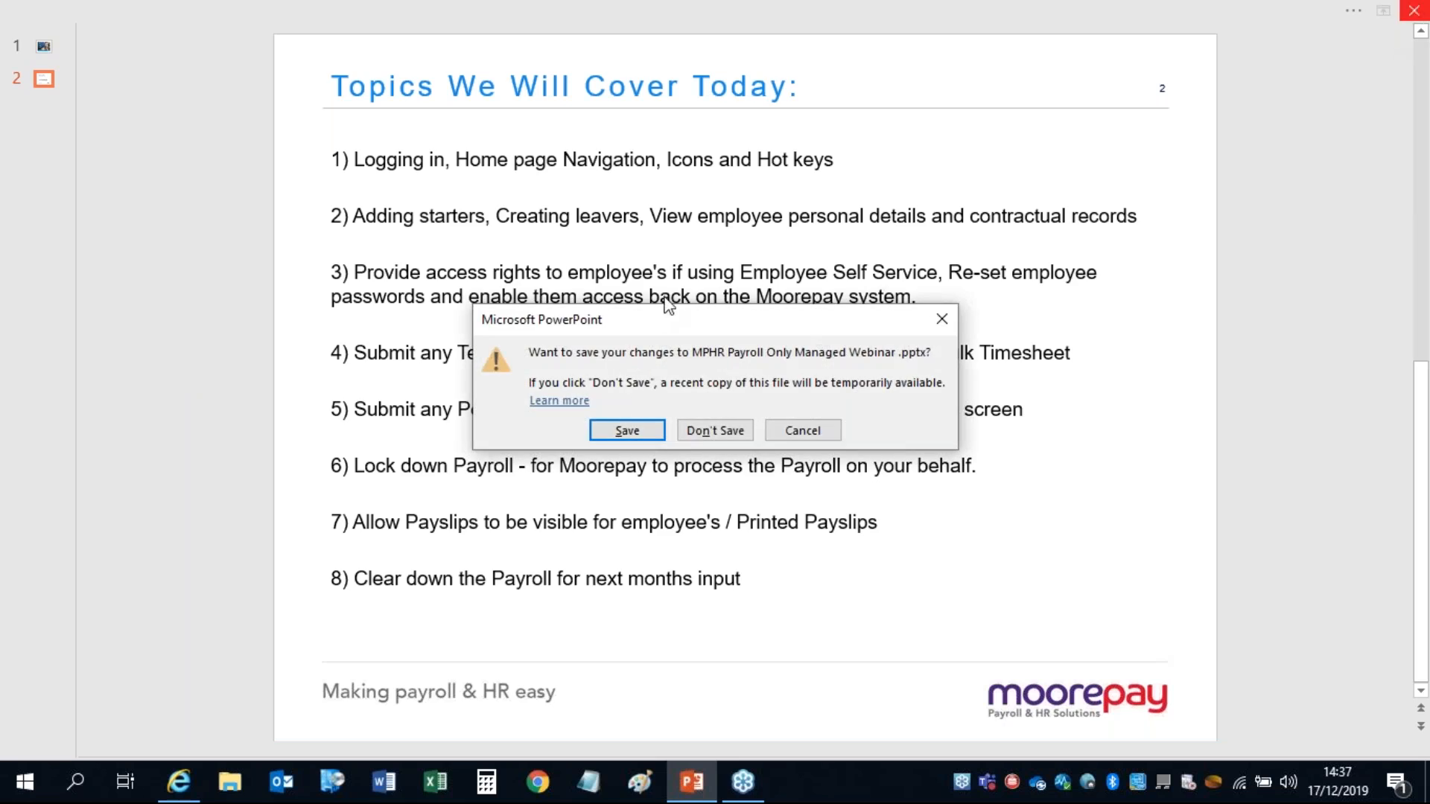
Step: Close the PowerPoint agenda presentation without saving changes
click(712, 430)
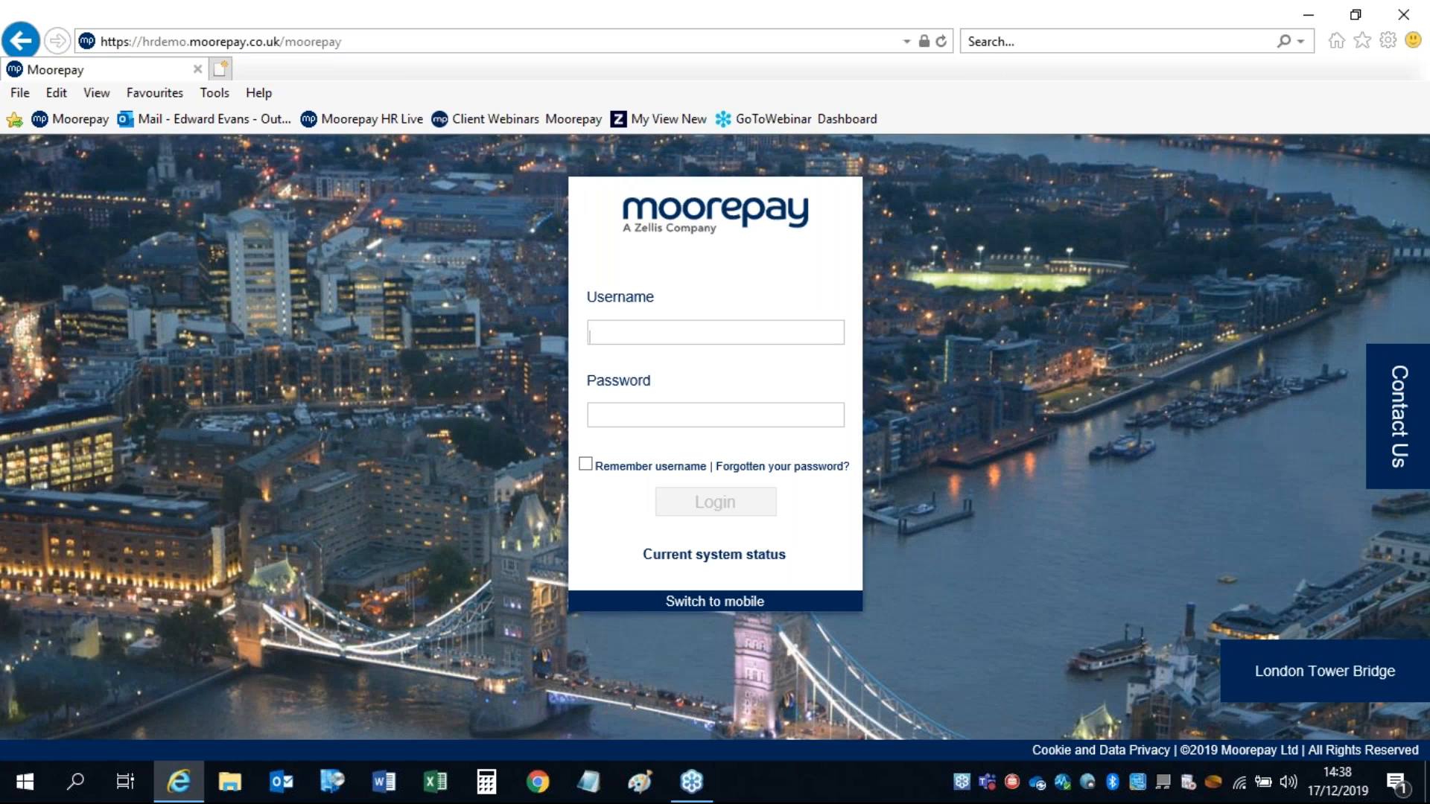
Step: Log in with the admin username and password and confirm the T3D CORE MANAGED TRAINING DB'S 03 database
text(edwarde ad)
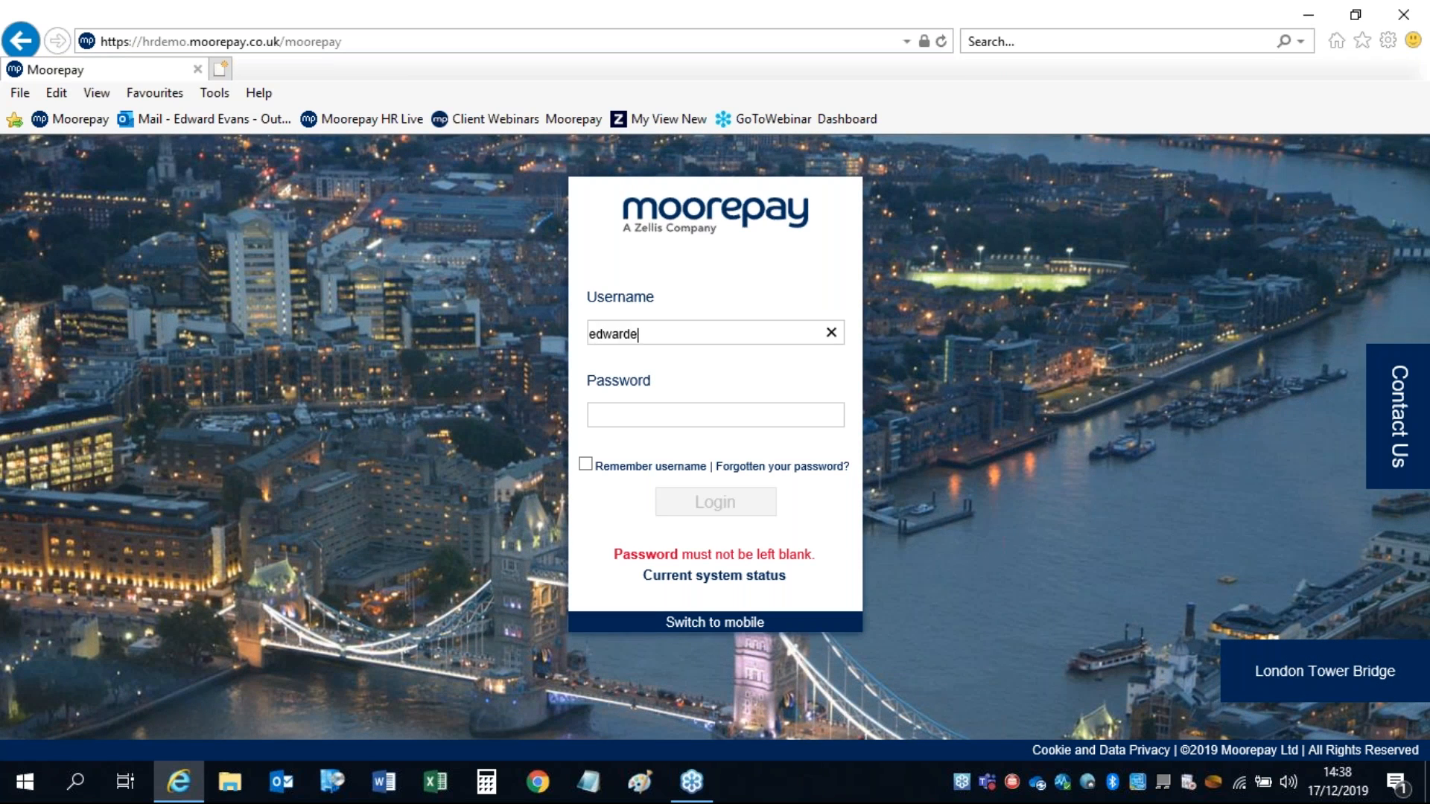
text(min)
key(Tab)
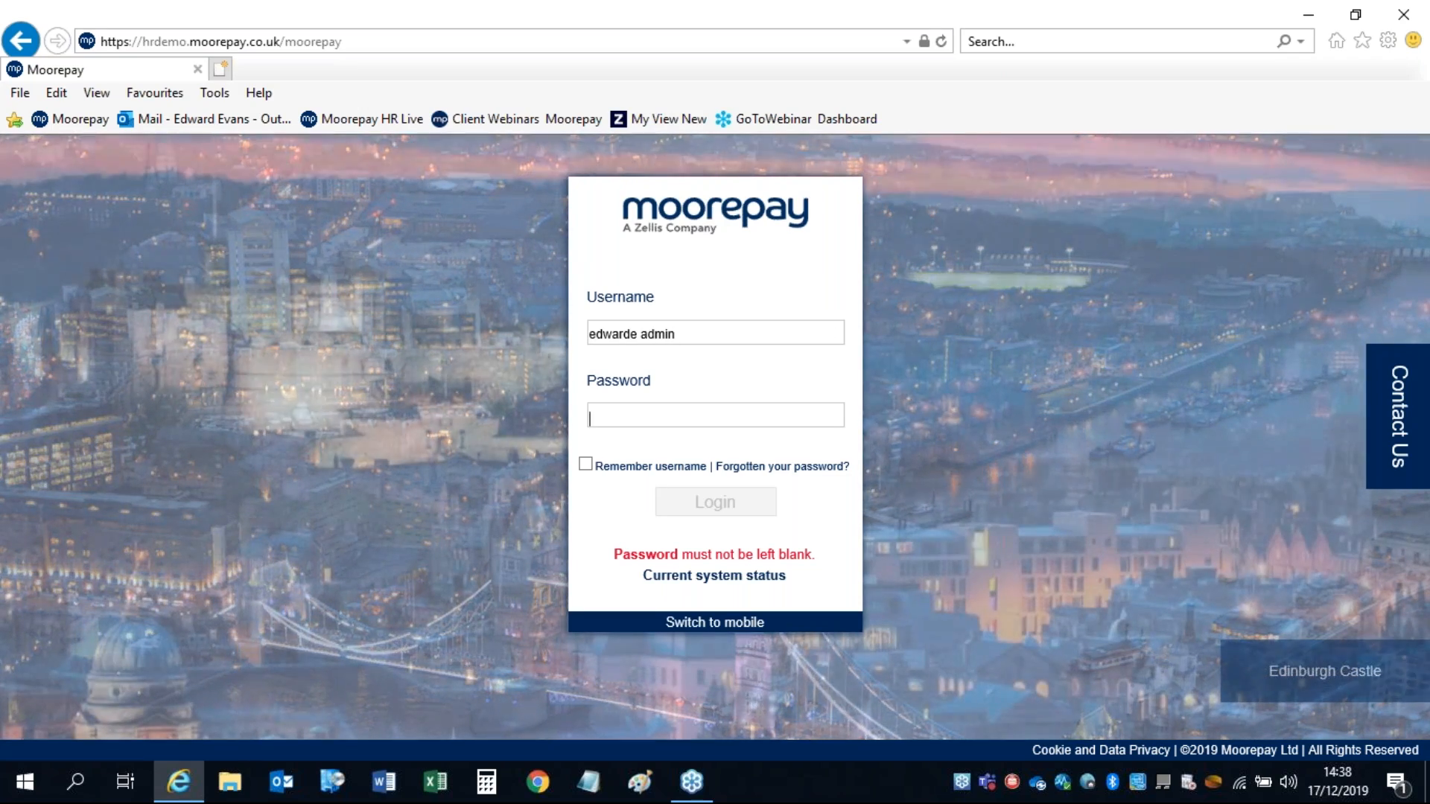
text(•••••••)
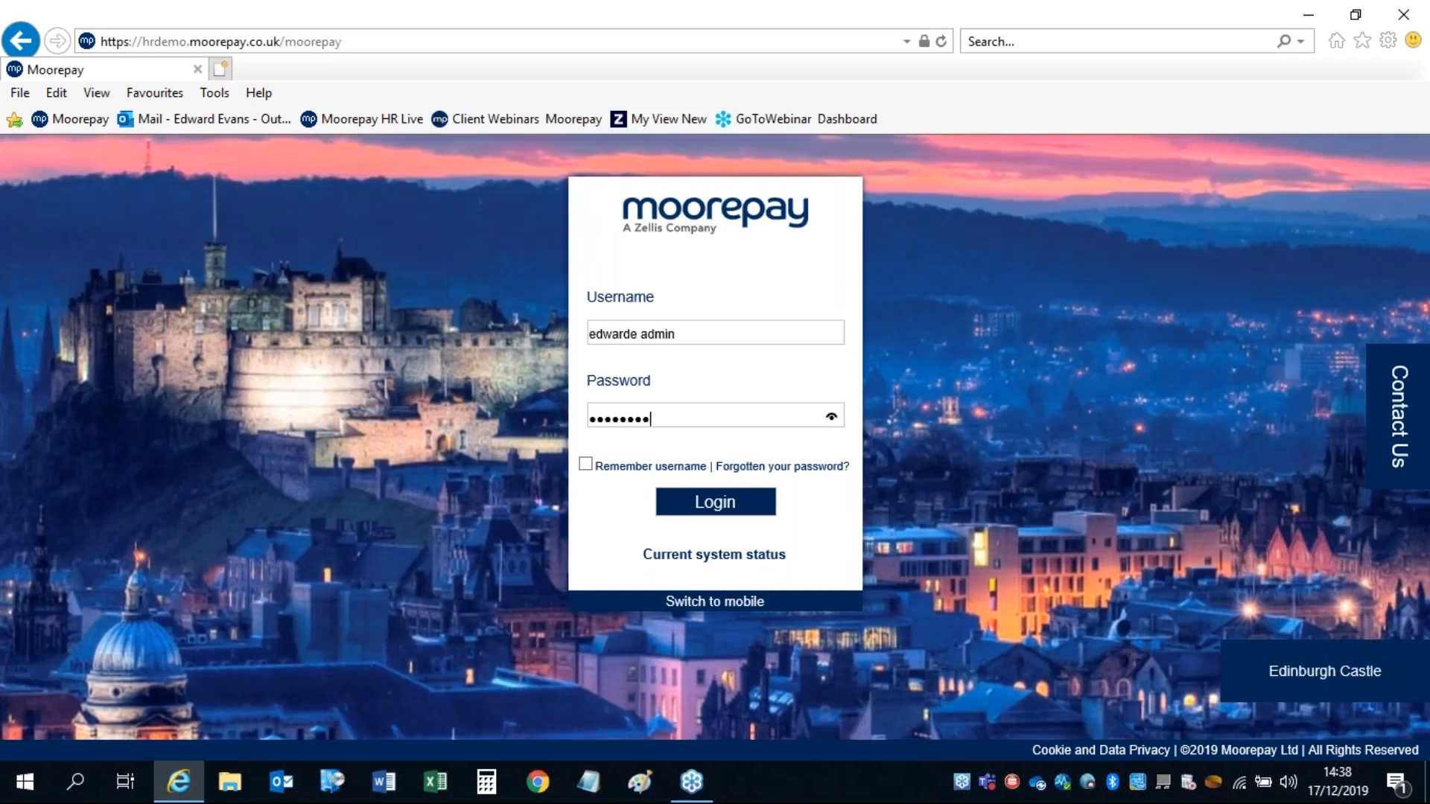
key(Return)
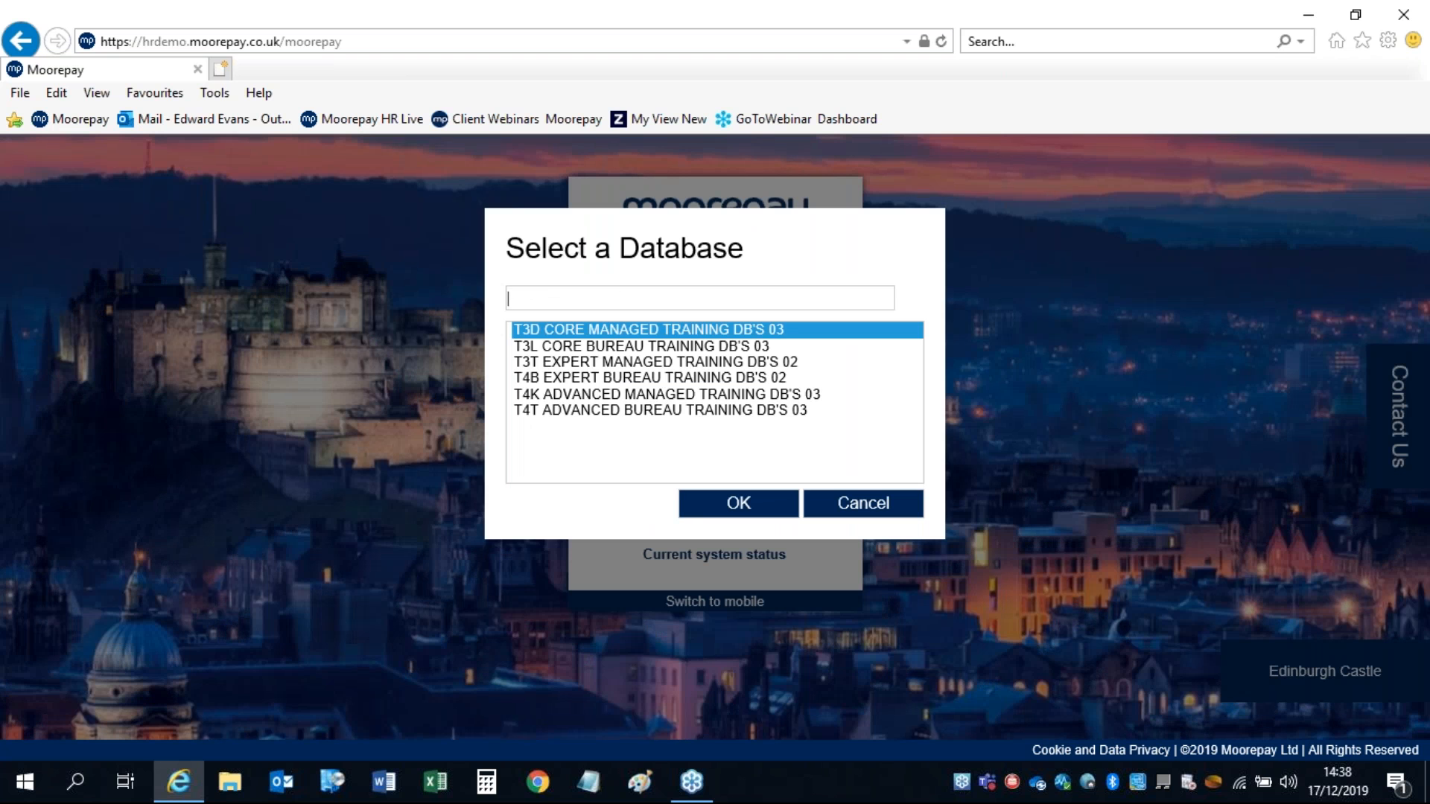
click(741, 507)
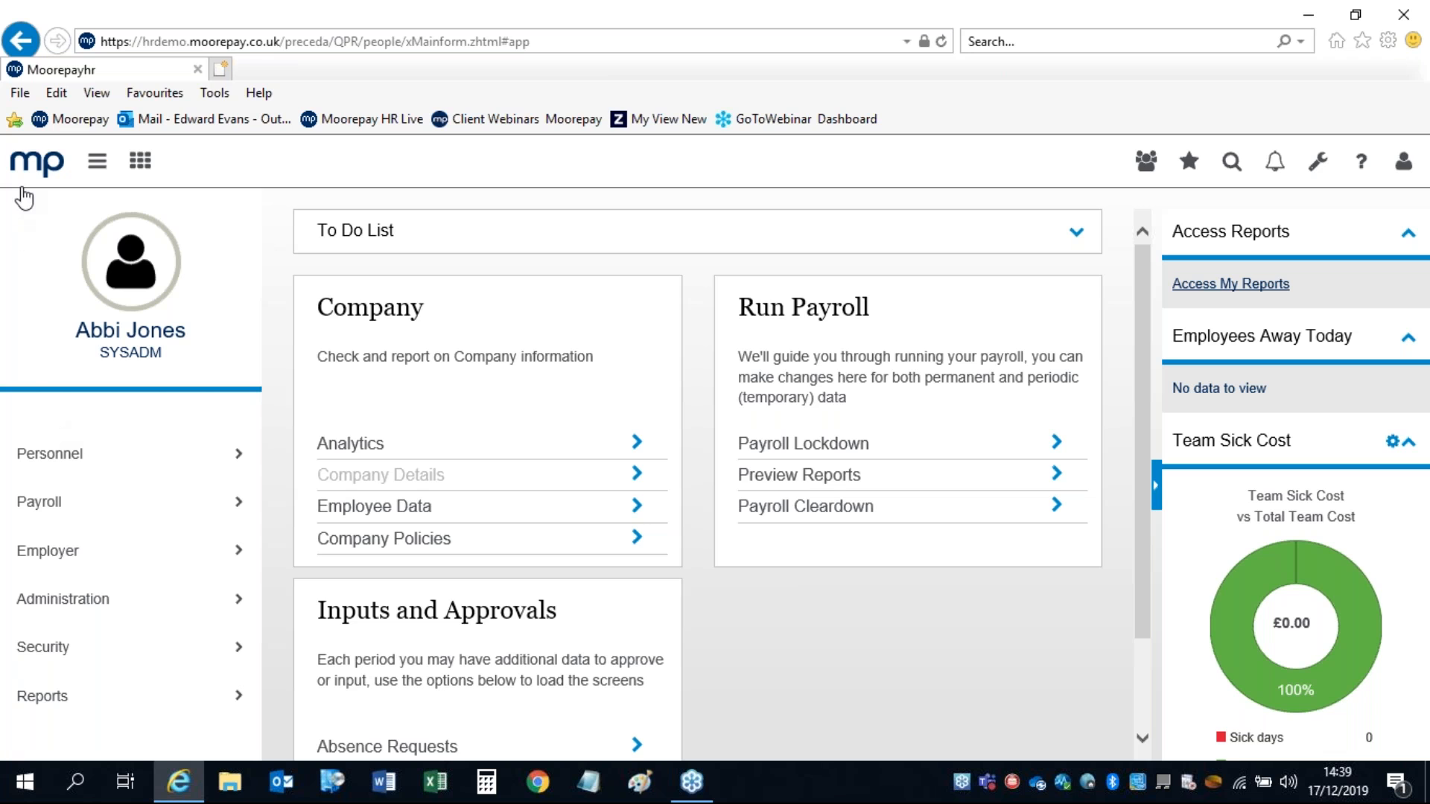
click(37, 466)
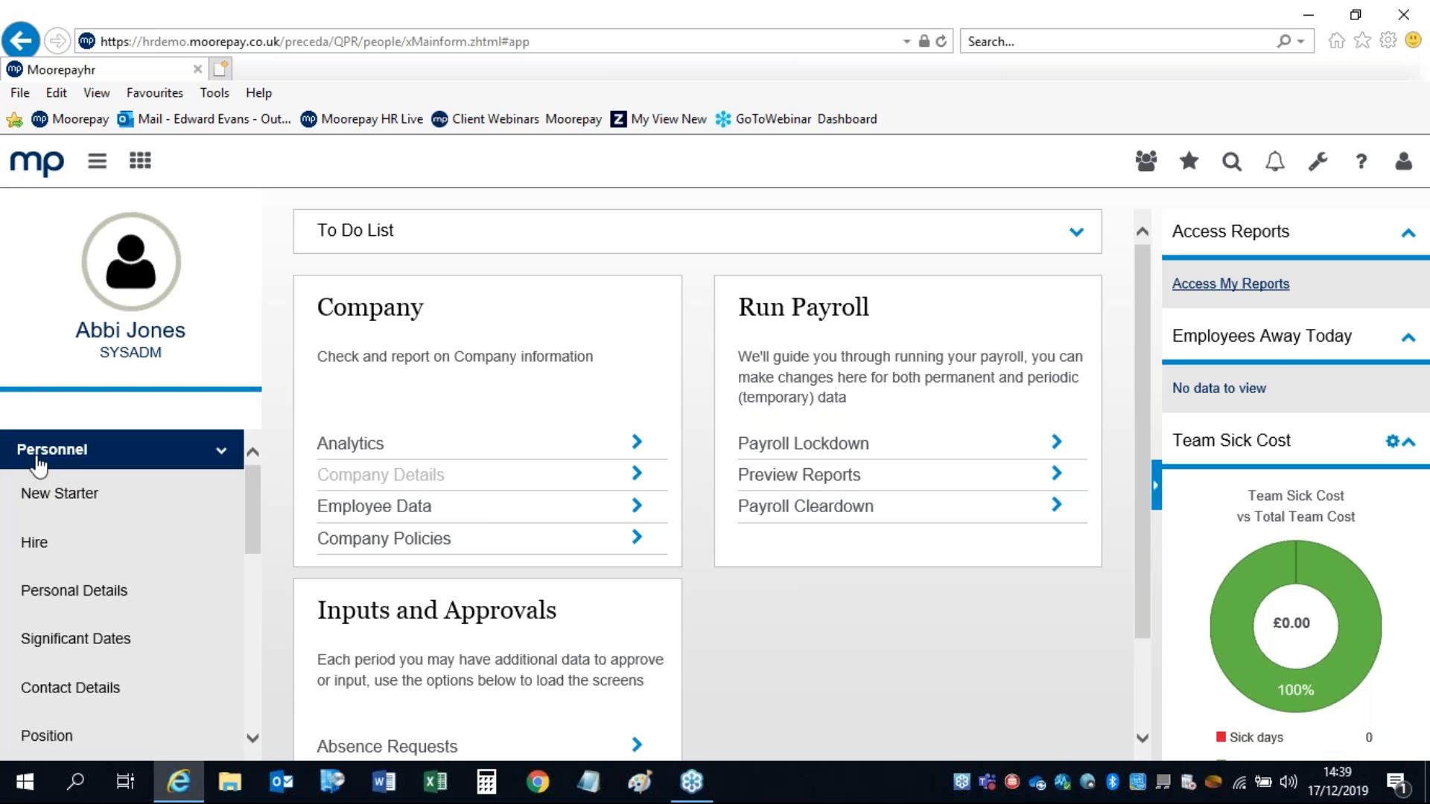
click(34, 545)
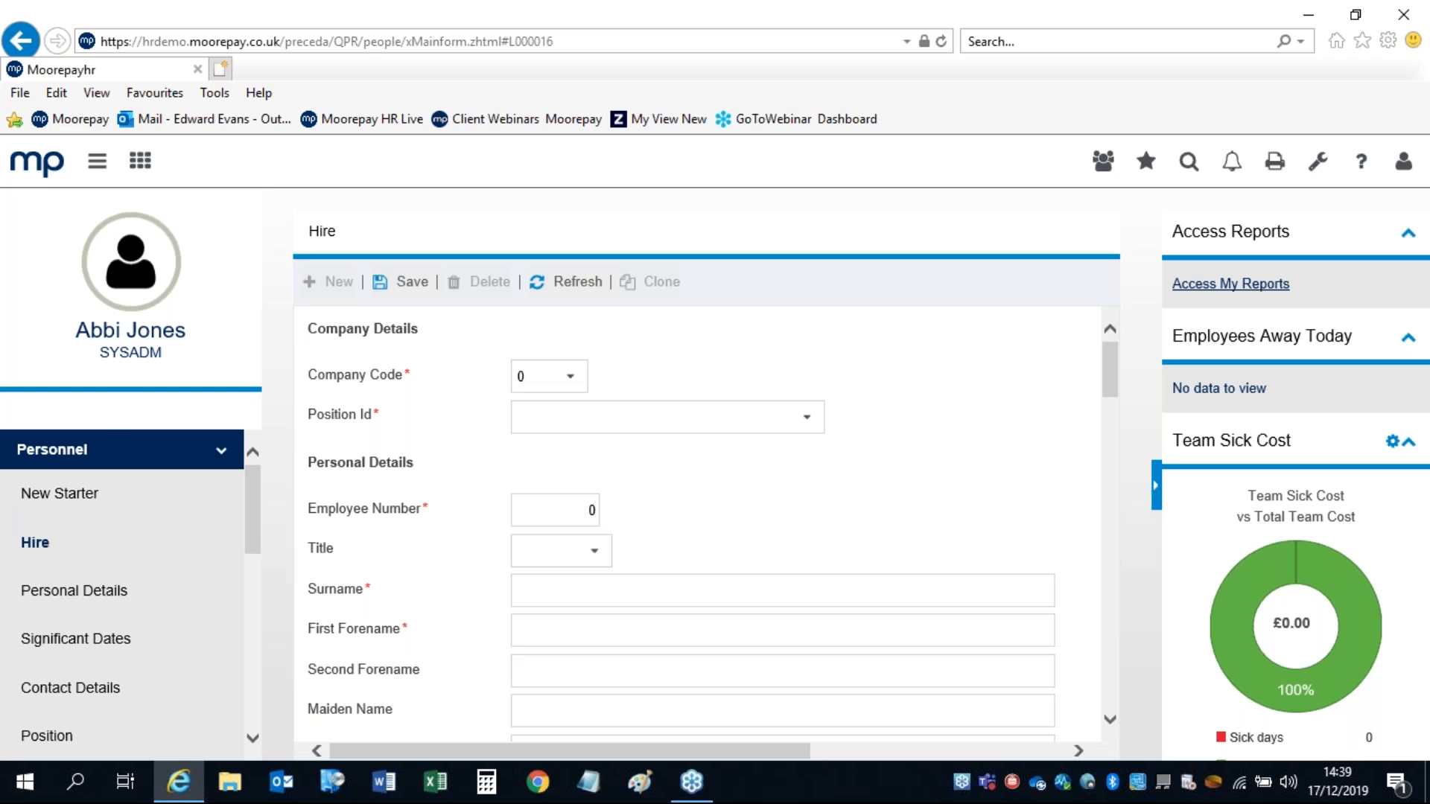
click(29, 171)
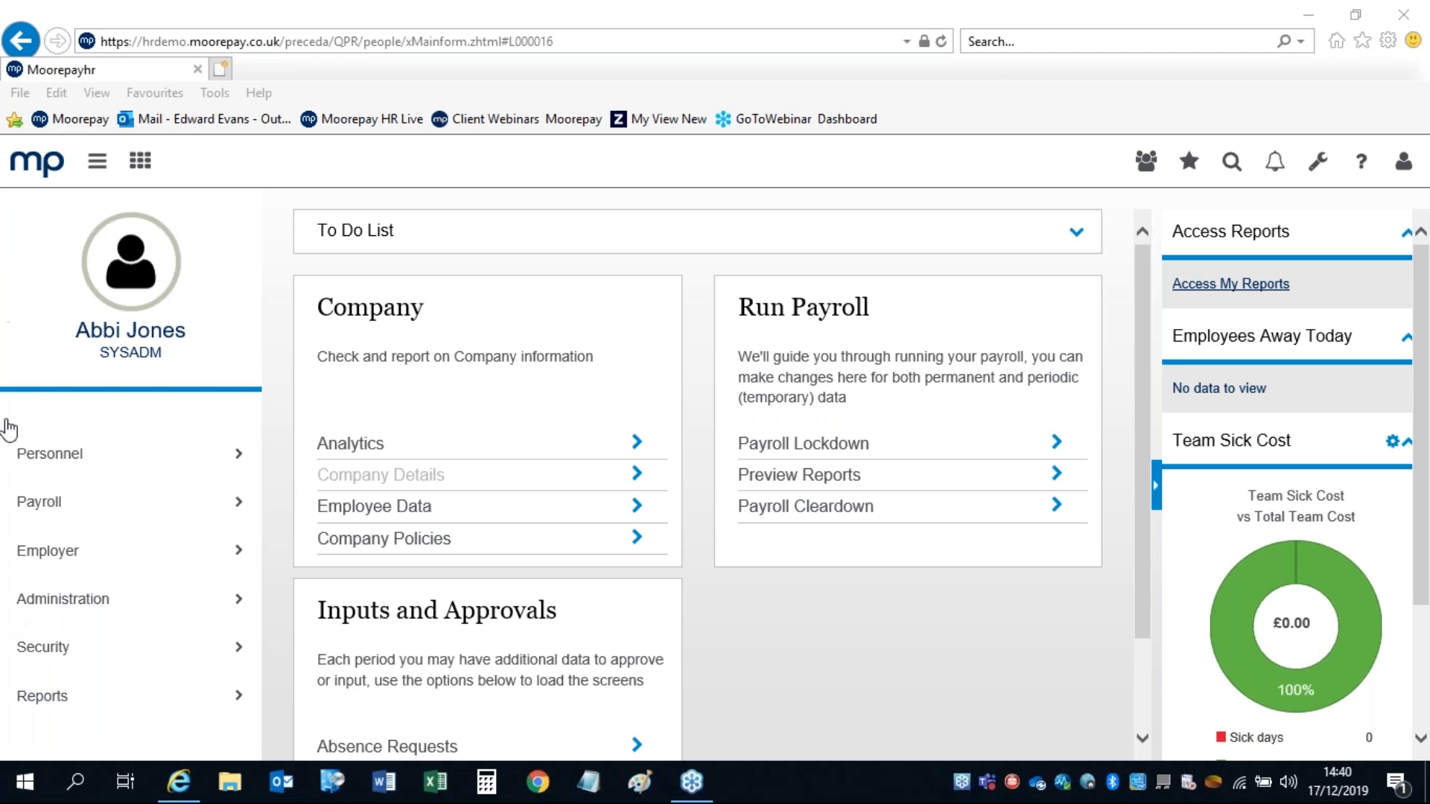
click(95, 164)
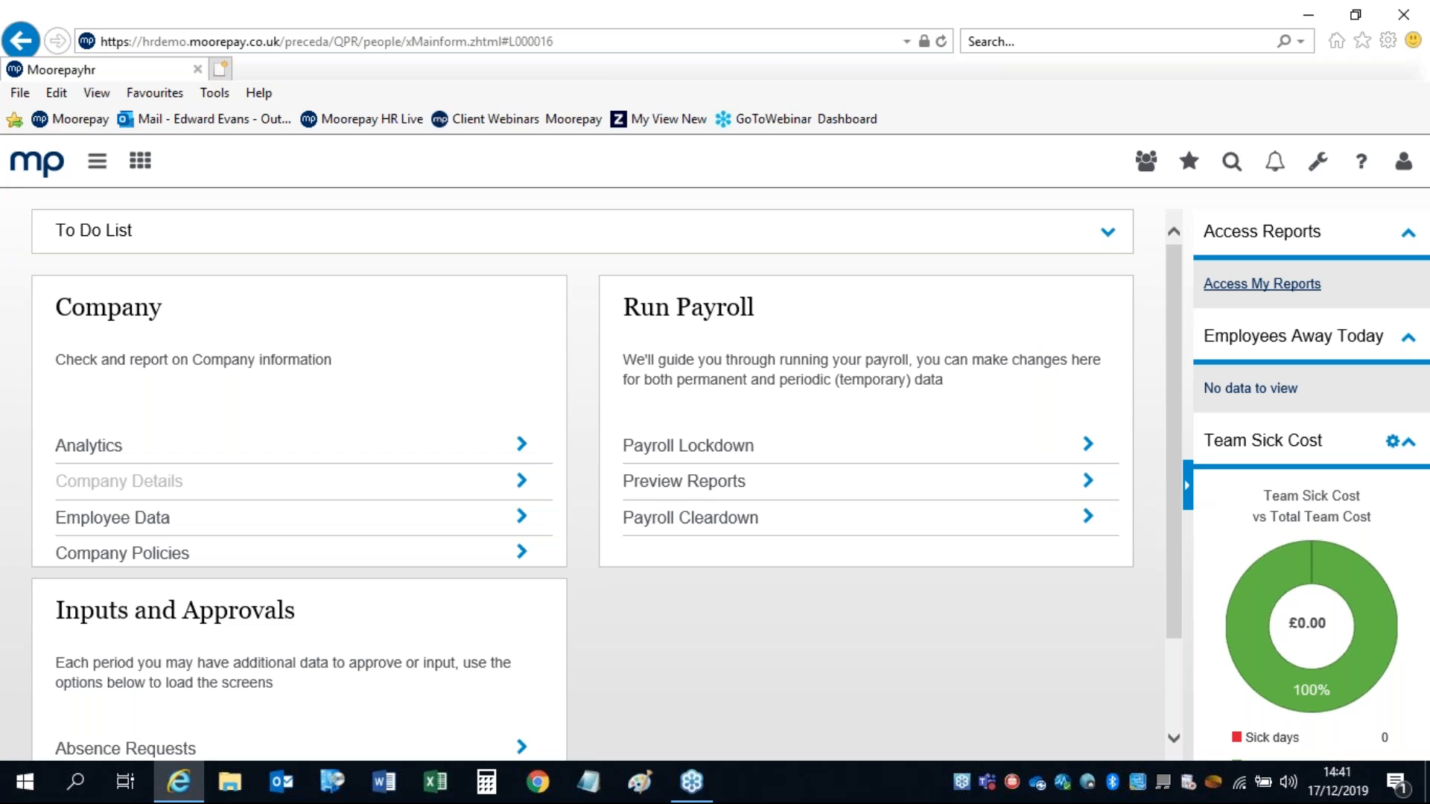
click(1188, 486)
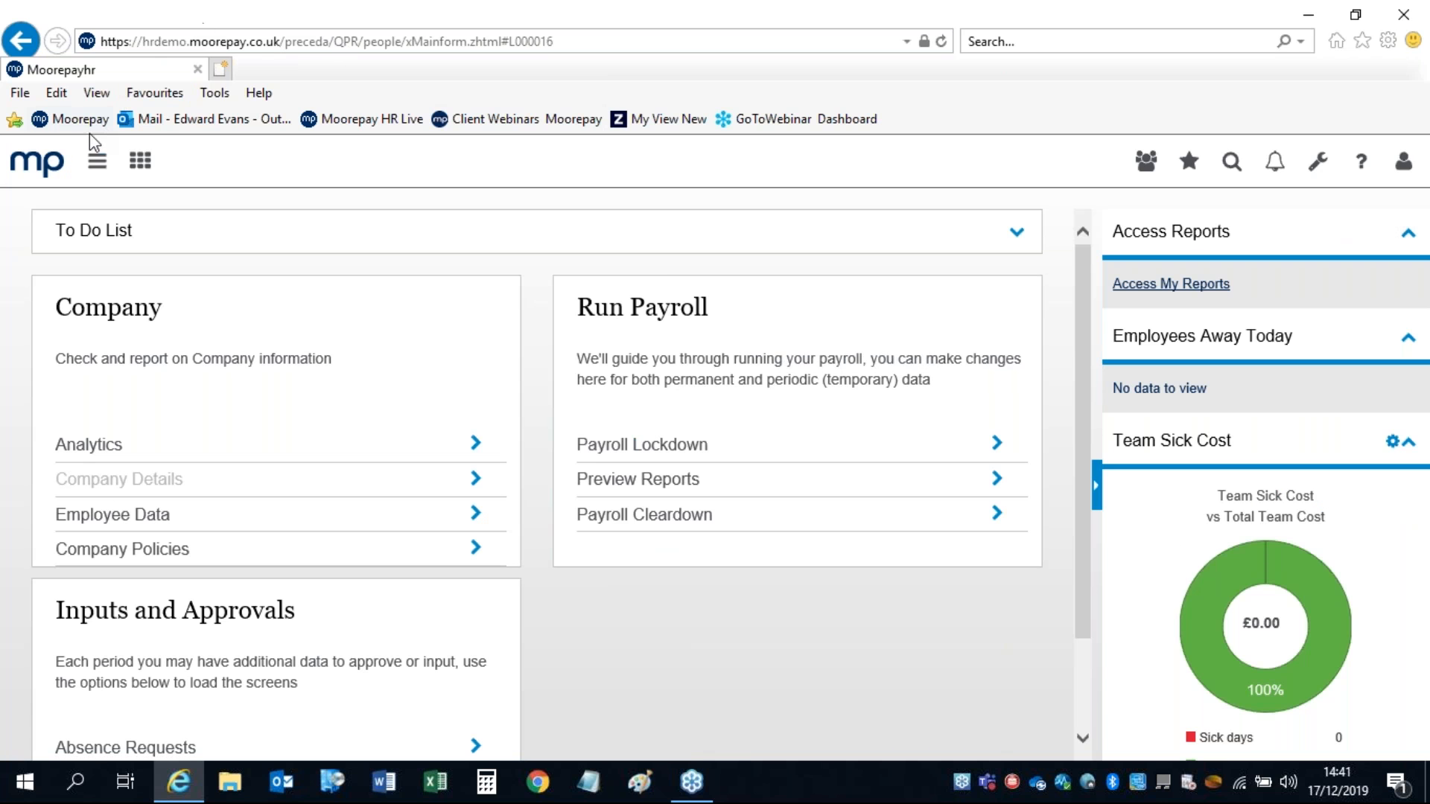
click(92, 167)
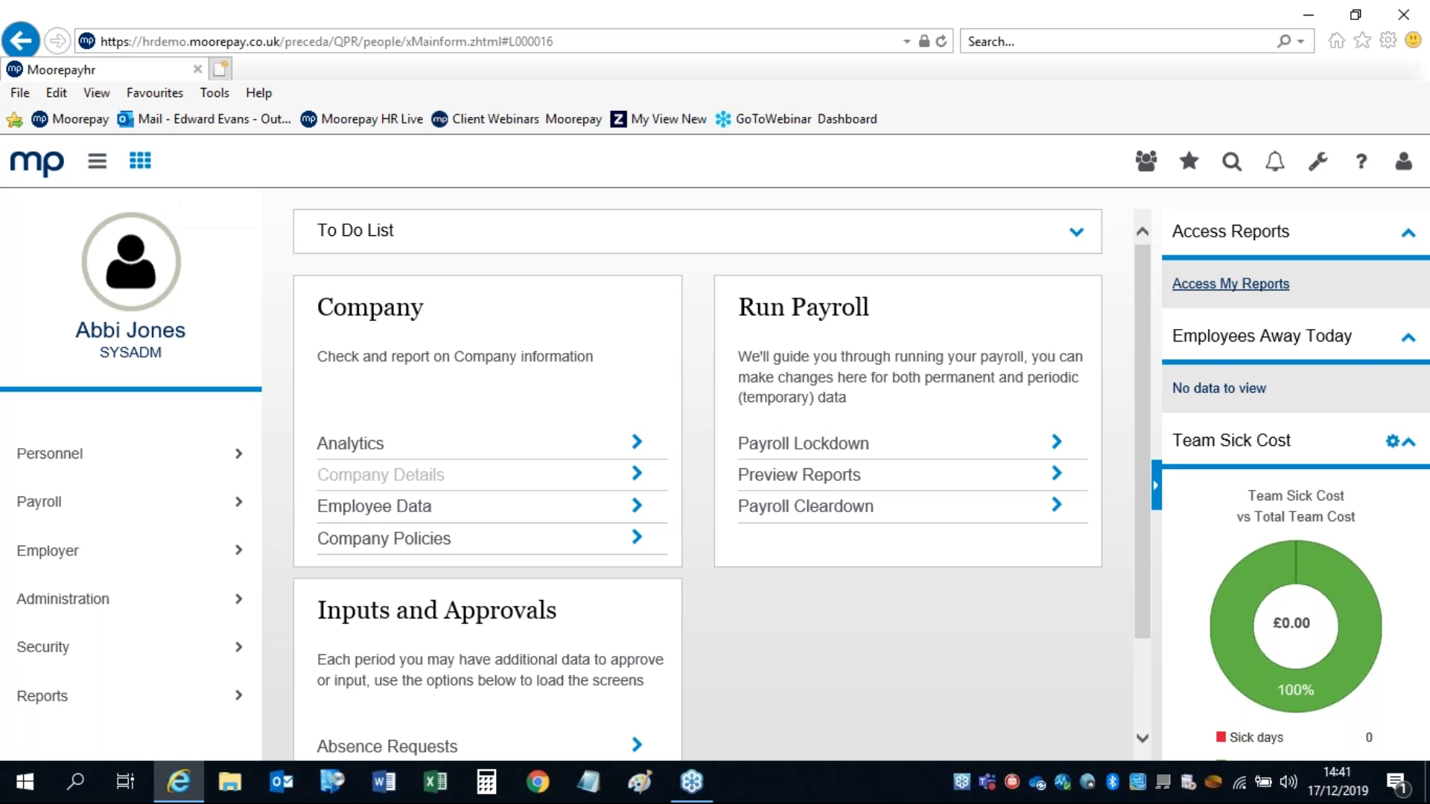
Step: View the Test dashboard with its Employee Status, Department and Age Distribution charts
click(140, 161)
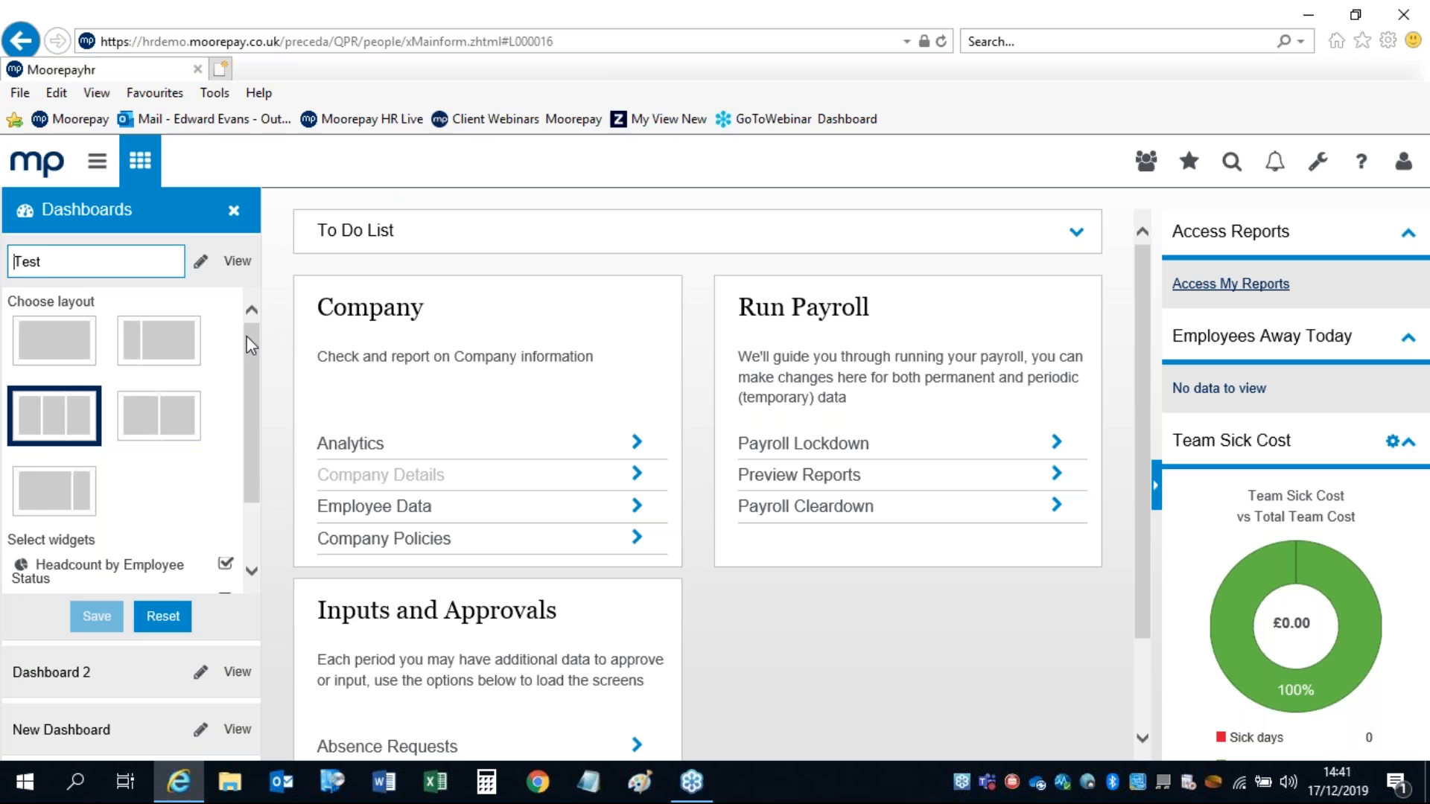
scroll(254, 349, down, 2)
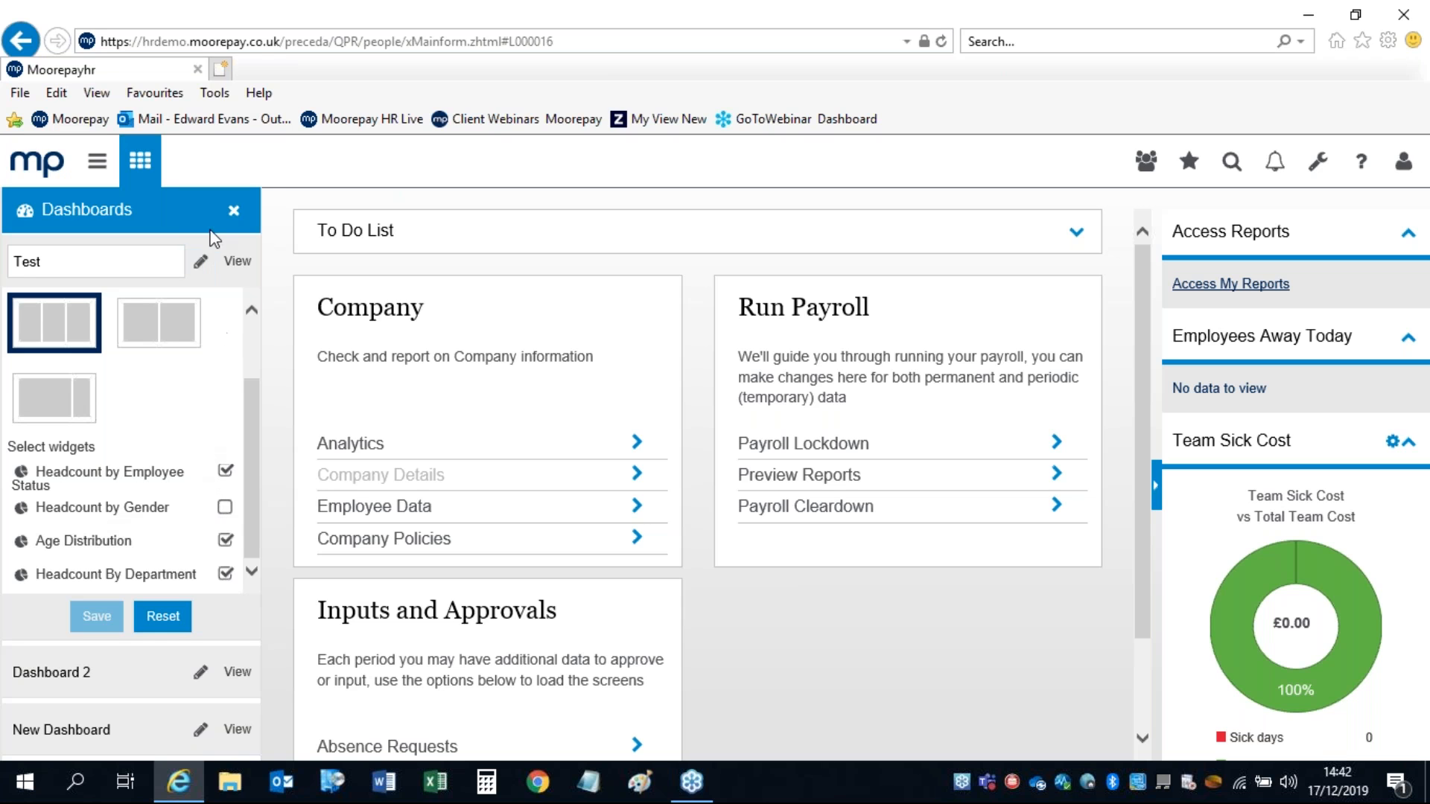
click(232, 262)
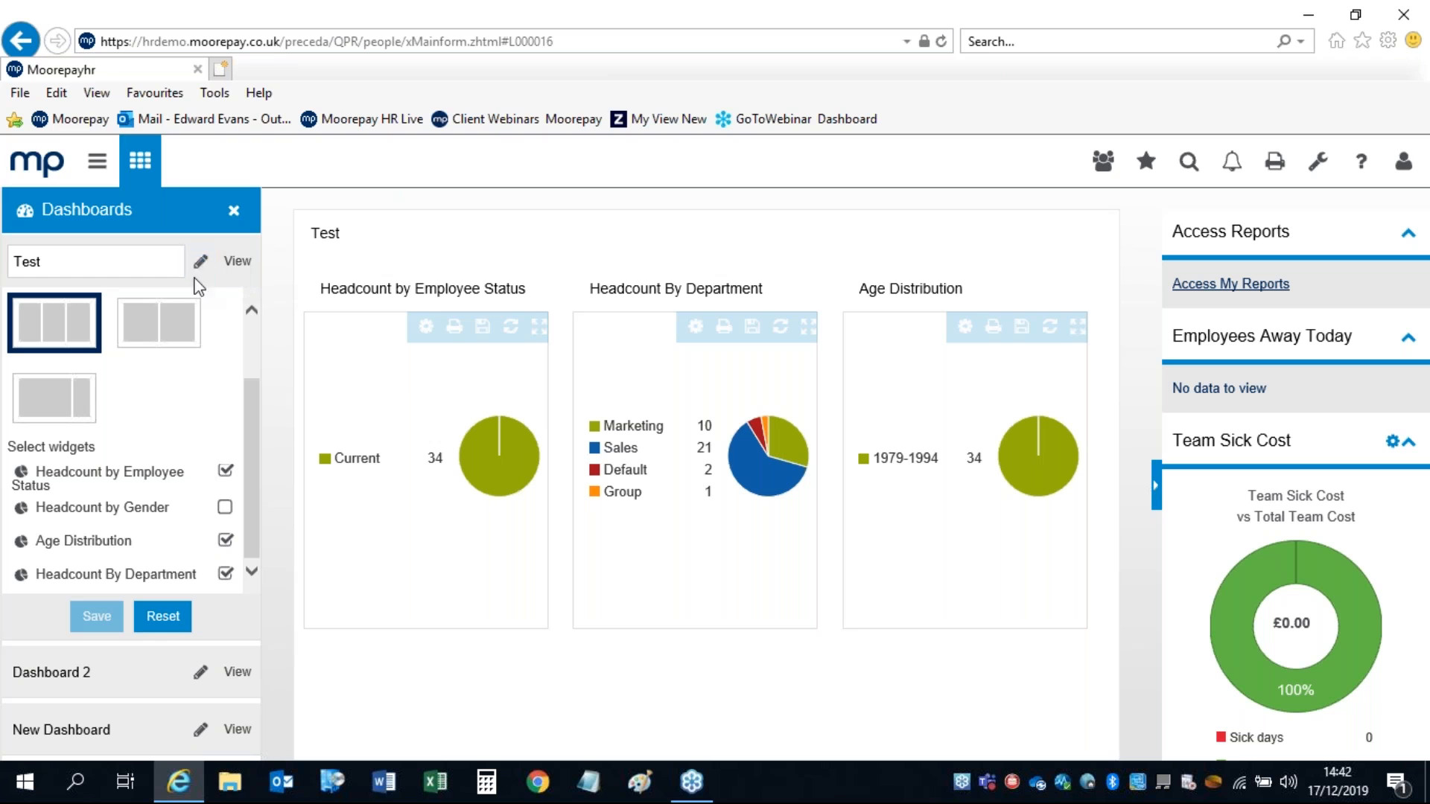
Step: Give the Test dashboard a two-column layout, untick Age Distribution, and save it
click(147, 338)
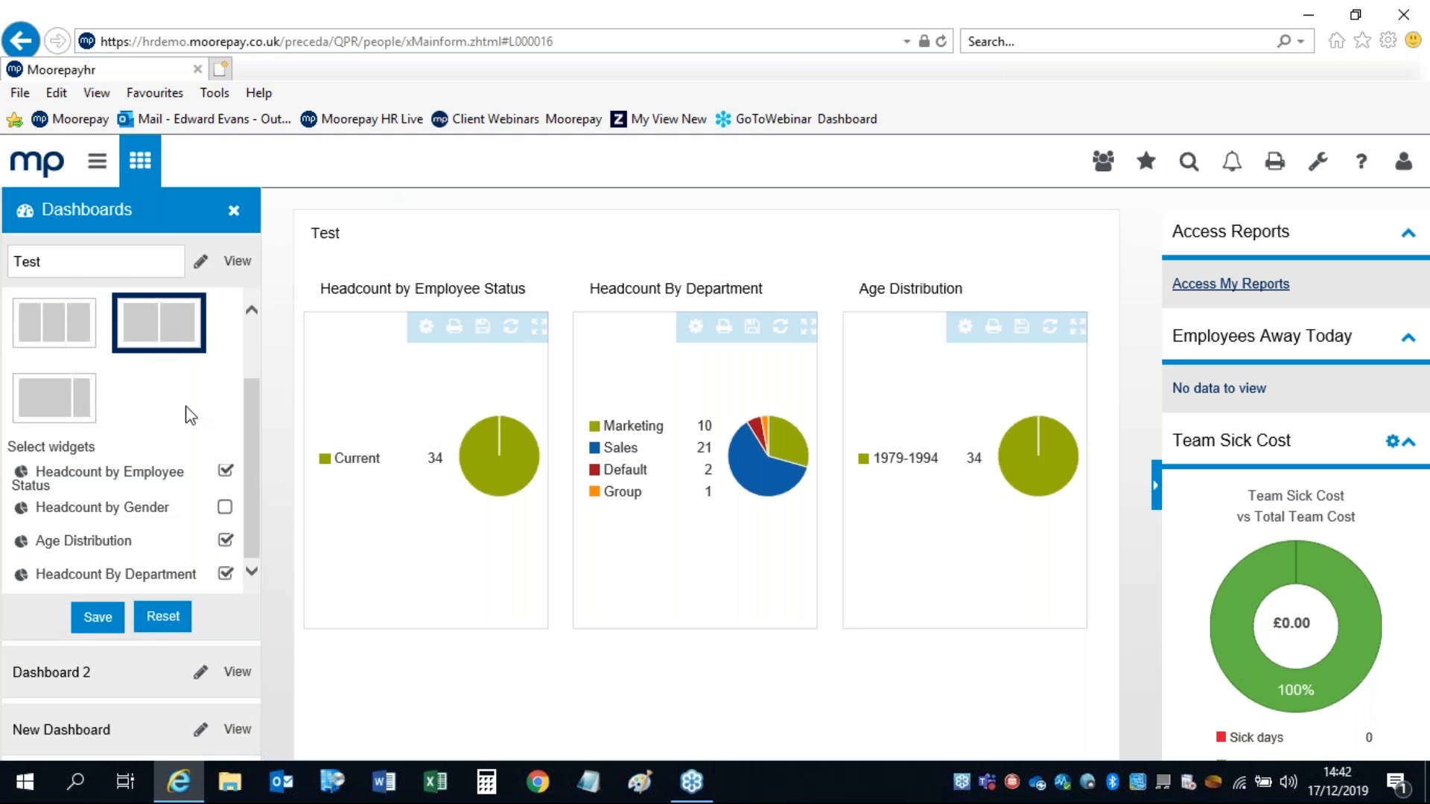
click(225, 541)
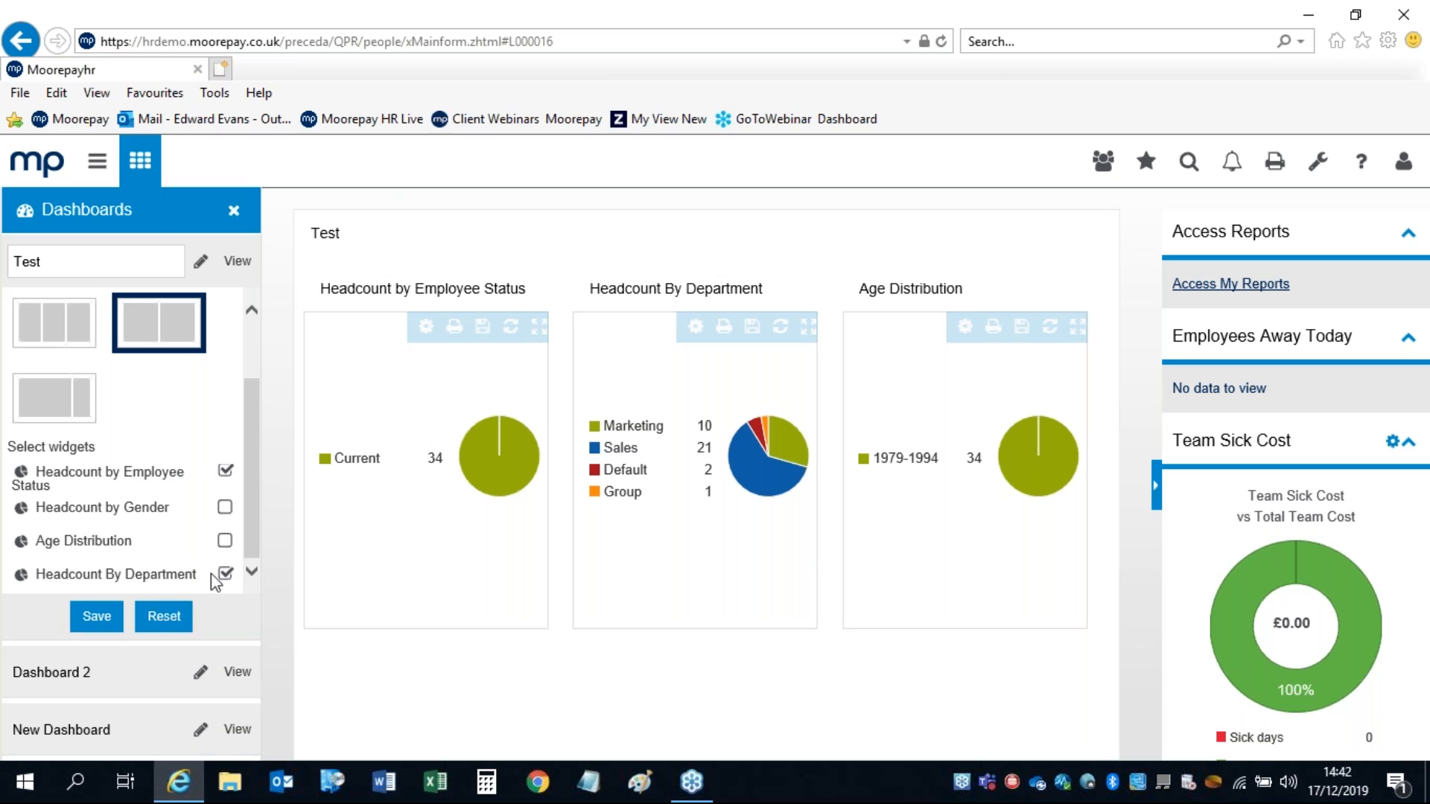
click(96, 616)
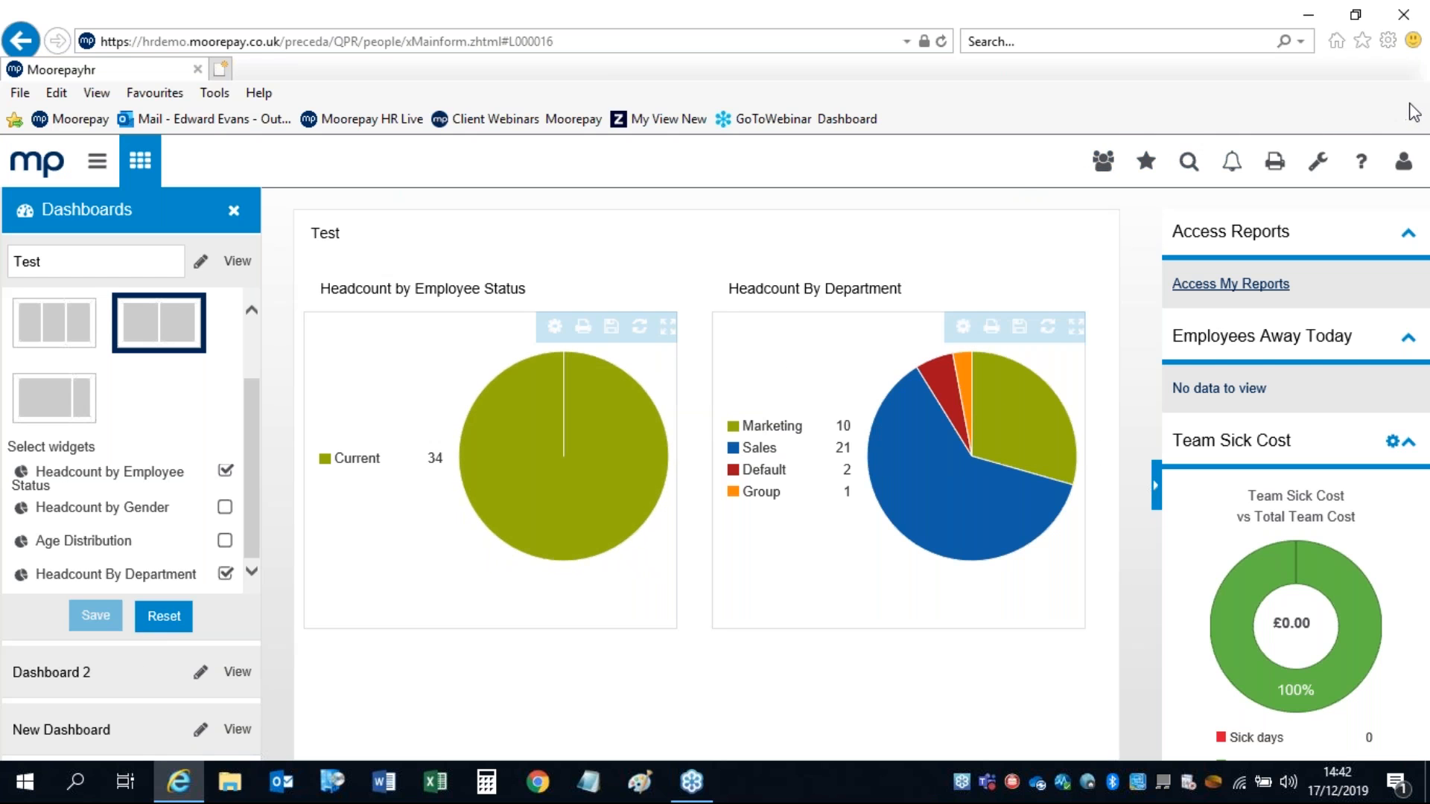
click(1409, 105)
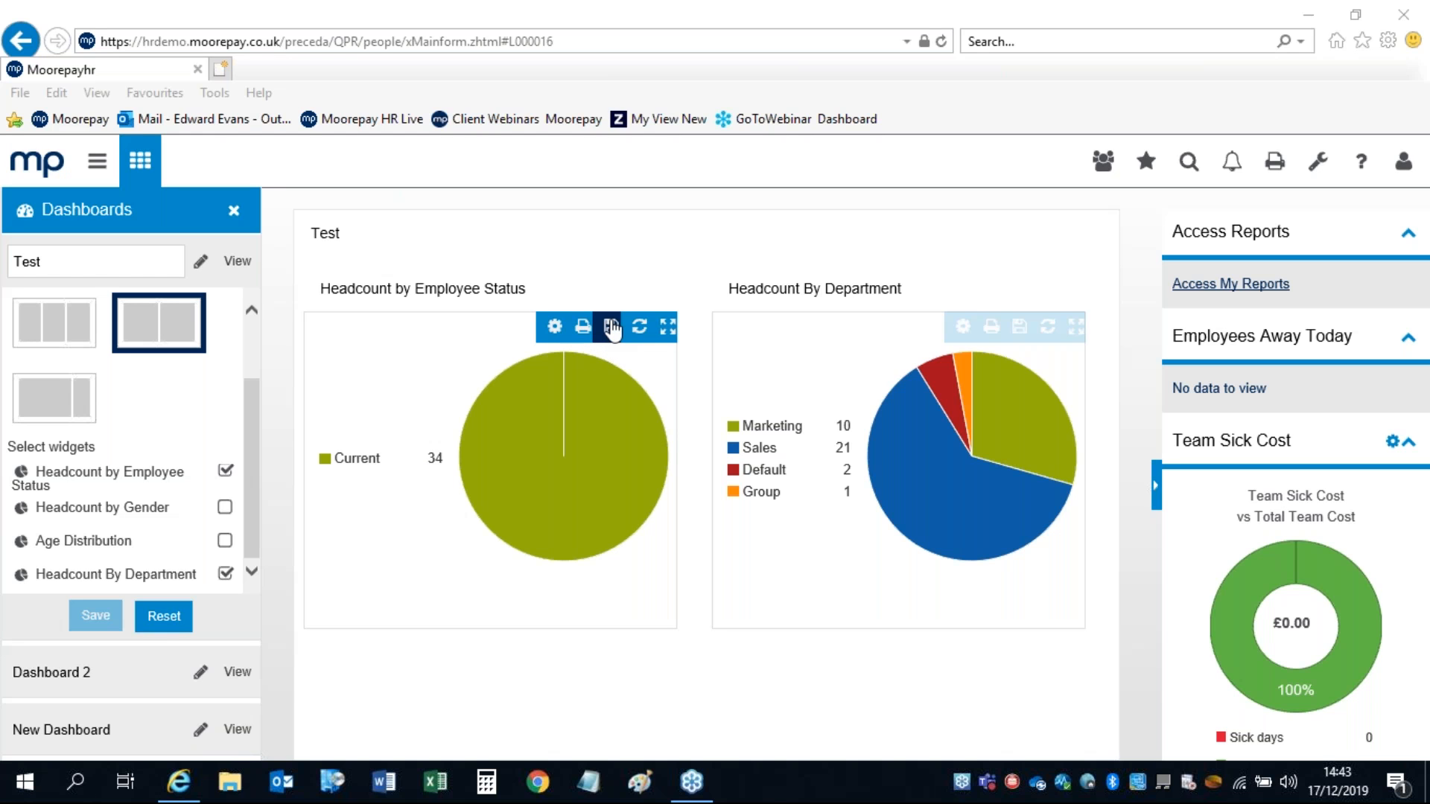
click(667, 326)
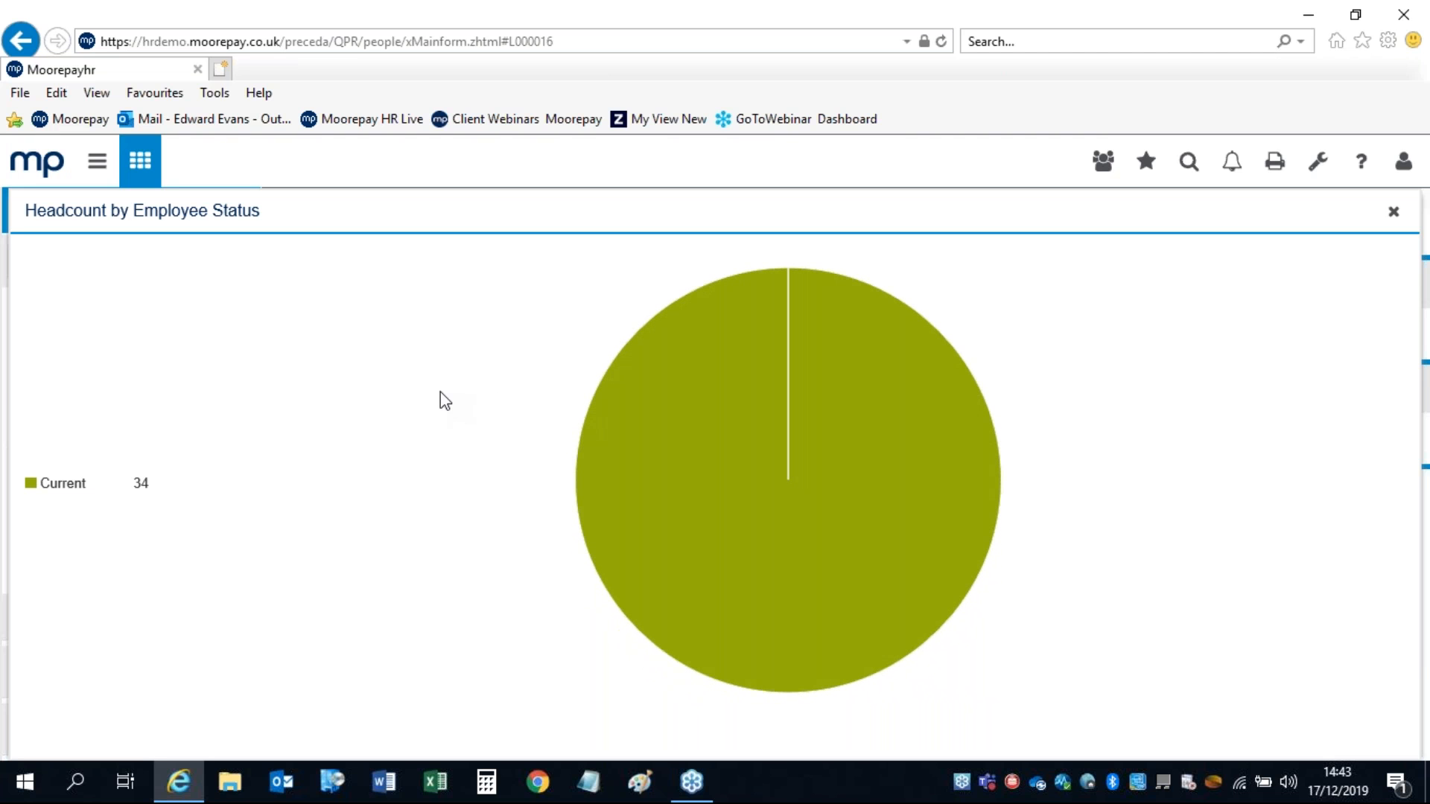
click(1393, 216)
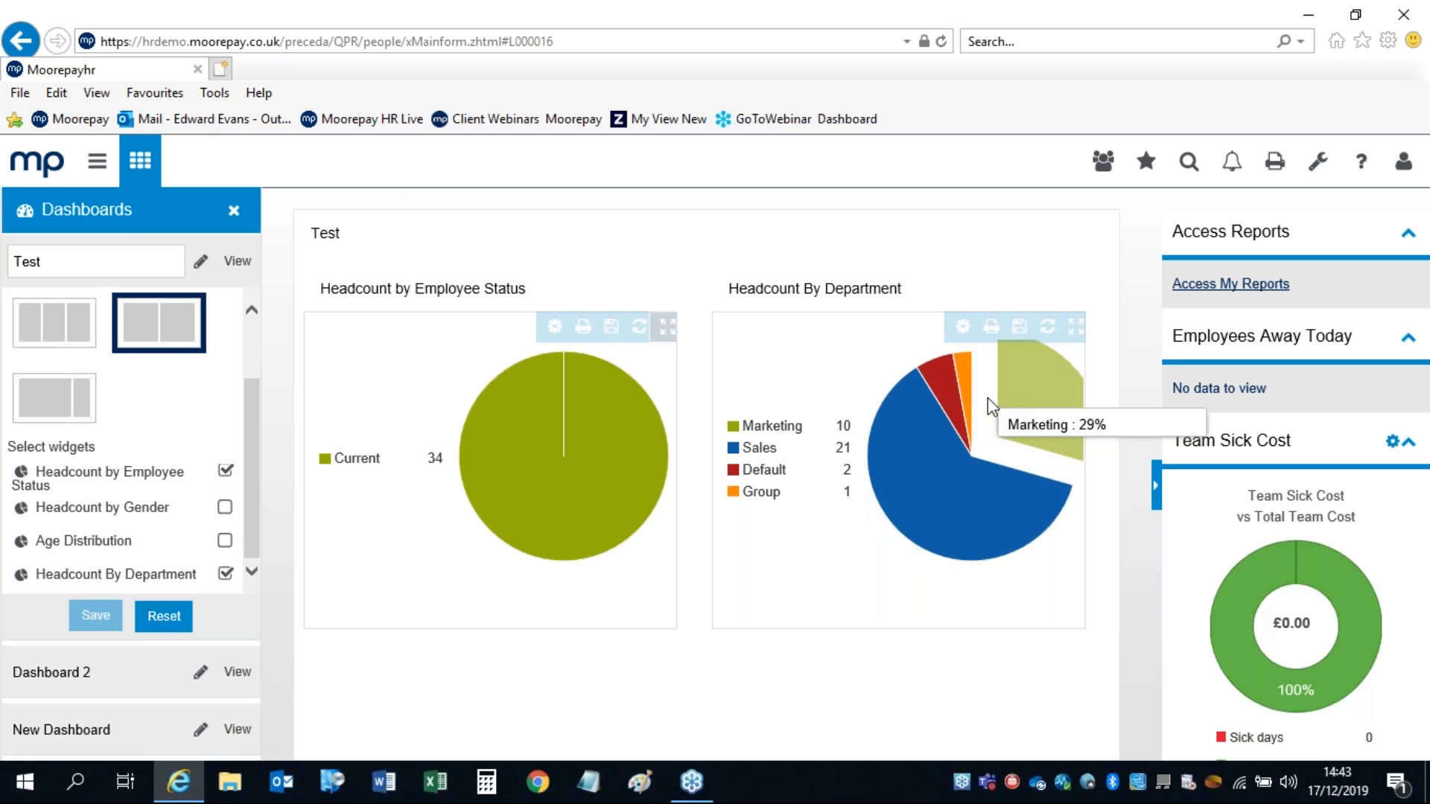
click(1075, 326)
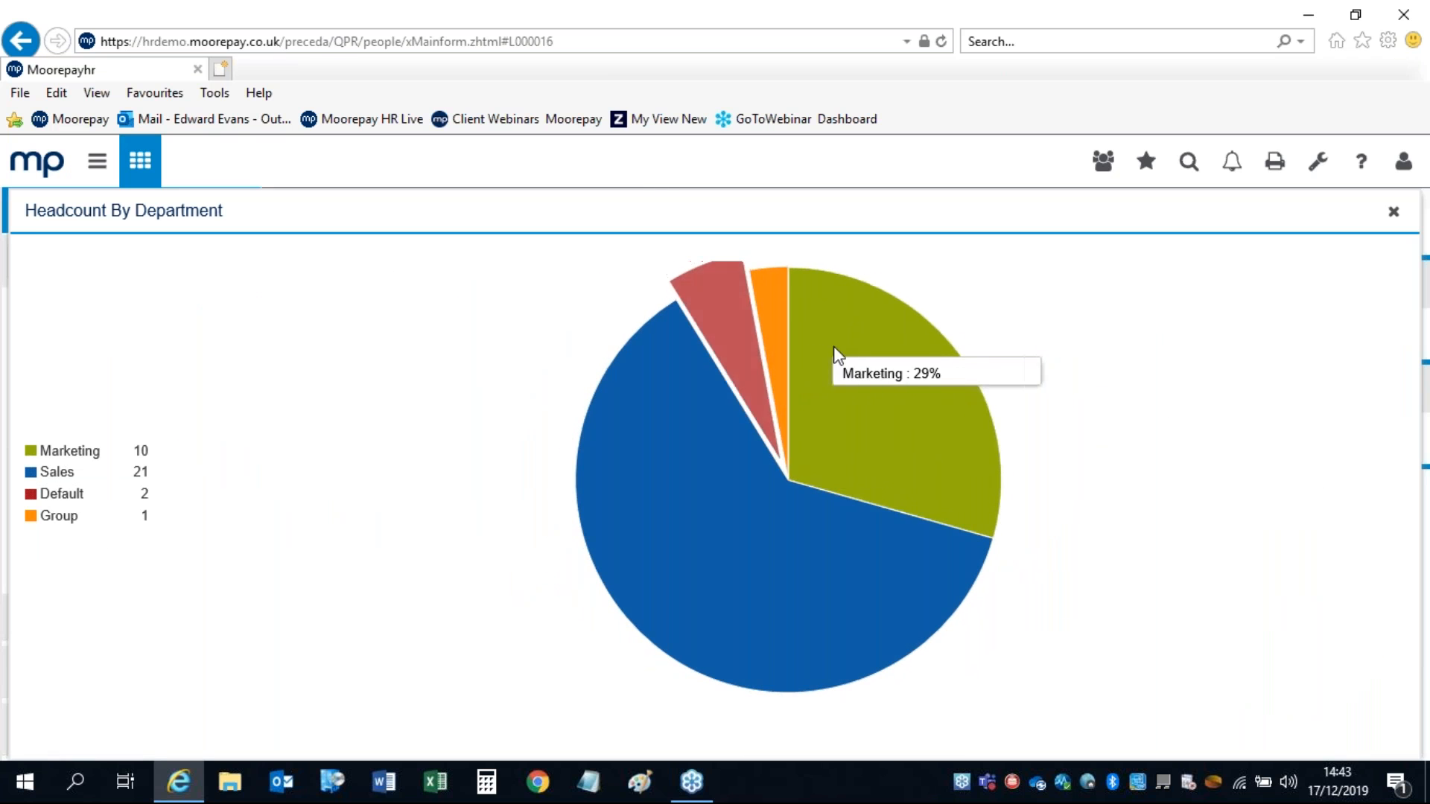
click(890, 372)
click(689, 476)
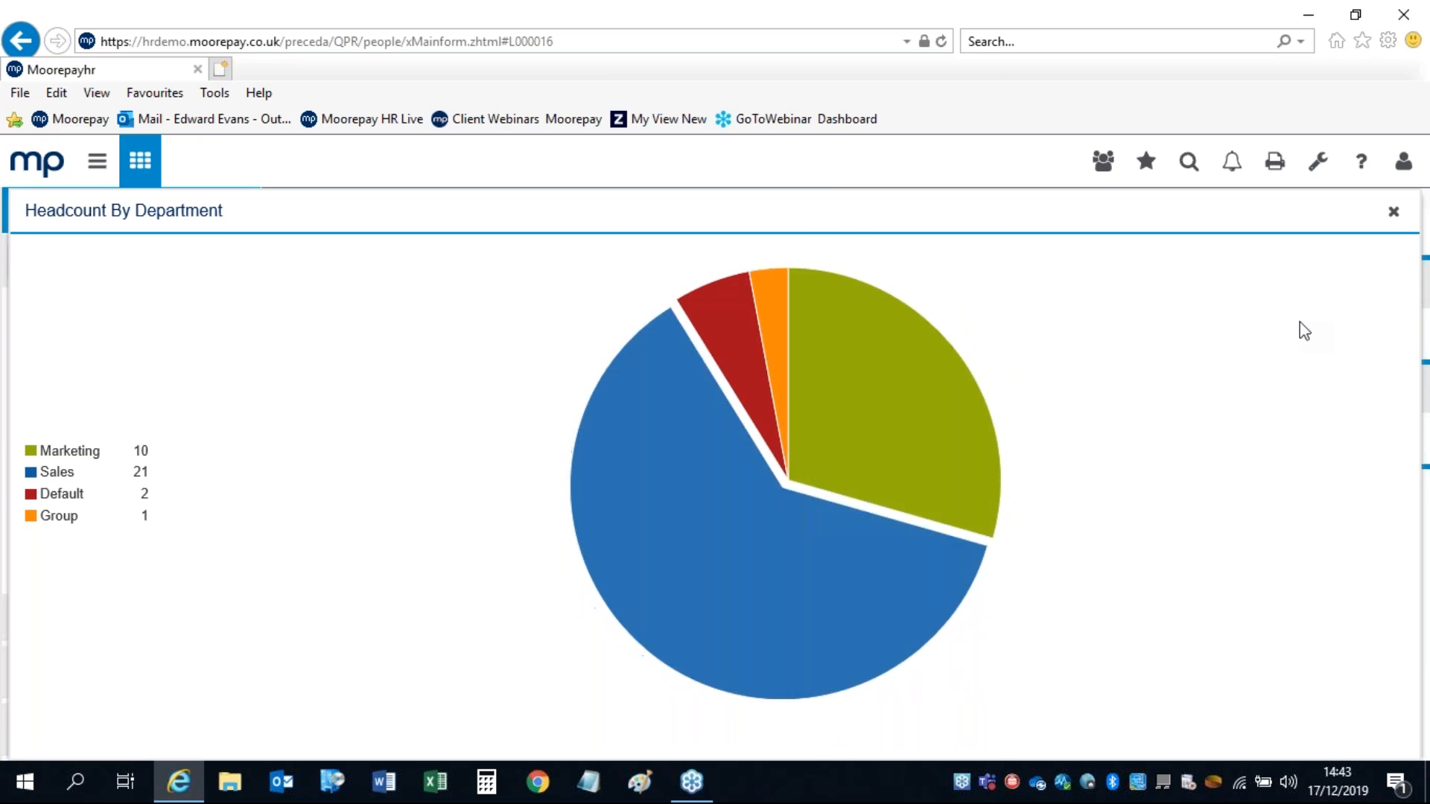
click(1390, 216)
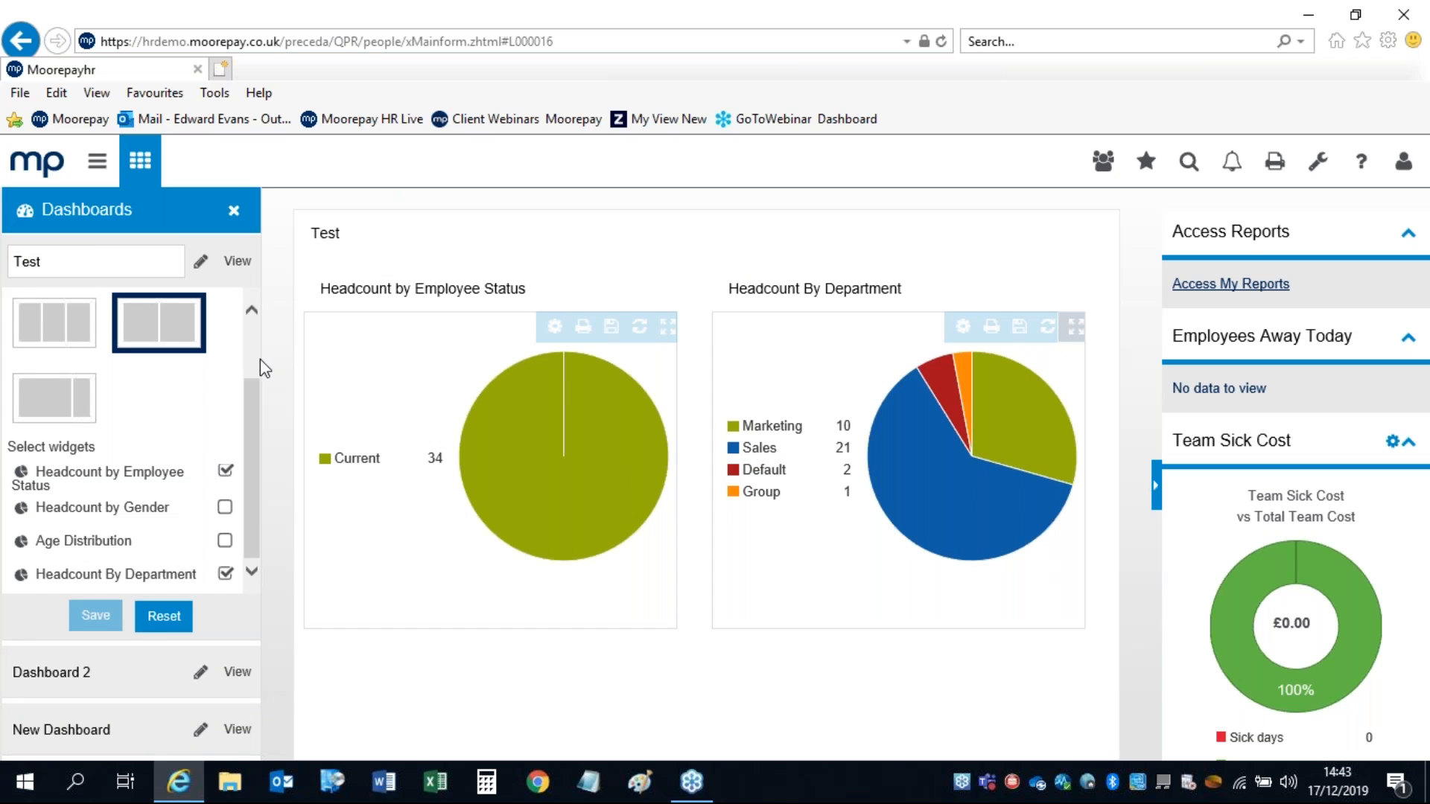
Step: Select the Test dashboard name, view Dashboard 2, then close Dashboards to return home
double_click(89, 260)
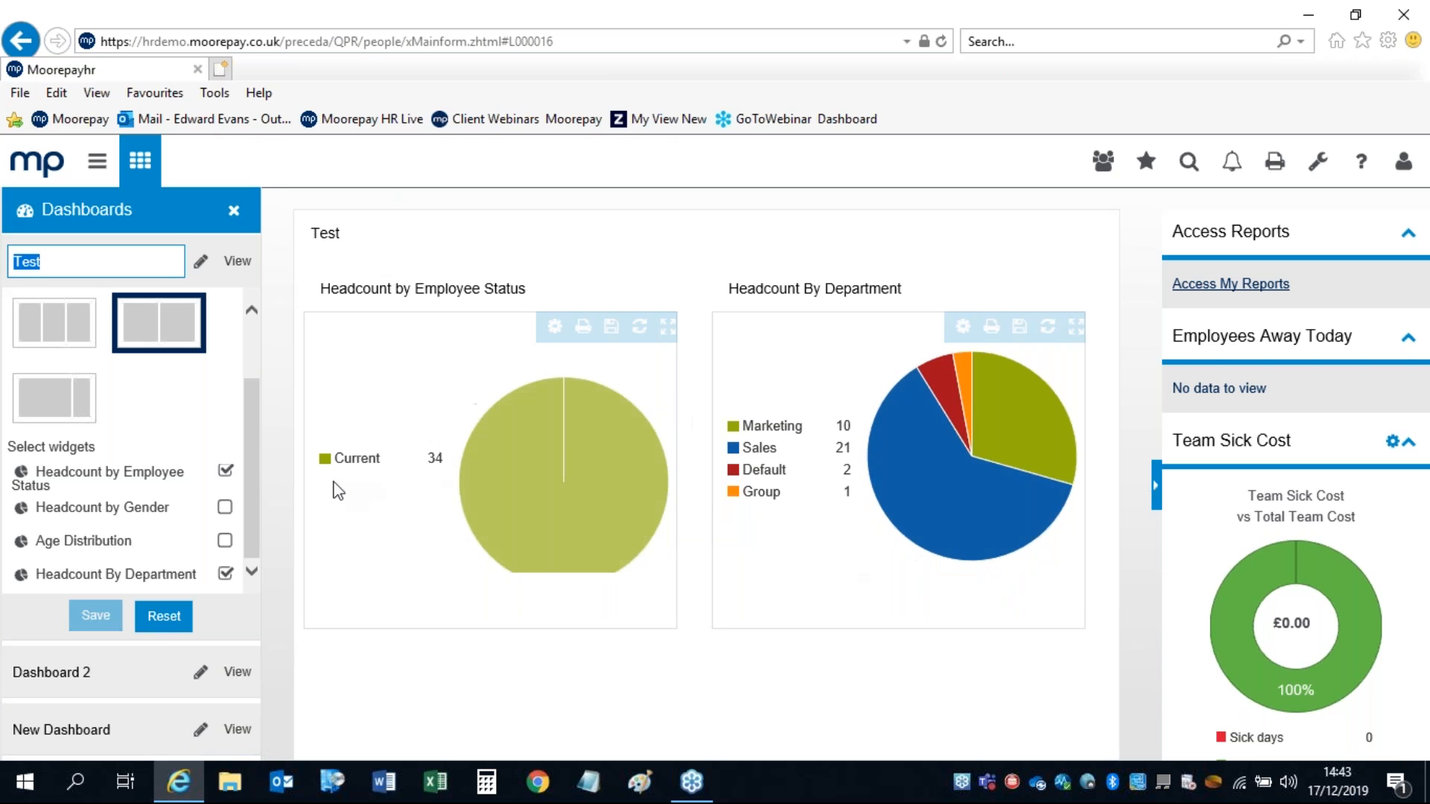
drag(251, 433, 251, 460)
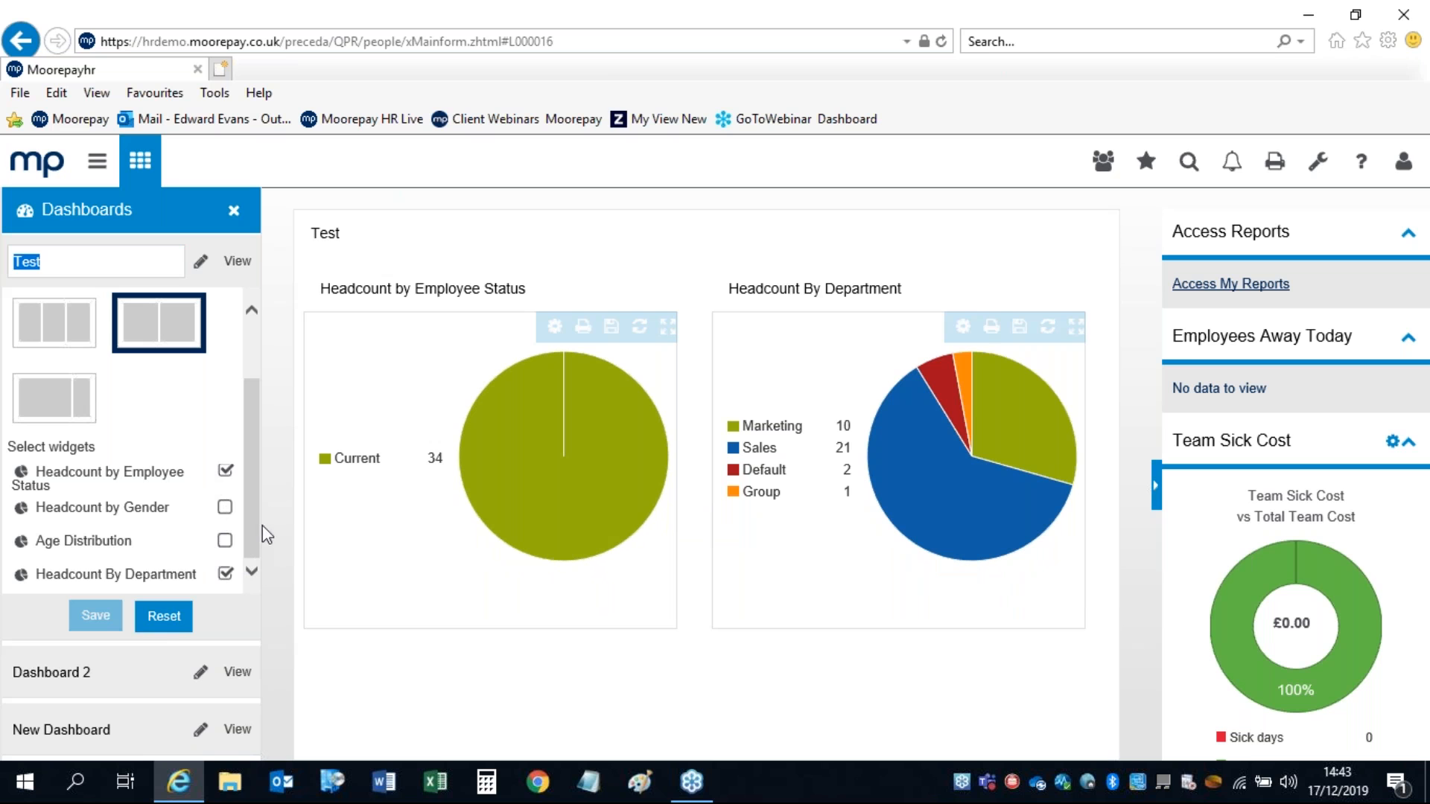
mouse_move(491, 407)
click(236, 674)
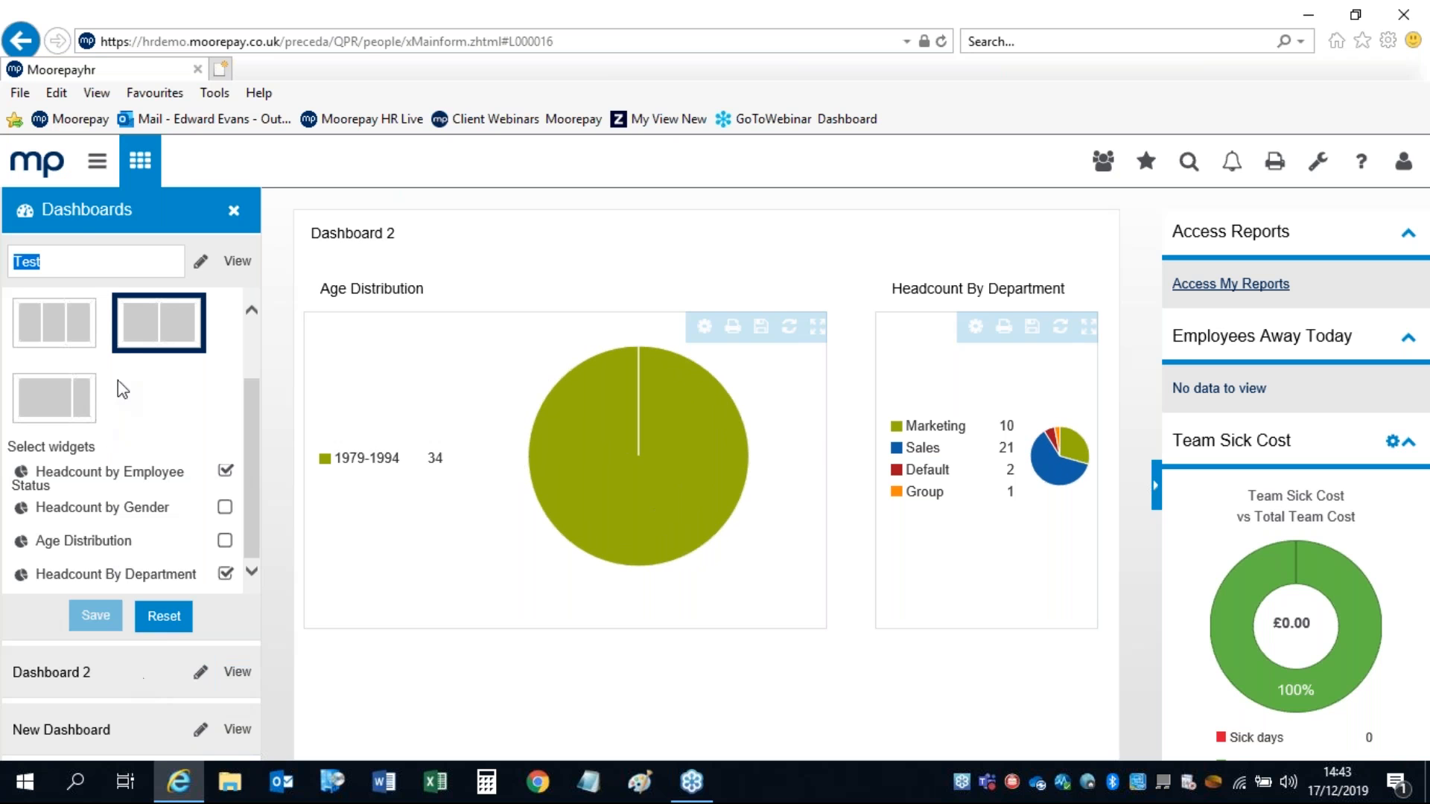
click(142, 162)
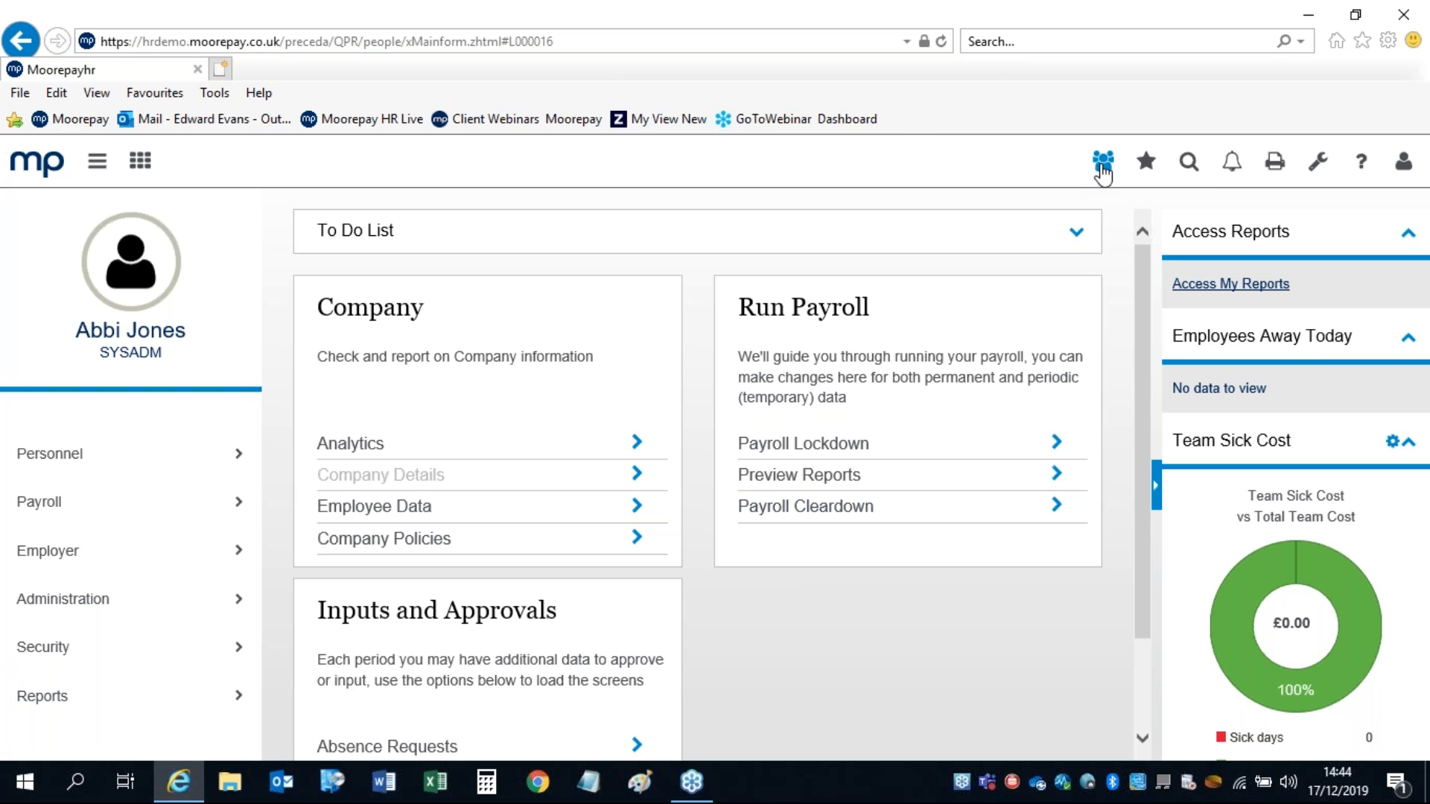
Step: Toggle the home page to the self-service view with Details, Payroll, Holiday Balance and Pay Summary
click(1103, 170)
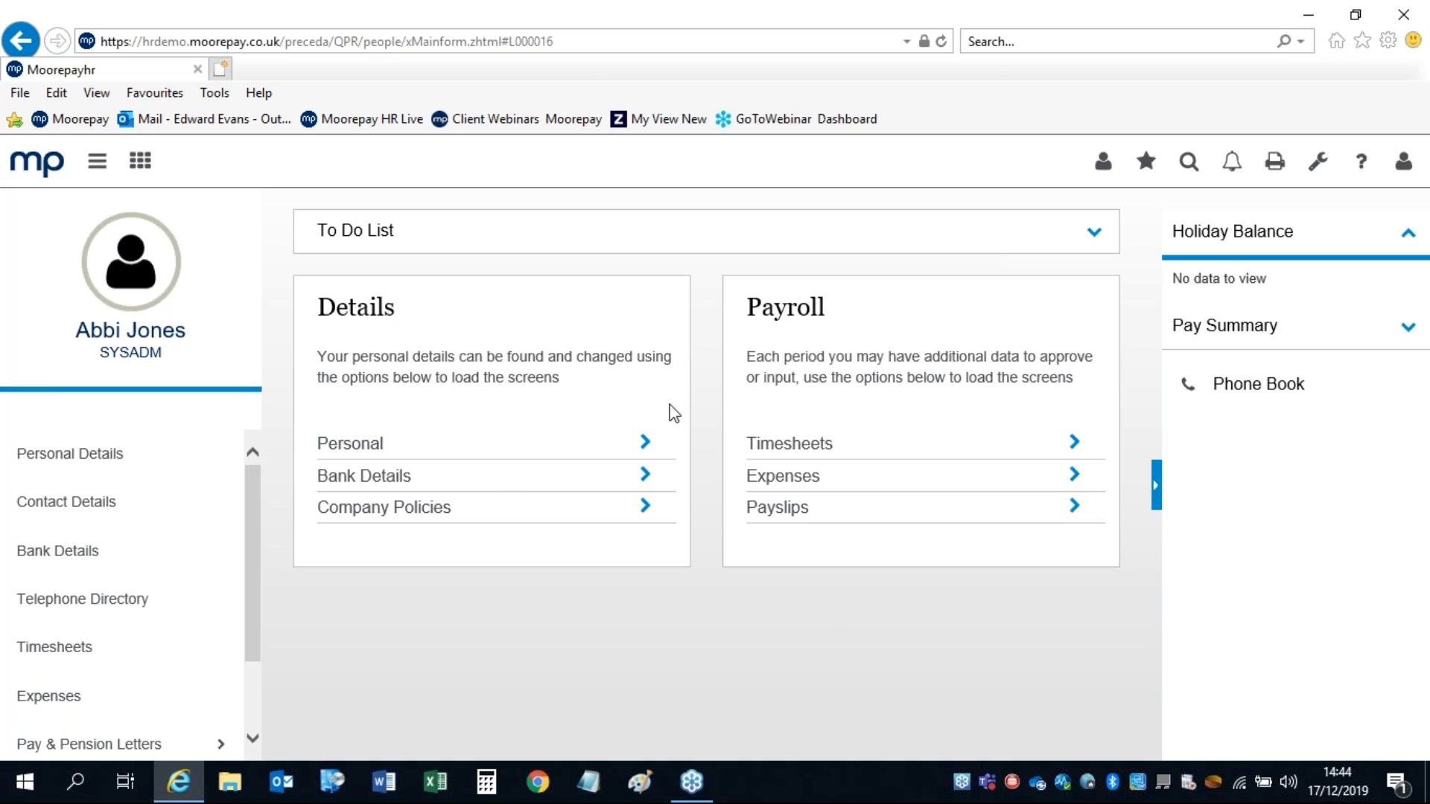
click(52, 463)
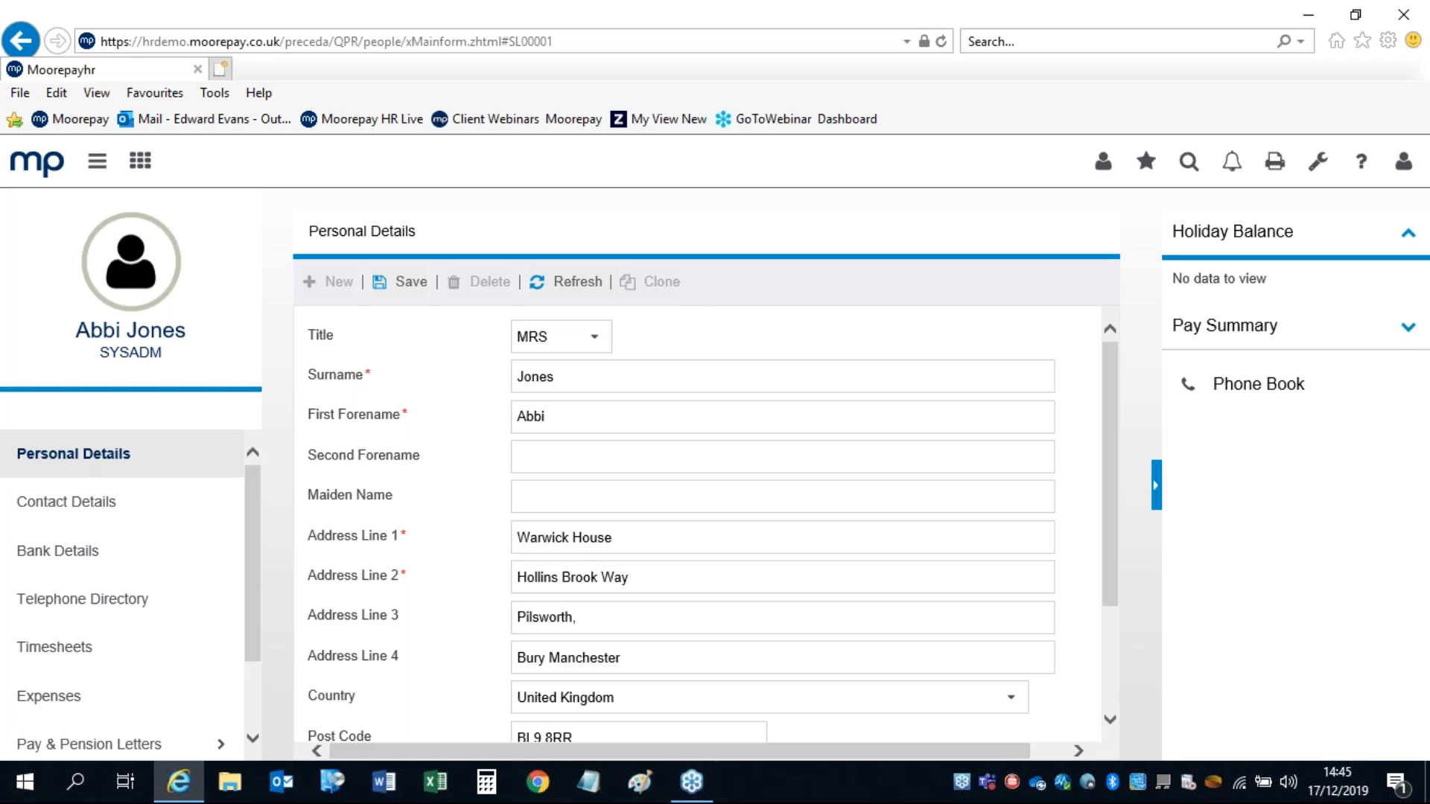
Step: Open the Phone Book listing employees' positions, departments and work phone numbers
click(1189, 389)
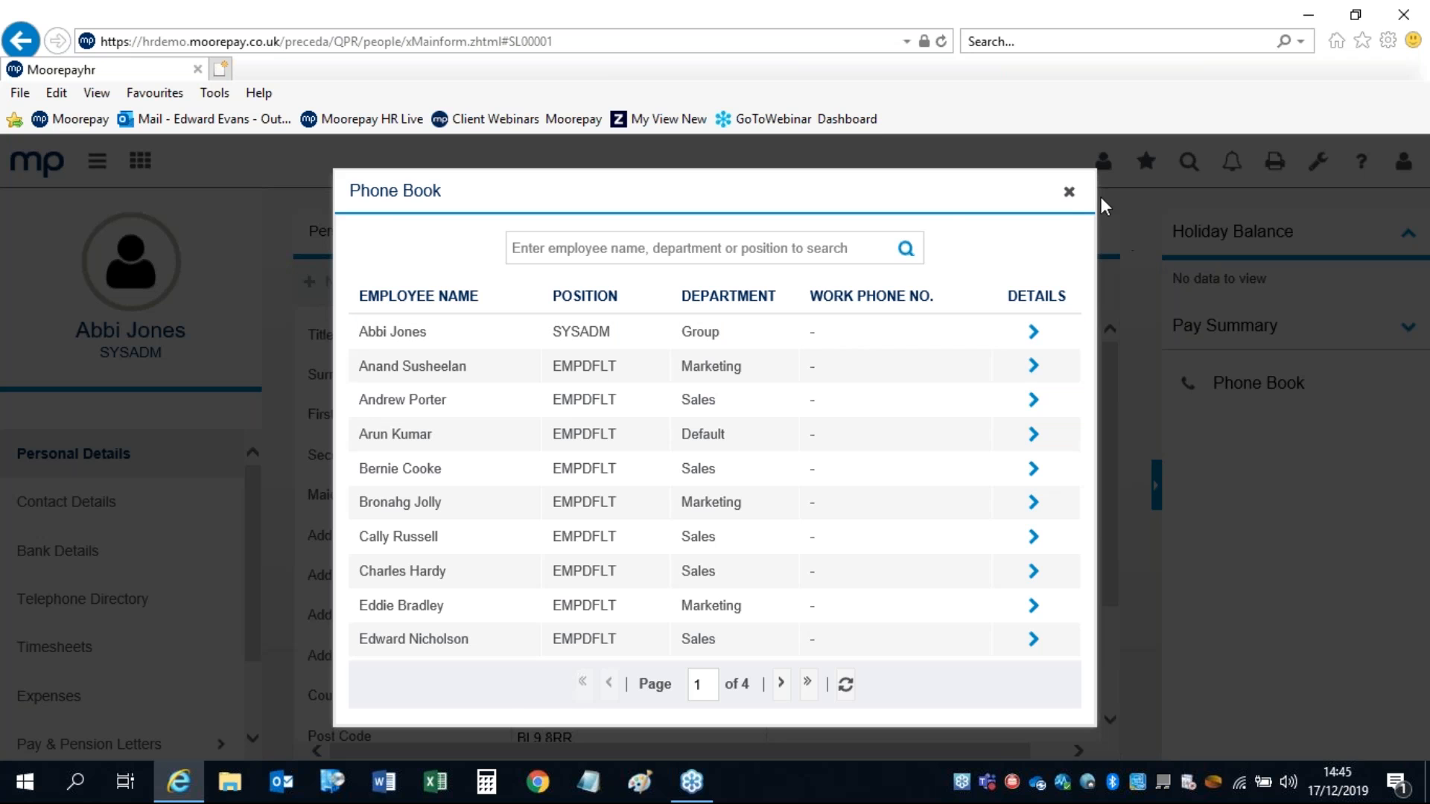
Step: Close the Phone Book and return to the company view with Company and Run Payroll panels
click(1070, 193)
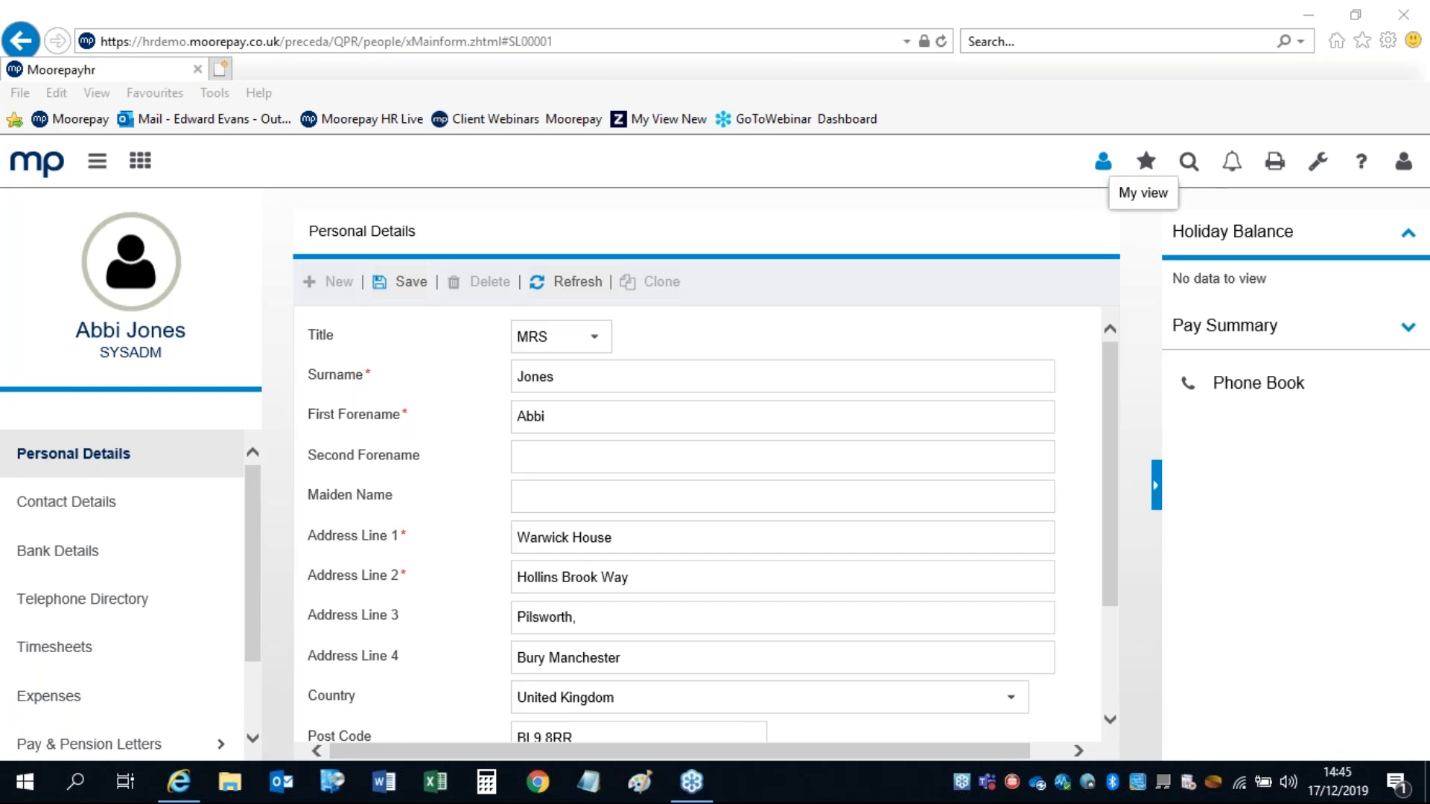
click(1103, 160)
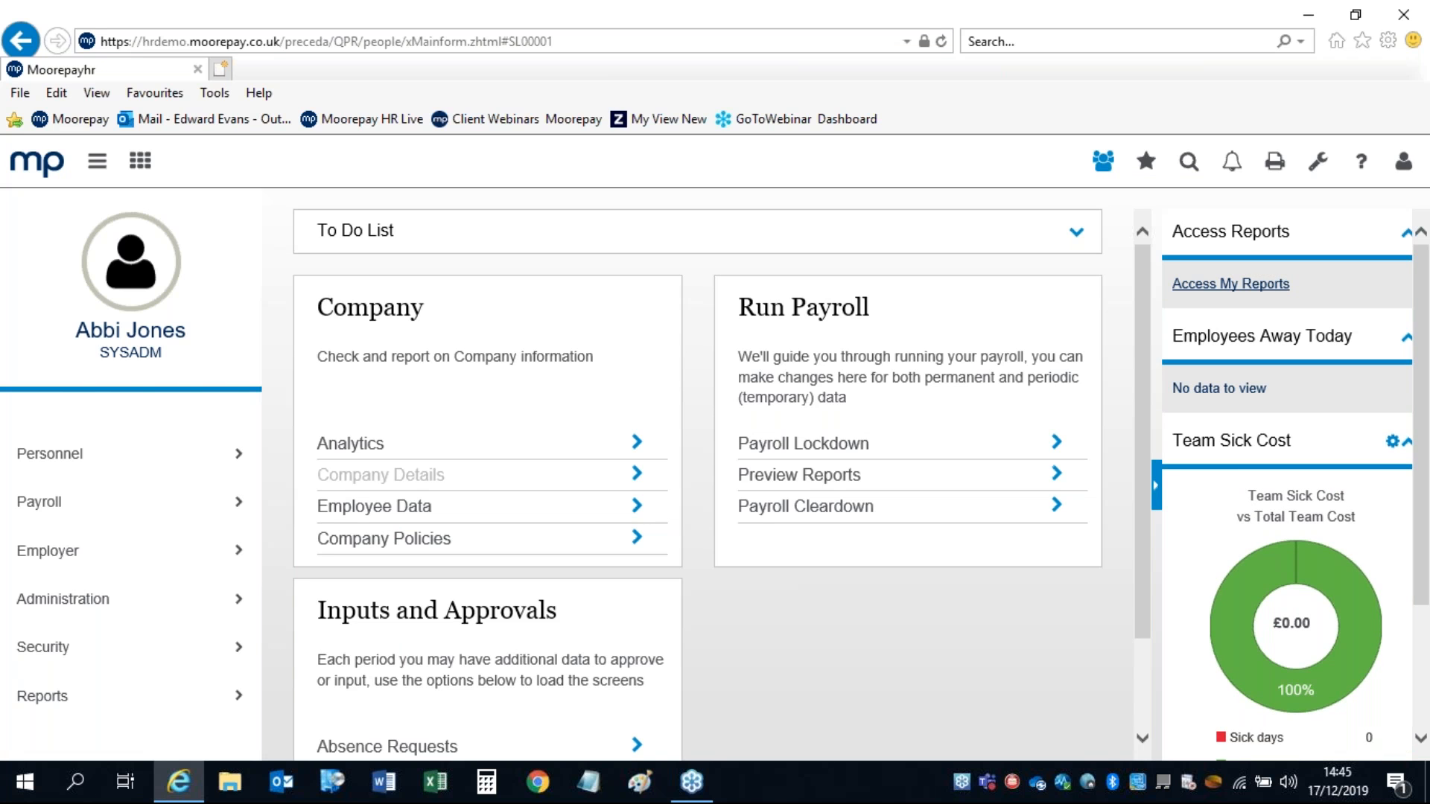
Step: Expand My Favourites in the side menu and start adding a new favourite
click(1146, 161)
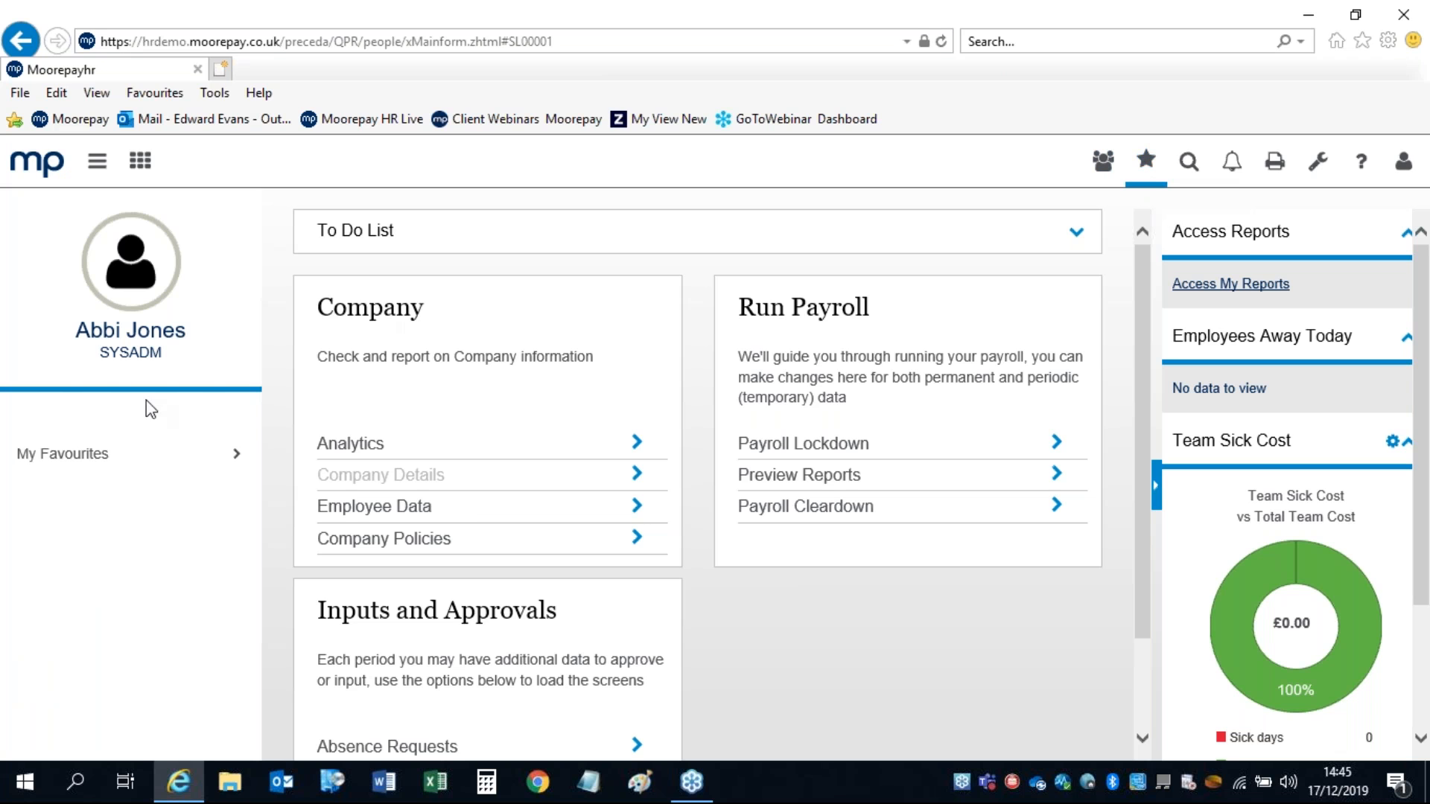
click(46, 462)
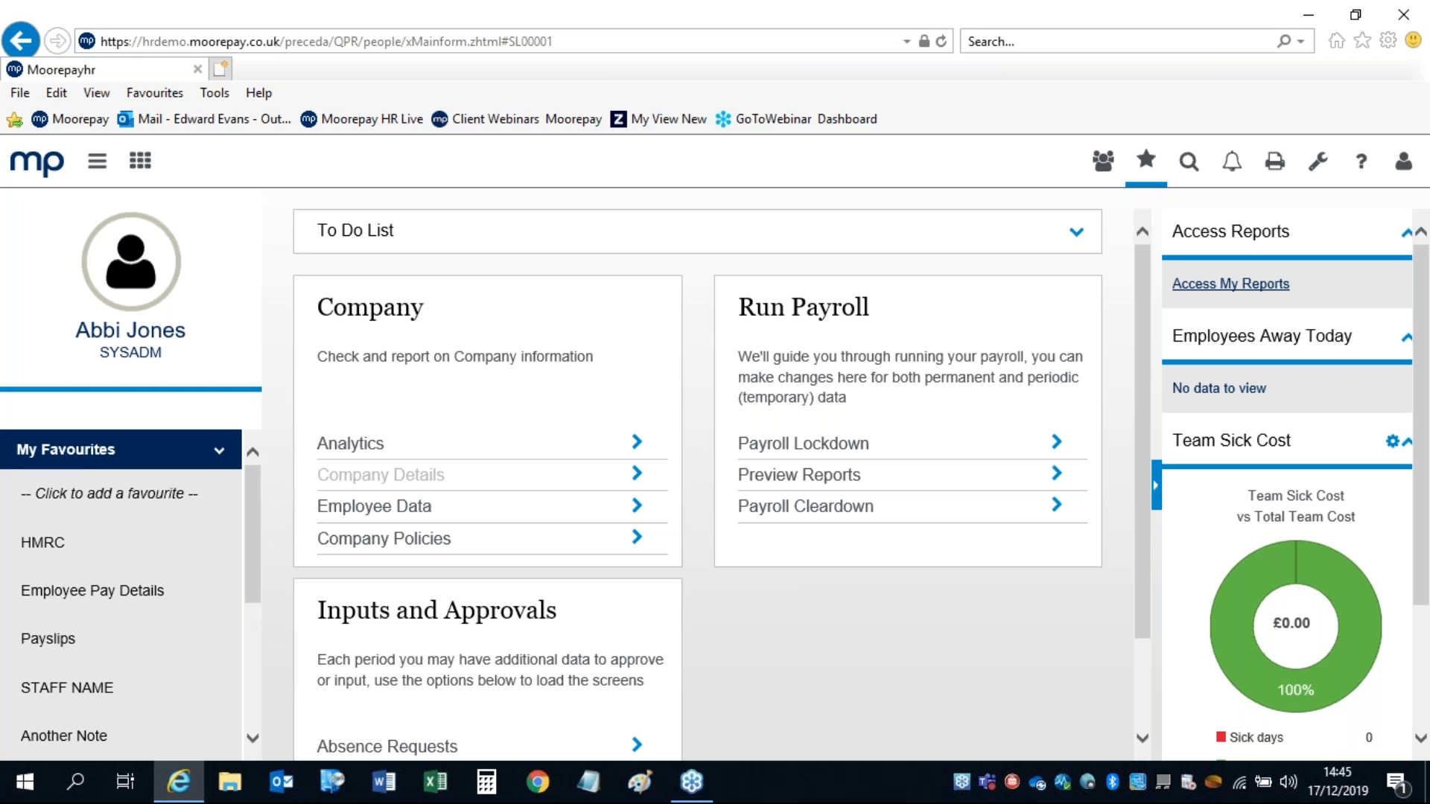
click(90, 491)
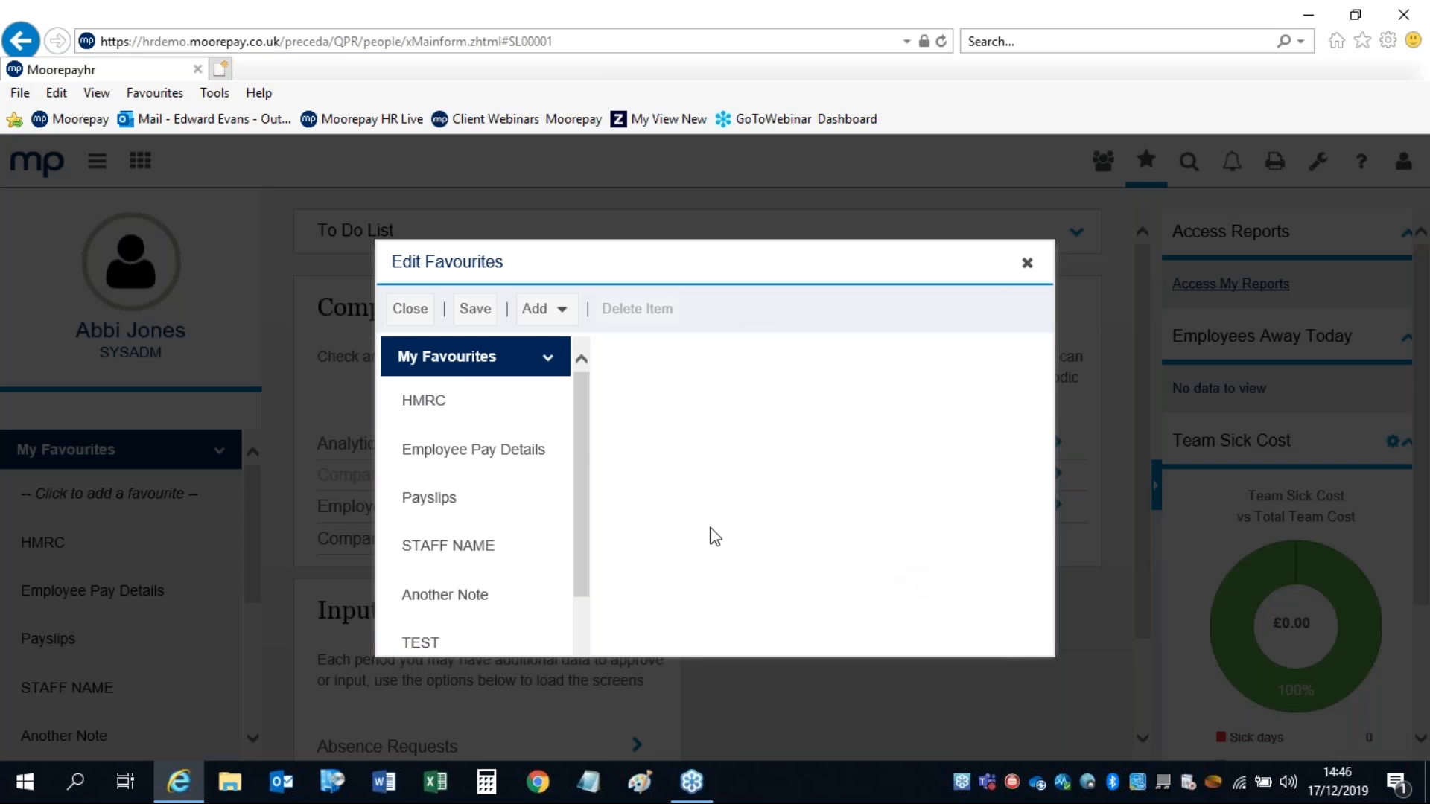
Step: List the addable favourite types: eNote, Link, Extract, Folder and Activity
click(541, 312)
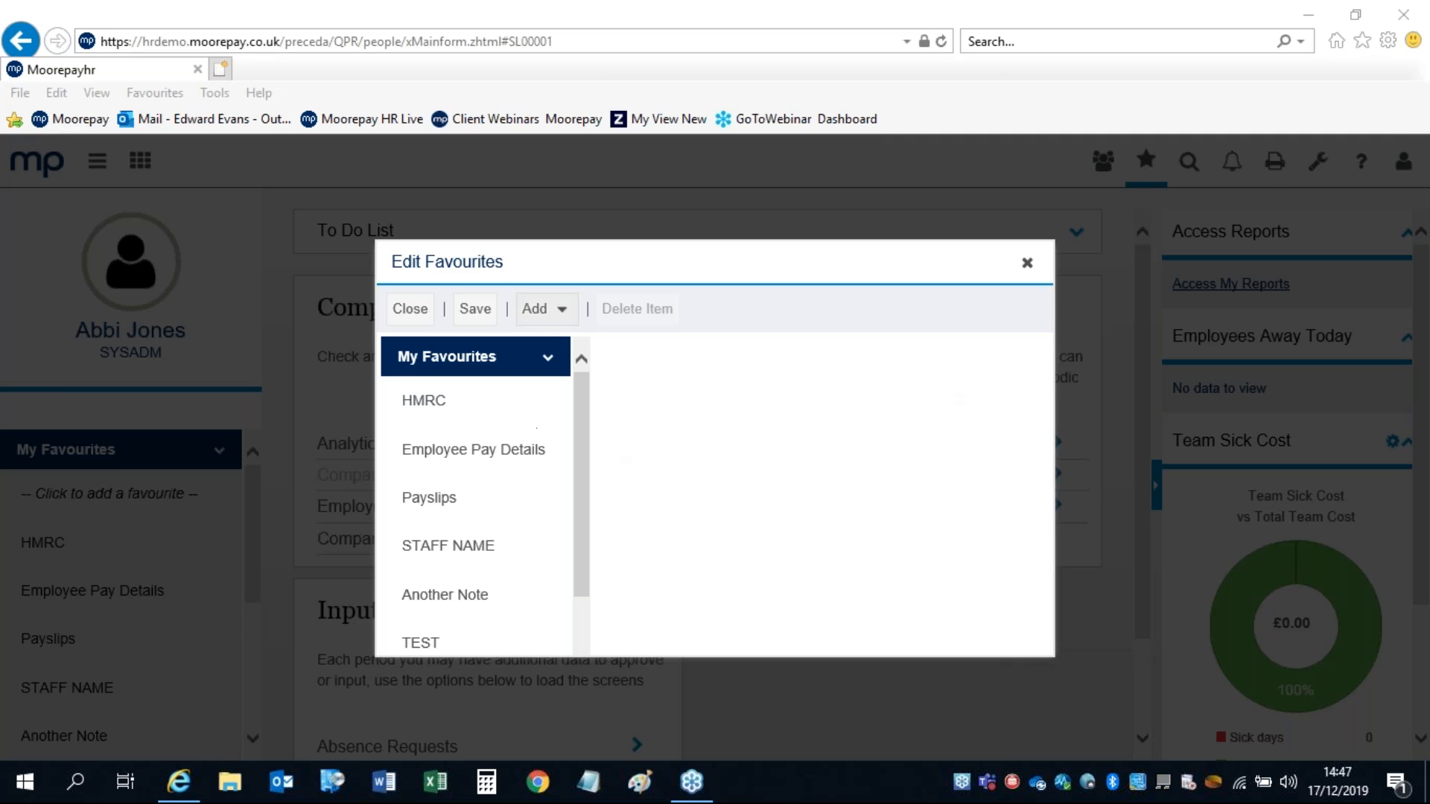
click(537, 313)
click(537, 319)
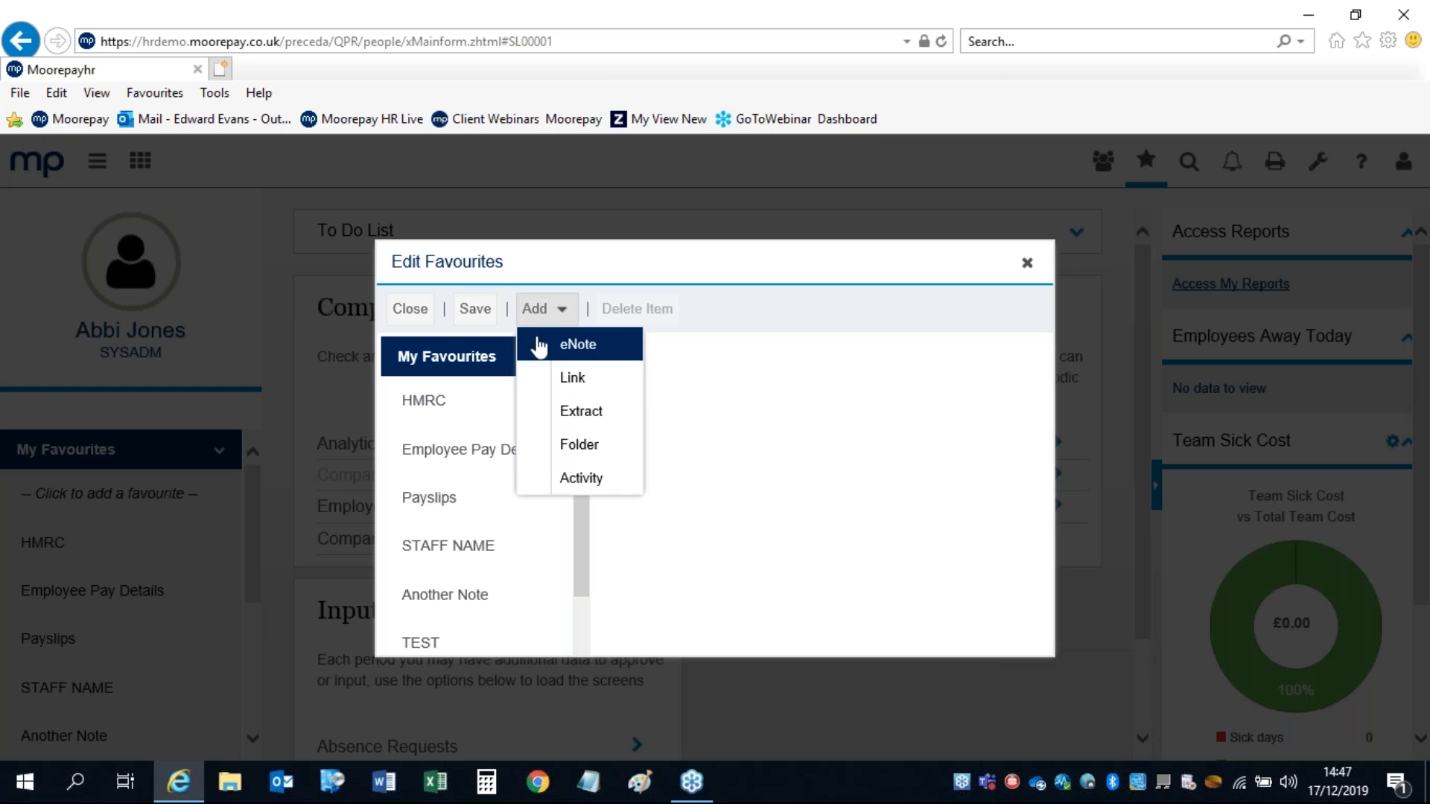
Step: Add a new eNote favourite in Edit Favourites and start editing its caption
click(758, 355)
drag(583, 394, 585, 551)
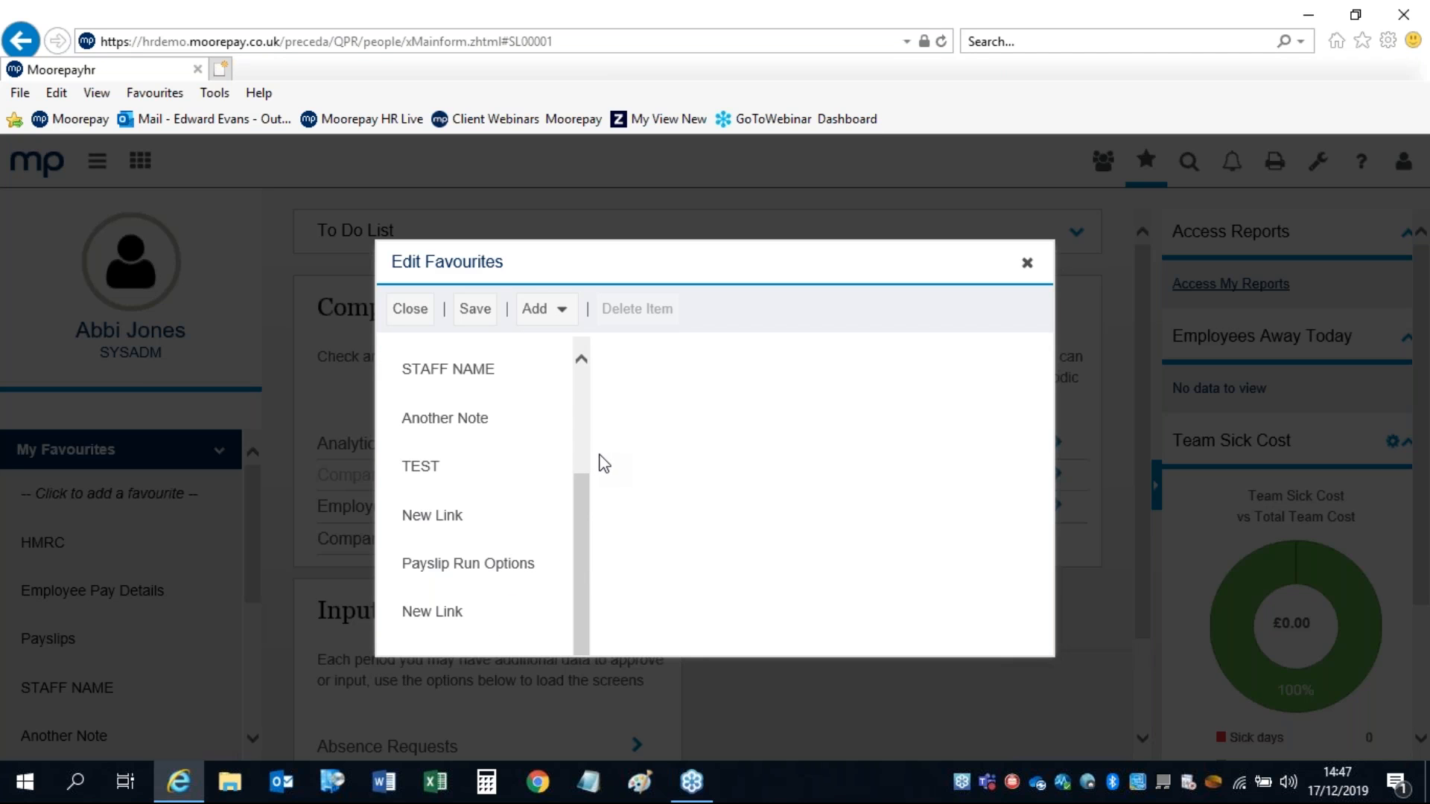
click(557, 309)
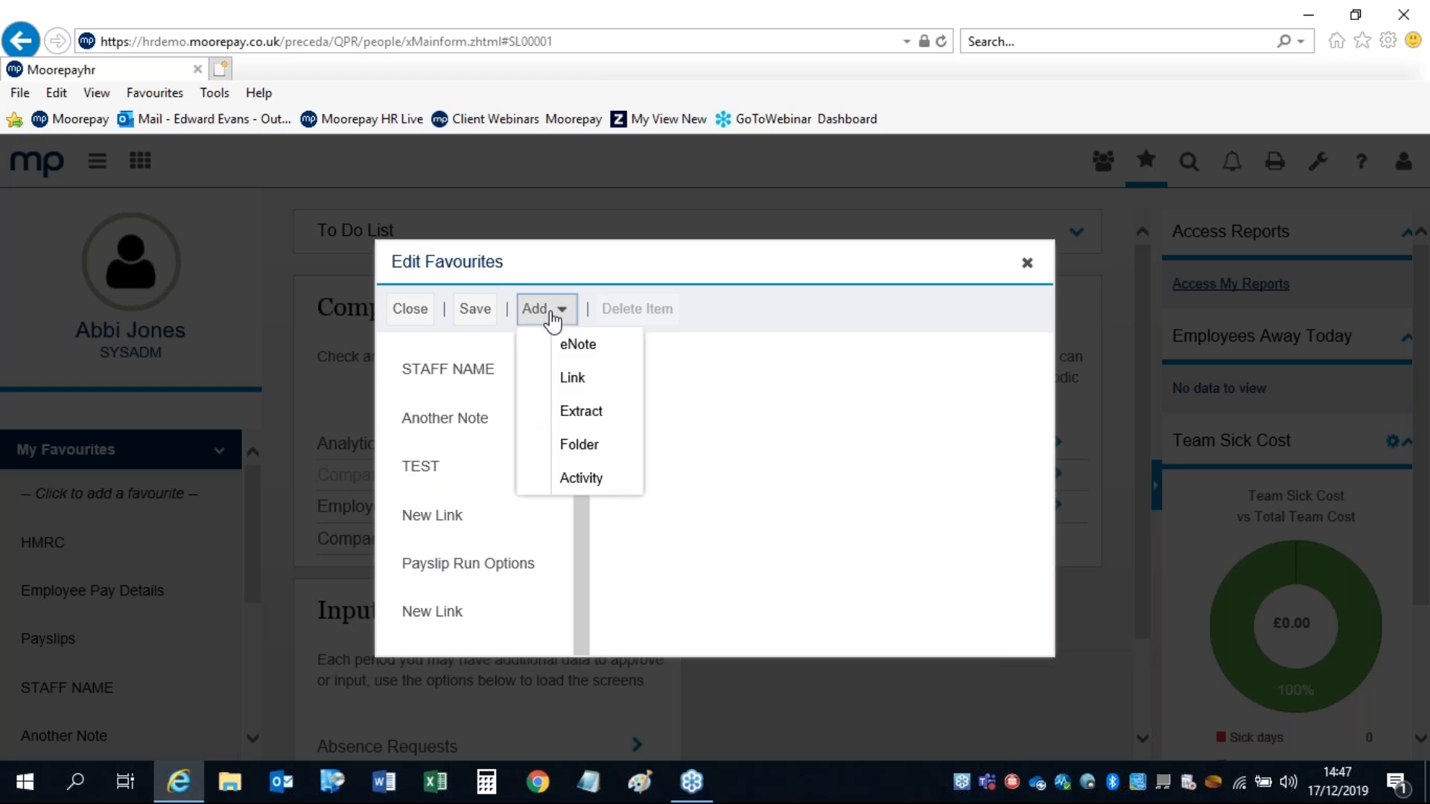
click(550, 347)
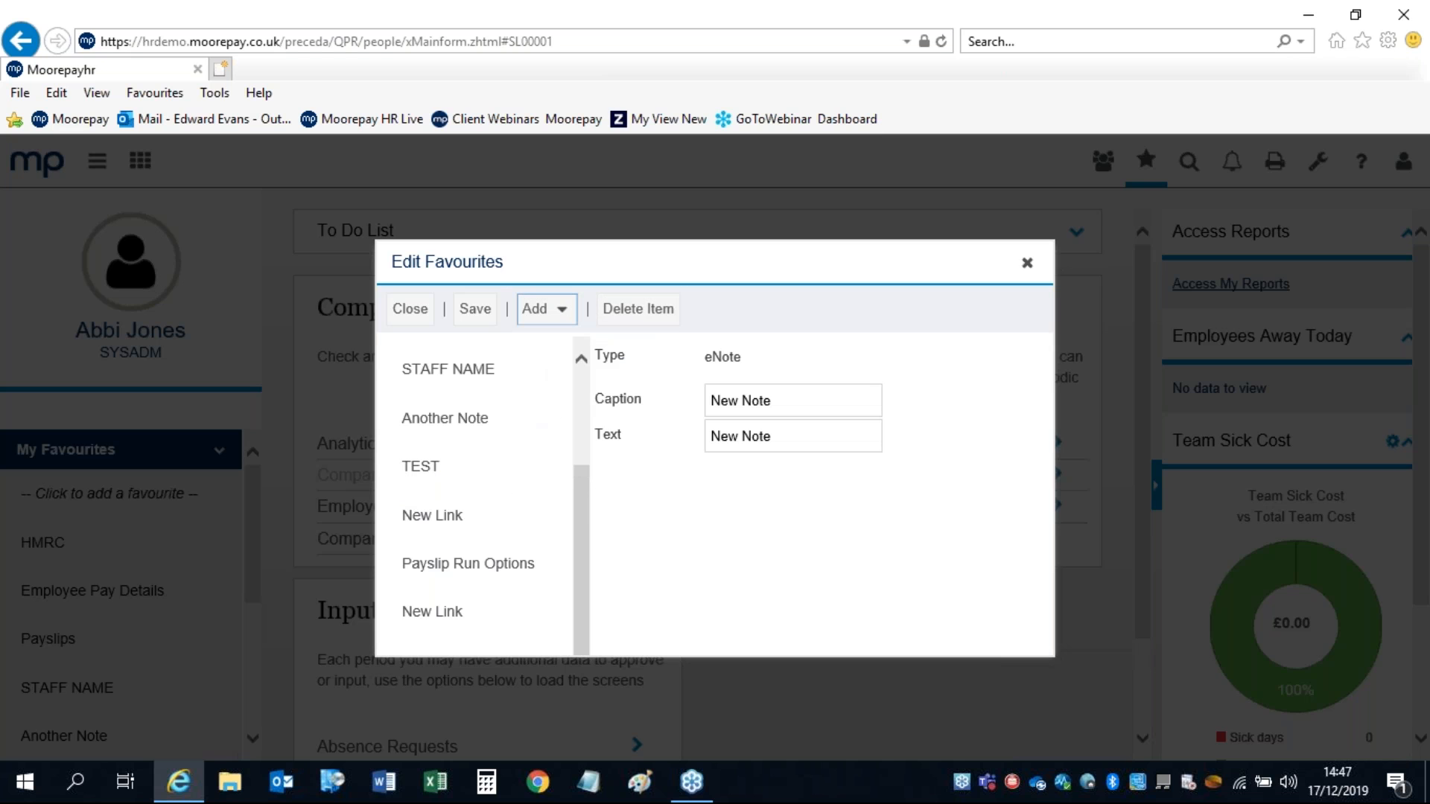
click(798, 406)
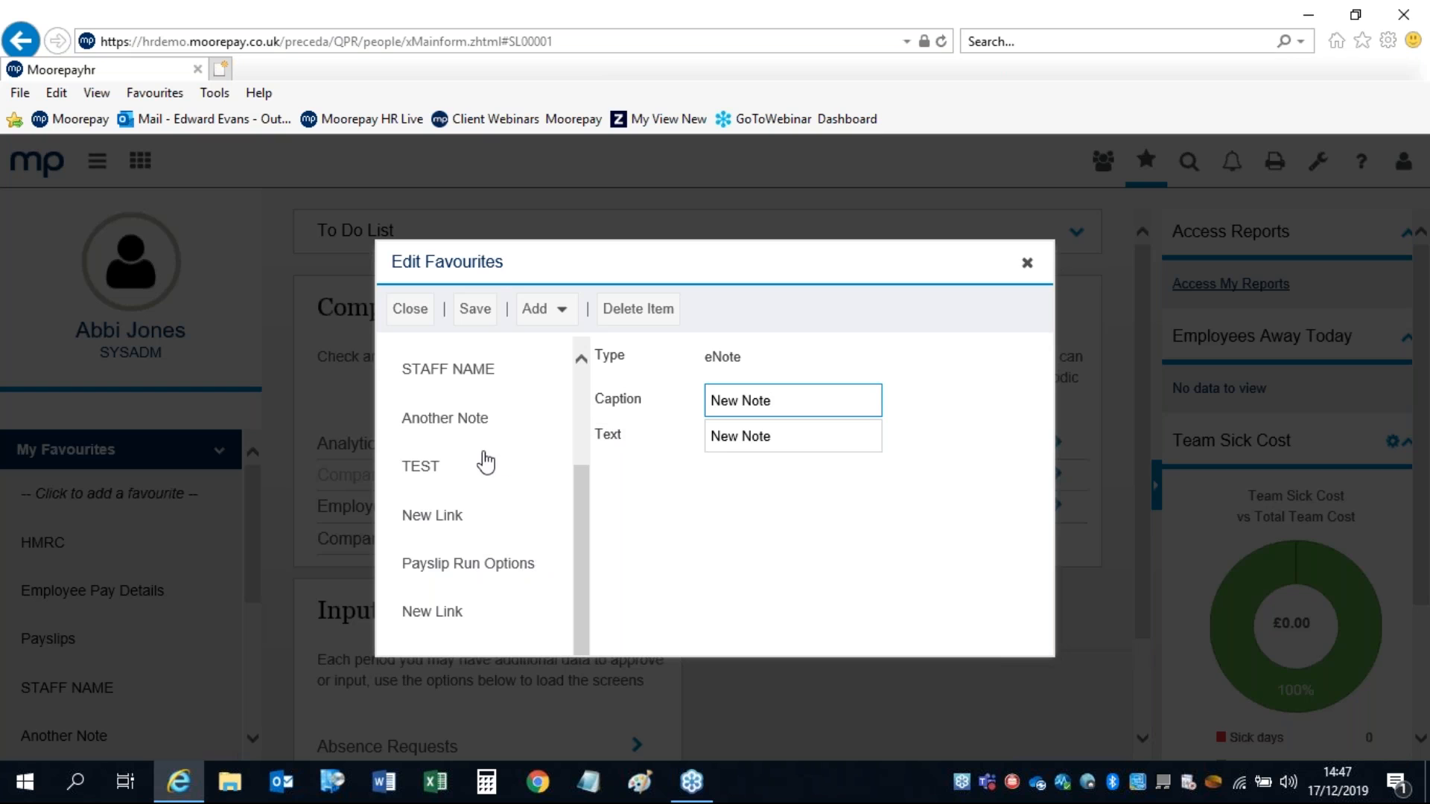
Step: Review the Another Note favourite's caption and 'Another note' text, then close the favourites editor
click(447, 423)
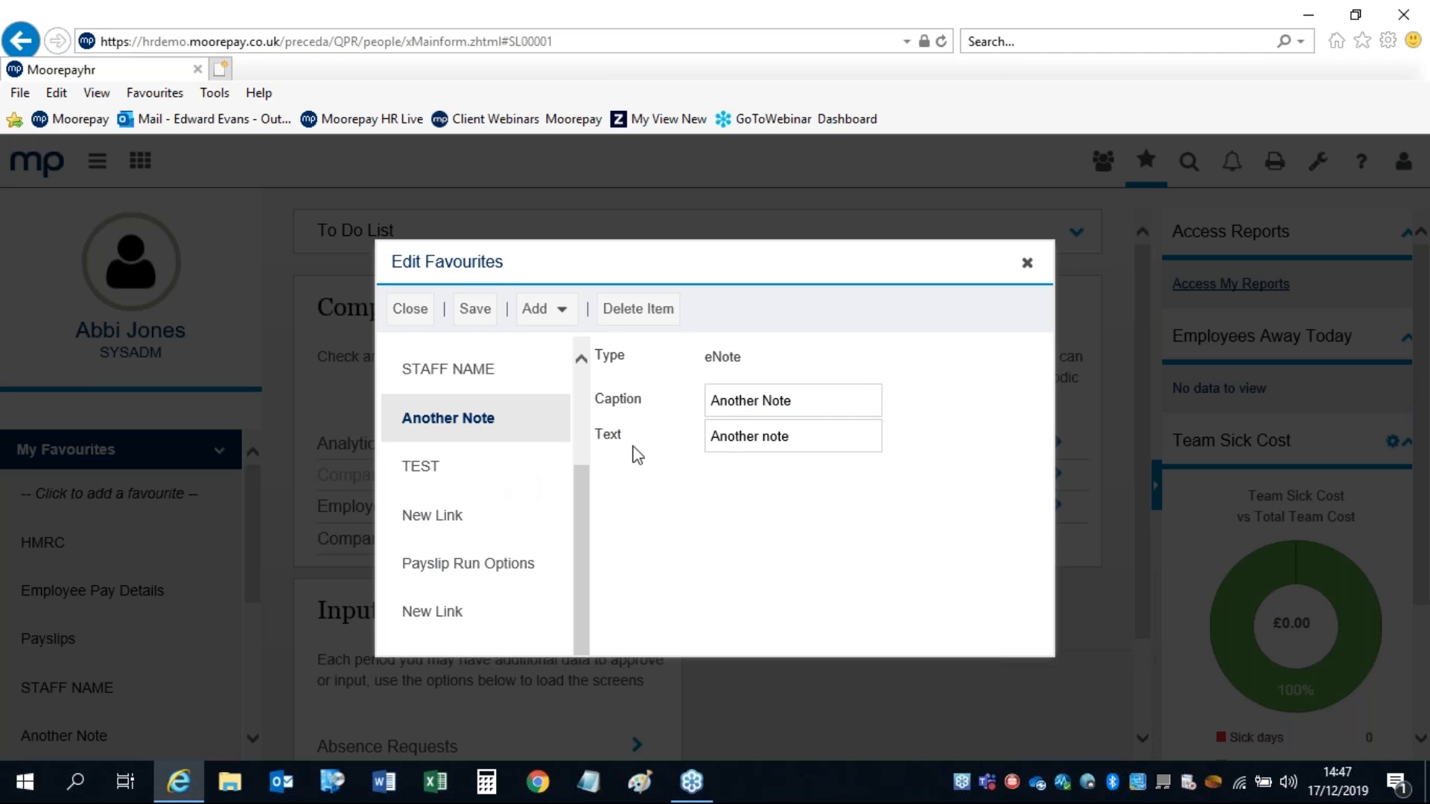
drag(801, 394, 670, 398)
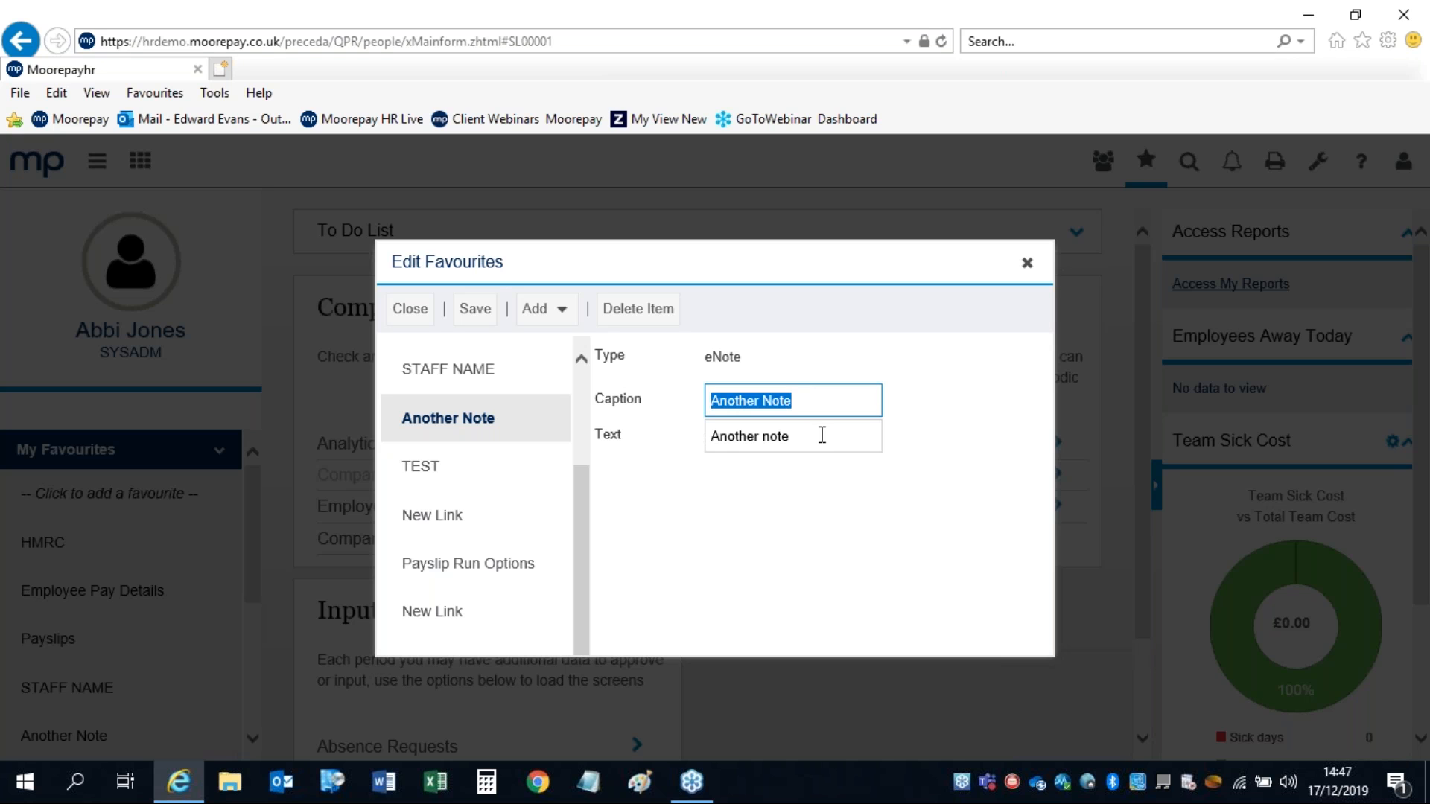
drag(822, 435, 610, 527)
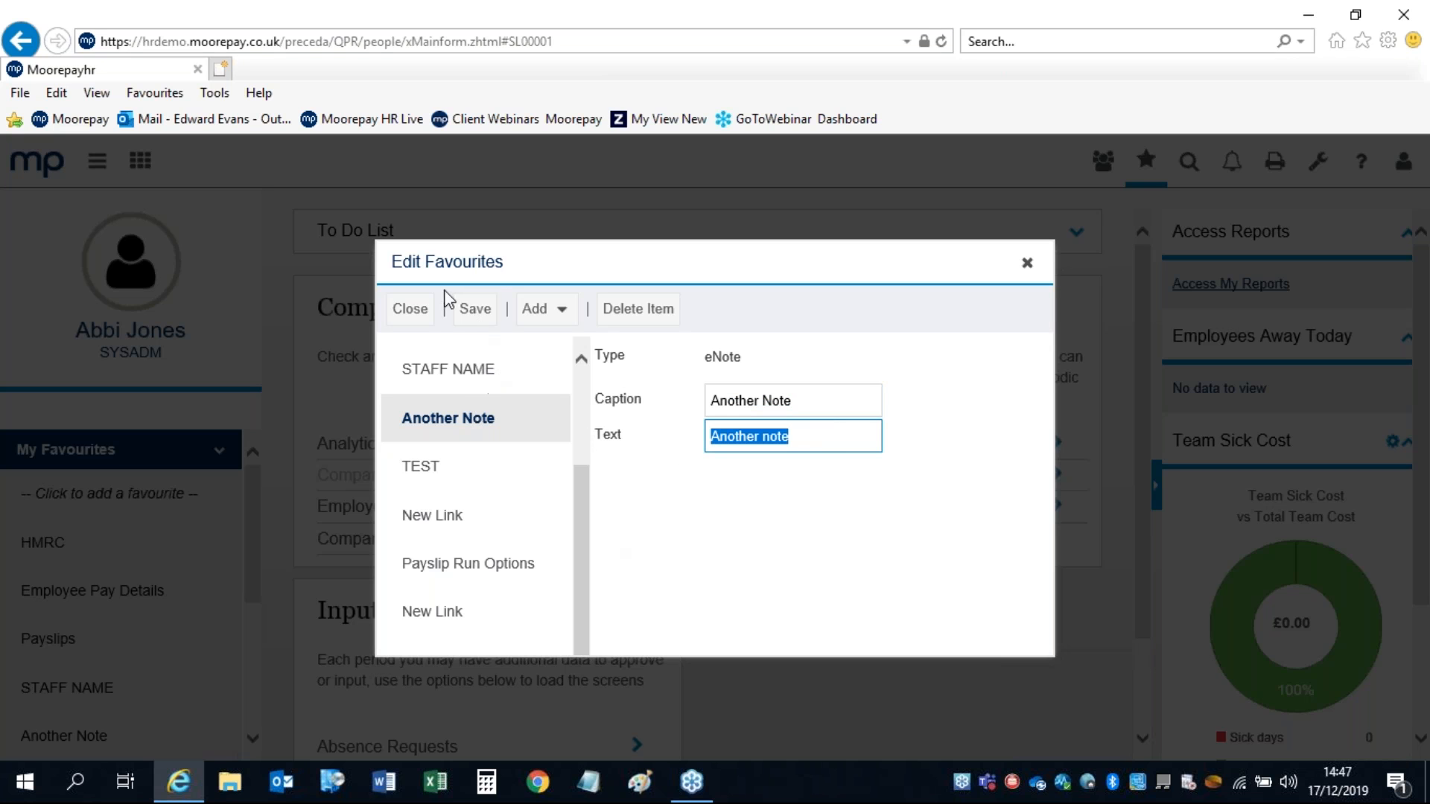
click(1028, 264)
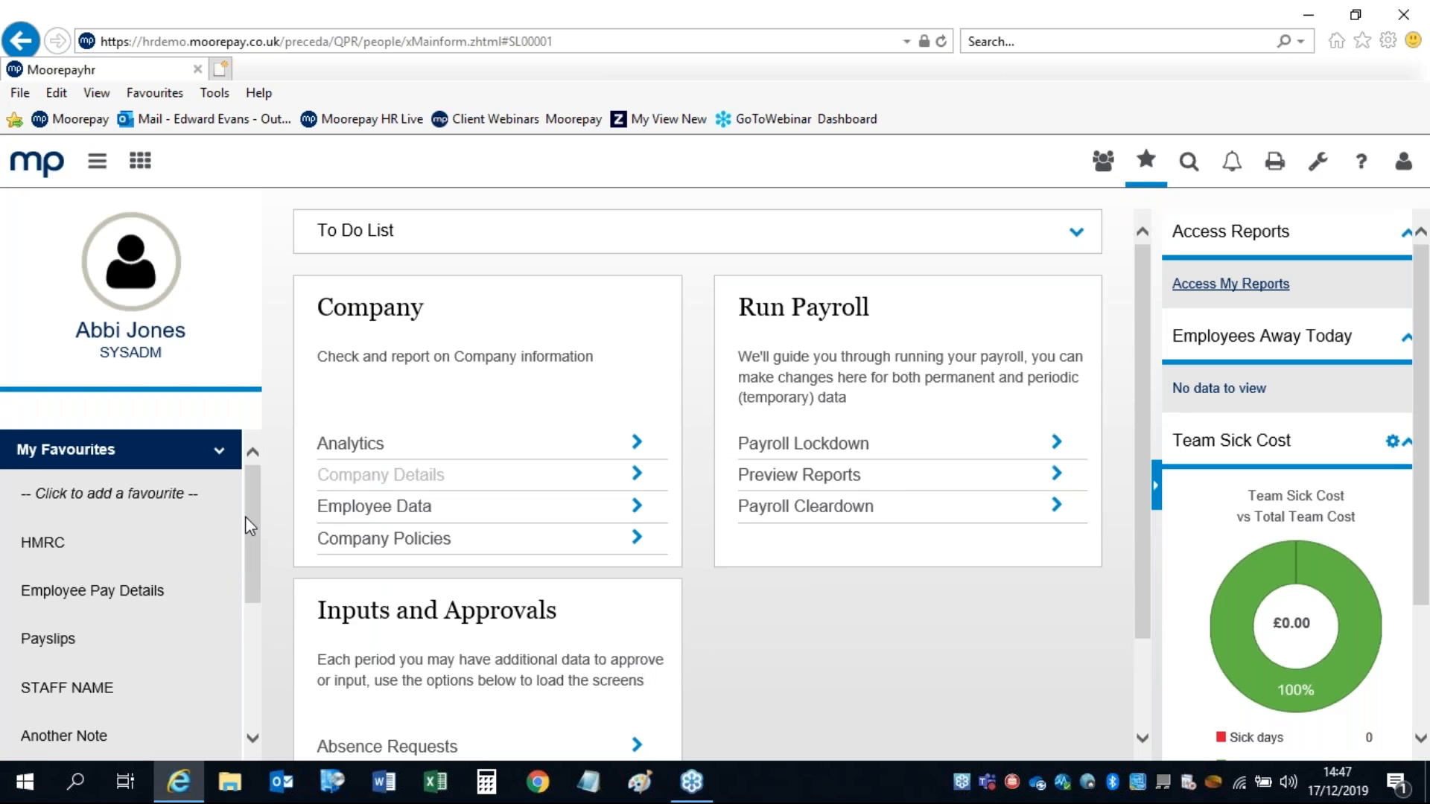
Step: Open the Another Note eNote from My Favourites, read its 'Another note' text, and close it
scroll(247, 518, down, 3)
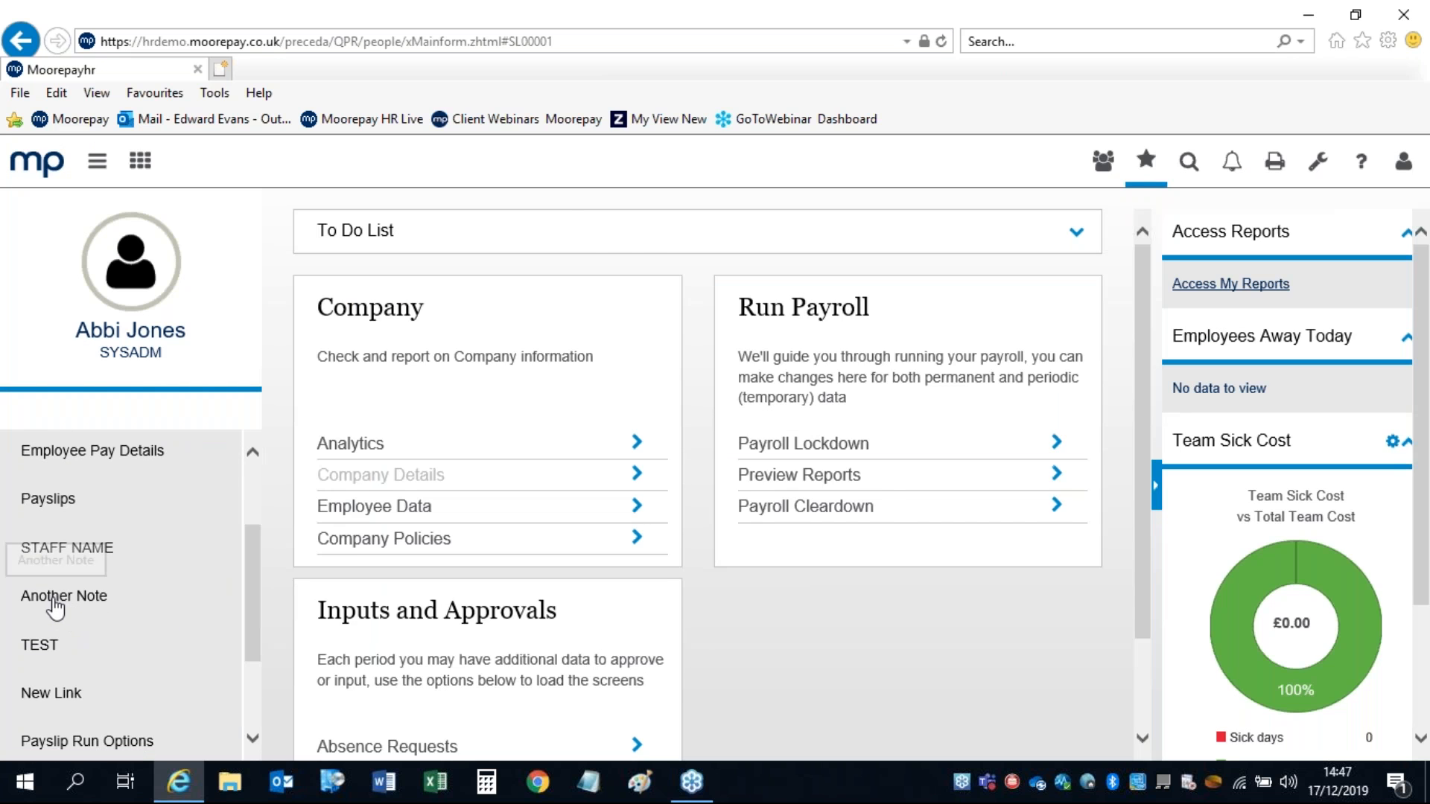
click(57, 598)
drag(646, 354, 510, 341)
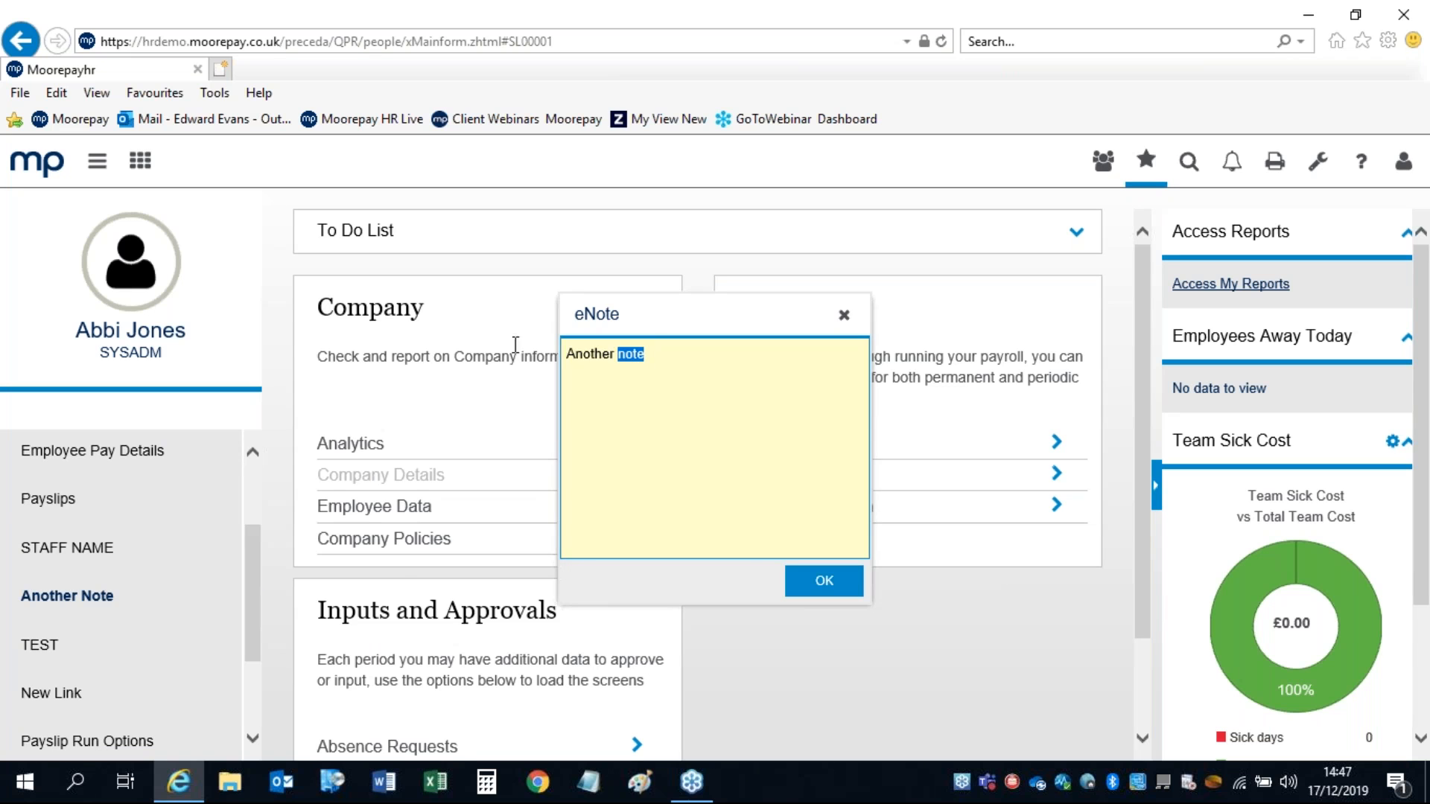
click(824, 581)
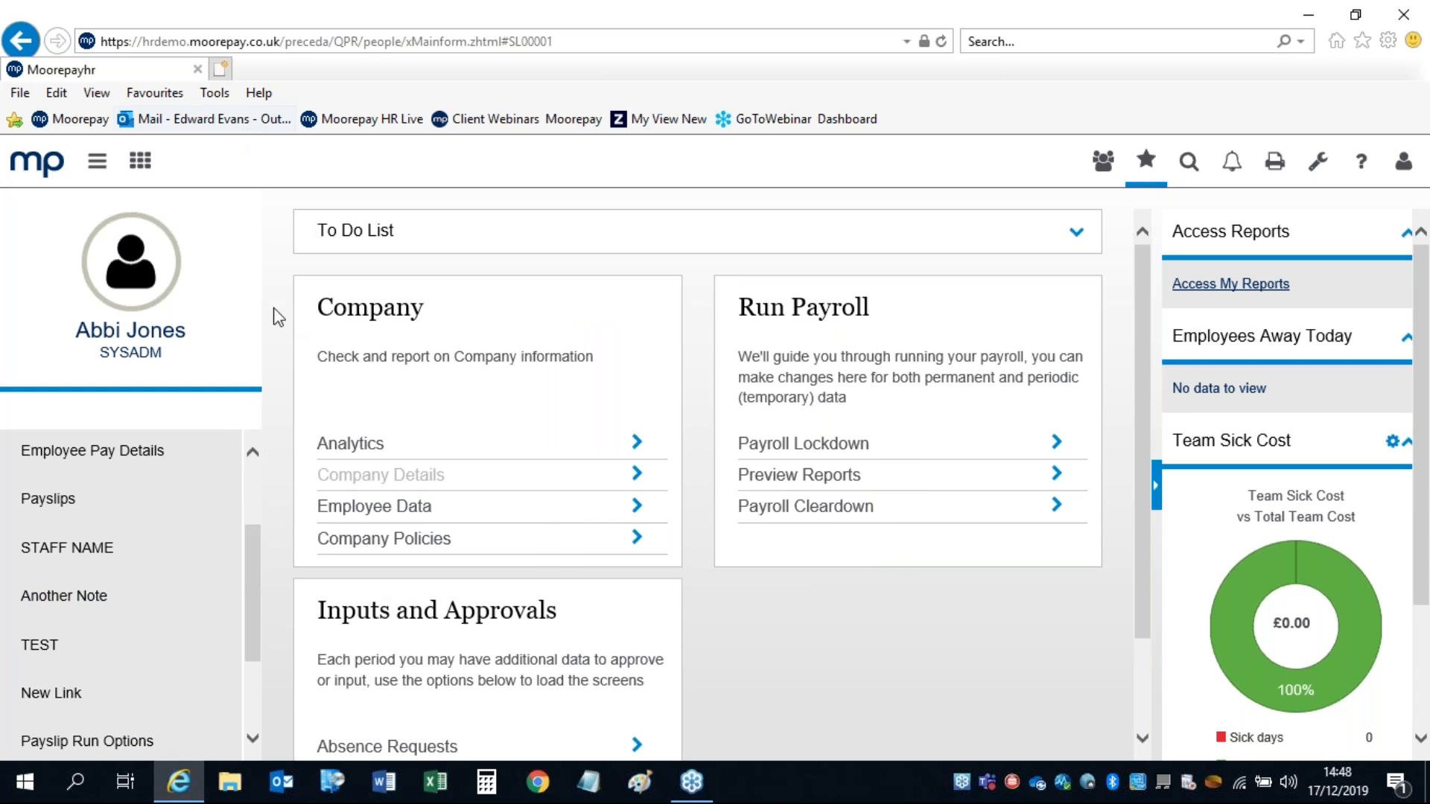
scroll(253, 584, up, 3)
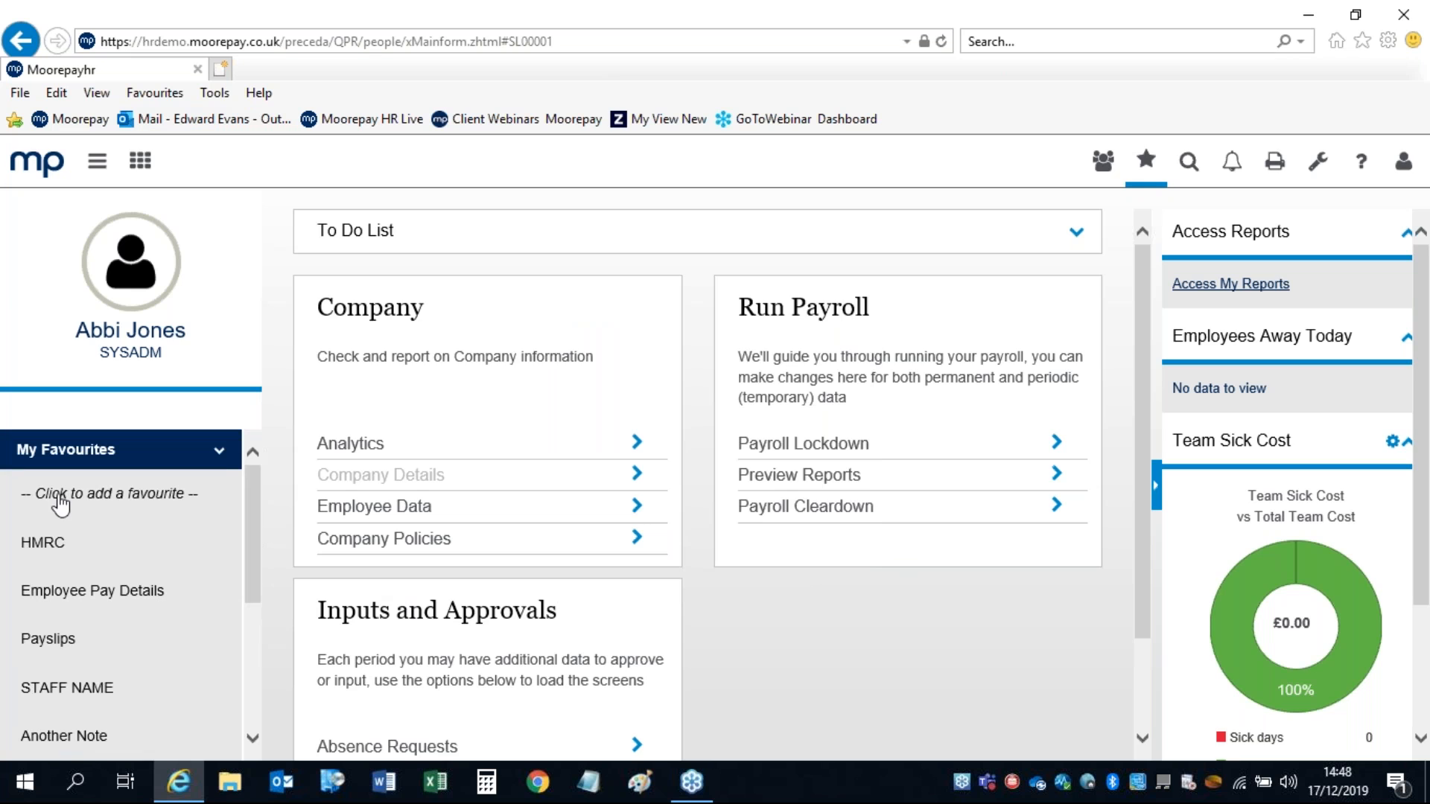
click(60, 503)
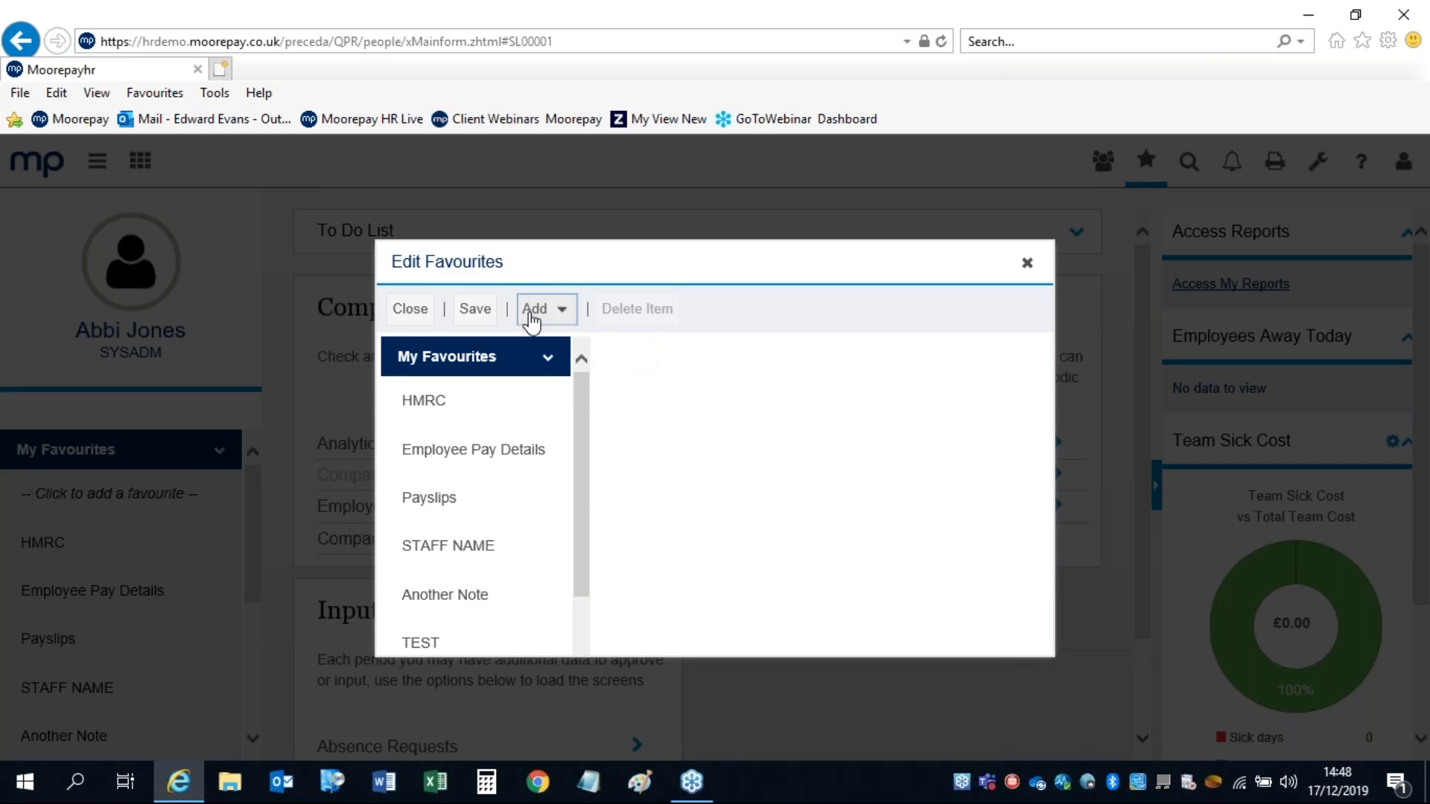
click(533, 309)
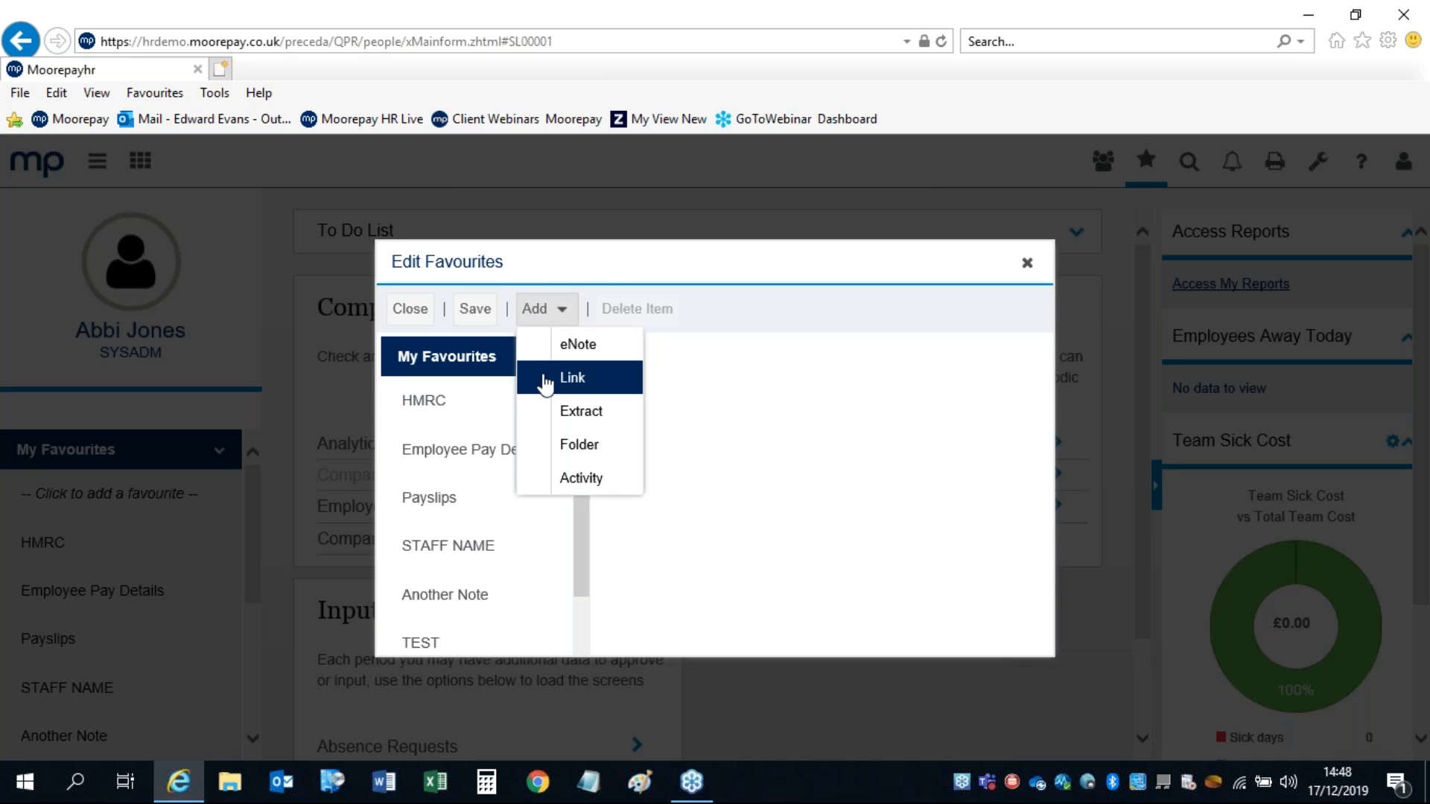
click(607, 268)
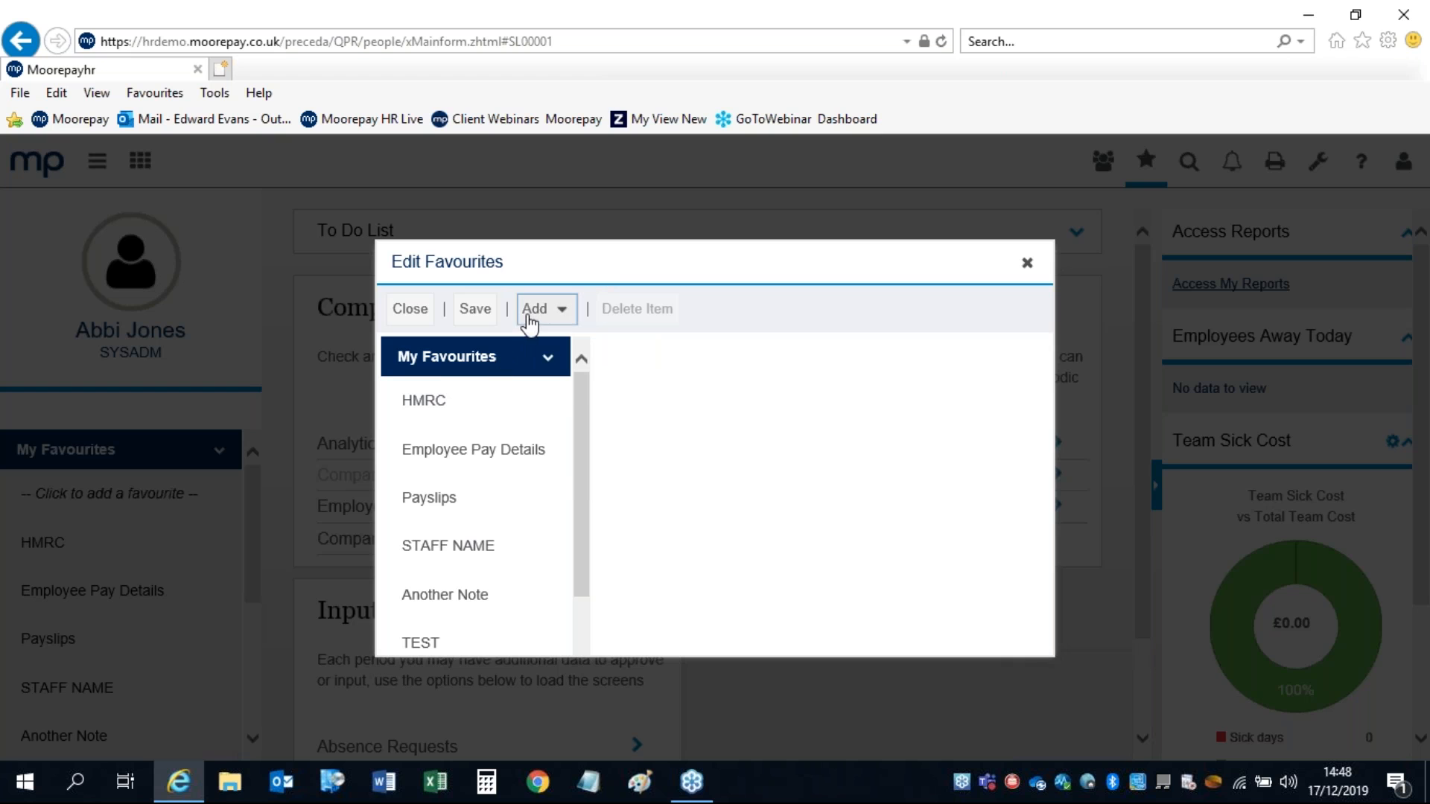
click(531, 311)
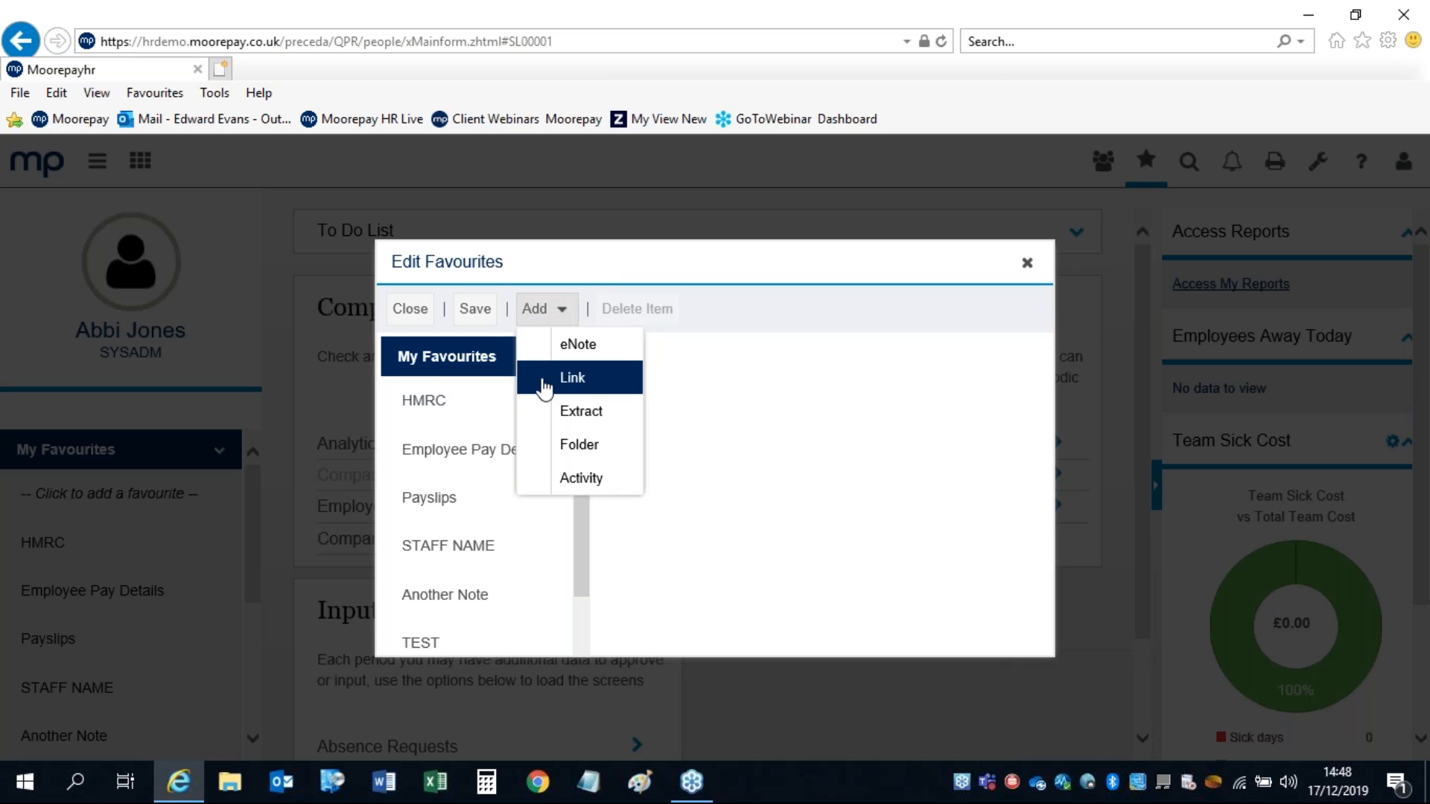
click(439, 406)
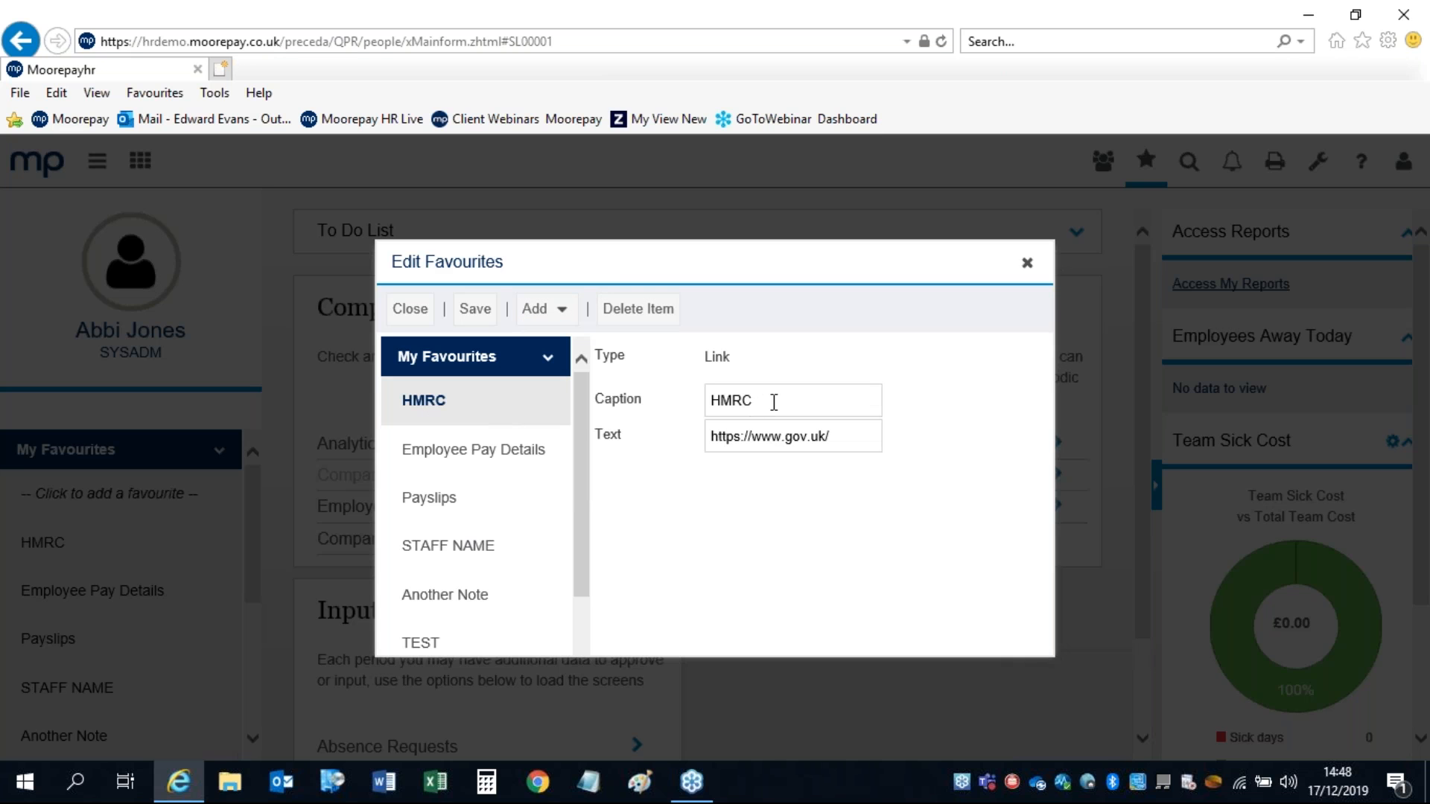
double_click(774, 402)
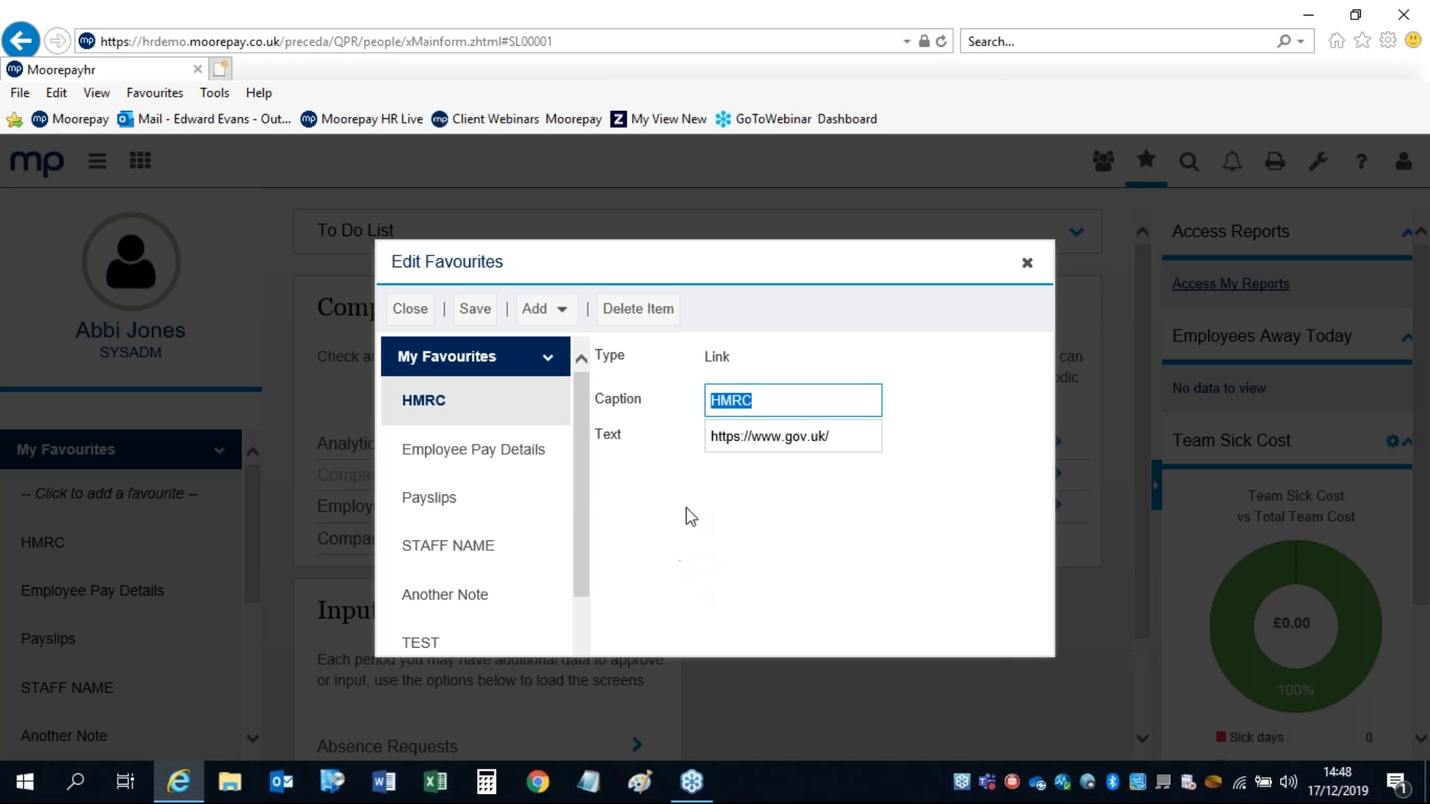
click(847, 436)
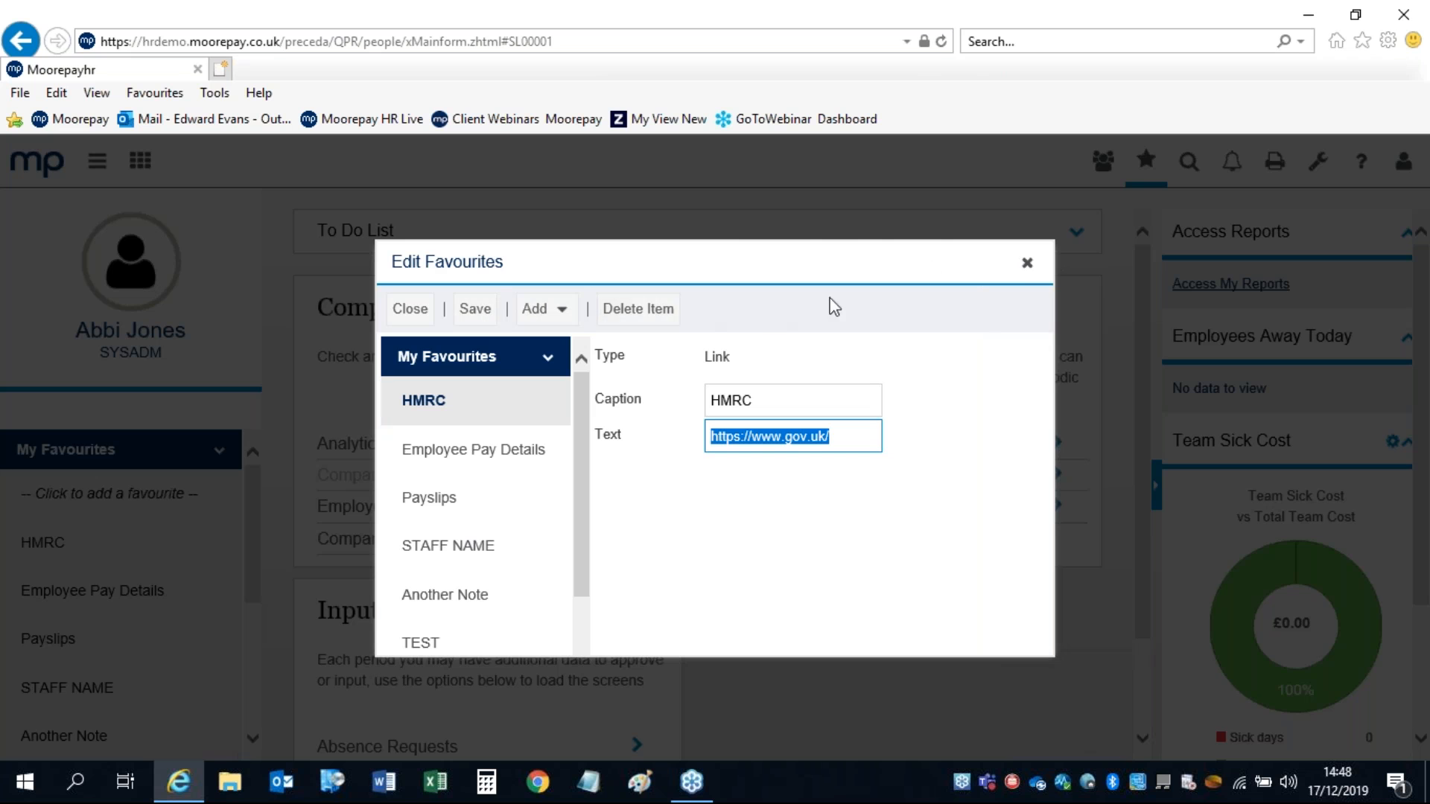
click(1026, 264)
mouse_move(41, 551)
mouse_down()
mouse_move(38, 503)
mouse_move(29, 546)
mouse_up()
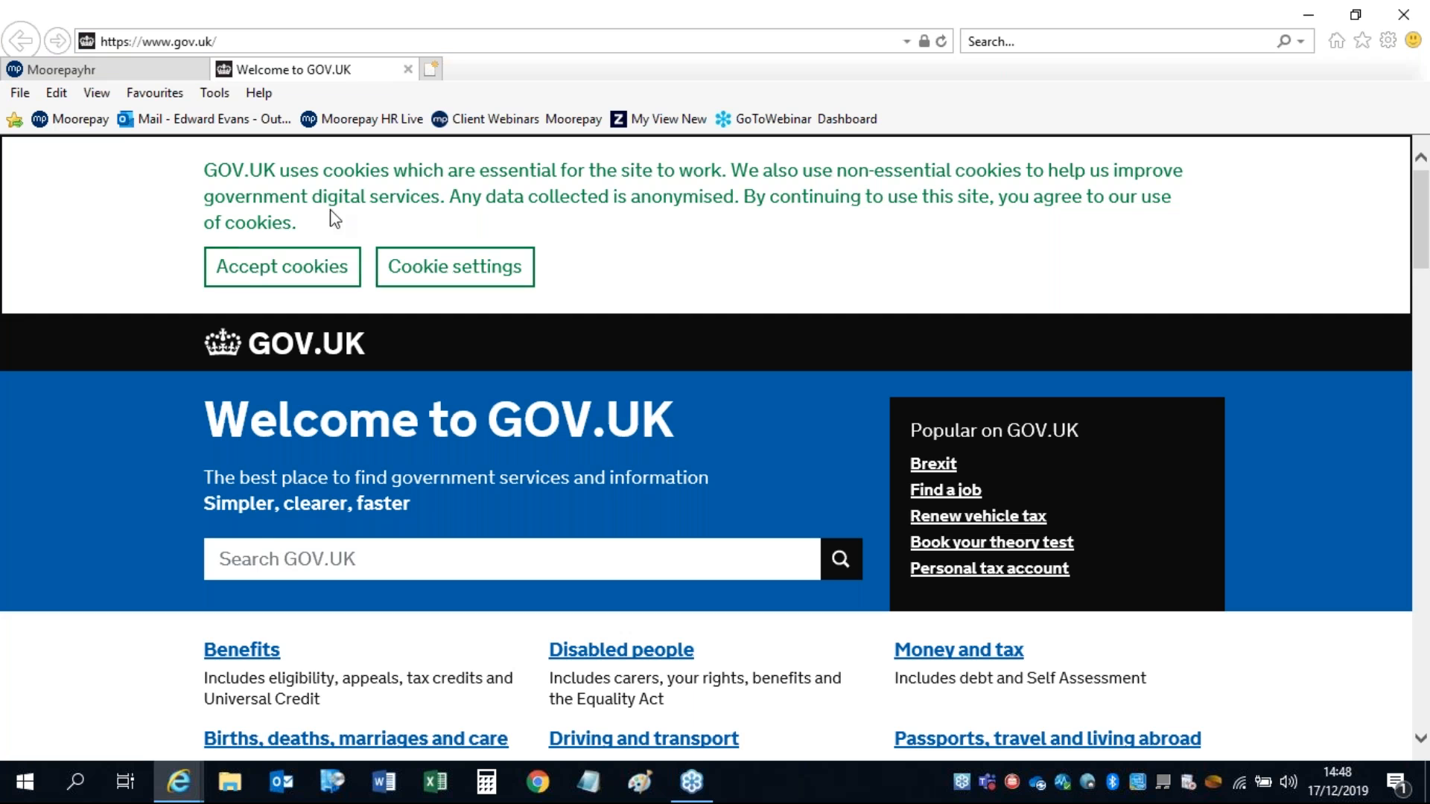
click(407, 68)
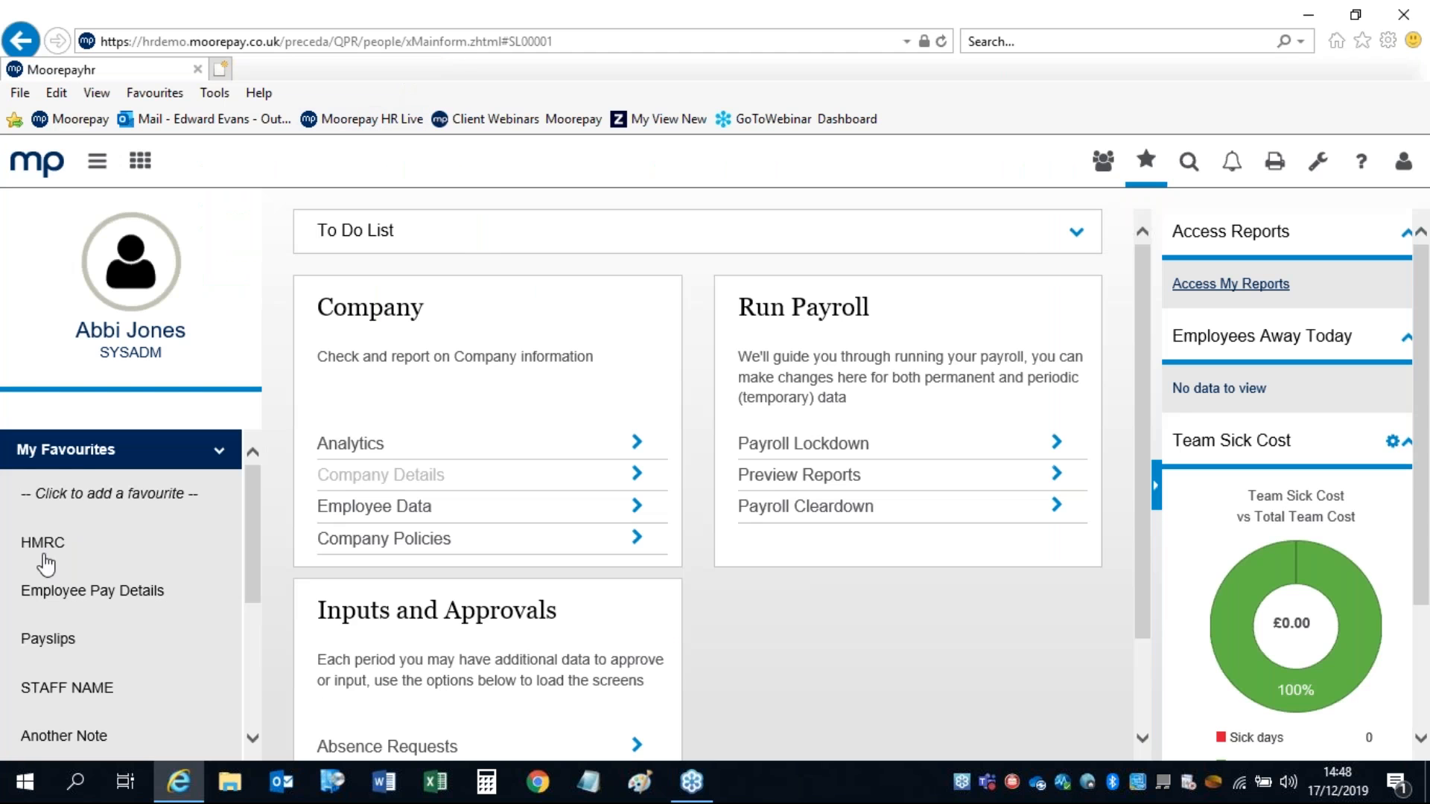
Step: Add an Extract favourite linked to the TEST package, then close Edit Favourites
click(75, 493)
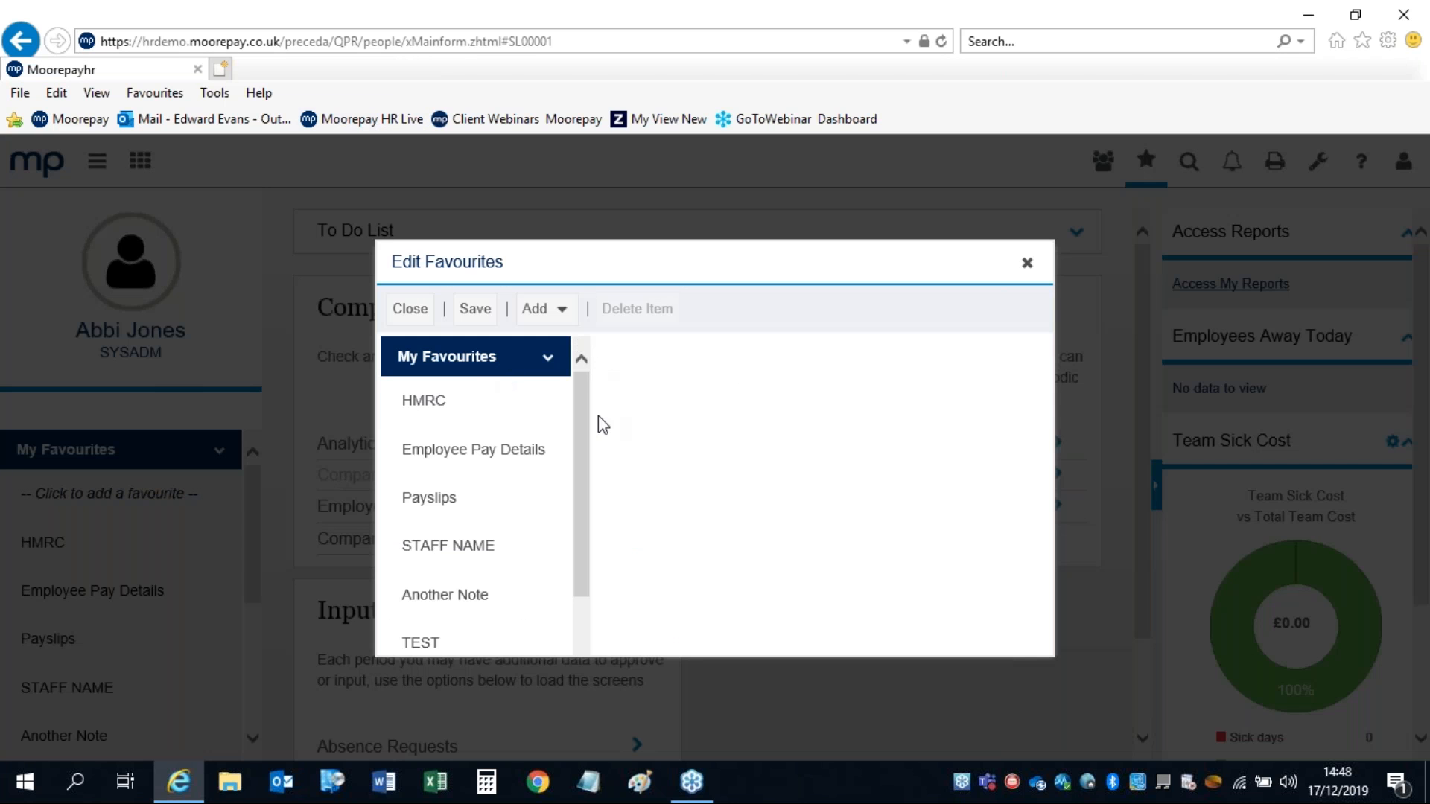
click(534, 309)
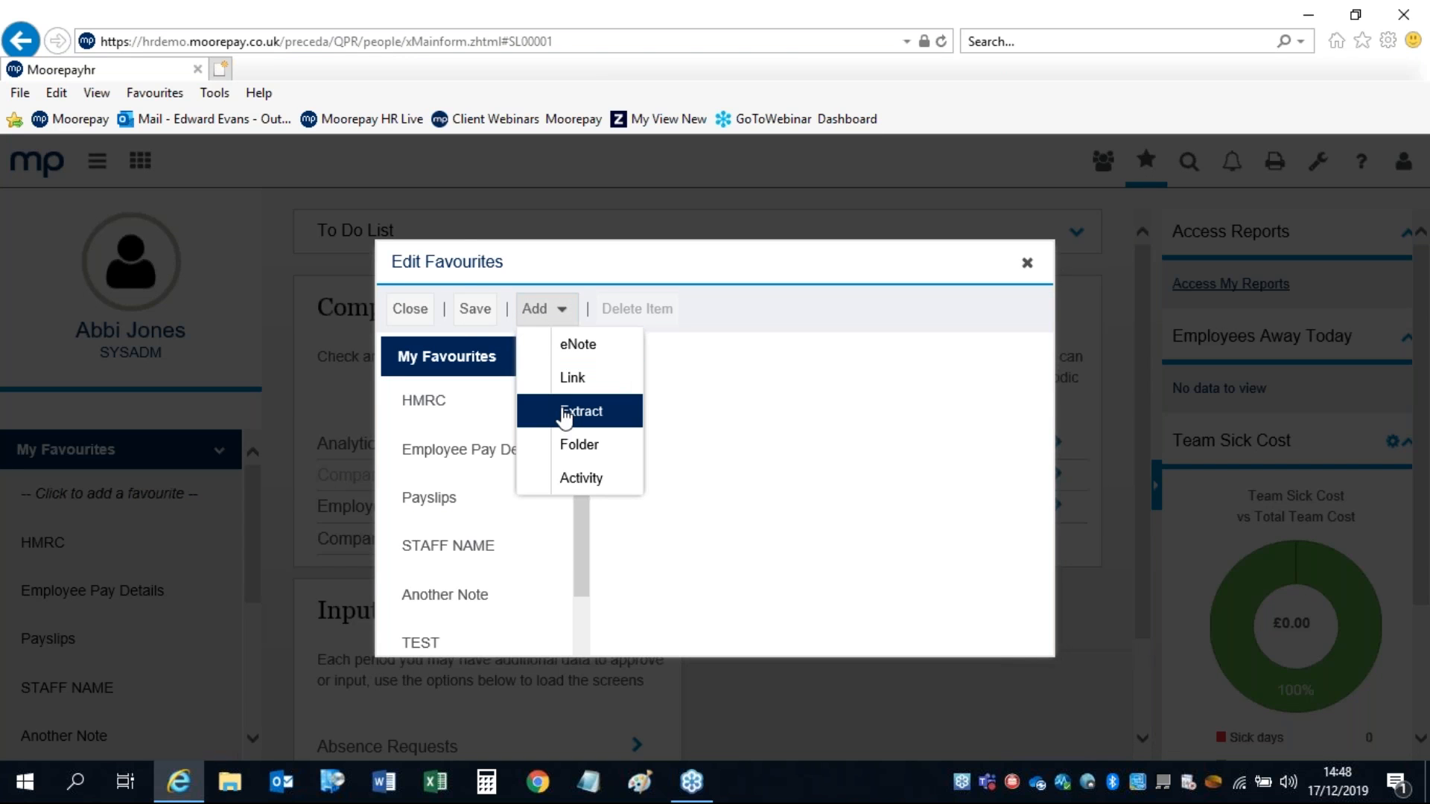
click(564, 414)
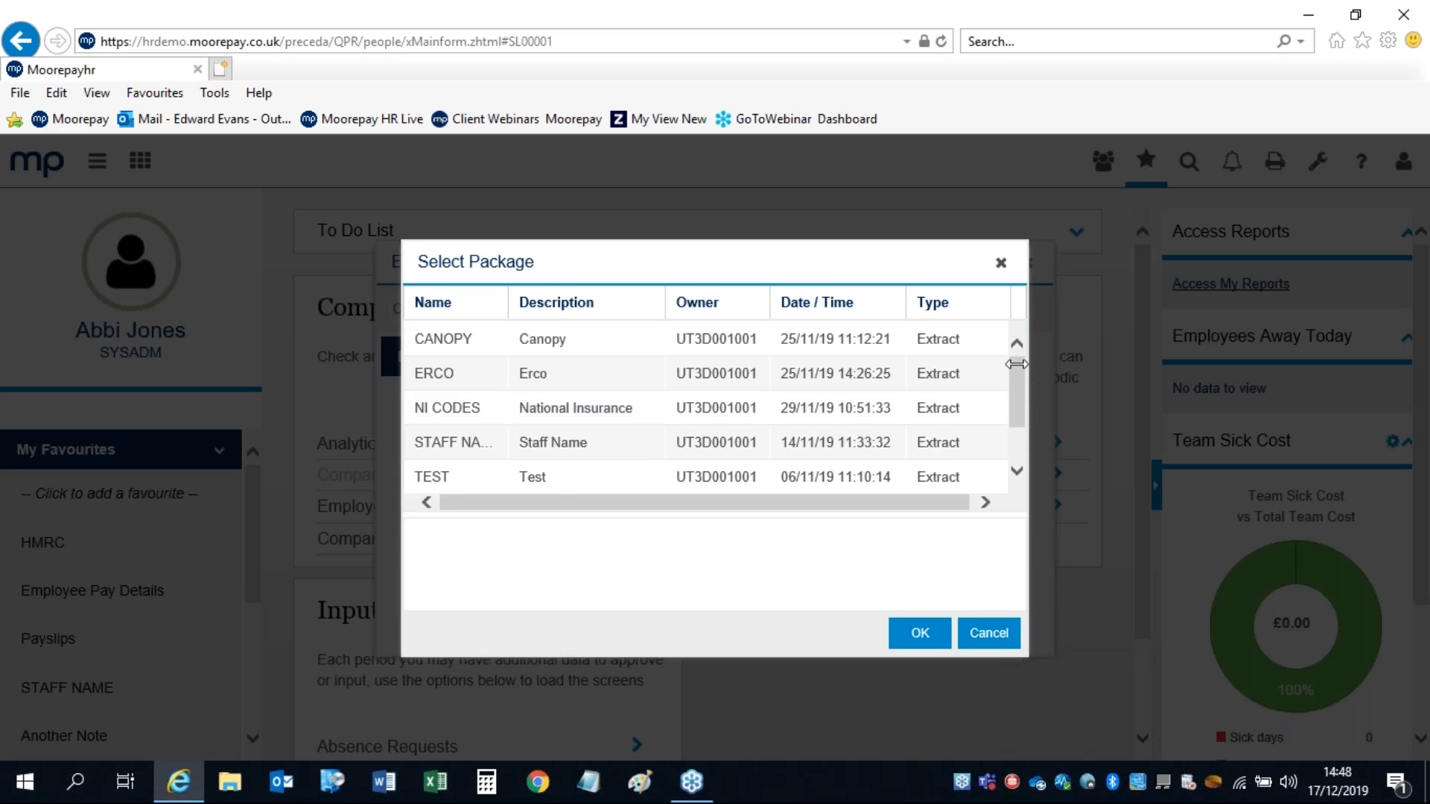
drag(1016, 372, 1013, 405)
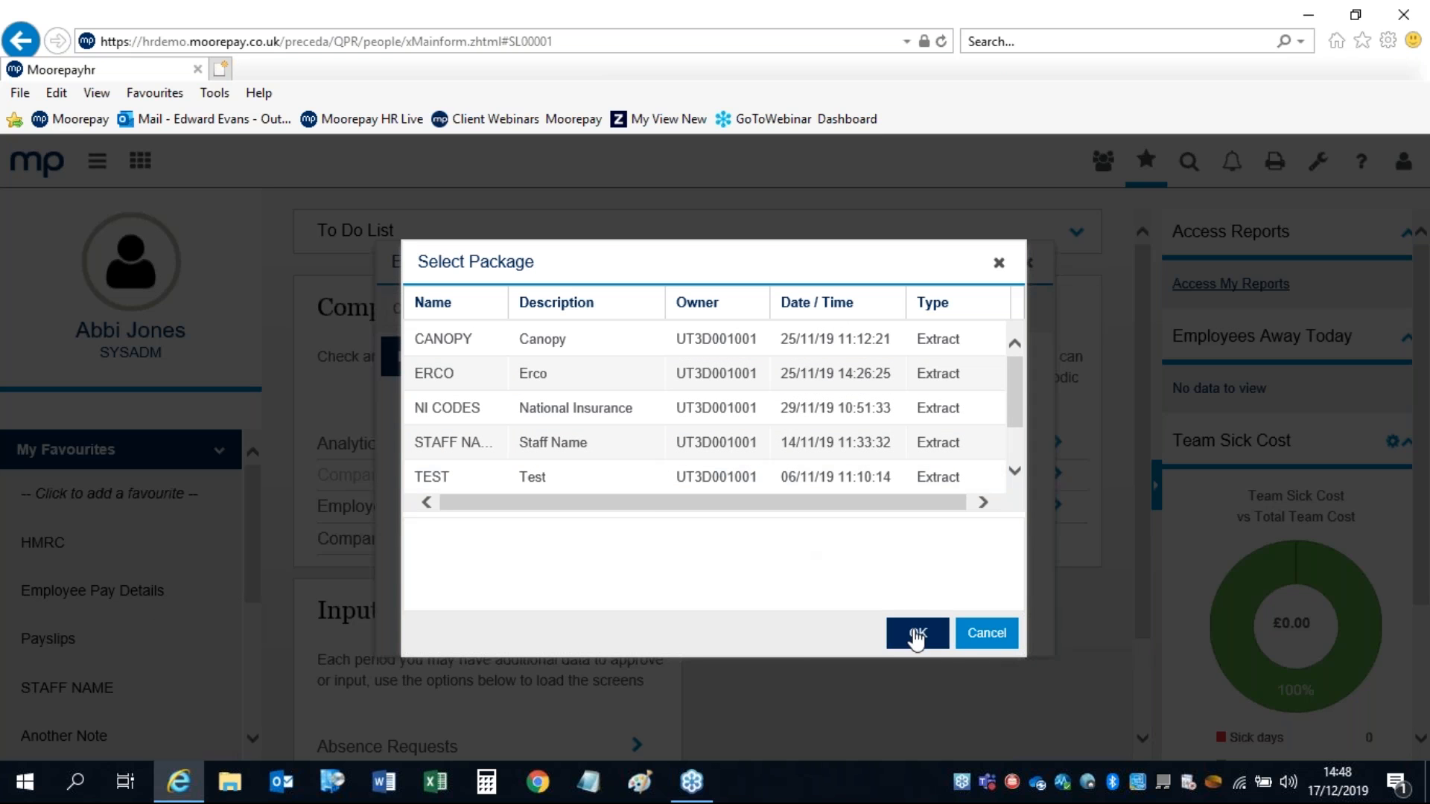
click(980, 635)
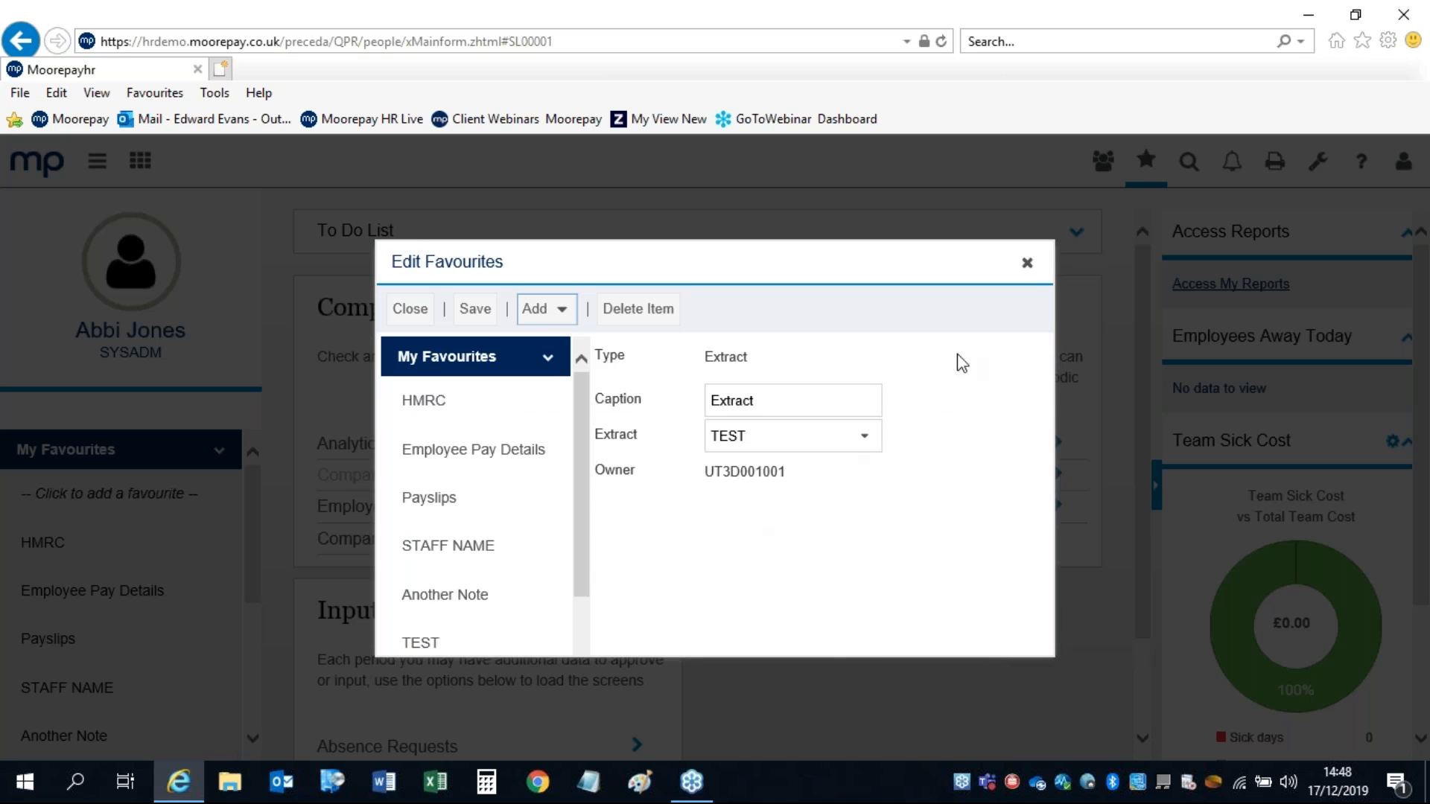
click(1027, 265)
drag(255, 515, 205, 646)
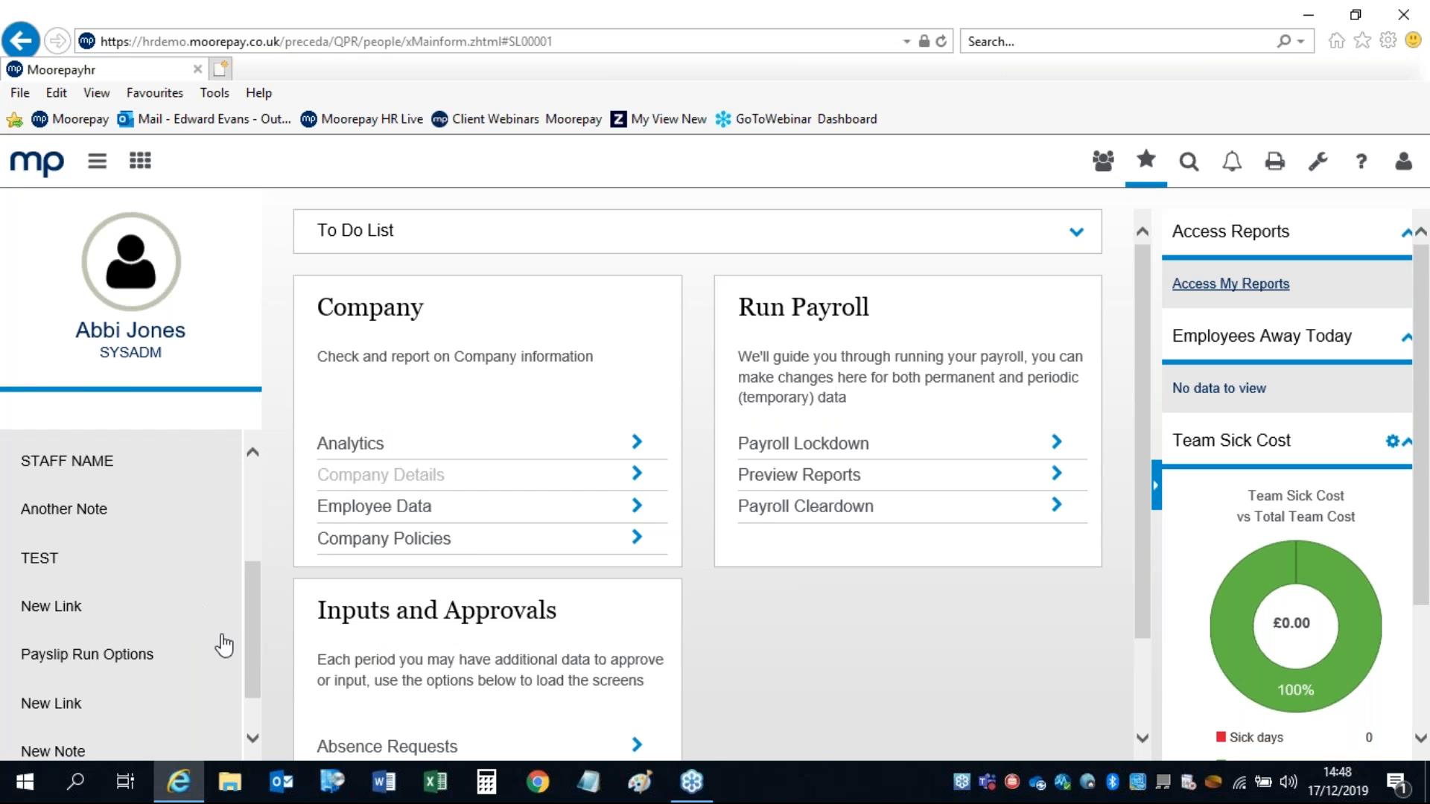
Step: Open the TEST extract from My Favourites, note it has no parameters, and reopen Edit Favourites
click(33, 564)
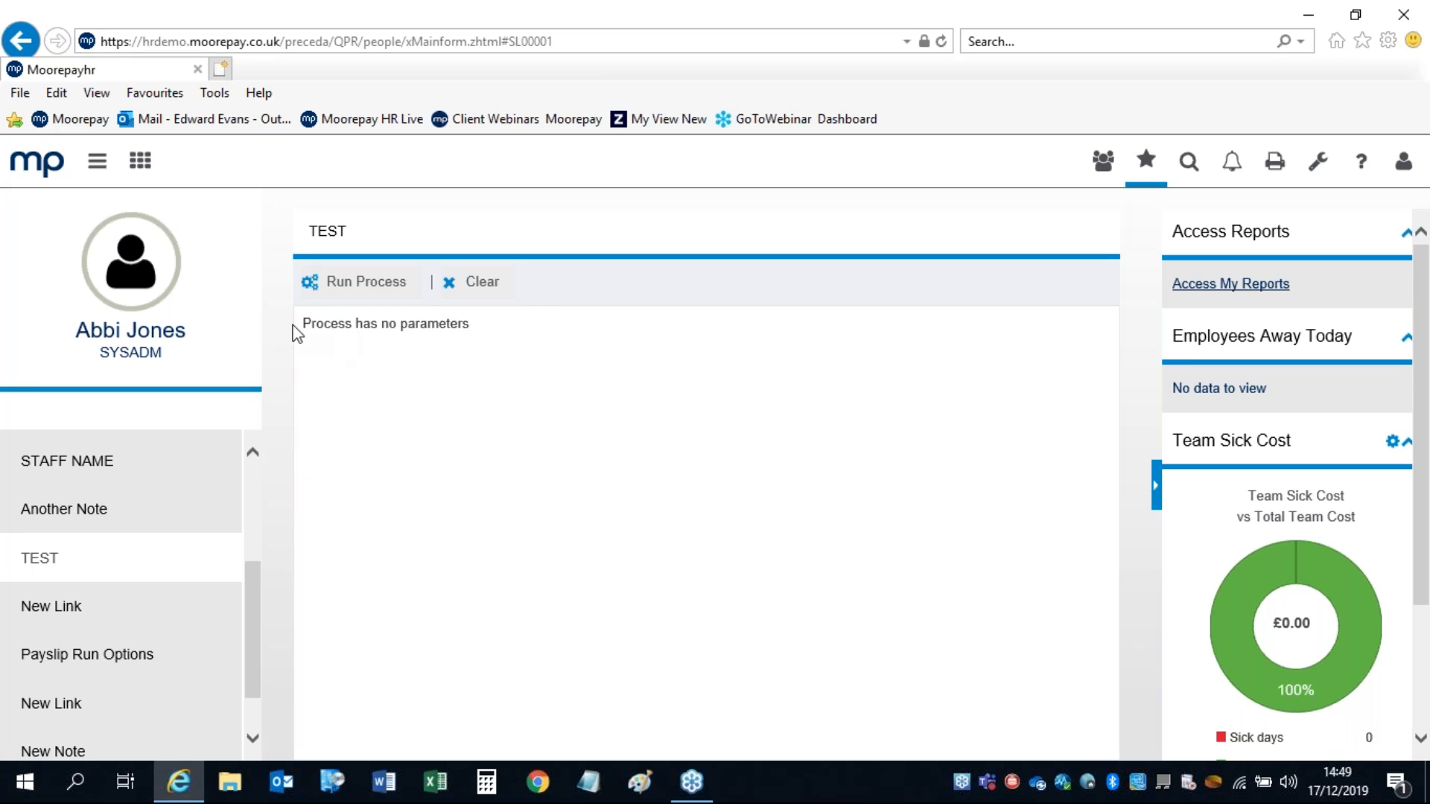
drag(305, 325, 521, 332)
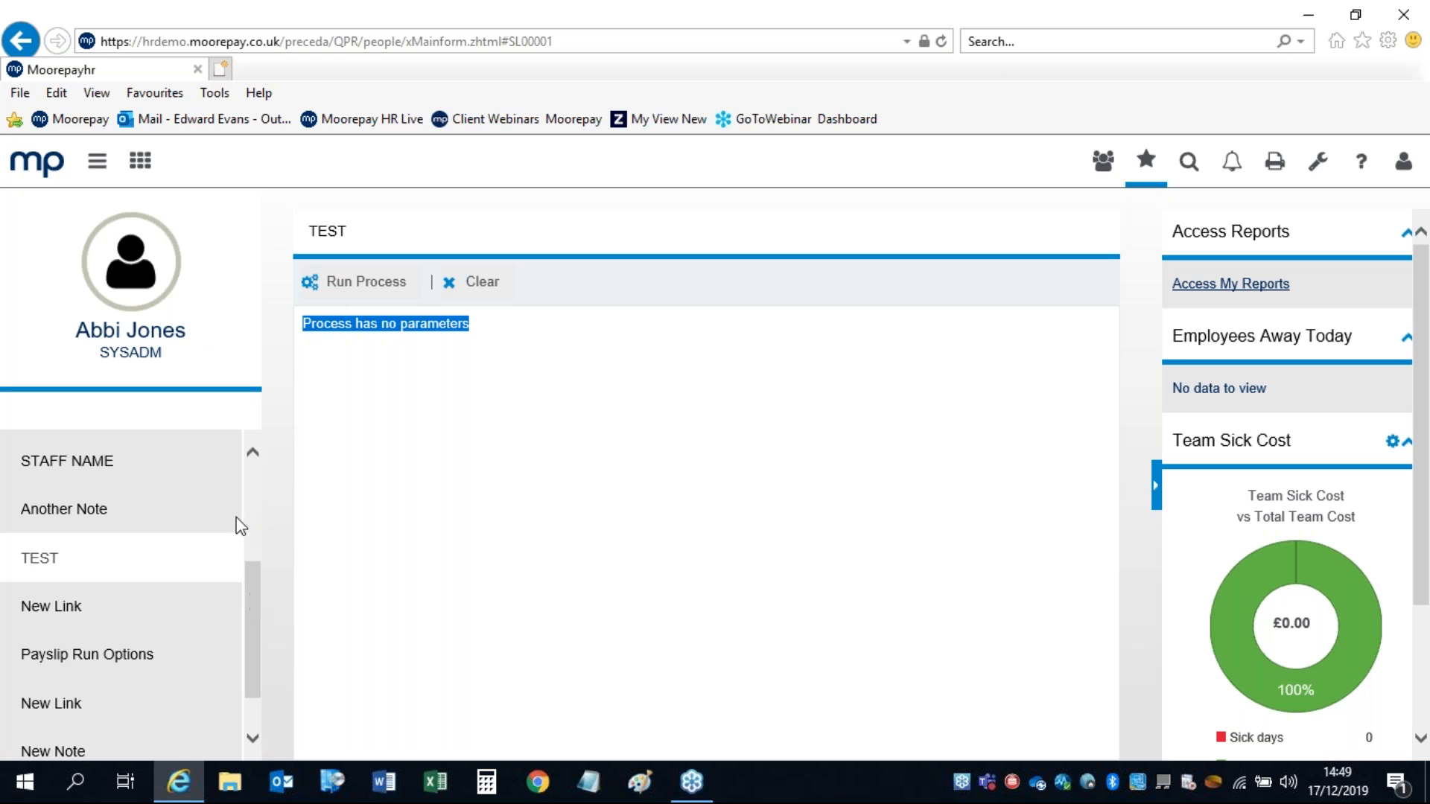
drag(255, 581, 254, 449)
click(87, 499)
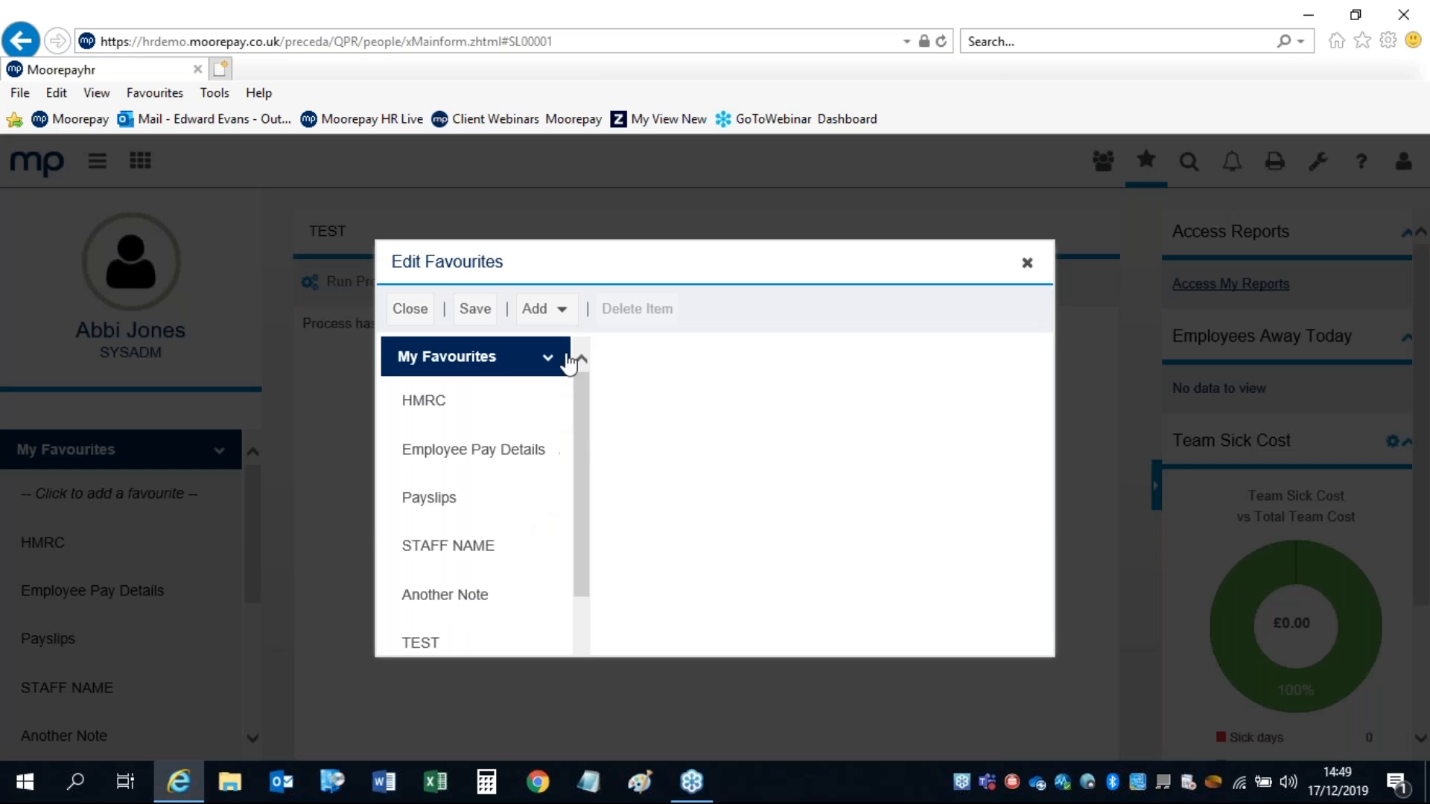
Step: Start adding an Activity favourite, search 'pays', pick Payslips, then cancel
click(540, 308)
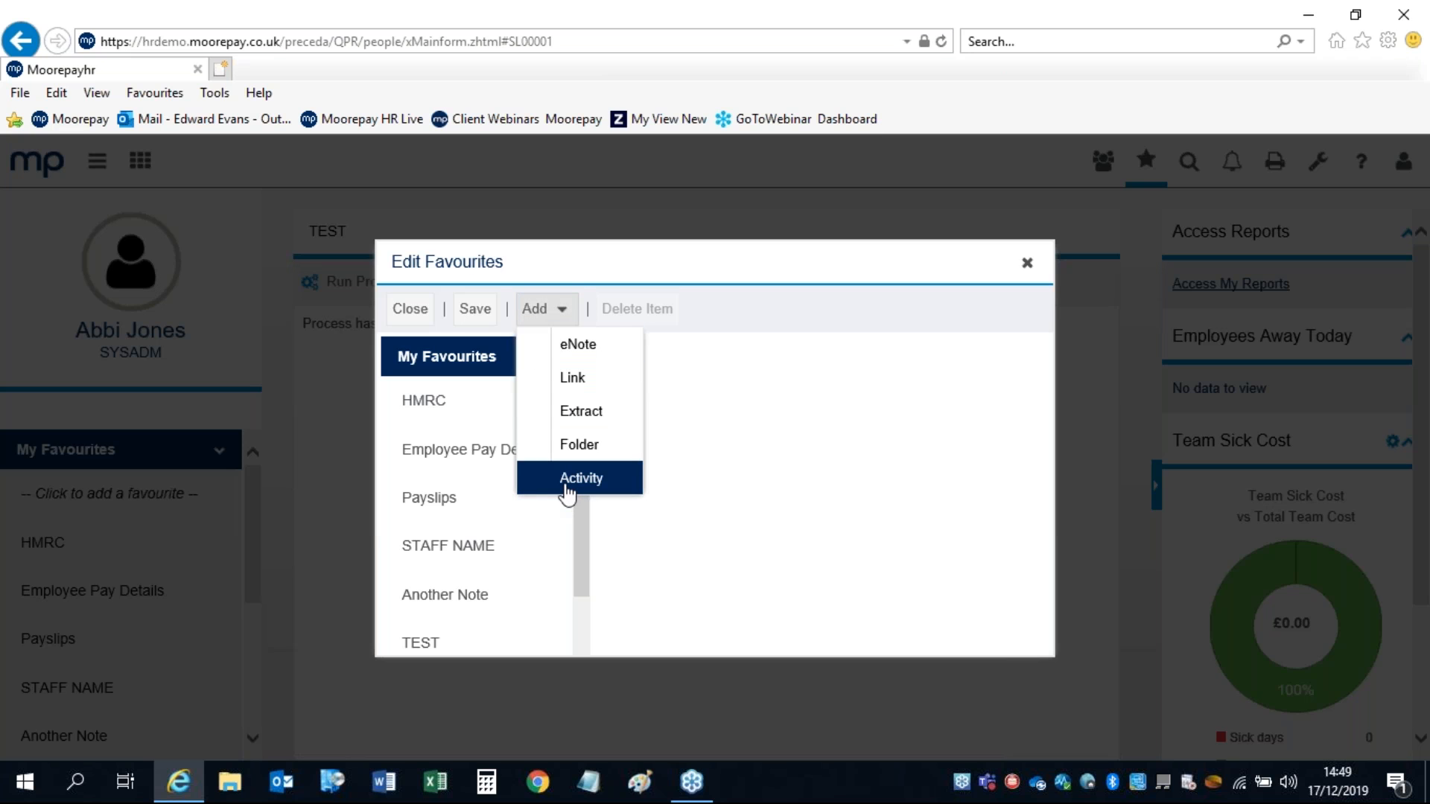
click(568, 482)
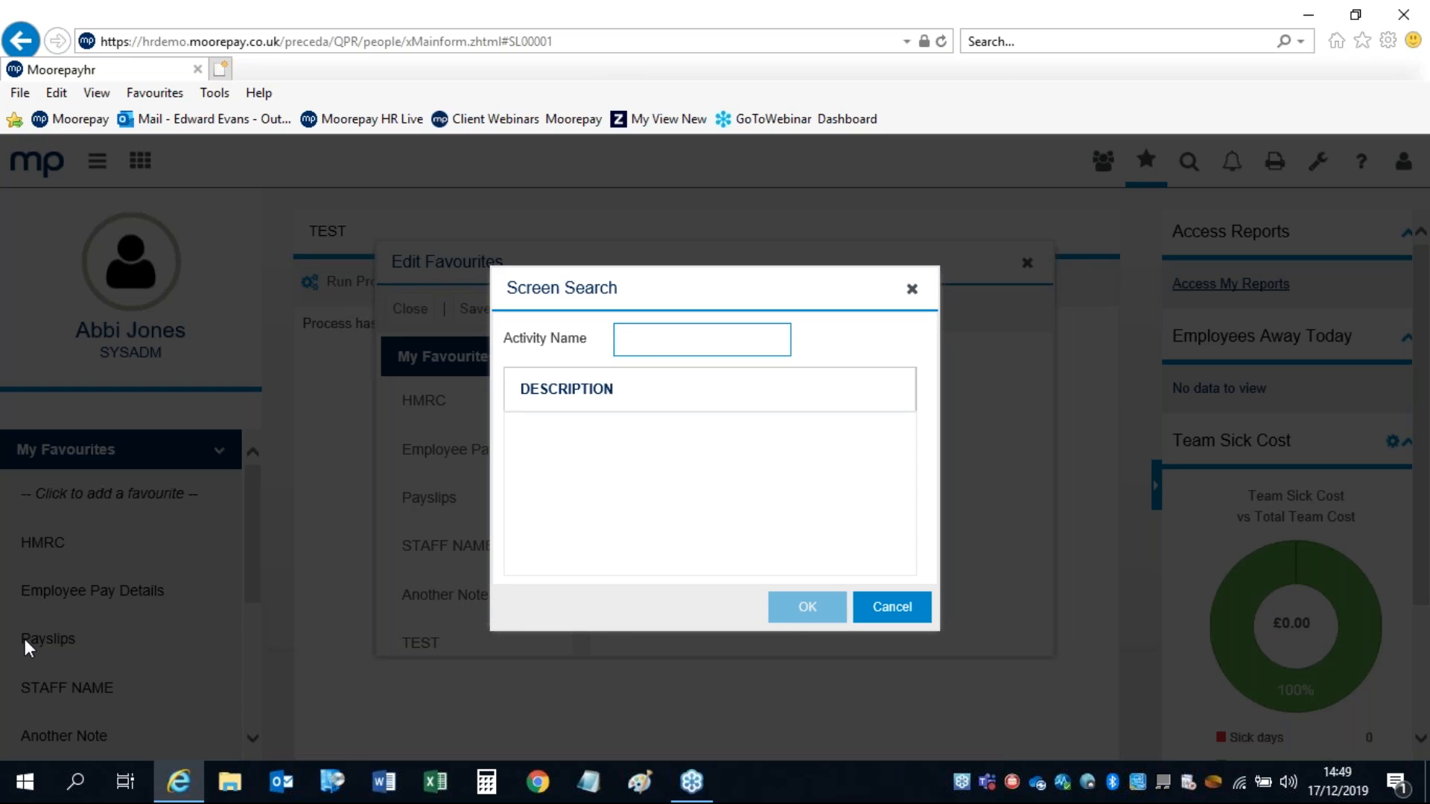
text(pays)
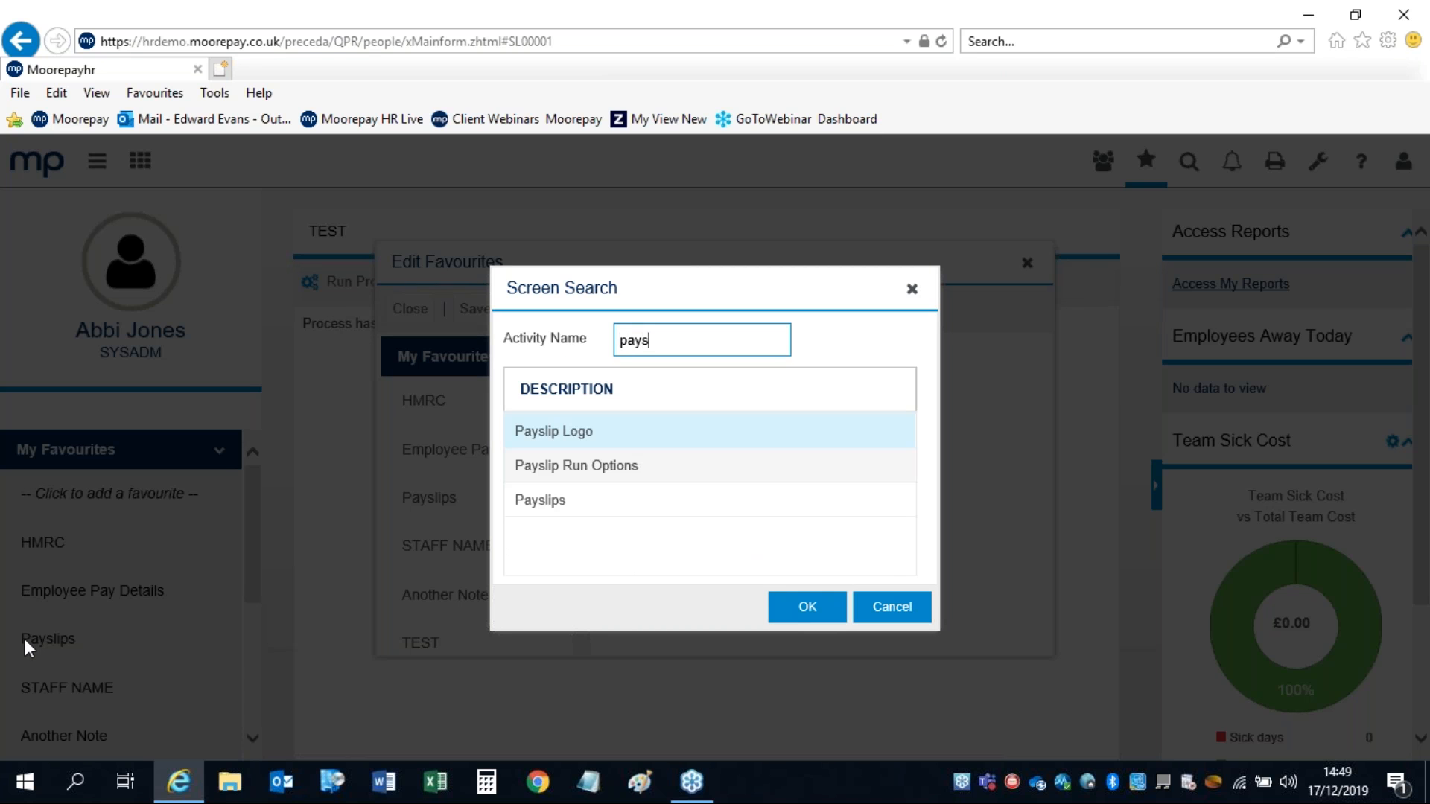
click(548, 505)
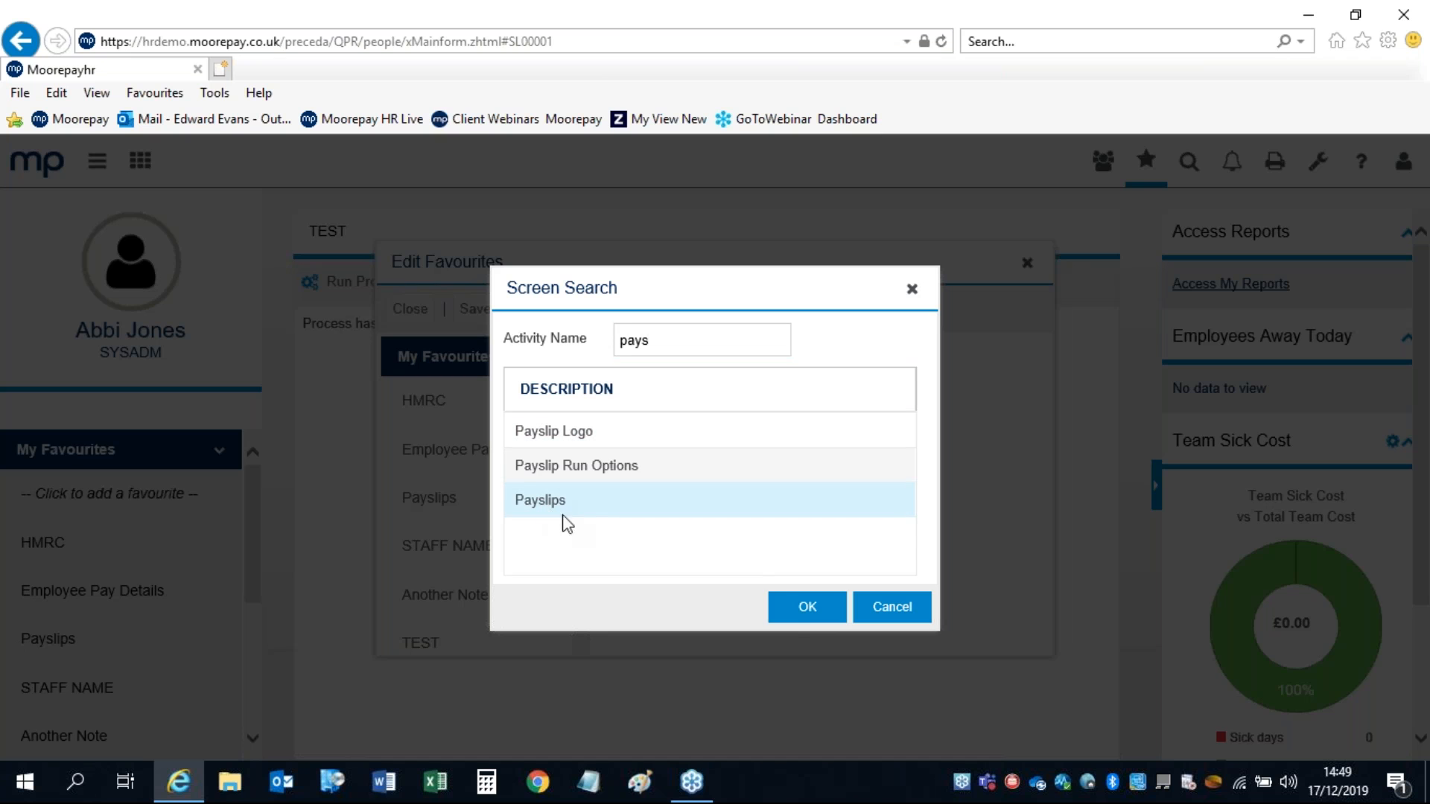
click(890, 609)
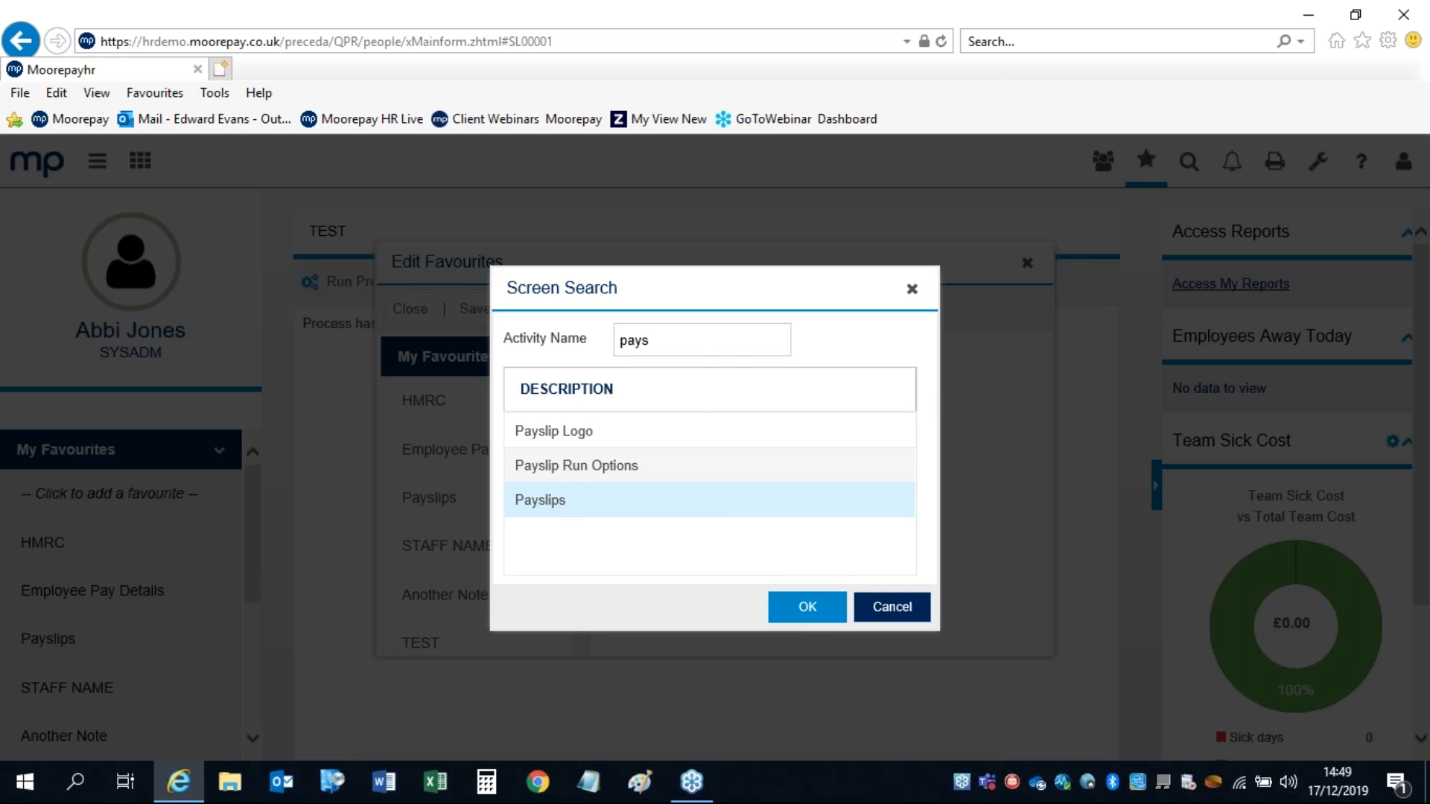
Step: Close Edit Favourites without saving changes and open Payslips from My Favourites
click(1026, 264)
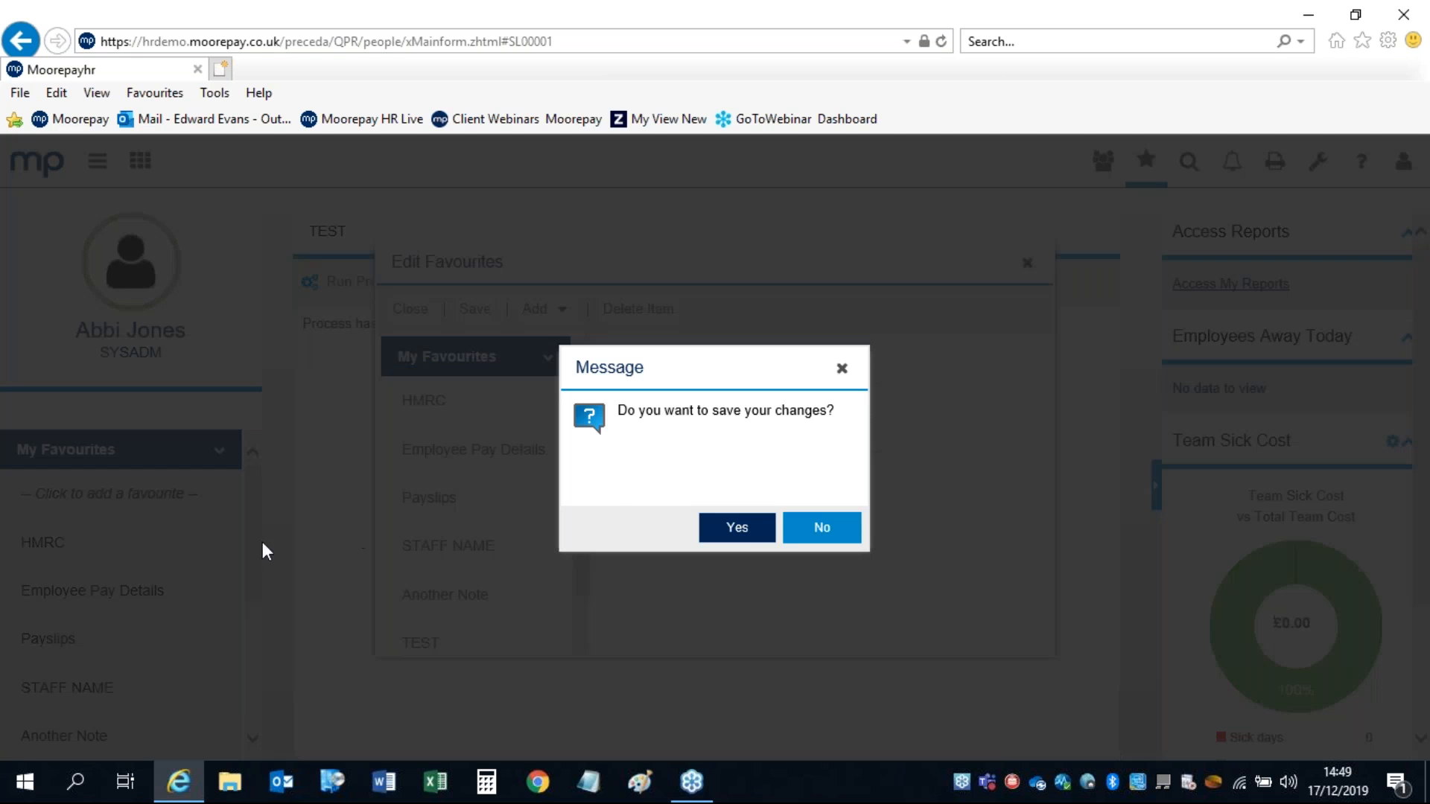
click(799, 546)
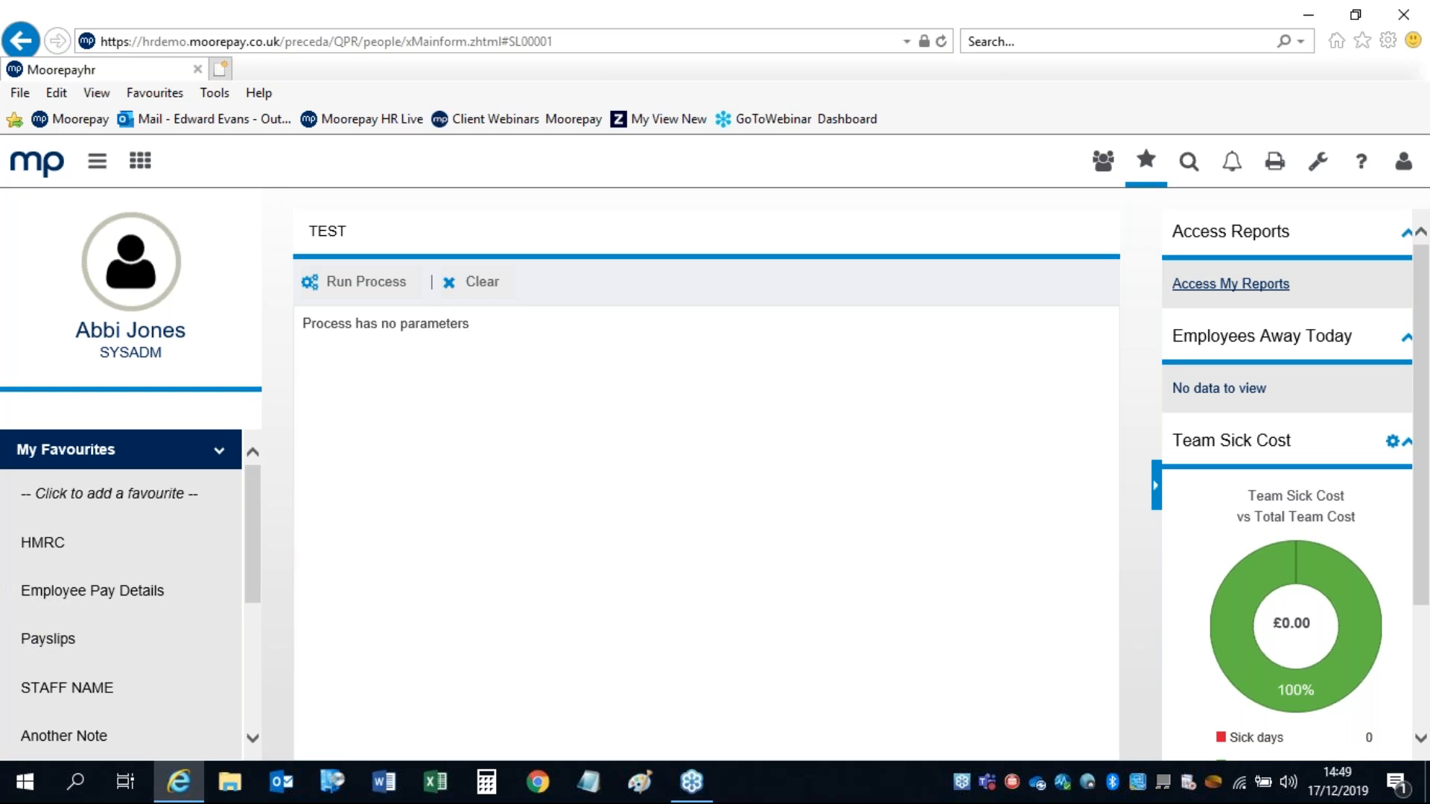
click(48, 640)
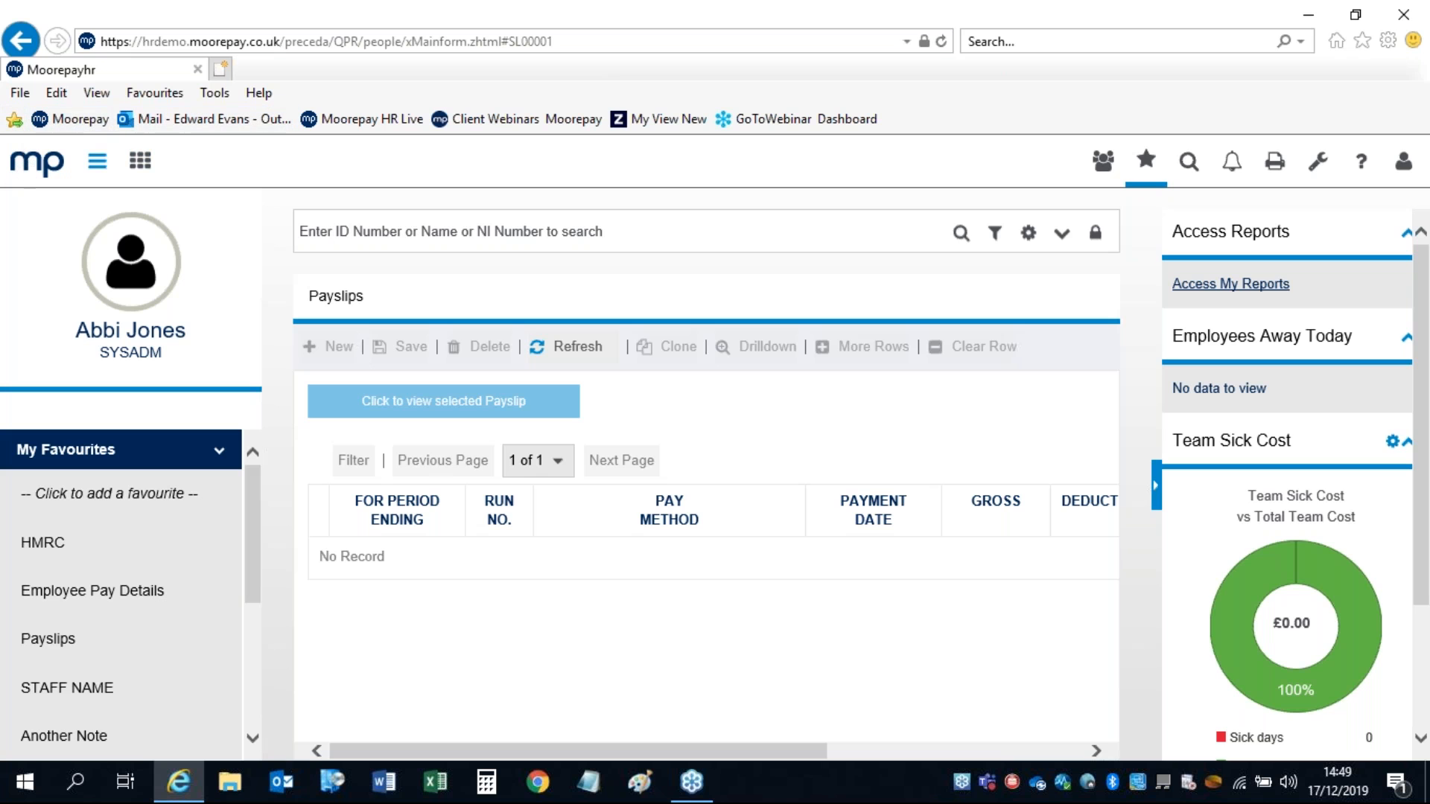
Step: Return from the empty Payslips screen to the home dashboard via the mp logo
click(26, 166)
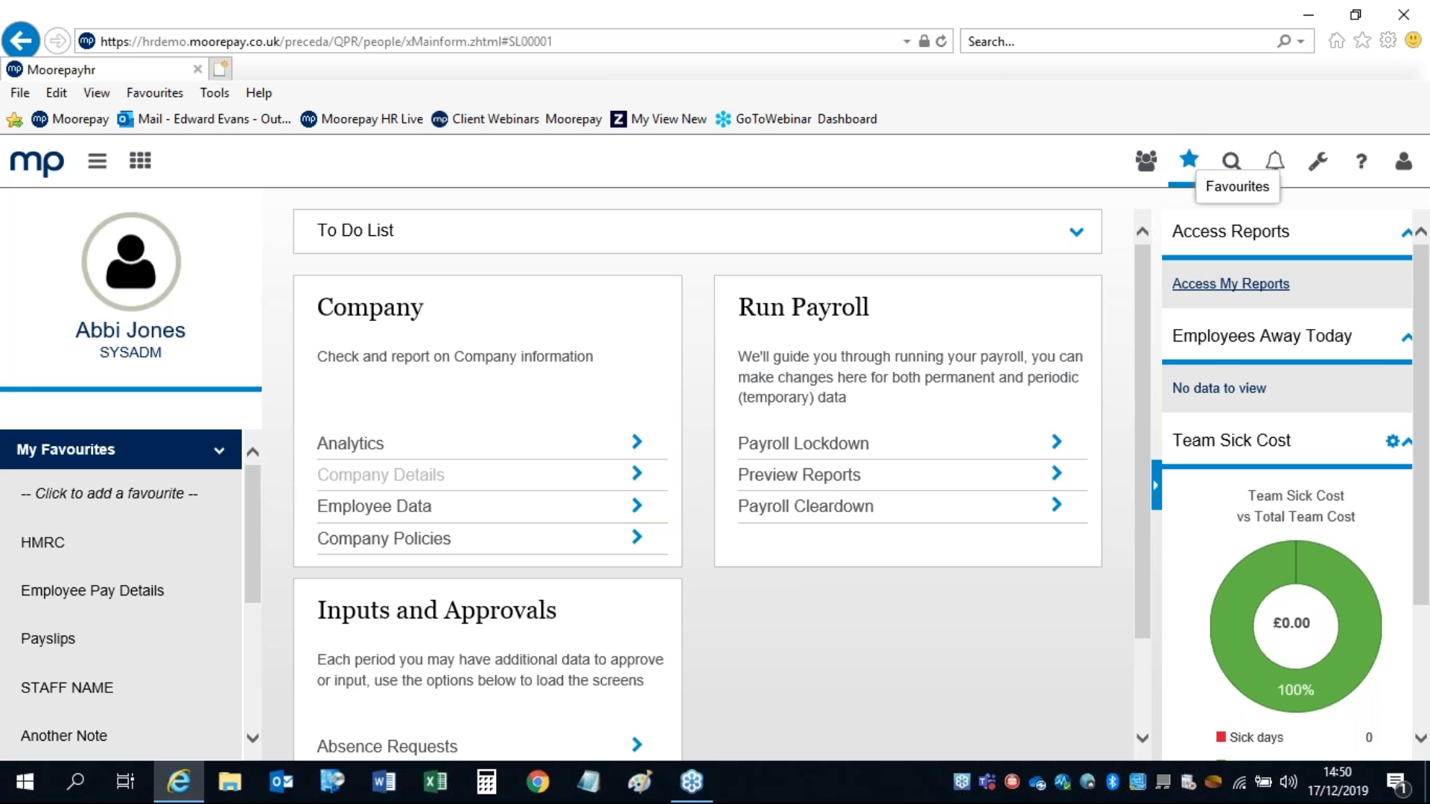
Step: Search screens for 'pays' and open the Payslips screen from the results
click(1231, 164)
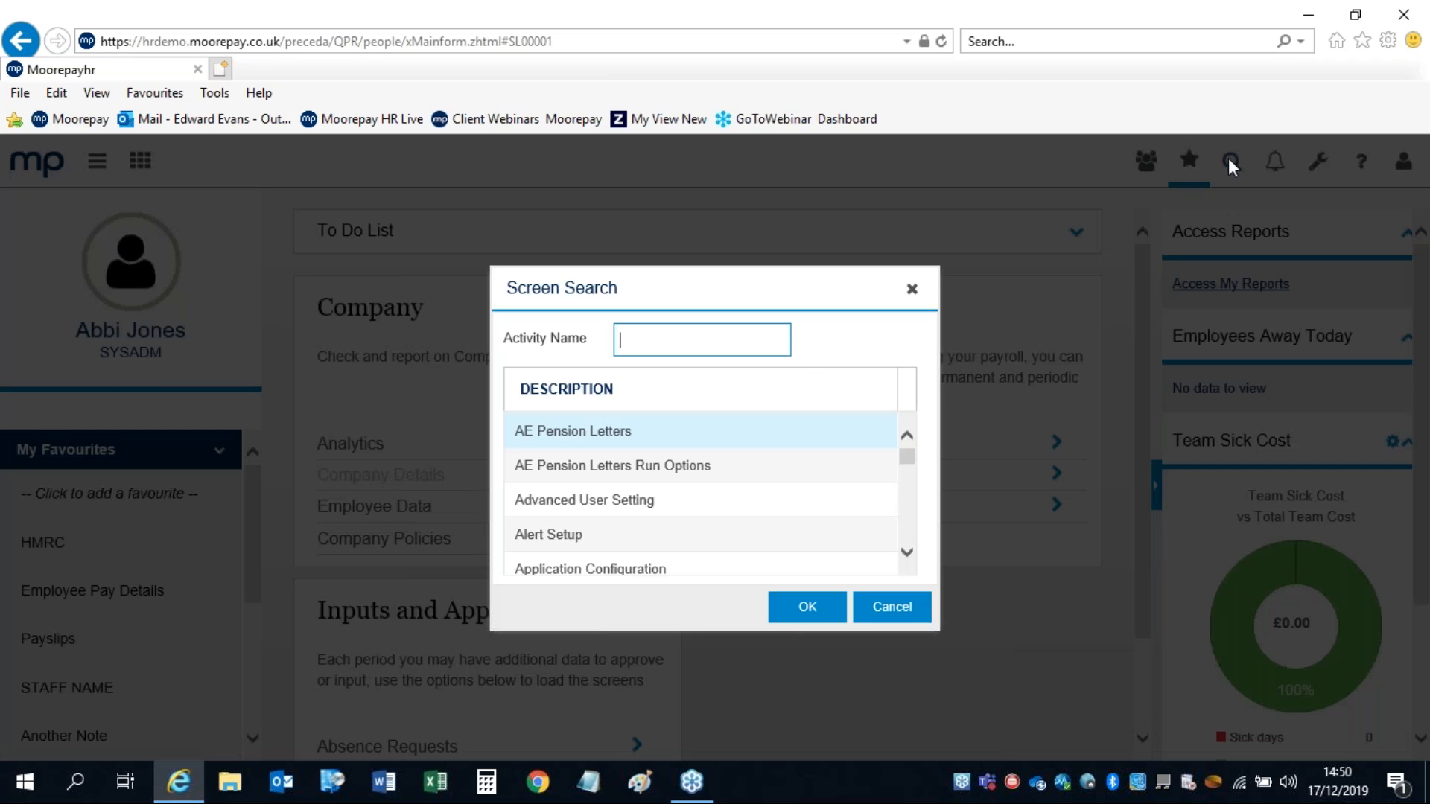
click(912, 289)
click(1188, 162)
click(1231, 163)
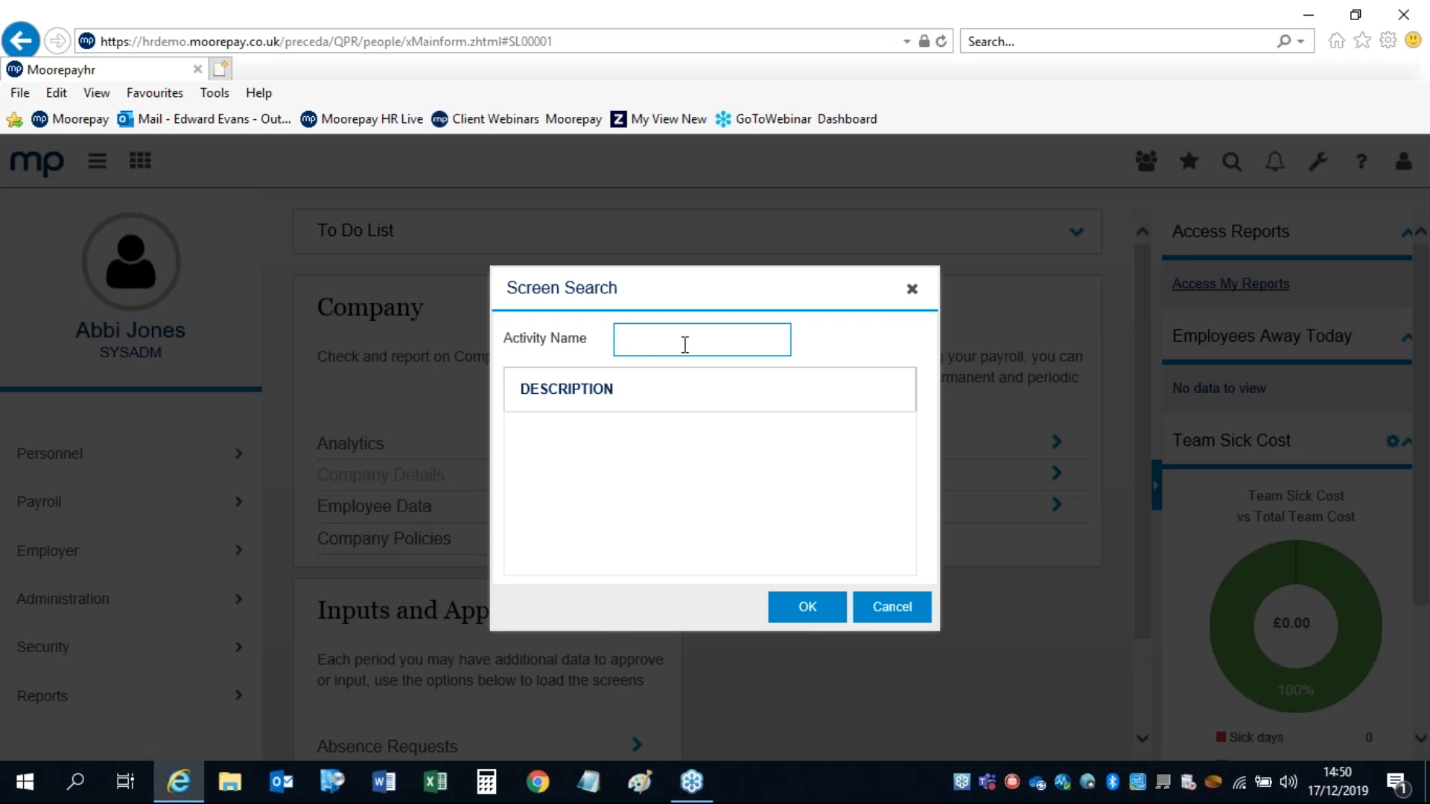
text(pays)
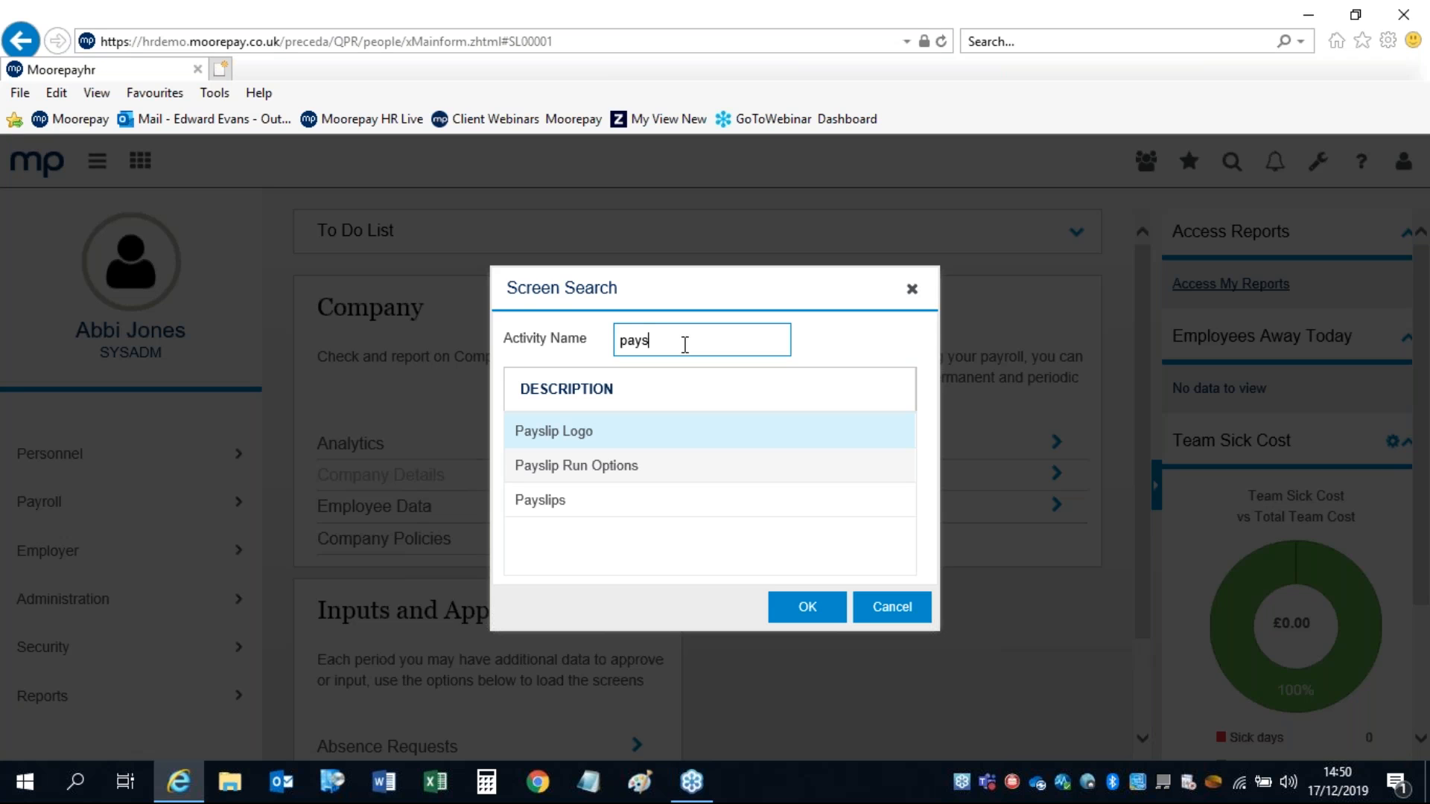
click(593, 500)
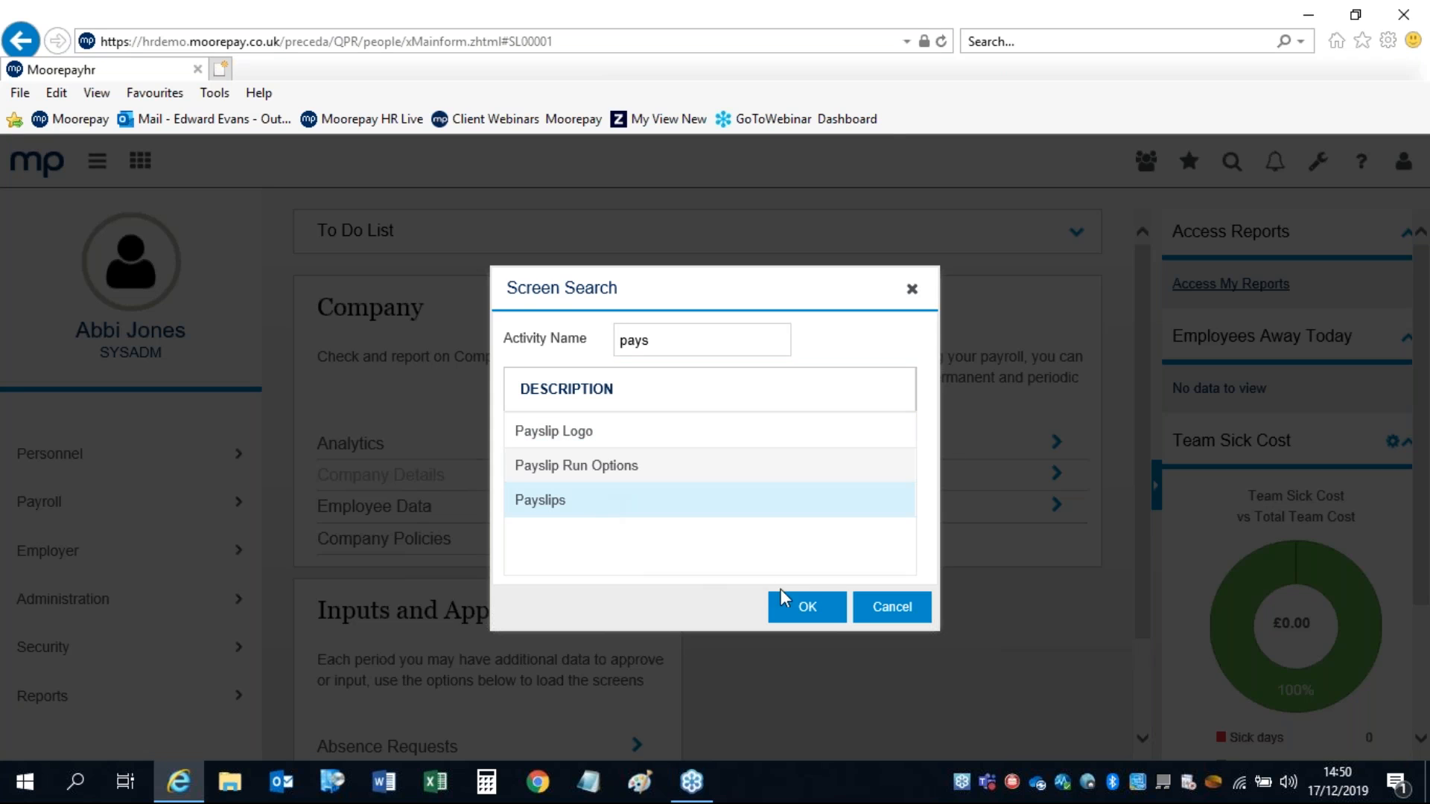
click(794, 609)
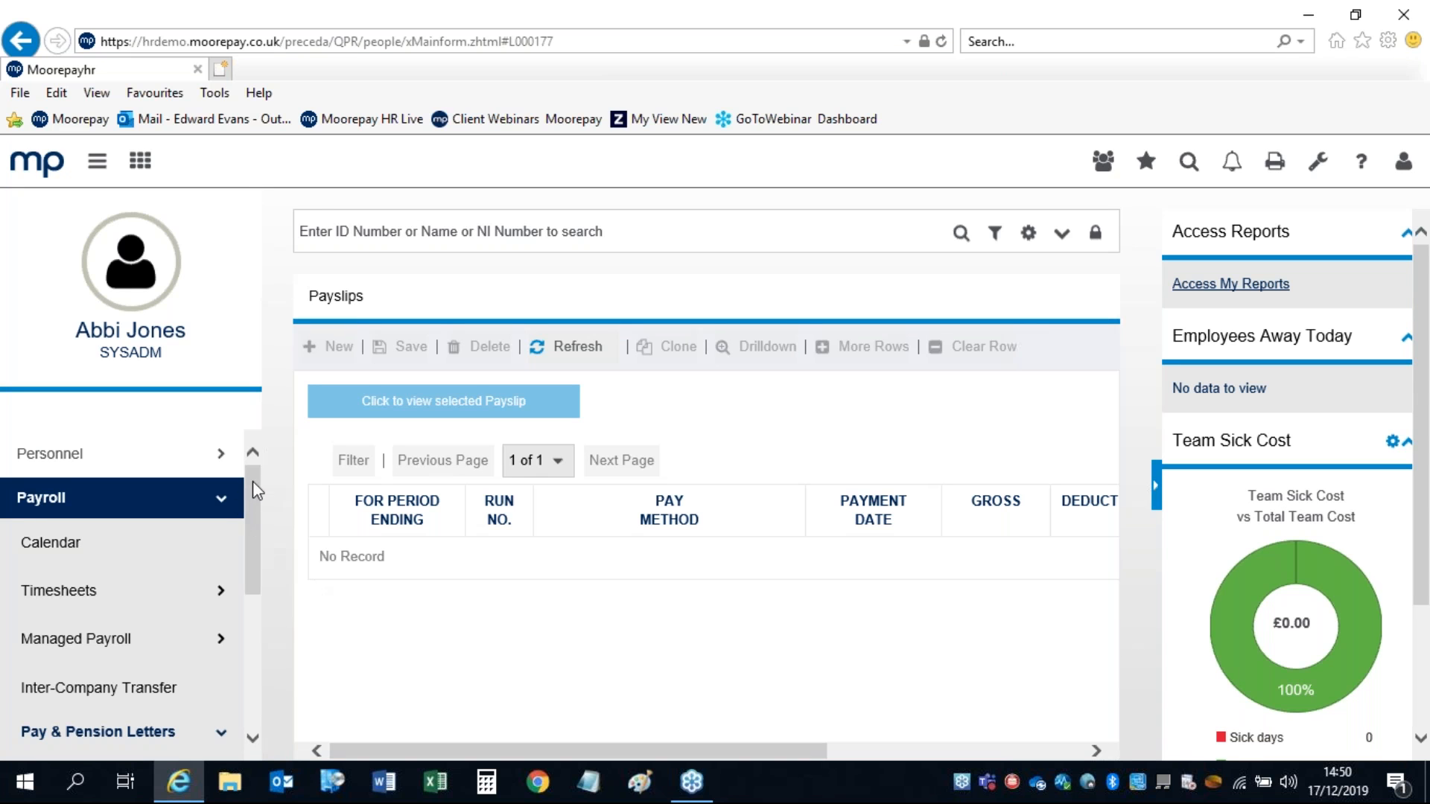
drag(252, 482, 252, 494)
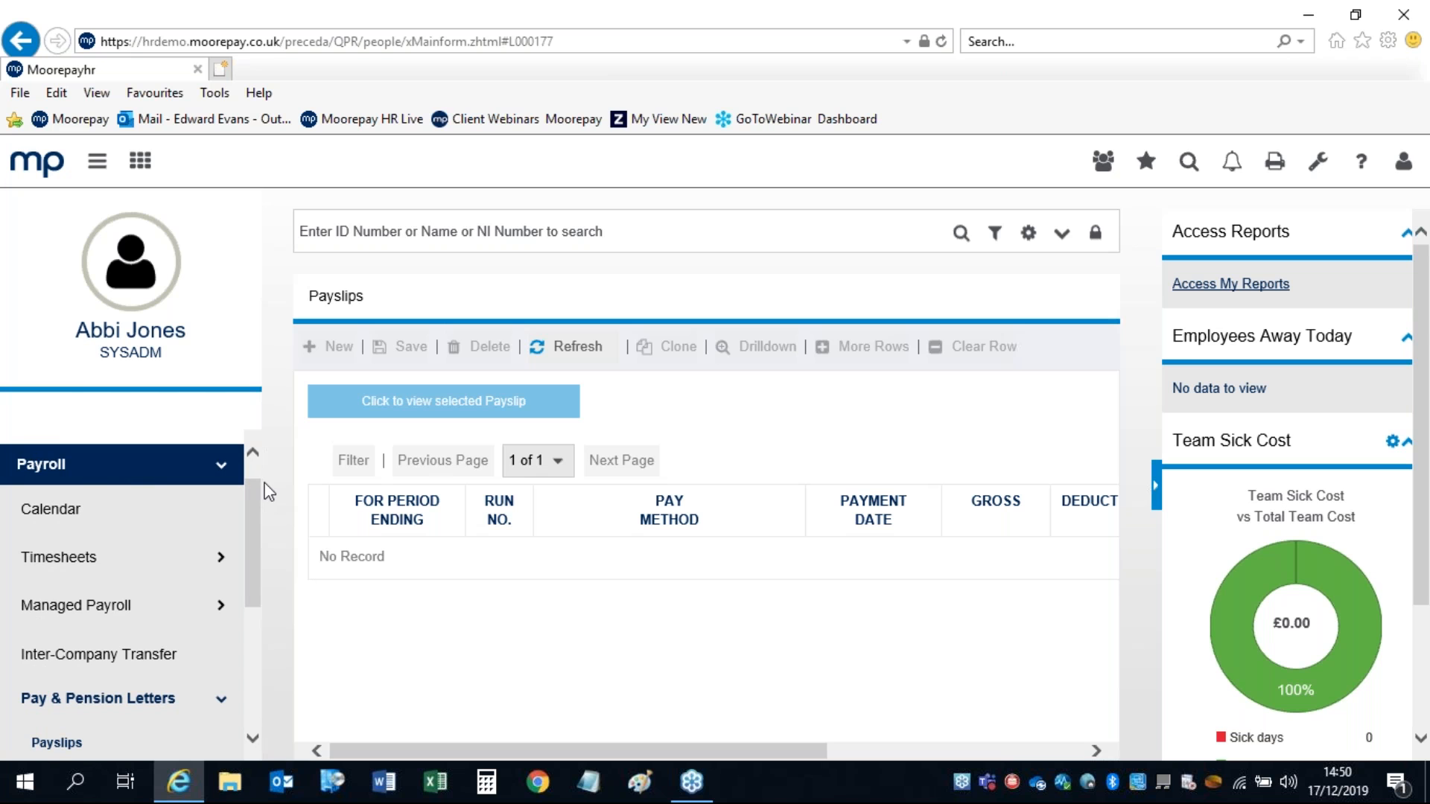
scroll(258, 485, down, 2)
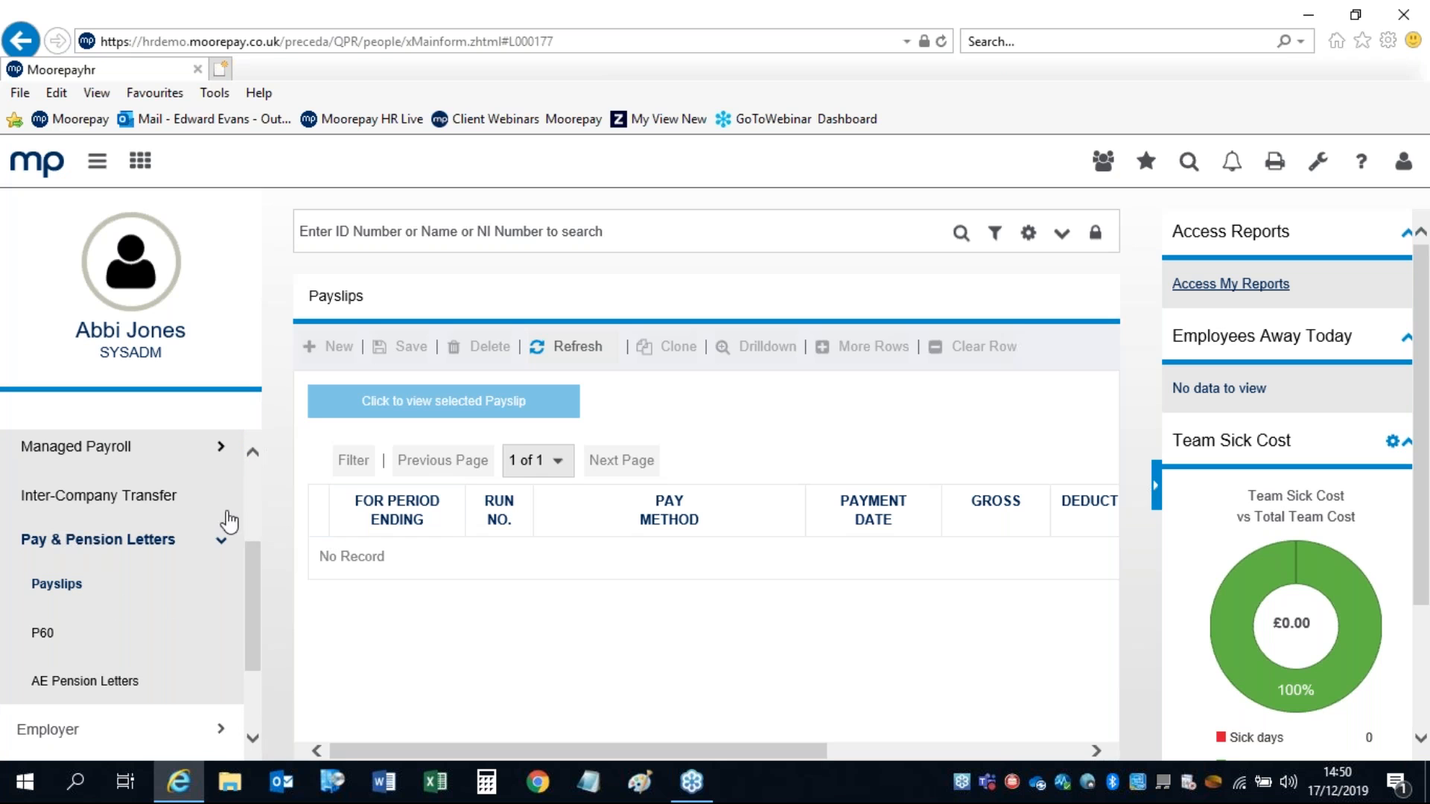
drag(255, 593, 257, 515)
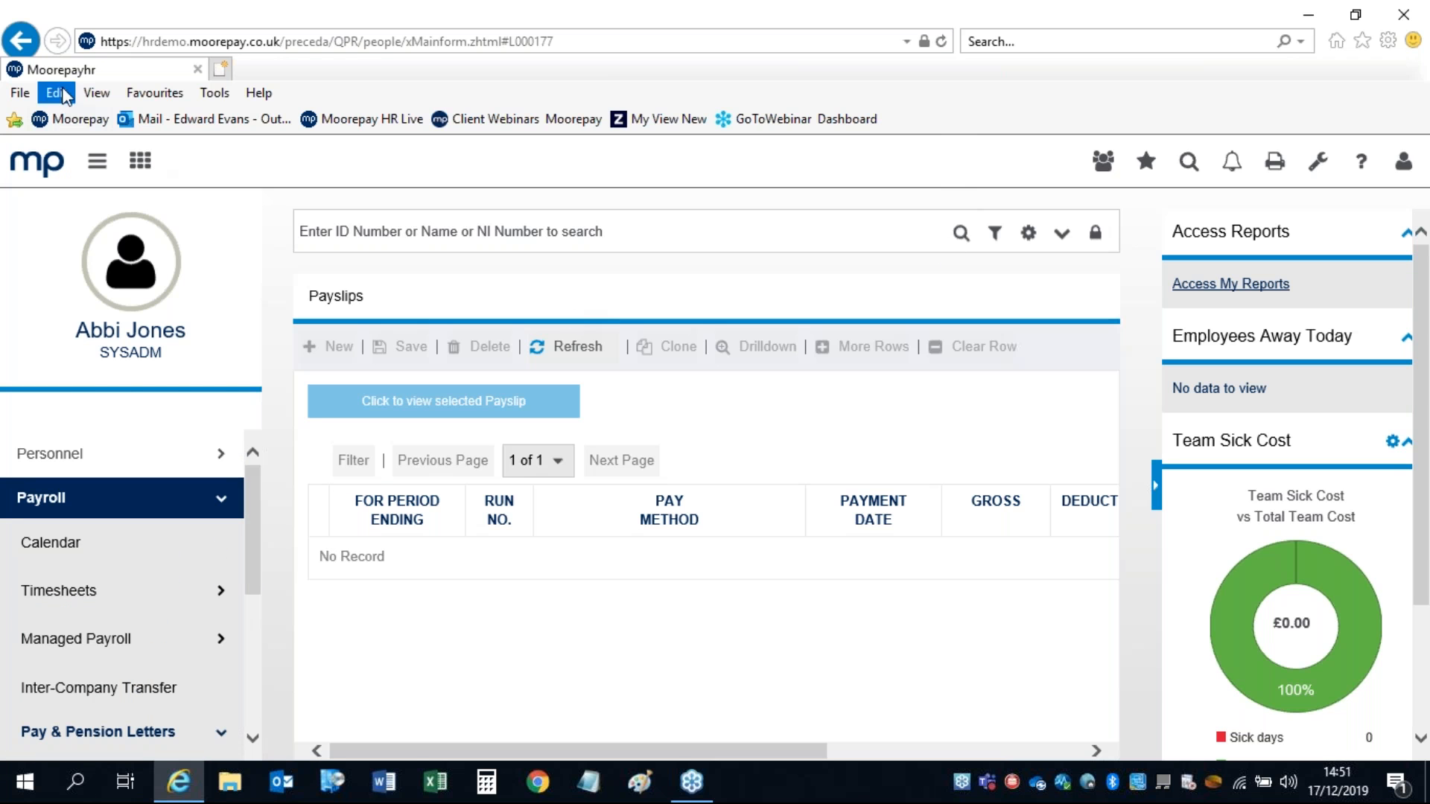
Step: Go to the home dashboard and open the Notifications Inbox showing 0 messages
click(37, 169)
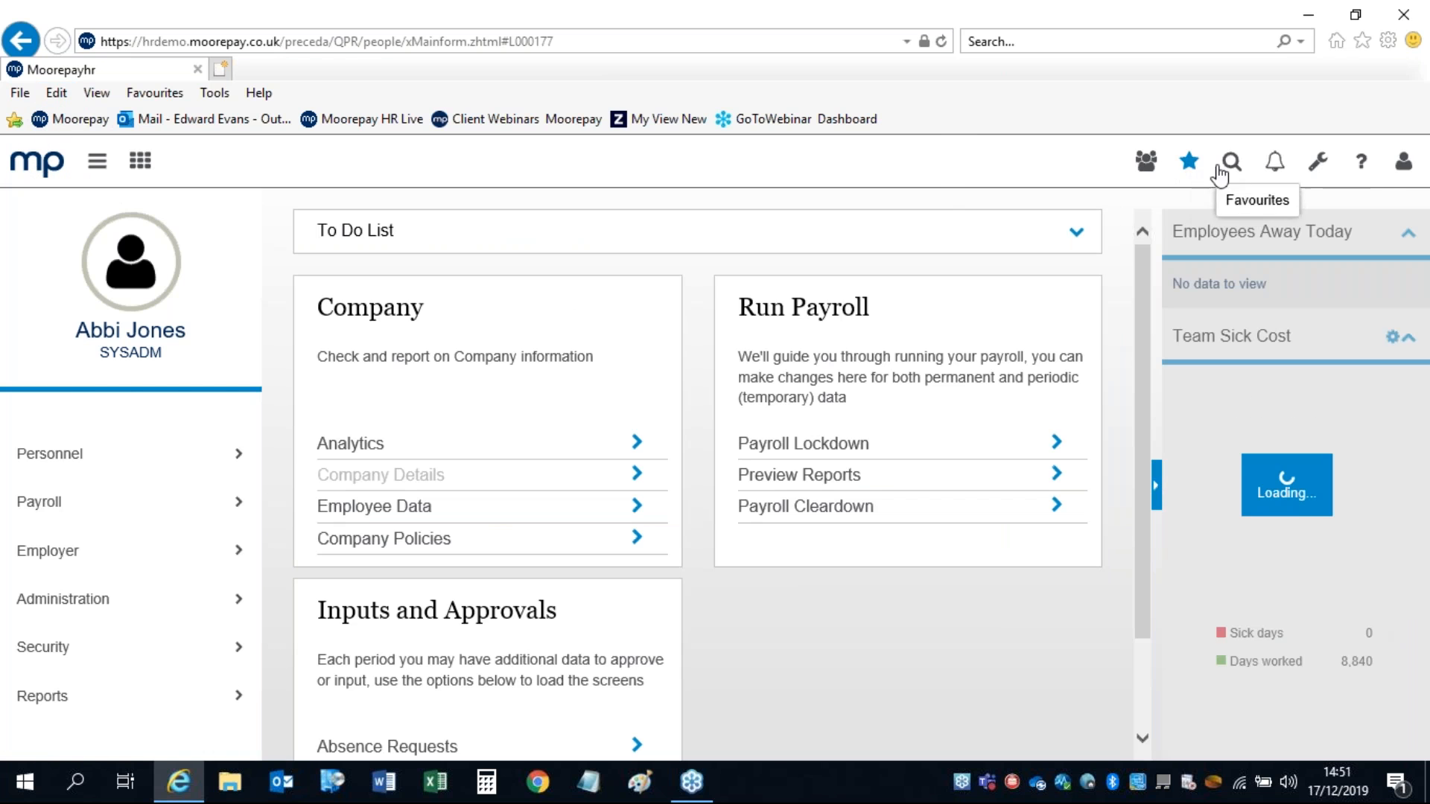
click(1275, 165)
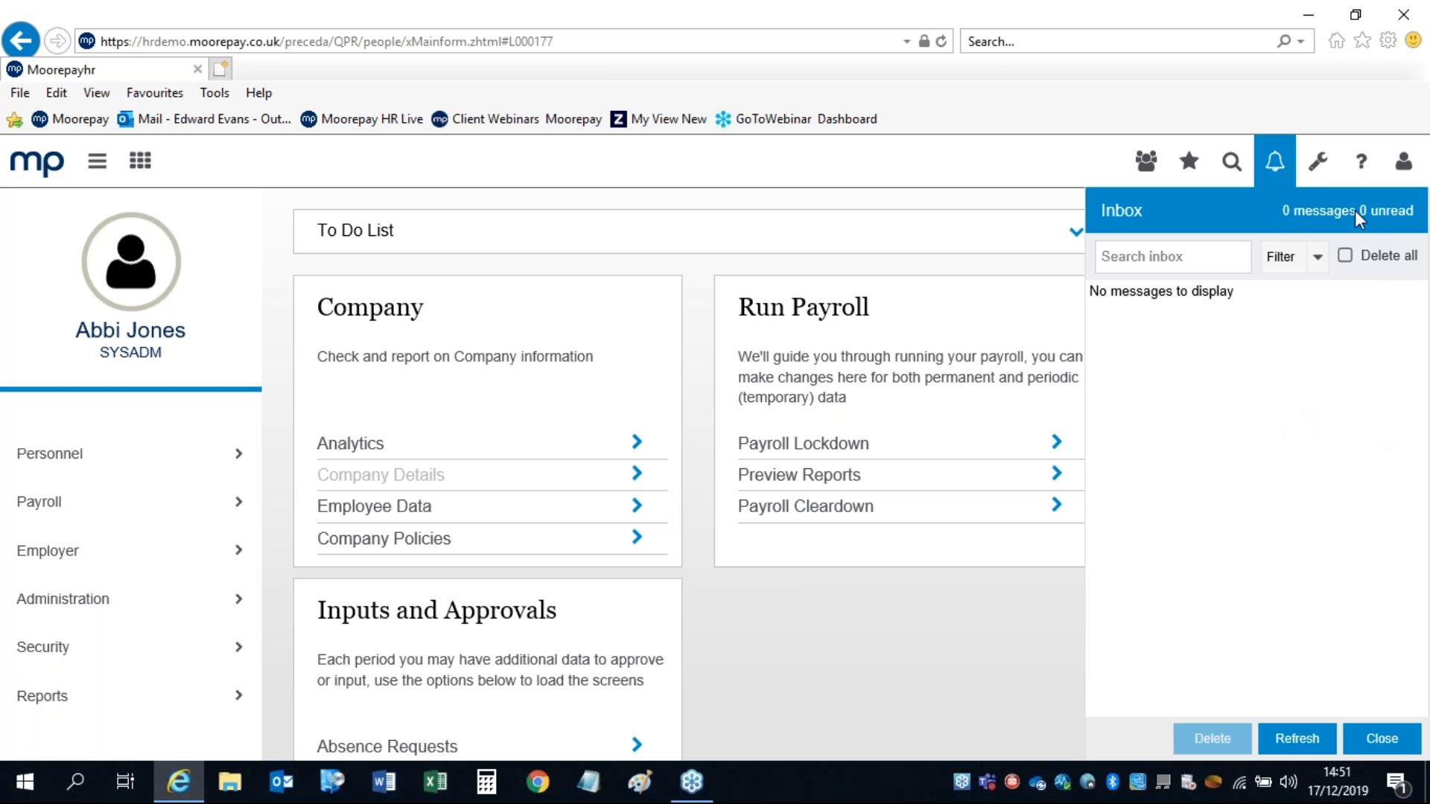
Step: Close the Inbox, expand and collapse the To Do List, and show the wrench tools menu
click(1272, 172)
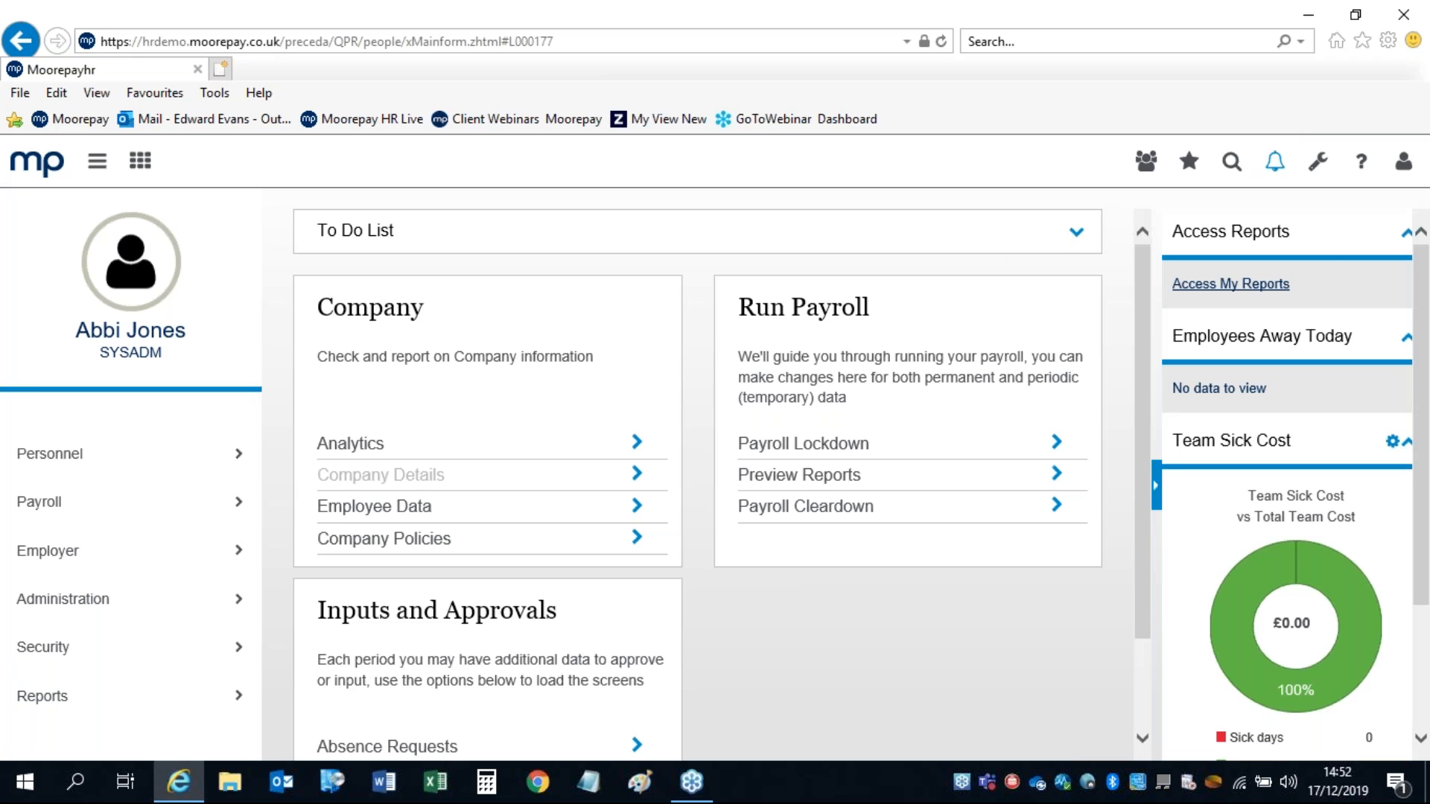
click(1077, 233)
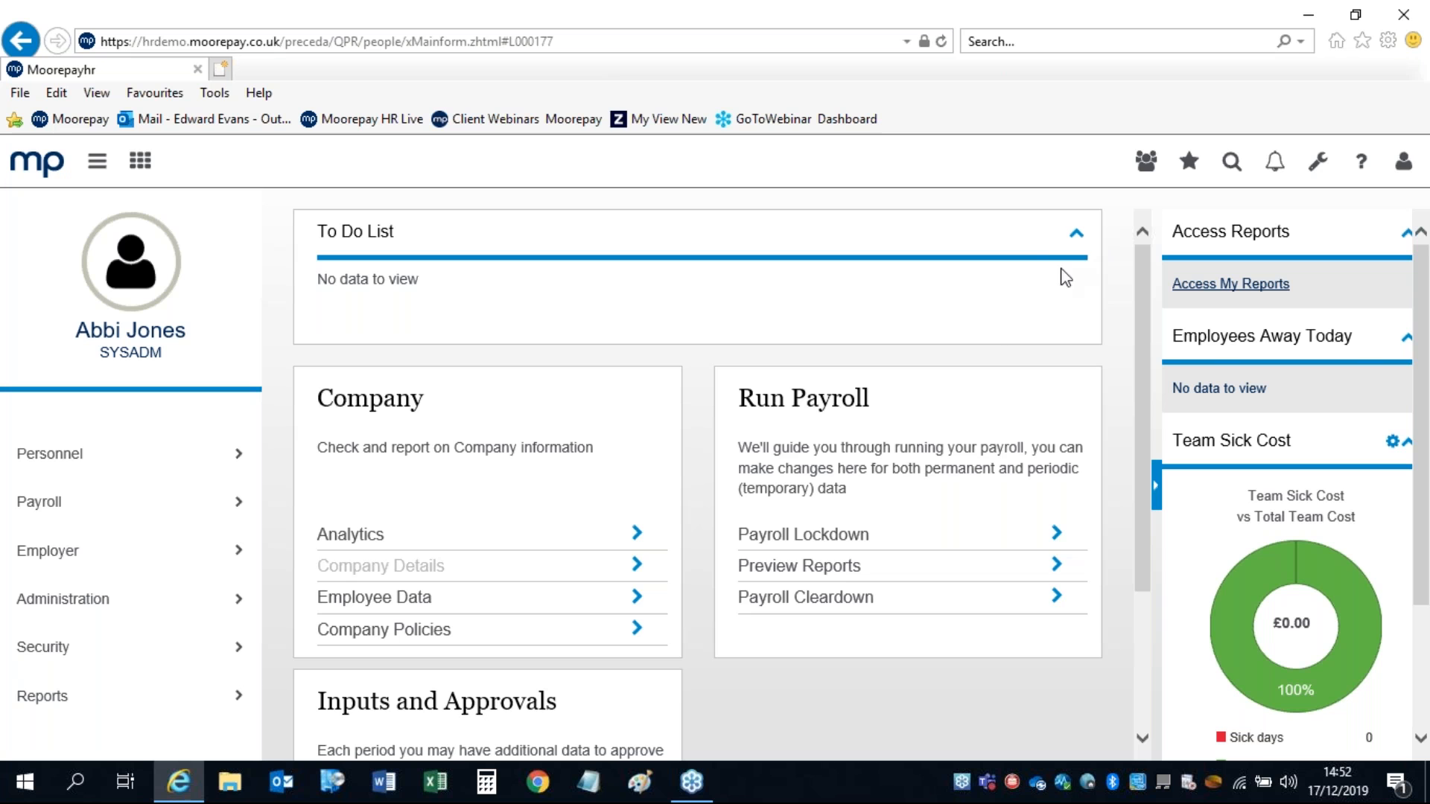
click(1076, 237)
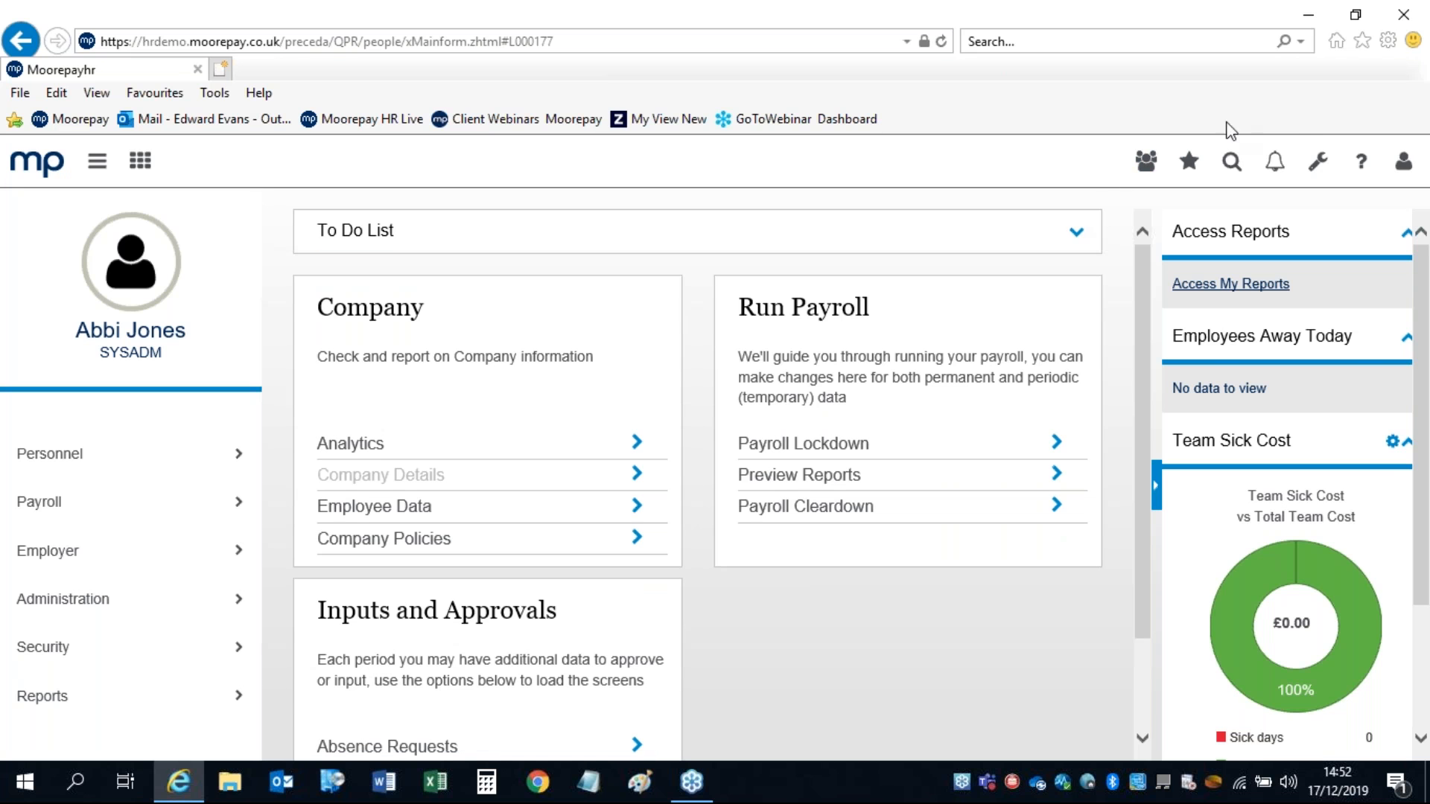
click(1319, 164)
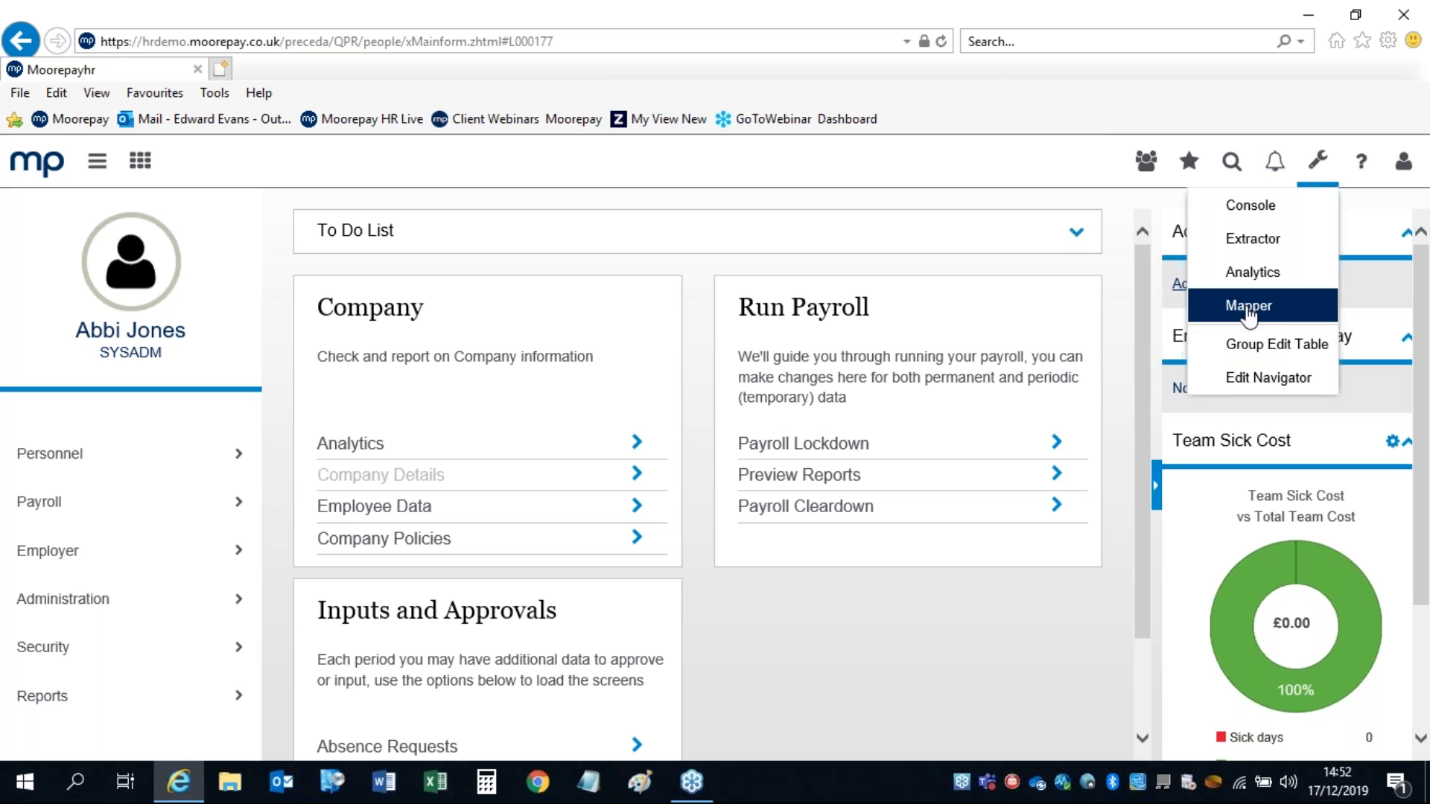
Step: Choose Mapper from the wrench tools menu to open the Moorepay Mapper import dialog
click(1247, 313)
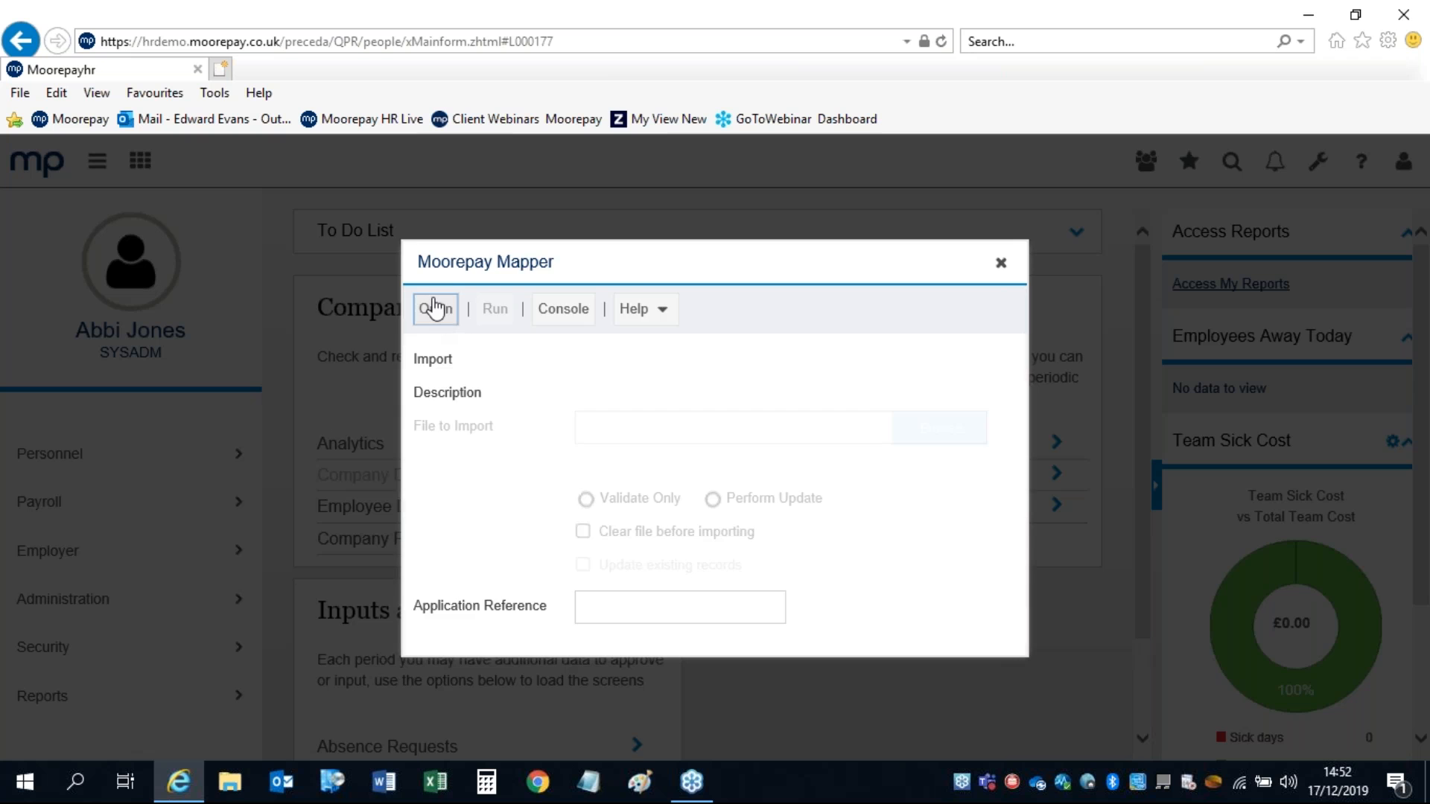
Step: Load the ACCEMP Employee Master File (UK) package into Mapper and show its Help options
click(436, 308)
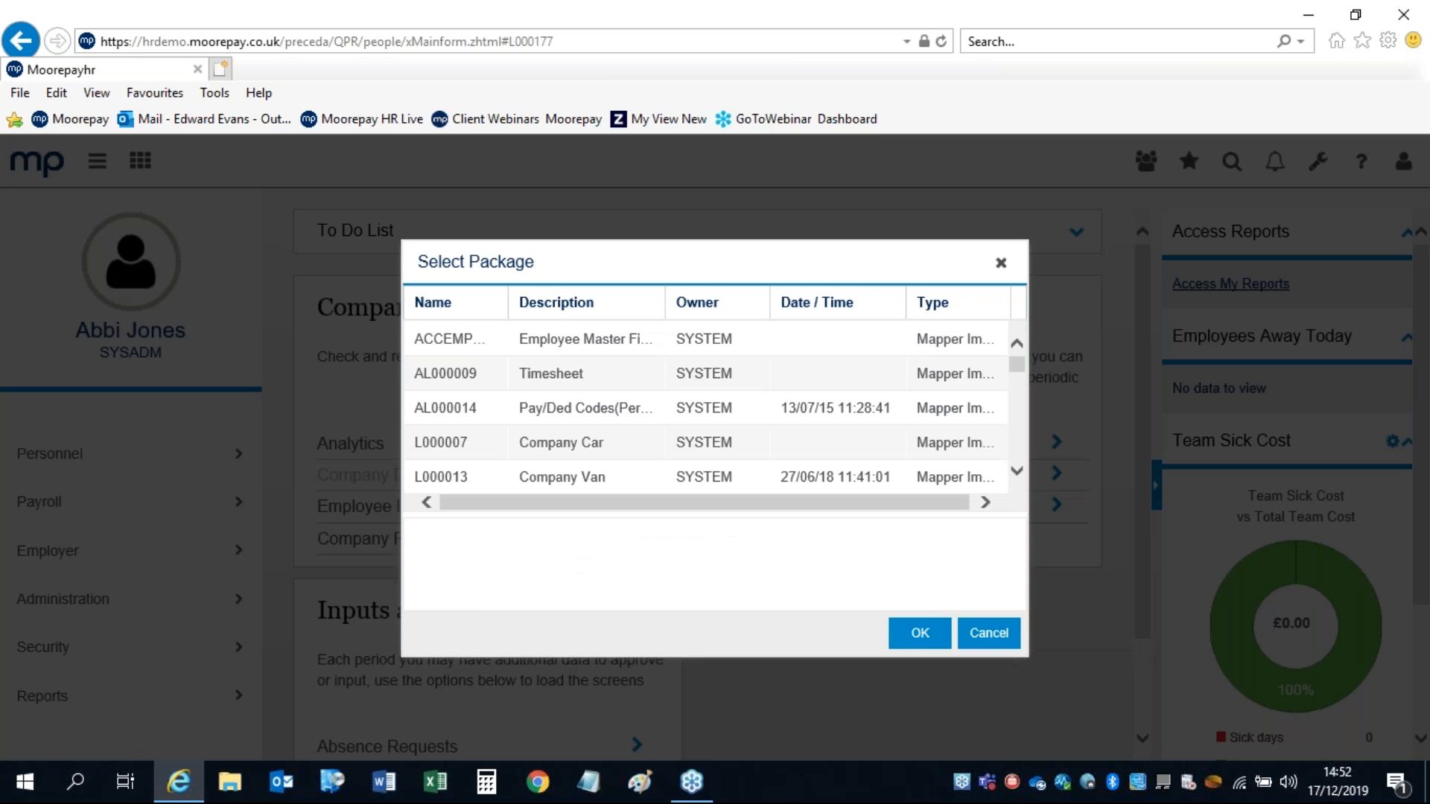
click(543, 335)
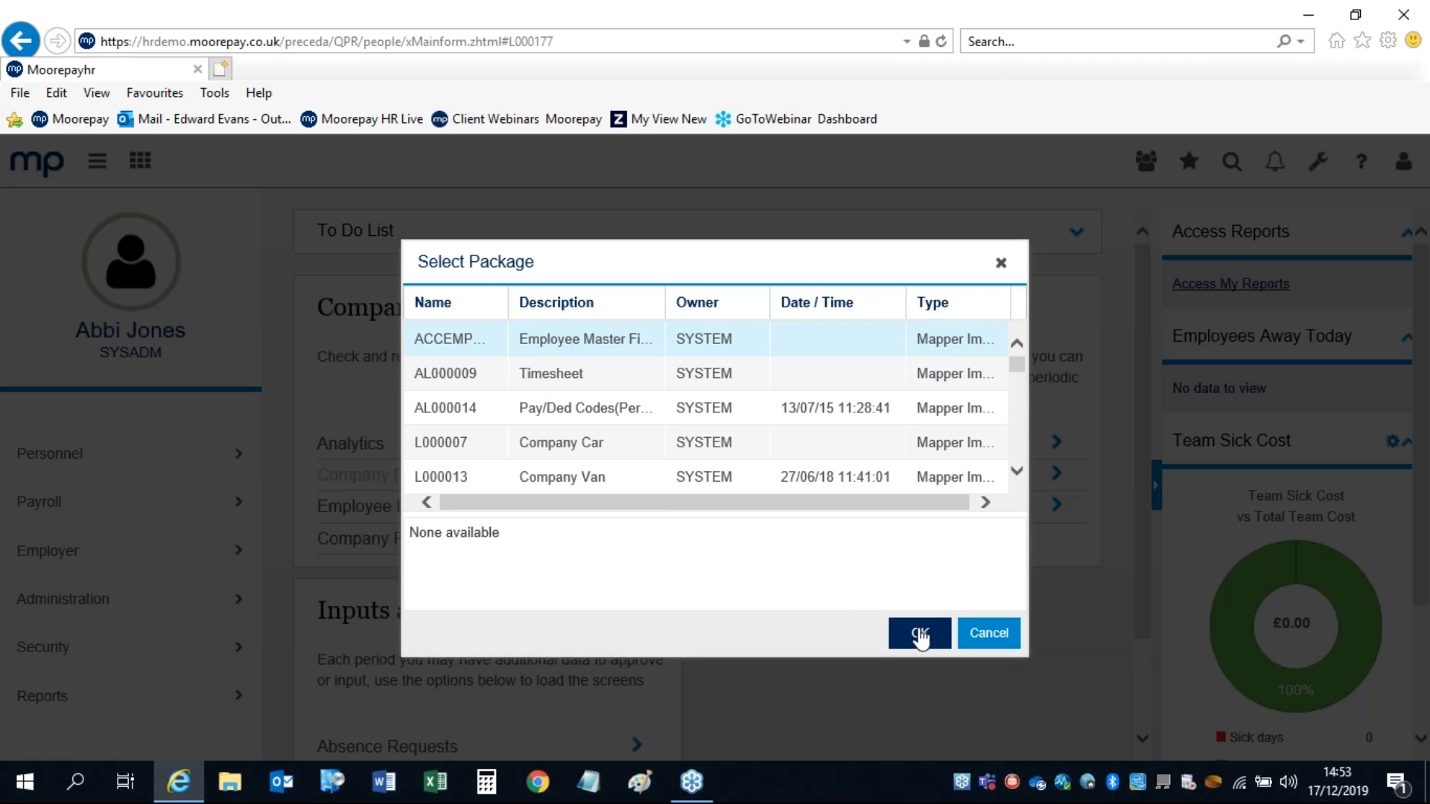
click(919, 633)
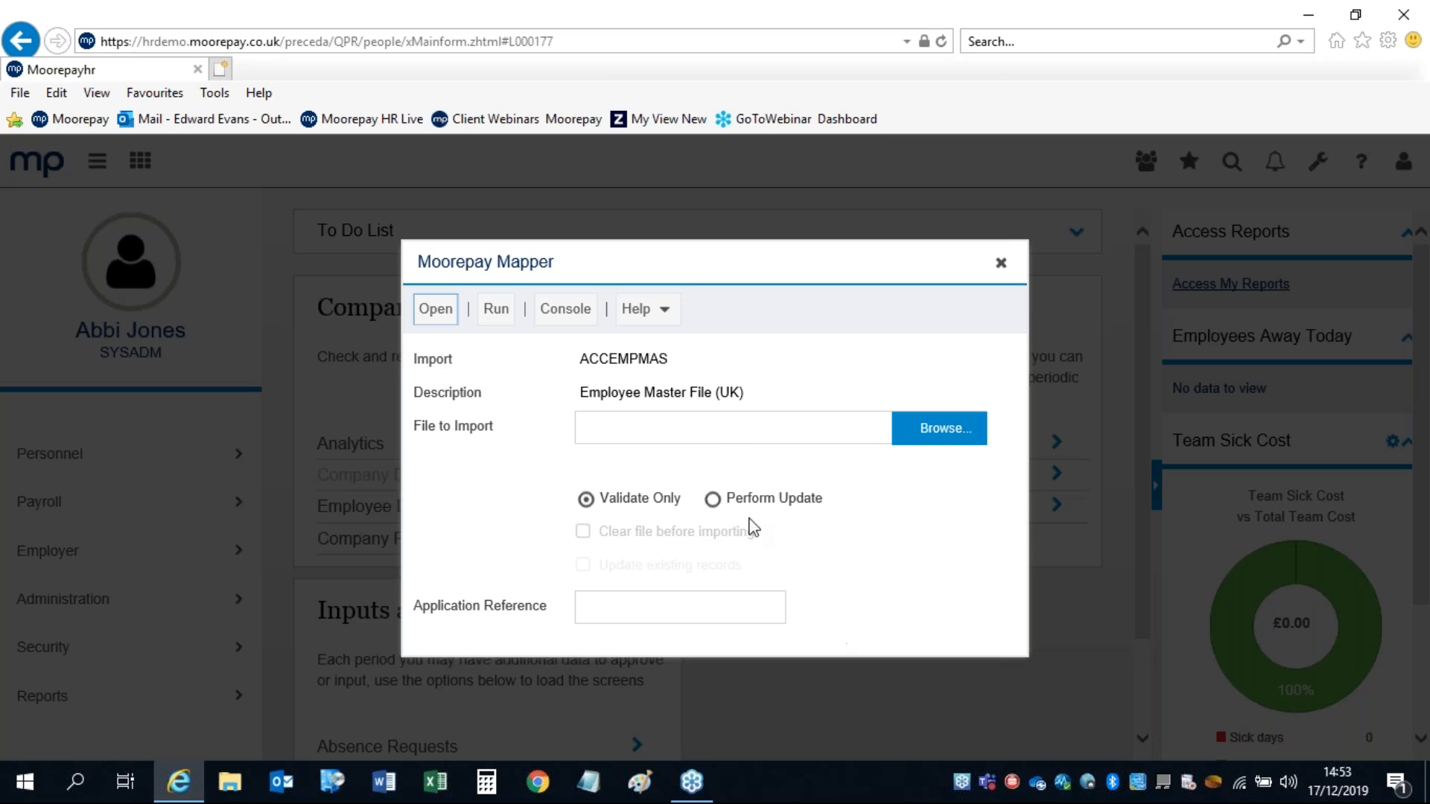
click(631, 311)
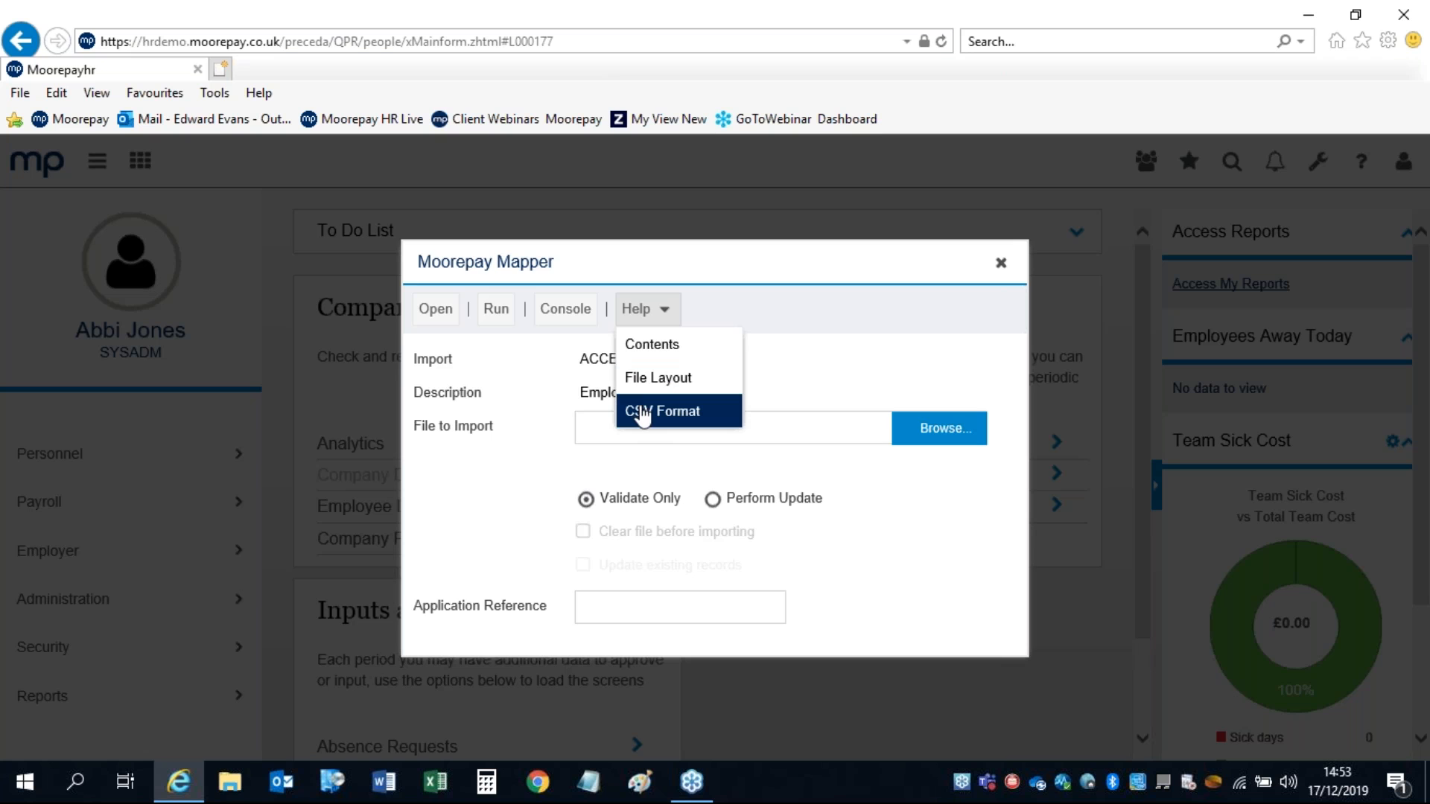
Step: Download the Help > CSV Format template, save the 2.11 KB file and open it in Excel
click(642, 418)
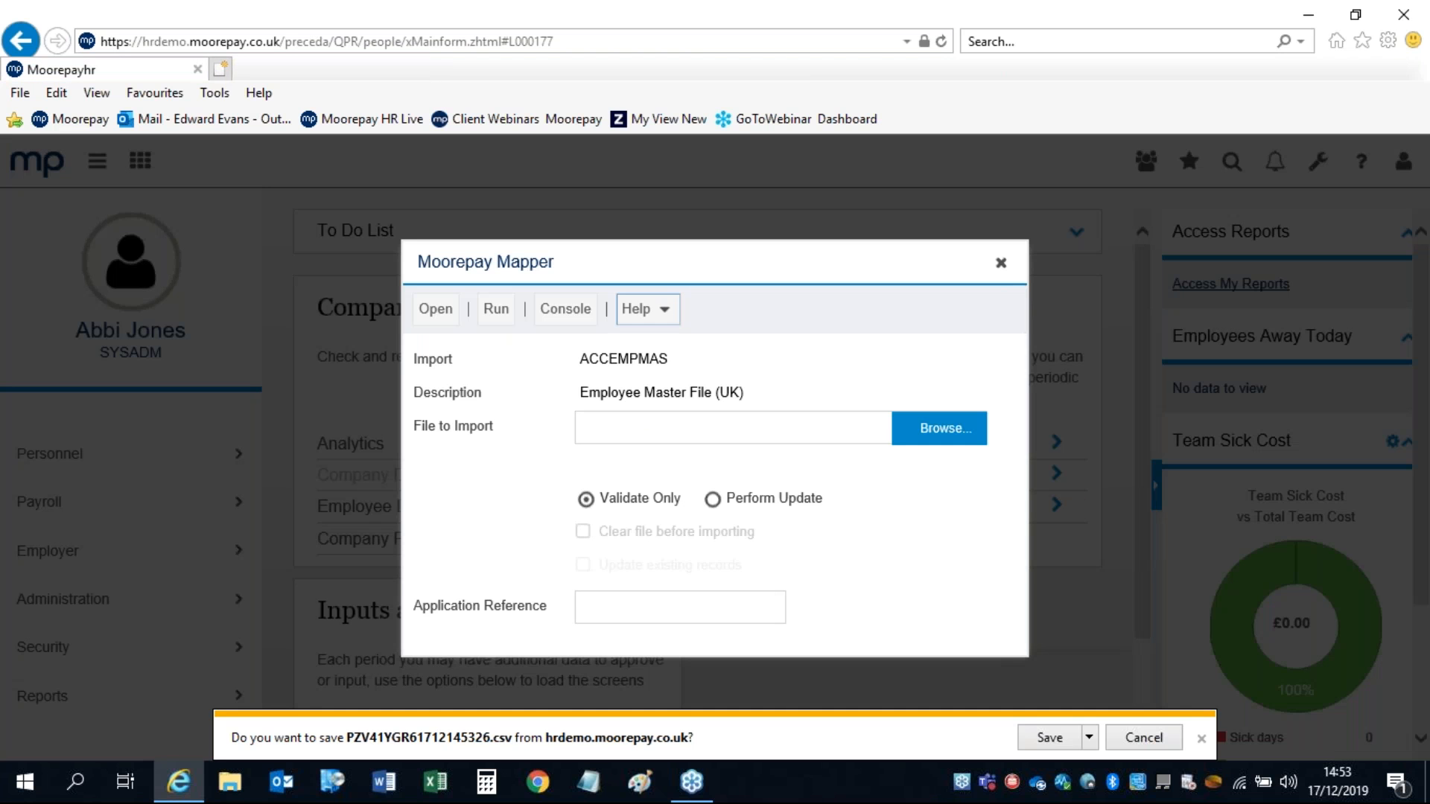
click(1057, 738)
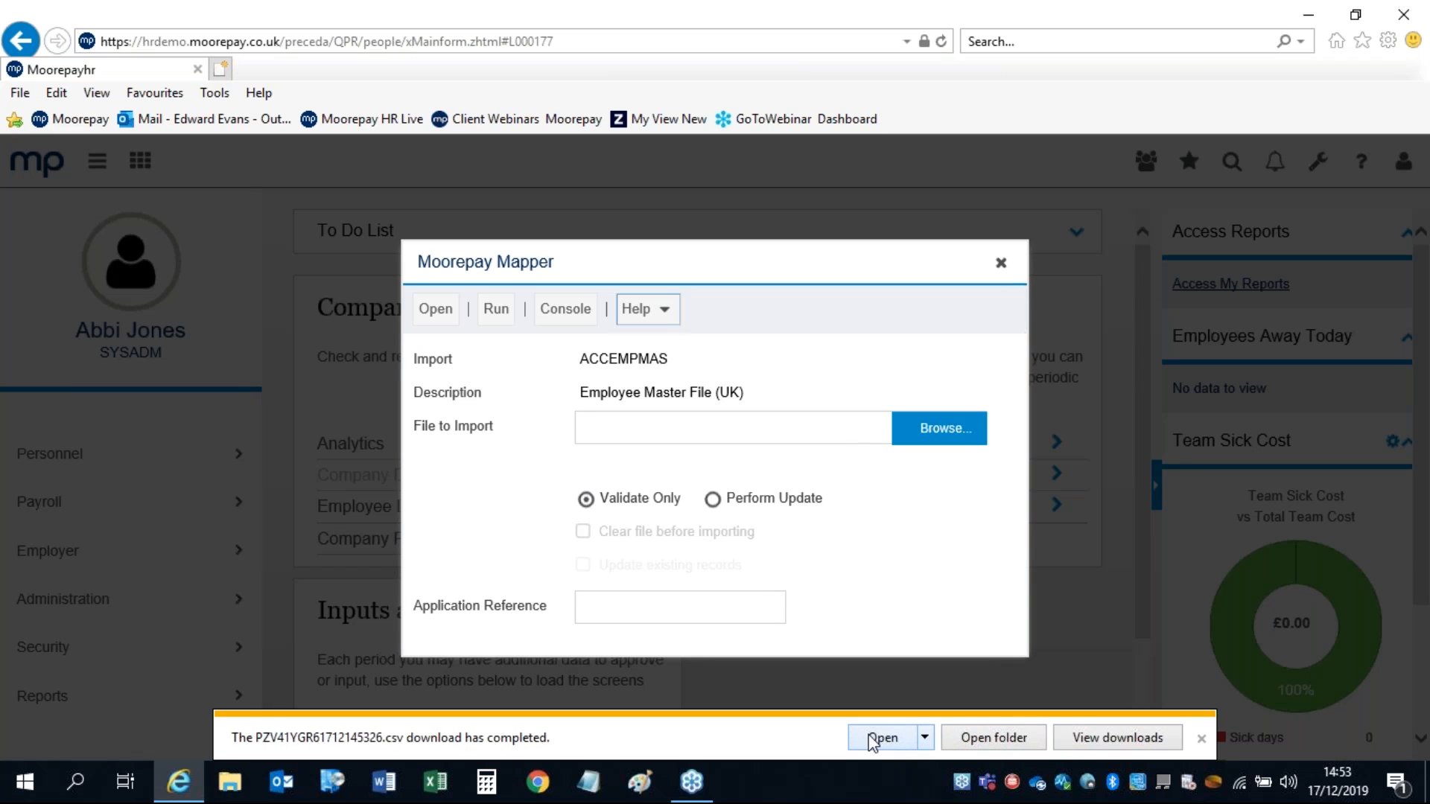
click(879, 738)
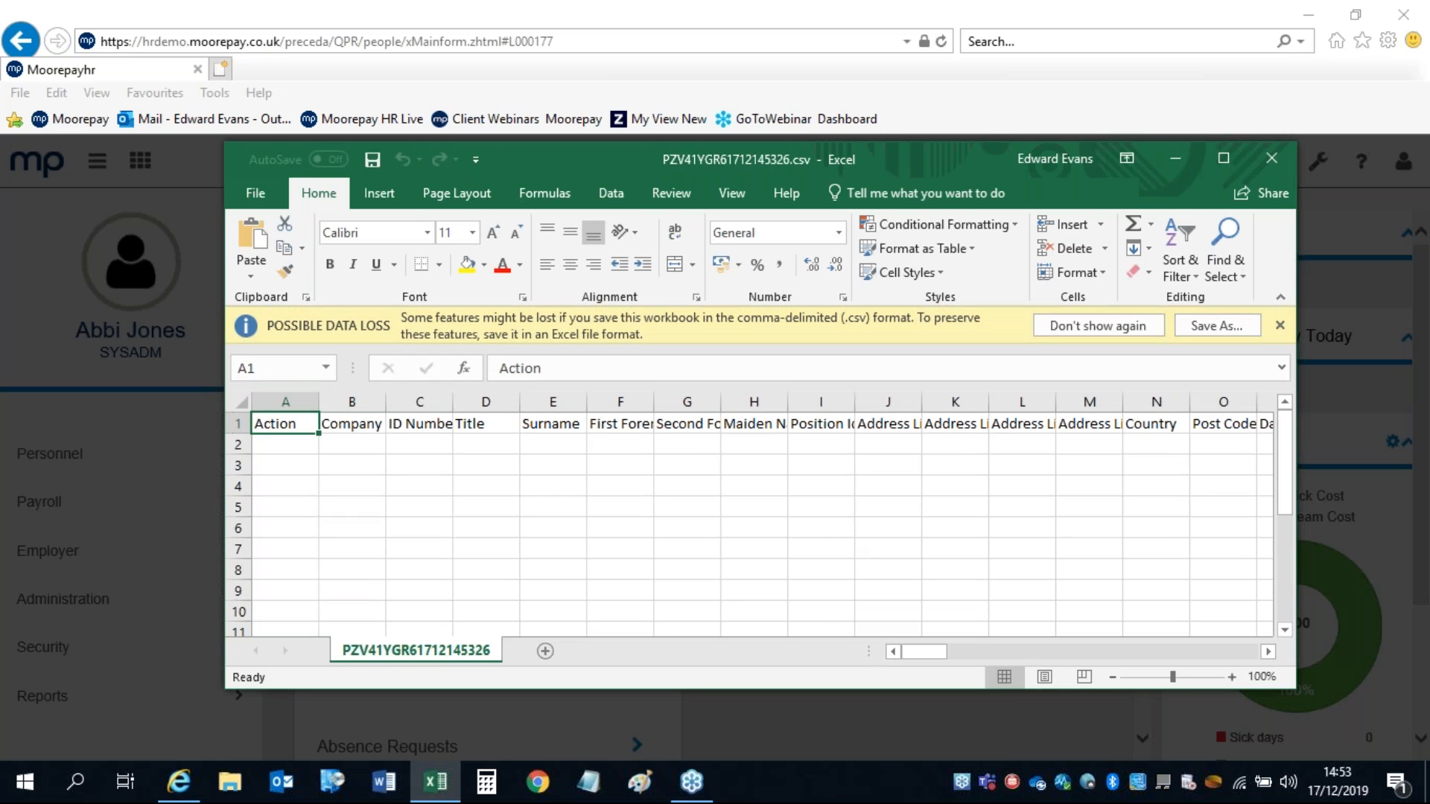
Step: Select cell C5 in the CSV template, then close Excel
click(395, 505)
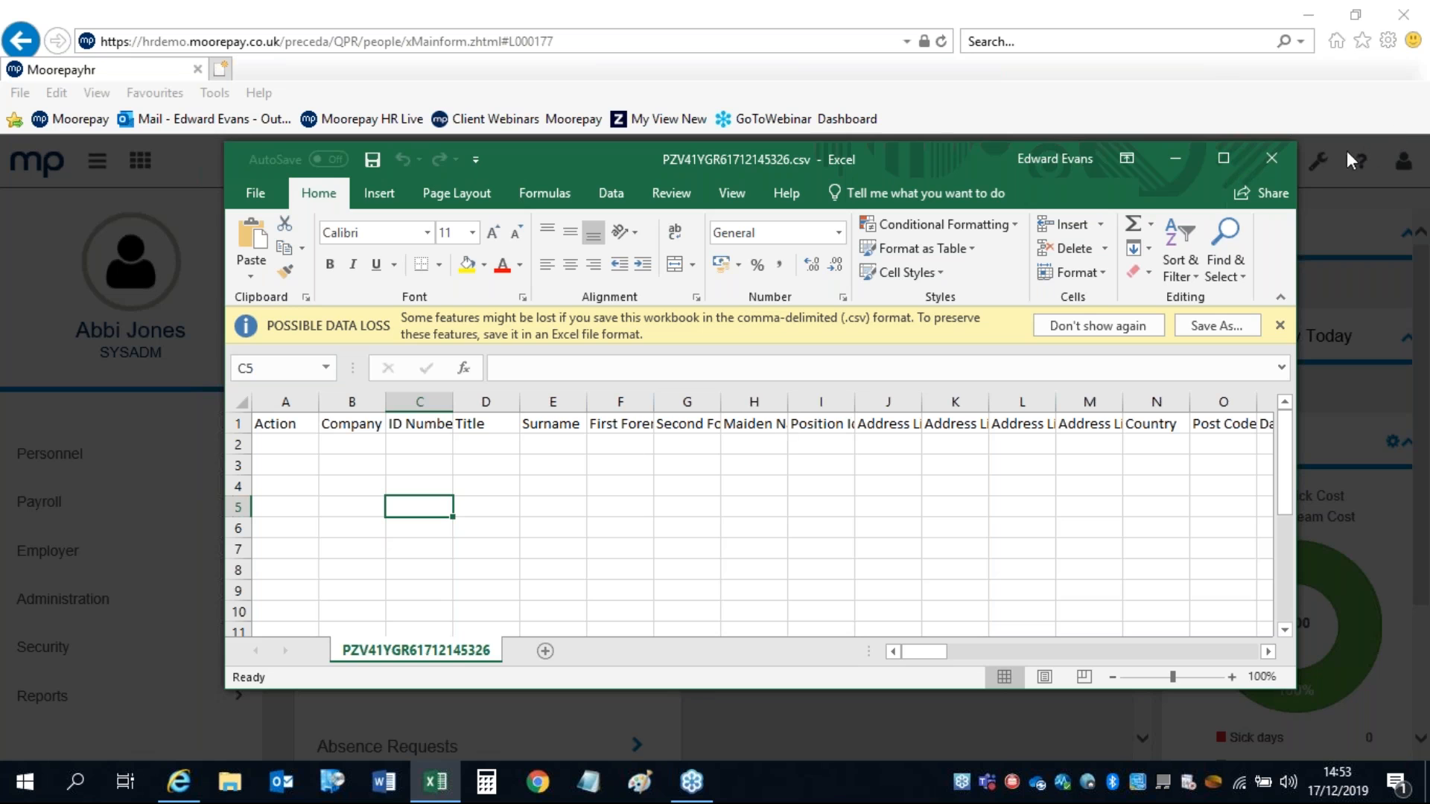
click(1272, 158)
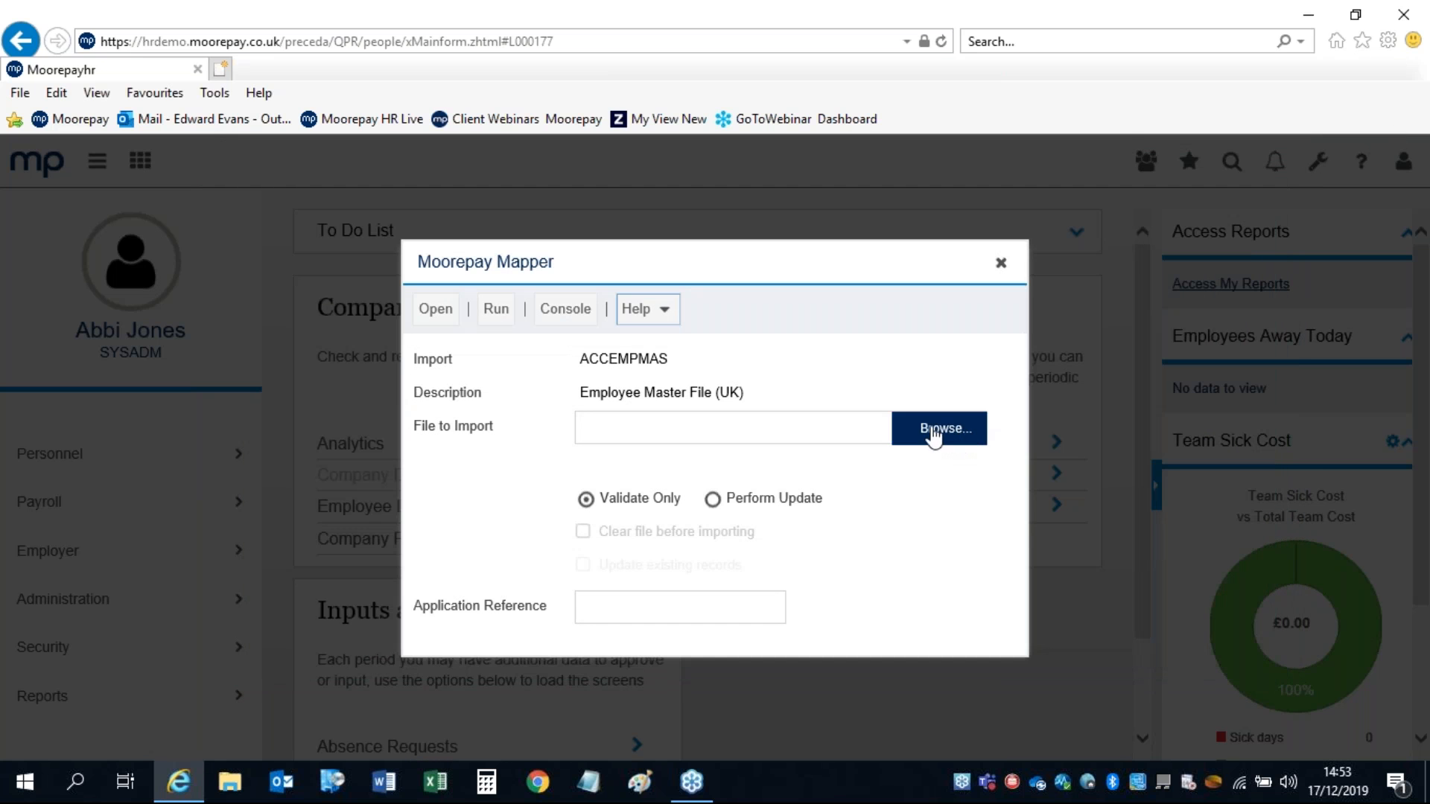
click(933, 429)
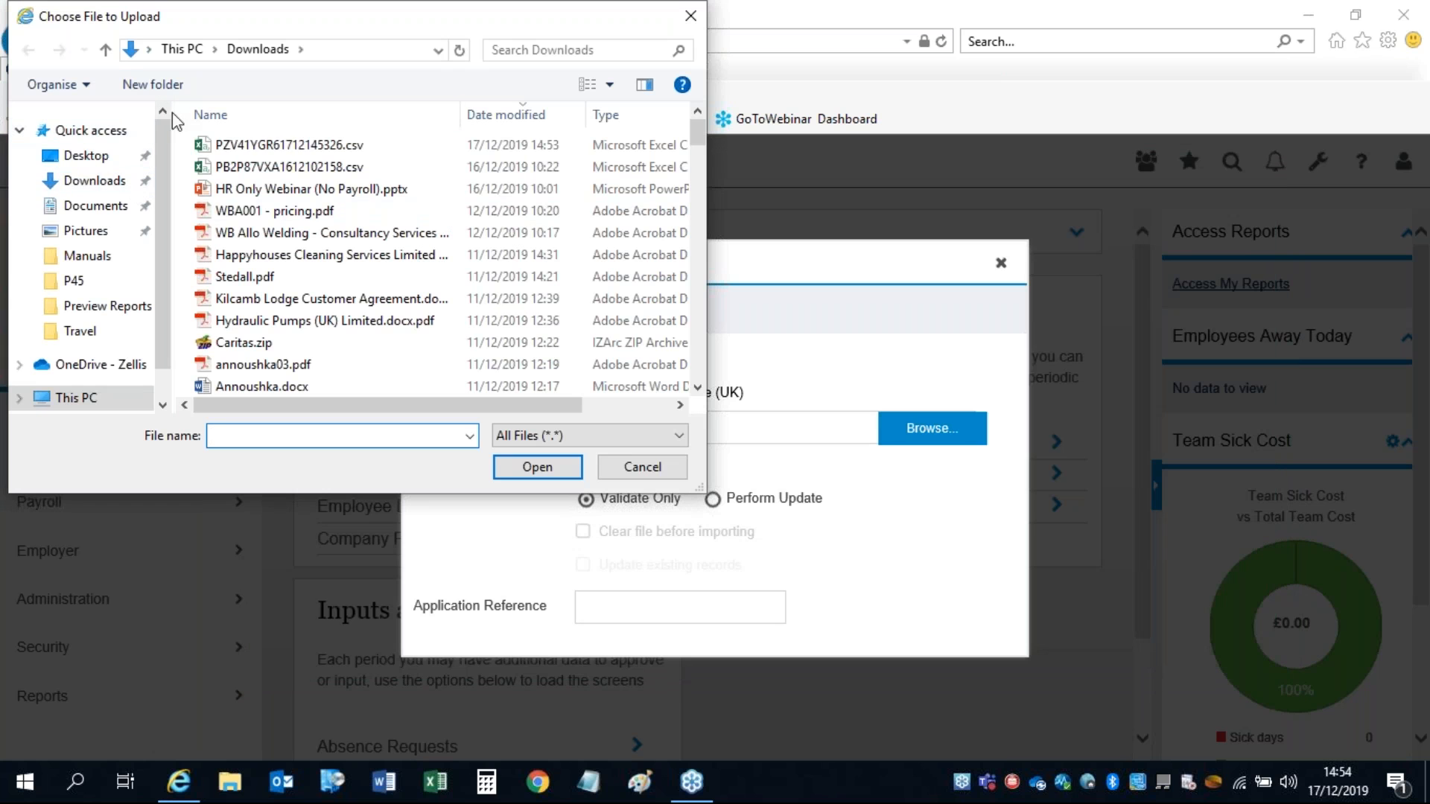
click(242, 146)
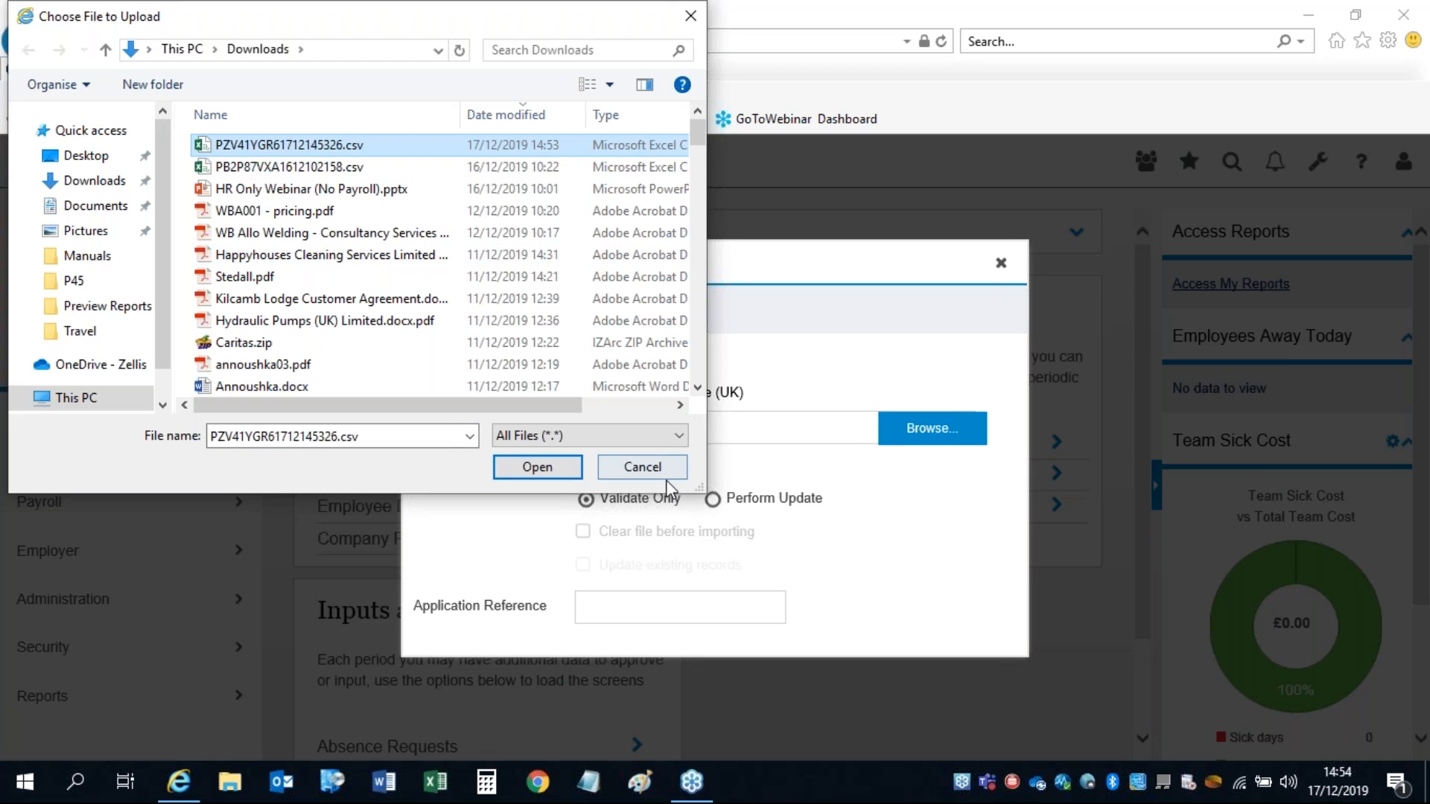
click(641, 467)
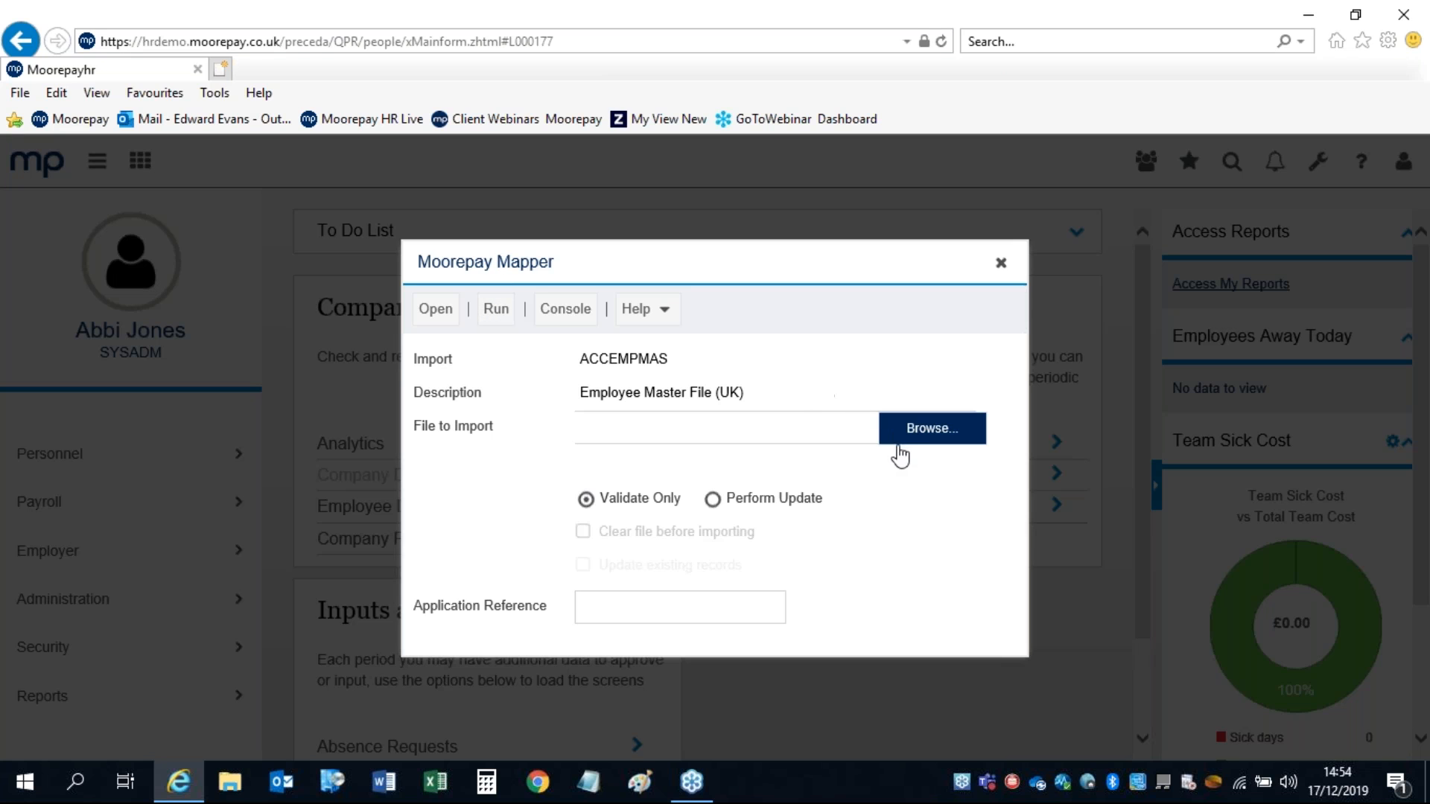
Step: Set the import to Perform Update and close the Moorepay Mapper dialog
click(713, 498)
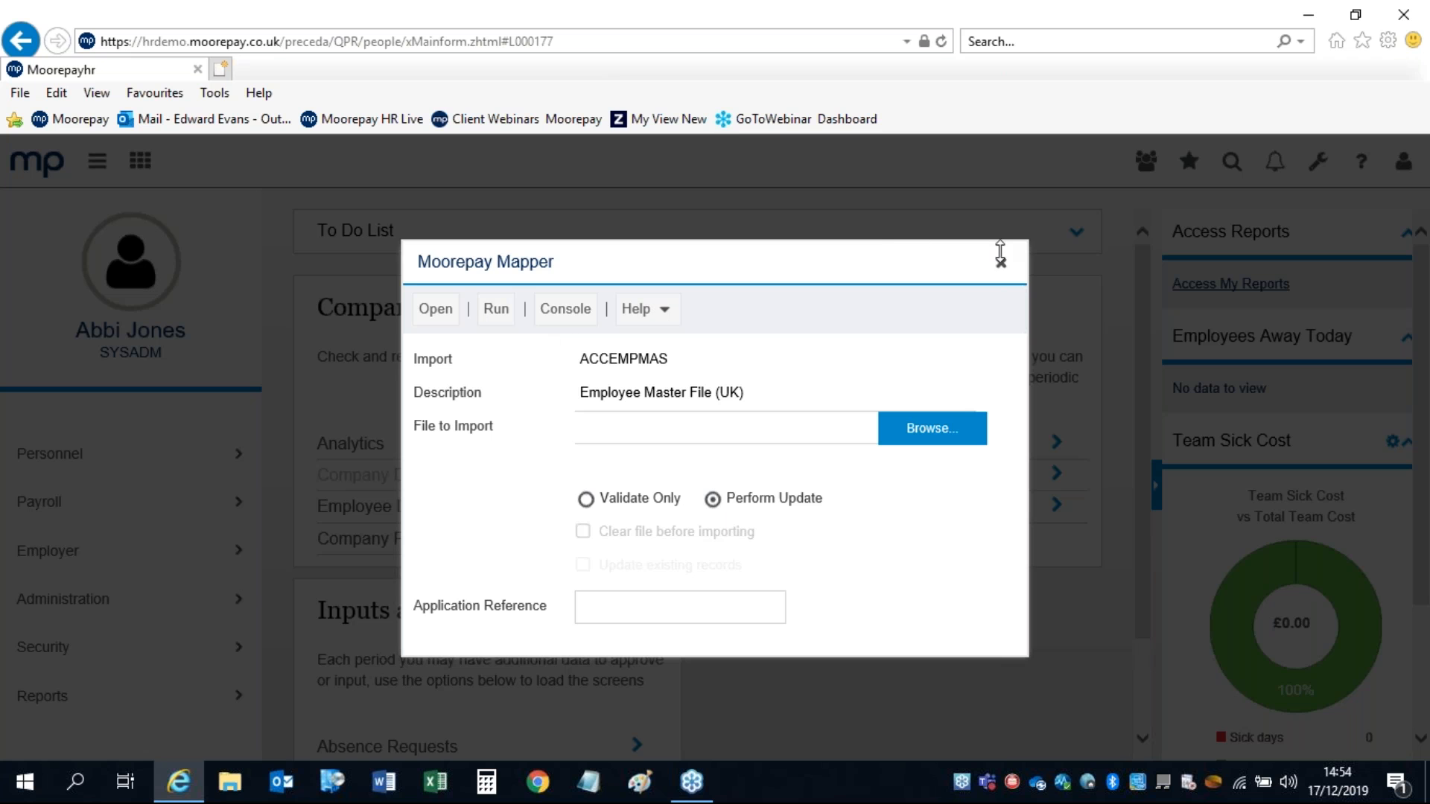
click(1001, 265)
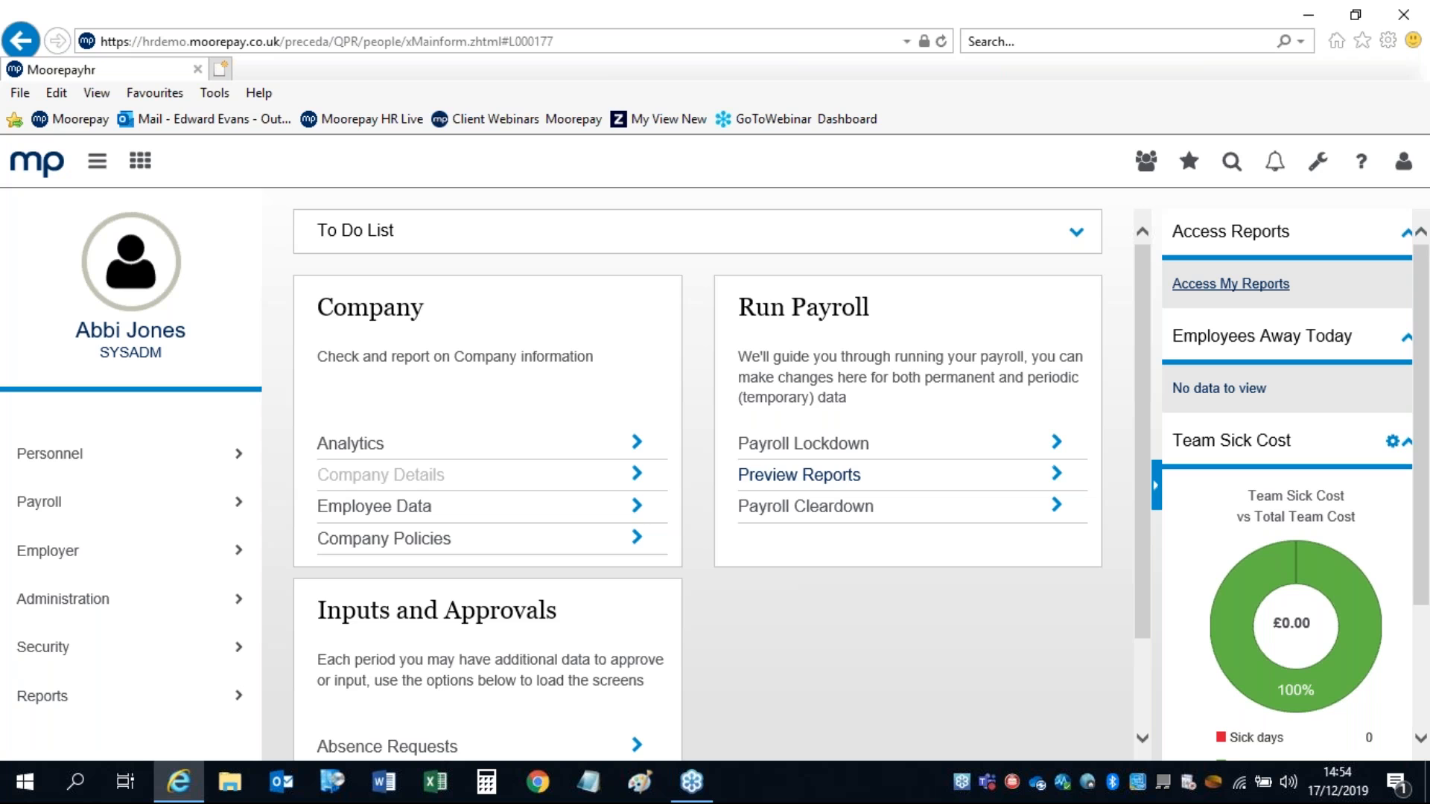
Step: Launch the Extractor from the wrench tools menu
click(1318, 177)
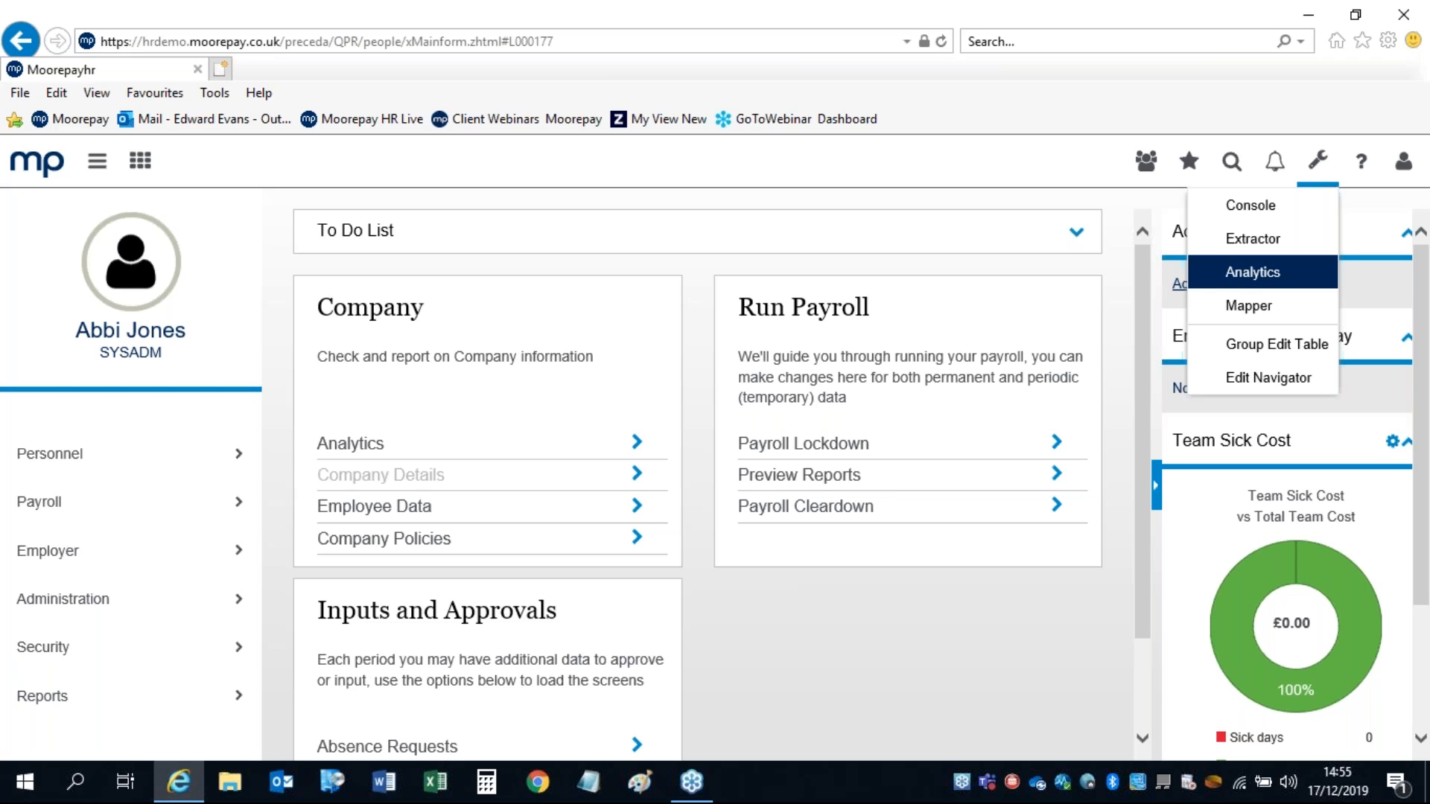
click(1235, 248)
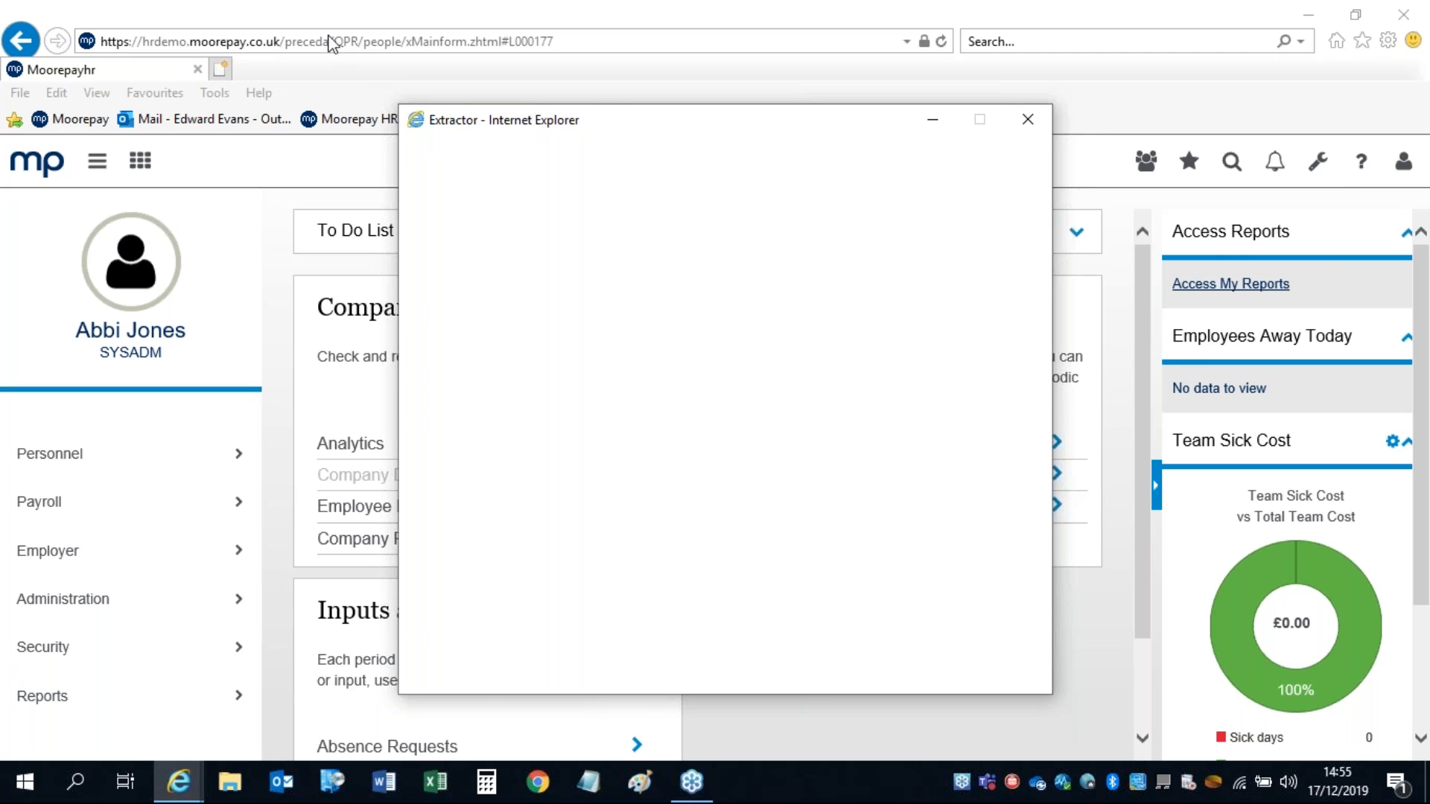
Step: Back in the main window, open Employee List - by Dept under Reports
click(311, 69)
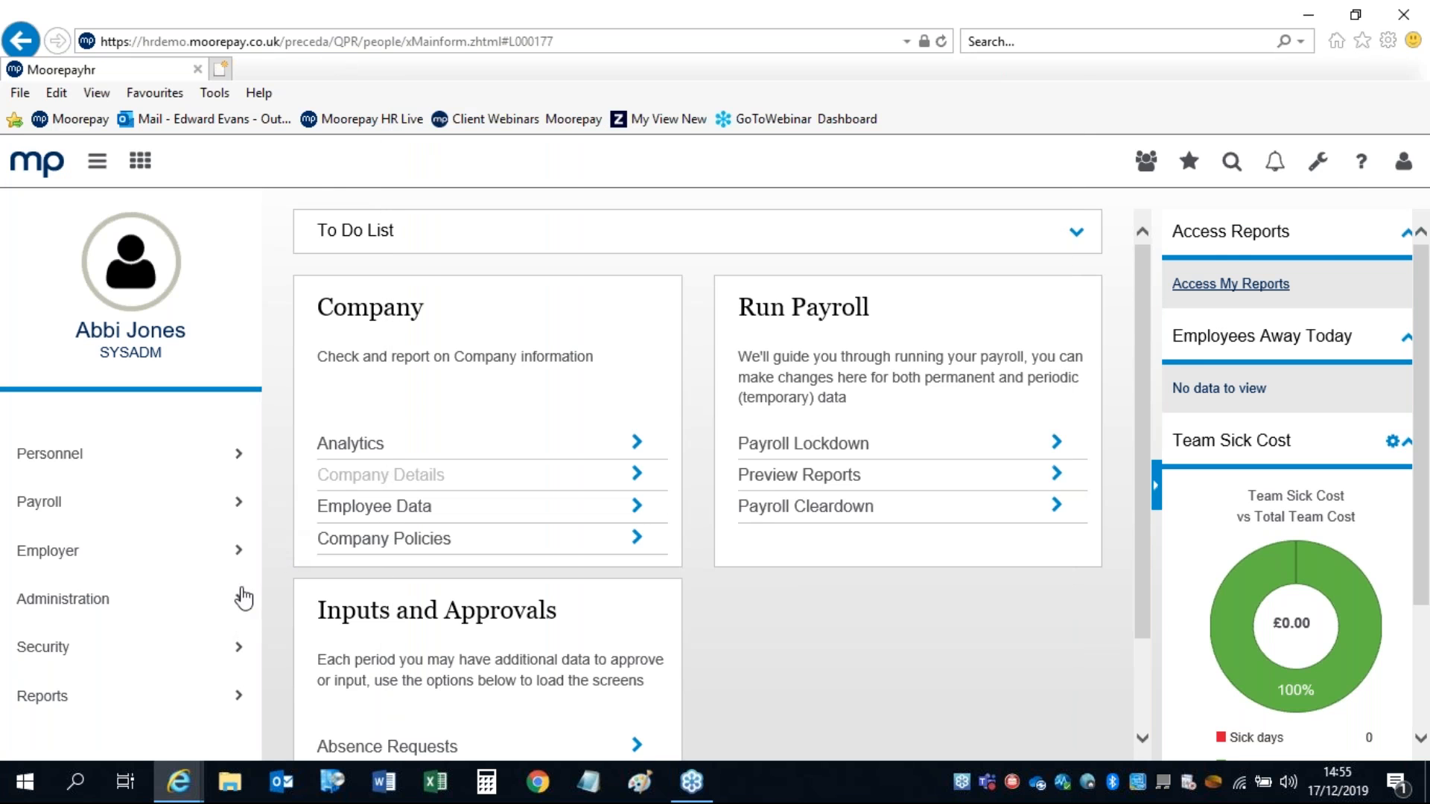
click(33, 695)
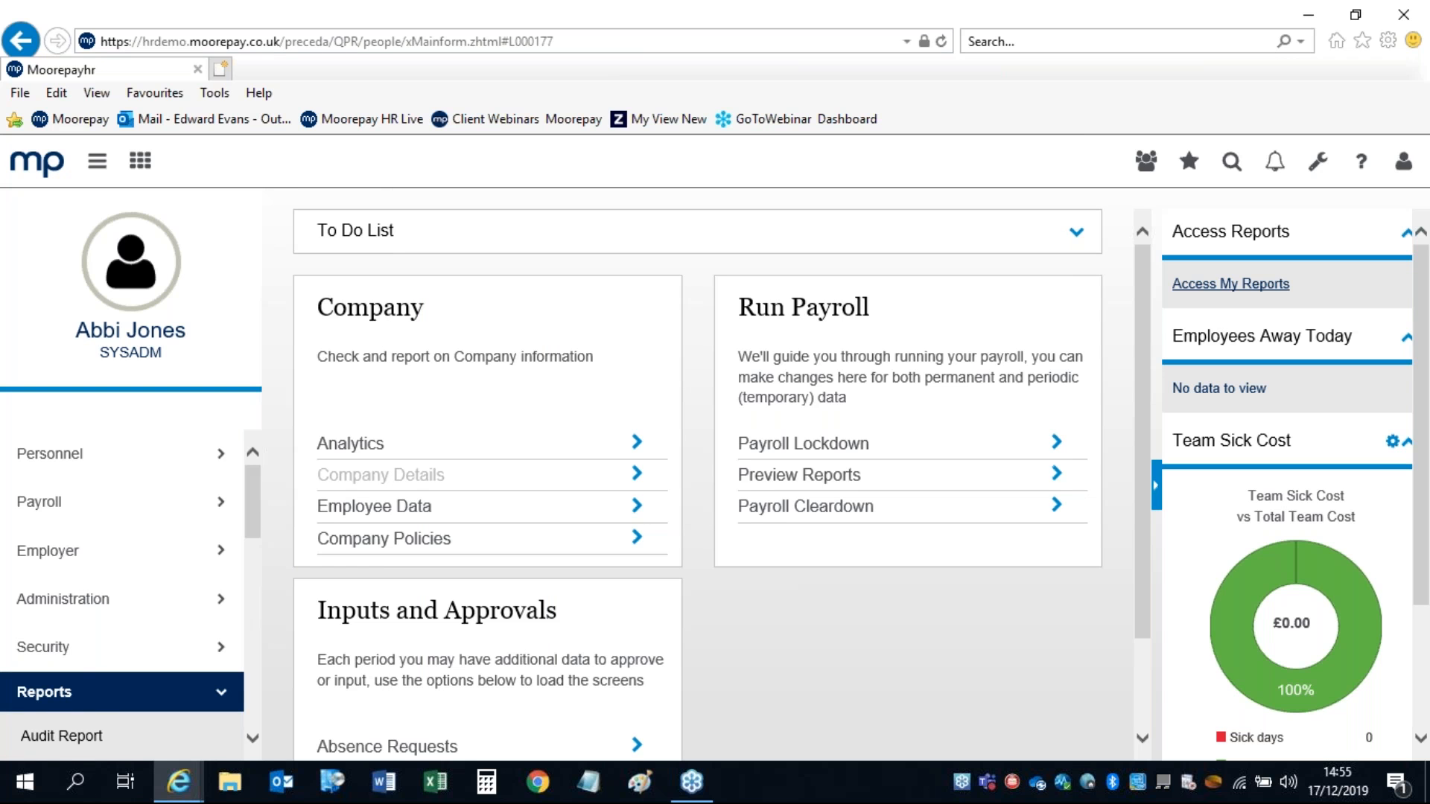
drag(252, 484, 255, 554)
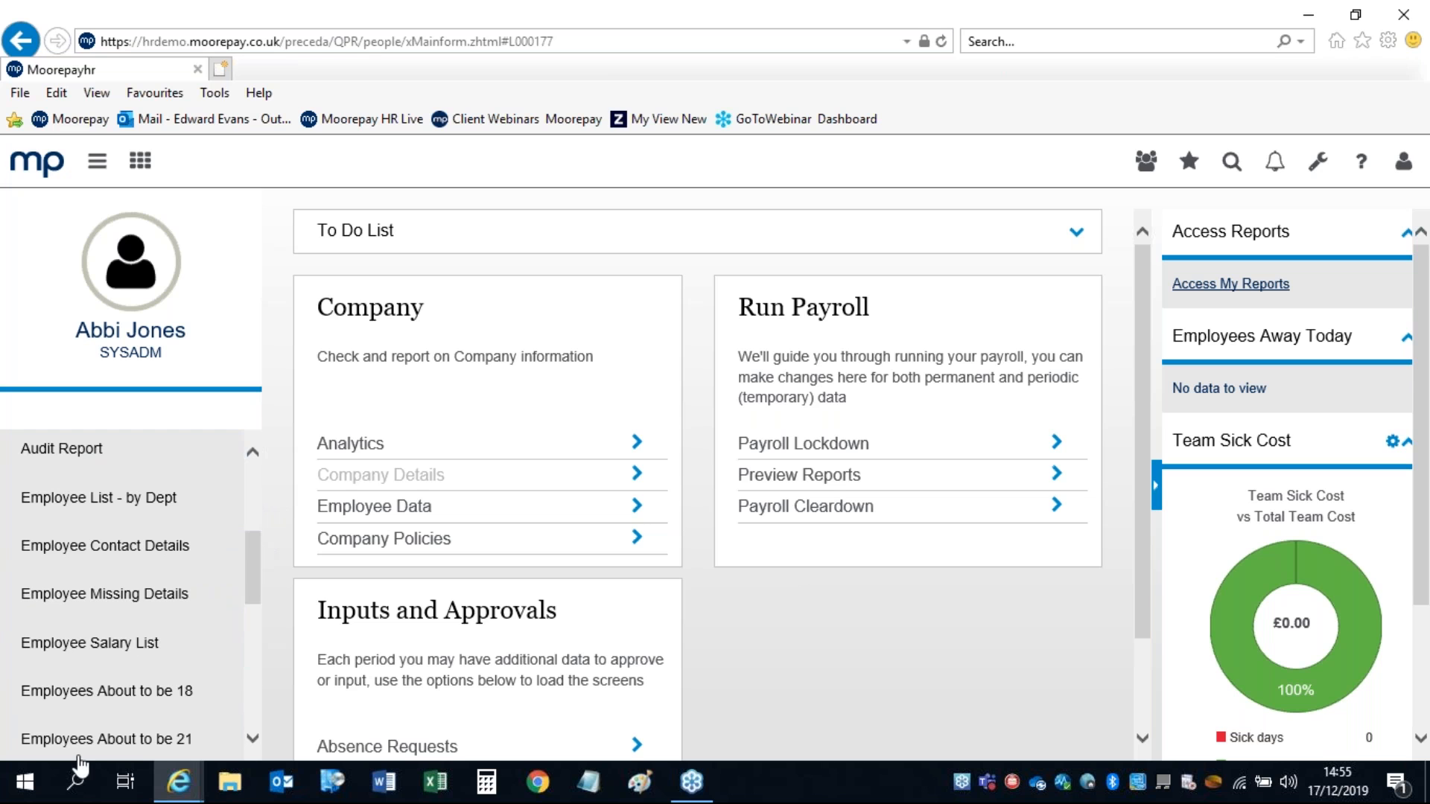
click(50, 504)
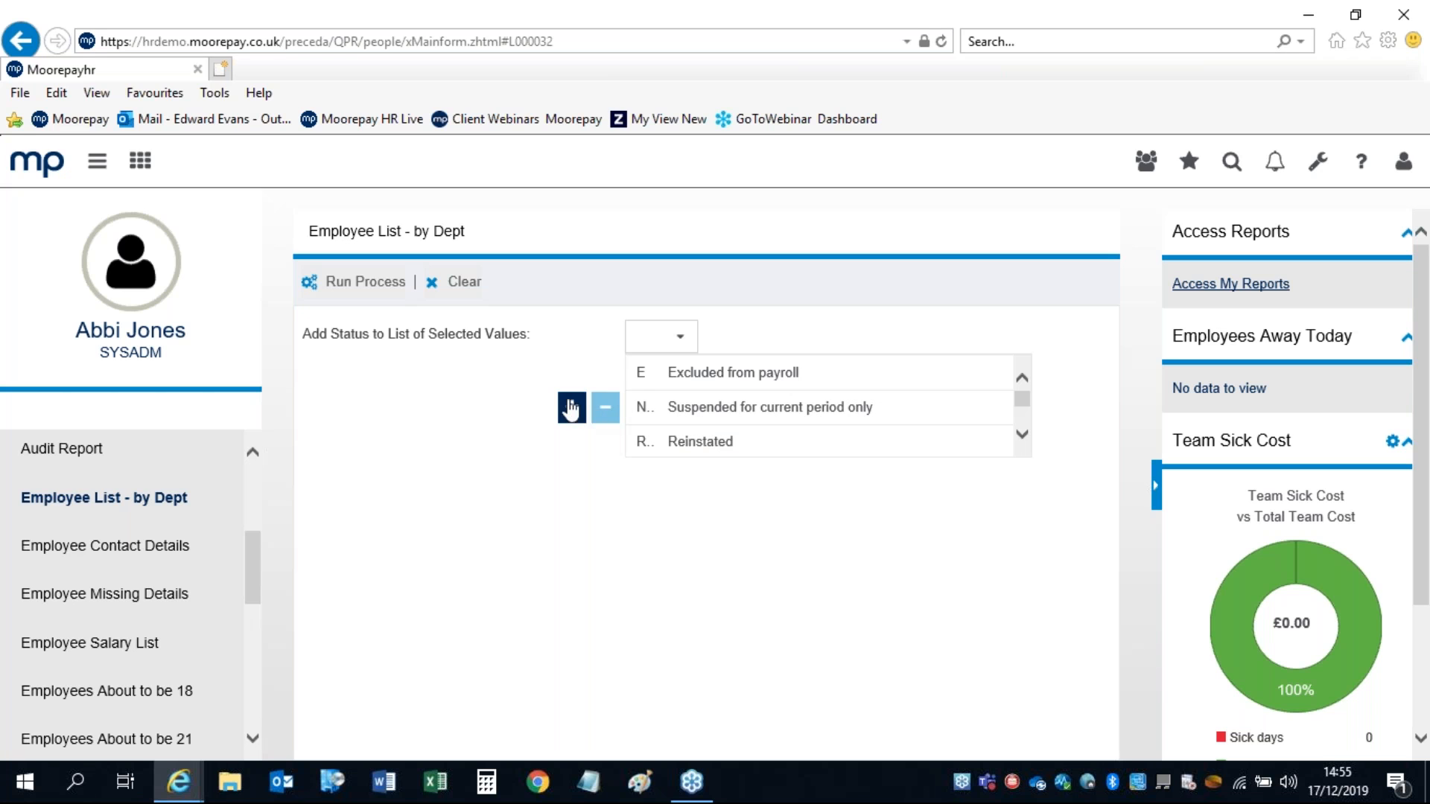
Step: Run the report with output to window and open SR EMP LIST BY DEPT.pdf
click(373, 291)
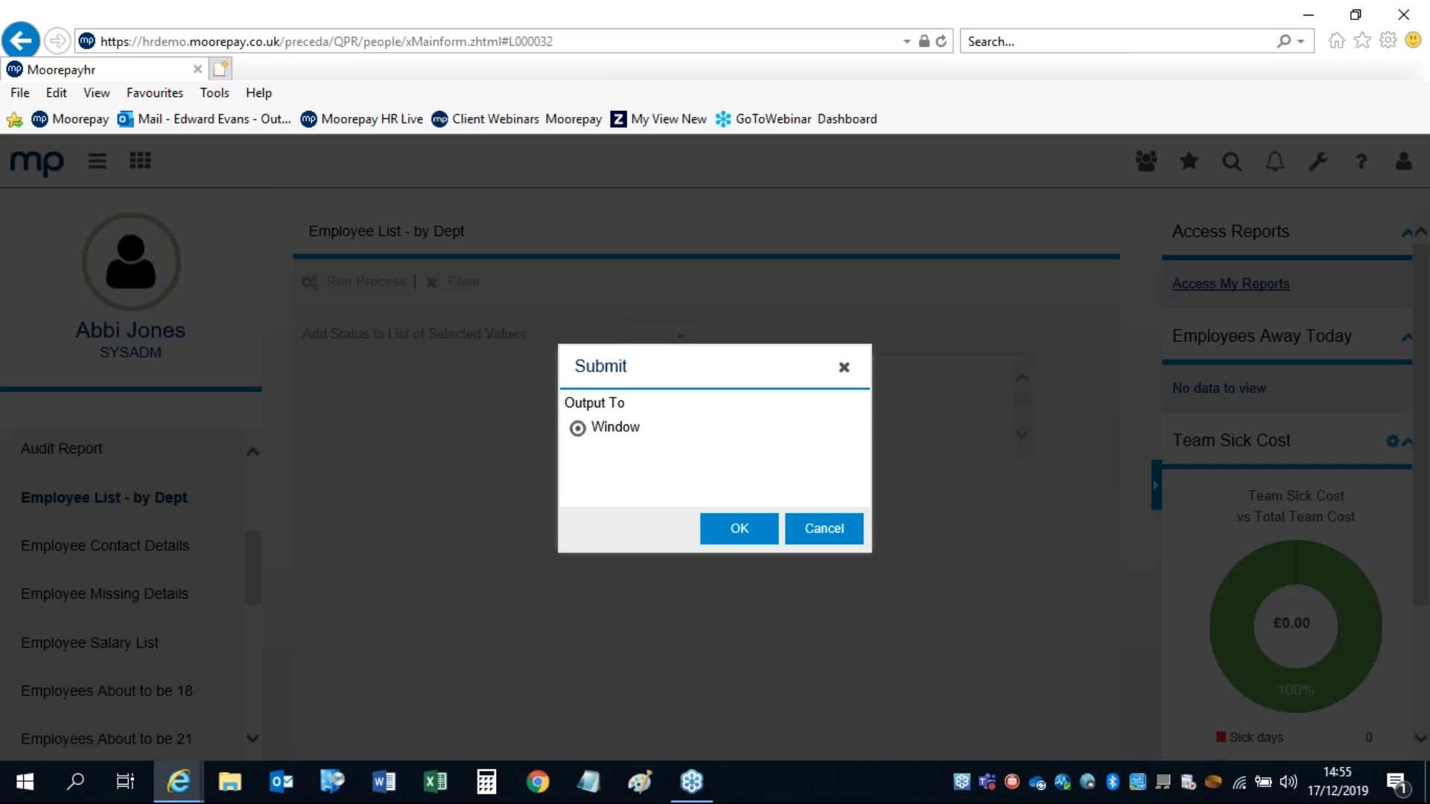
click(731, 527)
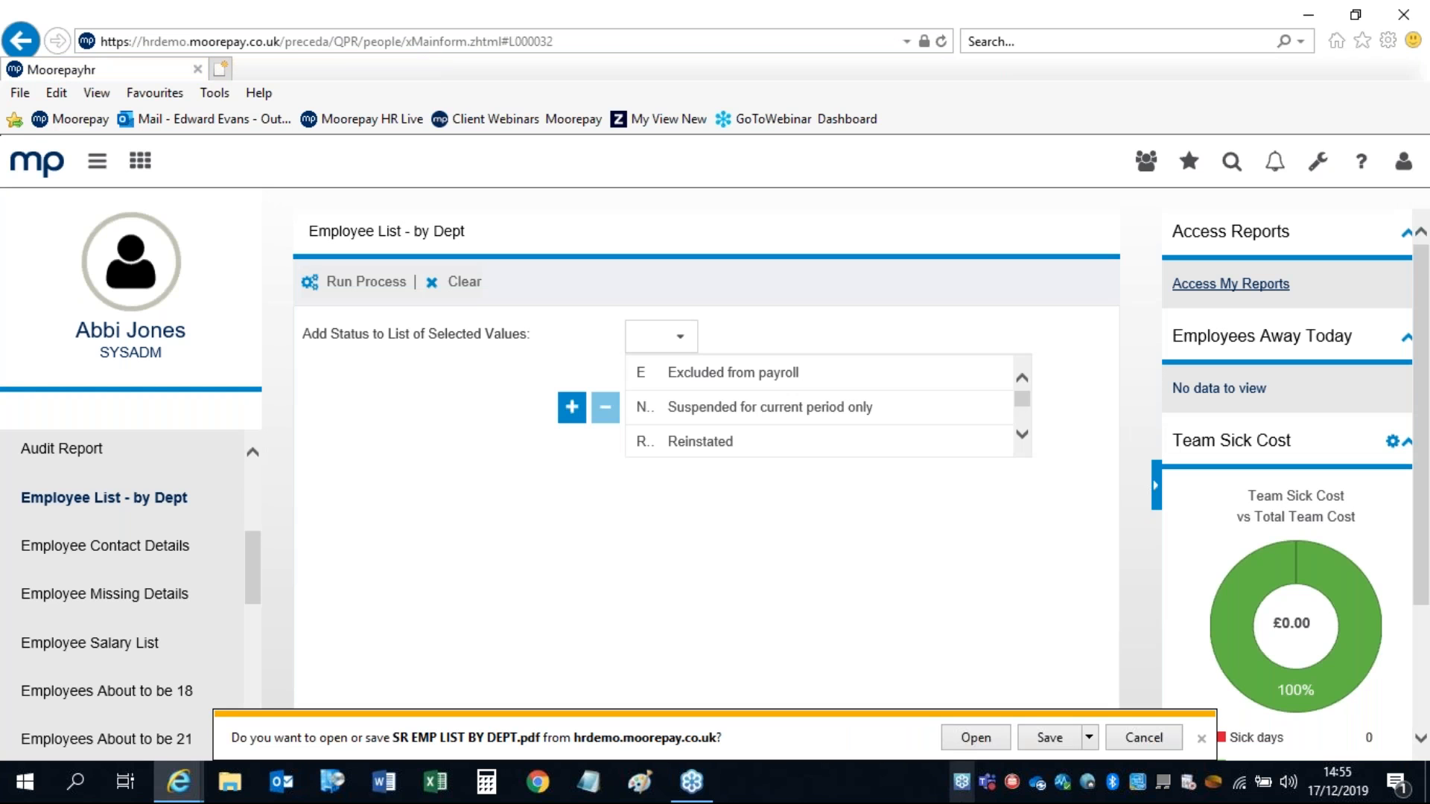
click(974, 738)
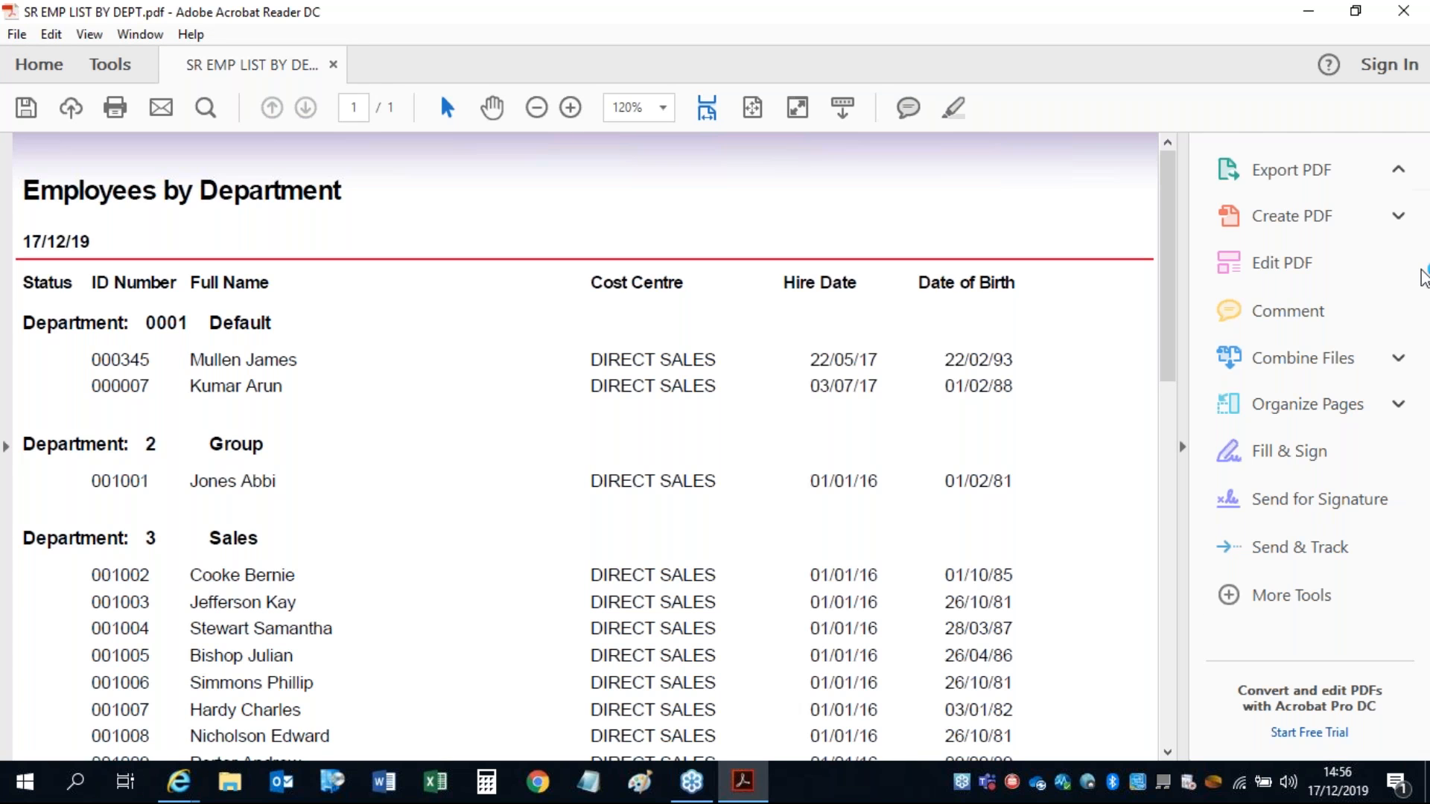
Step: Close the Employees by Department PDF in Acrobat without saving changes
click(1405, 12)
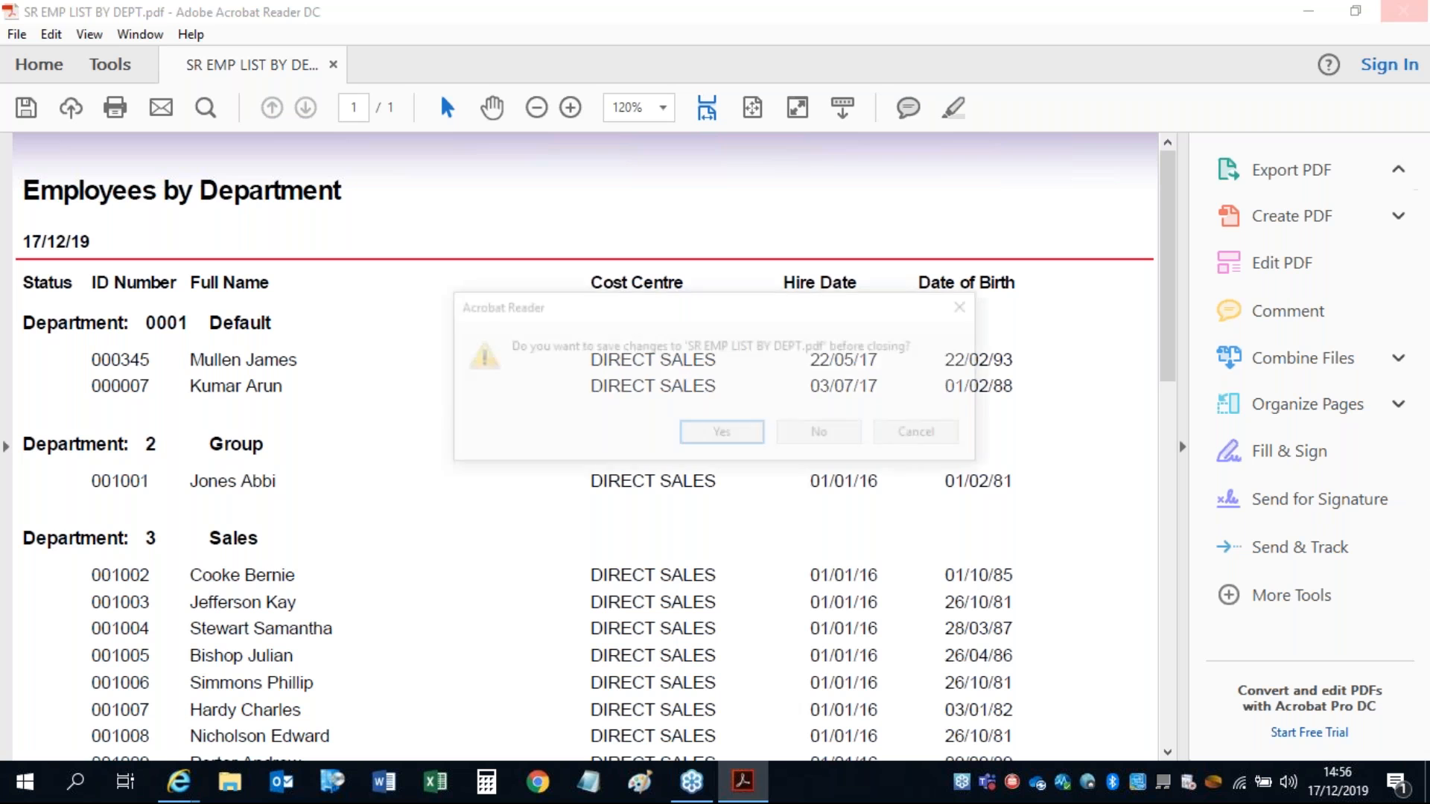
click(803, 440)
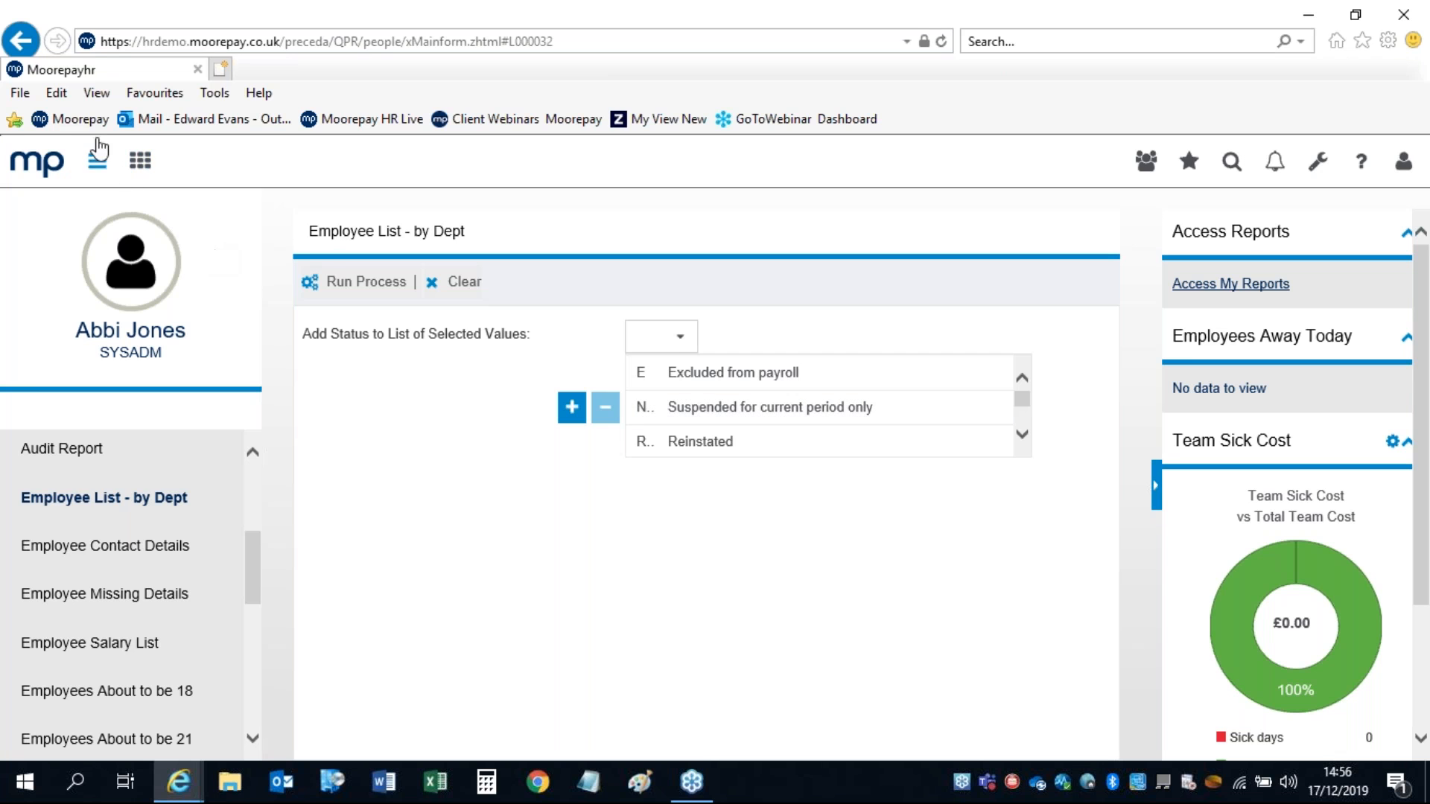
Step: From the home dashboard, relaunch the Extractor and bring its window to the front
click(49, 165)
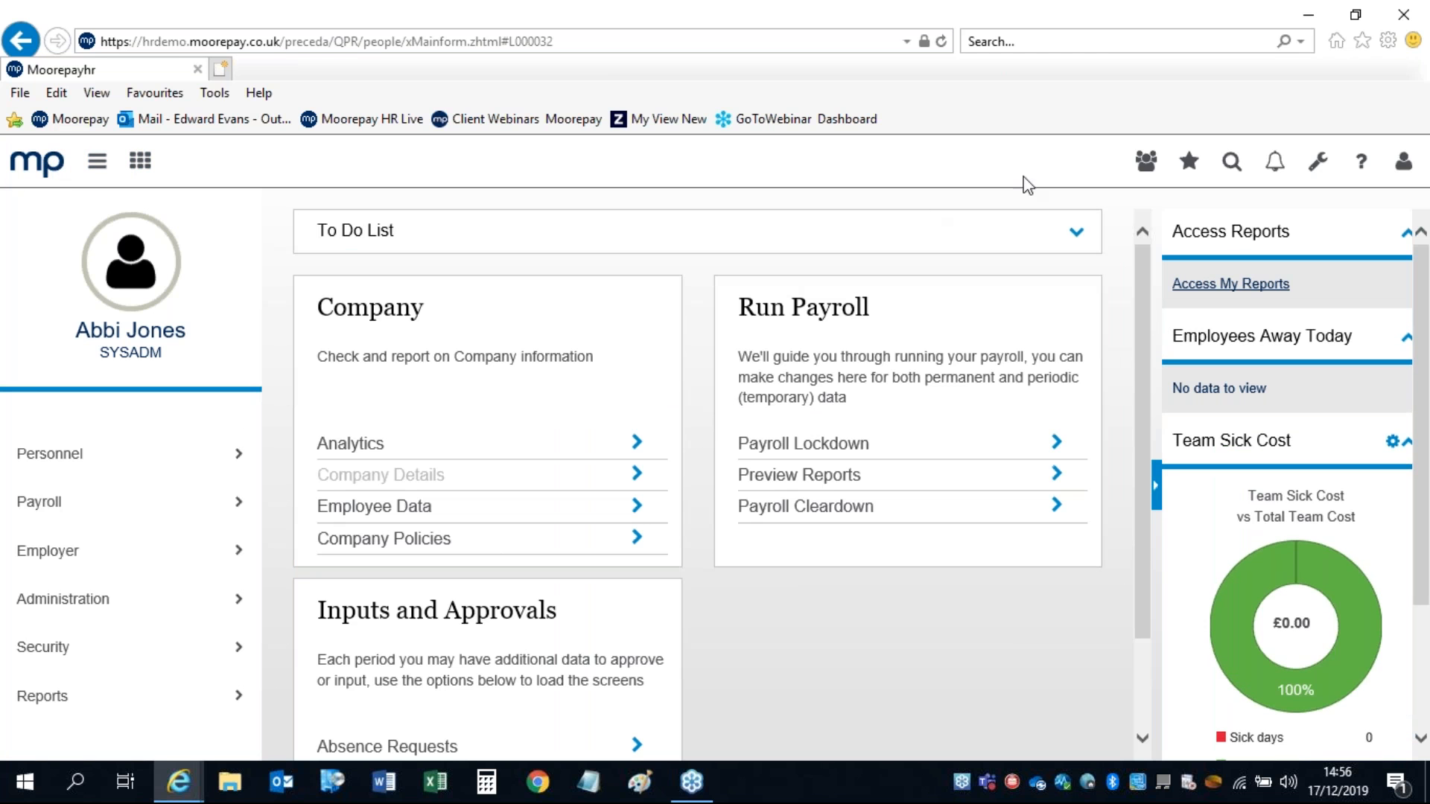
click(1323, 164)
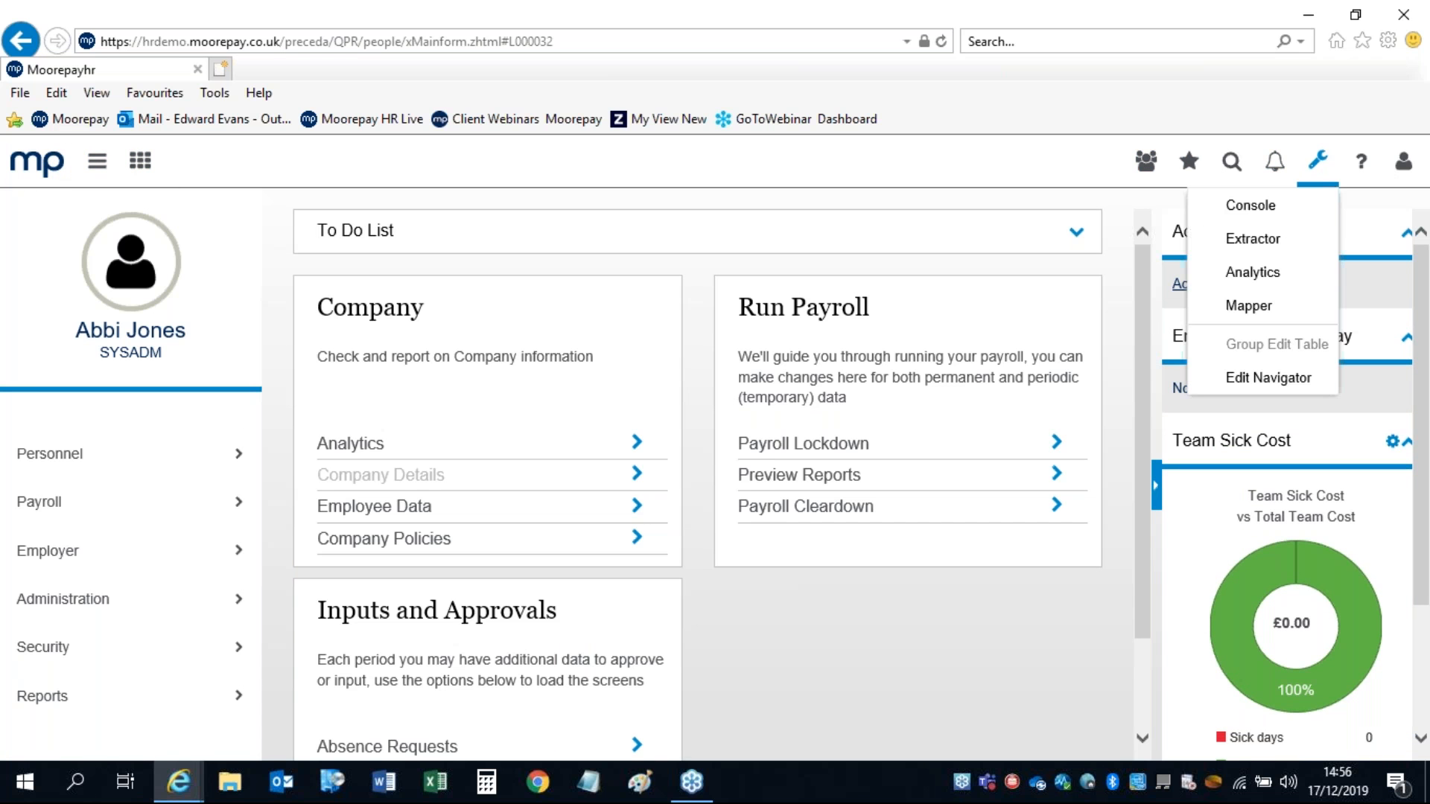
click(1255, 244)
mouse_move(178, 782)
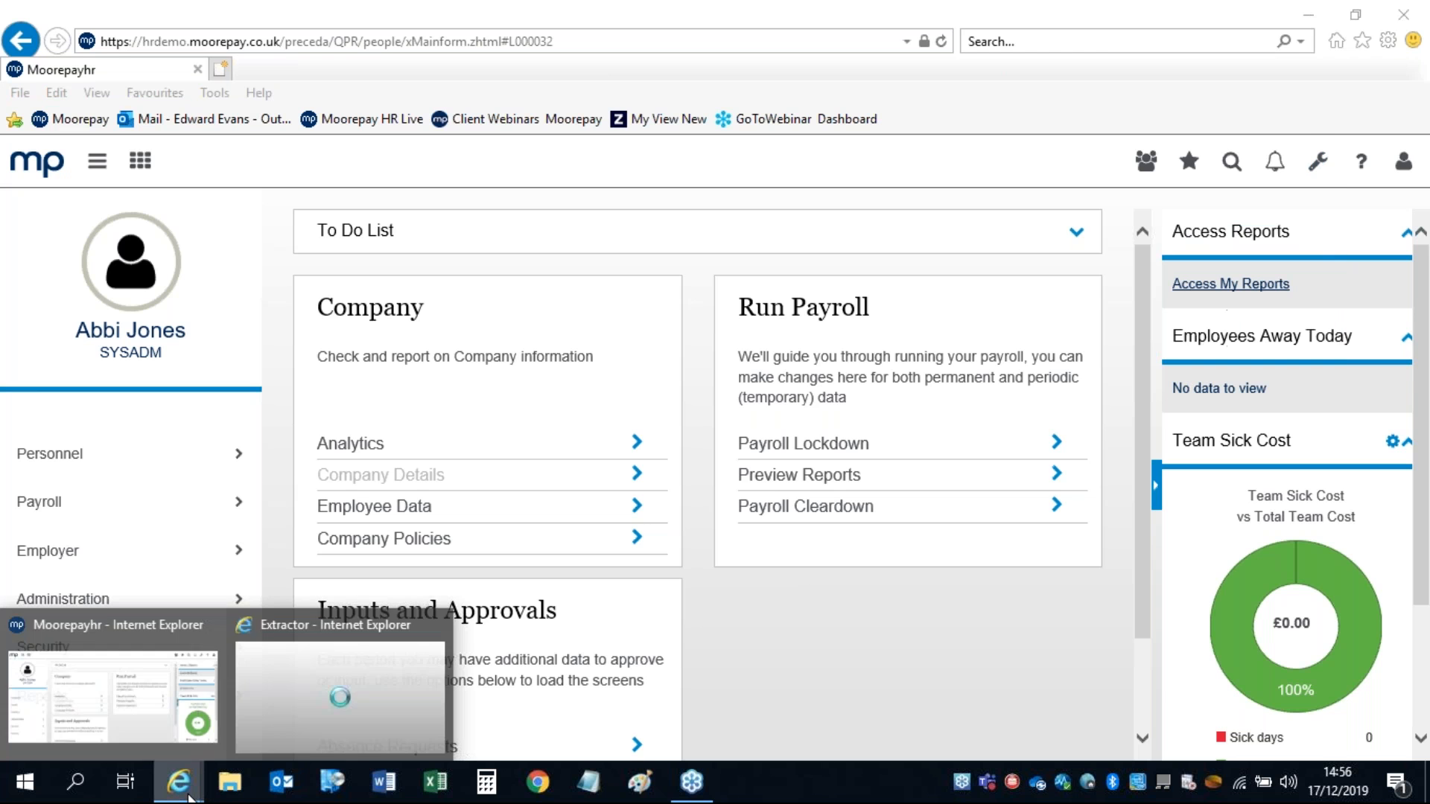
click(296, 703)
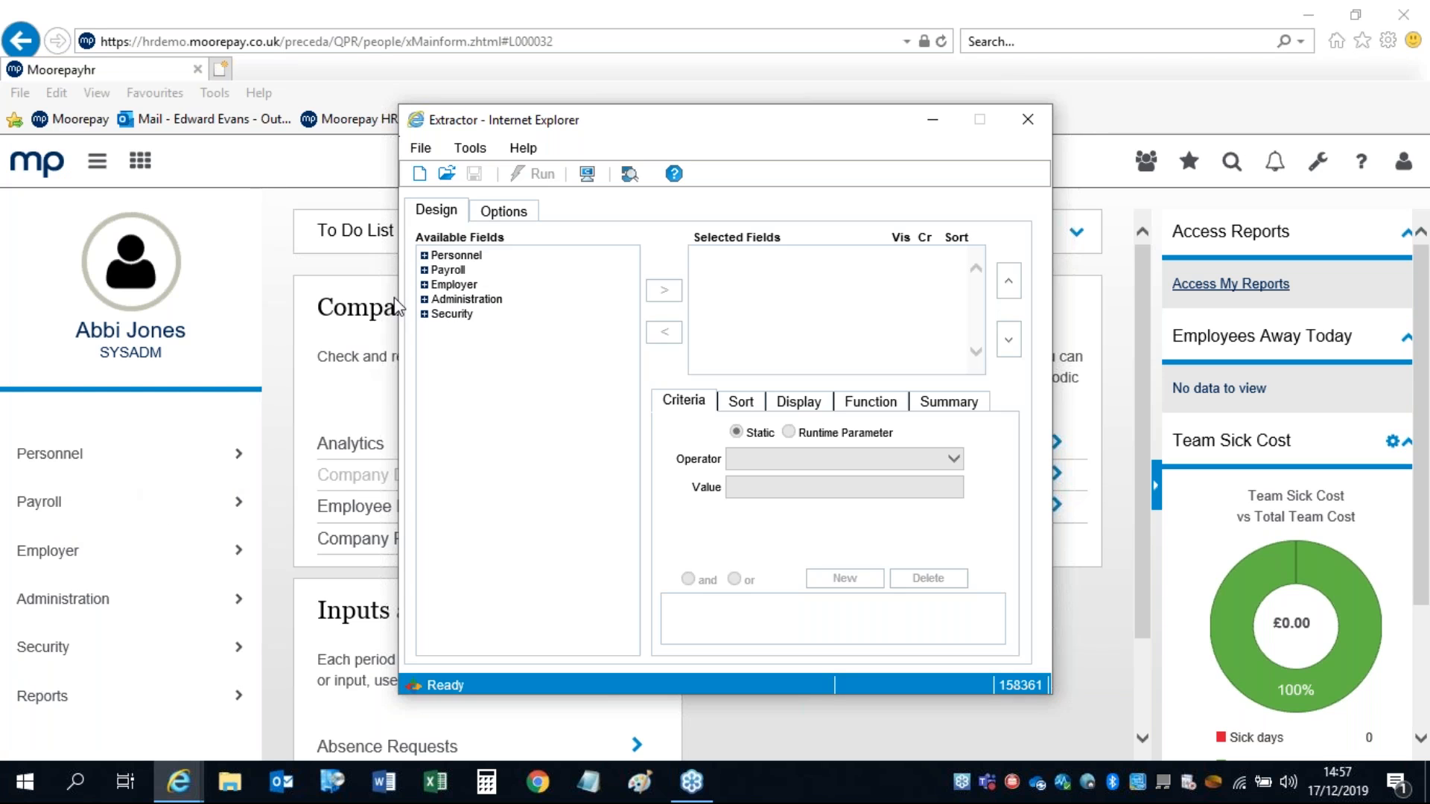
Step: Add ID Number, Surname, First Forename, Date of Birth and Hire Date from Personnel > Base Details > Basic Data
click(426, 257)
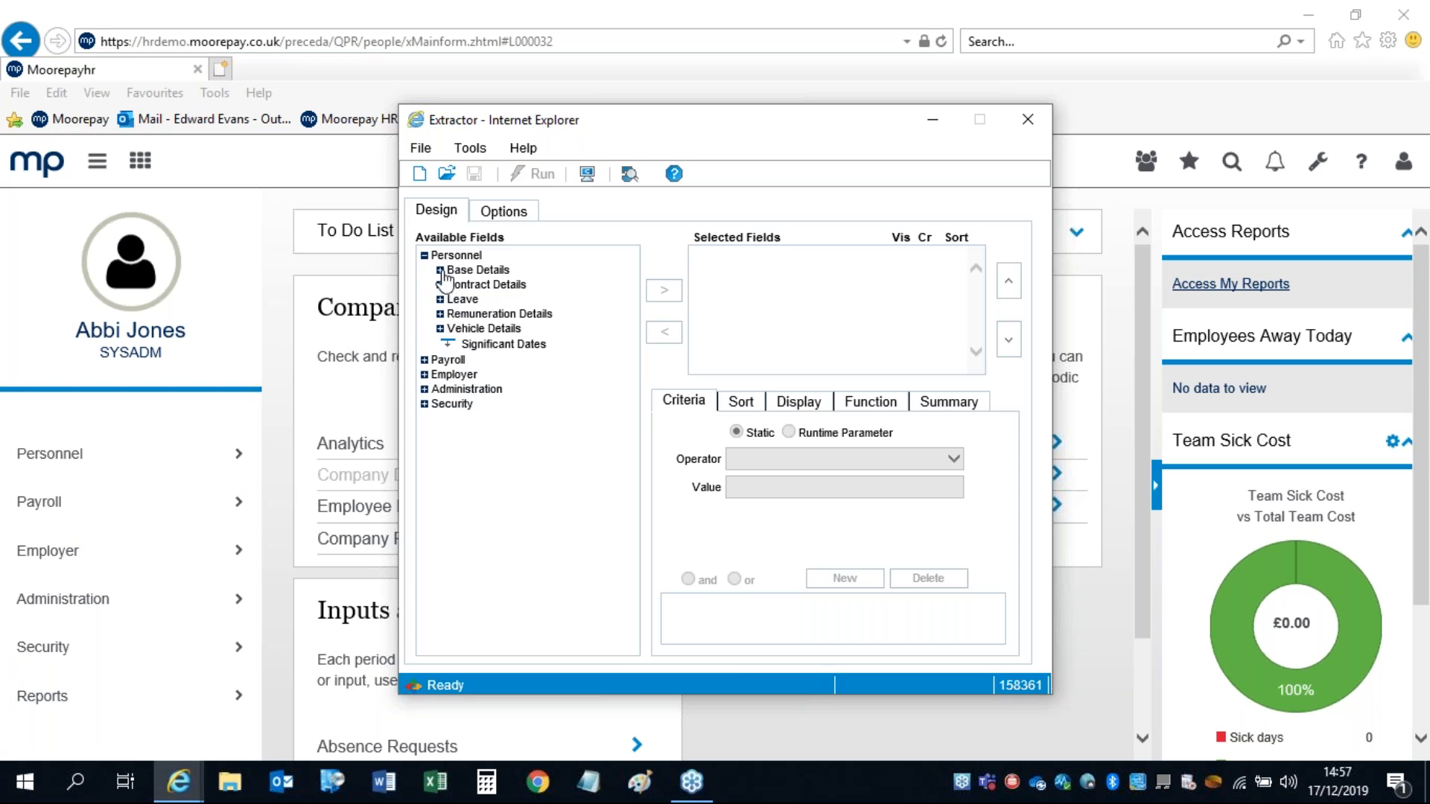
double_click(455, 271)
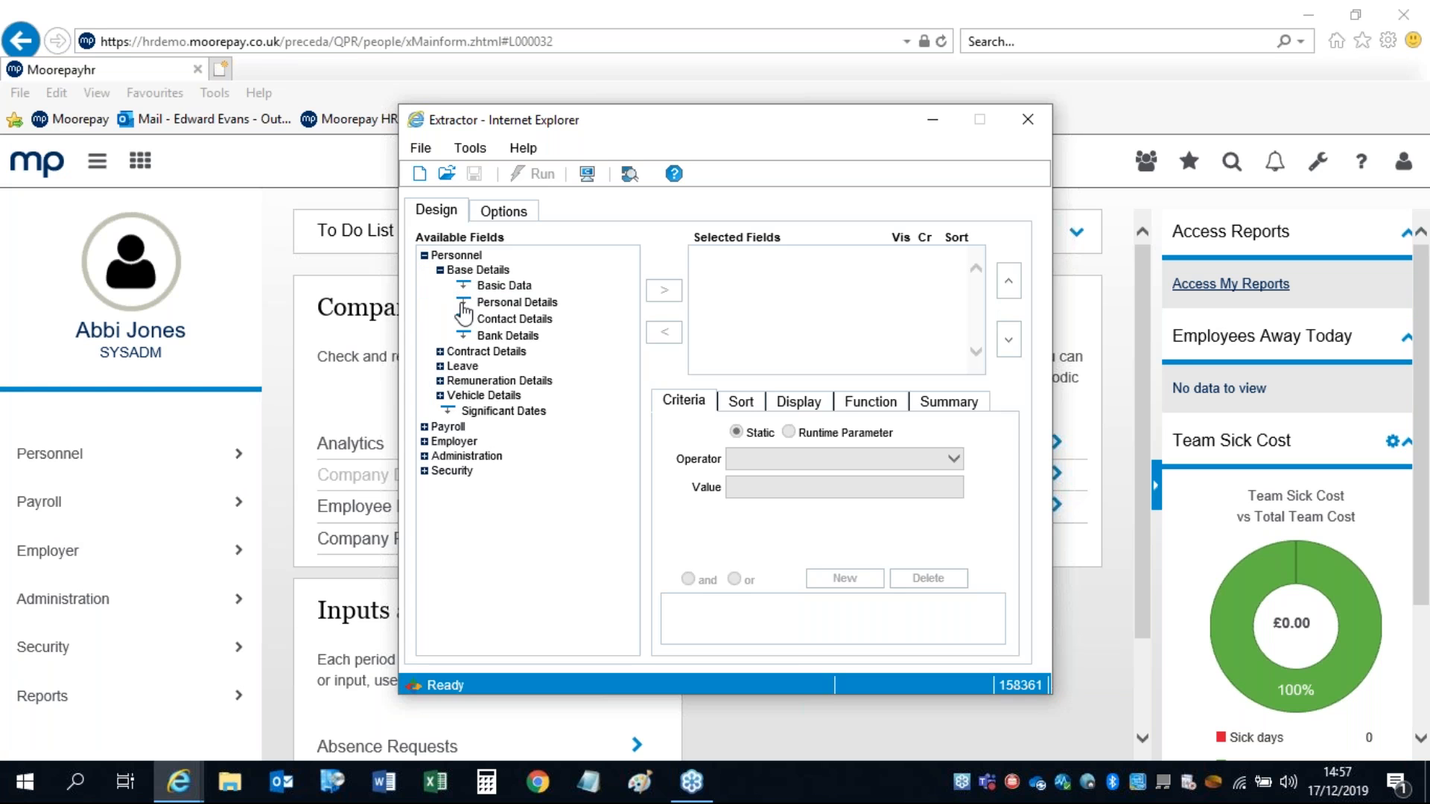
double_click(488, 288)
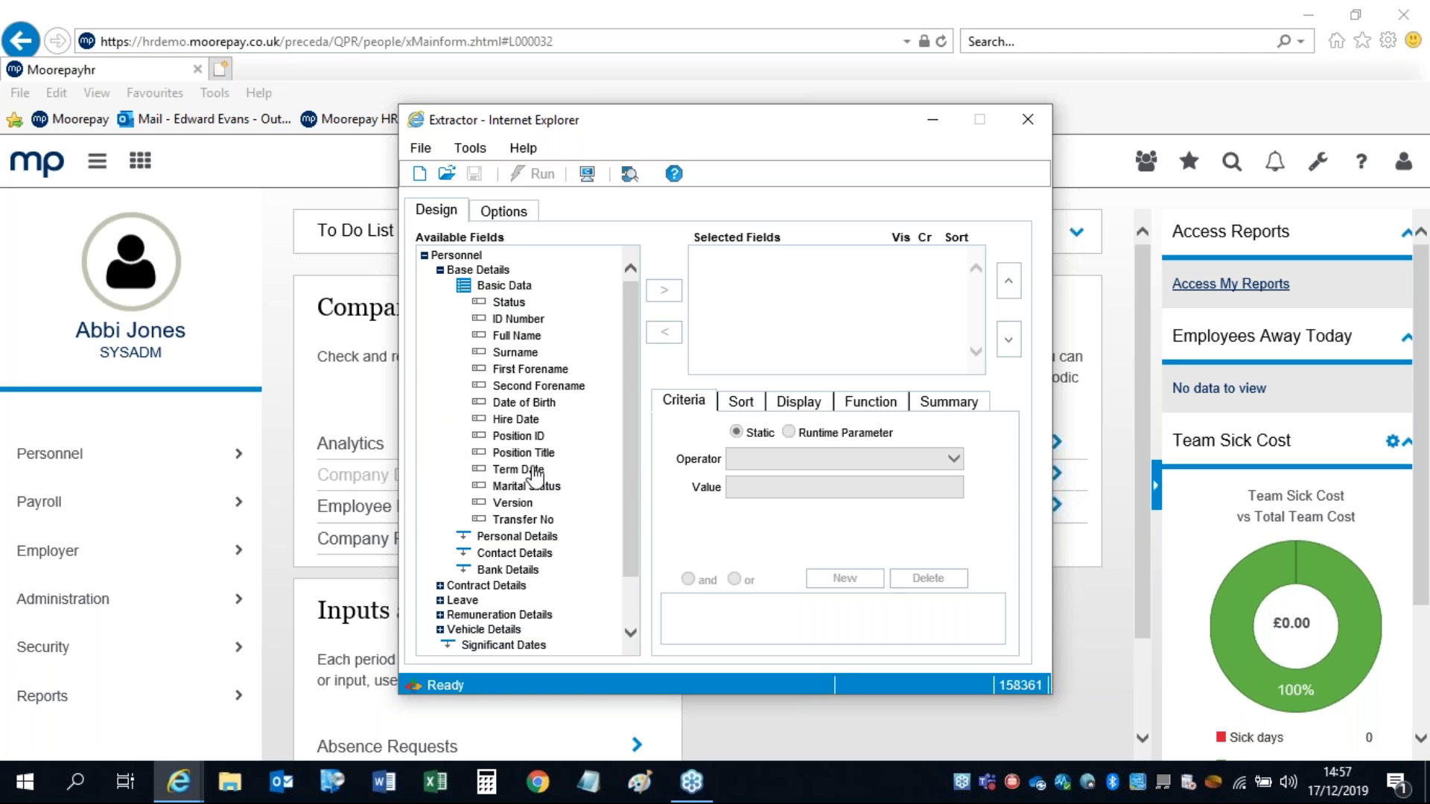
click(508, 321)
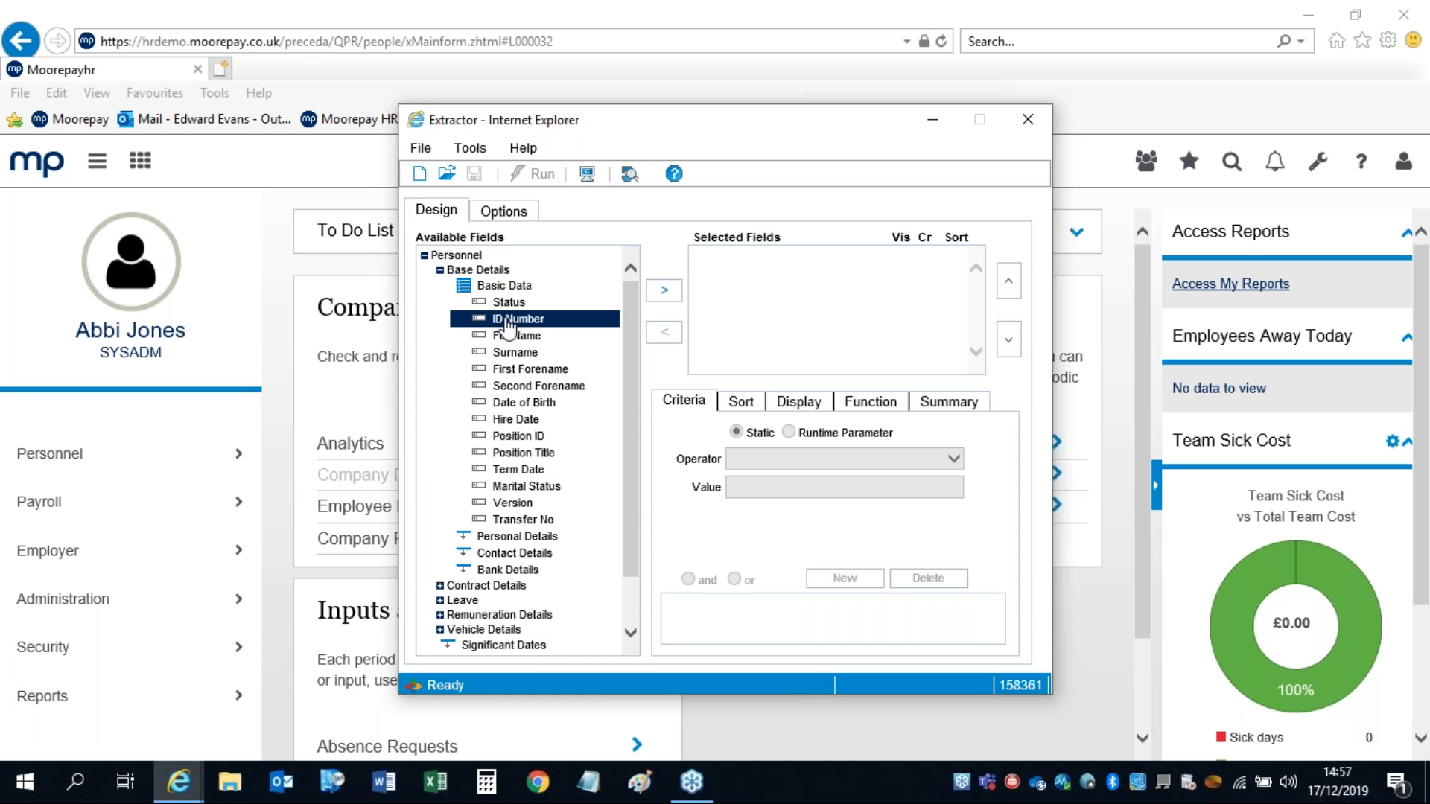
click(660, 294)
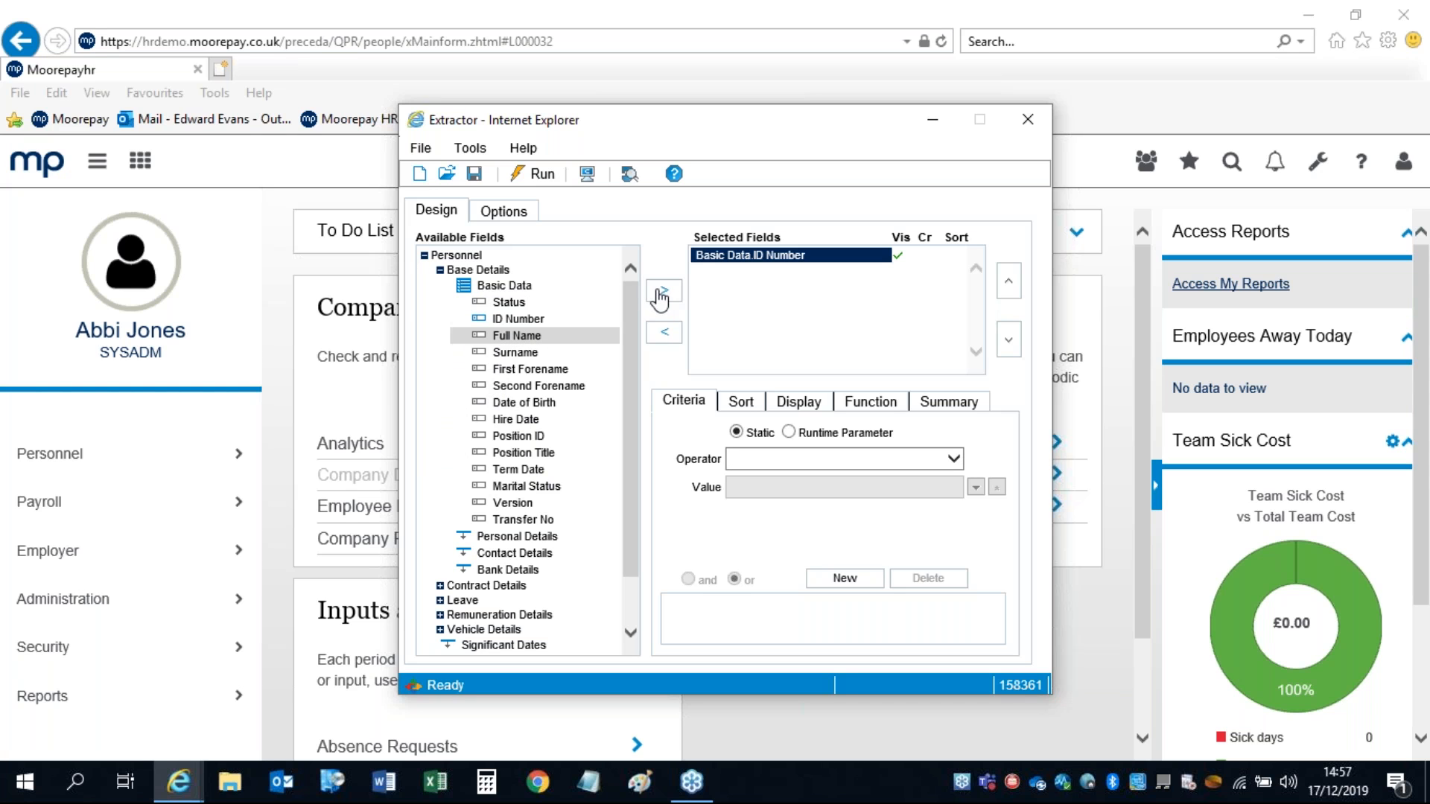
double_click(510, 354)
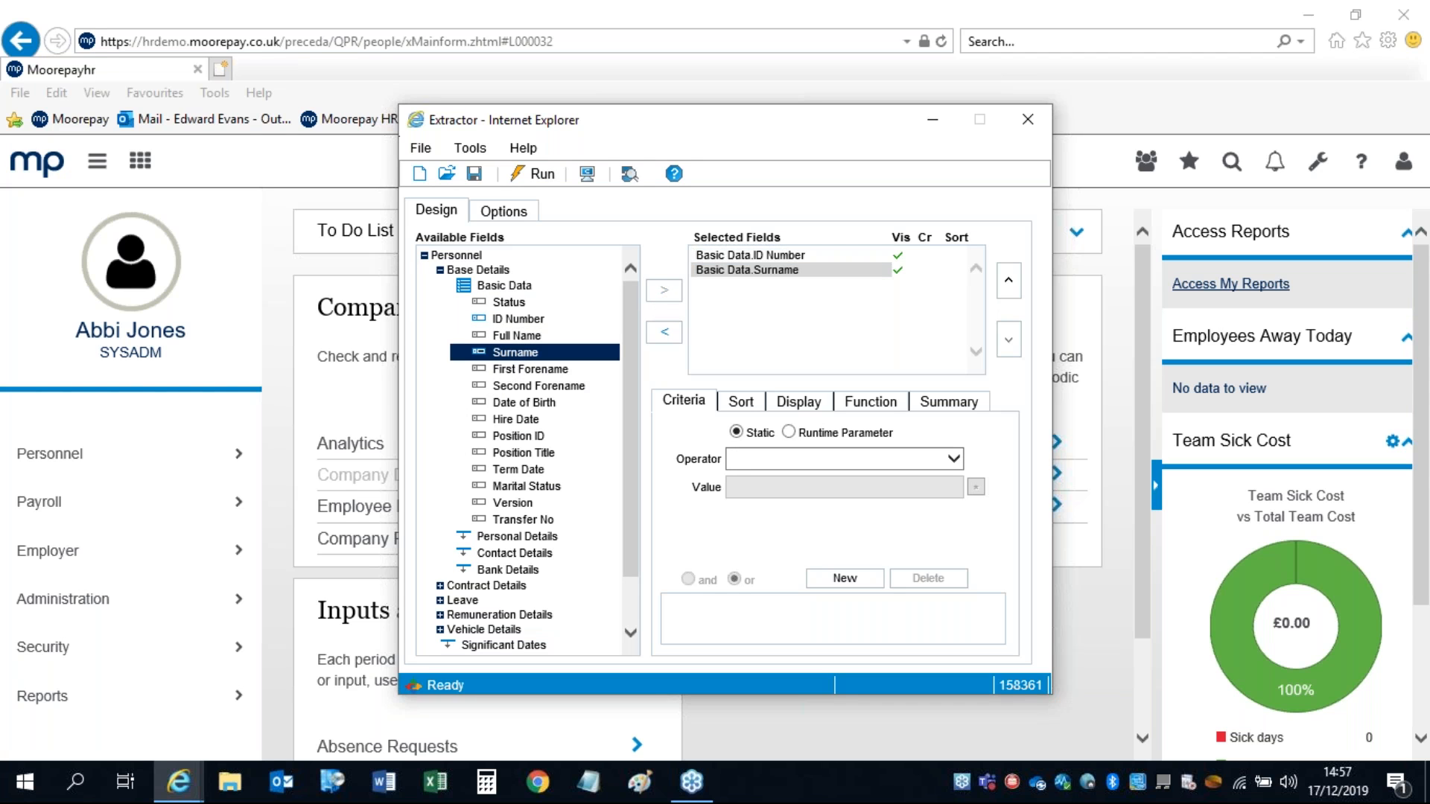
double_click(507, 371)
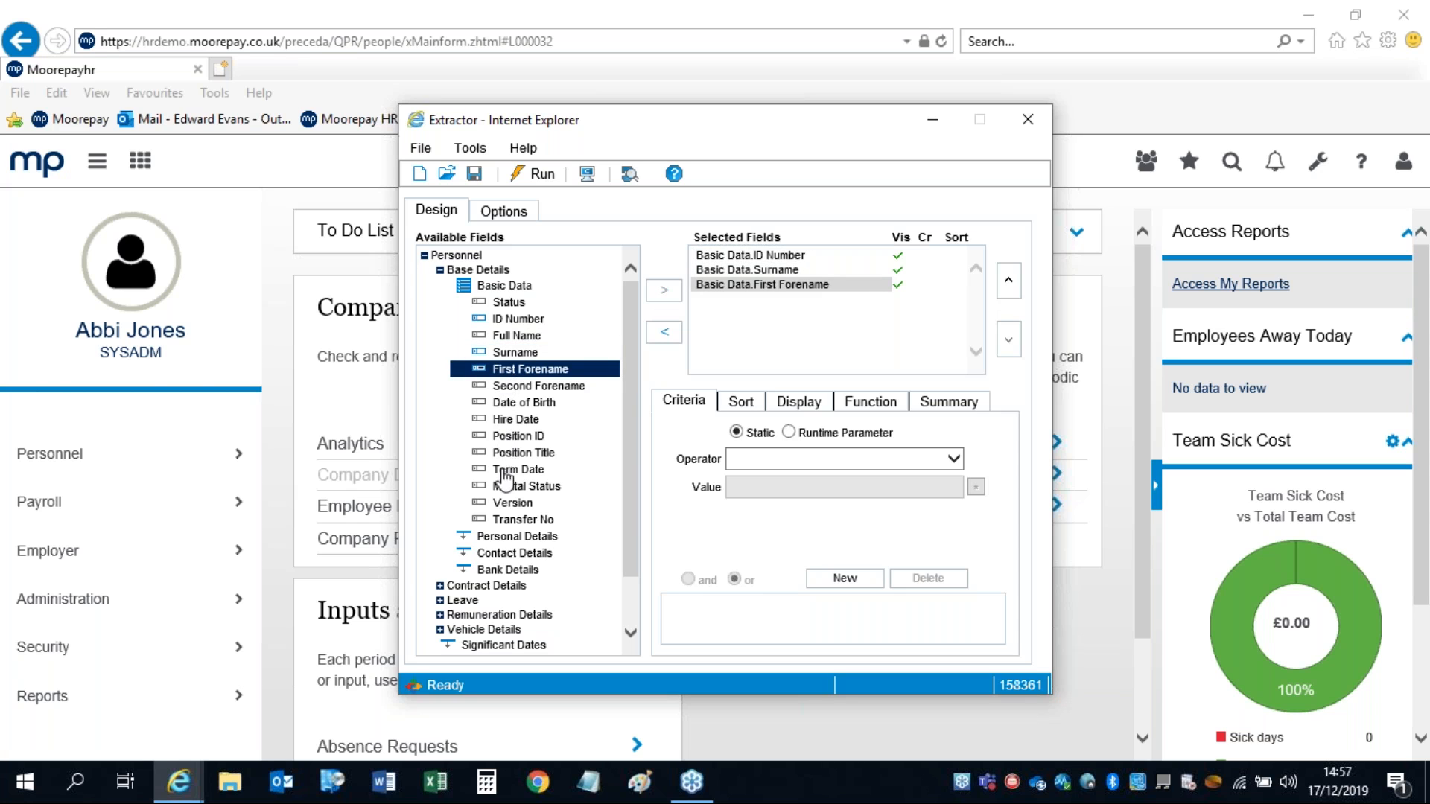
double_click(512, 402)
double_click(514, 419)
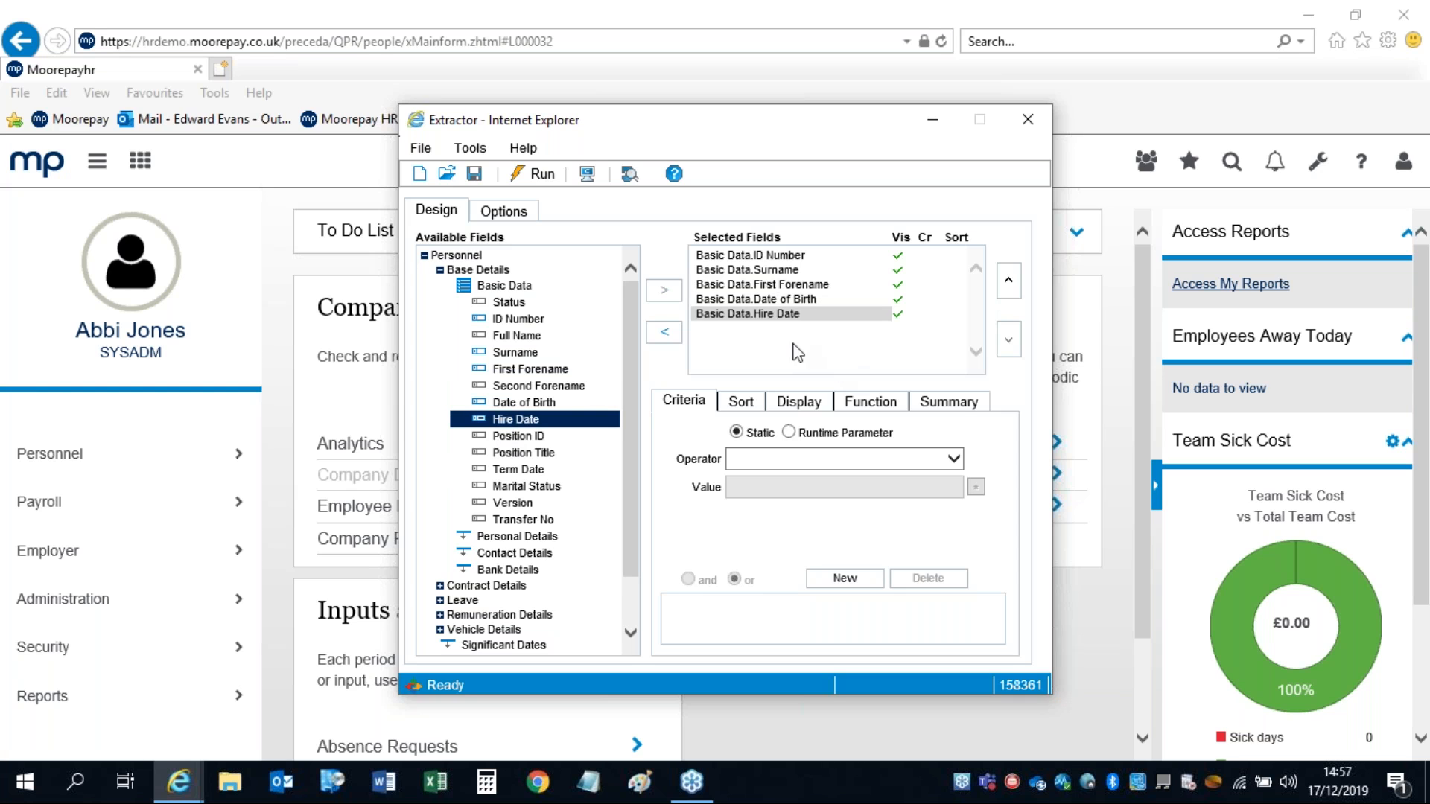
Step: Move First Forename above Surname, remove Hire Date, and view the Excel output options
click(767, 286)
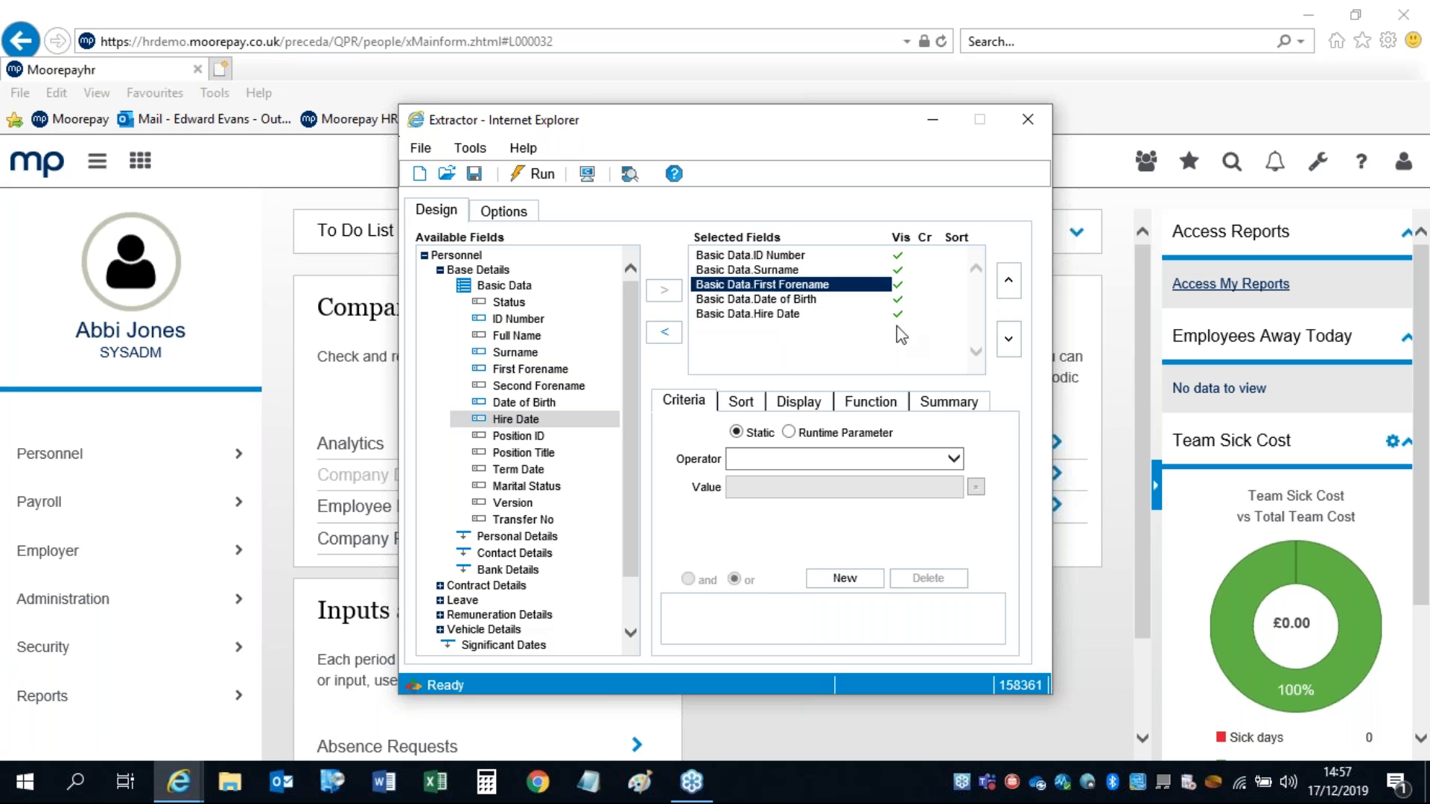
click(1009, 281)
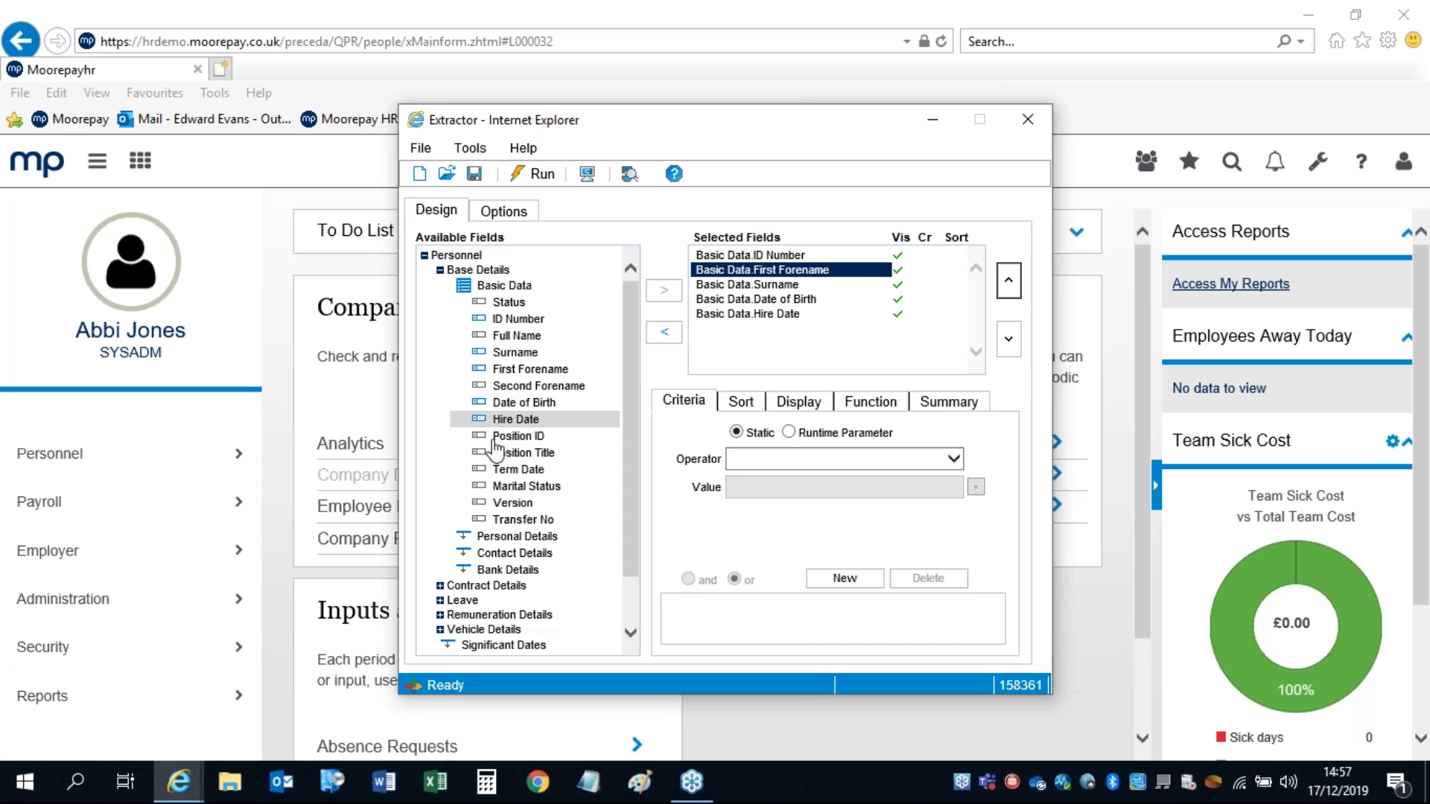
click(736, 314)
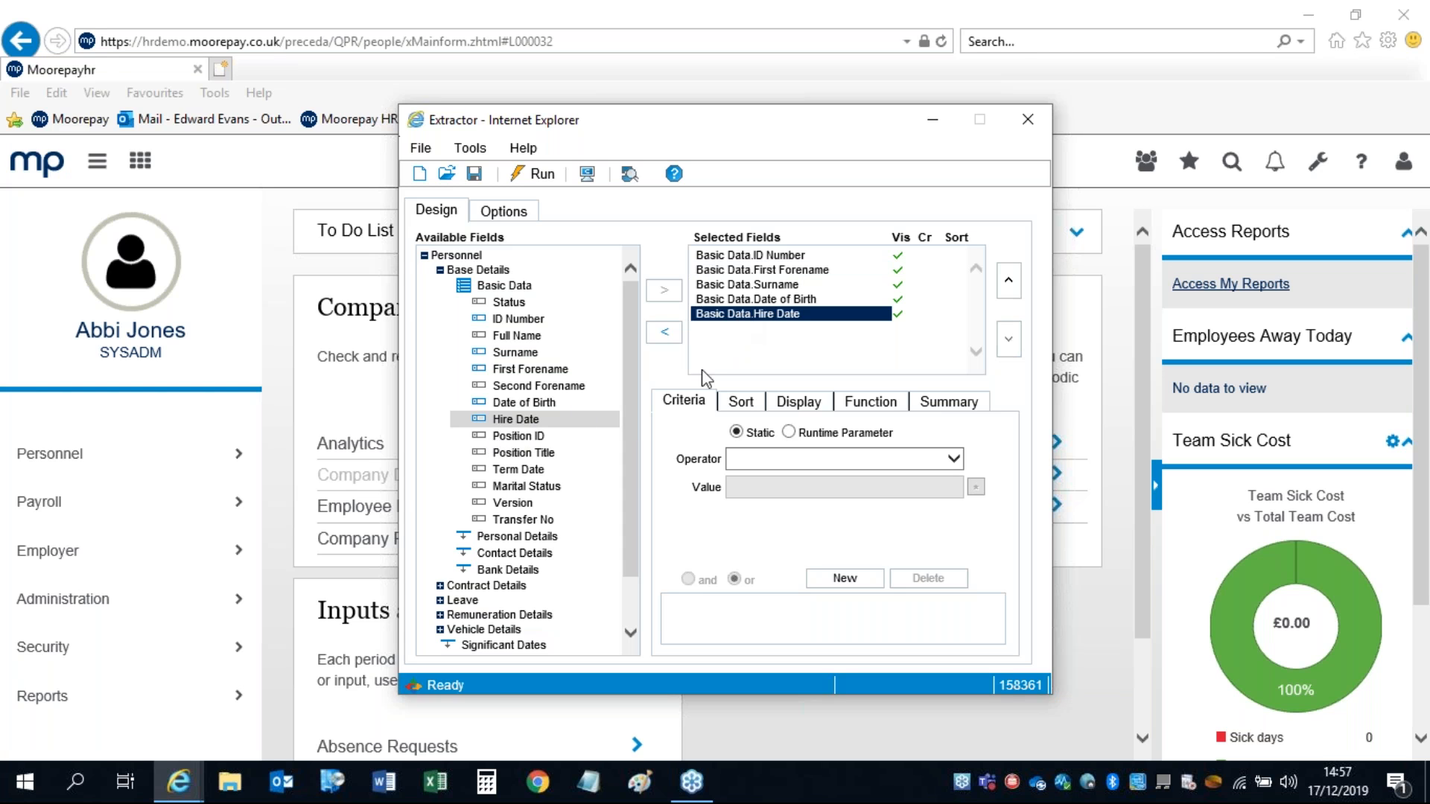
click(663, 335)
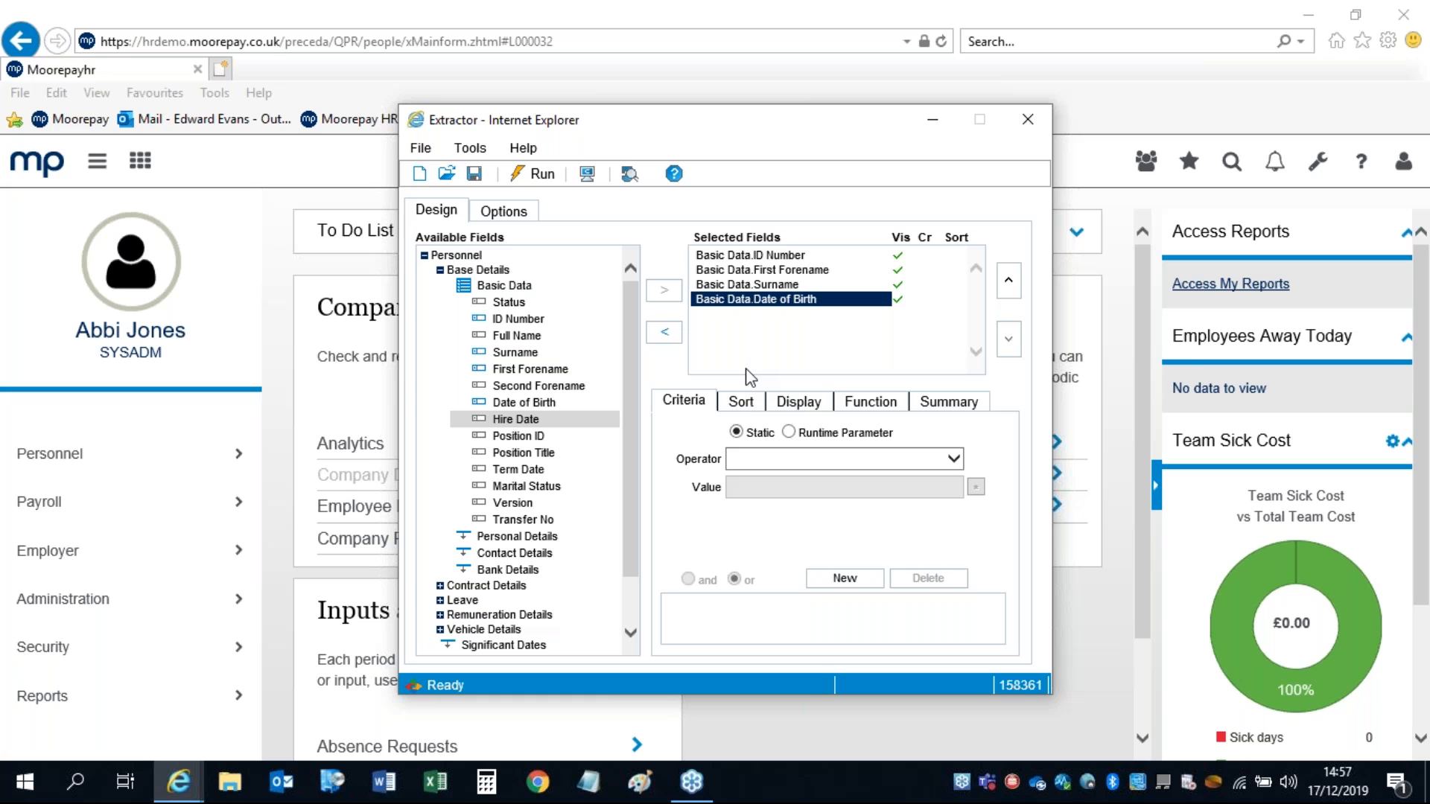
click(491, 214)
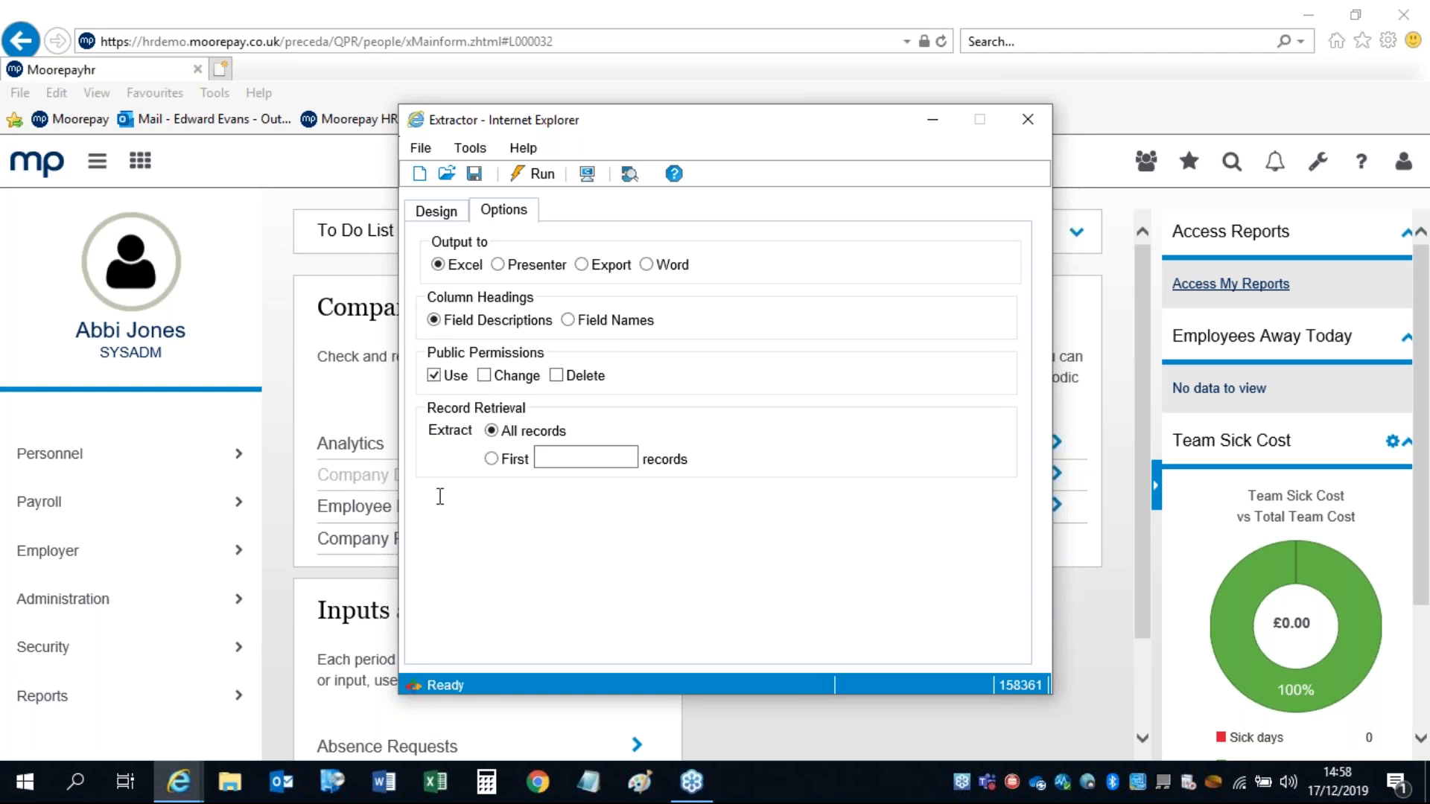
Step: Toggle the Use, Change and Delete public permission checkboxes, then return to Design view
click(435, 375)
click(434, 375)
click(485, 376)
click(557, 377)
click(556, 376)
click(433, 376)
click(435, 376)
click(438, 216)
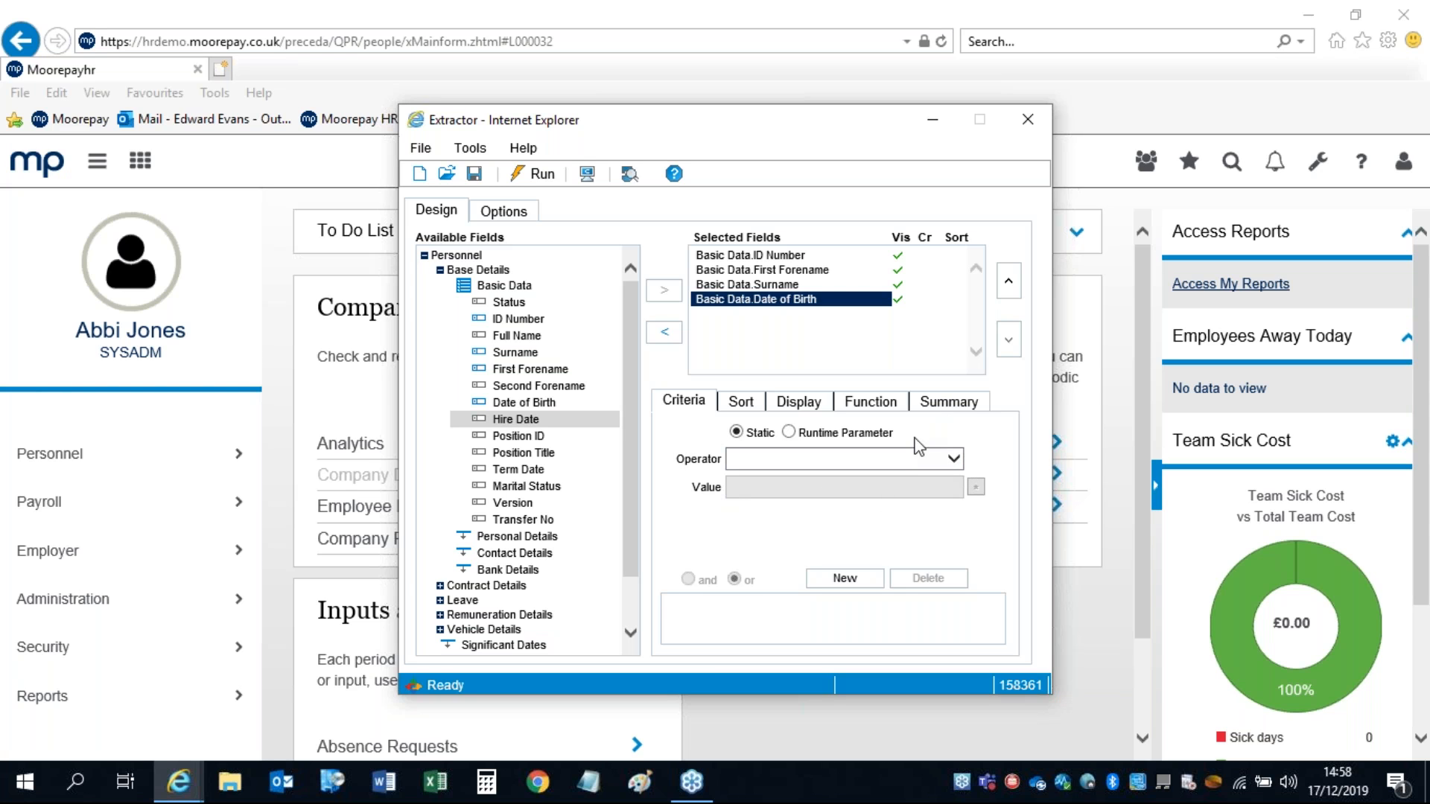
Step: Glance at the criteria operators, then make Date of Birth sort sequence 1
click(954, 459)
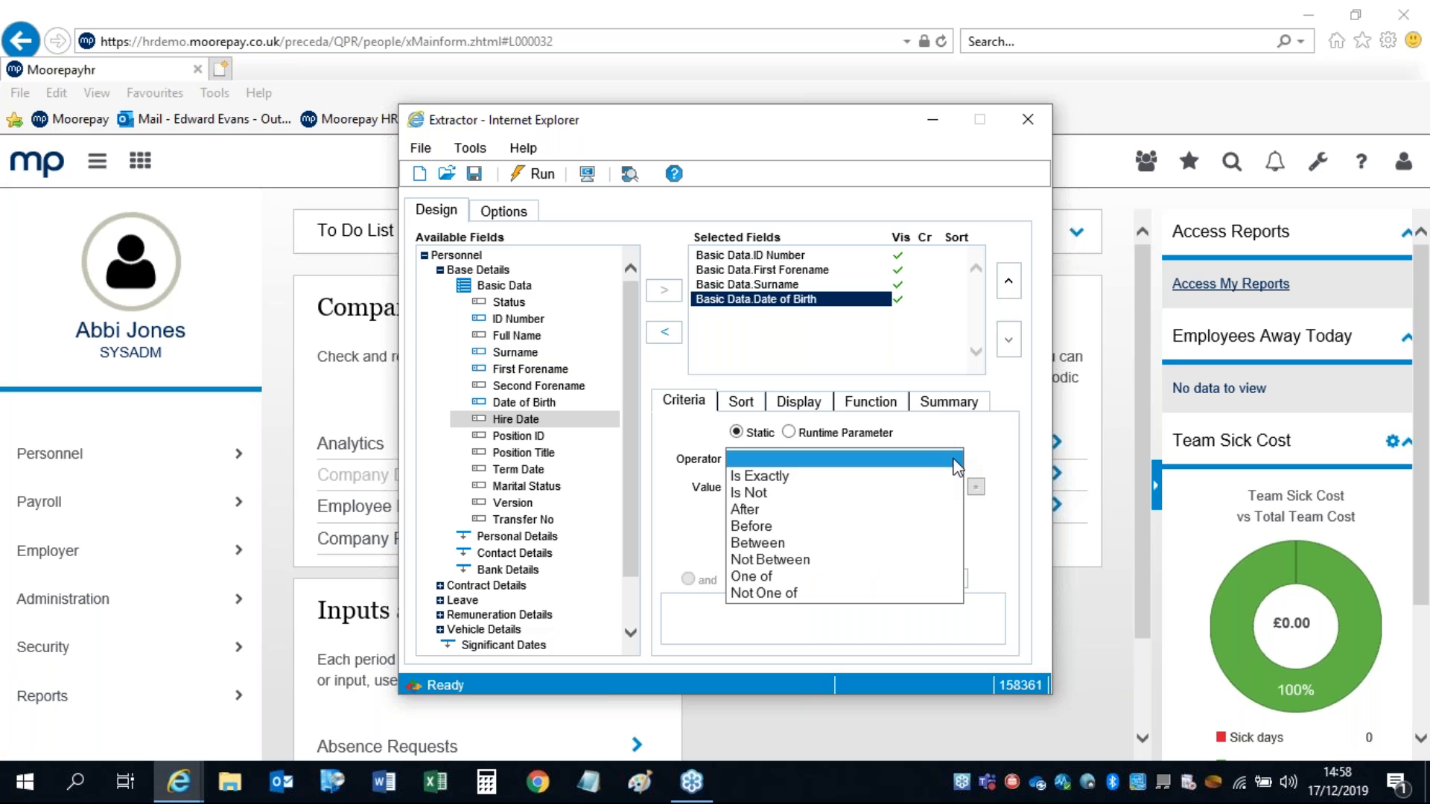
click(883, 444)
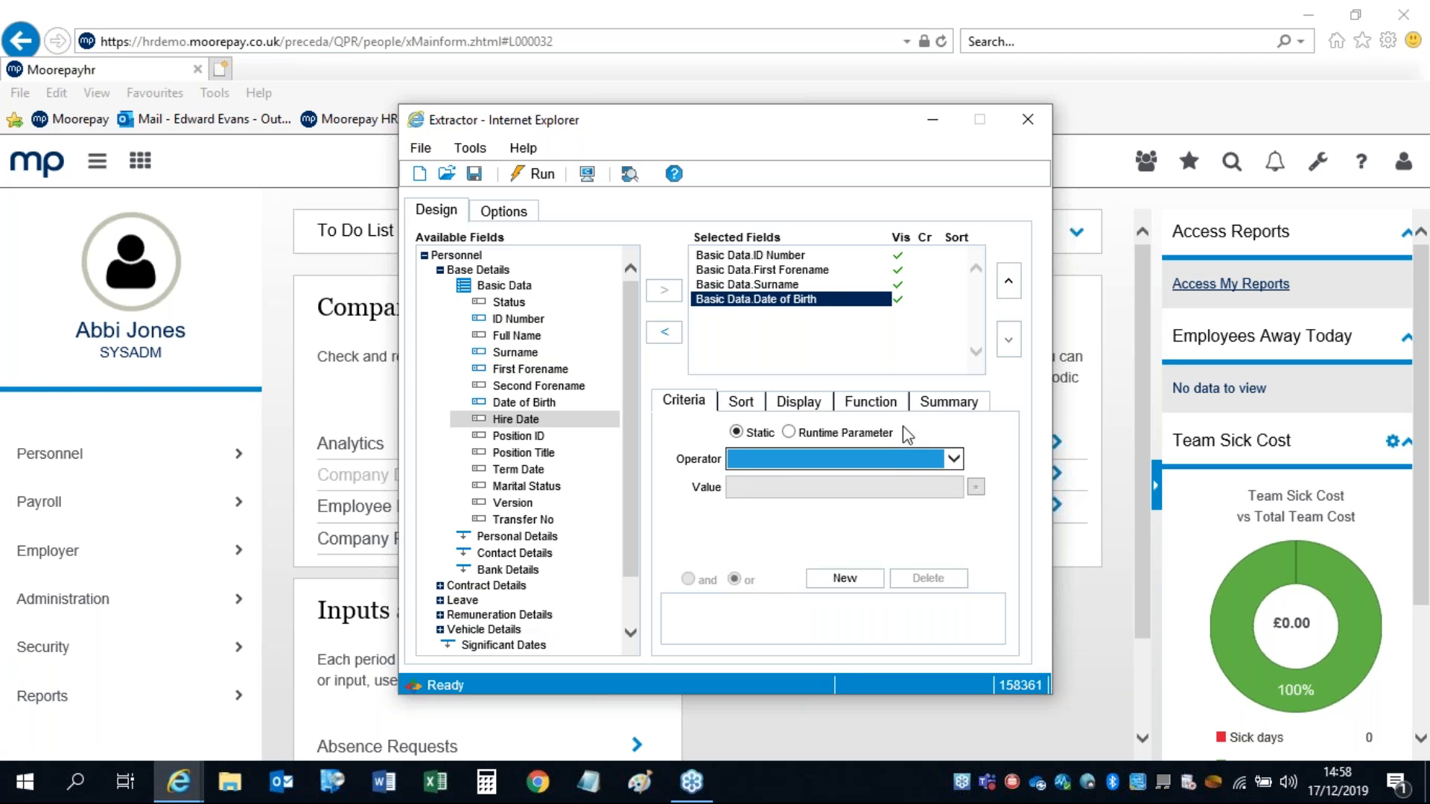
click(744, 403)
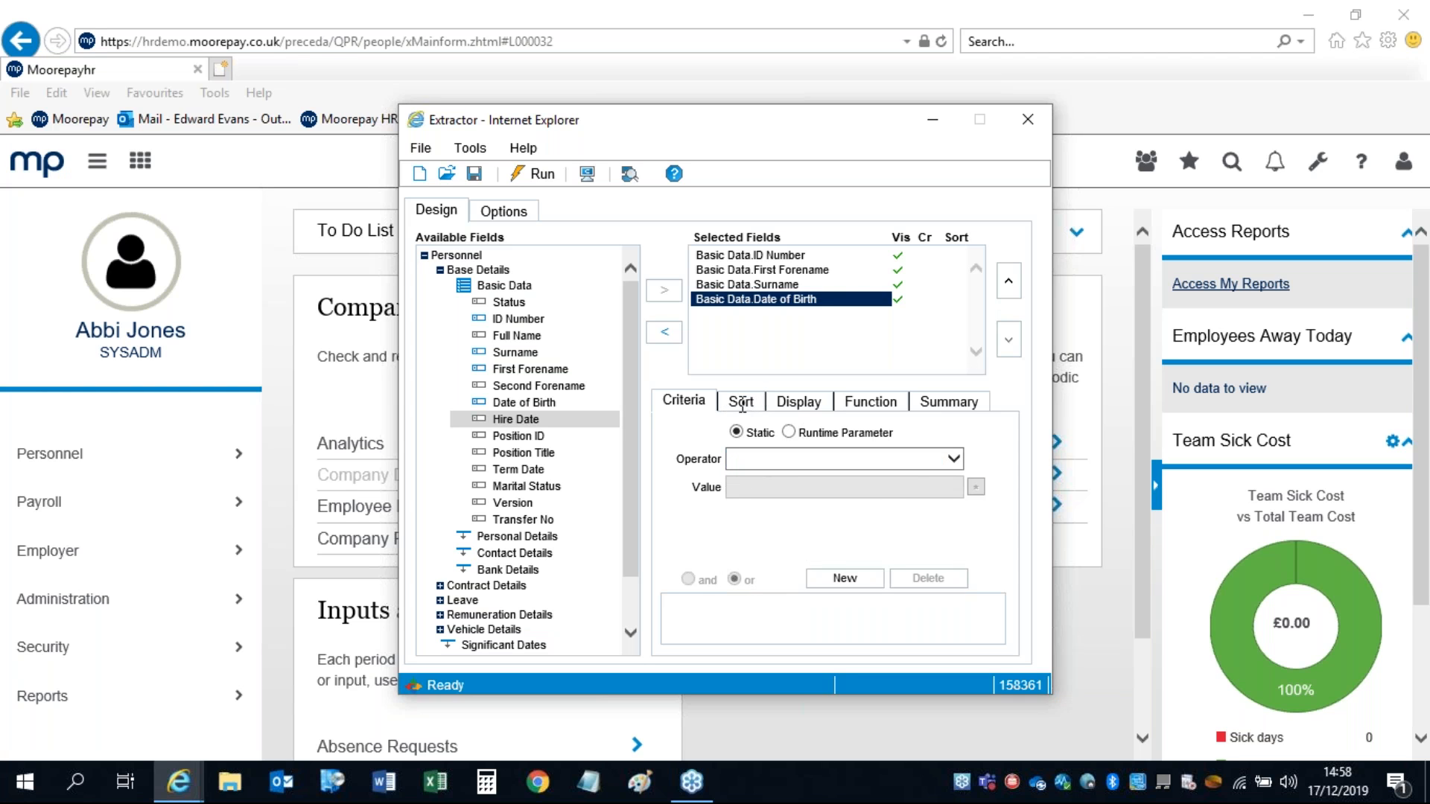
click(796, 432)
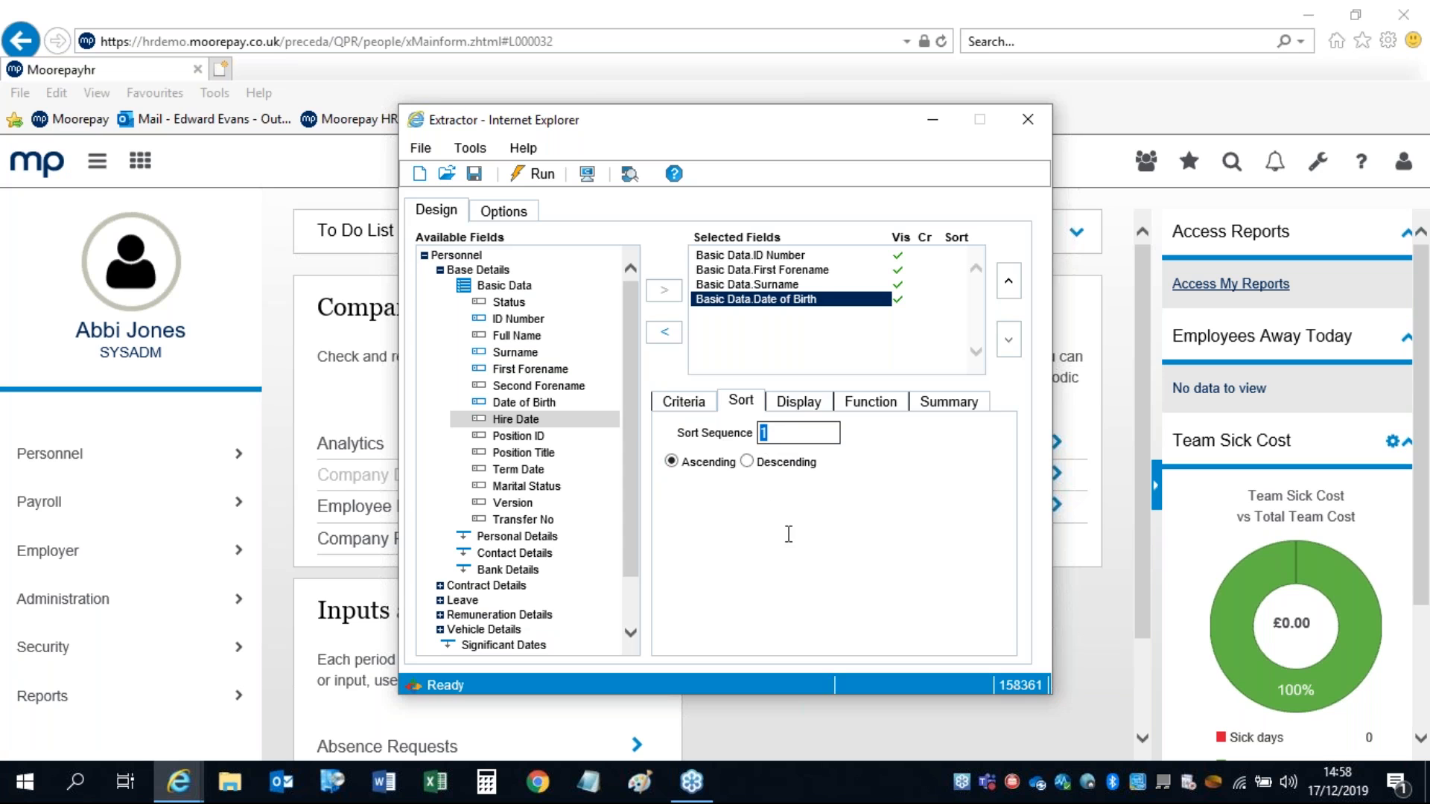
Step: Change the First Forename column label to 'Forename'
click(791, 400)
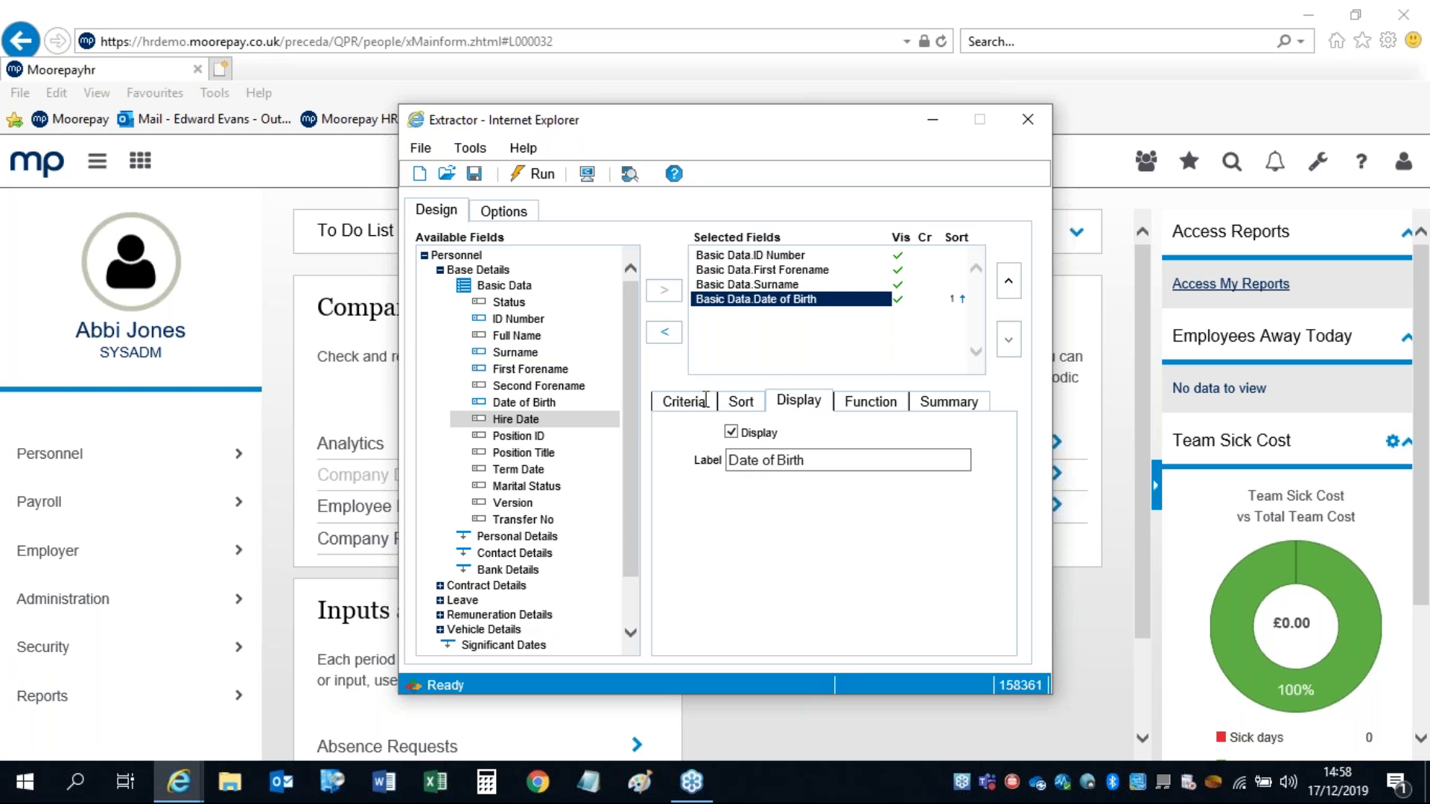
click(754, 269)
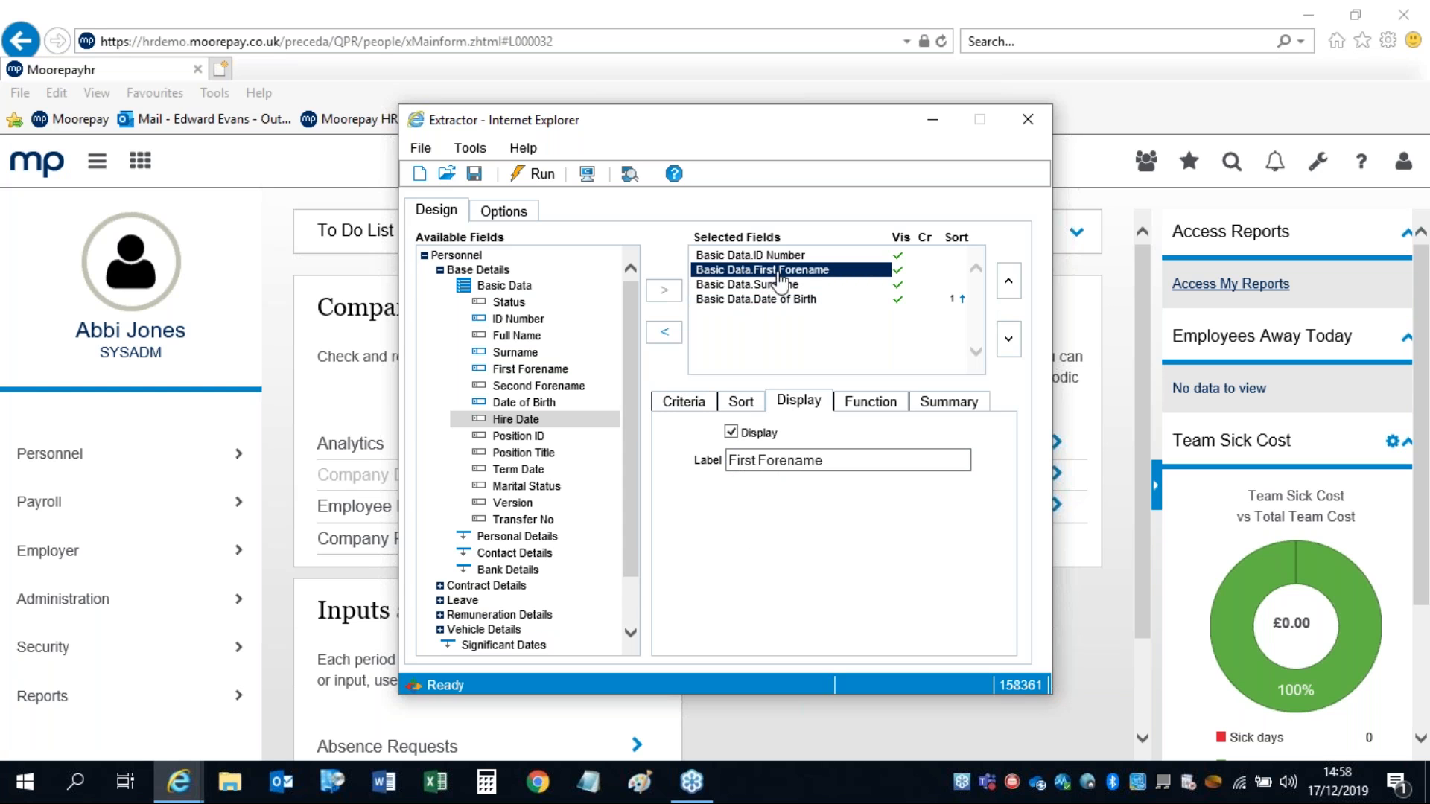
click(837, 460)
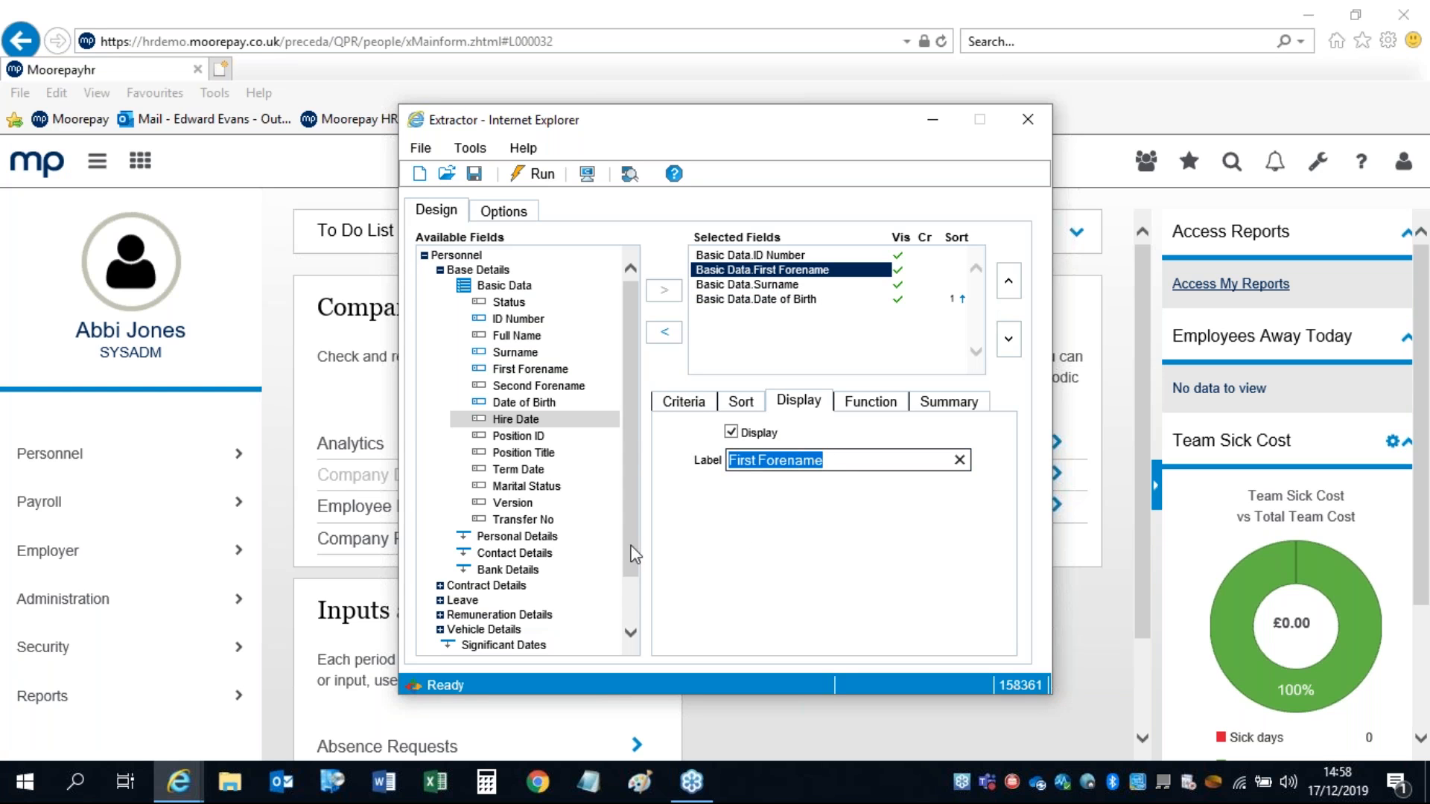
click(756, 460)
key(BackSpace)
key(BackSpace)
key(BackSpace)
key(BackSpace)
key(BackSpace)
key(BackSpace)
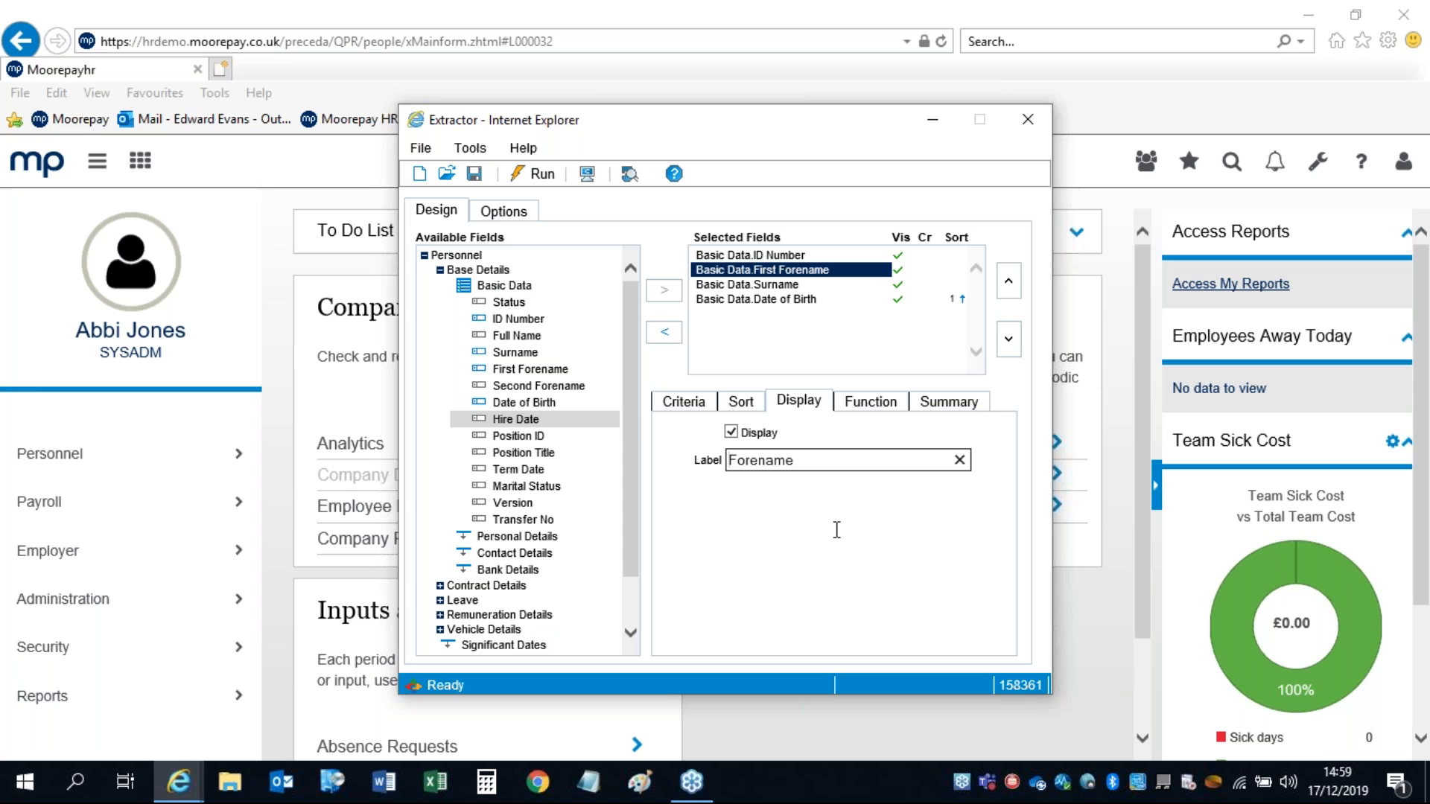
Step: Try clearing the Date of Birth label and dismiss the blank-label error
click(953, 302)
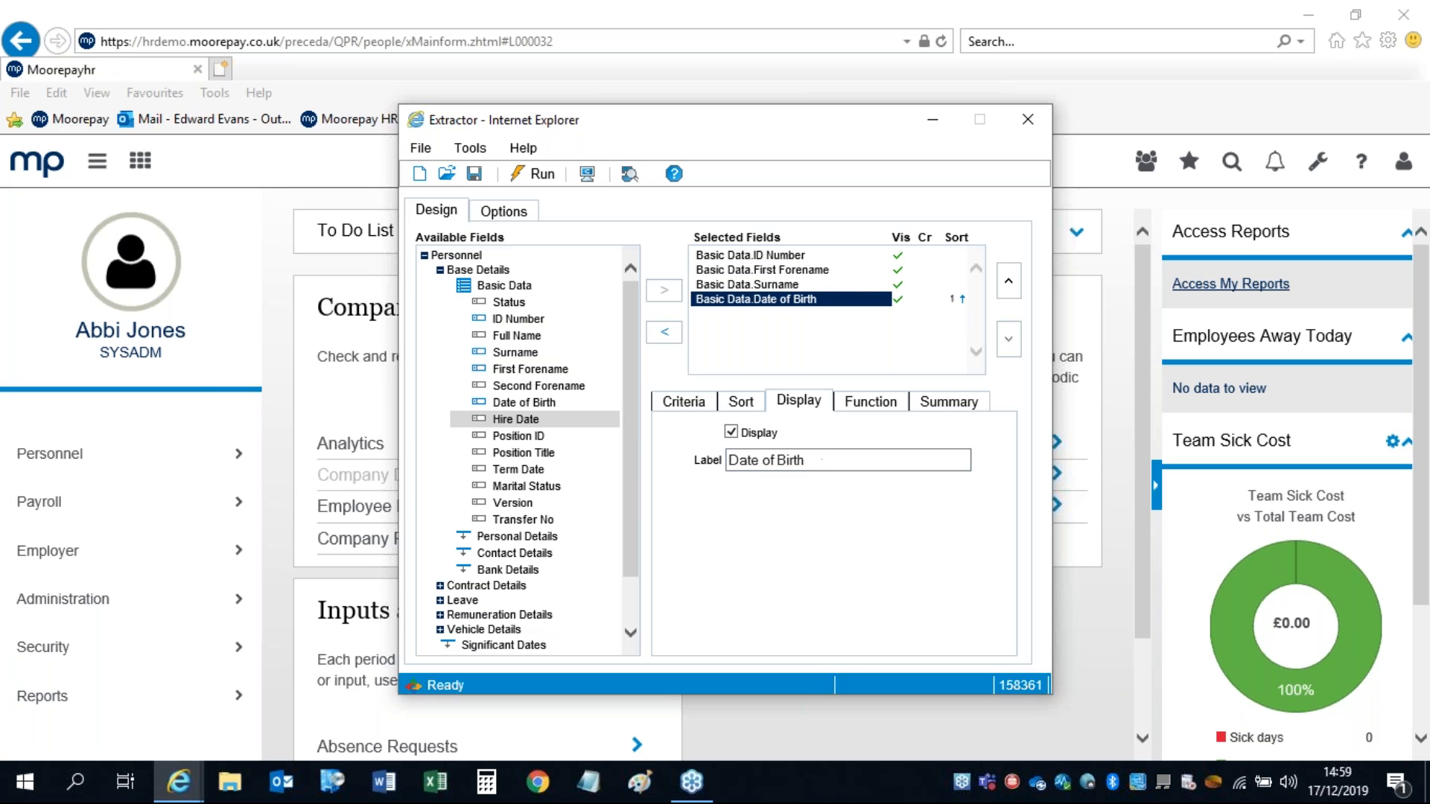
drag(828, 460, 578, 463)
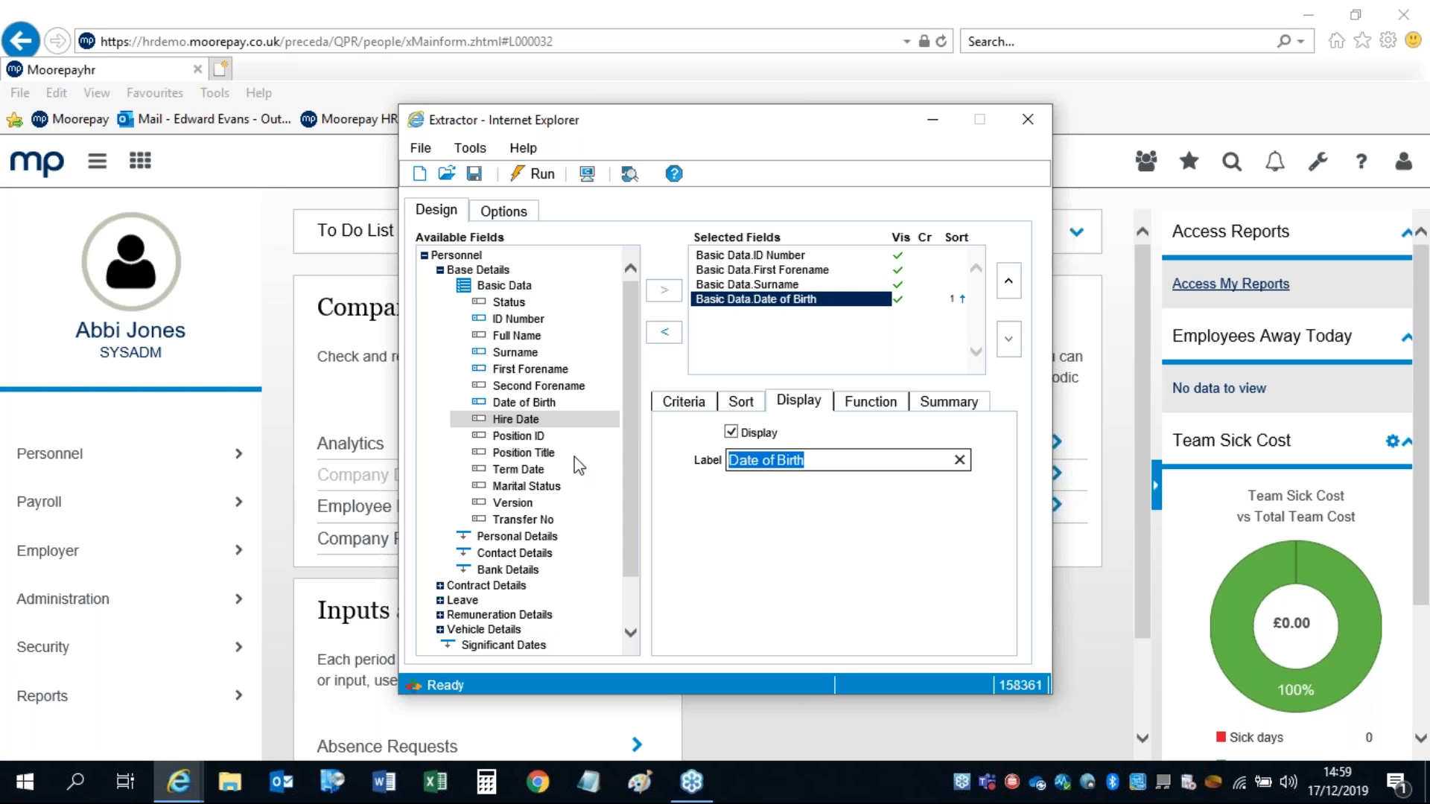
click(960, 459)
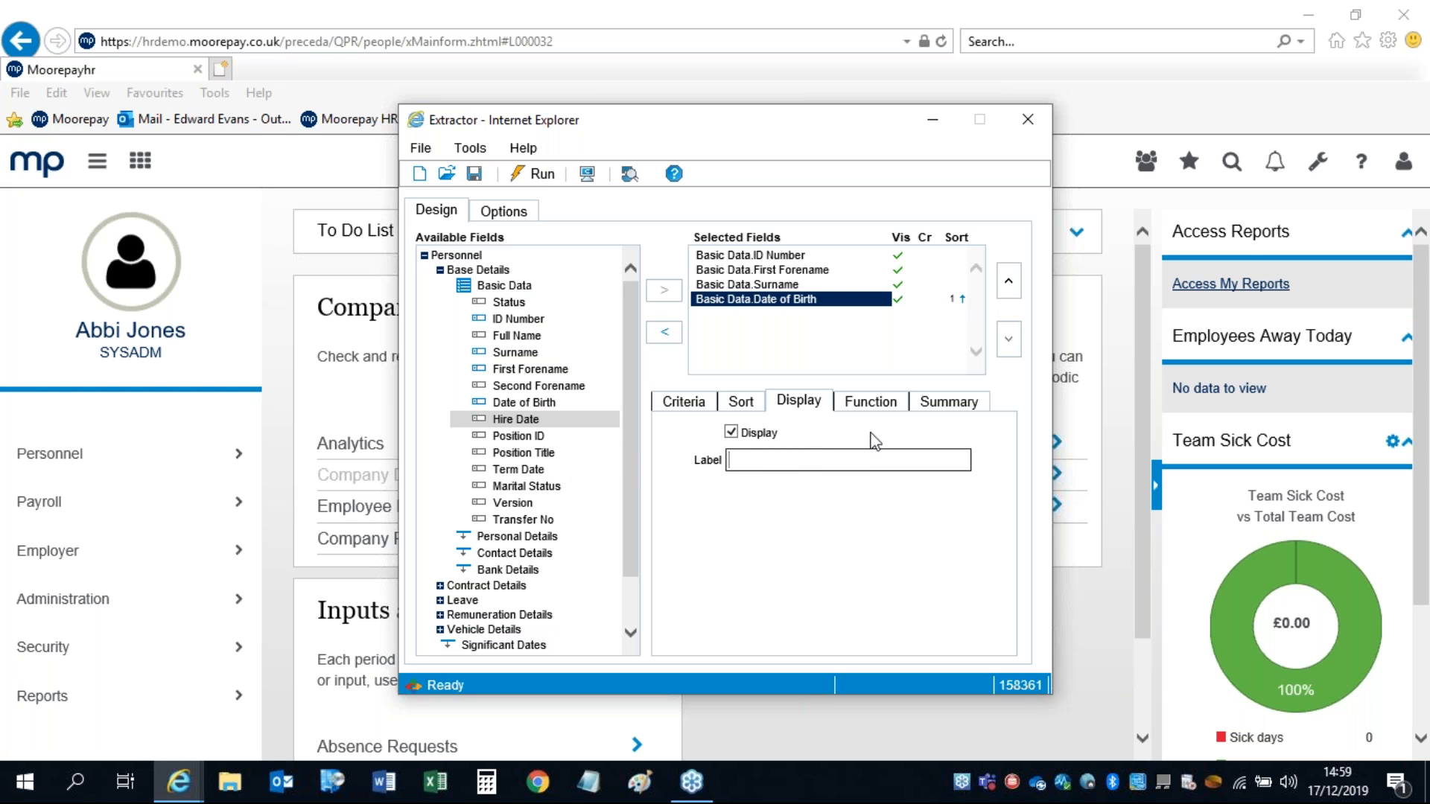
click(729, 432)
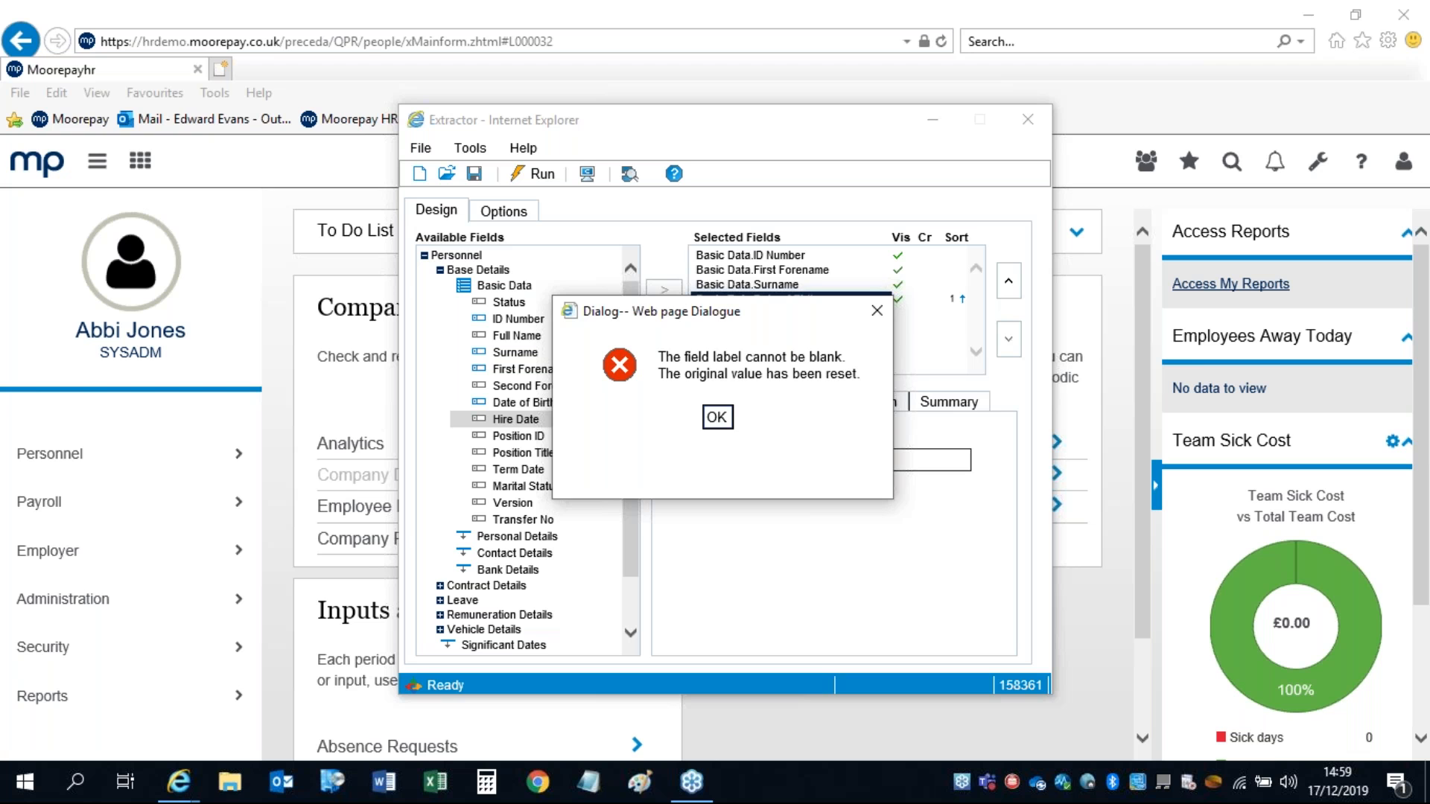
click(716, 418)
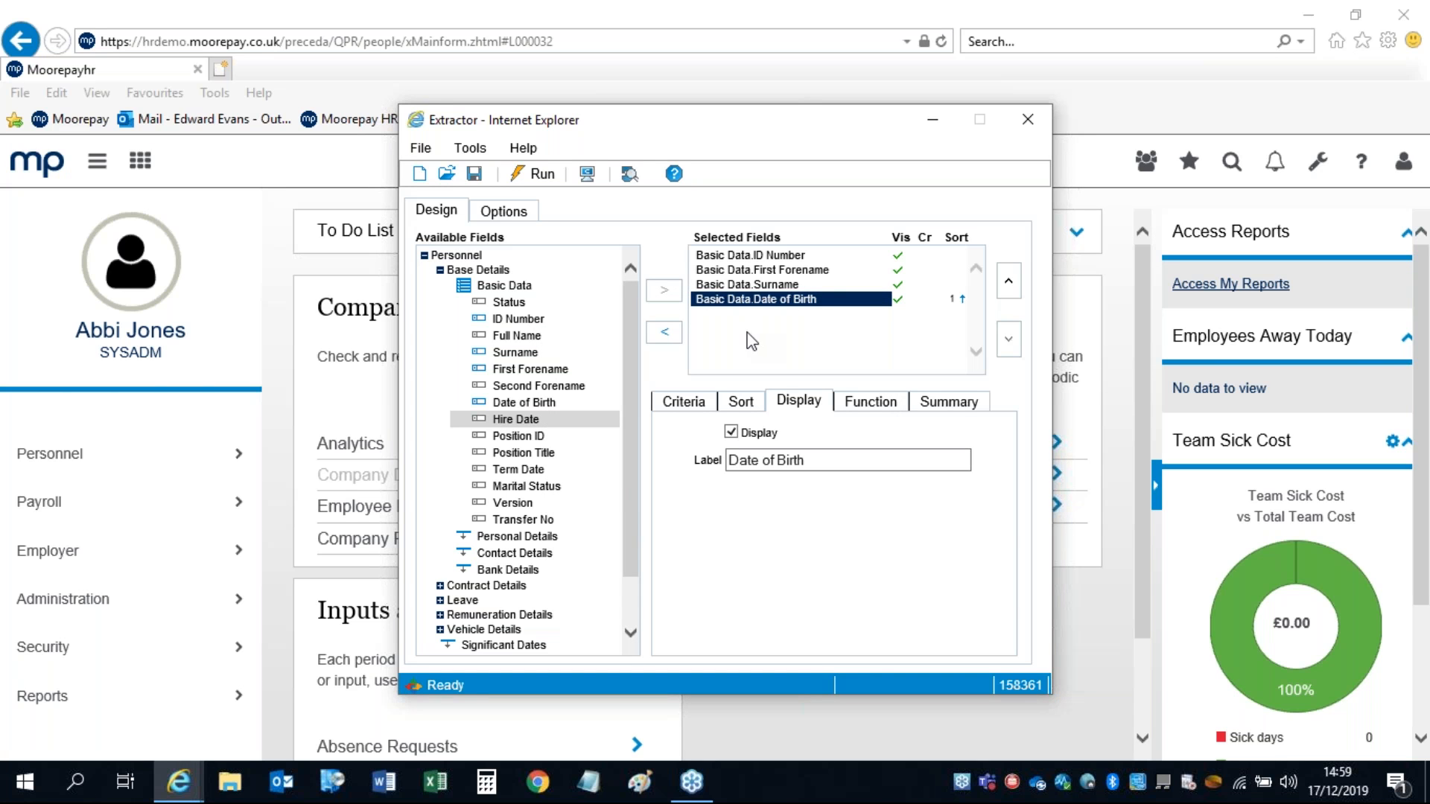
Step: Review the Date of Birth function and summary operator lists, leaving both unset
click(864, 403)
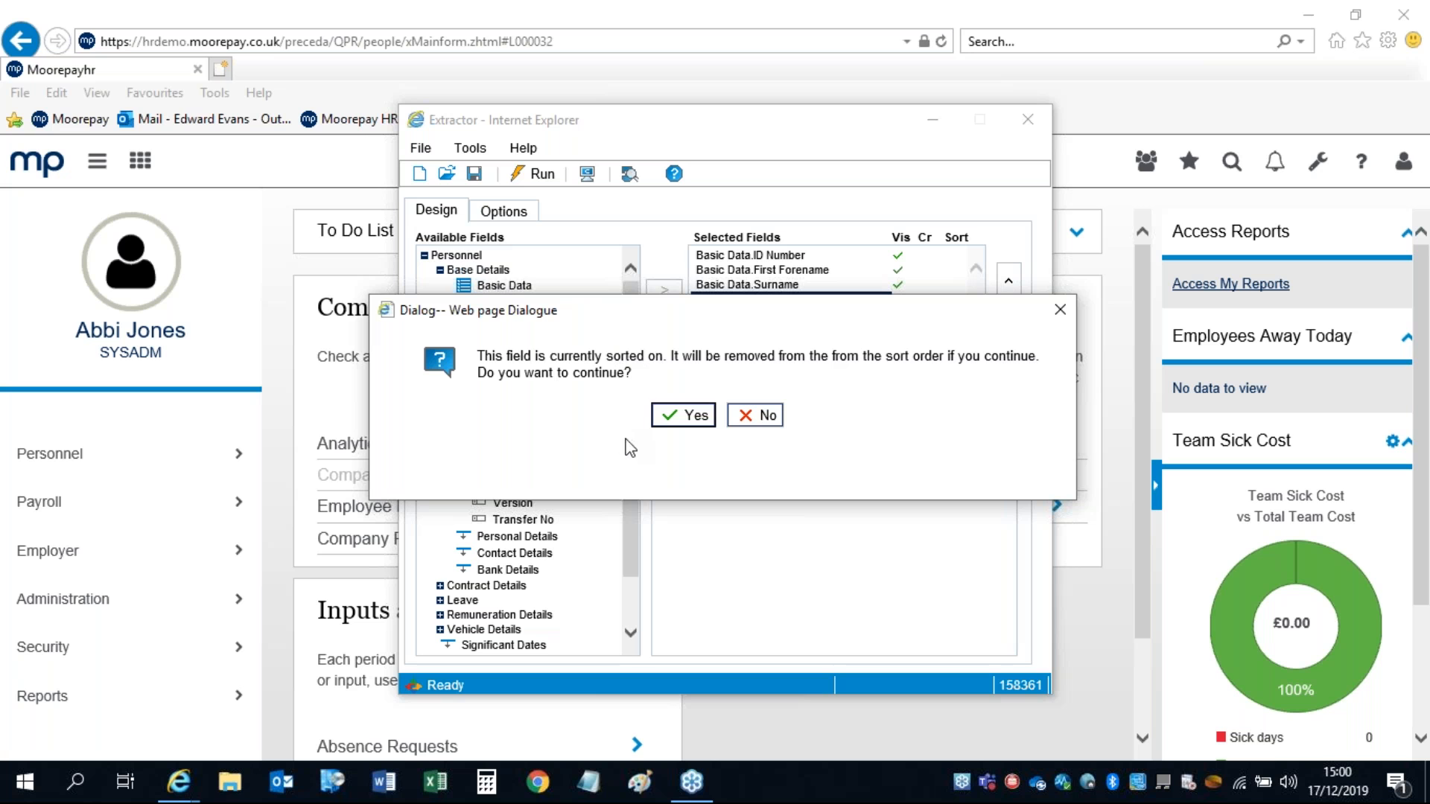
click(746, 416)
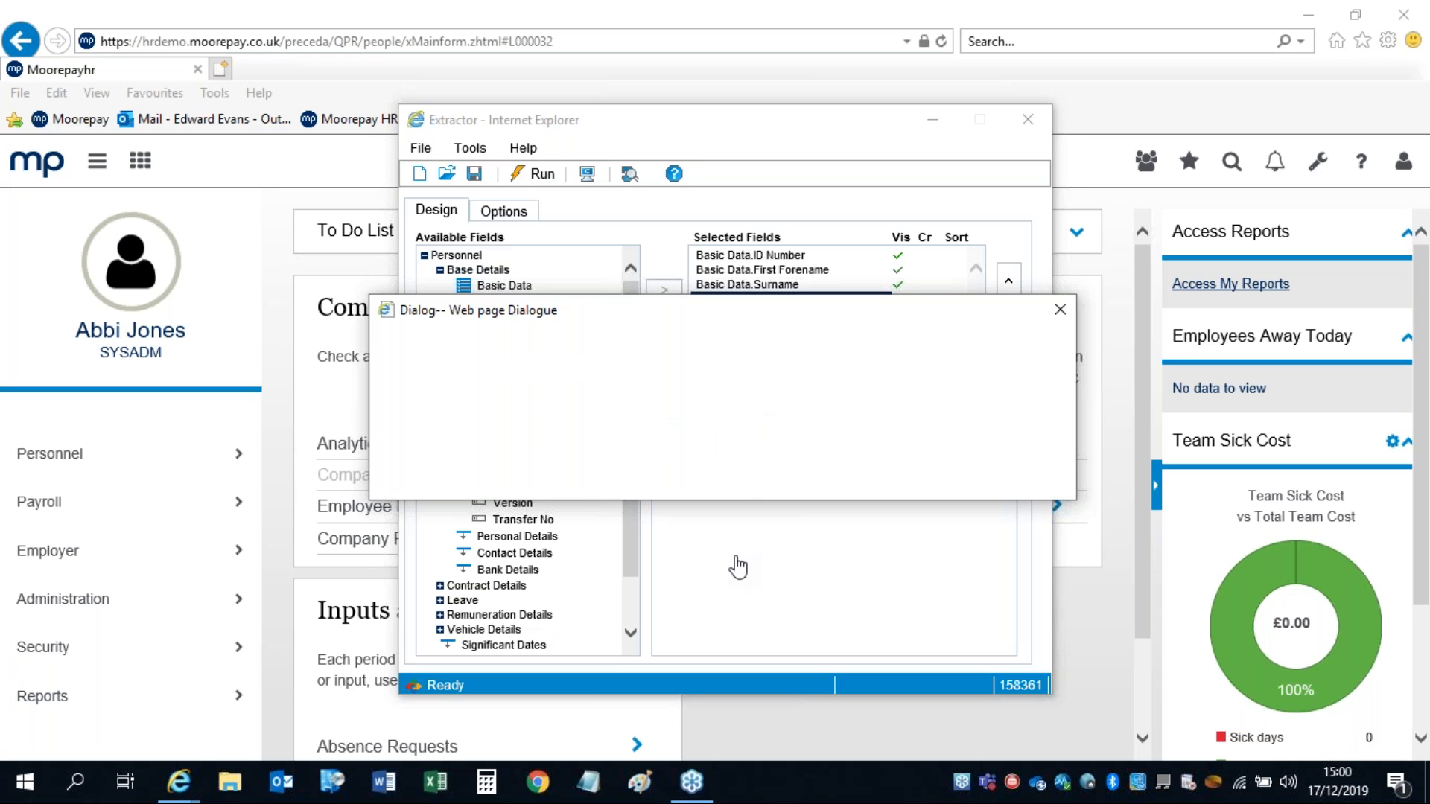
click(858, 403)
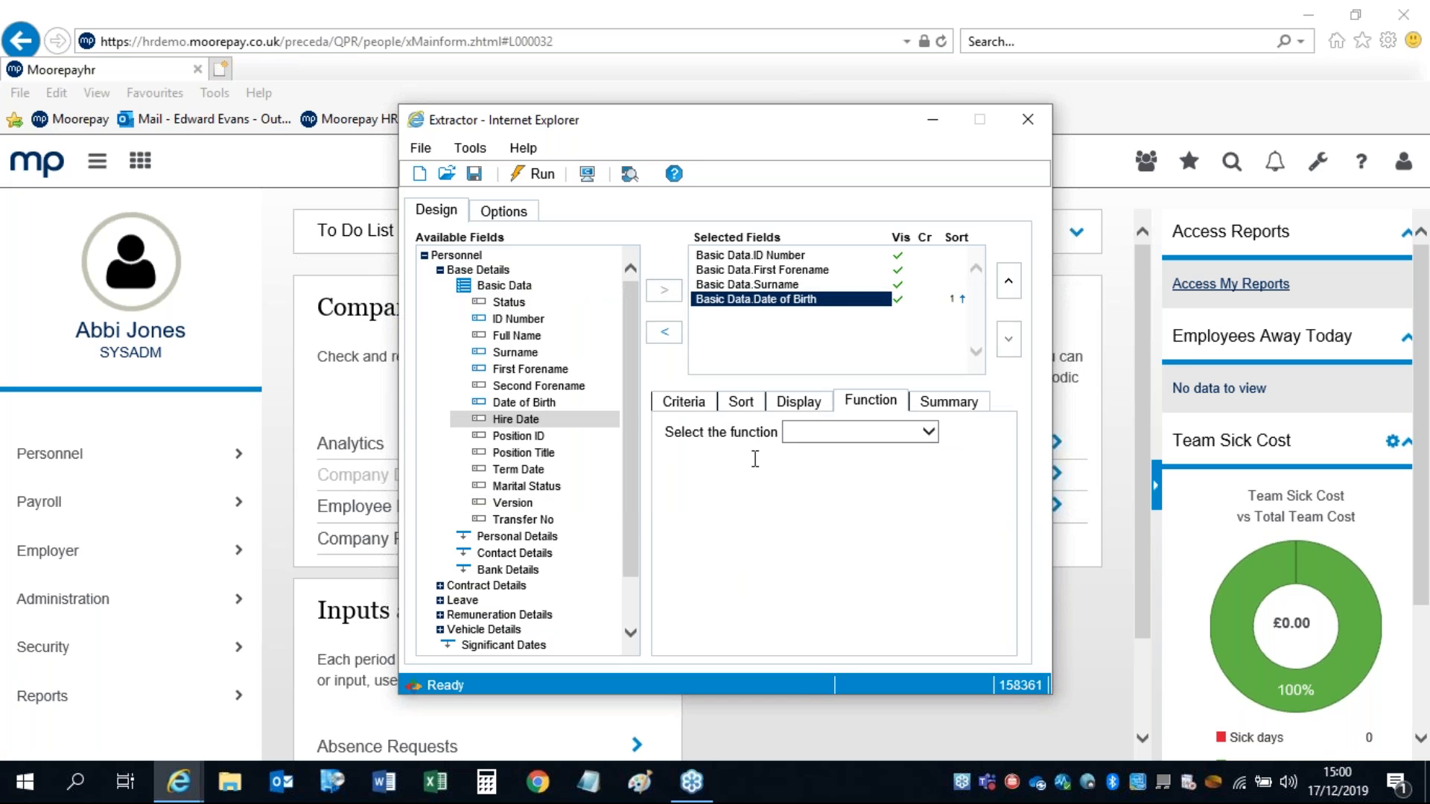
click(928, 432)
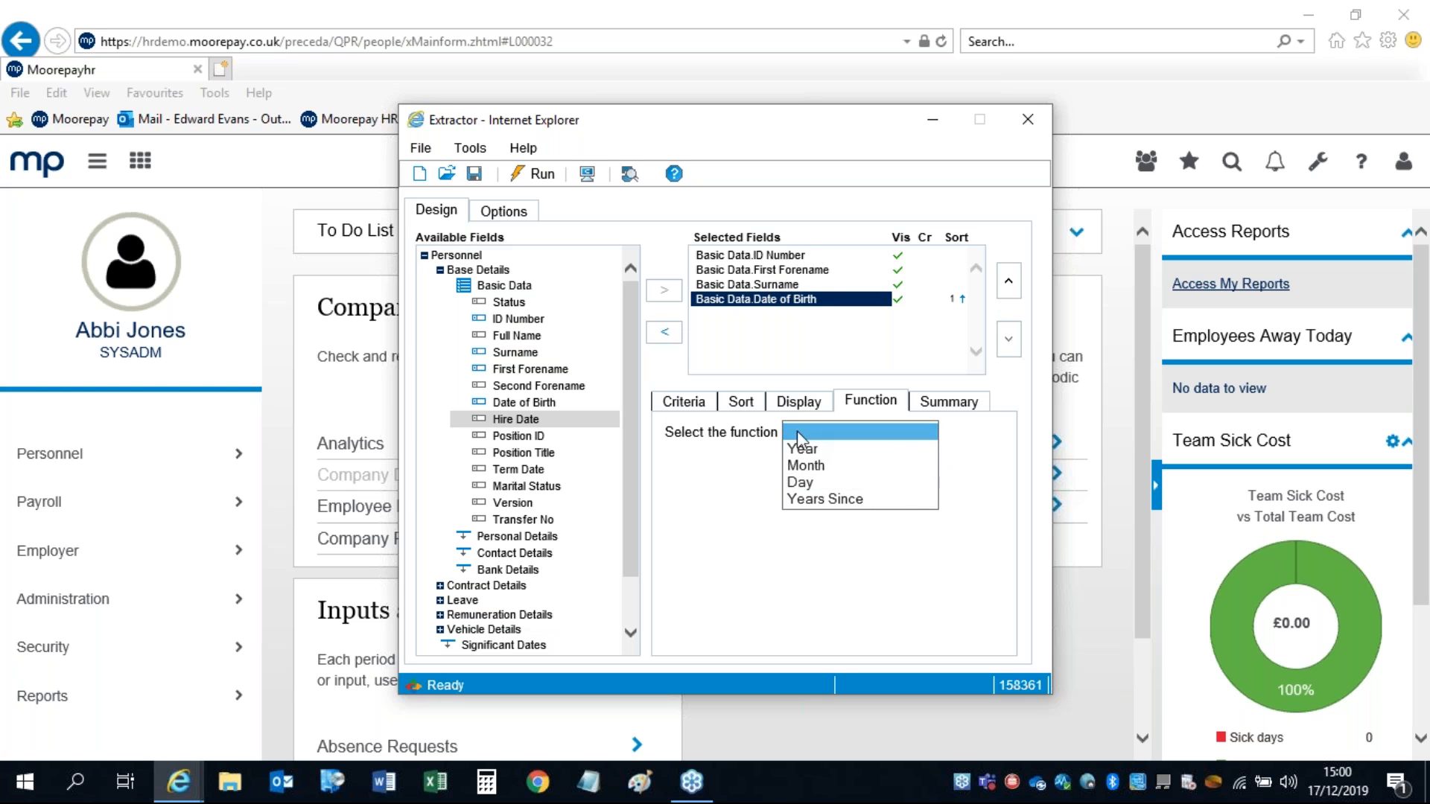
click(948, 401)
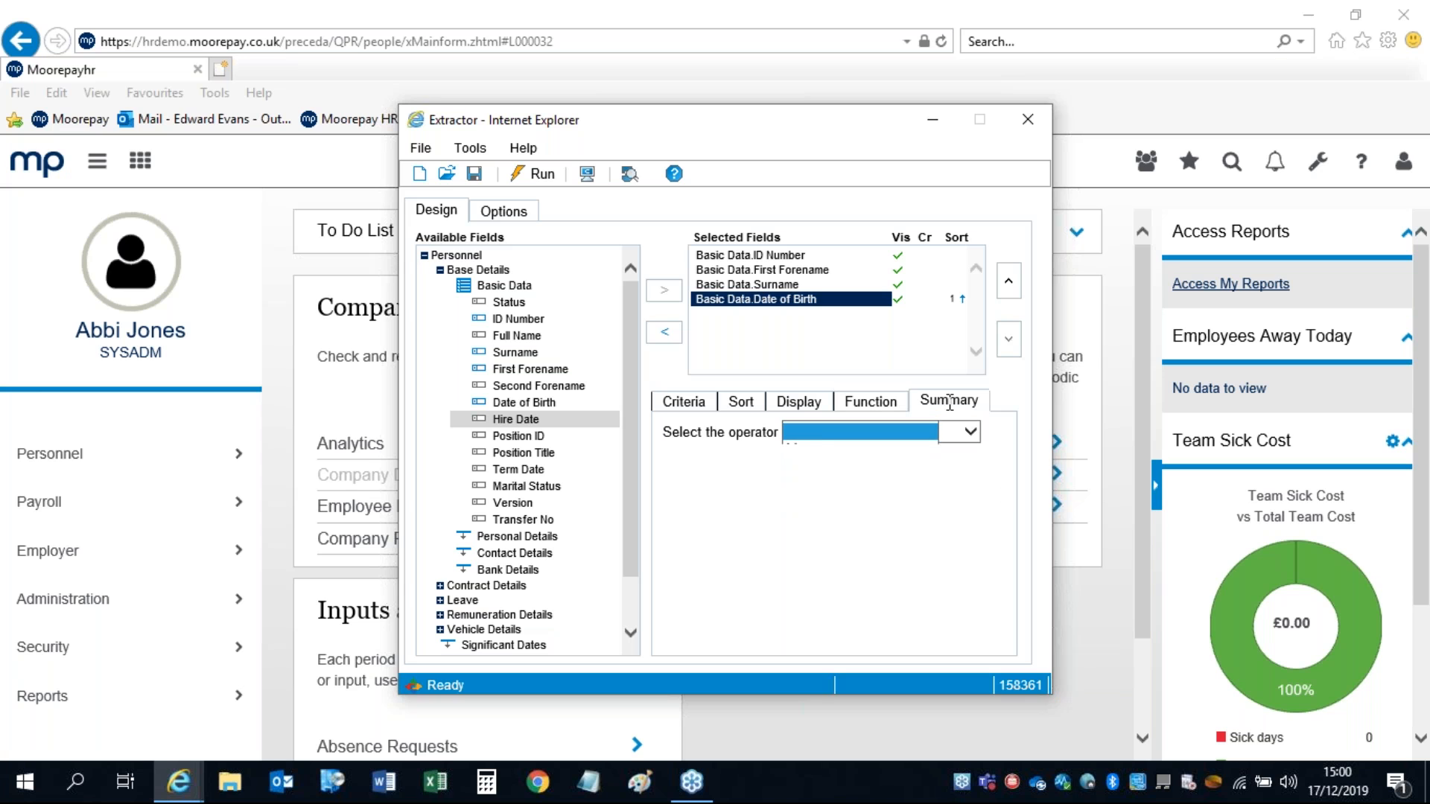
click(968, 432)
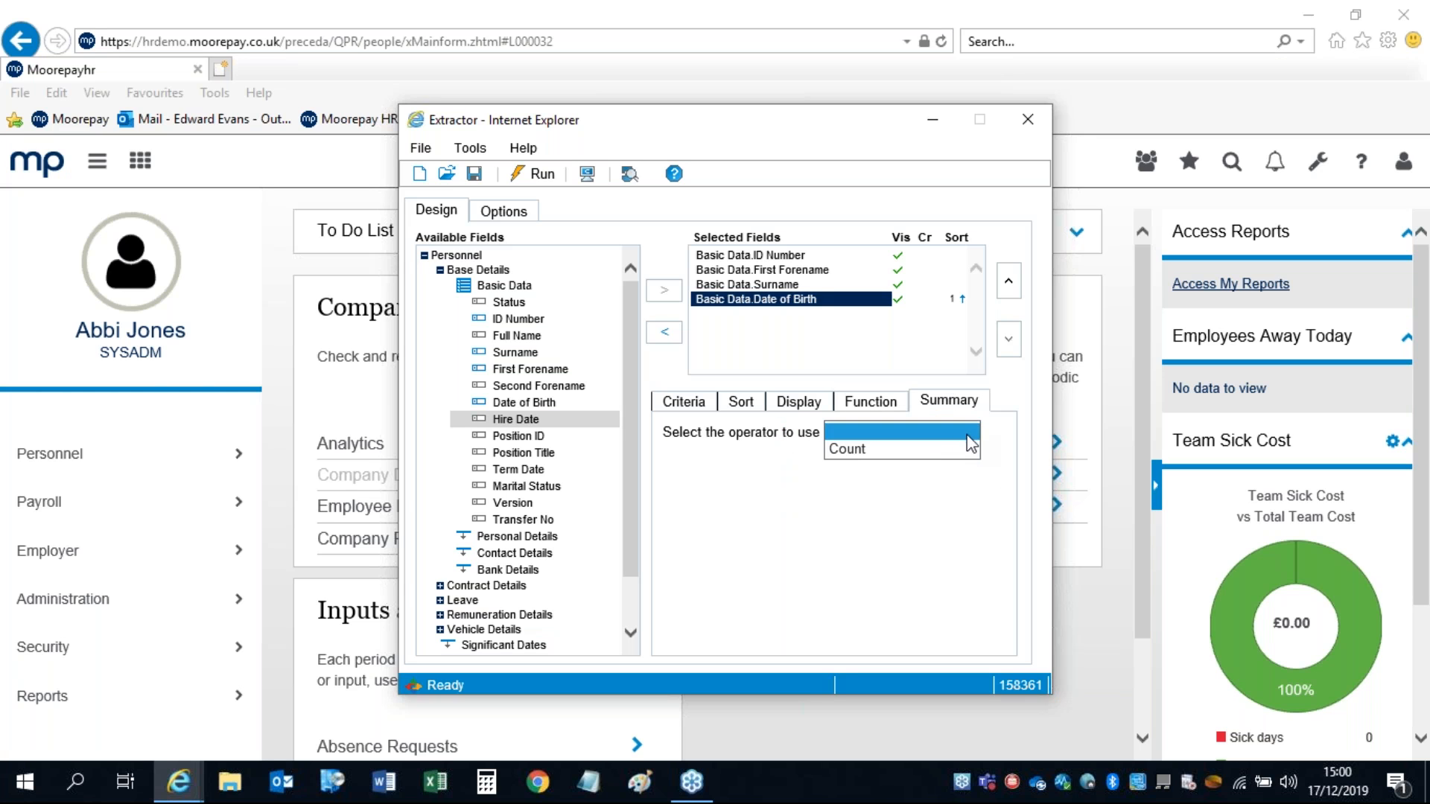
click(927, 355)
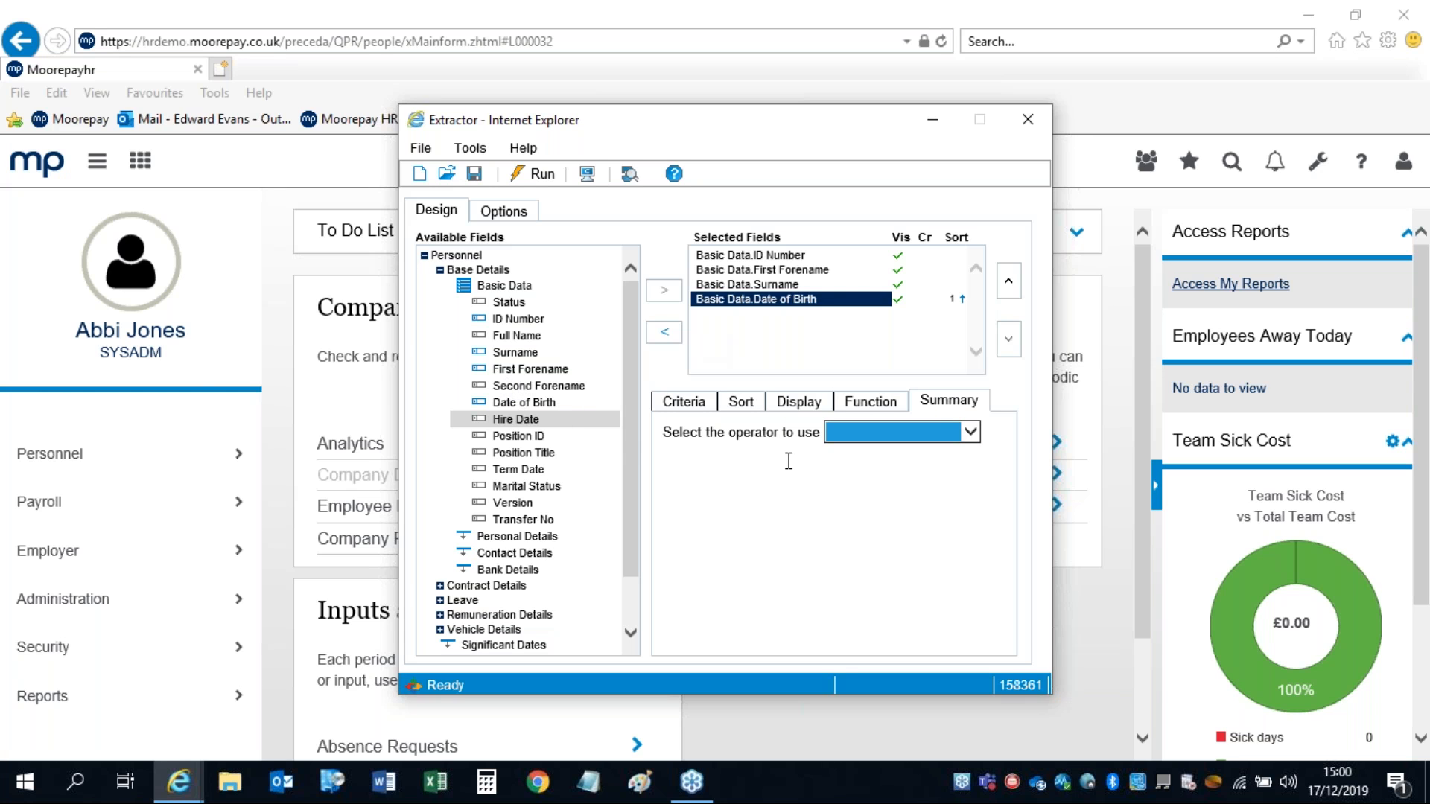
Step: Run the extract interactively and bring PZV41YGR617121501021.csv up in Excel
click(542, 177)
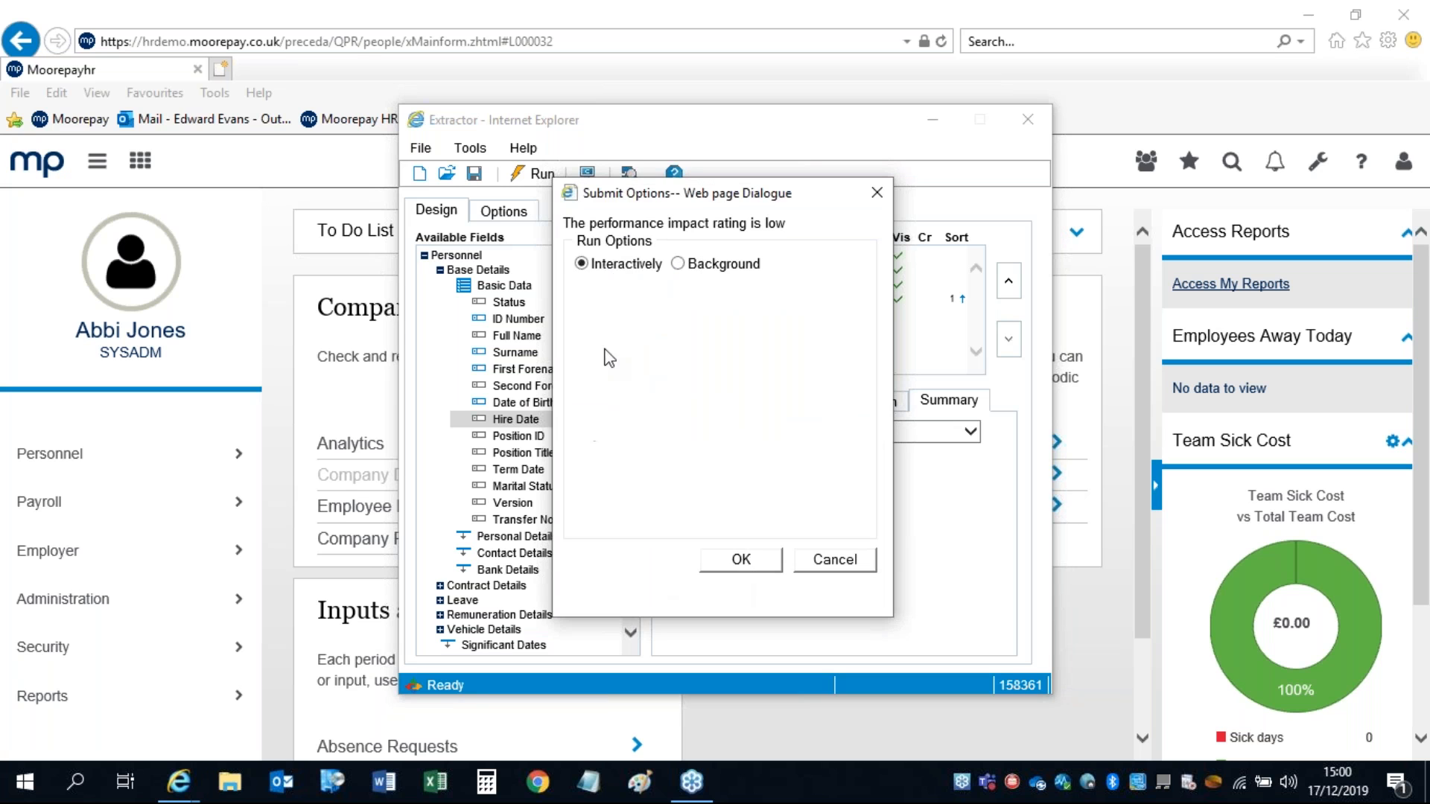
click(740, 562)
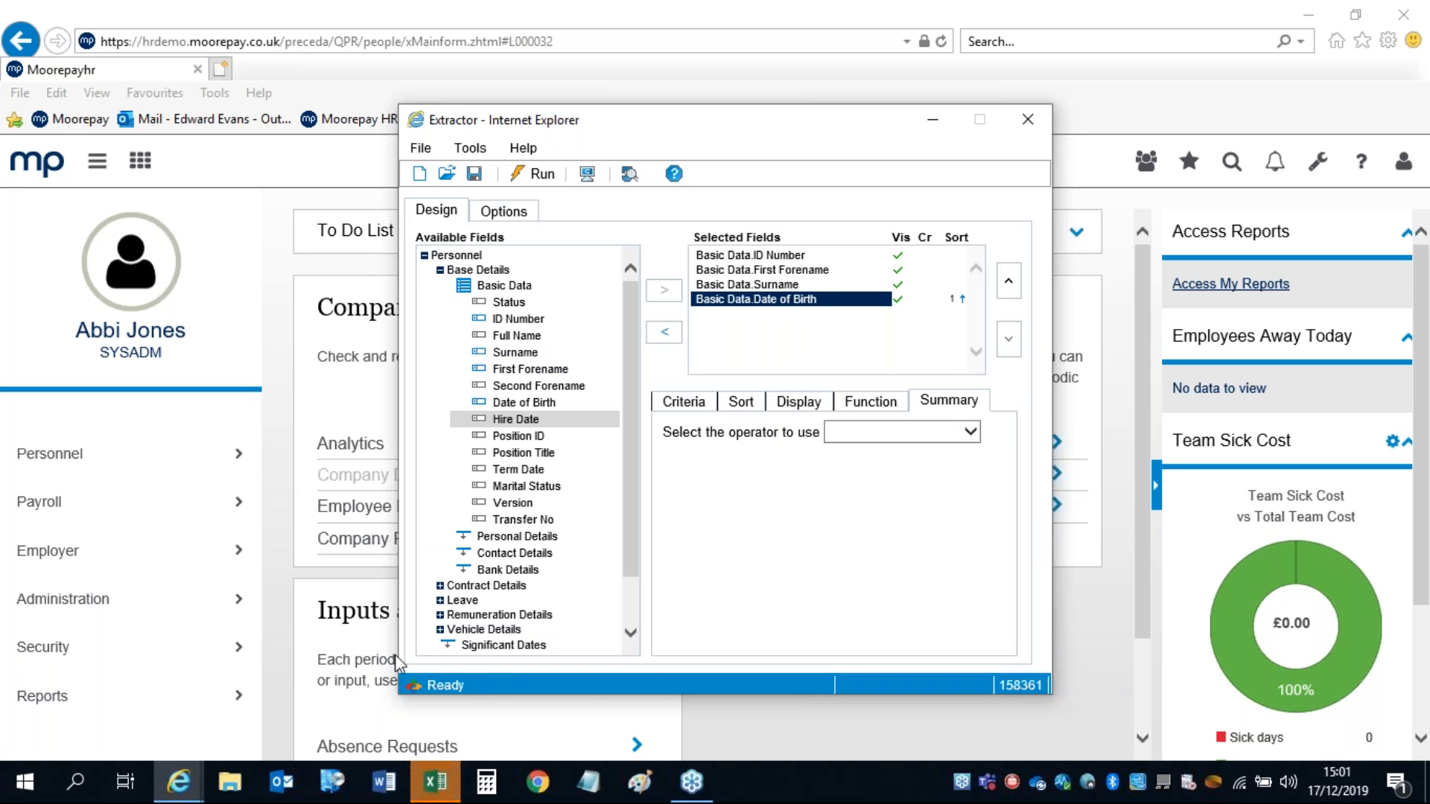
click(443, 794)
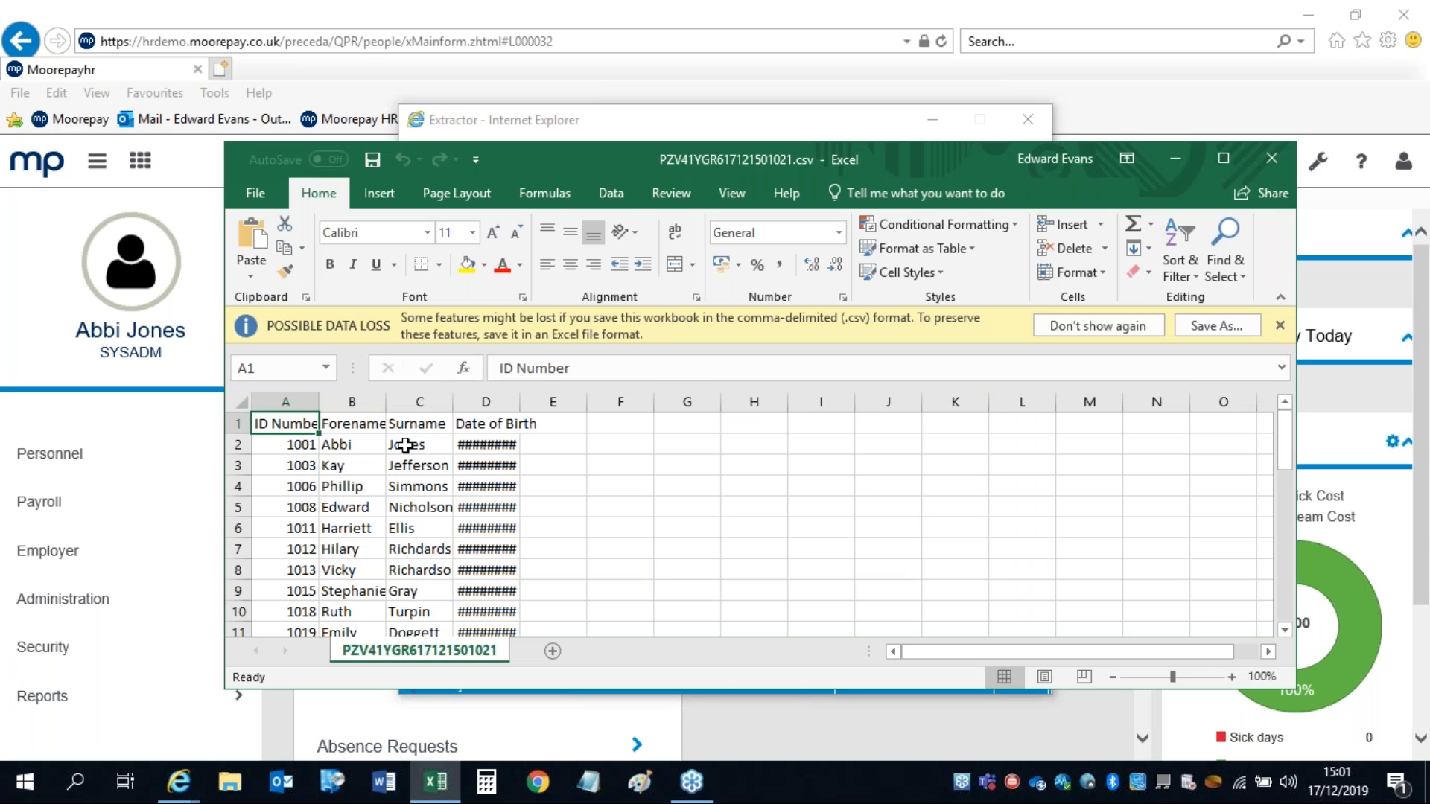
Step: Widen all columns to show the full birth dates, then close the CSV without saving
click(239, 405)
drag(319, 402, 370, 402)
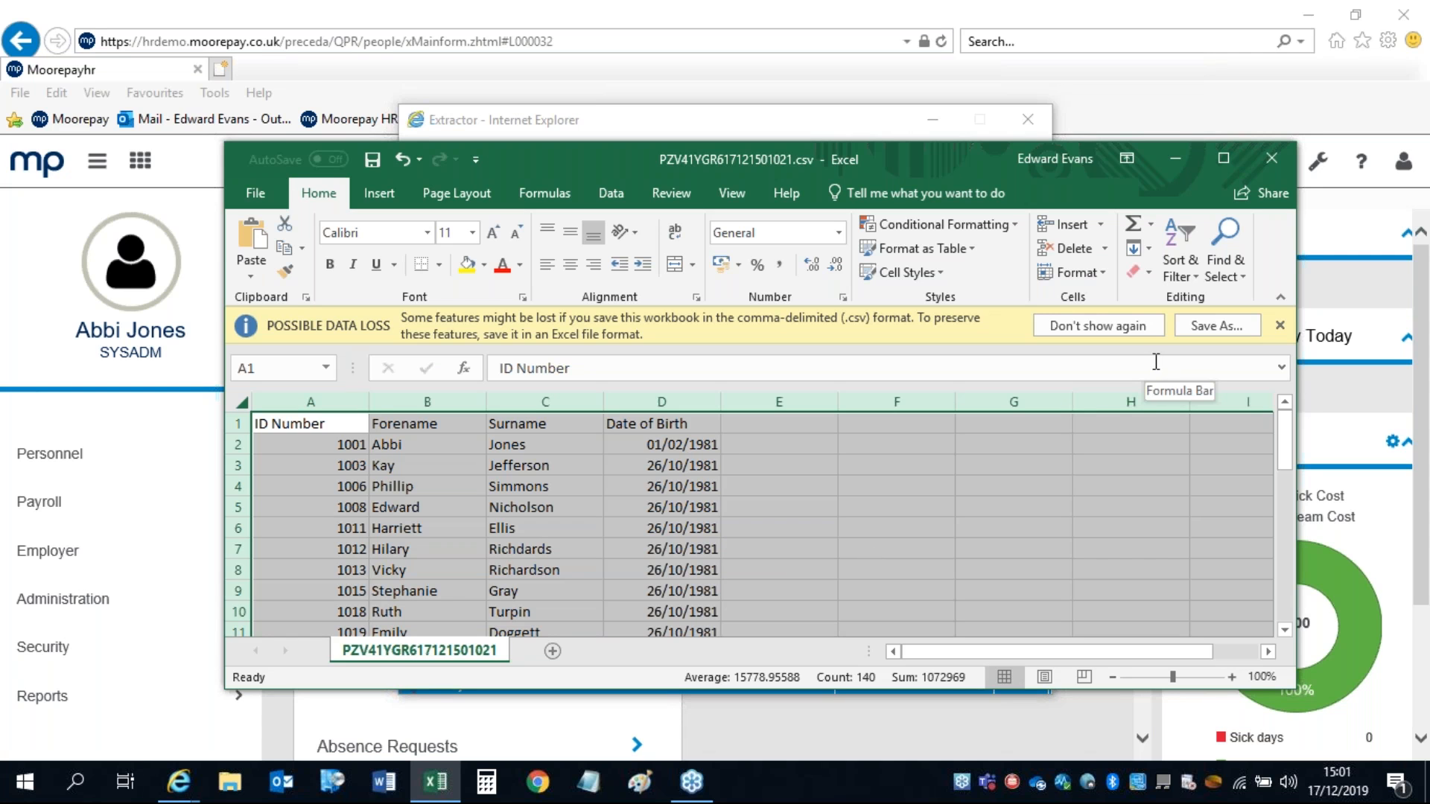
click(1268, 158)
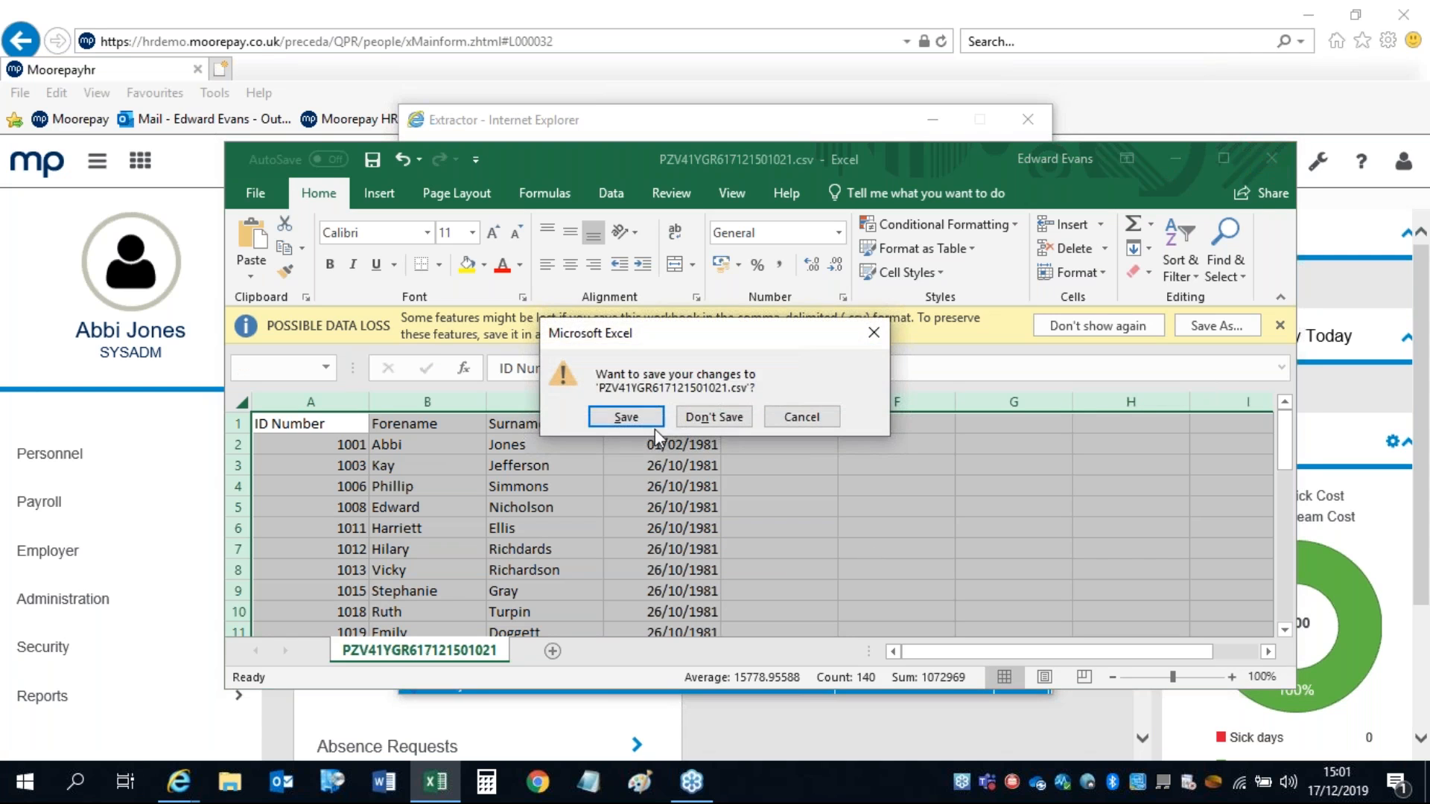
click(699, 418)
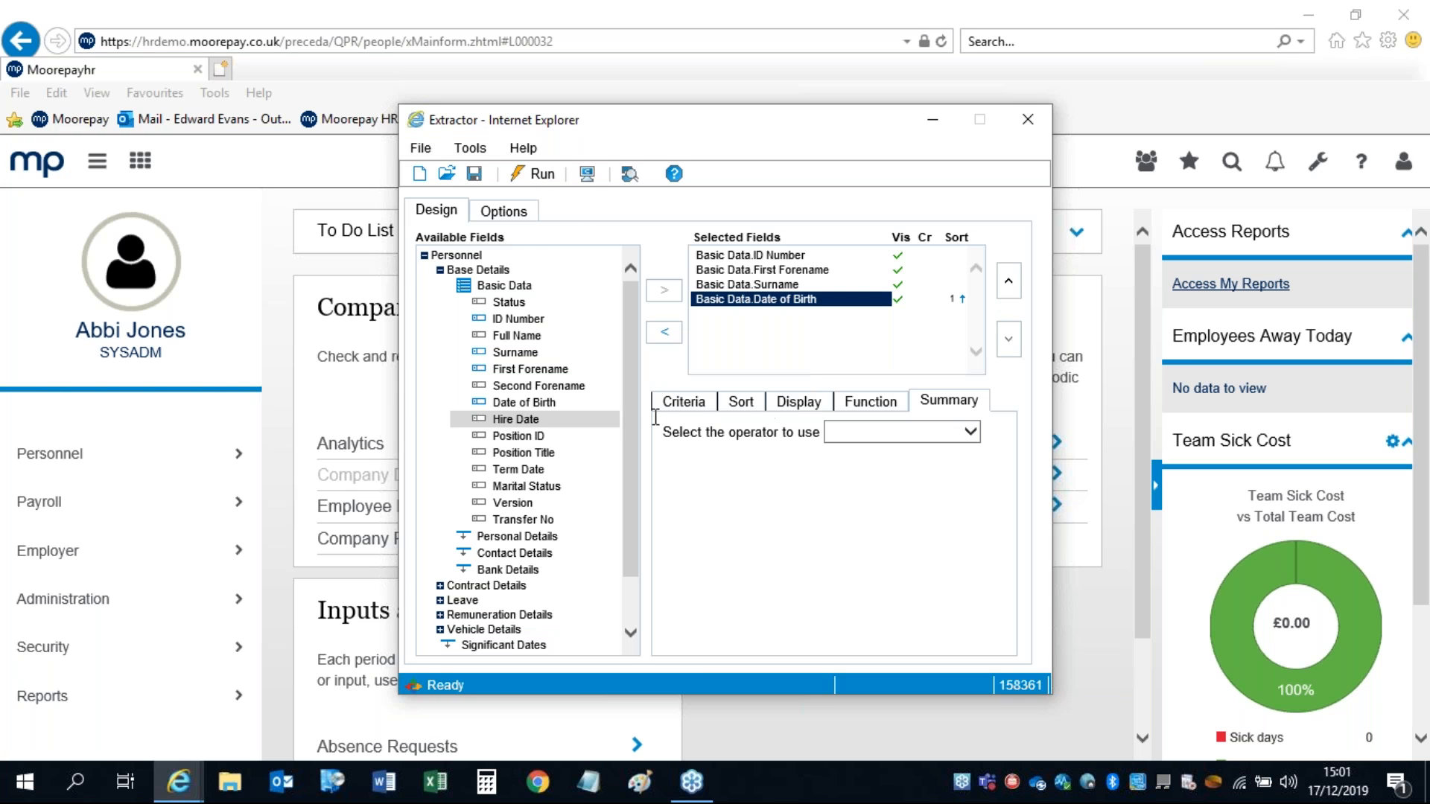
click(532, 179)
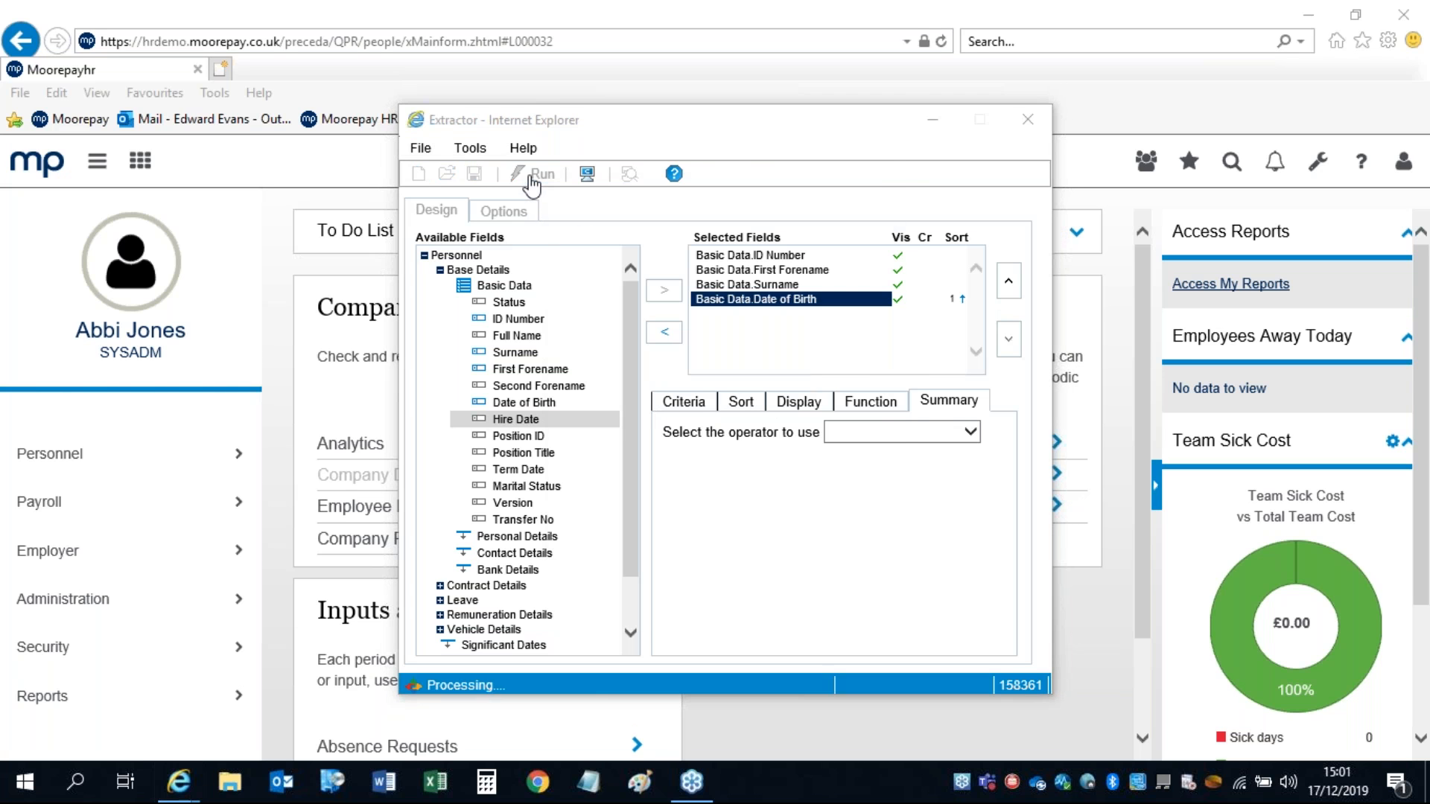
click(679, 265)
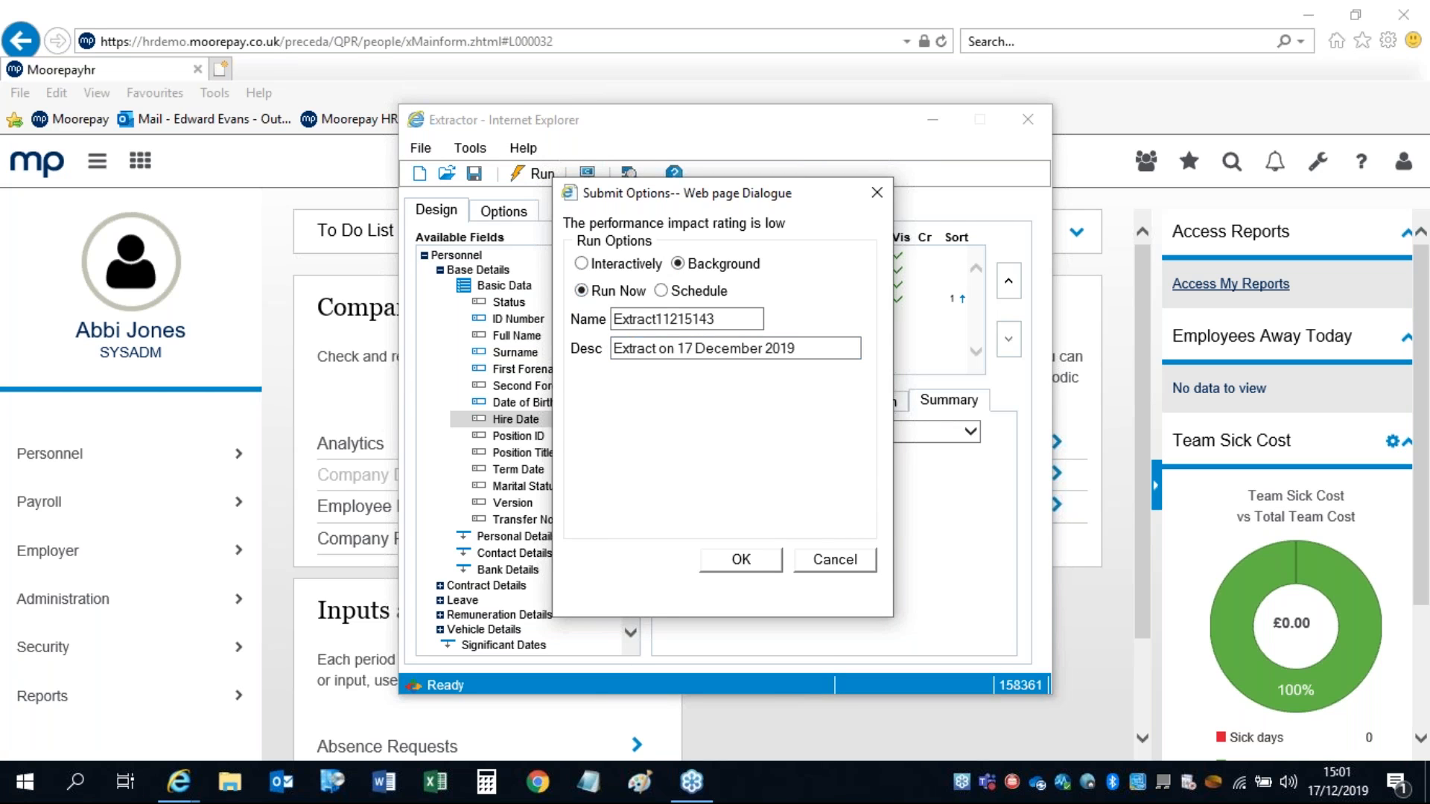
click(661, 290)
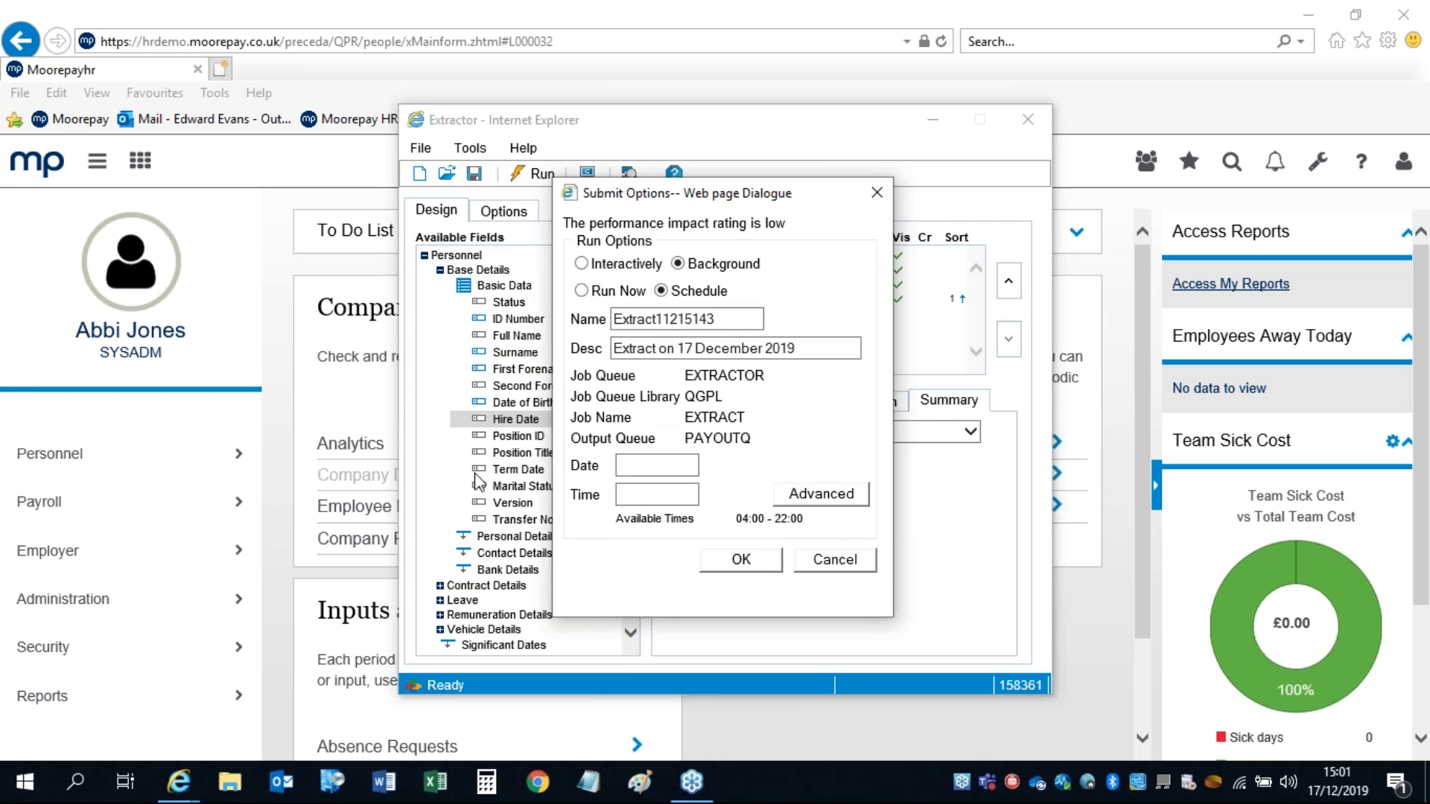
click(641, 463)
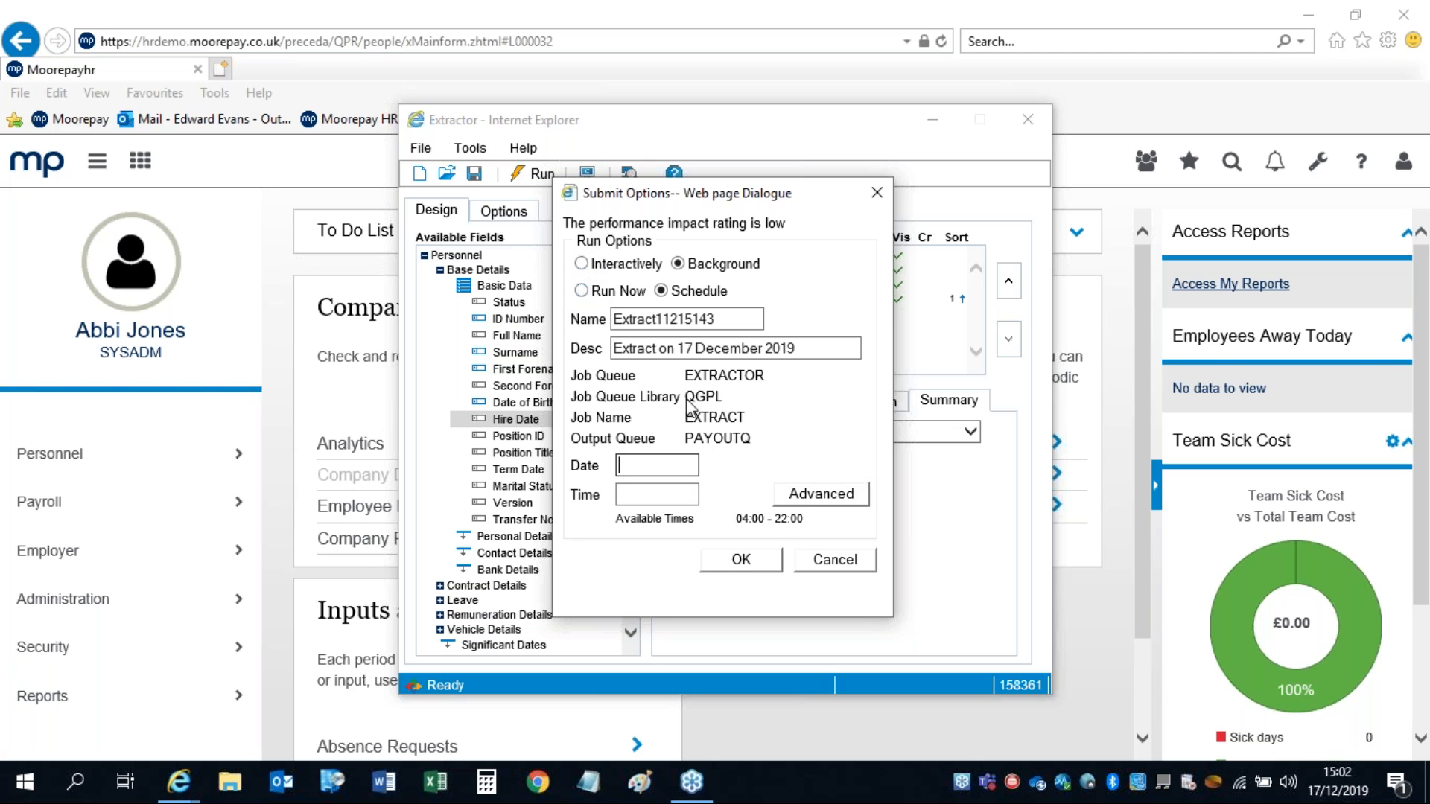
click(828, 566)
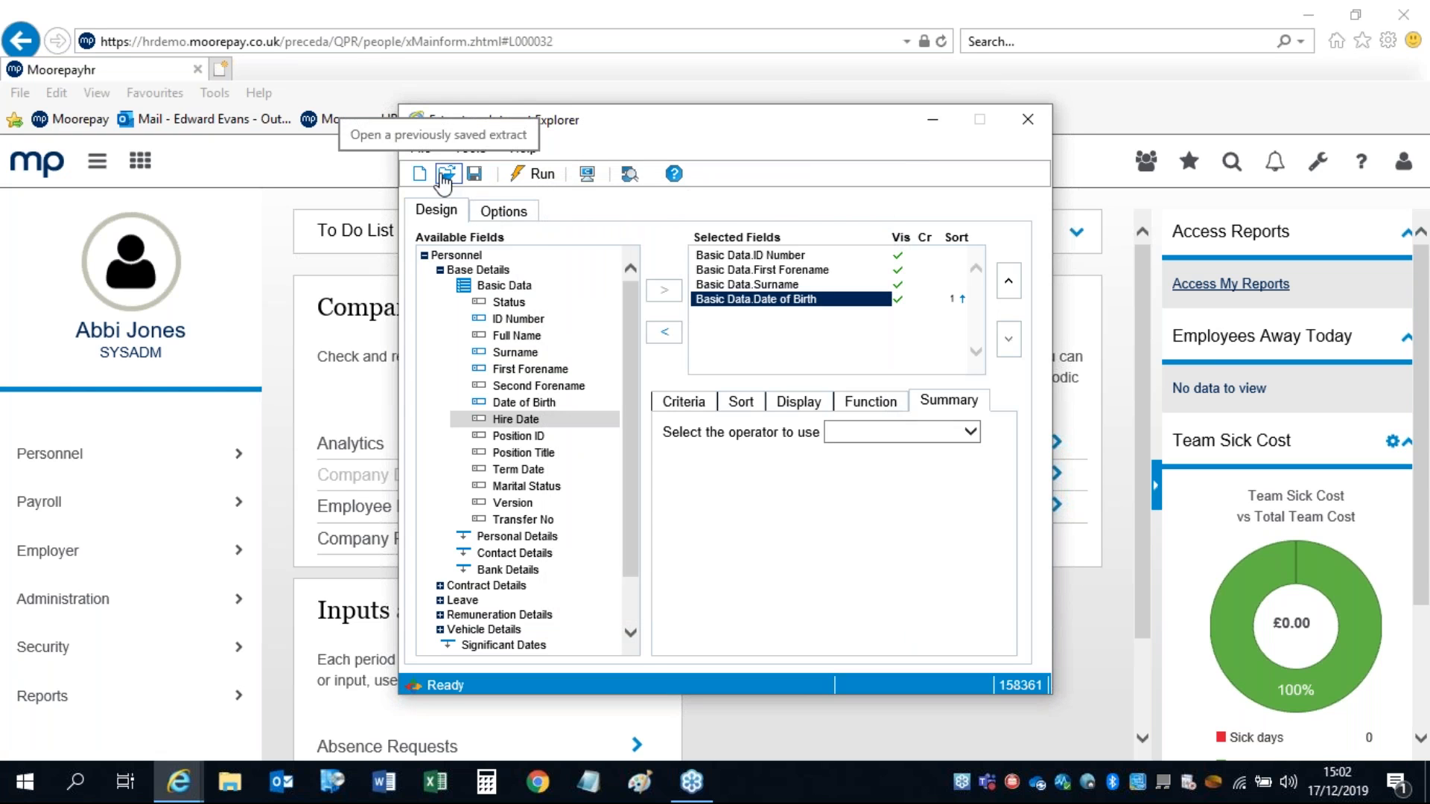
Step: Close the Extractor window, answering No to saving the query changes
click(1026, 119)
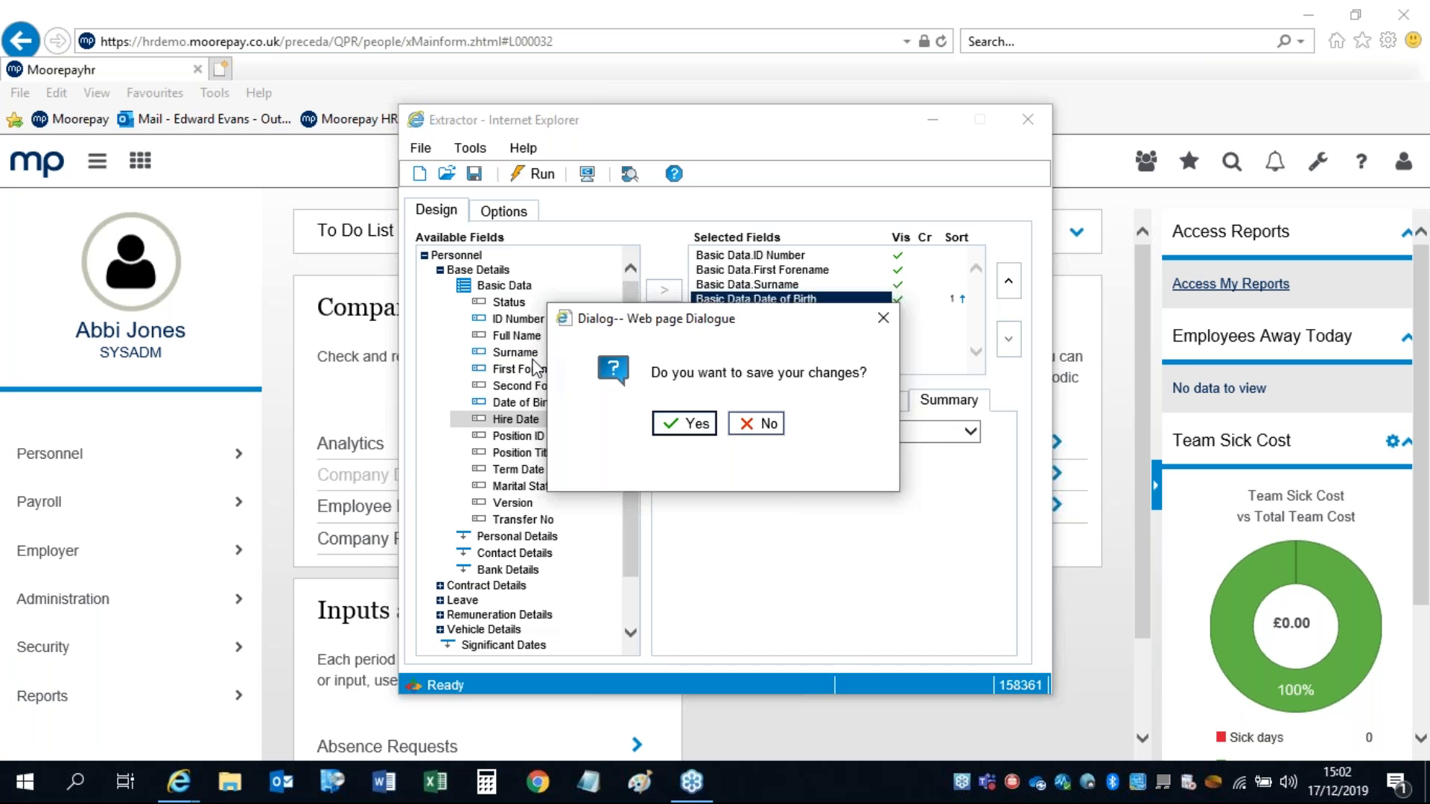
click(746, 423)
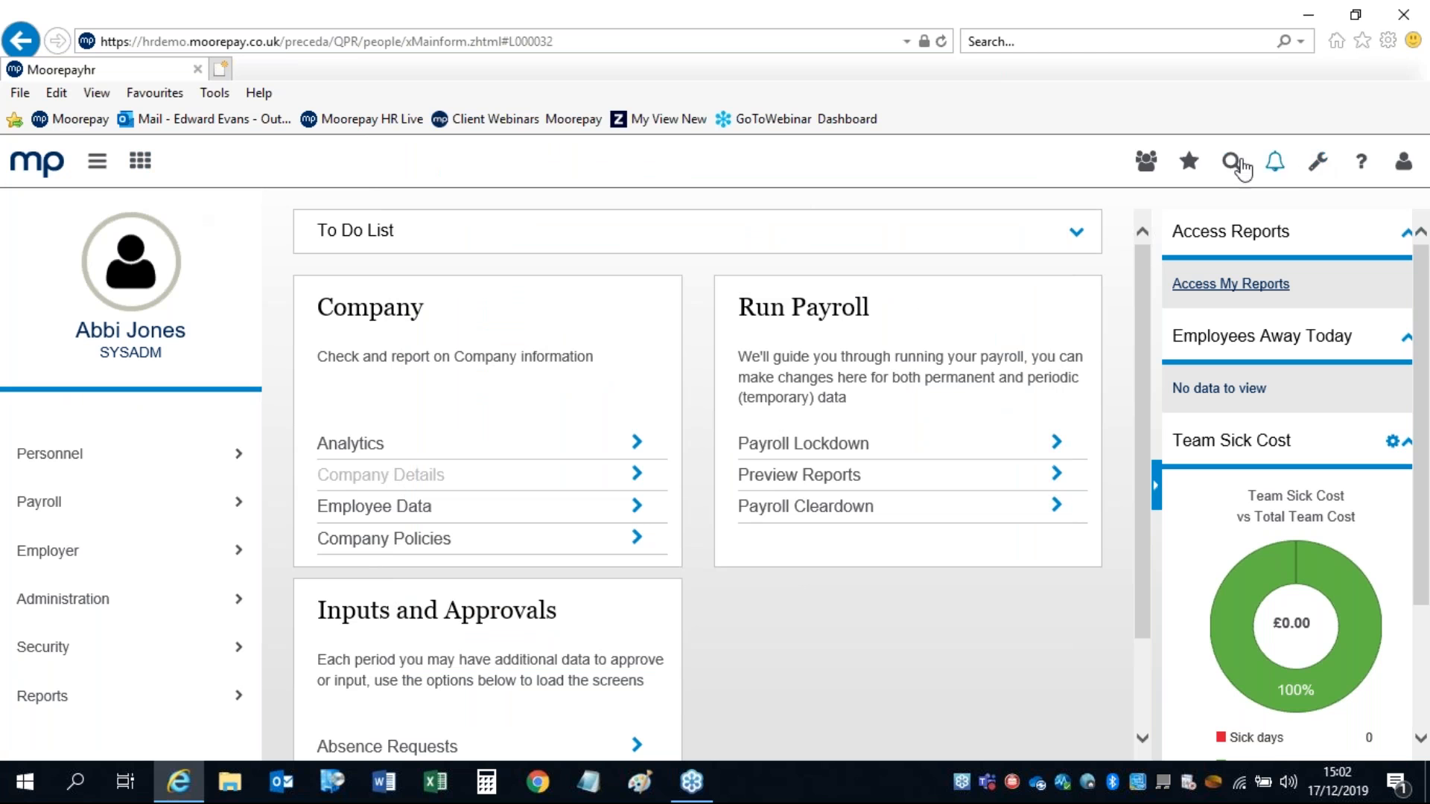
Step: Add the TEST extract to My Favourites
click(1189, 161)
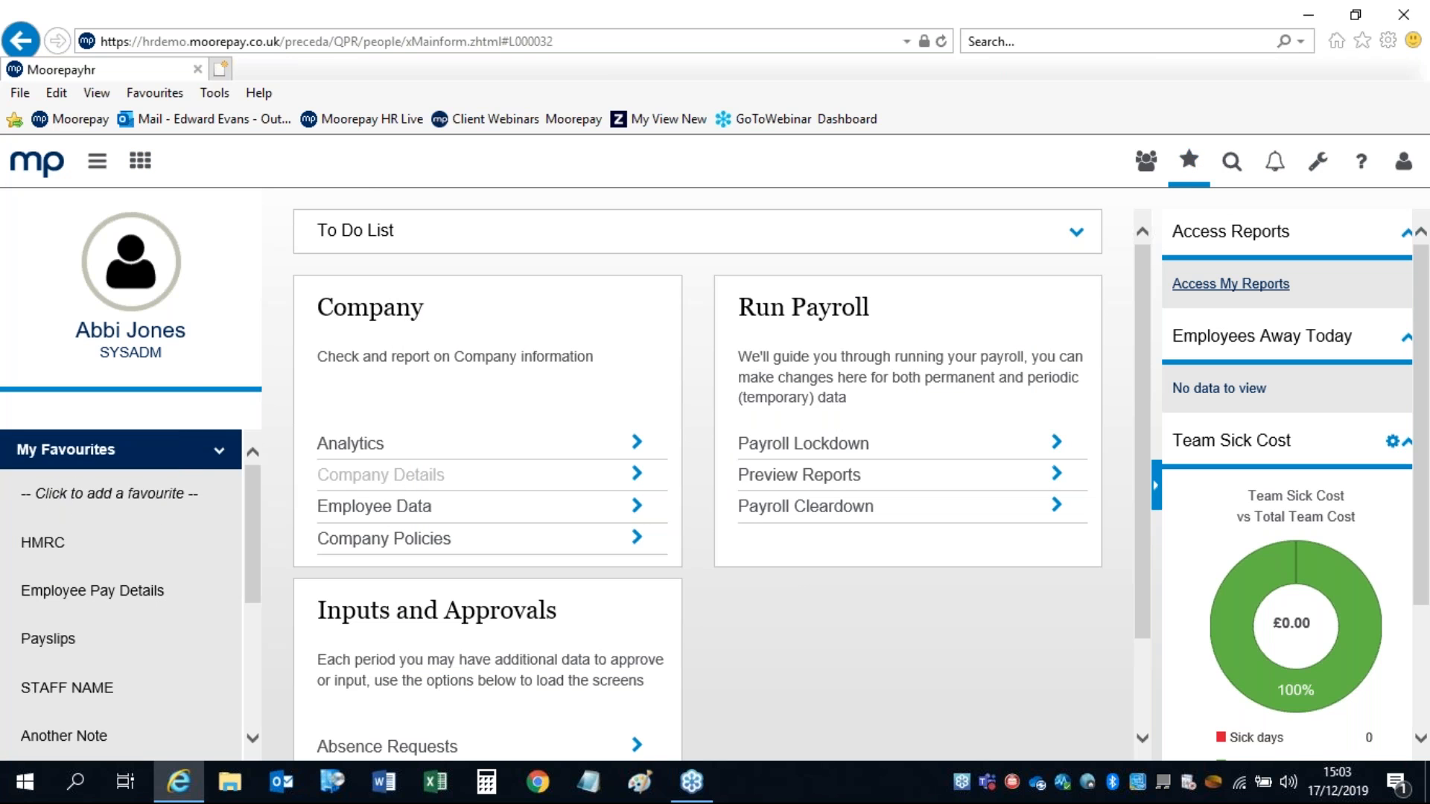
click(109, 494)
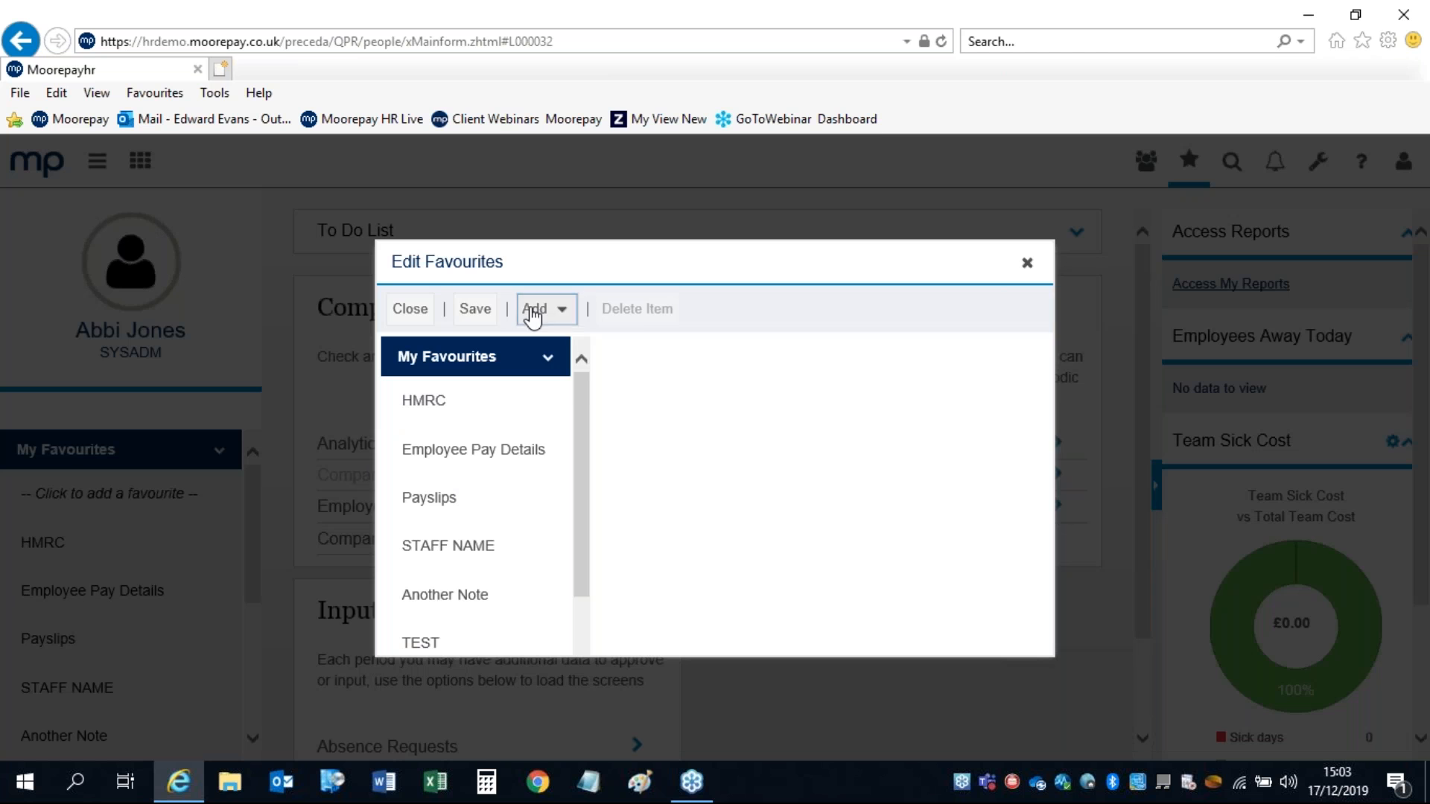
click(534, 315)
click(566, 411)
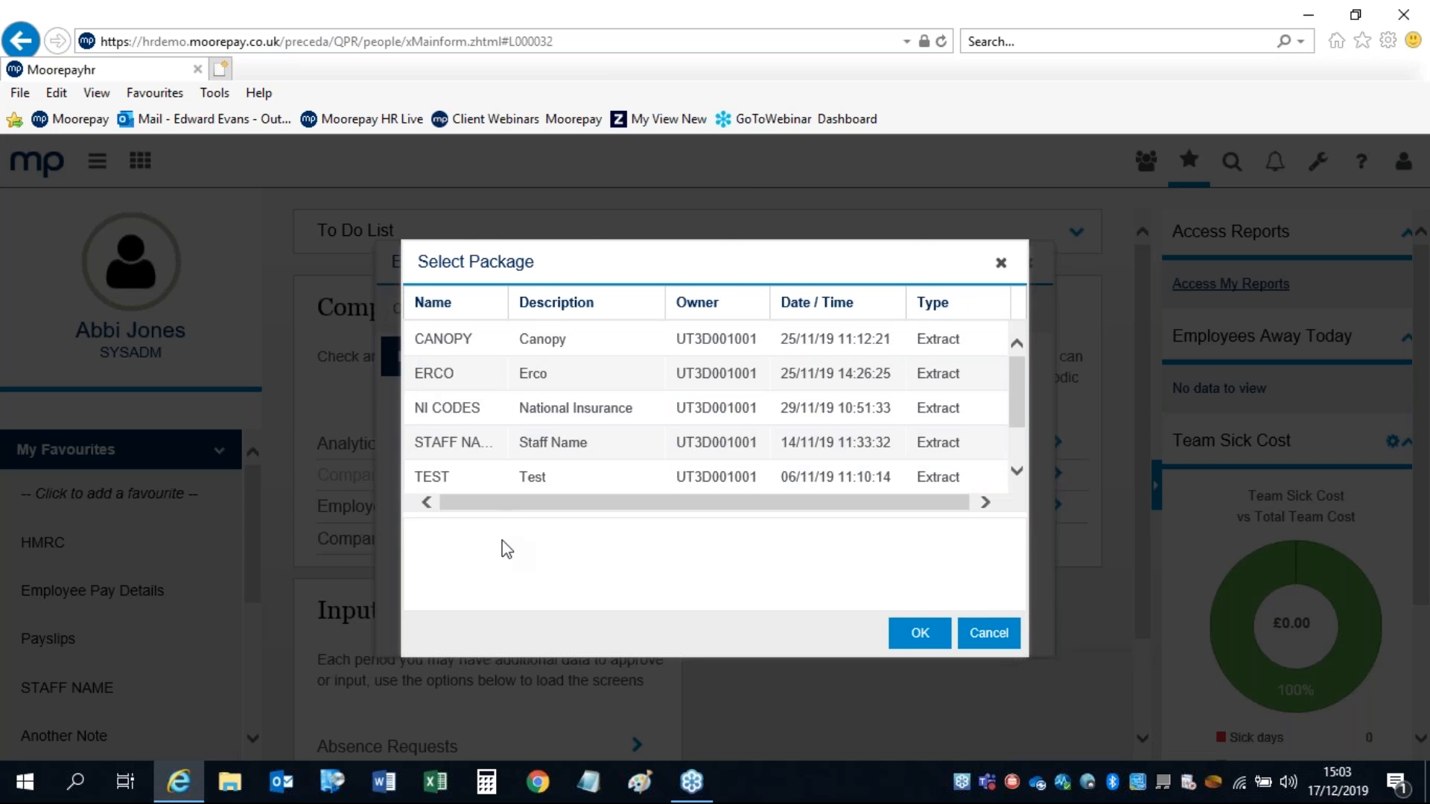
click(982, 636)
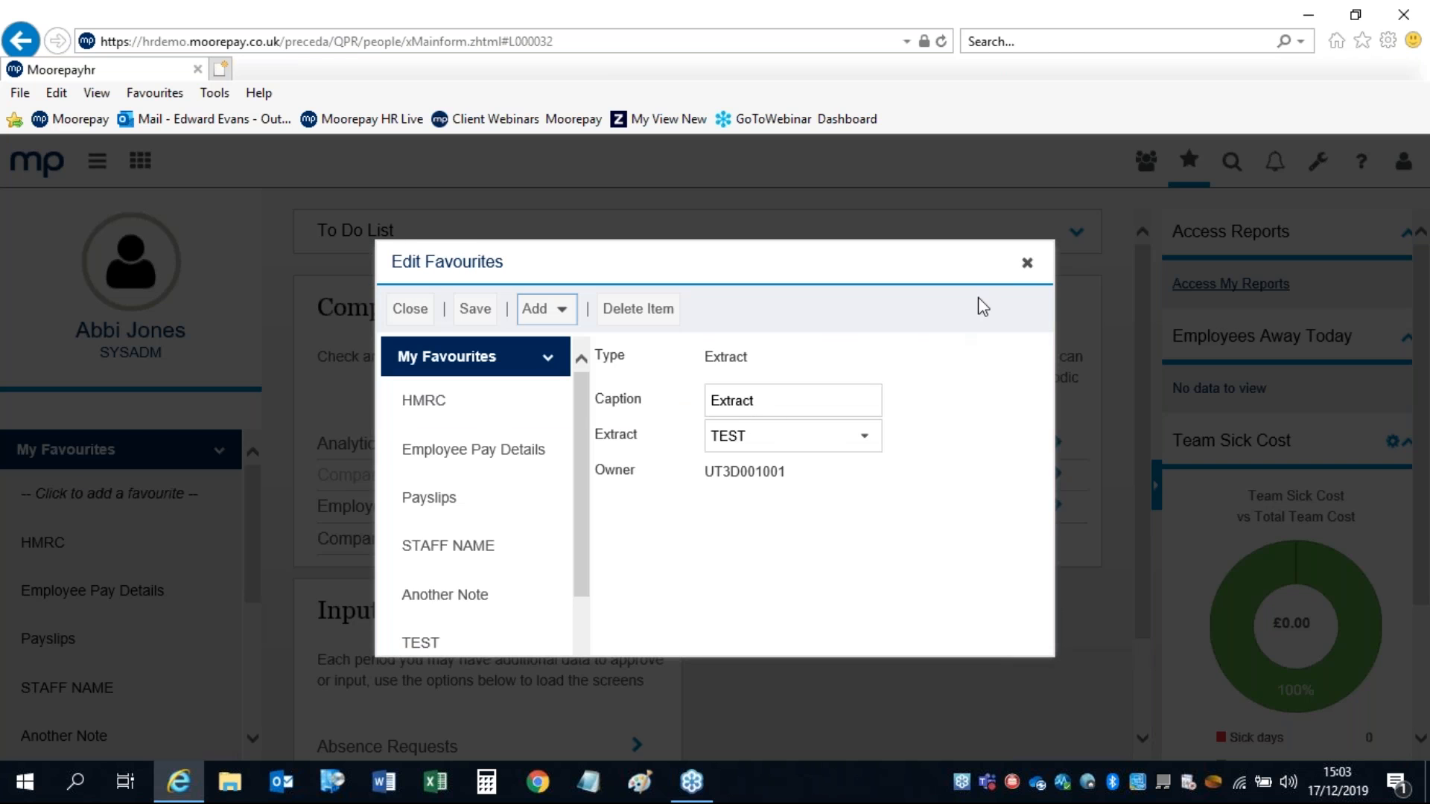
click(1026, 264)
Step: Run TEST from My Favourites, view TEST.csv in Excel, then close it
drag(245, 489, 256, 596)
click(41, 544)
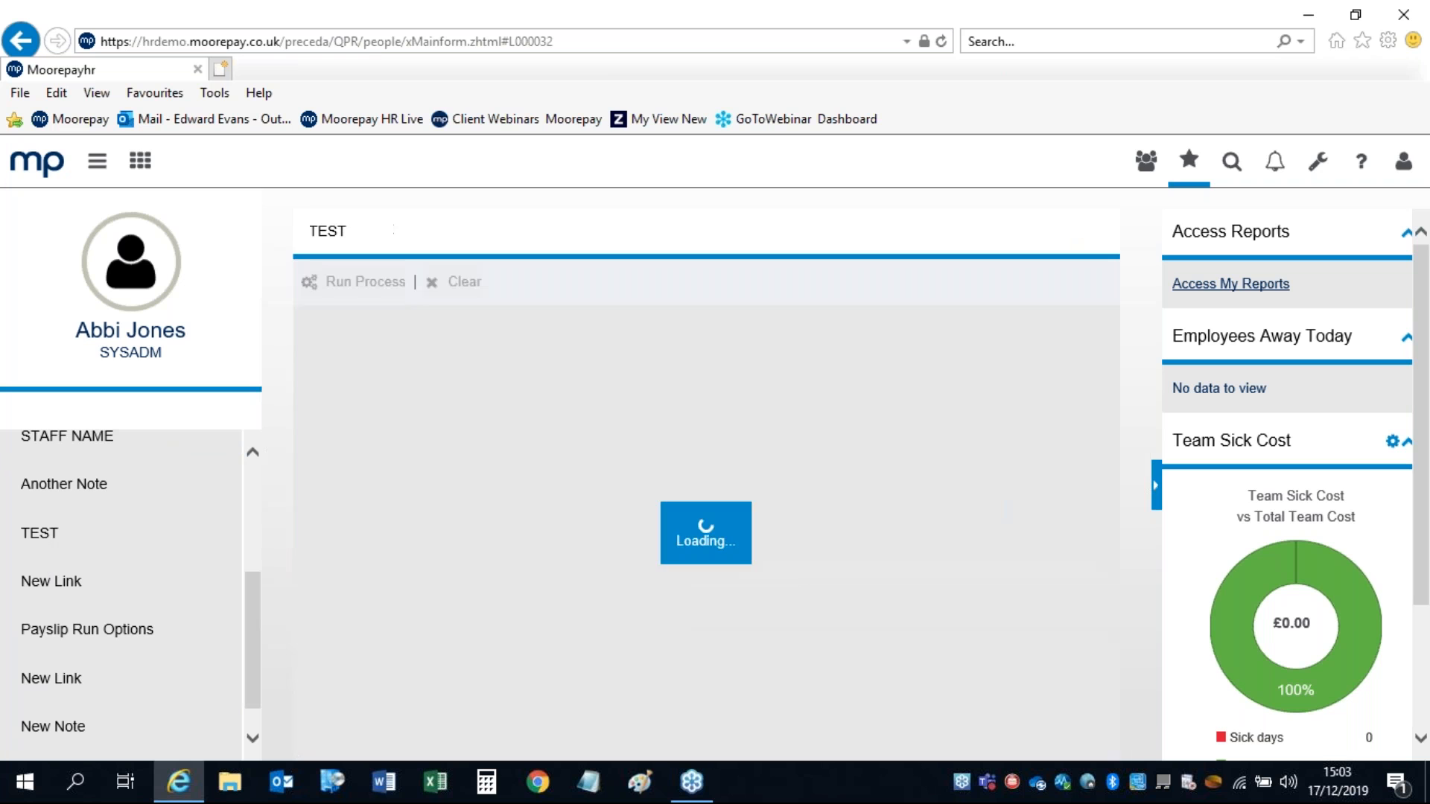
click(341, 283)
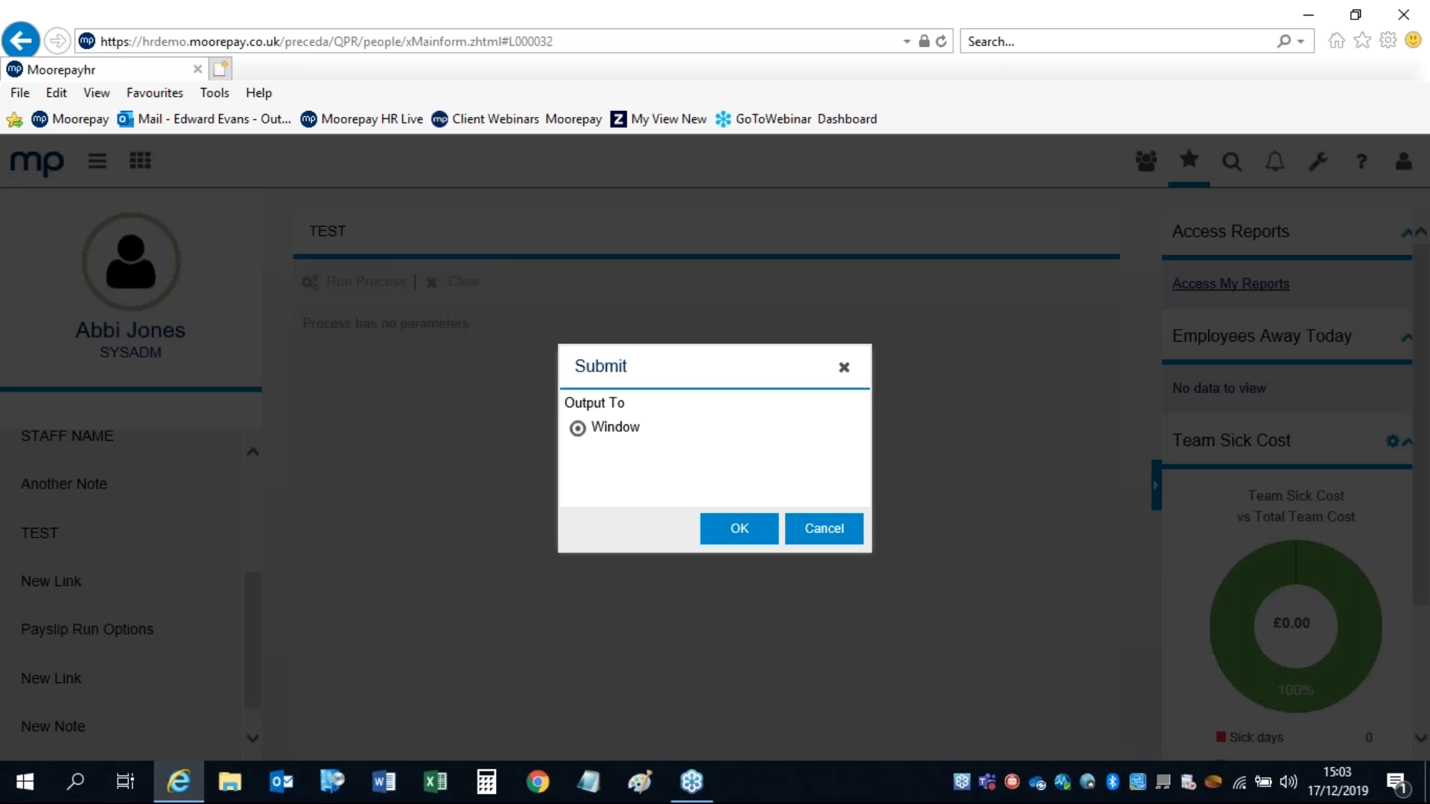
click(734, 534)
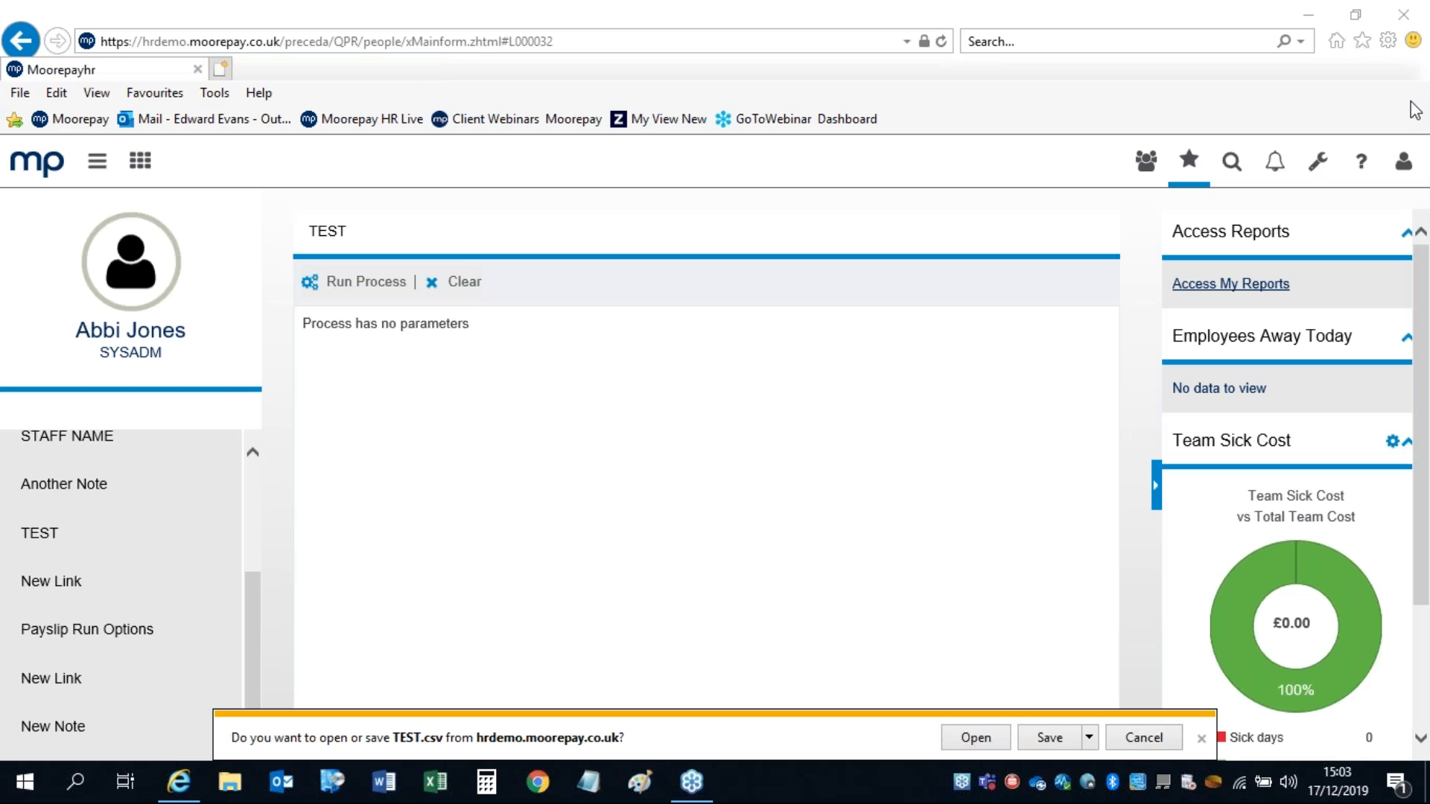
click(975, 738)
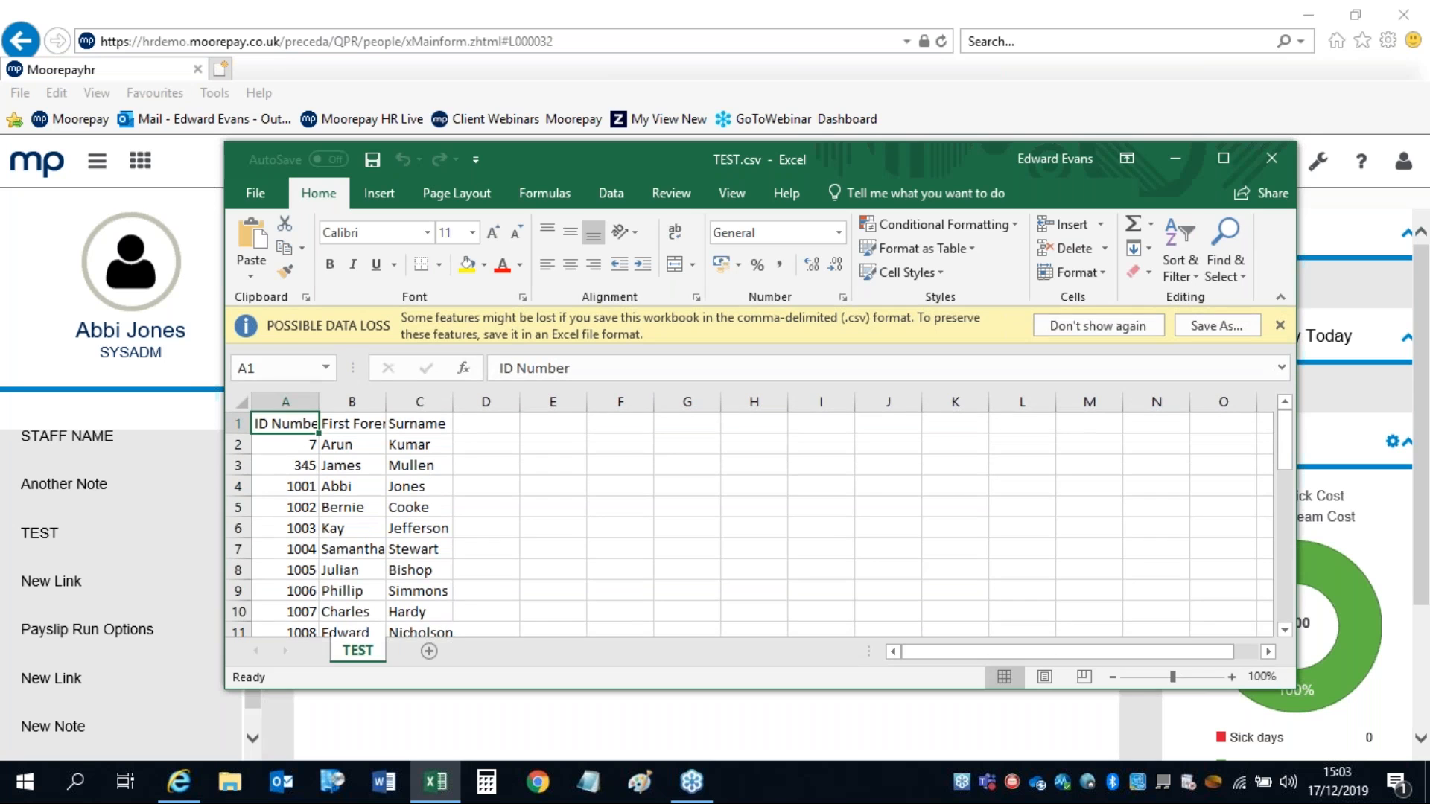
click(1279, 164)
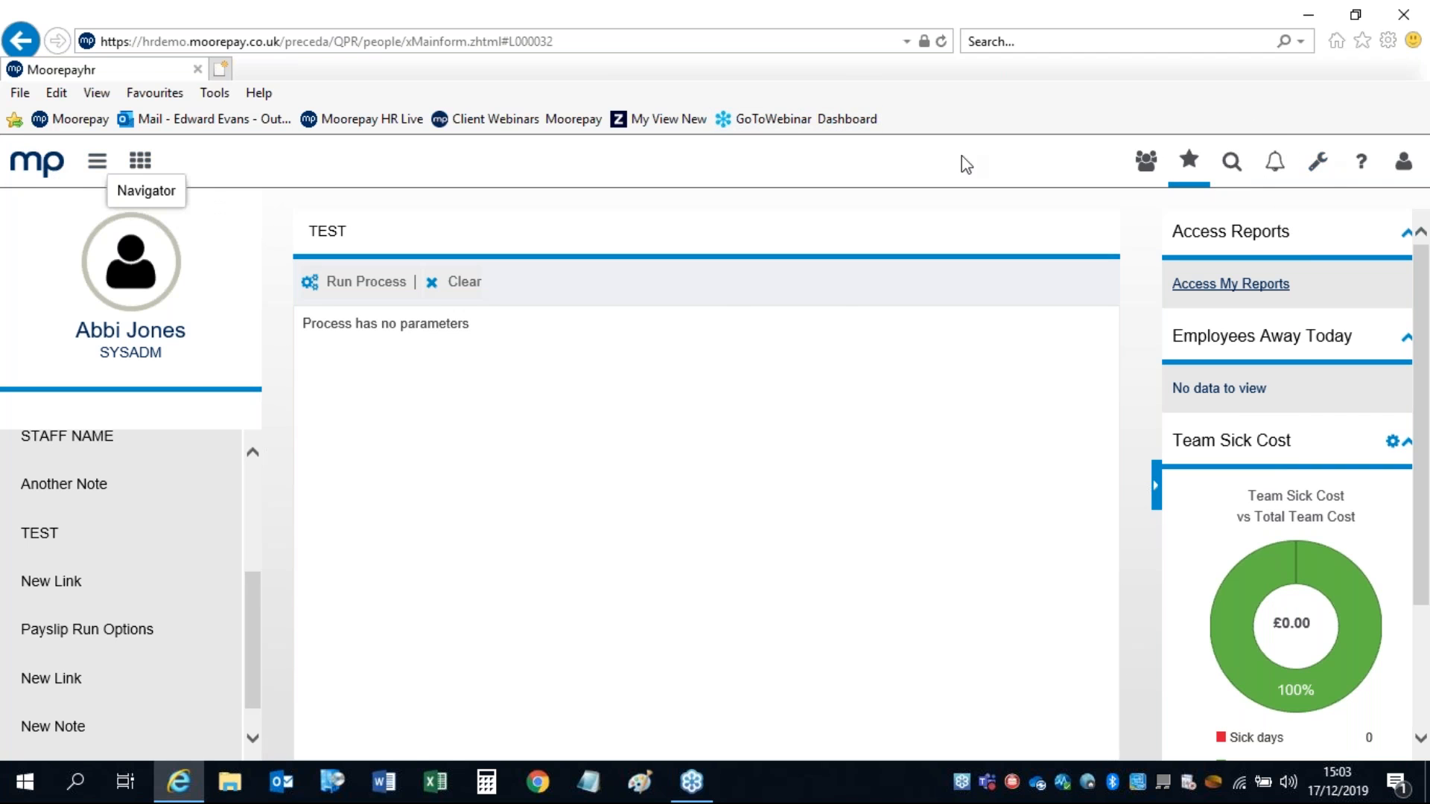
Step: Open the Moorepay Console from the system tools menu
click(1311, 167)
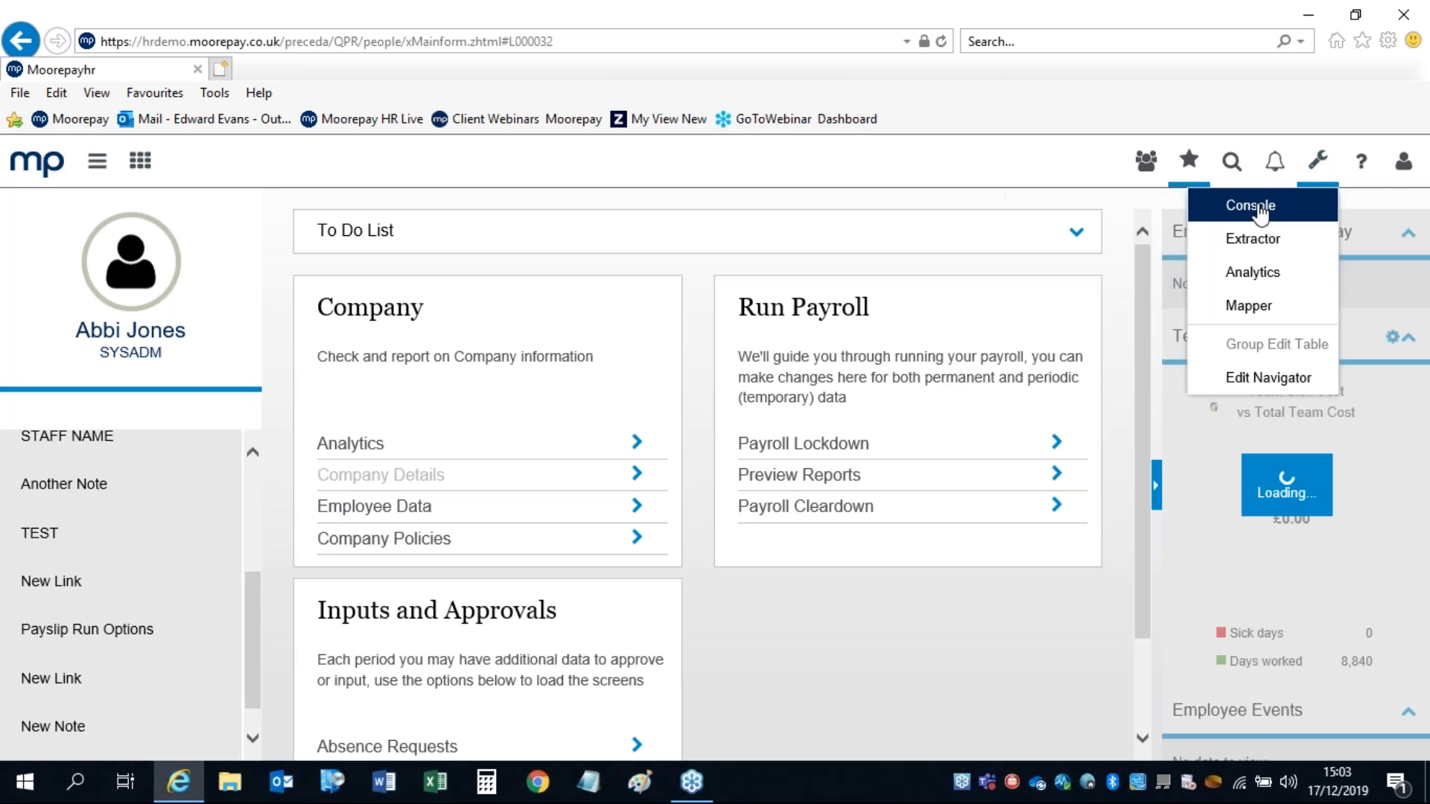
click(1259, 211)
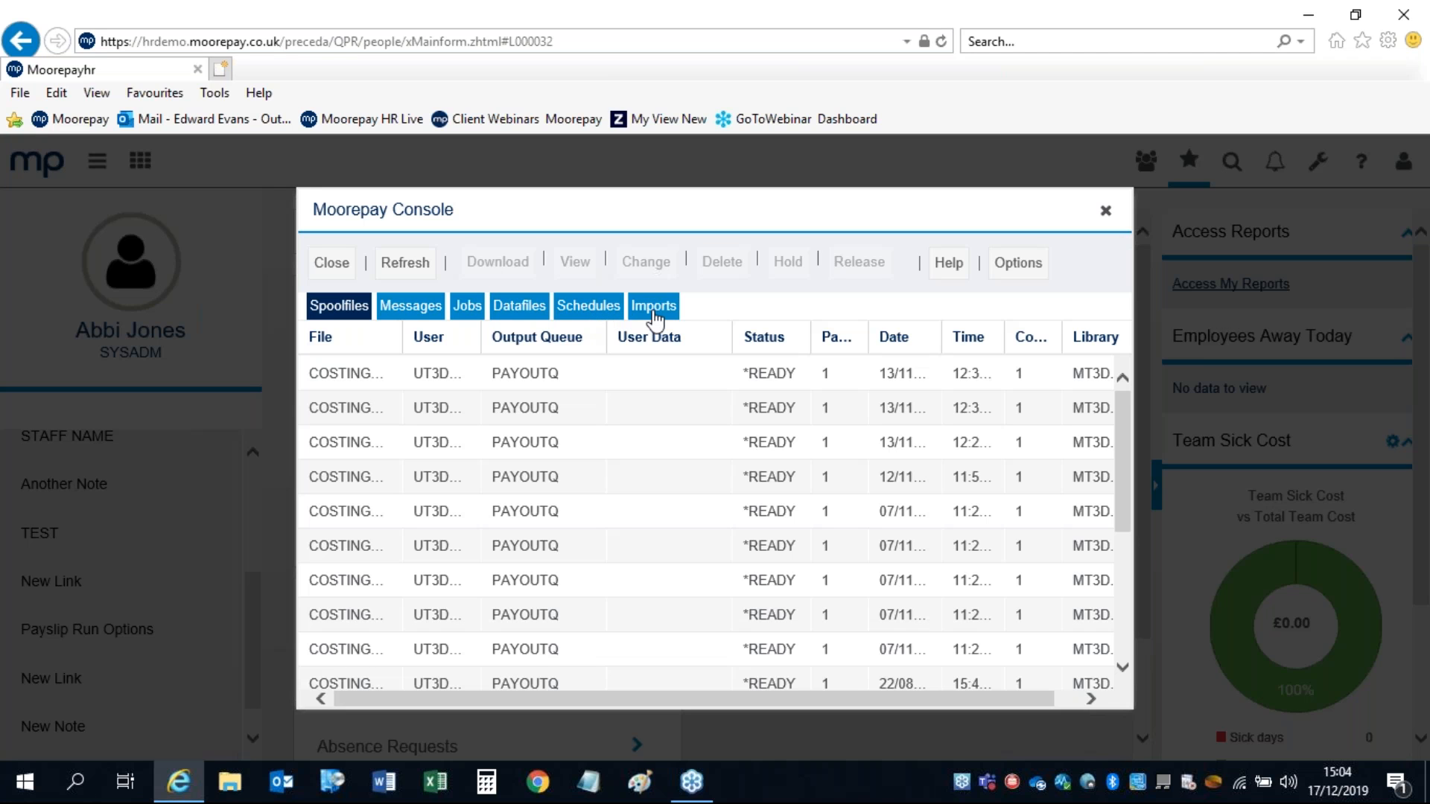
Step: Check the console's Imports and Schedules lists, then close the console to return to the dashboard
click(655, 313)
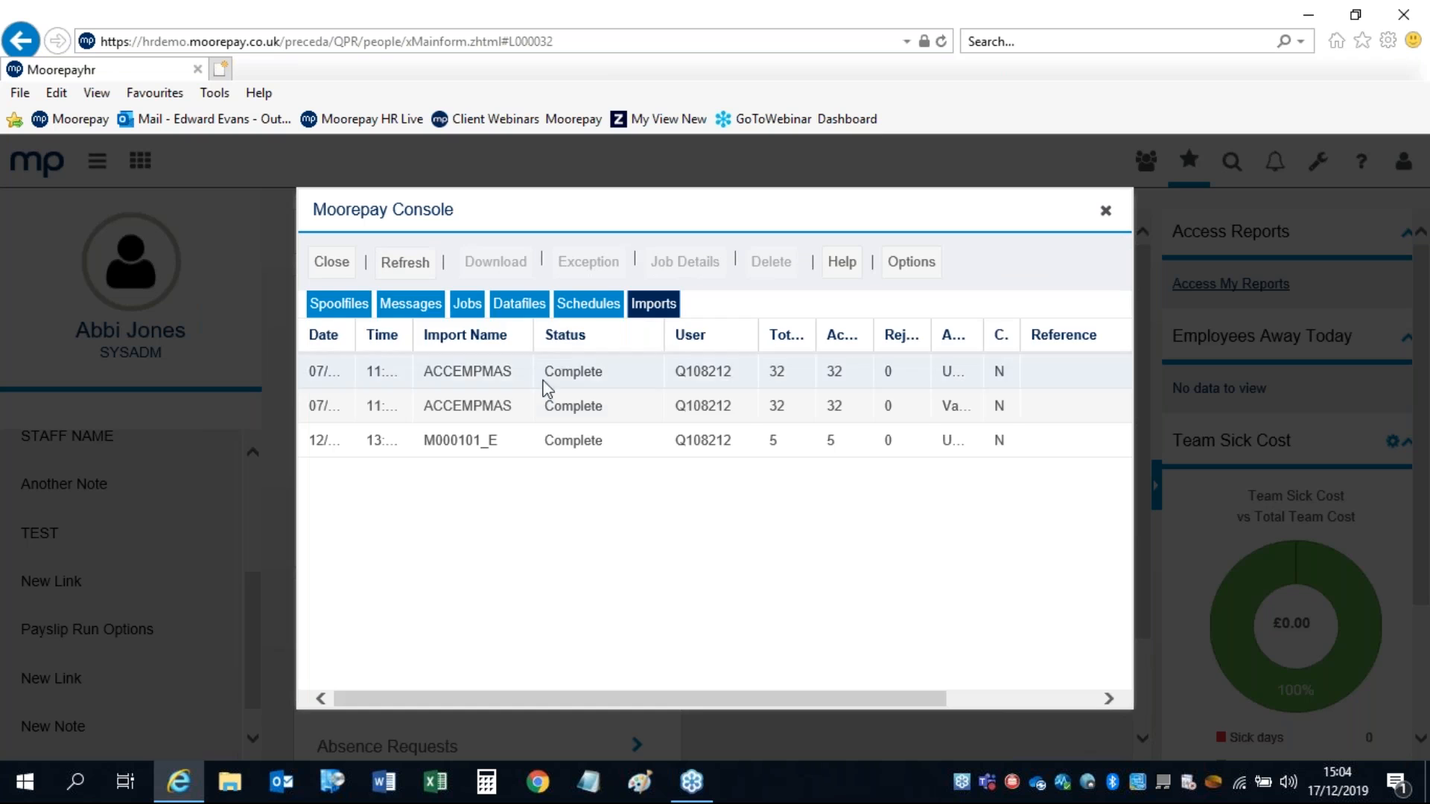
click(585, 306)
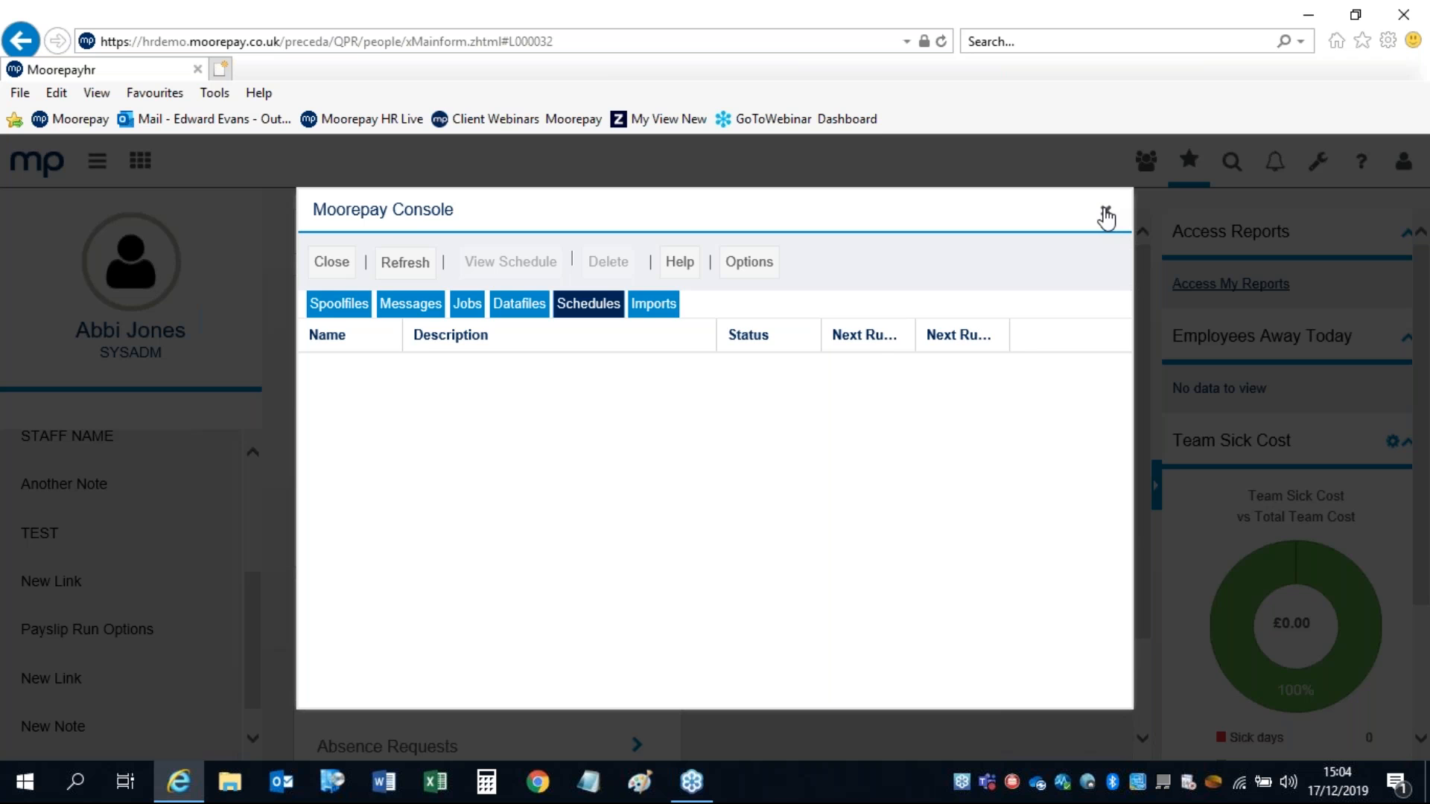
click(1106, 216)
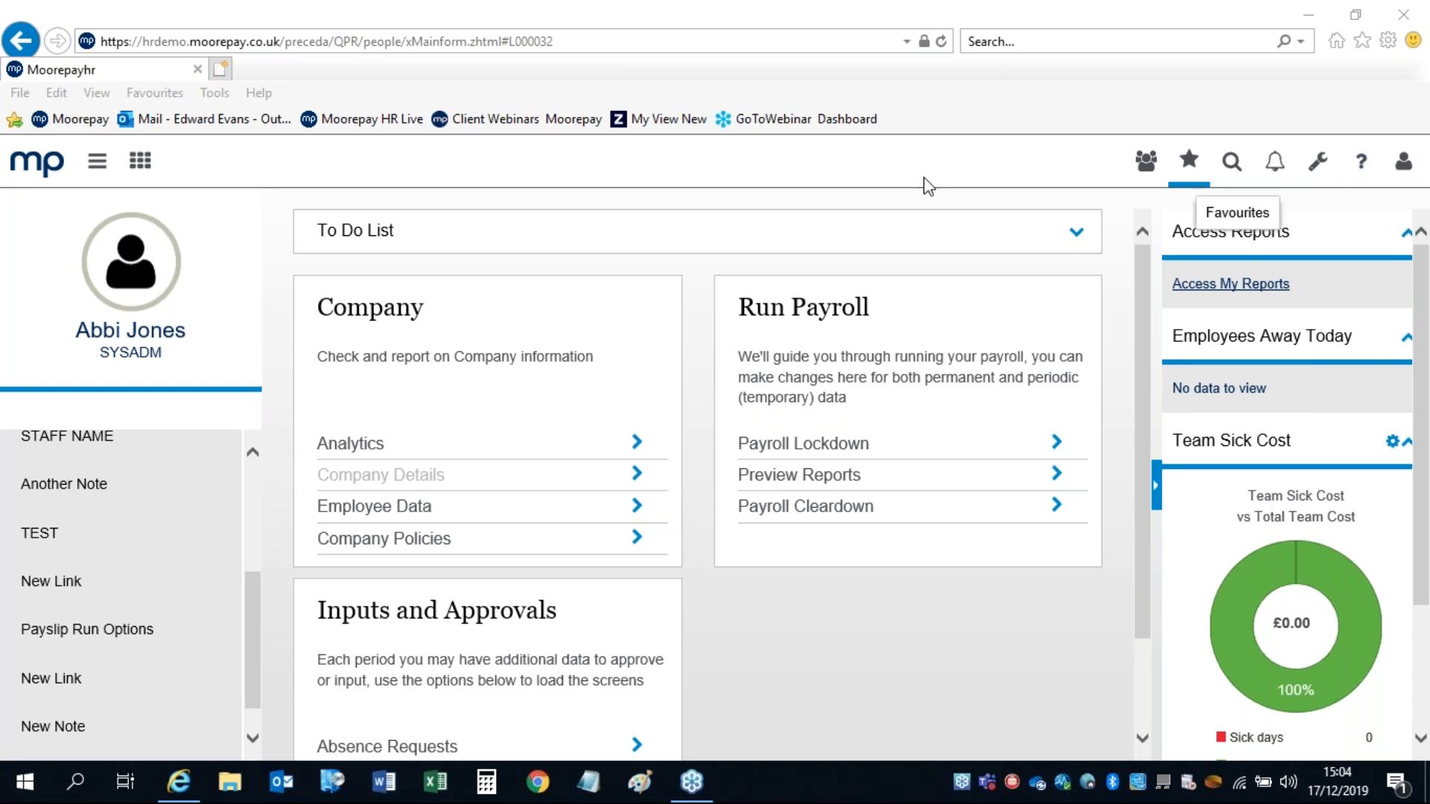
Step: Open a blank Hire form under Personnel and show its help options
click(19, 167)
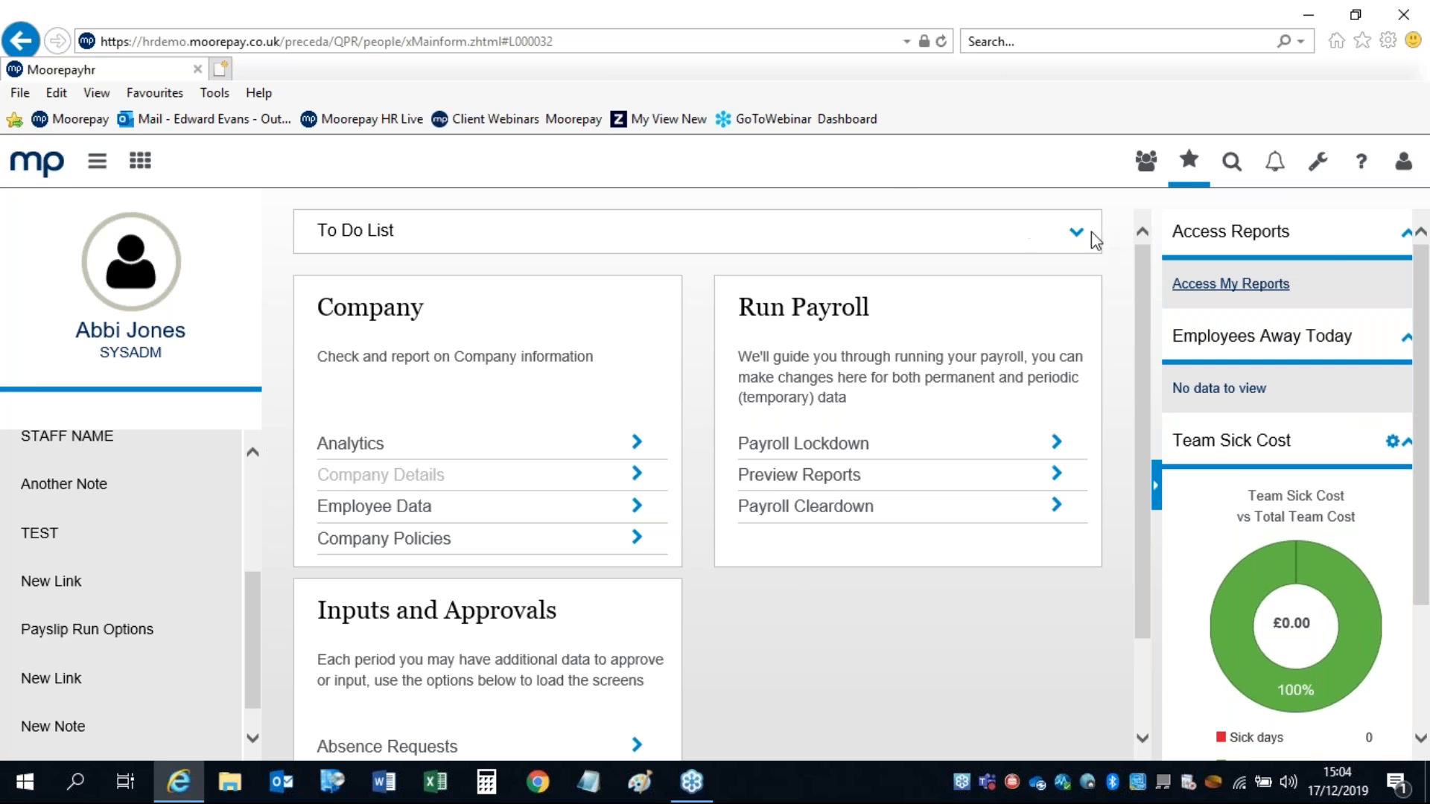
click(1189, 160)
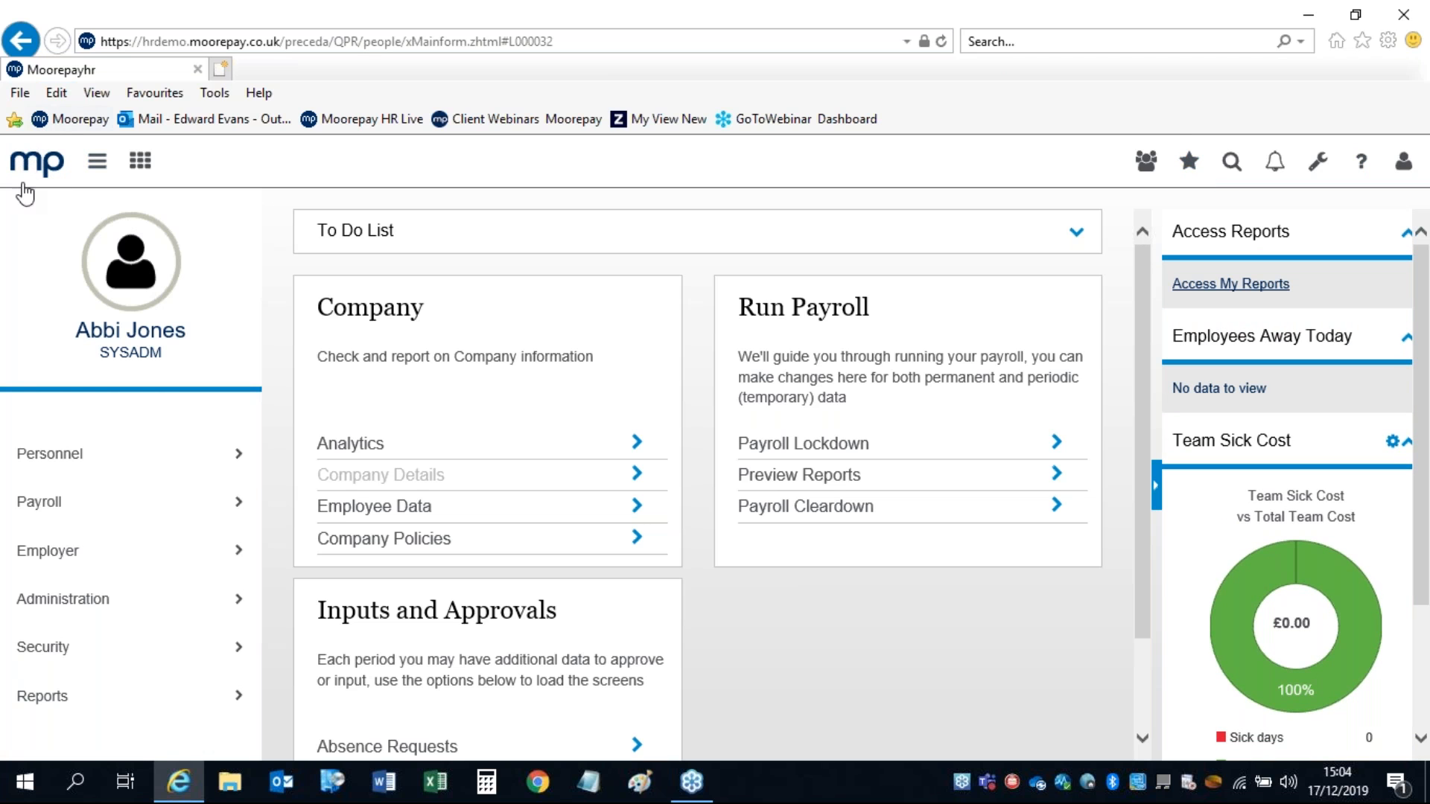
click(45, 452)
click(43, 545)
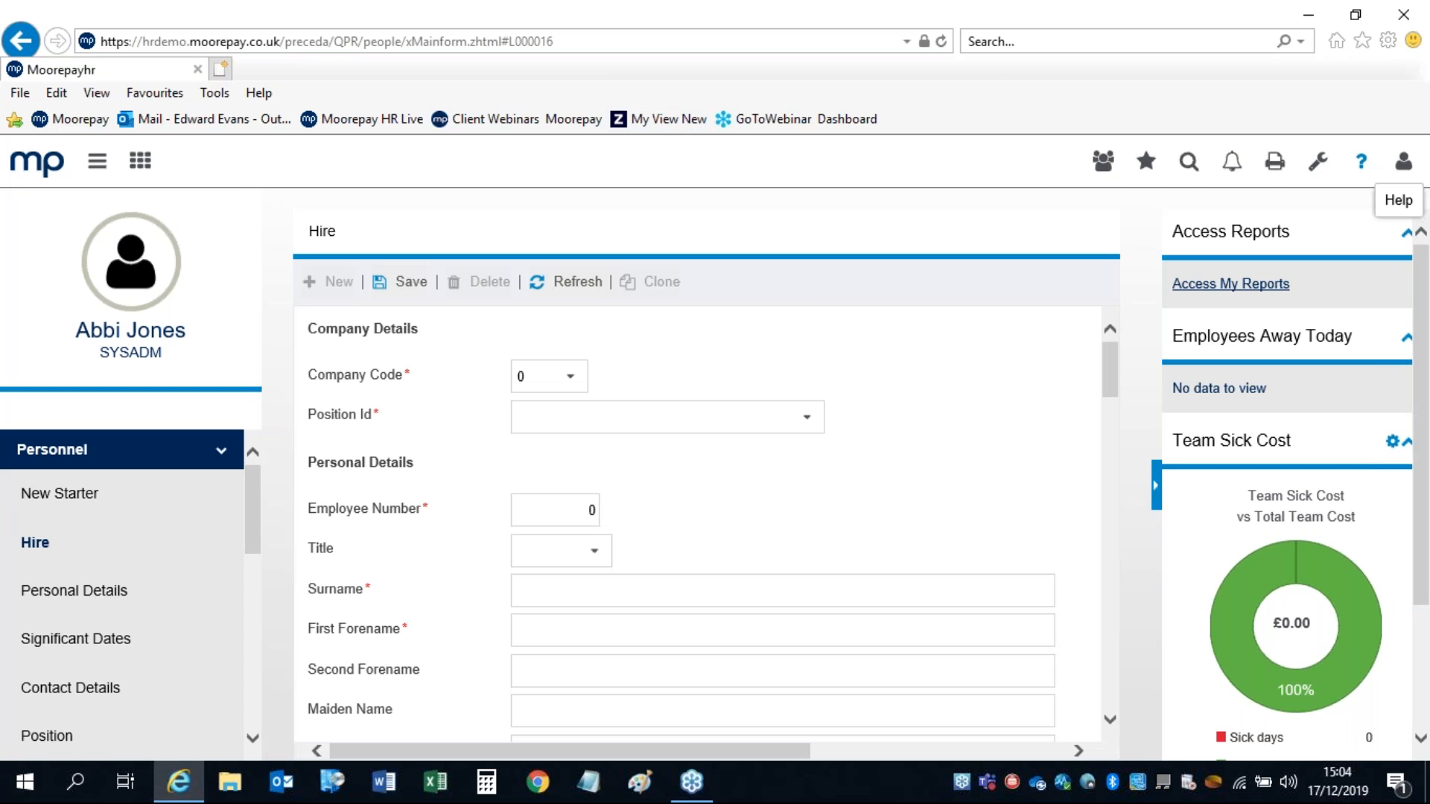
click(1360, 165)
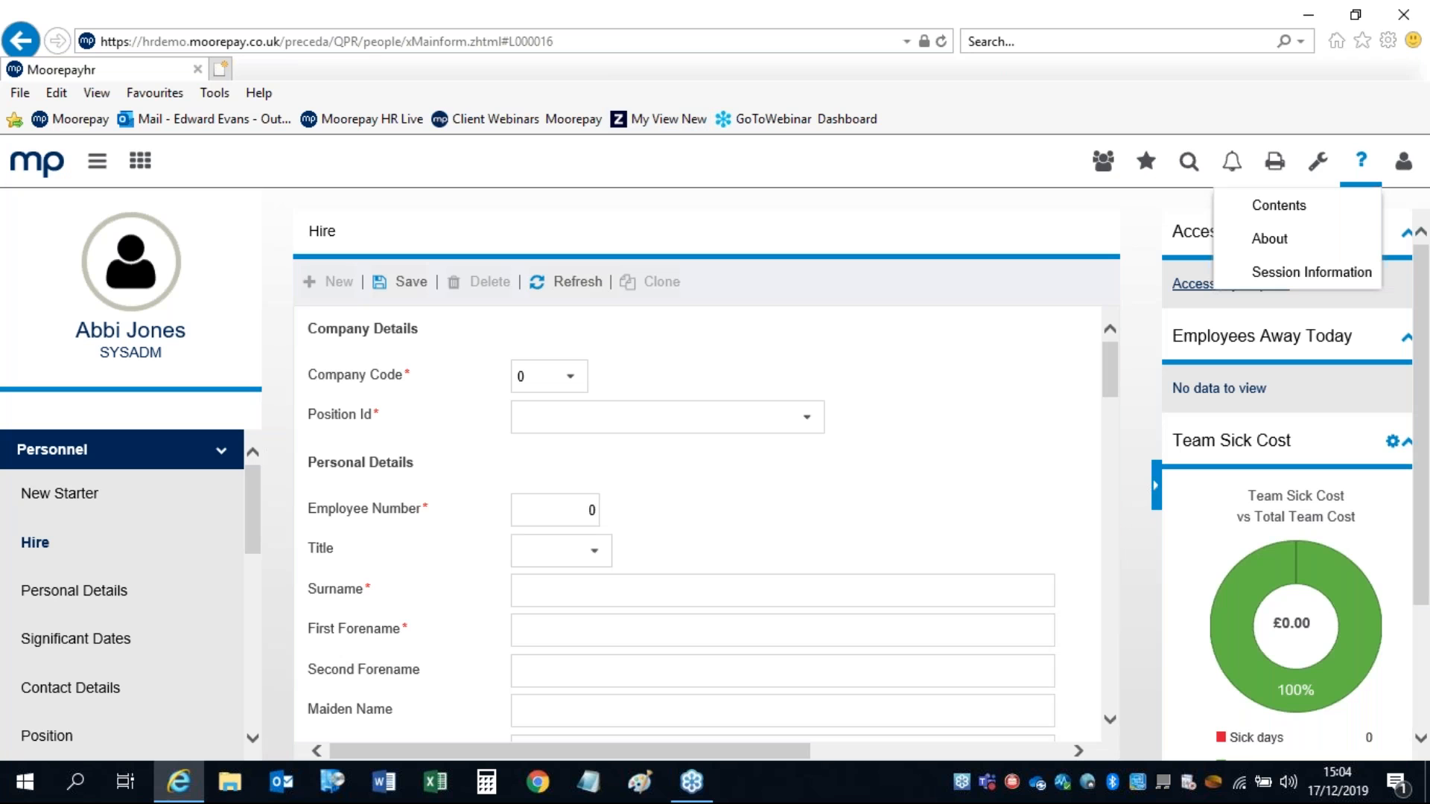
click(1309, 273)
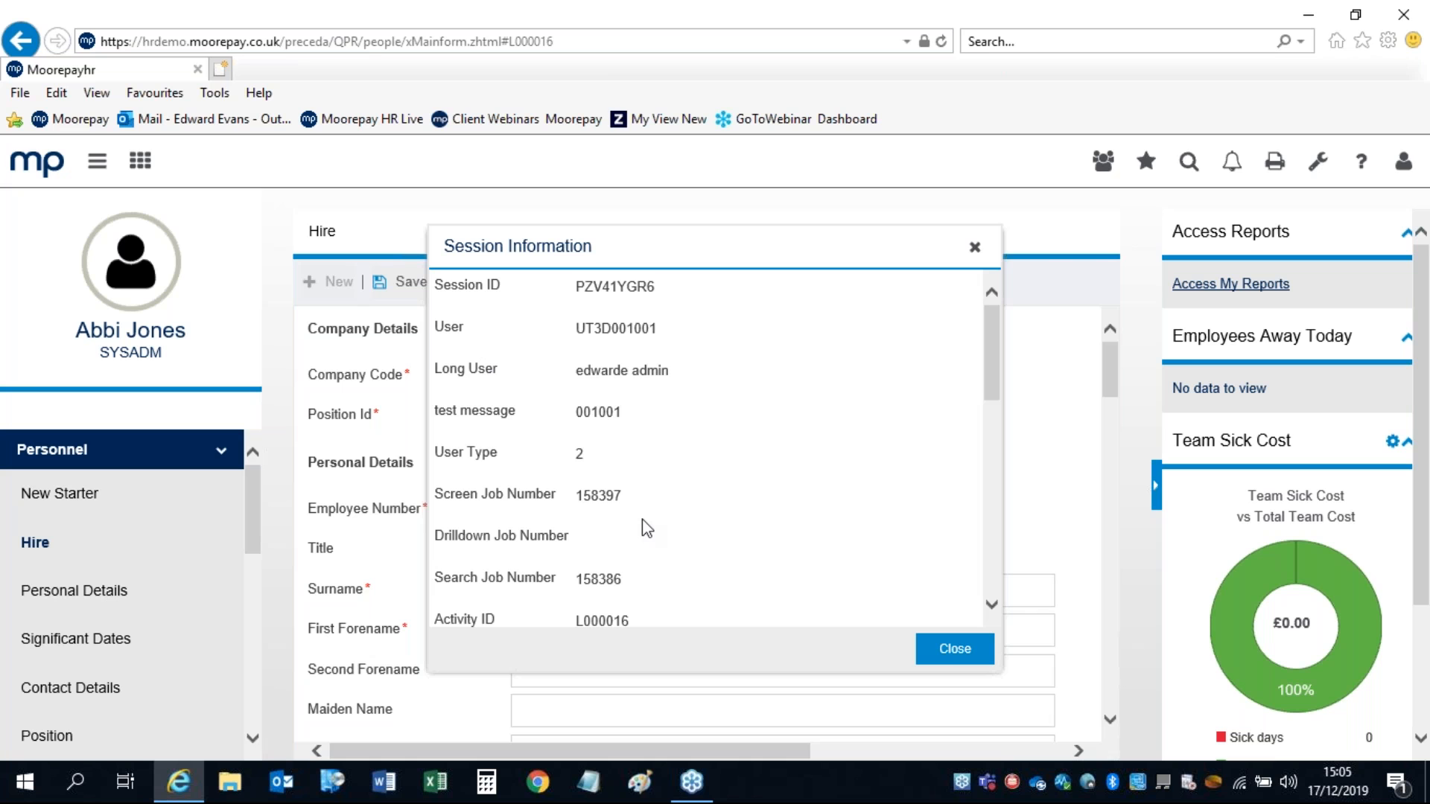
click(974, 247)
click(1358, 168)
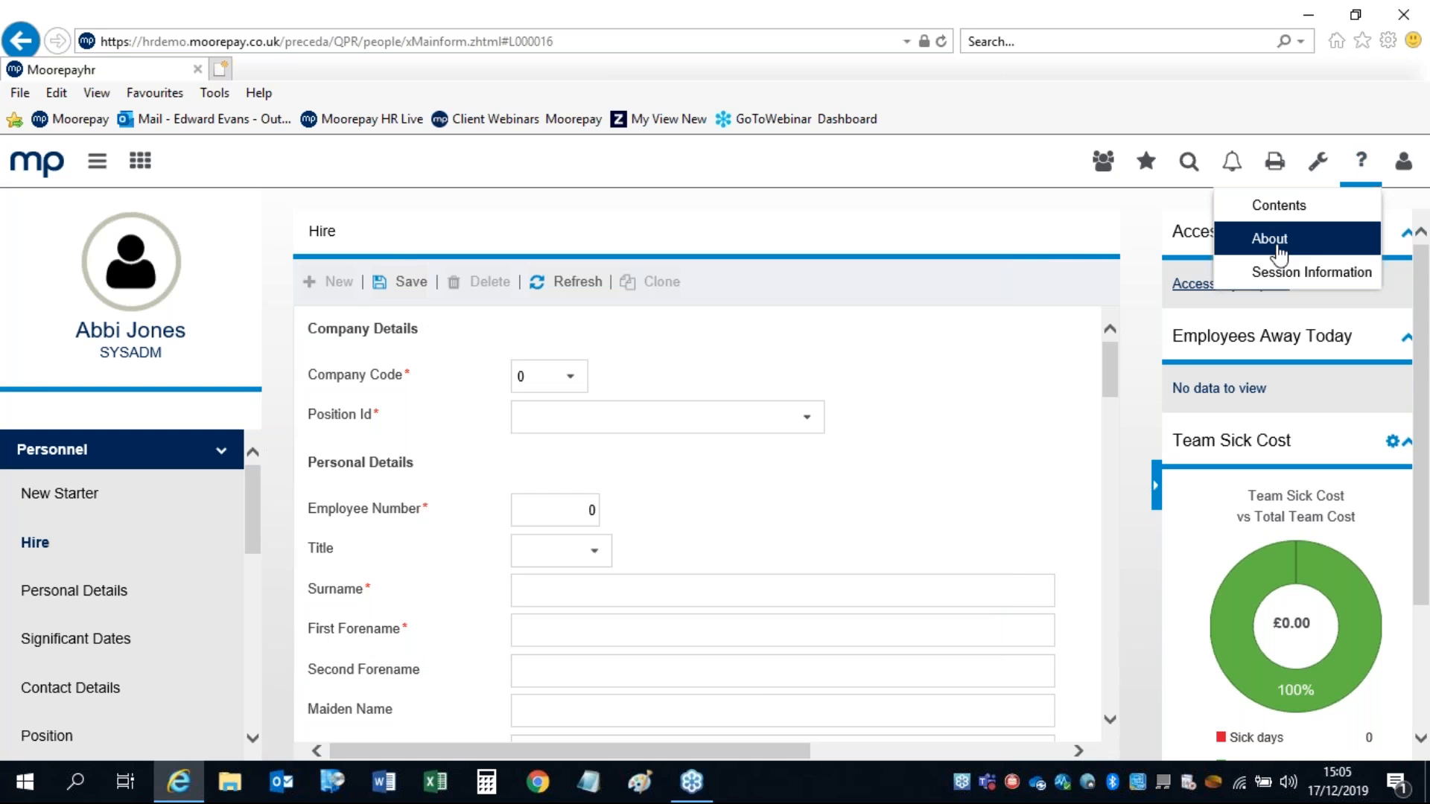
click(1266, 240)
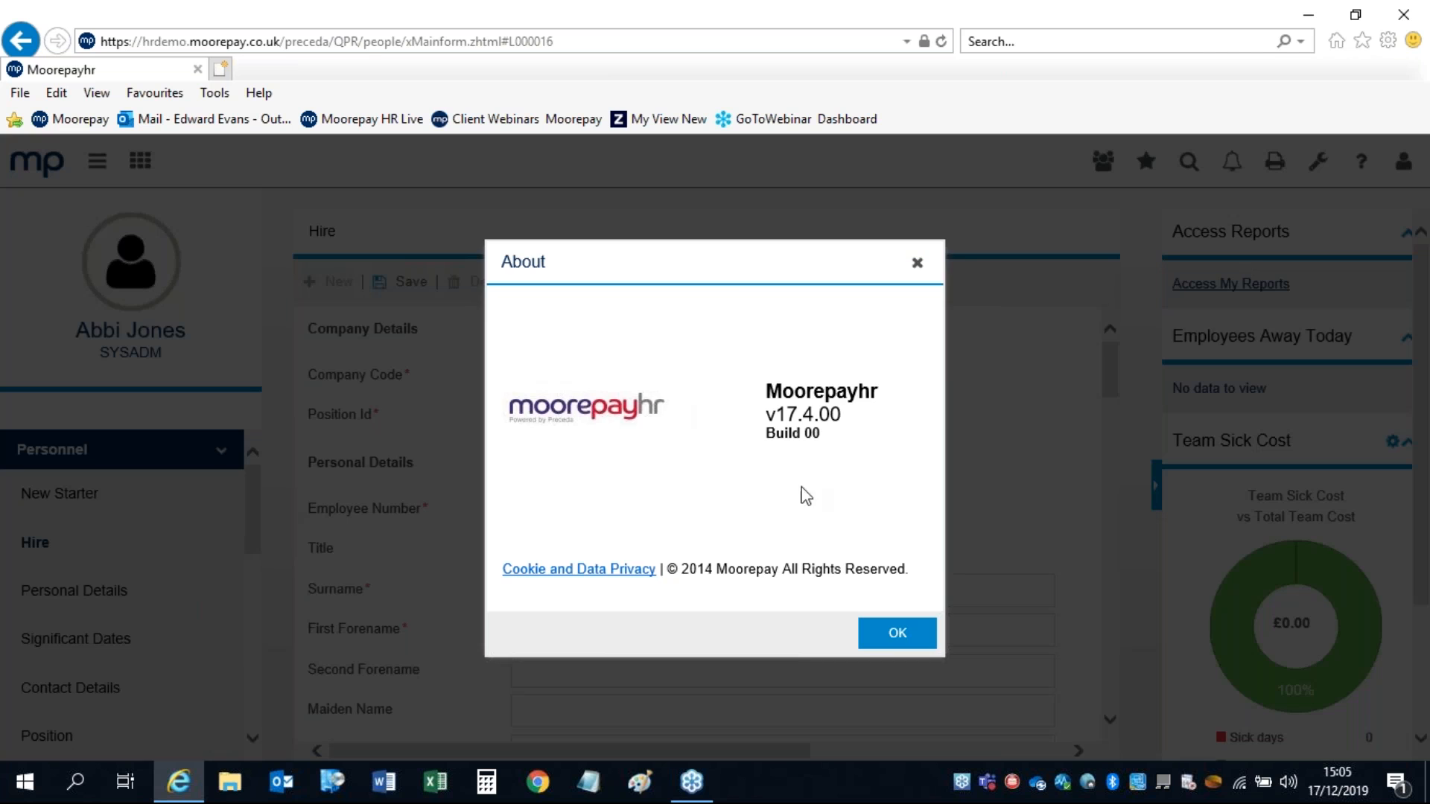
drag(766, 434, 855, 432)
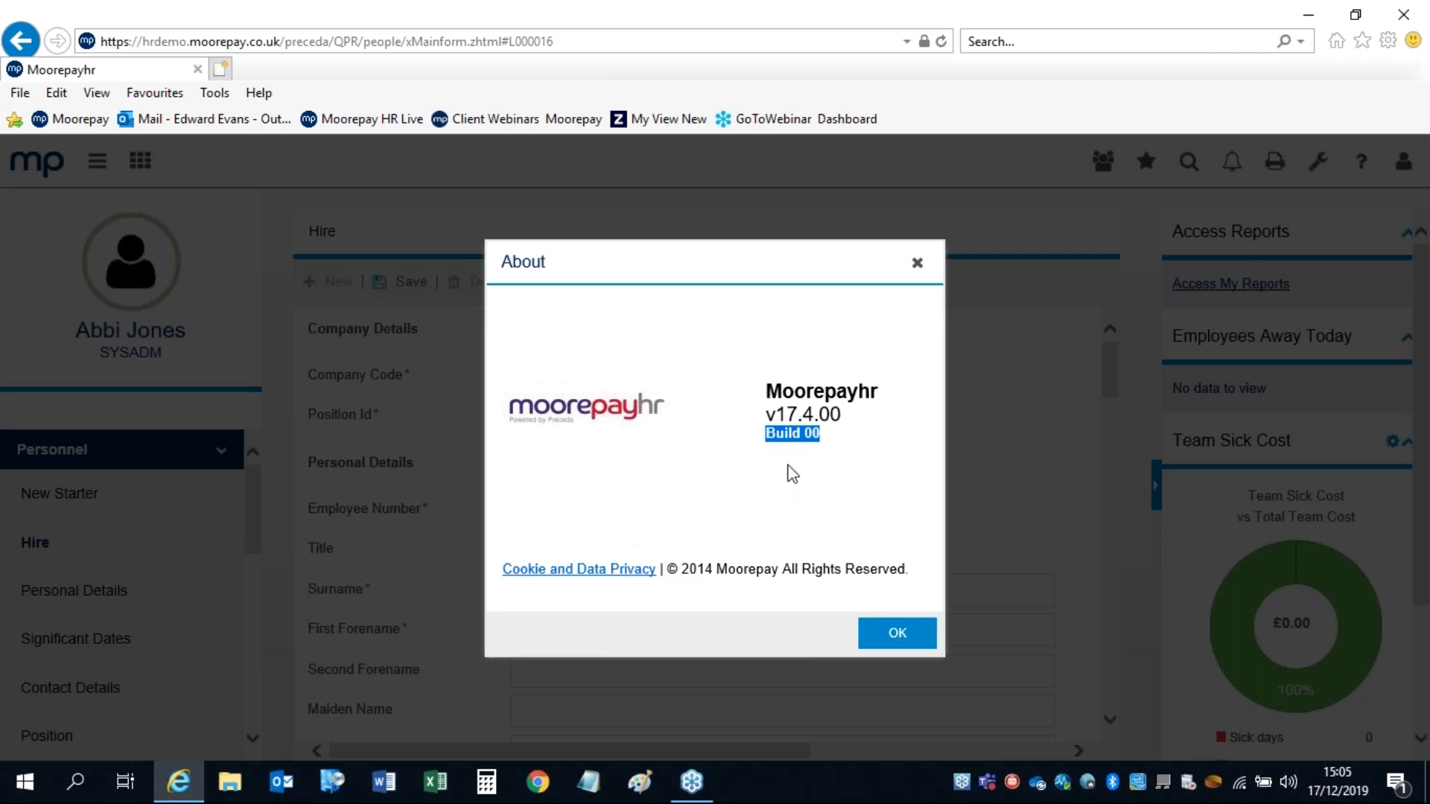
drag(767, 415, 849, 417)
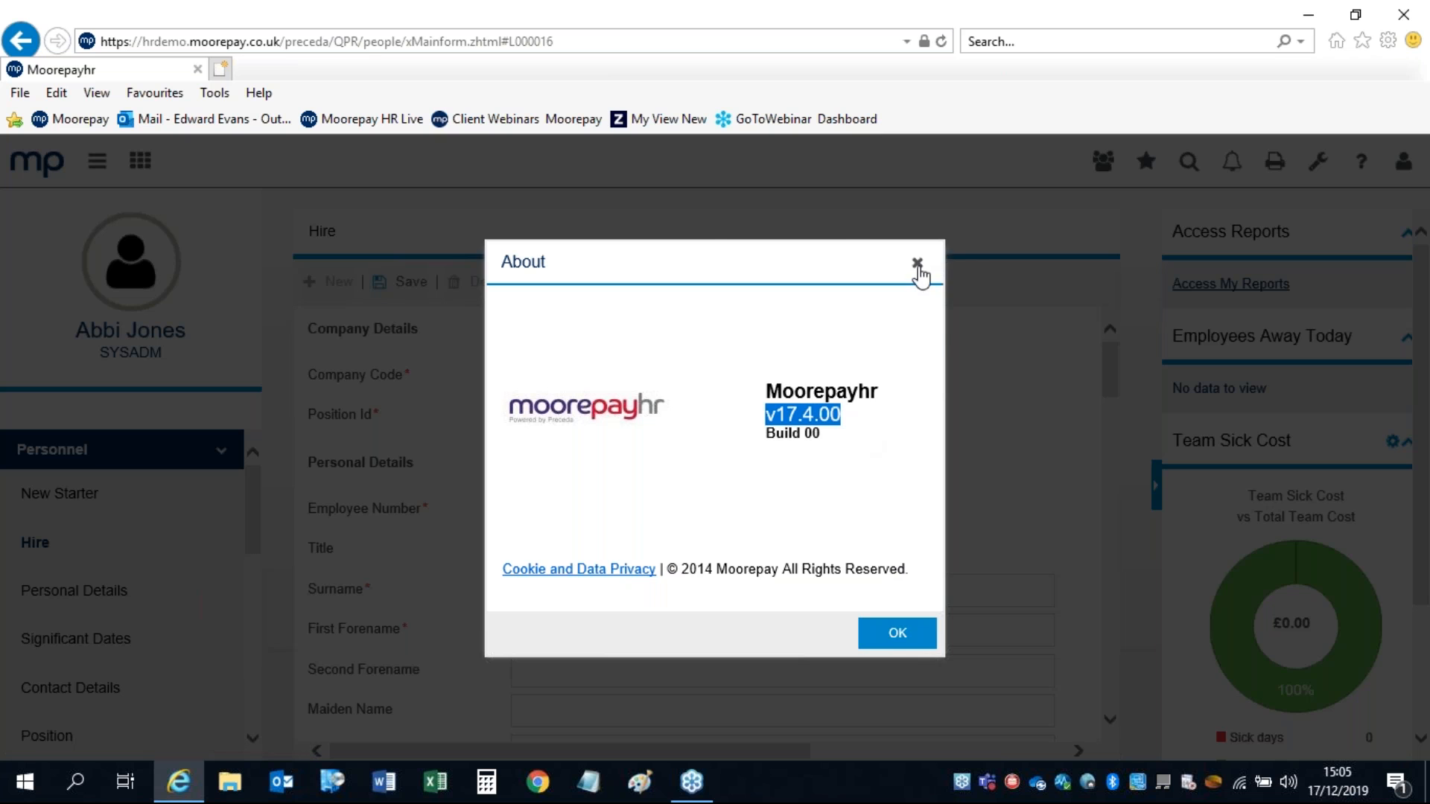
click(918, 264)
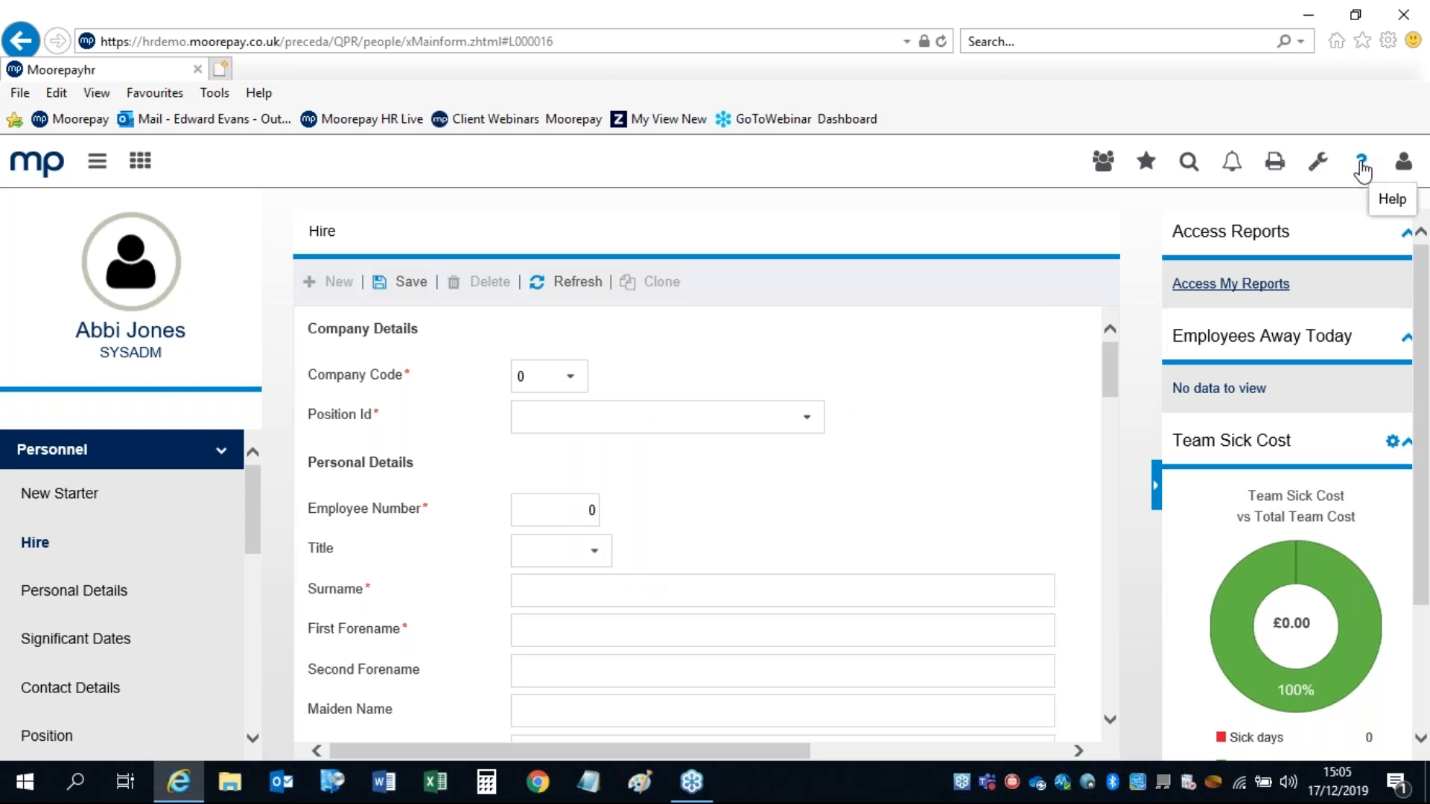
click(1361, 166)
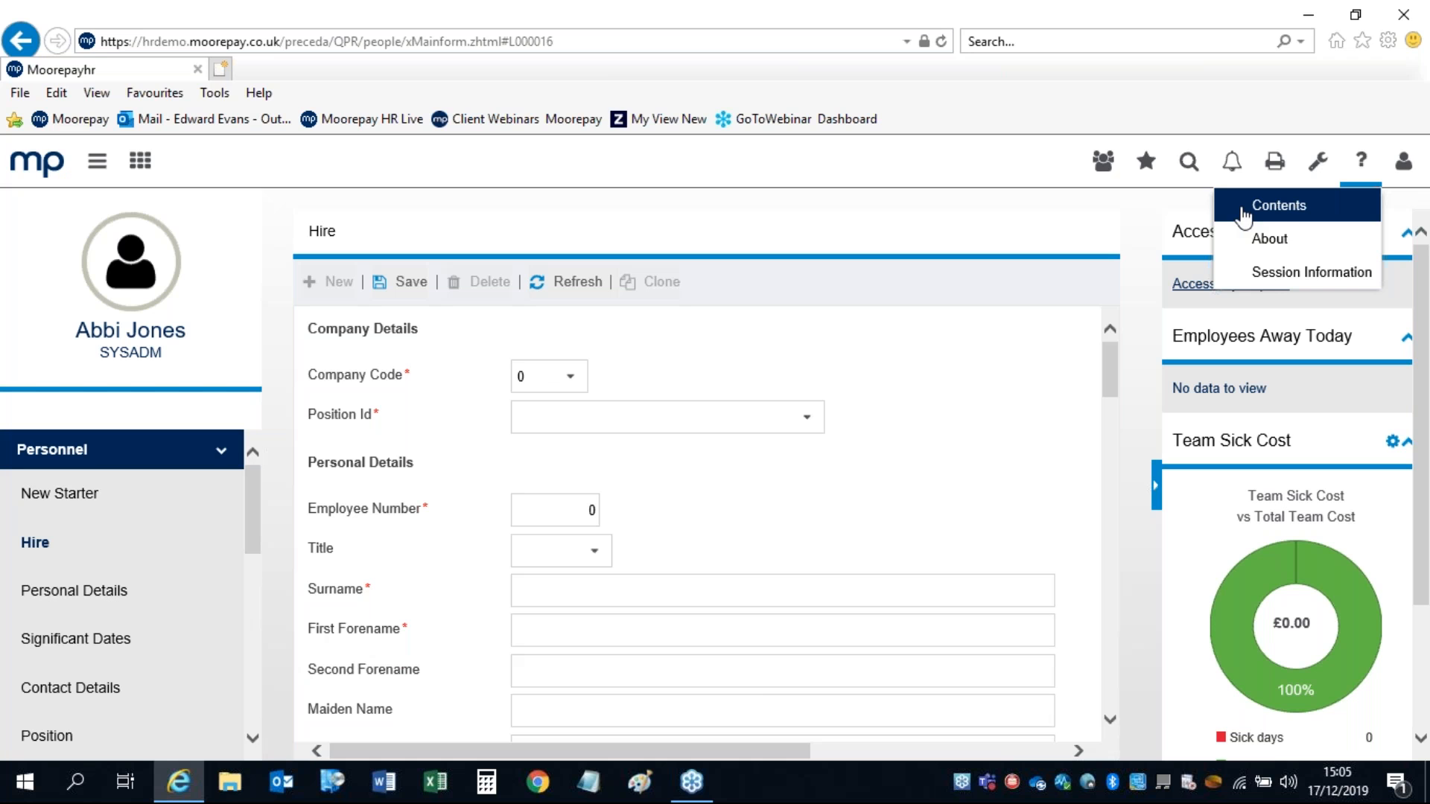
Step: Search the Hire help Knowledge Base for 'payslips', then close the help tab
click(1275, 209)
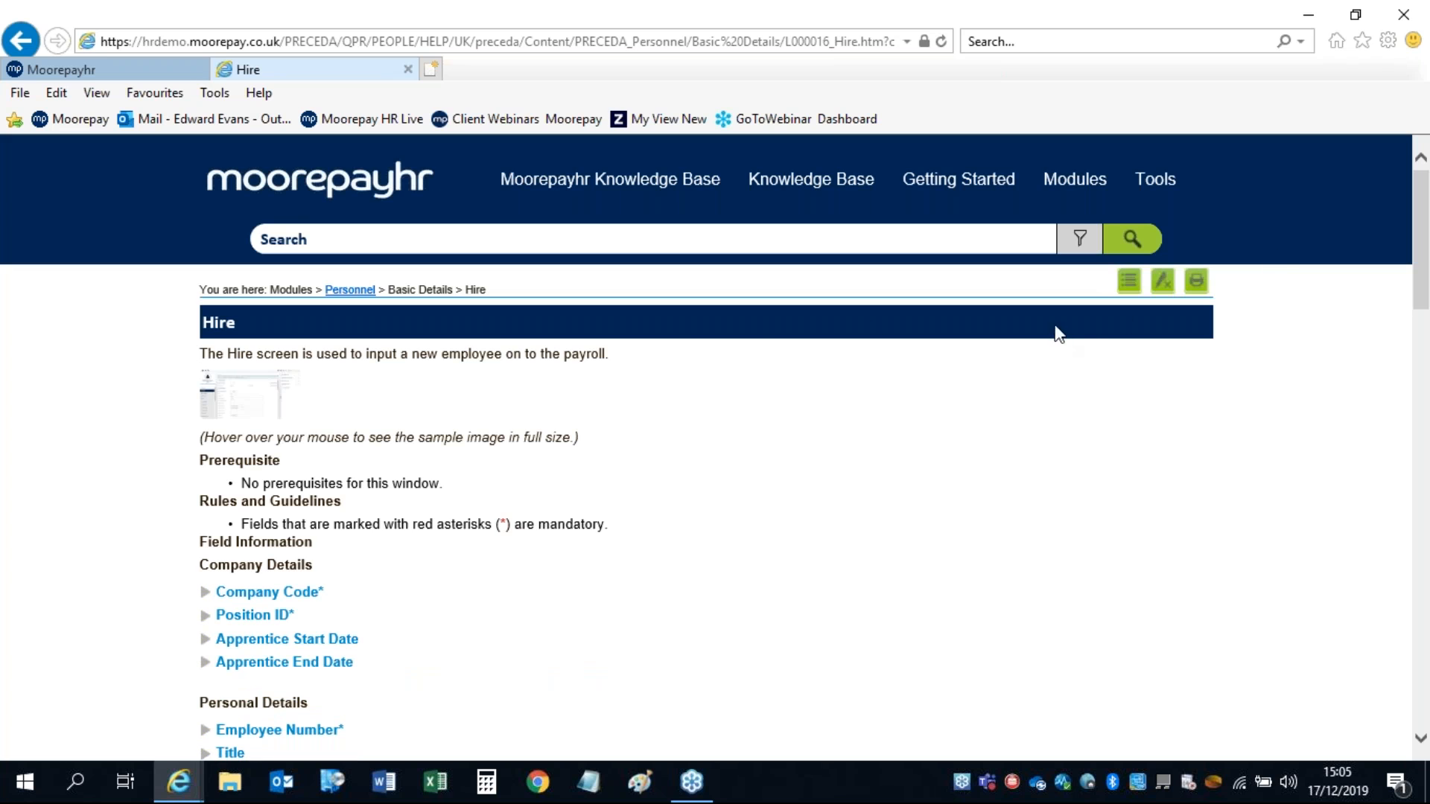
drag(248, 322, 205, 326)
click(324, 242)
text(payslips)
mouse_move(1075, 183)
mouse_move(1073, 252)
click(1126, 247)
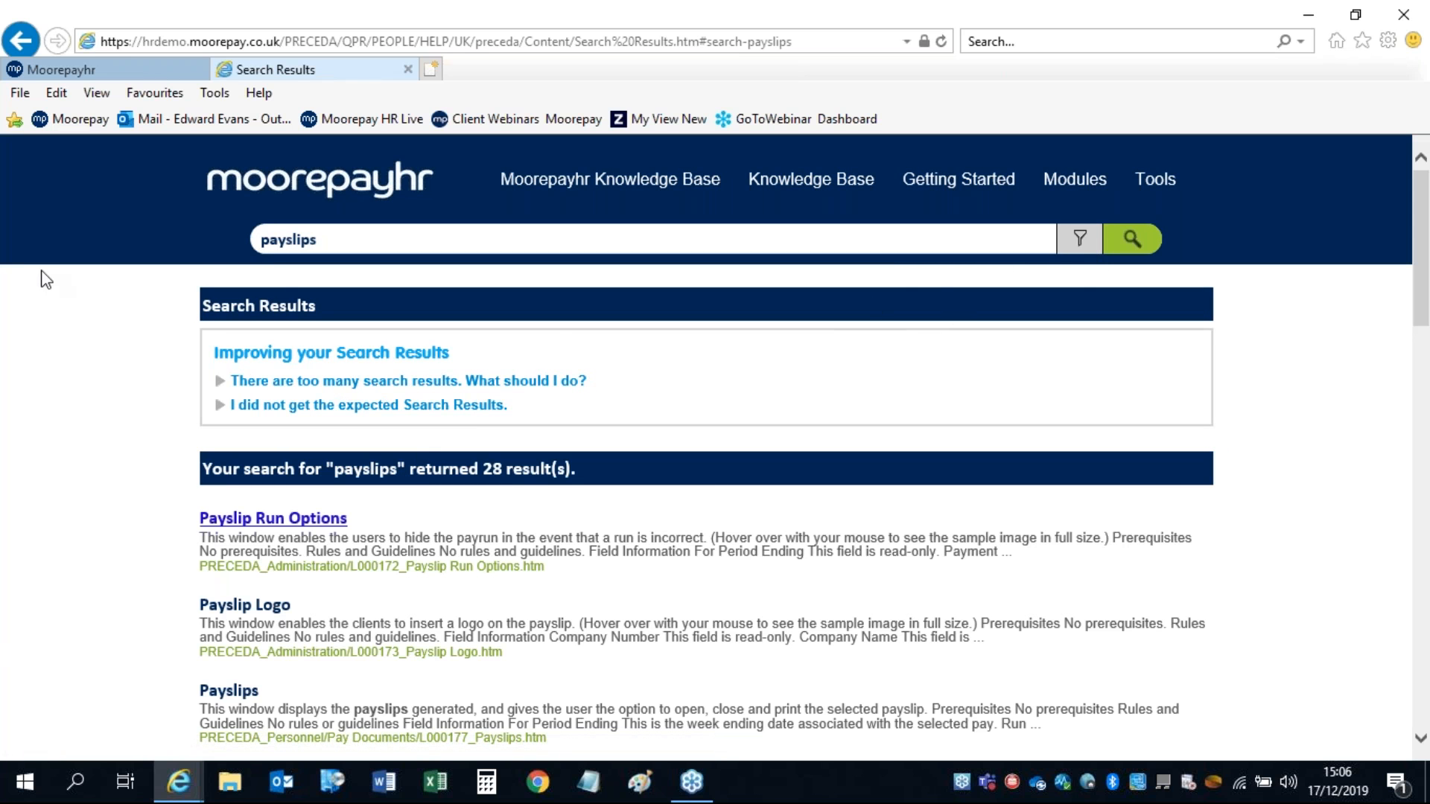
click(409, 69)
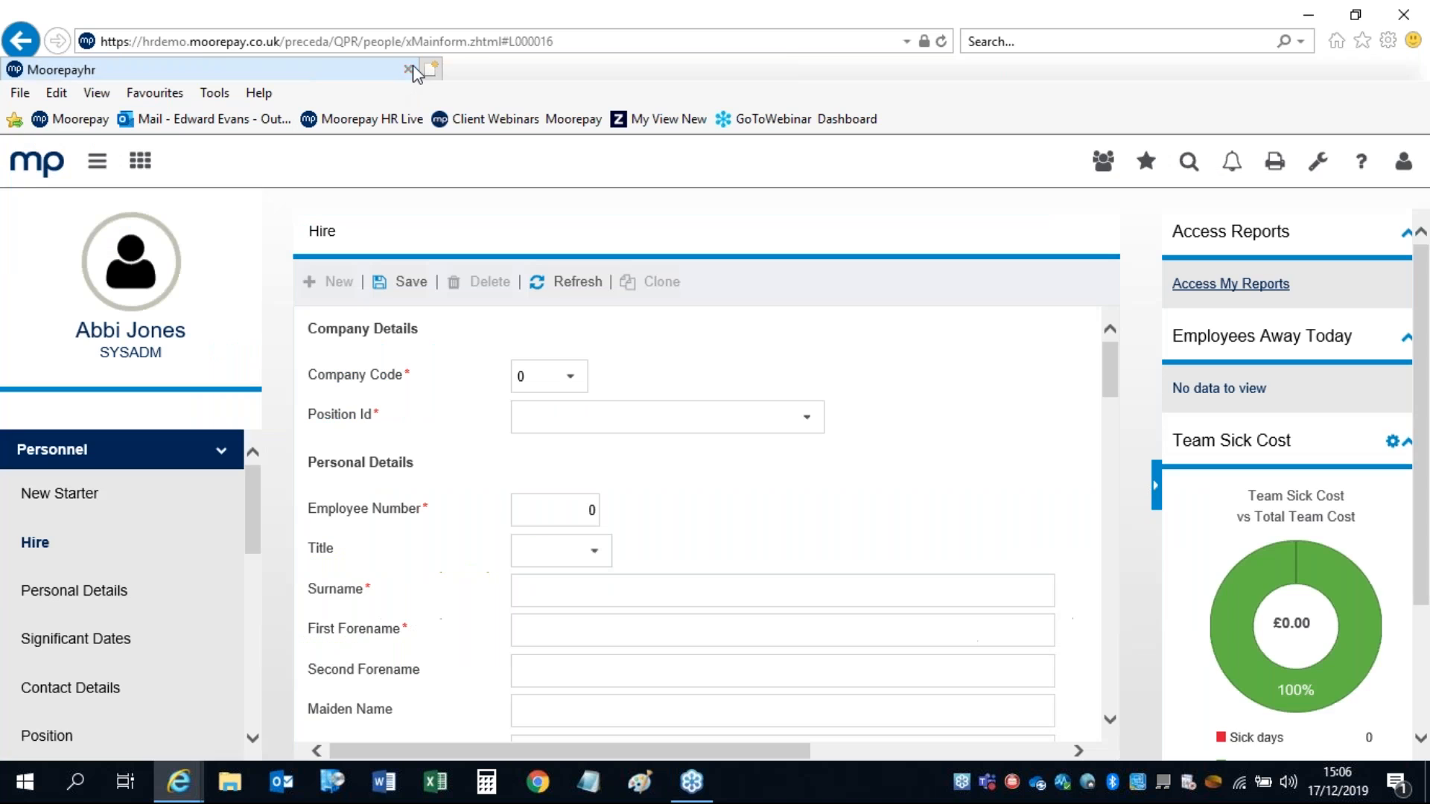
Step: Assign the Payslips screen to the CTRL+1 hotkey in Personalisation and save it
click(40, 178)
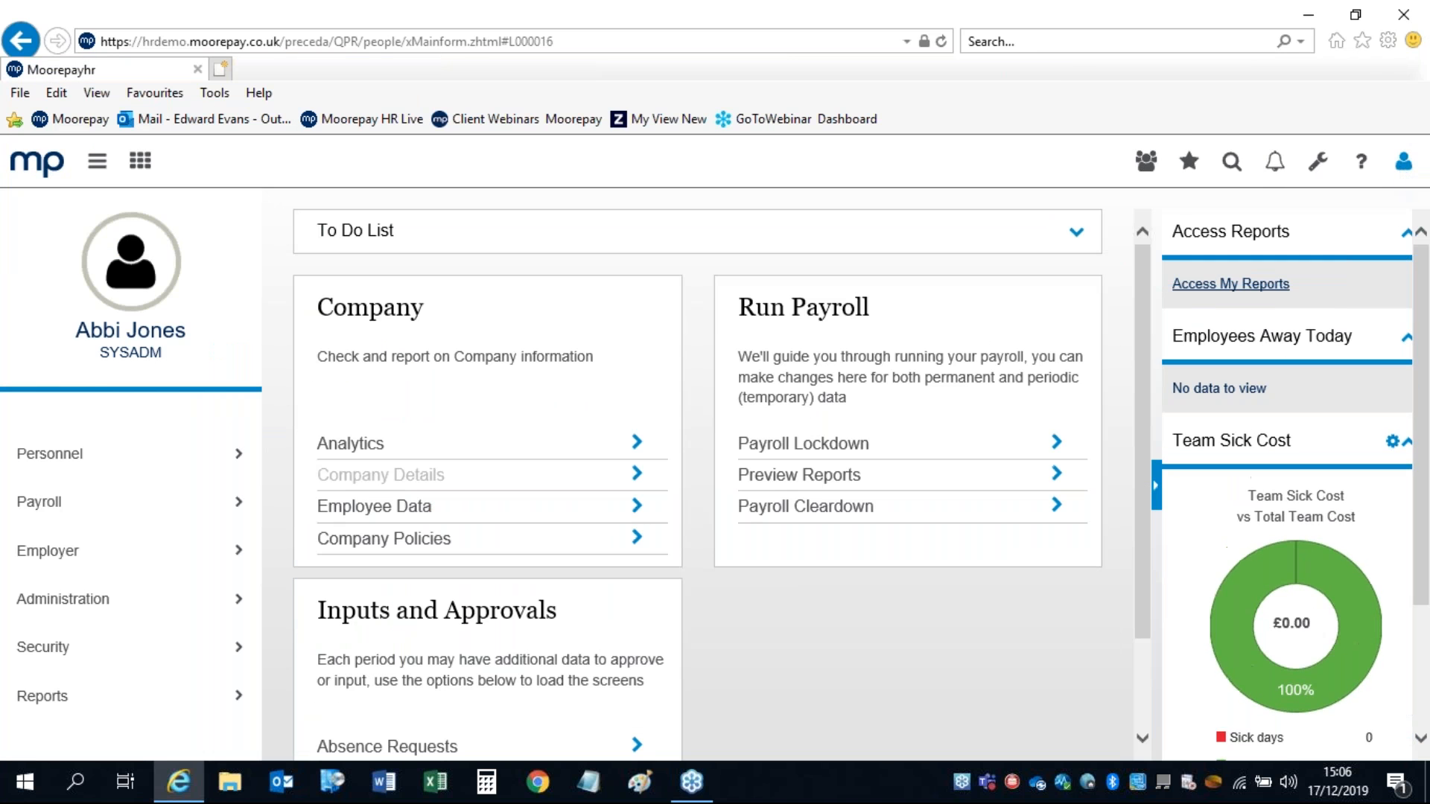
click(1402, 173)
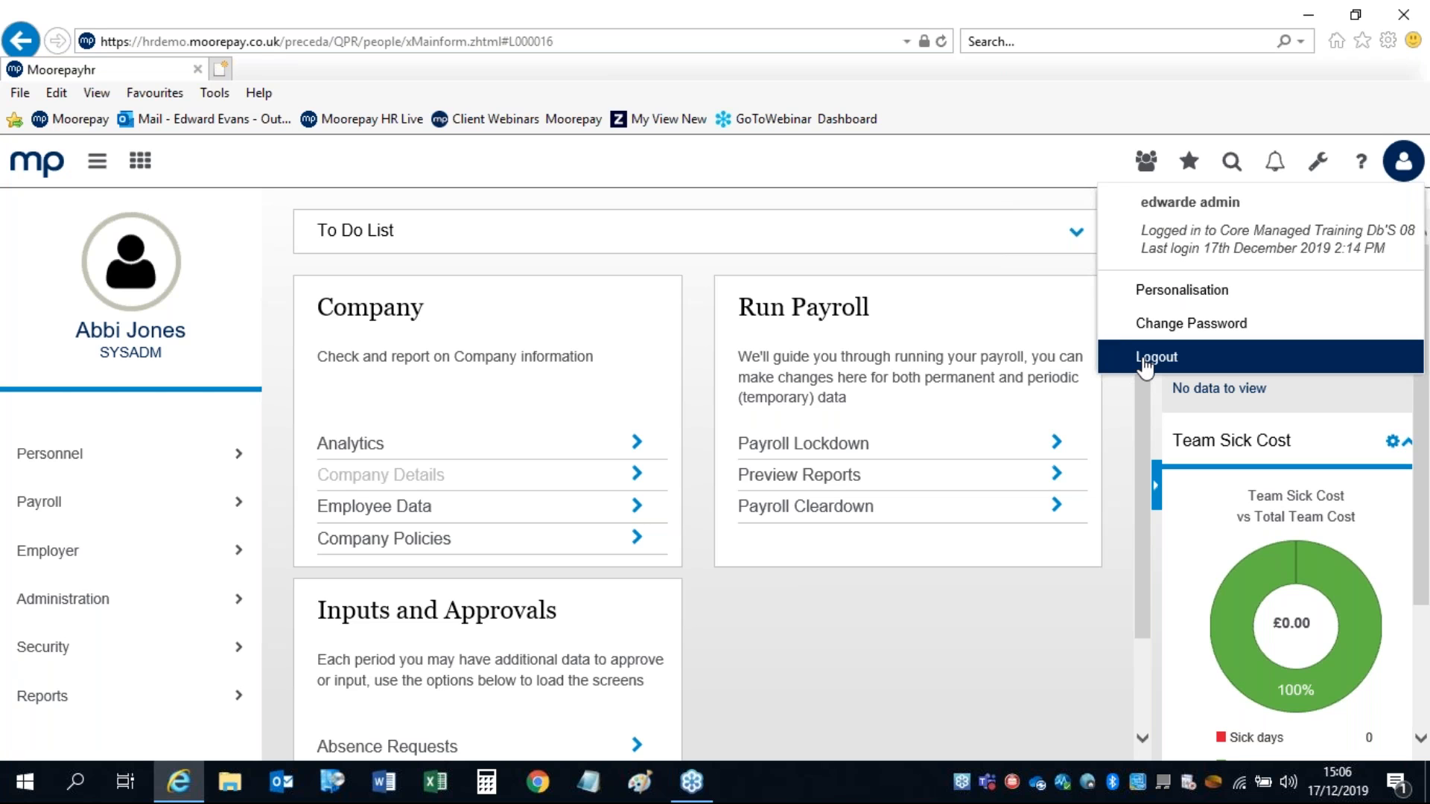
click(1140, 298)
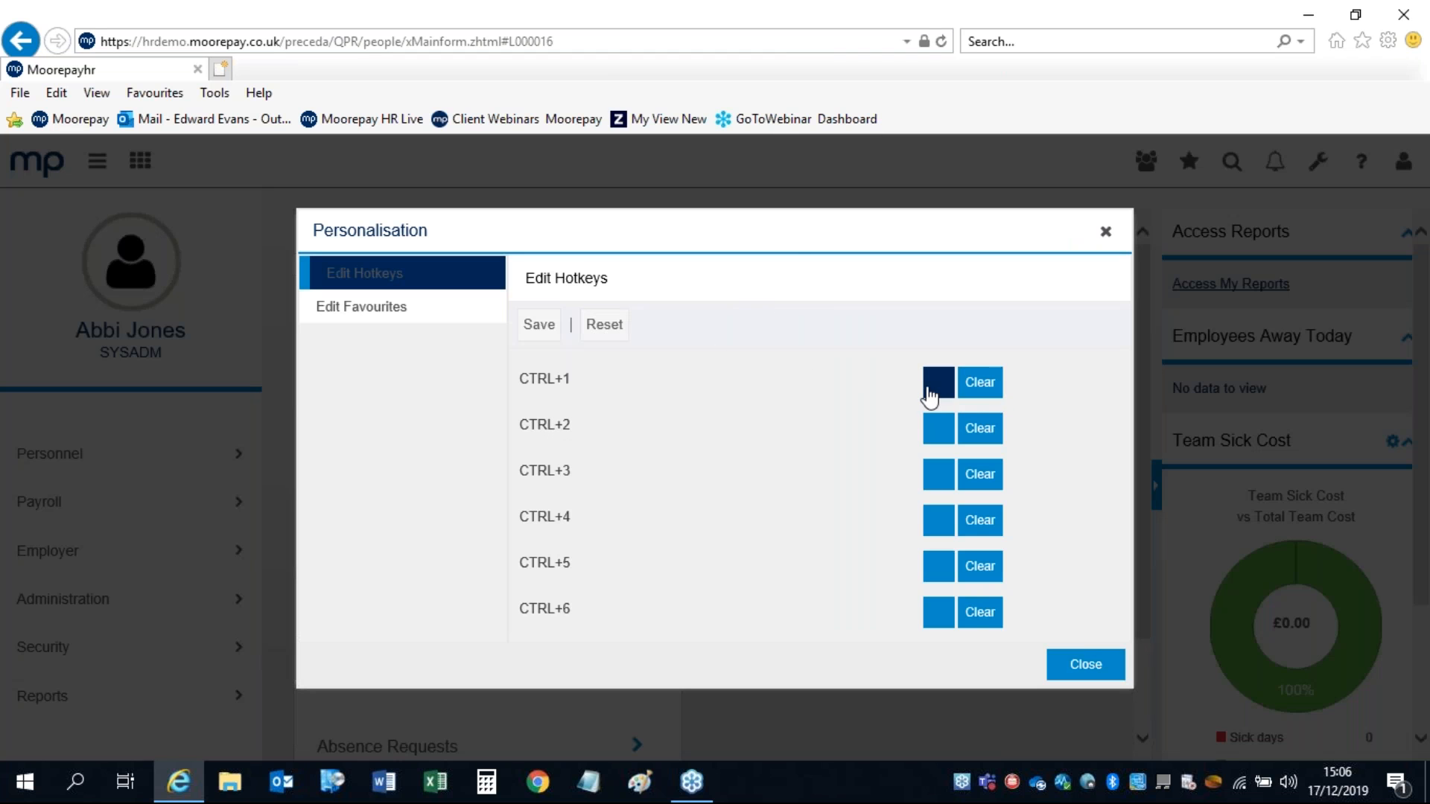
click(941, 393)
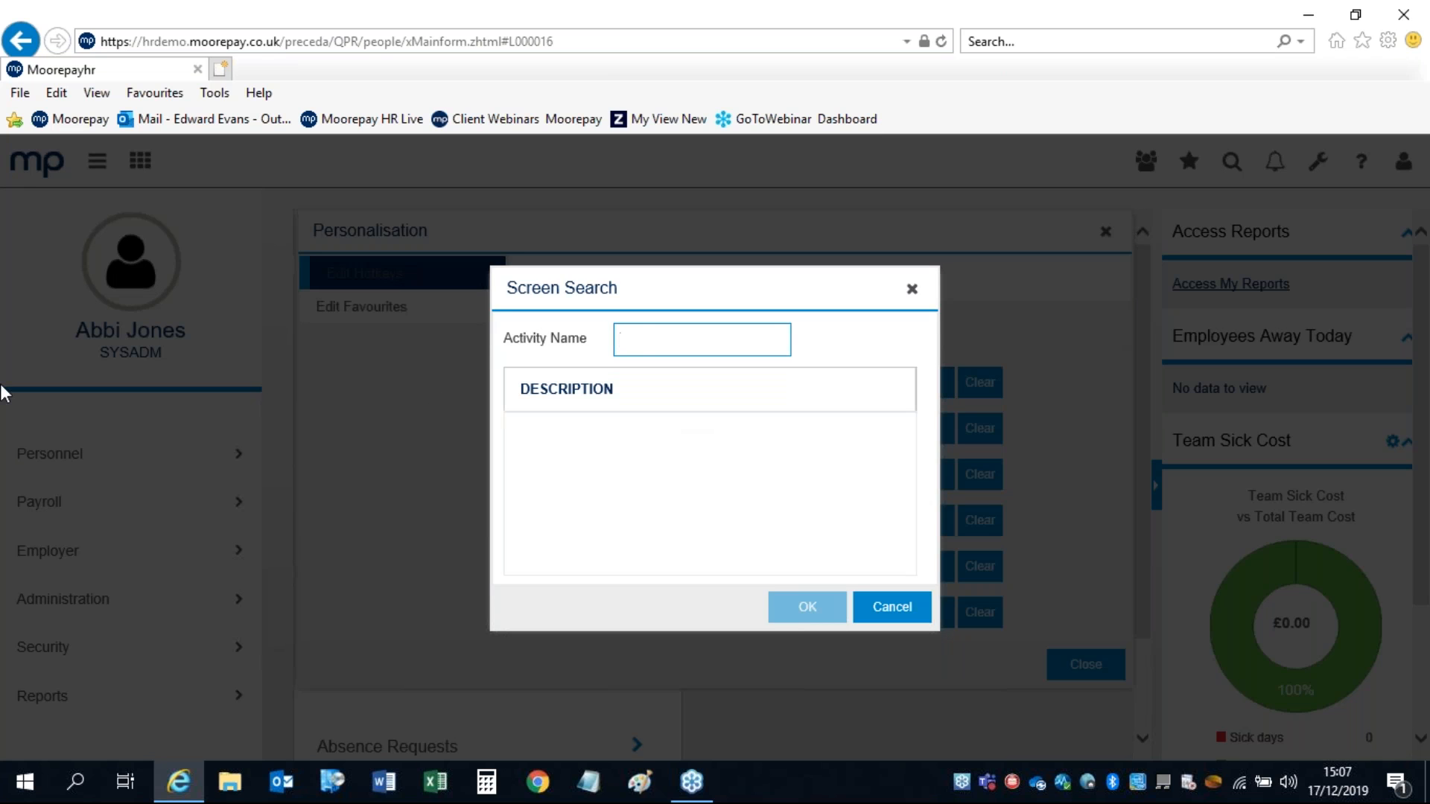
text(paysl)
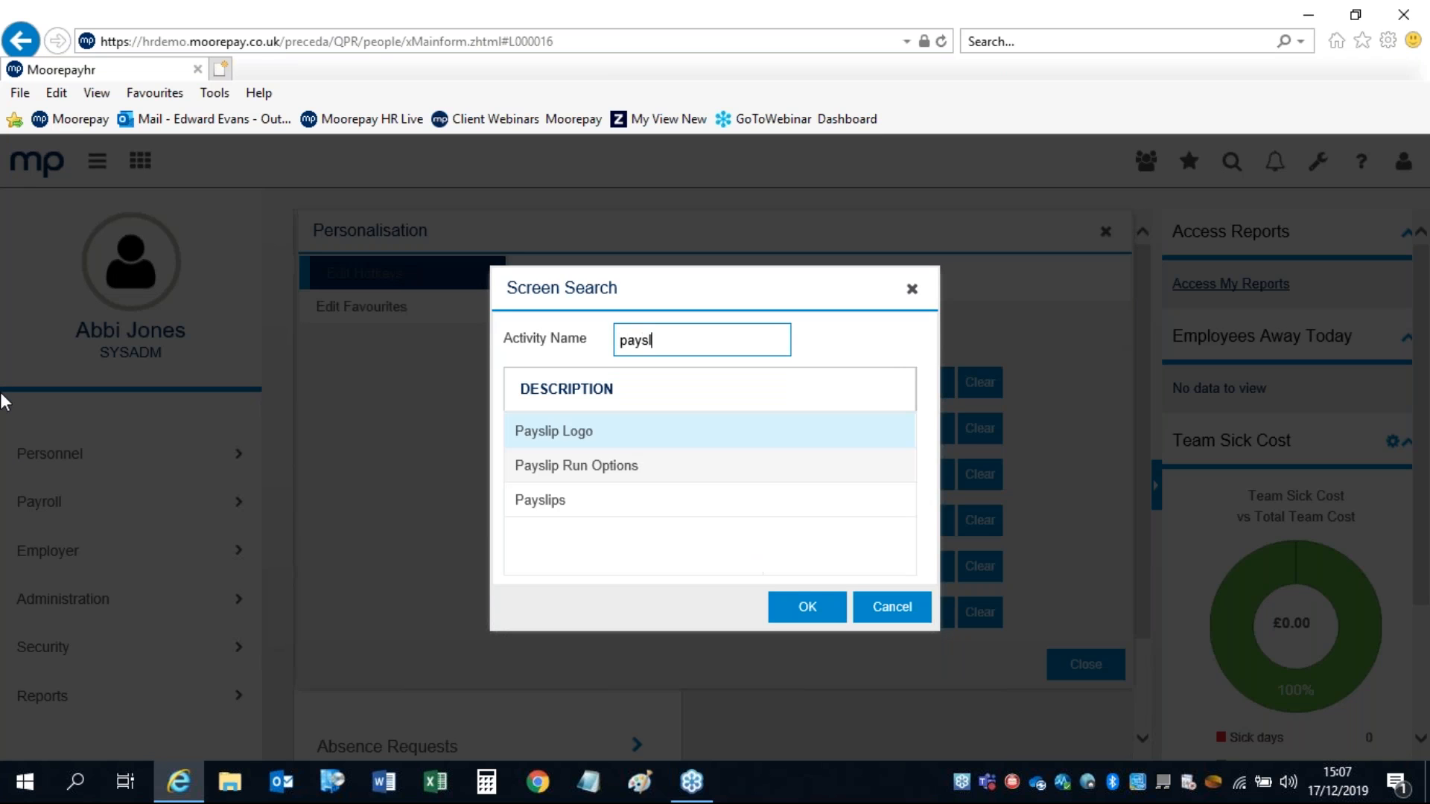
click(542, 506)
click(784, 608)
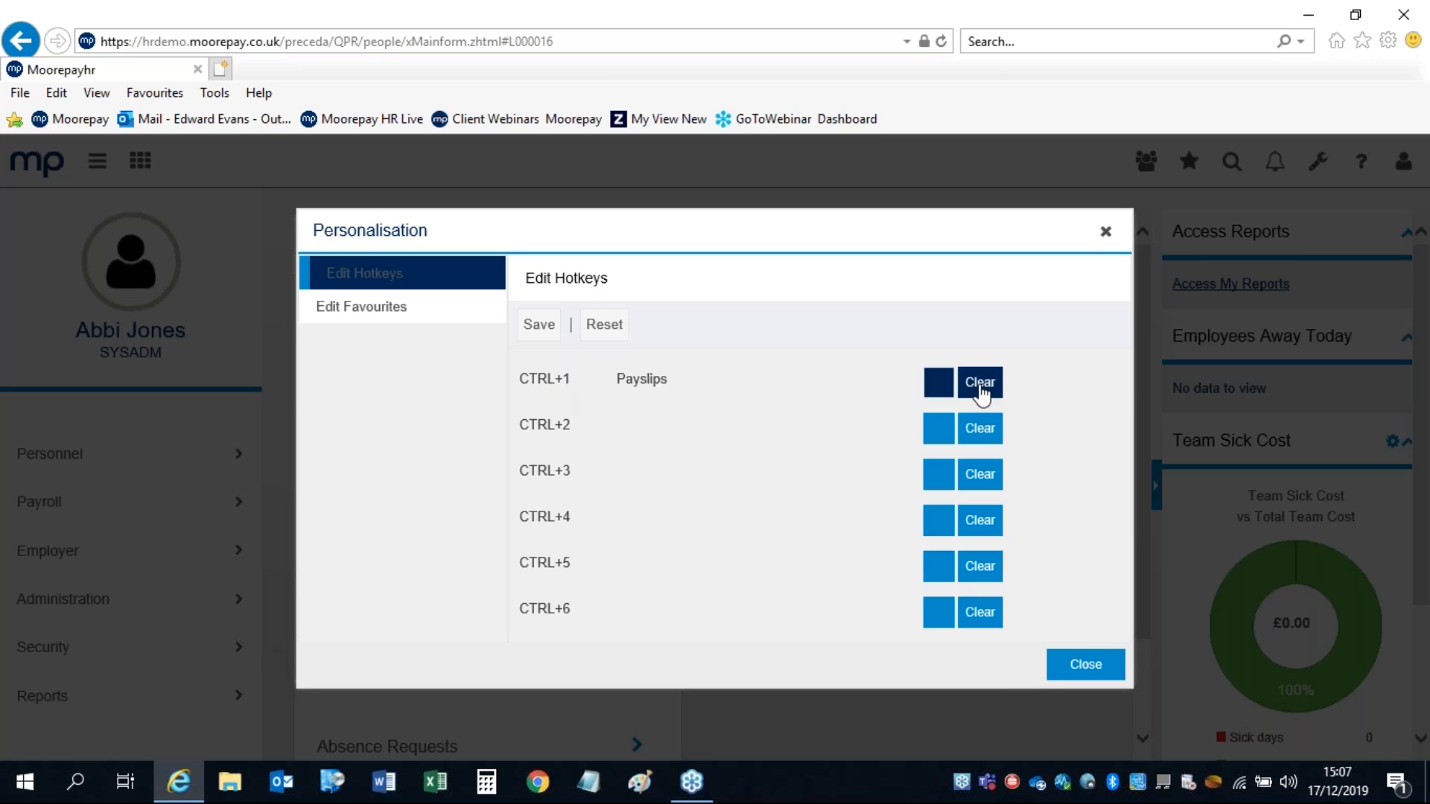
click(531, 323)
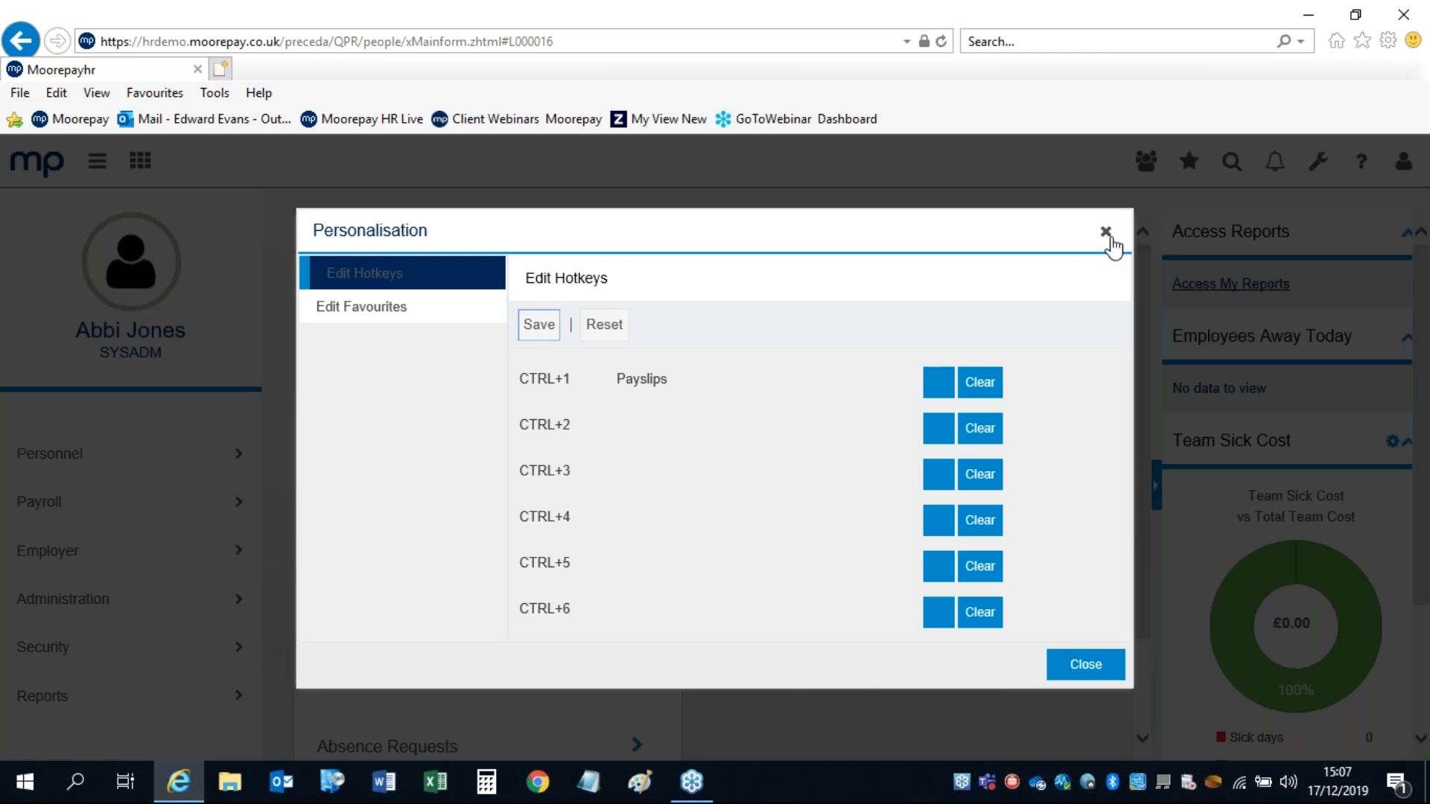
click(1106, 234)
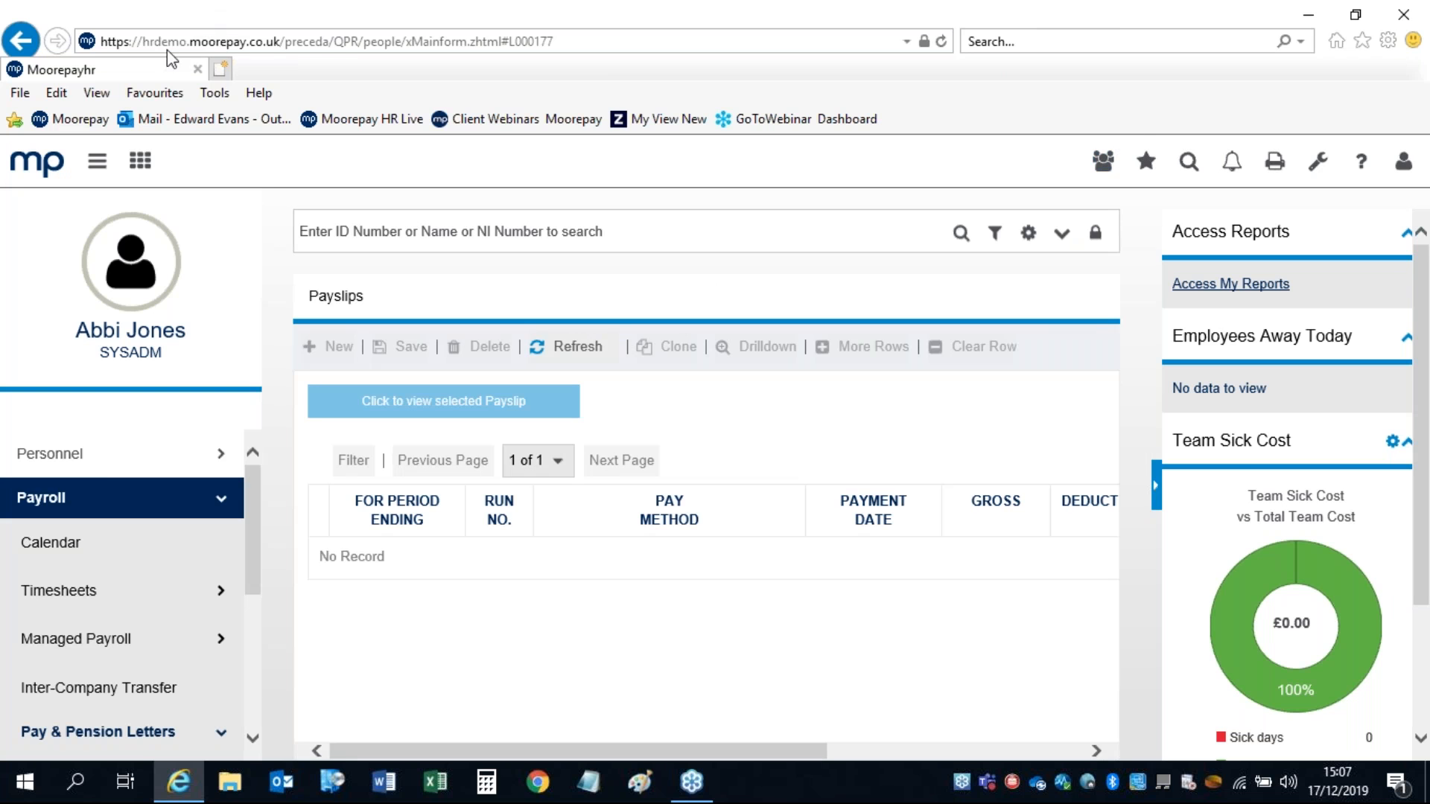
Step: Clear the CTRL+1 Payslips hotkey in Personalisation and save the change
click(38, 171)
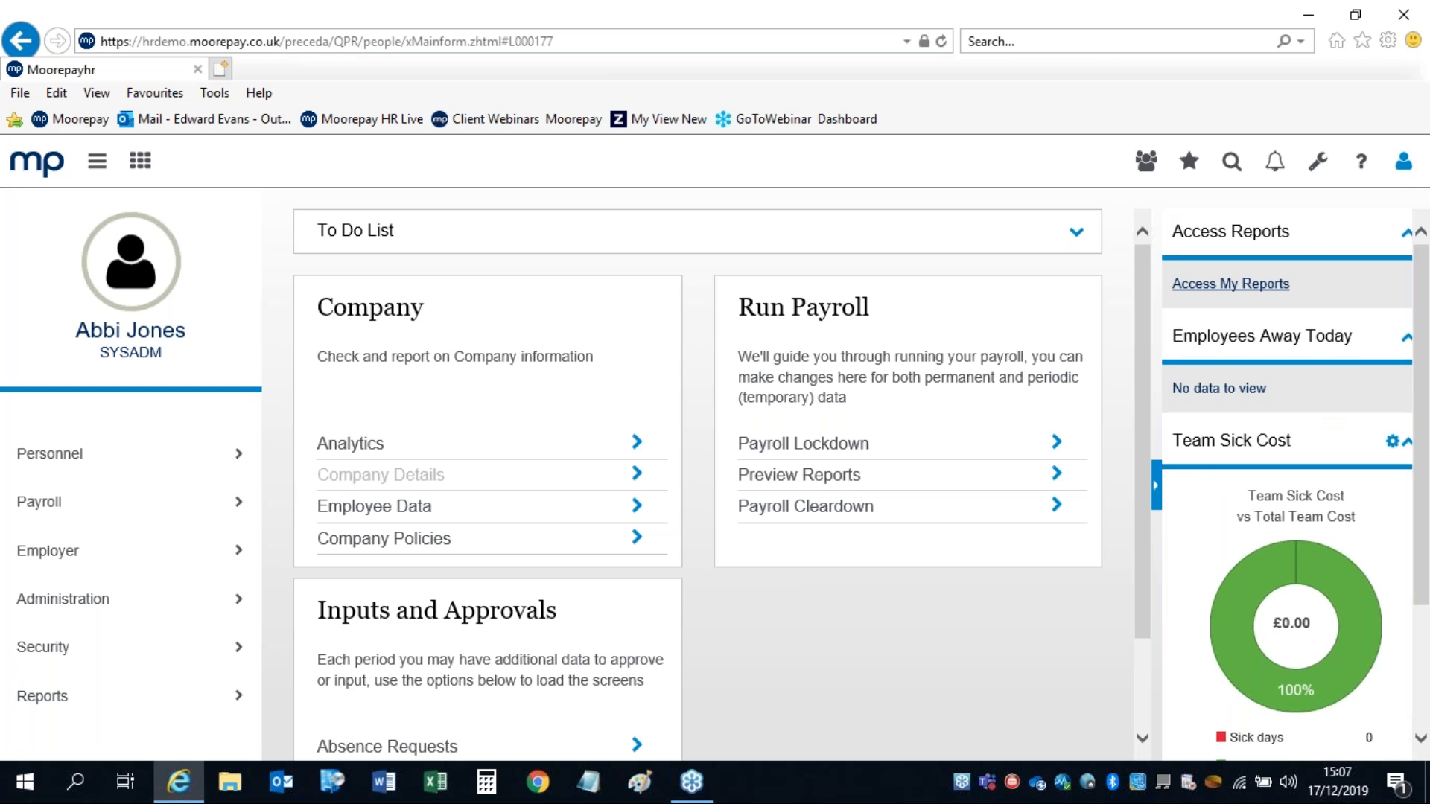
click(1403, 160)
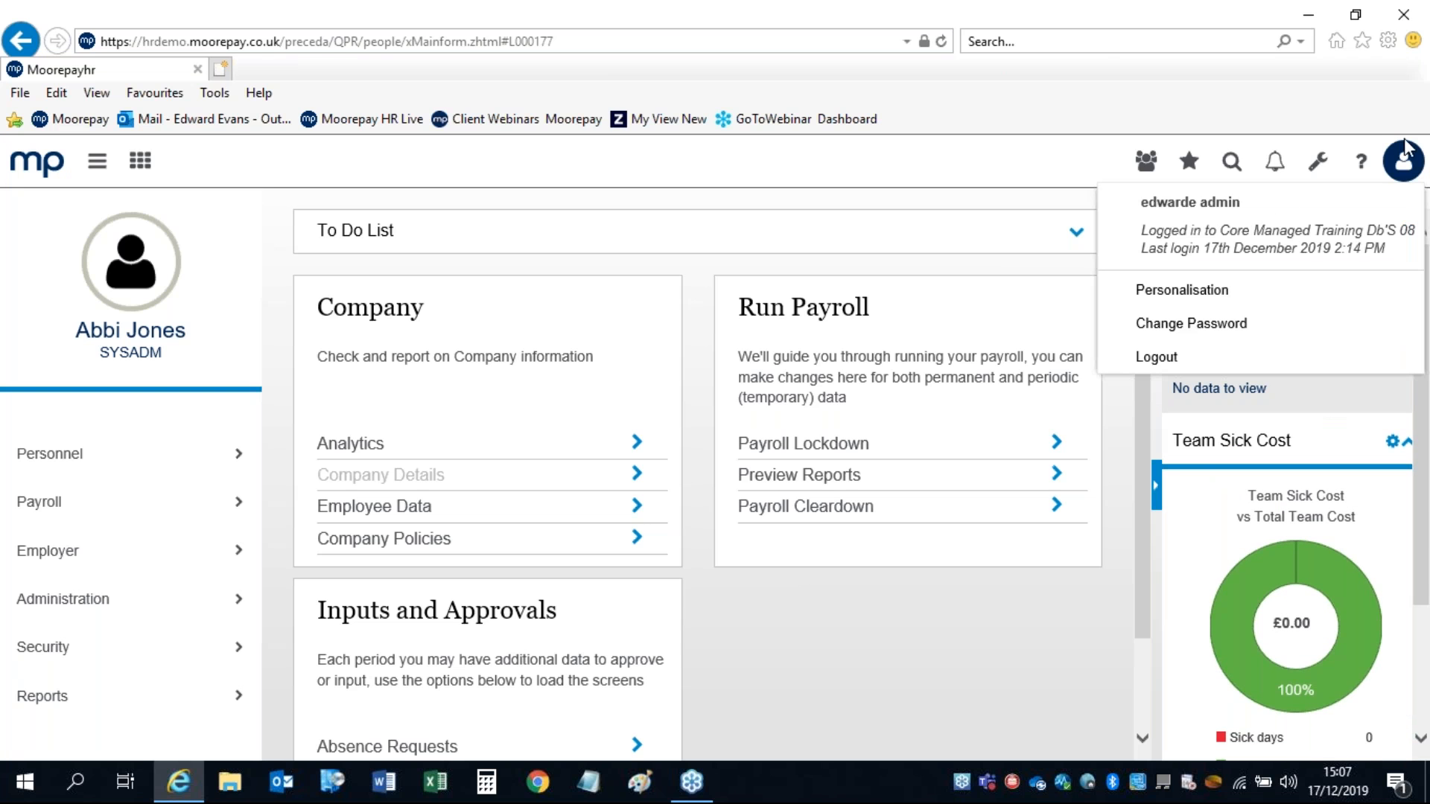
click(1152, 293)
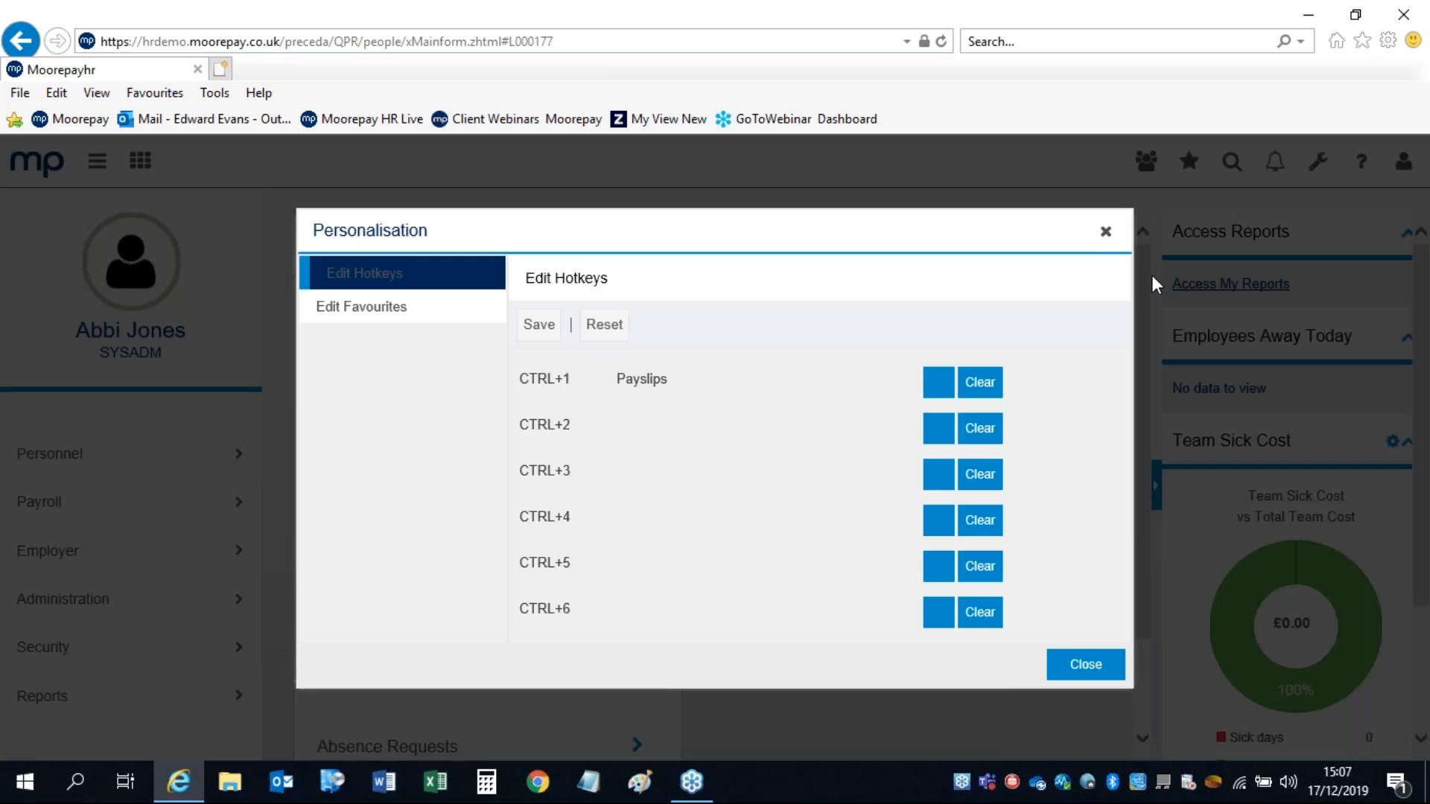
click(980, 385)
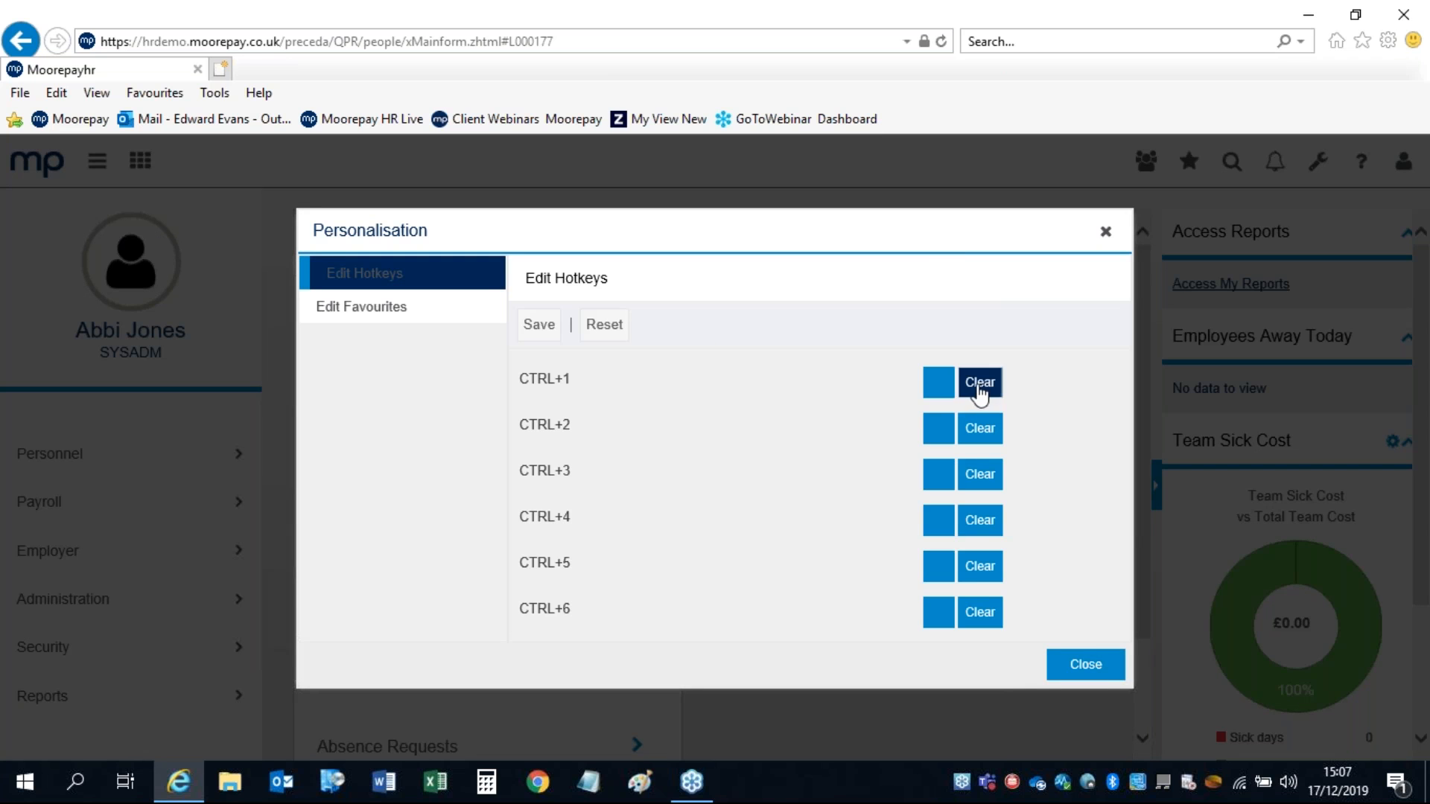
click(538, 325)
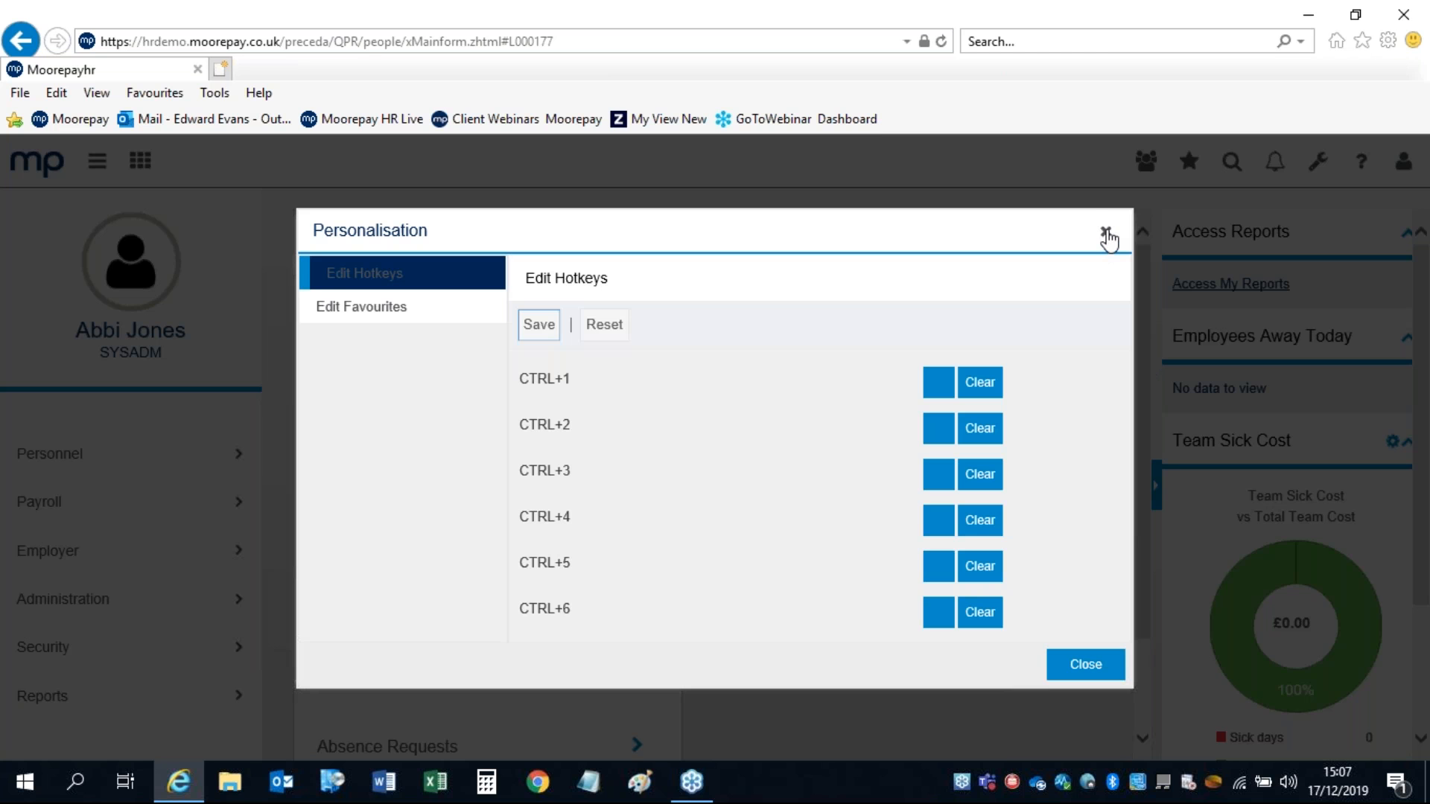
click(1106, 235)
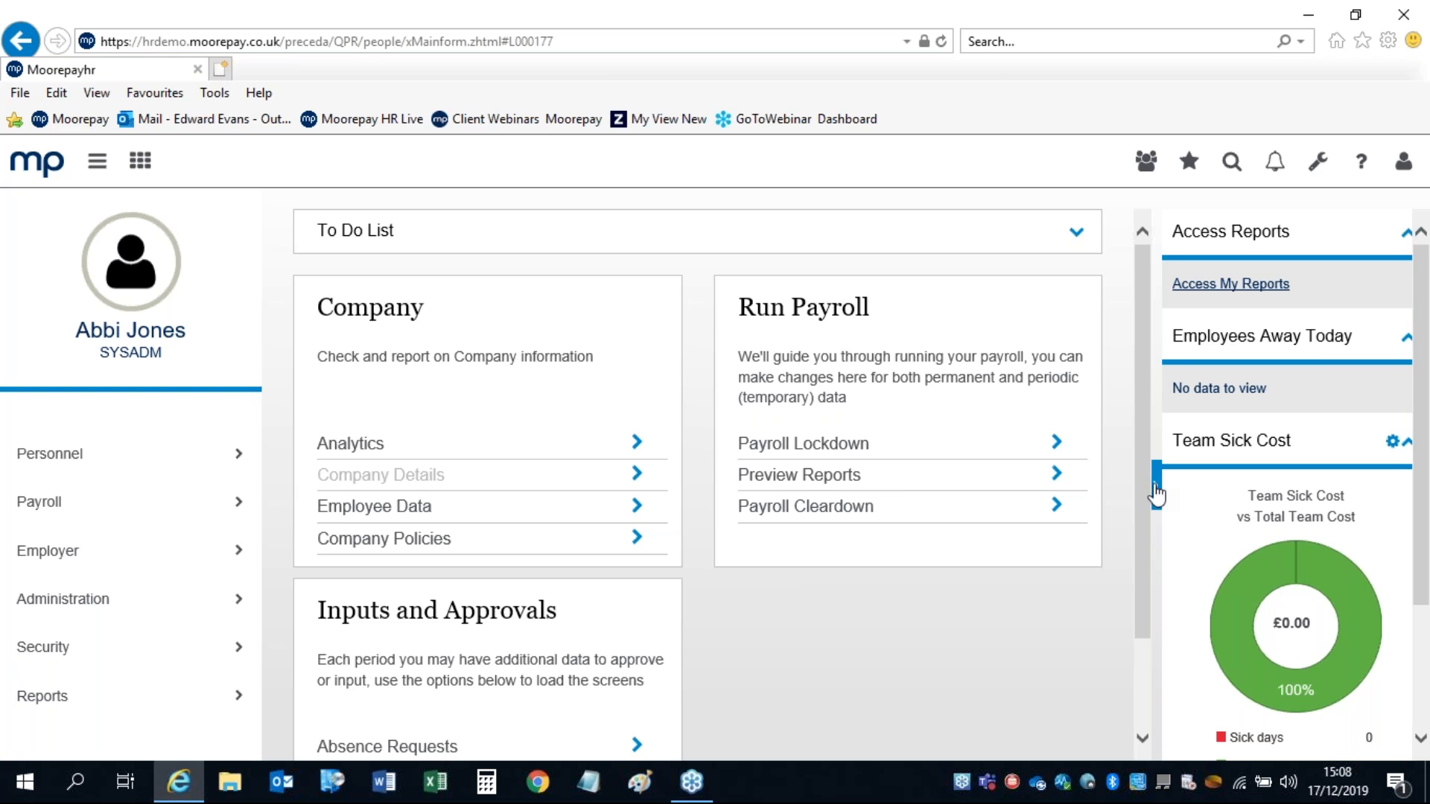
click(1159, 495)
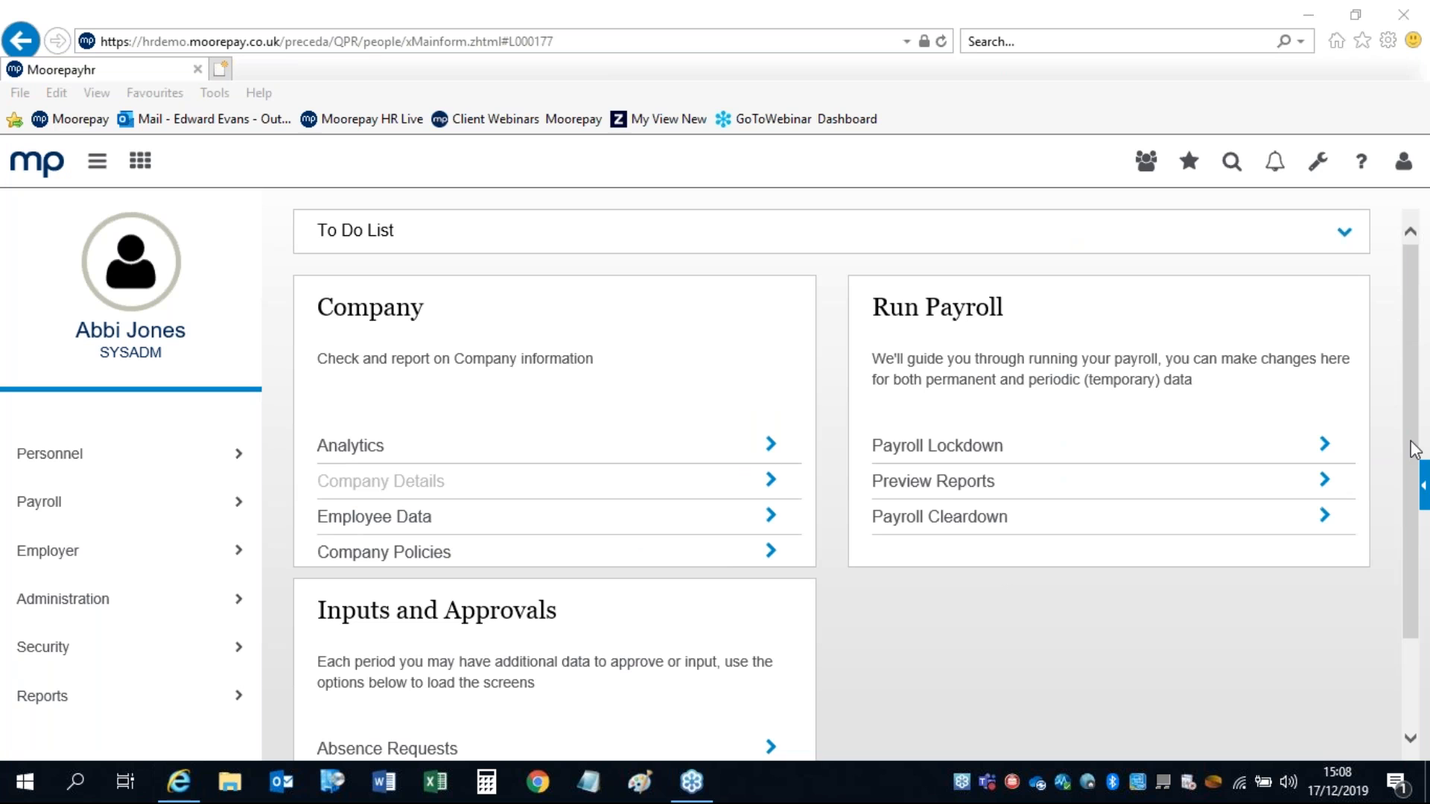
click(1422, 484)
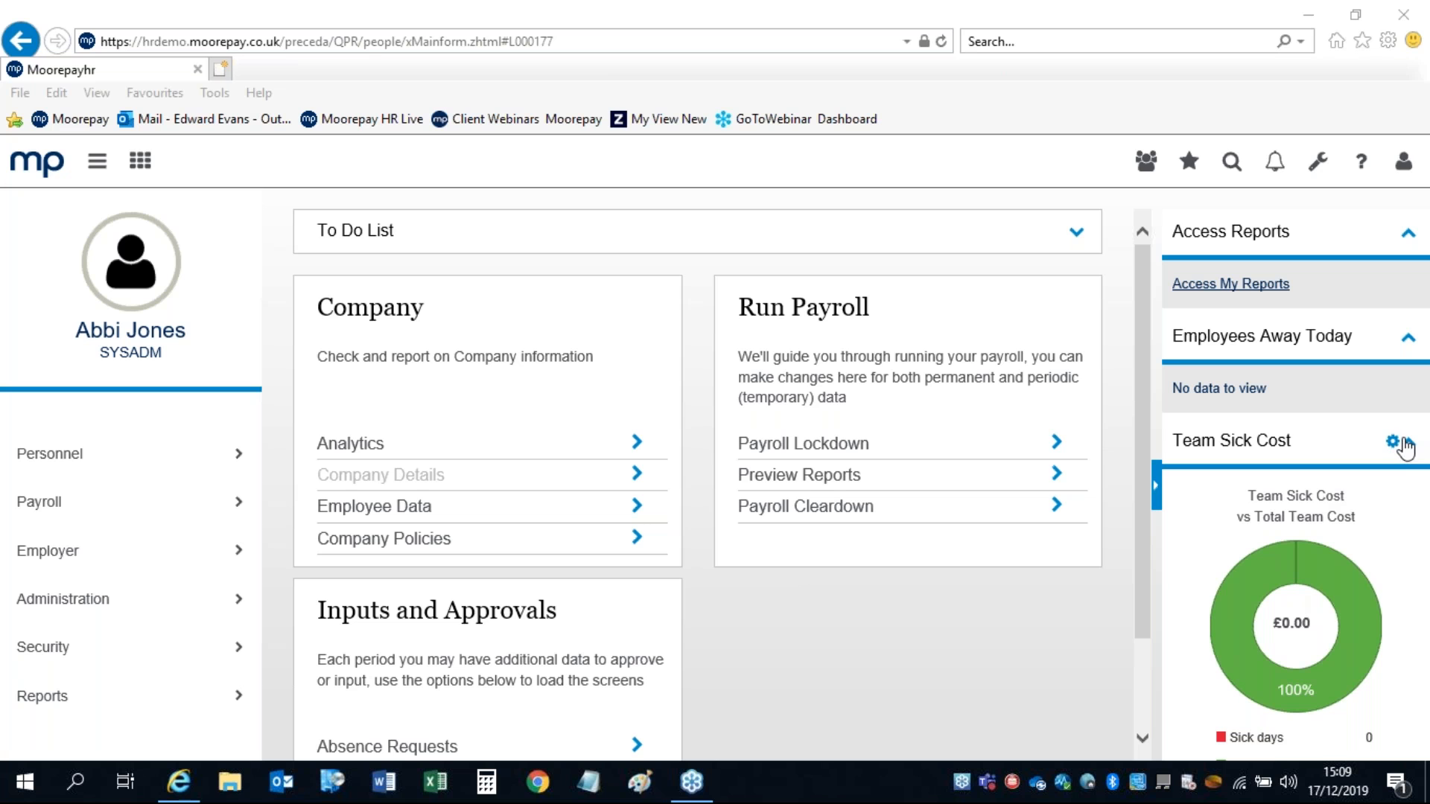
Step: Collapse the Access Reports, Employees Away Today and Team Sick Cost widgets
click(1408, 234)
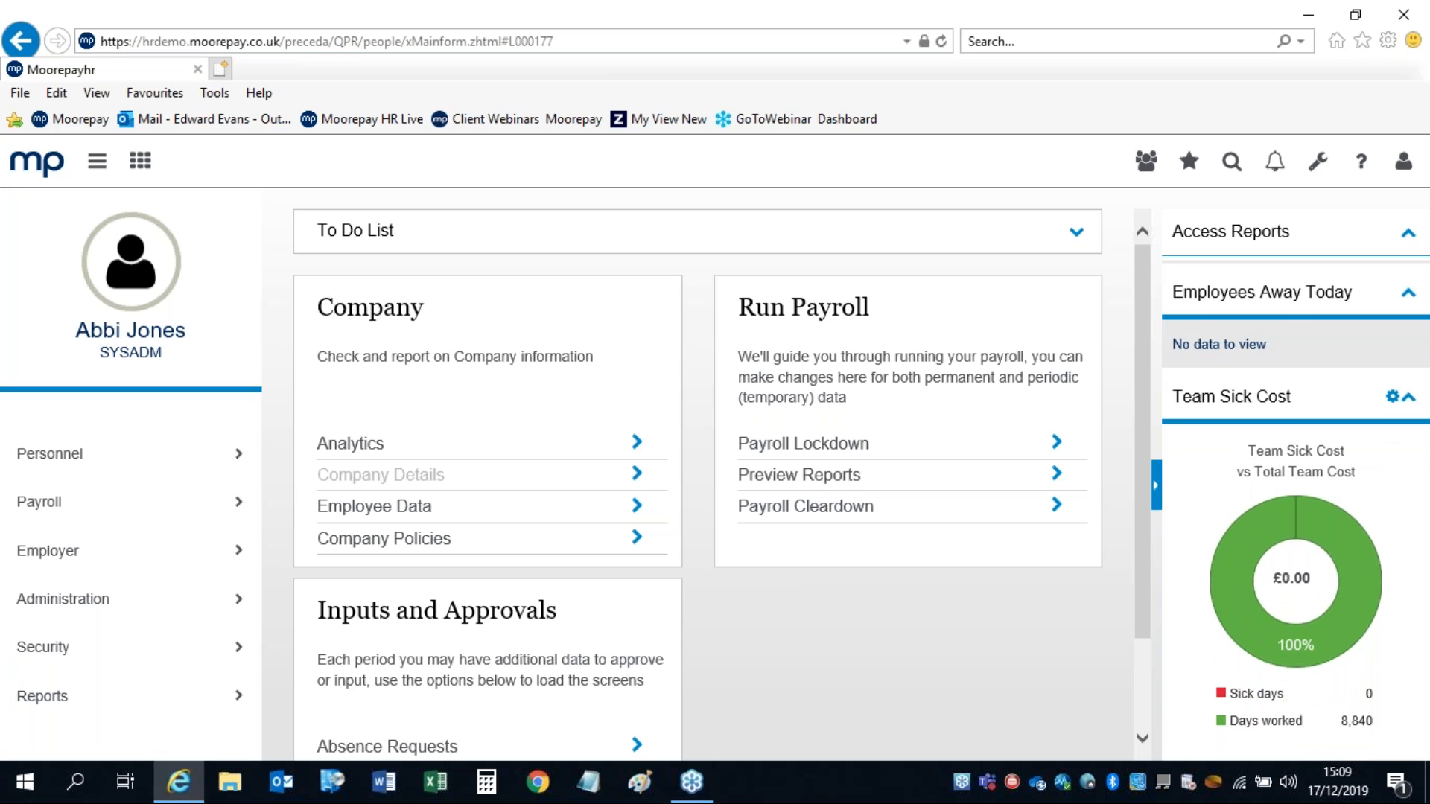
click(1408, 286)
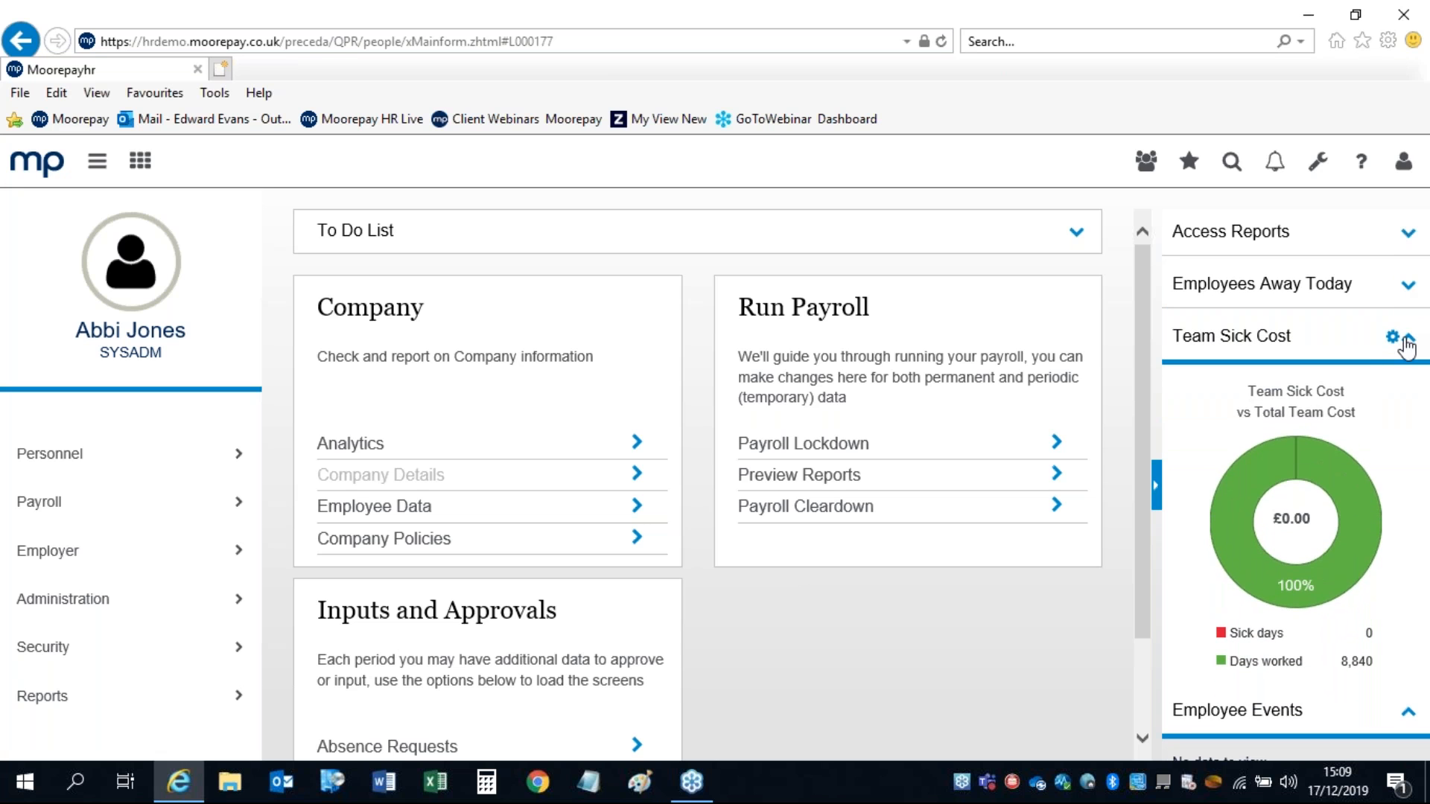
click(1407, 341)
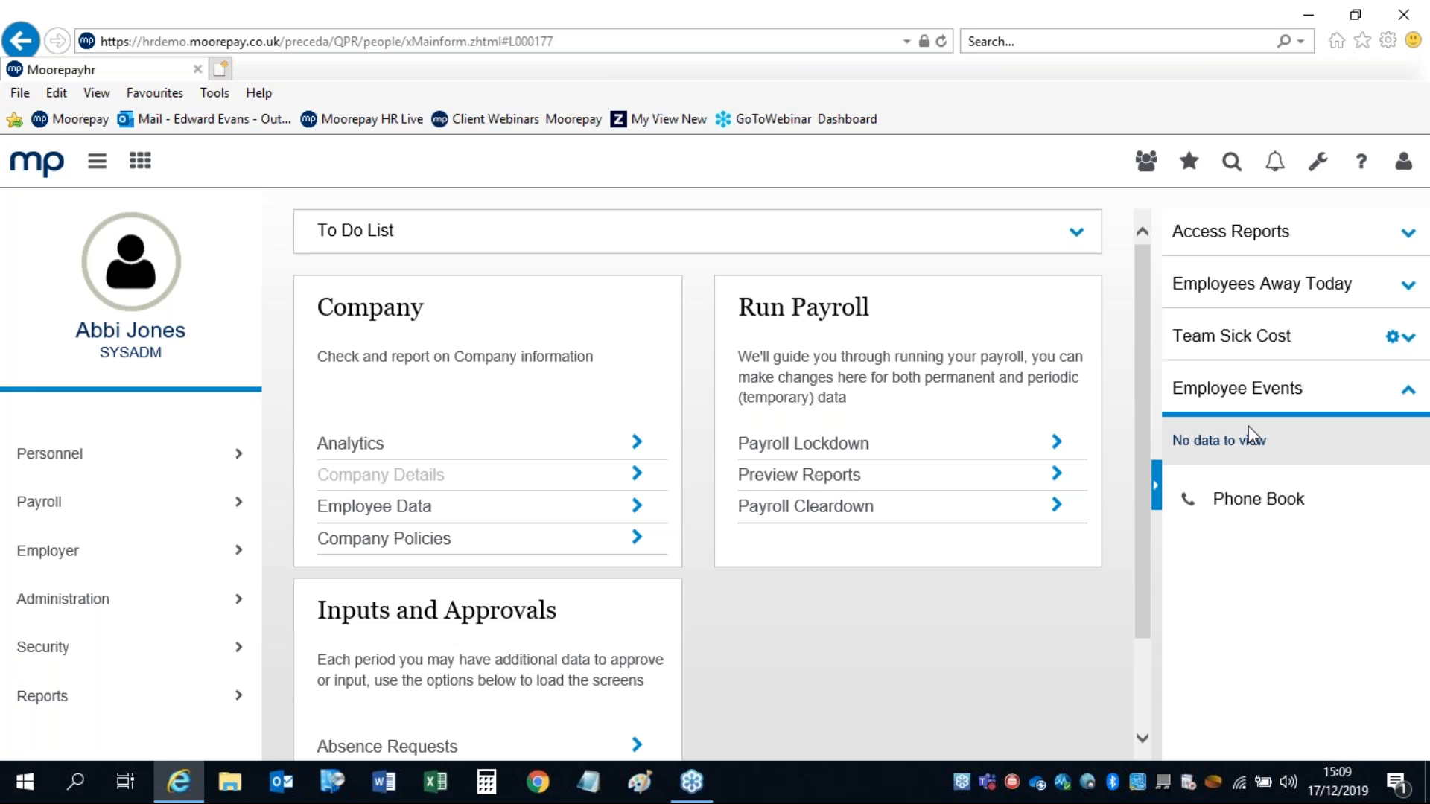
click(1186, 507)
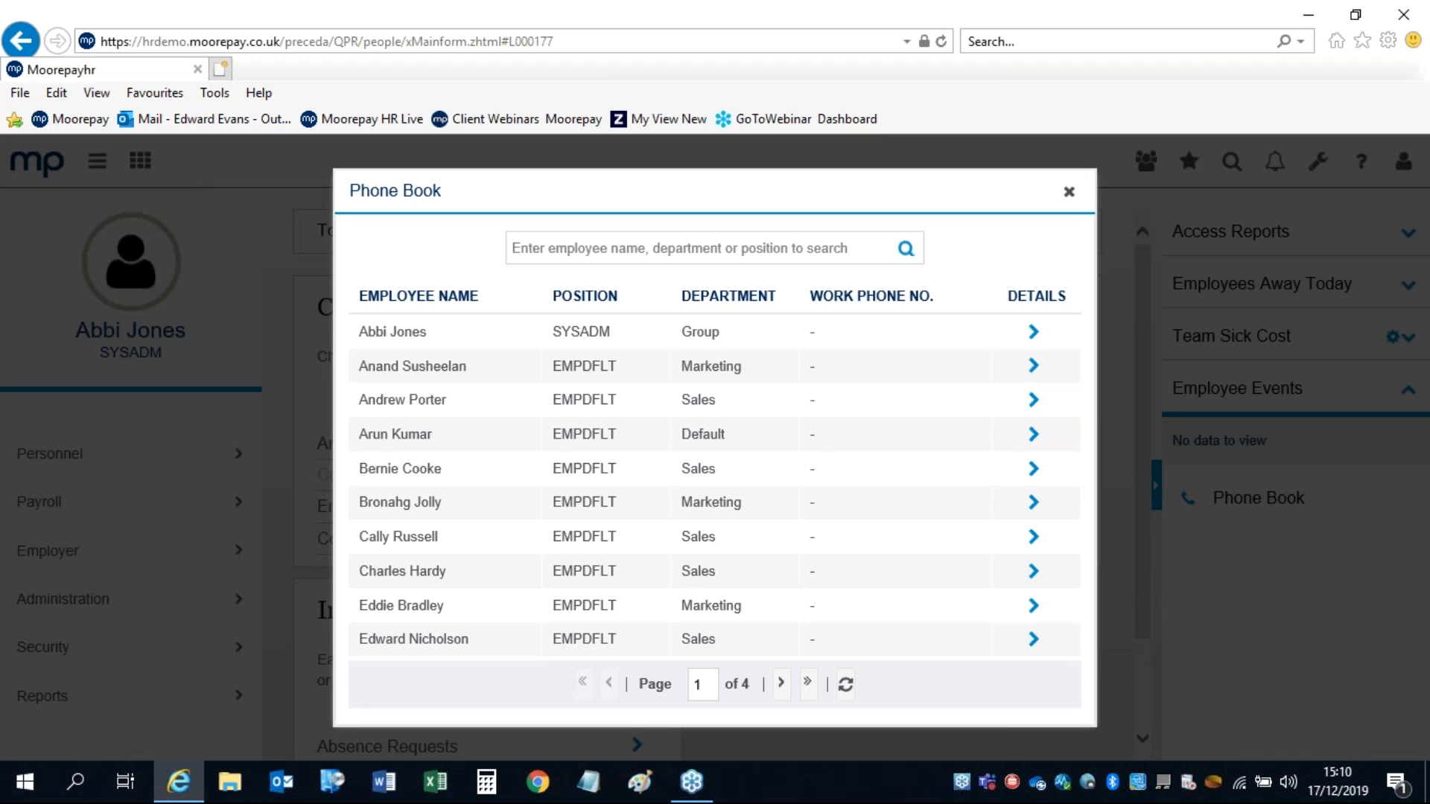
click(650, 252)
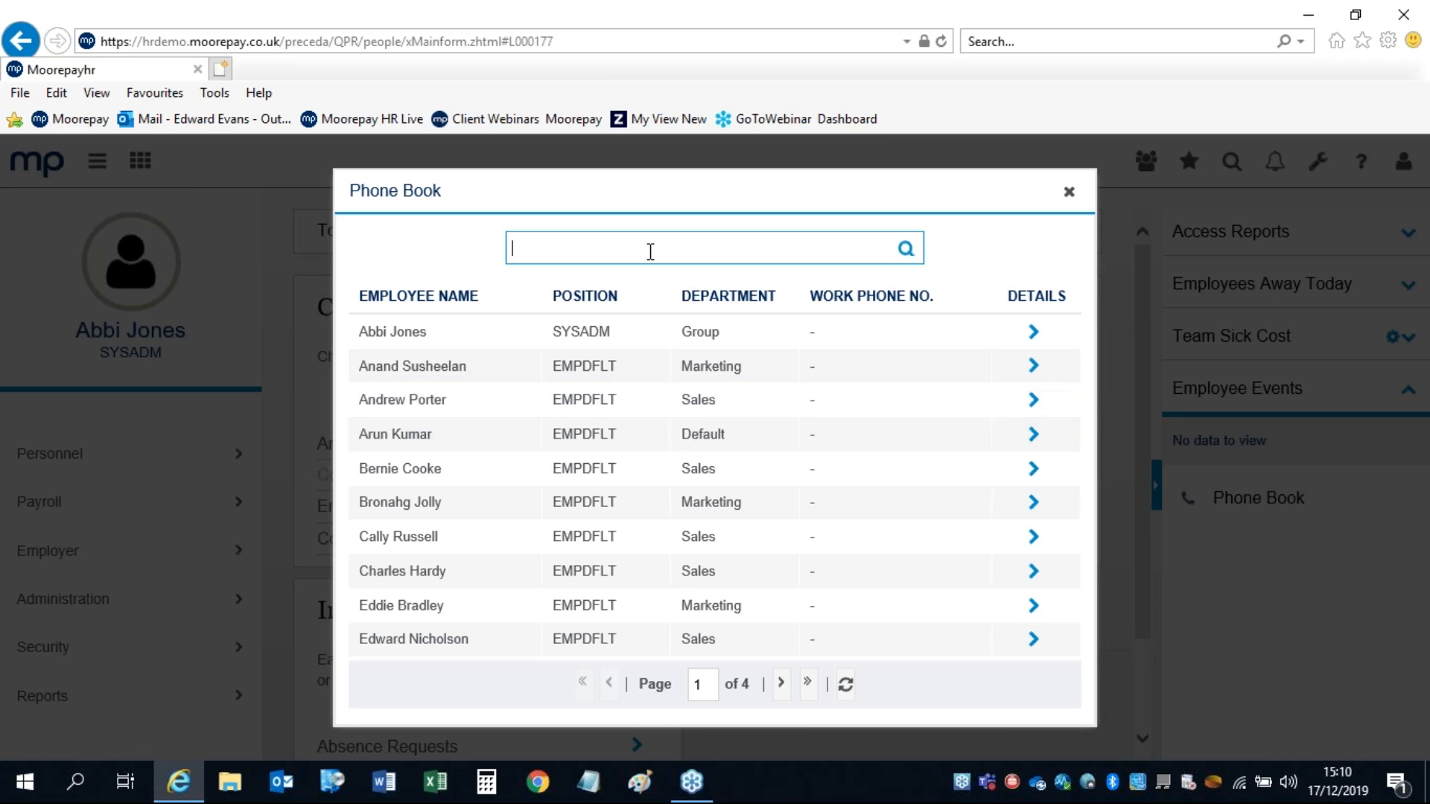
text(hard)
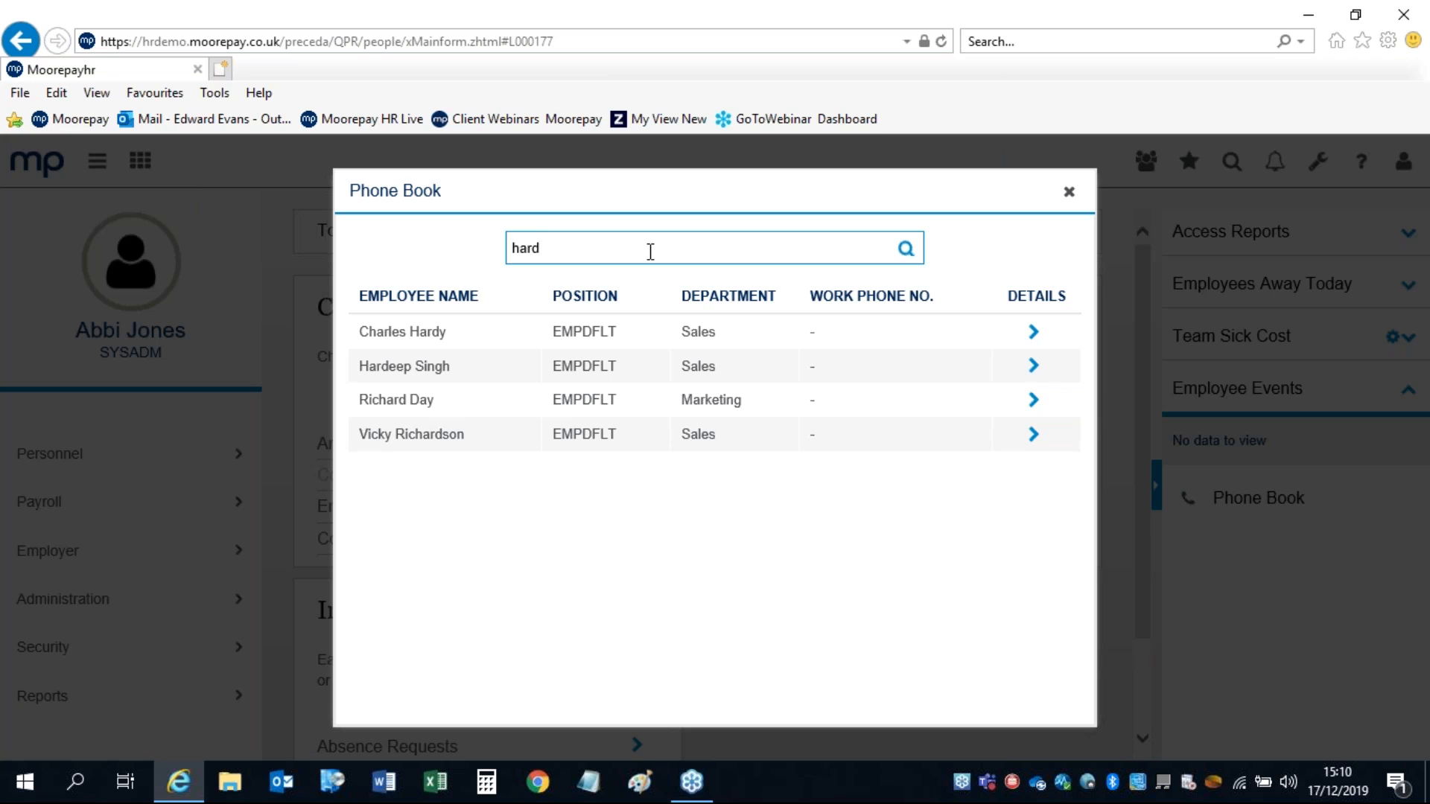
key(BackSpace)
key(BackSpace)
key(BackSpace)
key(BackSpace)
click(1032, 329)
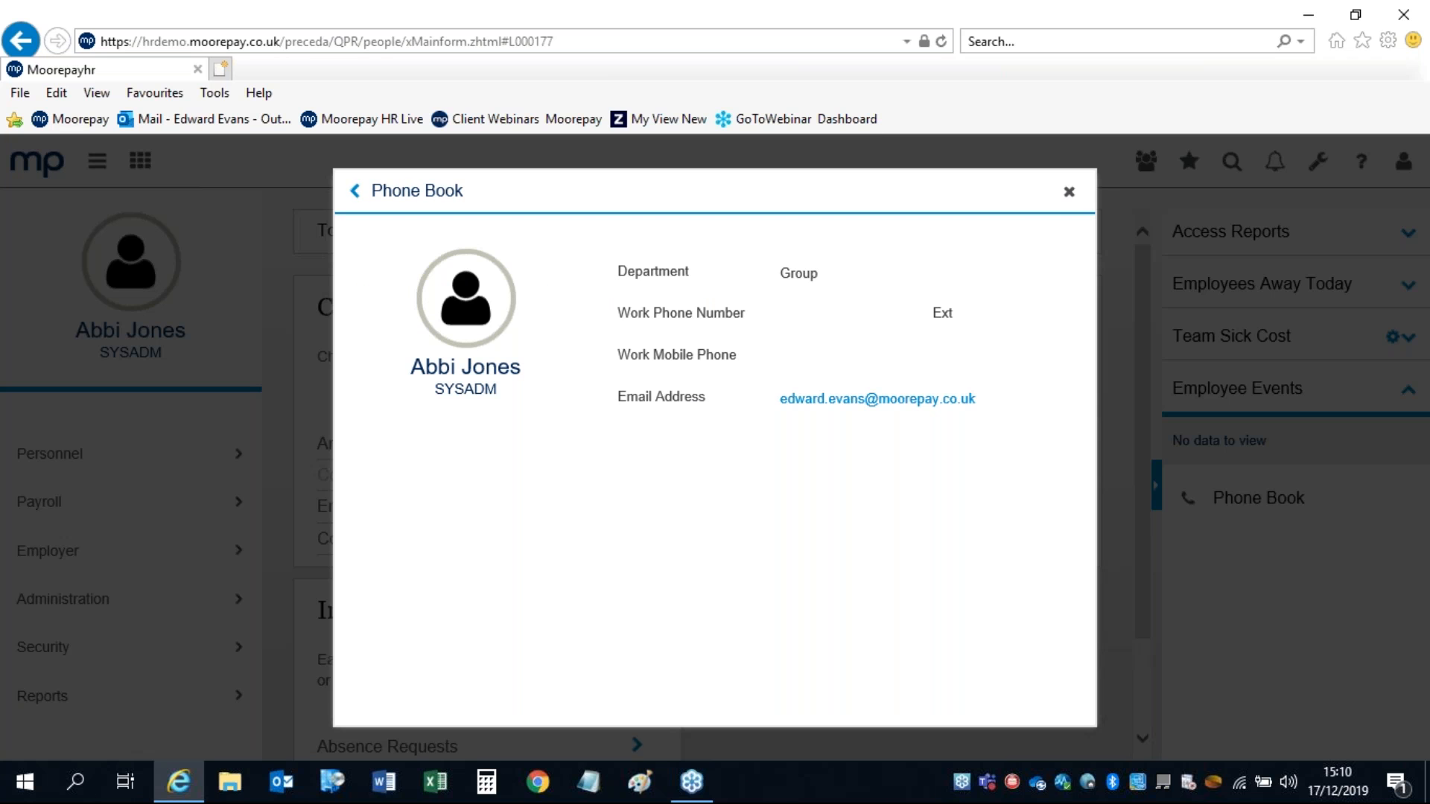
click(1070, 195)
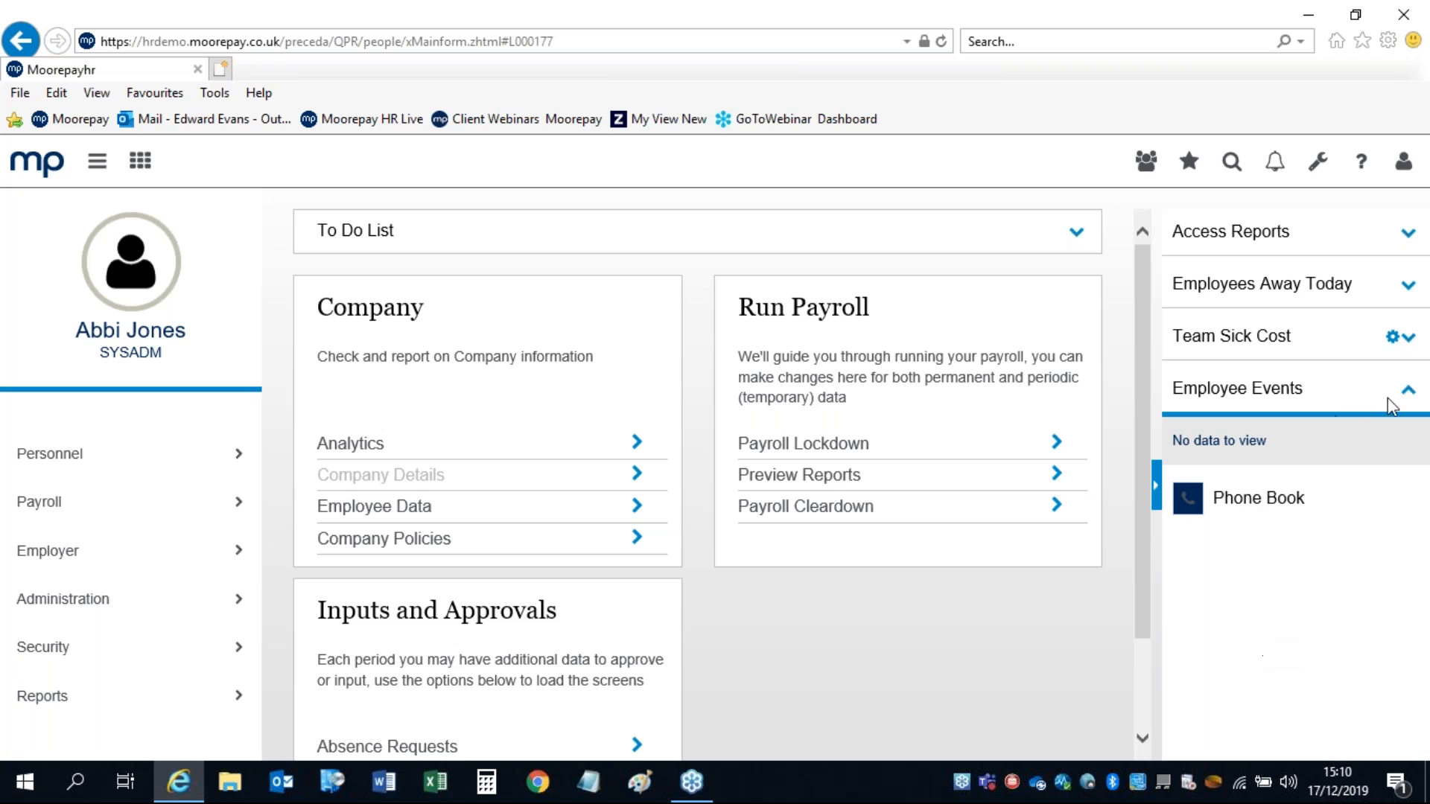
Step: Re-expand Team Sick Cost, Employees Away Today and Access Reports, then open the Employer menu
click(1410, 347)
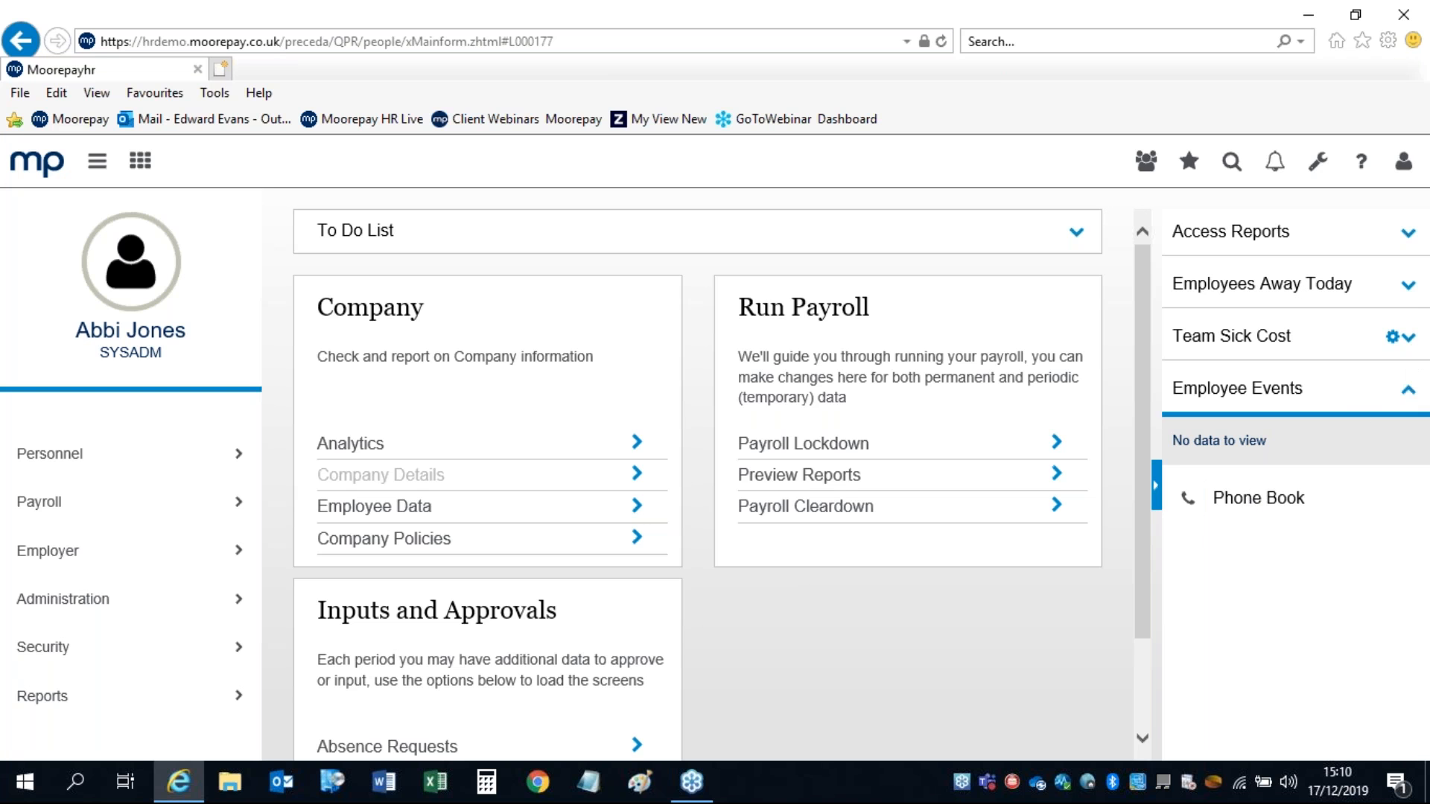
click(1409, 291)
click(1409, 237)
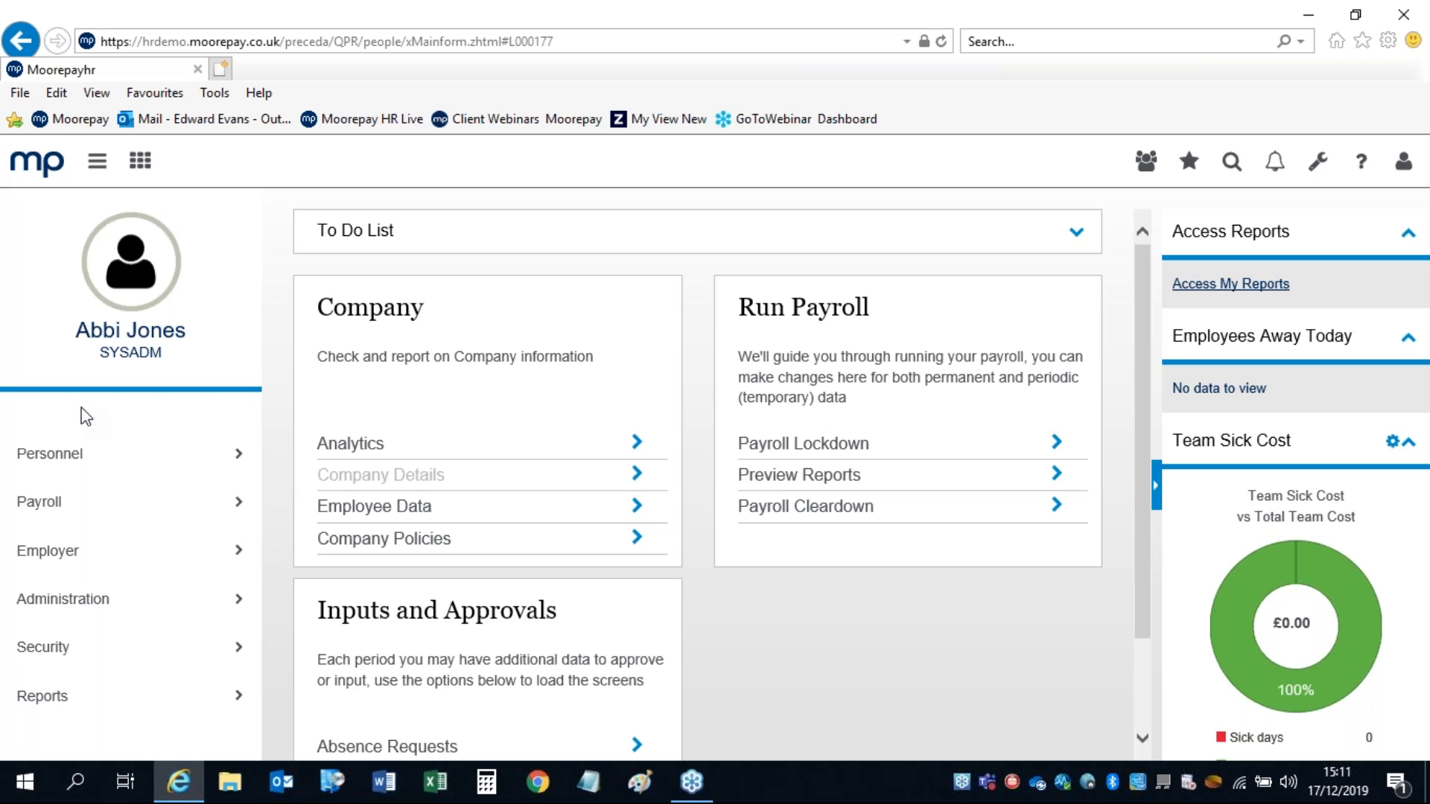
click(46, 553)
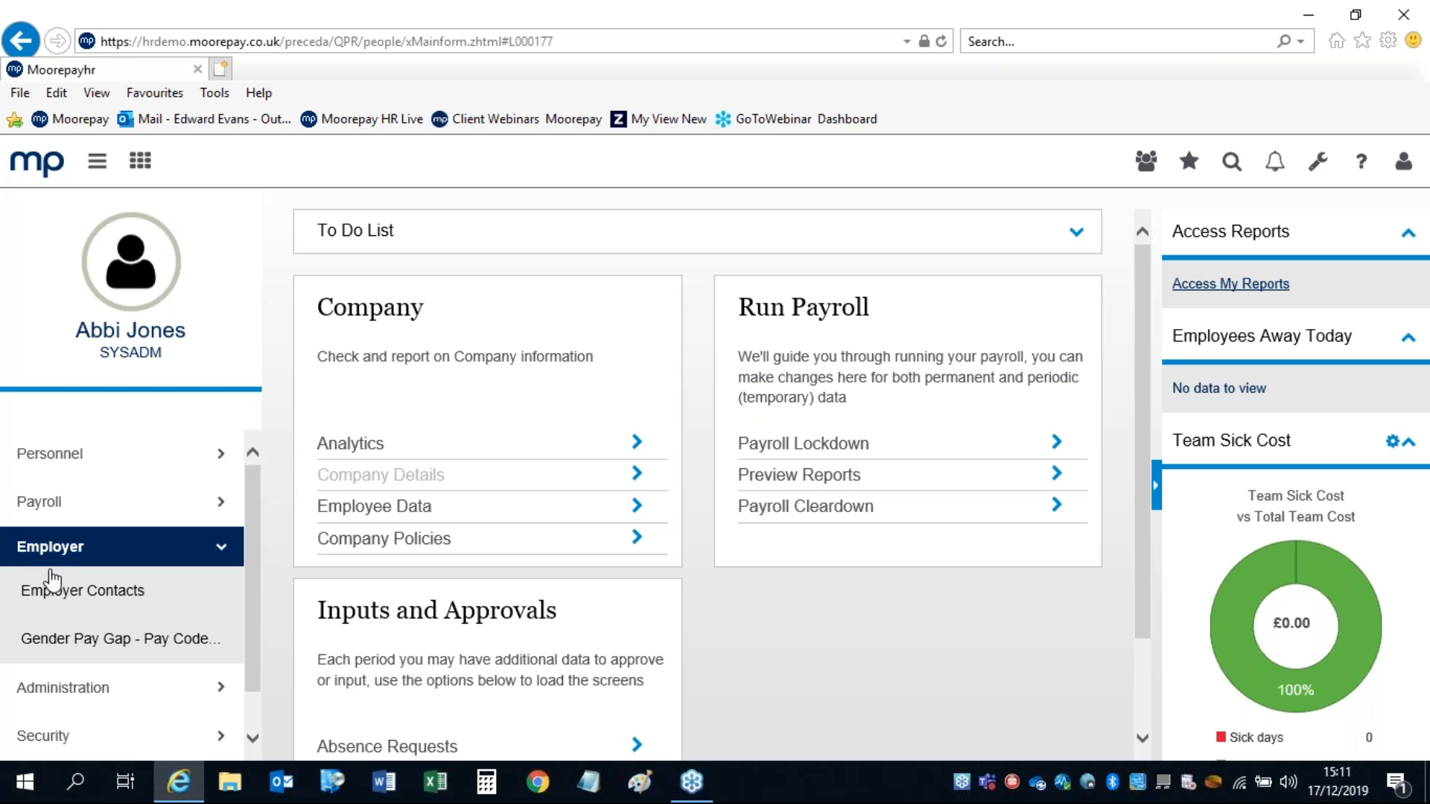
Step: Go to Employer Contacts from the Employer menu
click(59, 595)
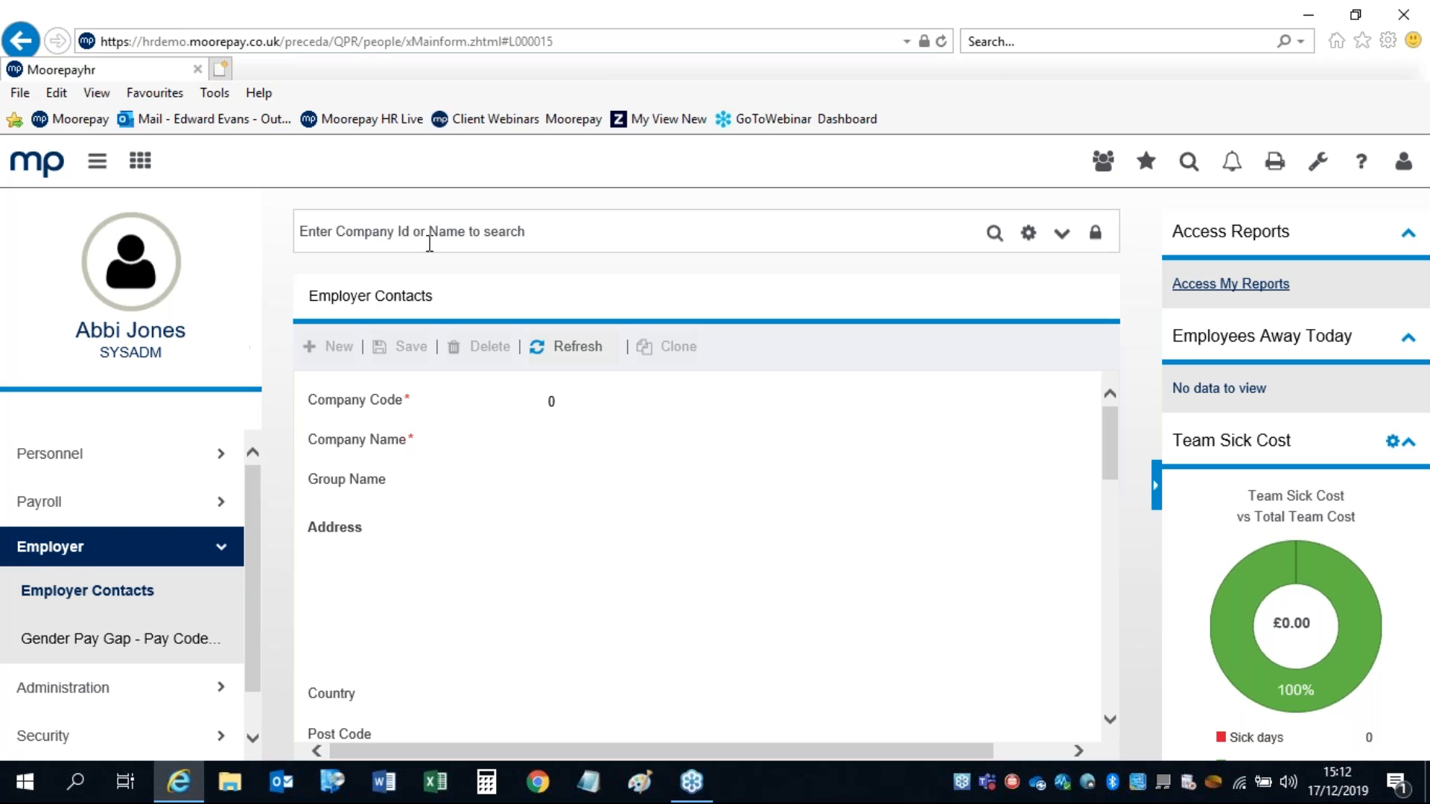
Step: Load company 1, CORE MANAGED TRAINING DBs 03, review its contacts, then open Gender Pay Gap – Pay Code Setup
click(456, 223)
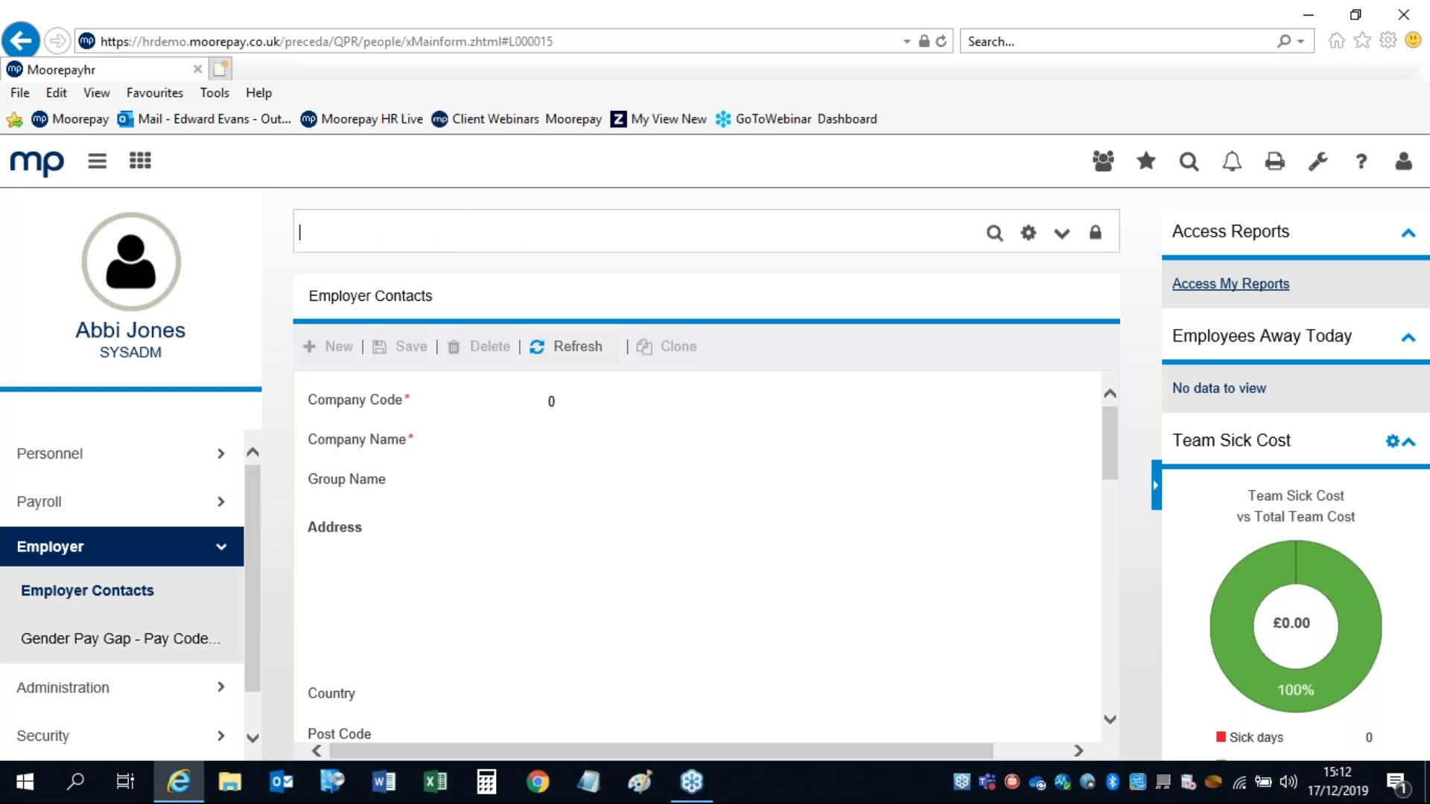
key(Return)
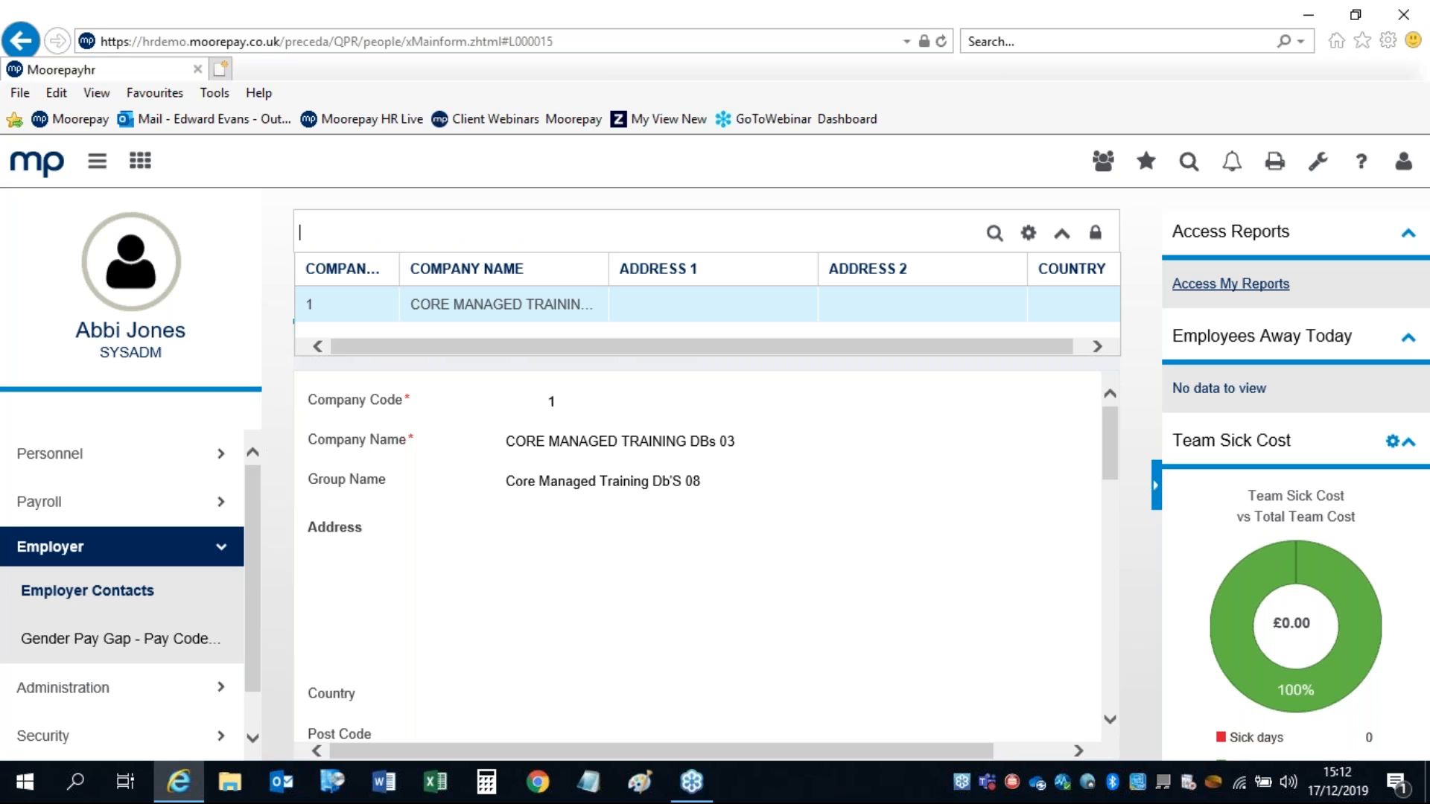
click(454, 301)
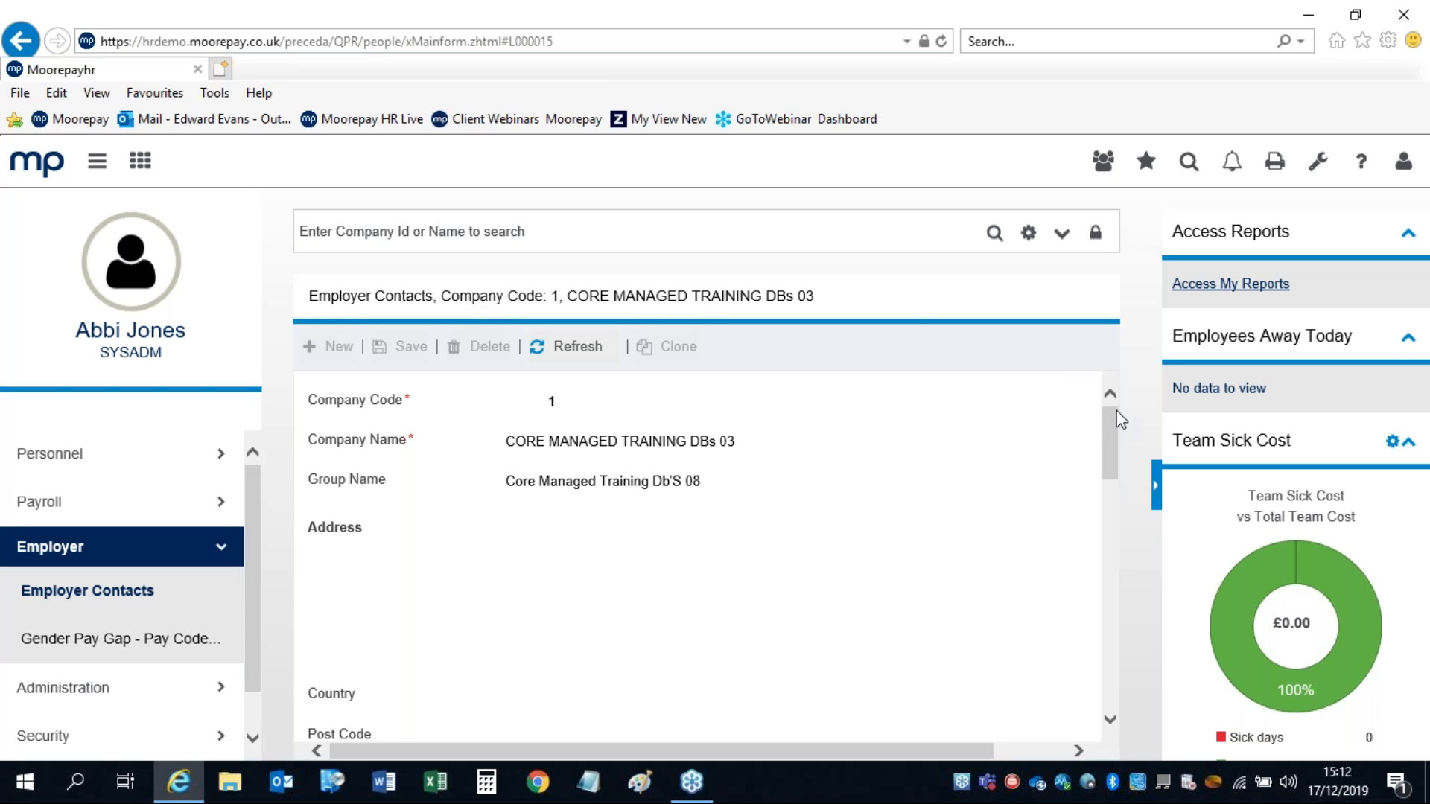
drag(1110, 413, 1106, 417)
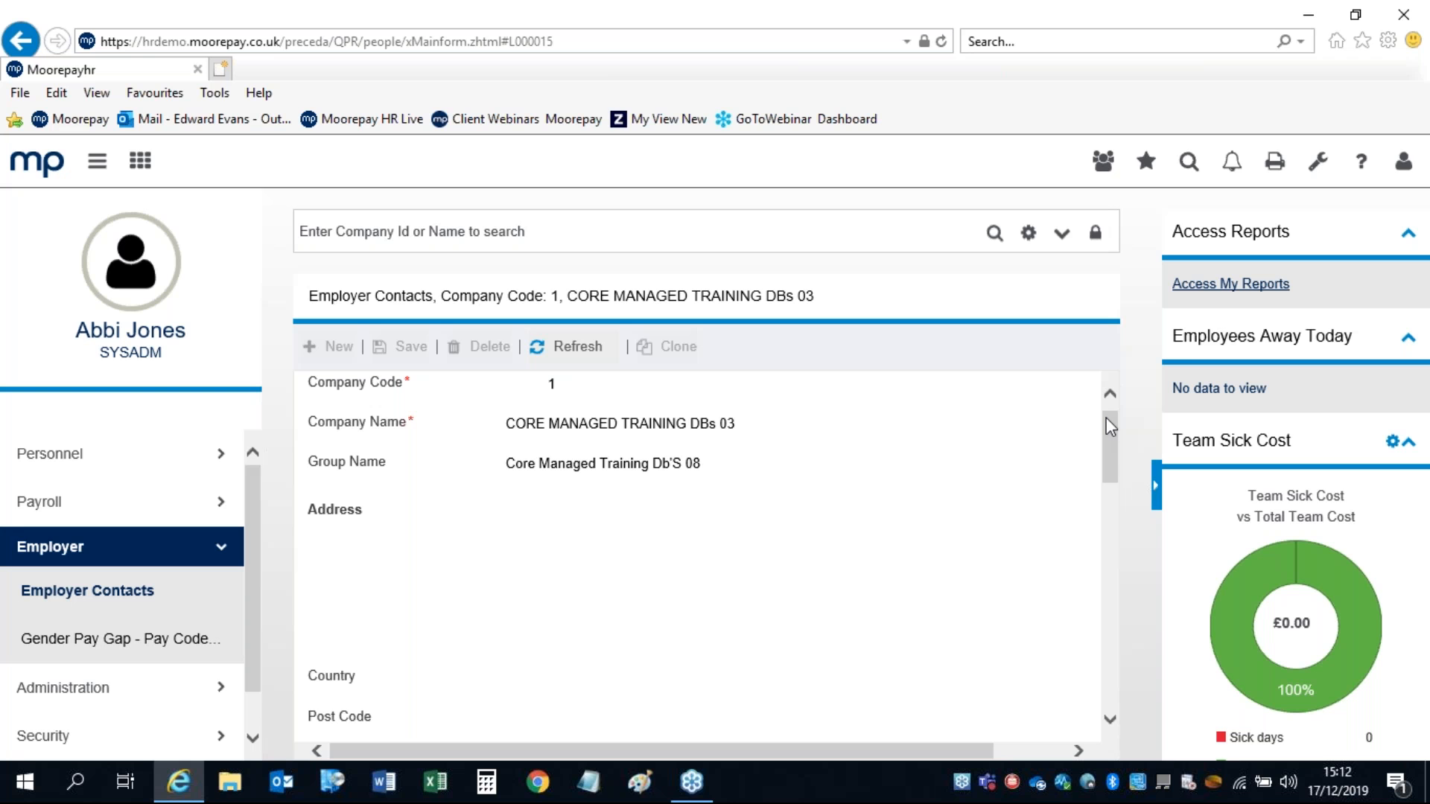
drag(1106, 417, 1106, 603)
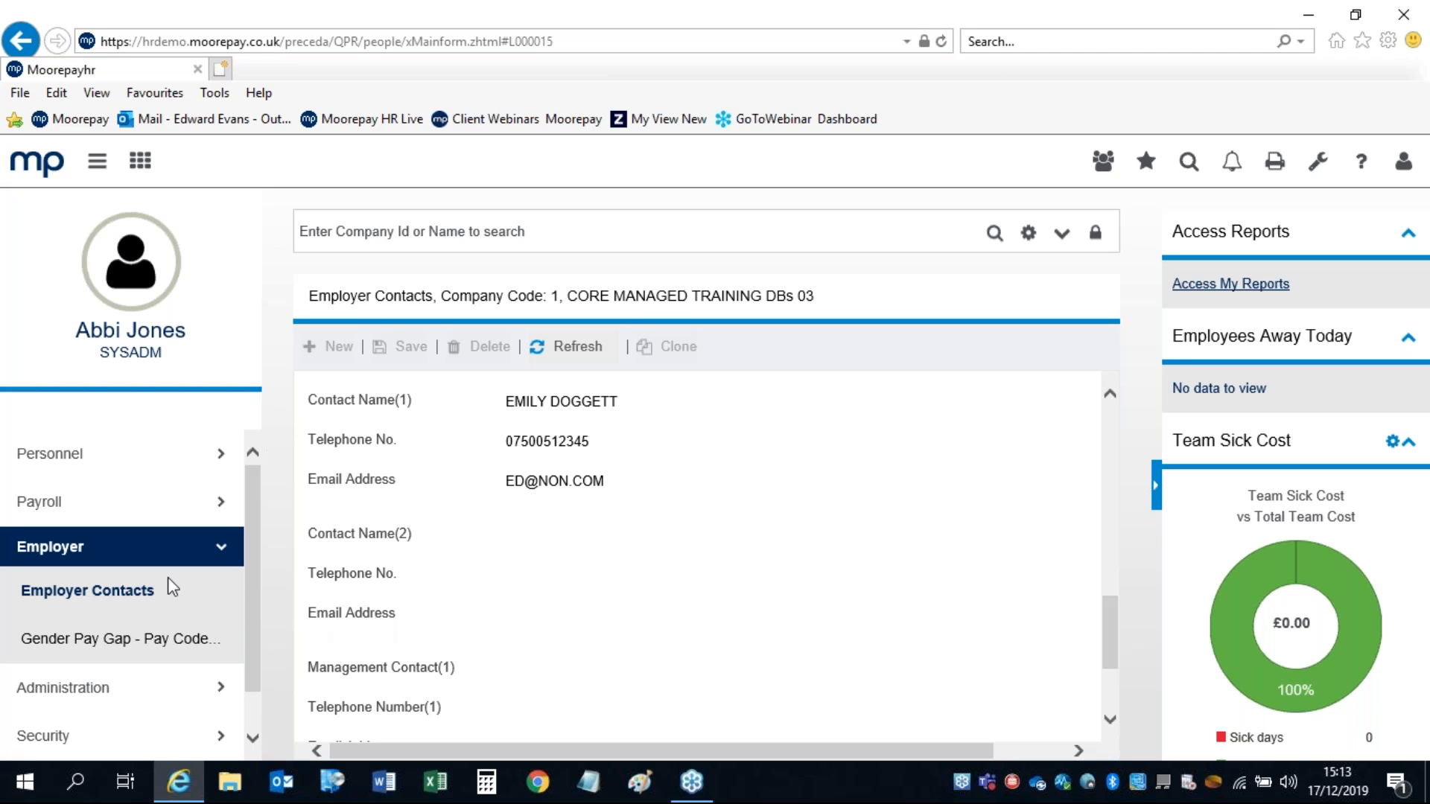
click(88, 639)
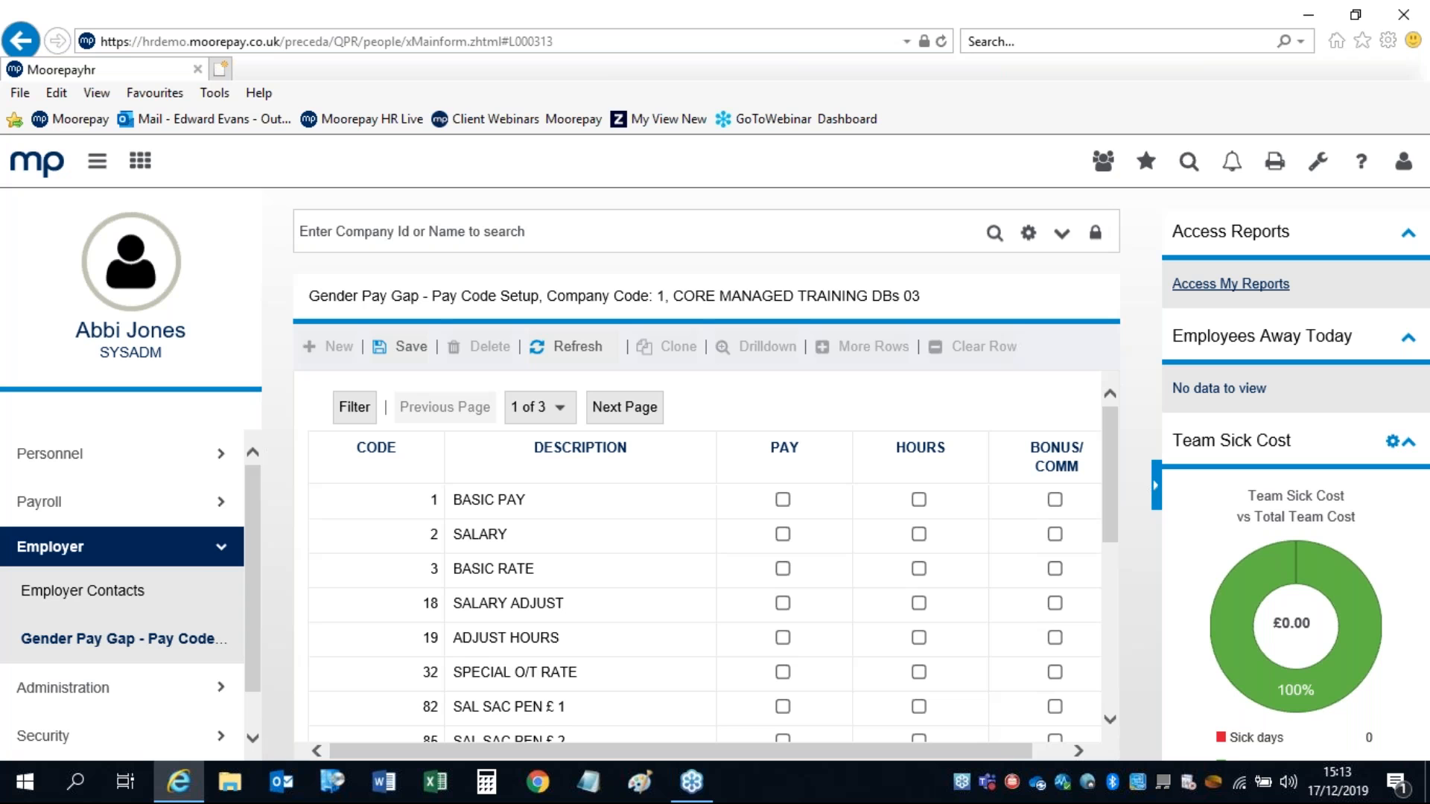
Step: Collapse the Employer menu section and expand Personnel
click(217, 549)
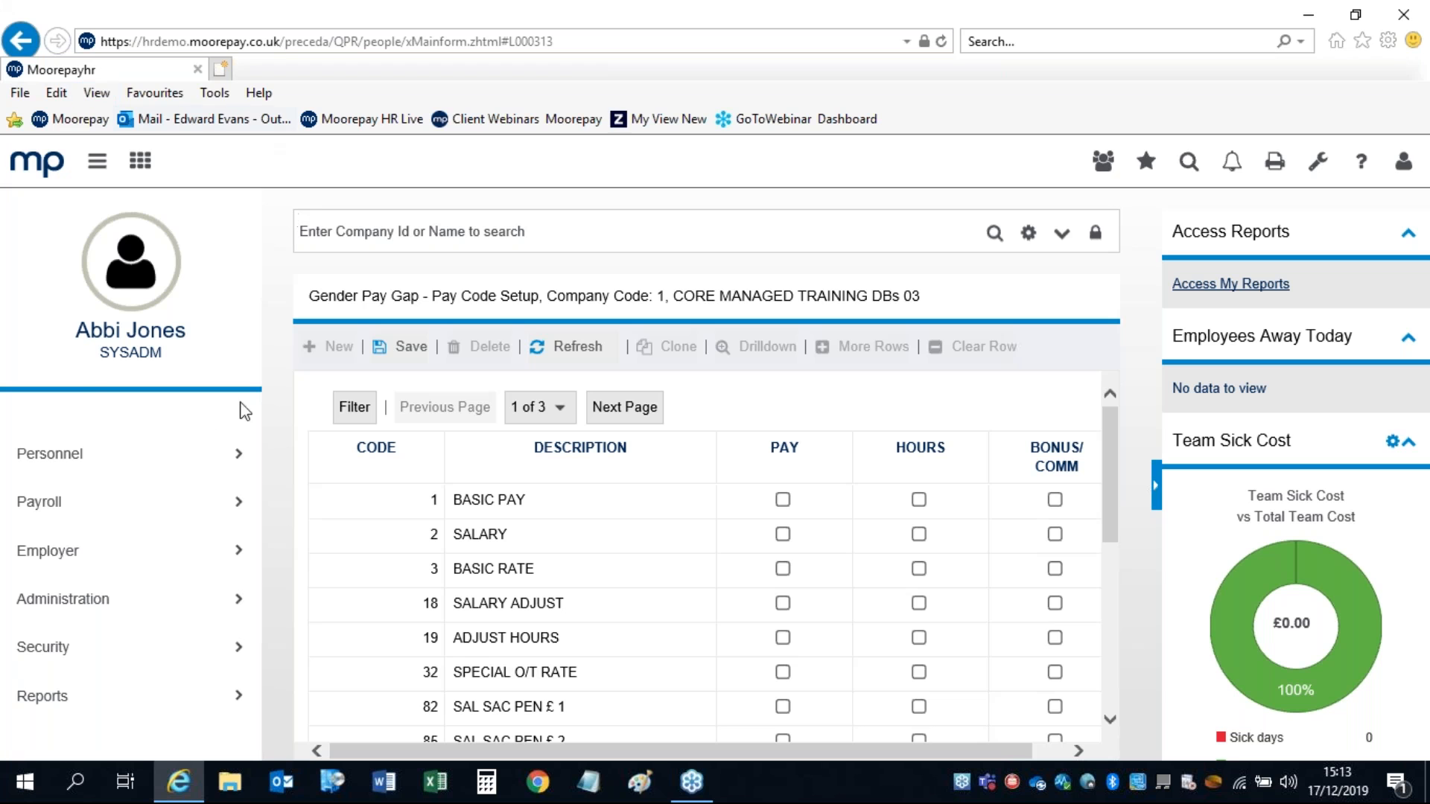
click(46, 456)
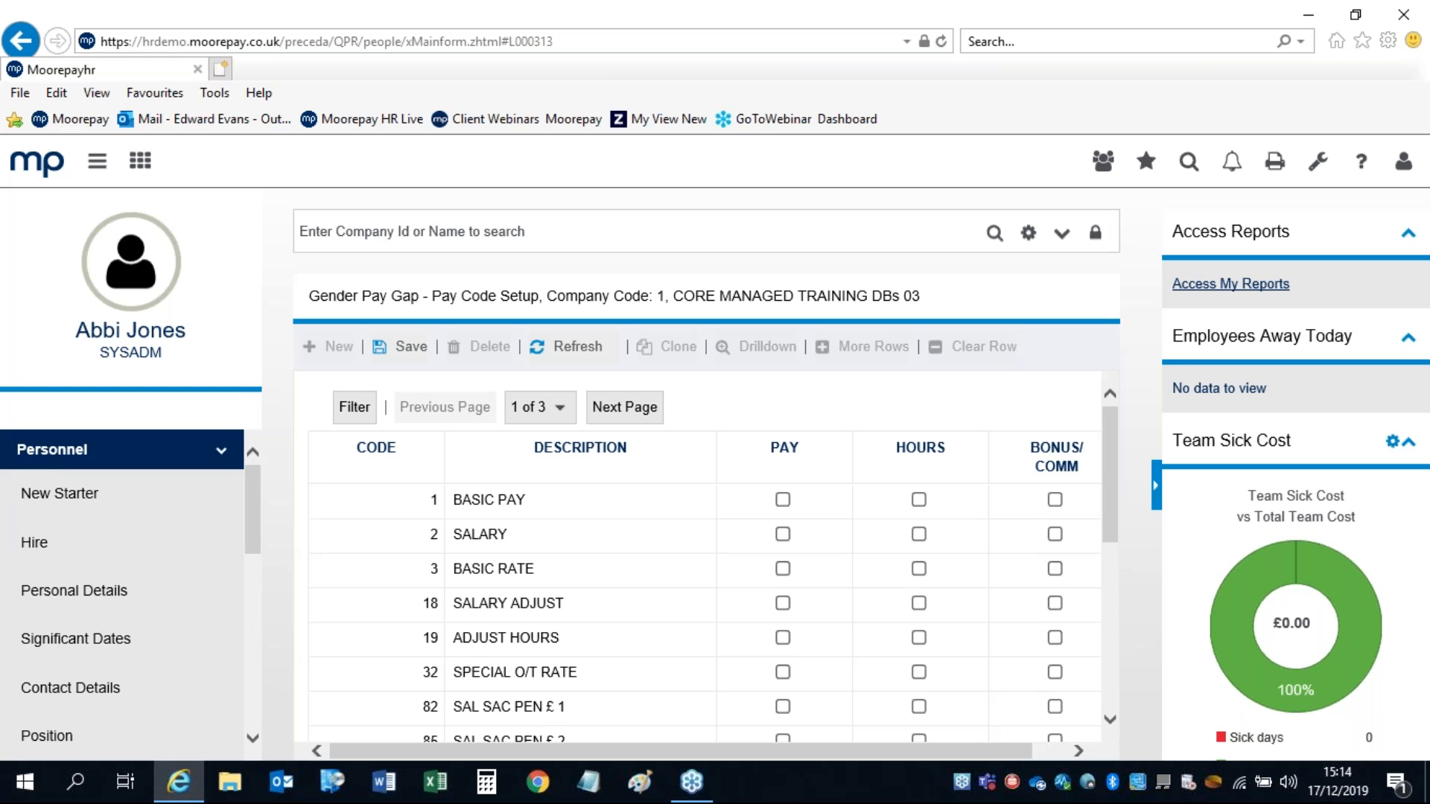
Step: From the home dashboard, launch the New Starter wizard from the Personnel tasks
click(59, 170)
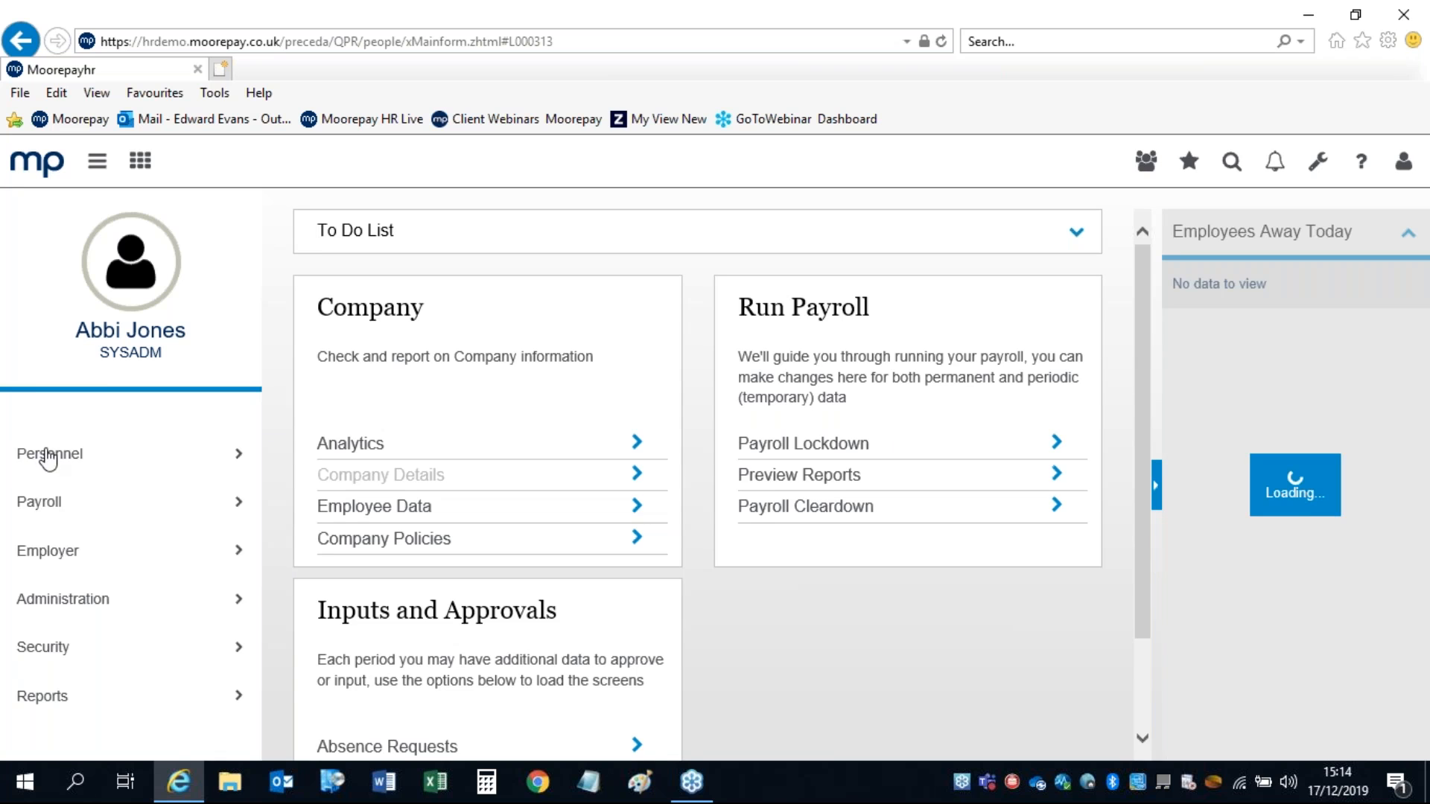
click(45, 450)
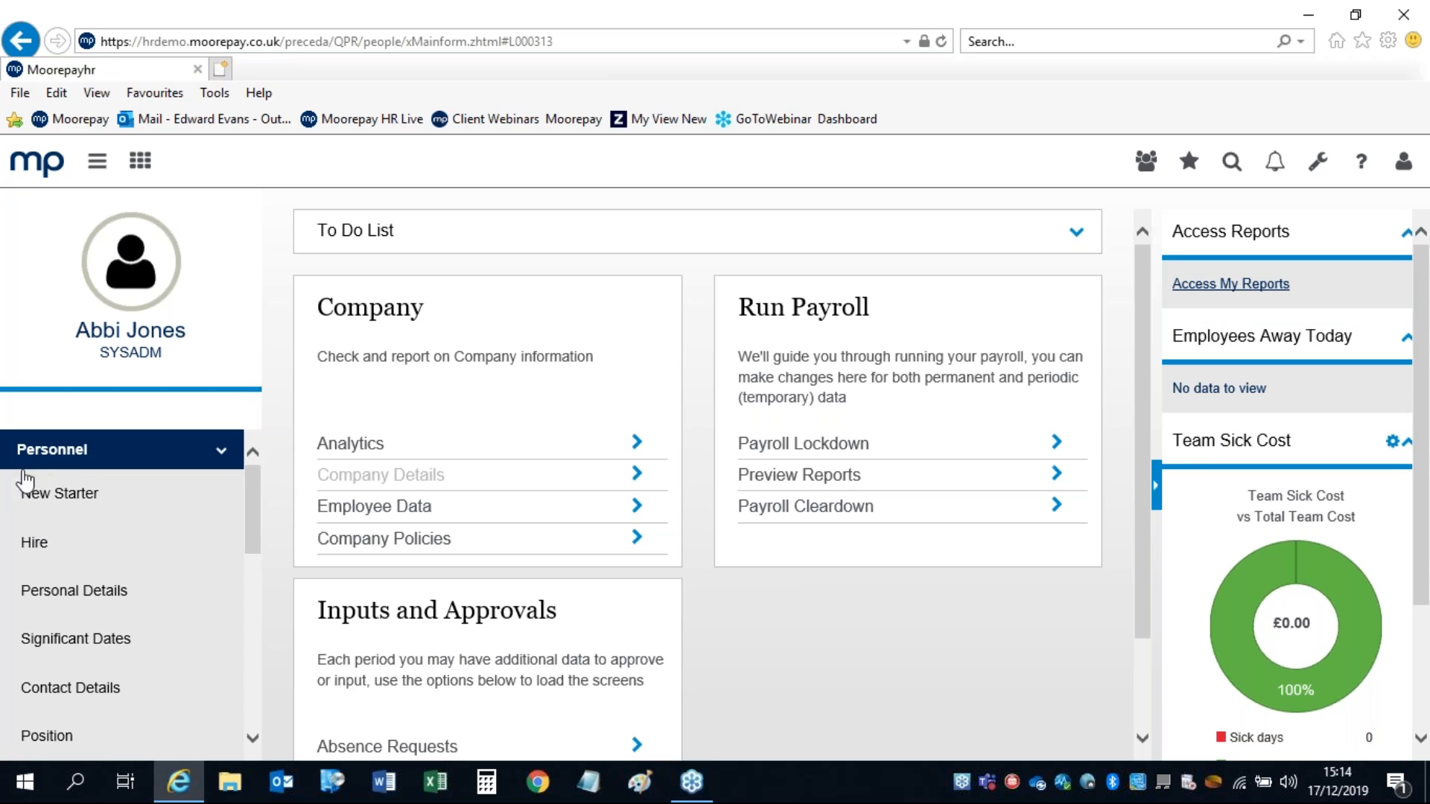
click(43, 499)
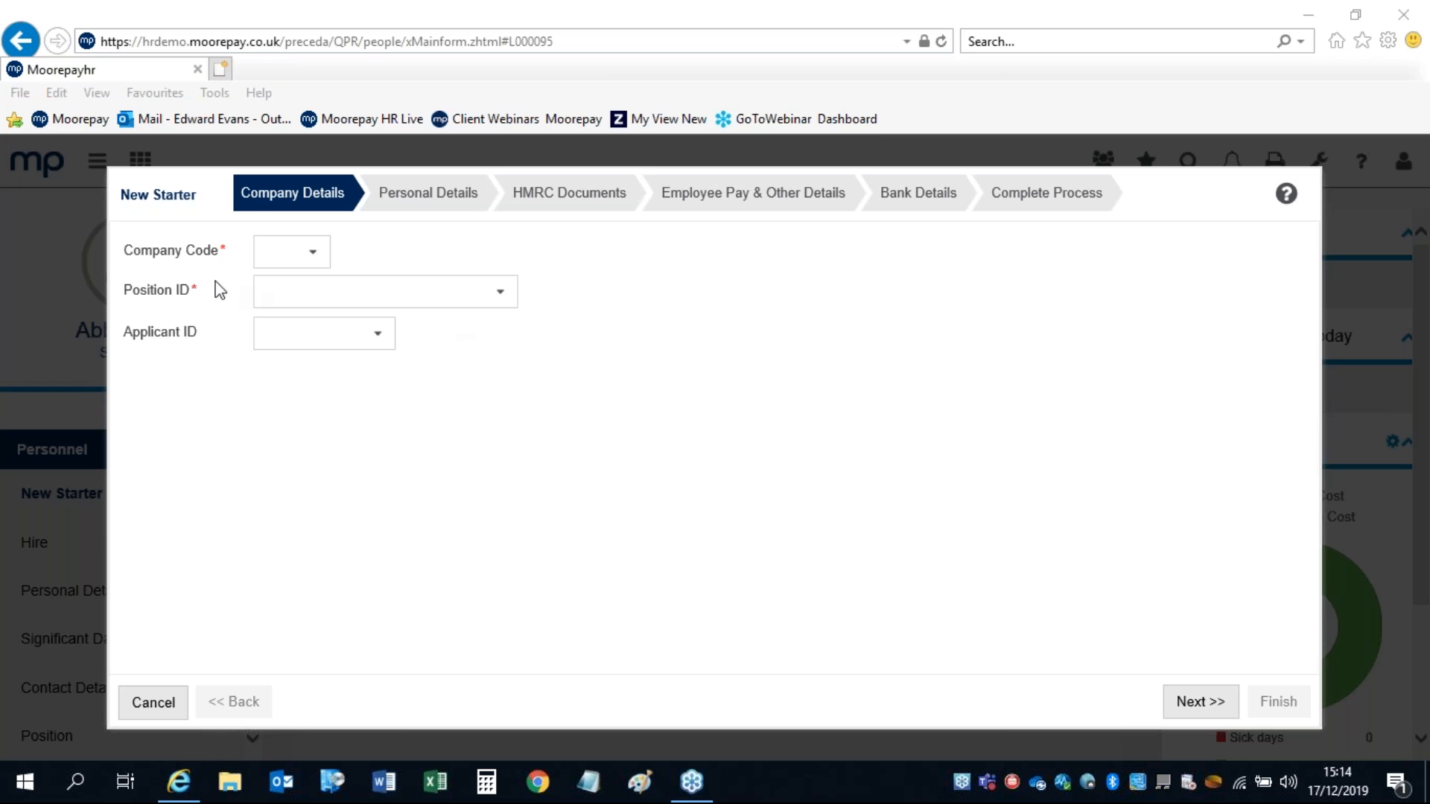
Step: Pick company 01 CORE MANAGED TRAINING DBs 03 and position 9998 EMPDFLT, then advance to Personal Details
click(286, 254)
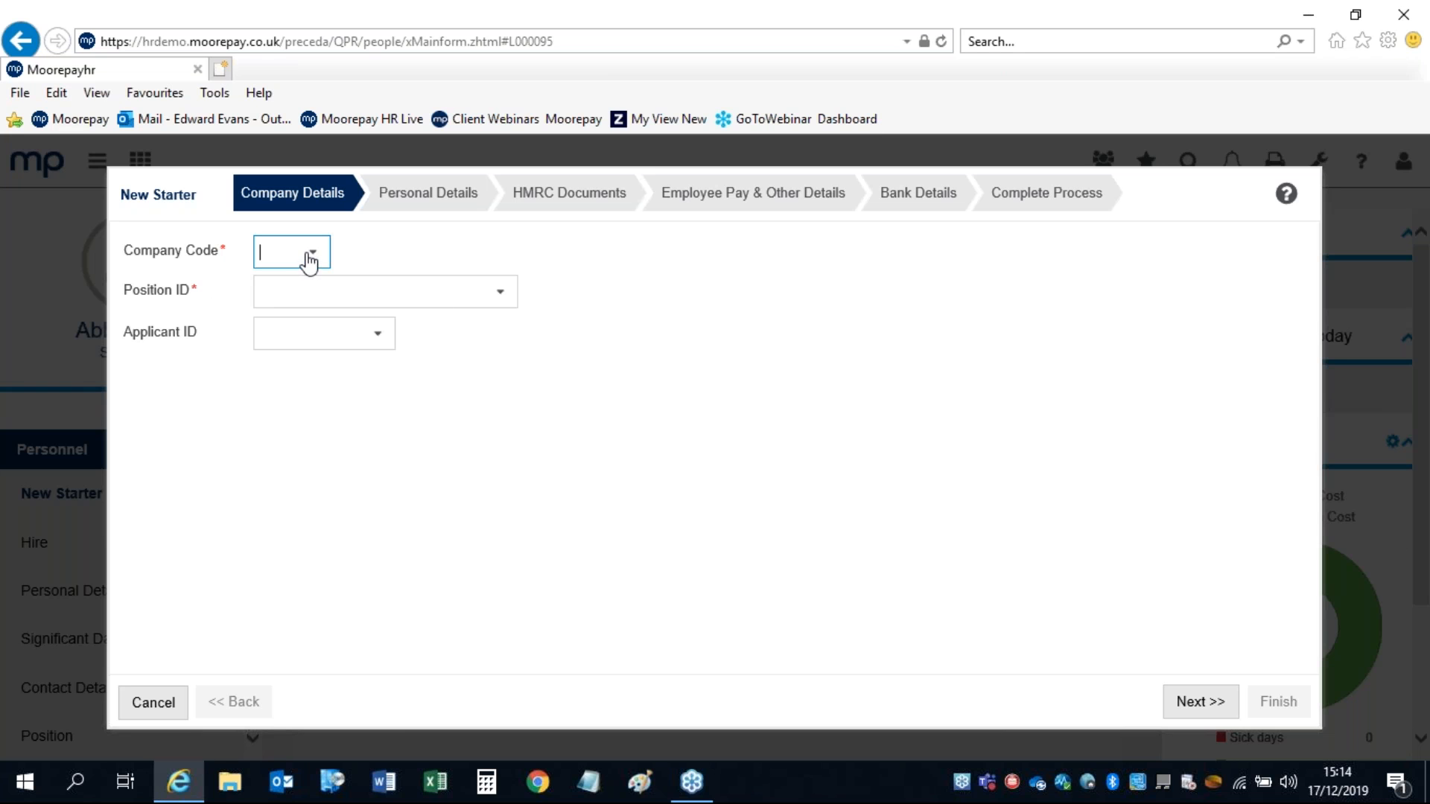
click(313, 251)
click(384, 594)
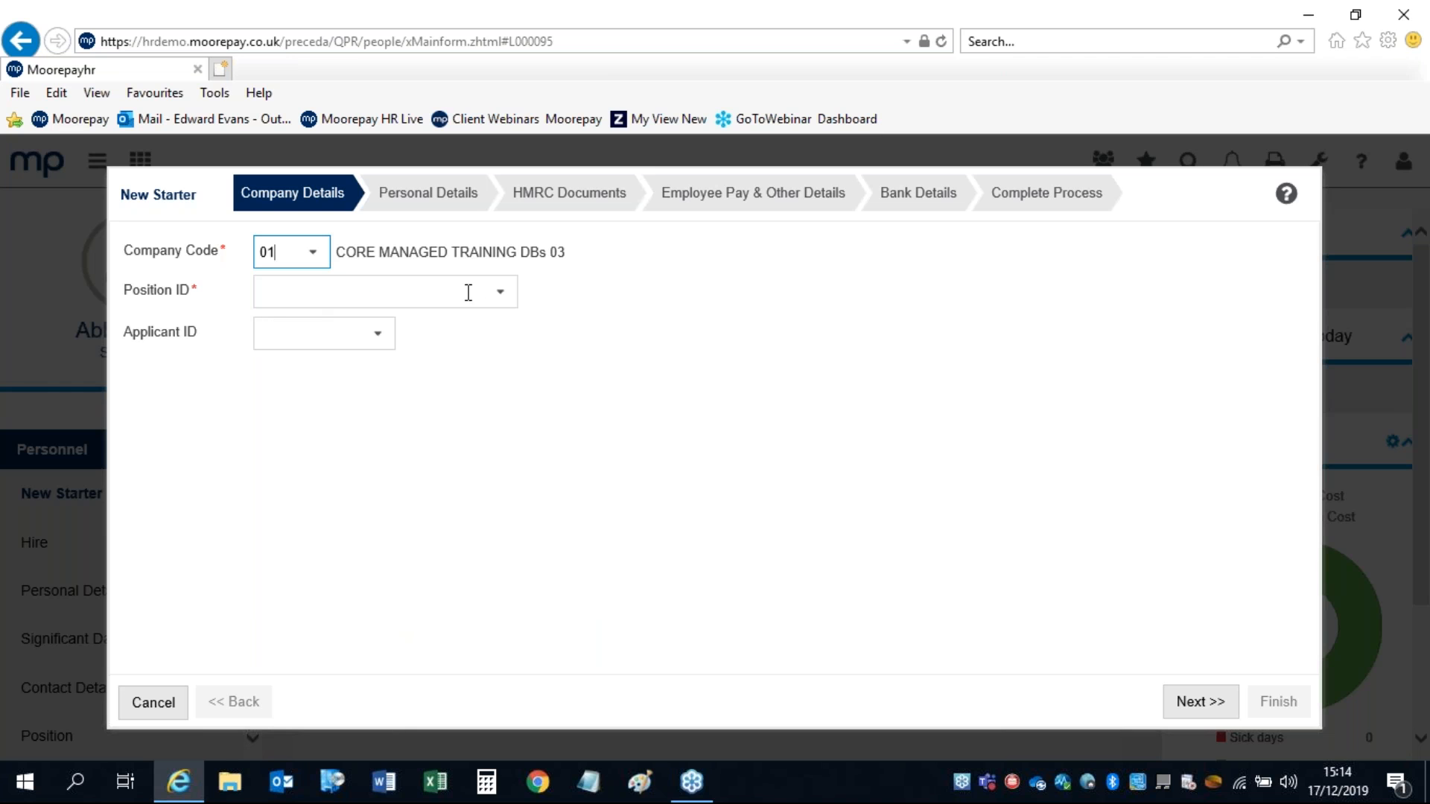
click(497, 294)
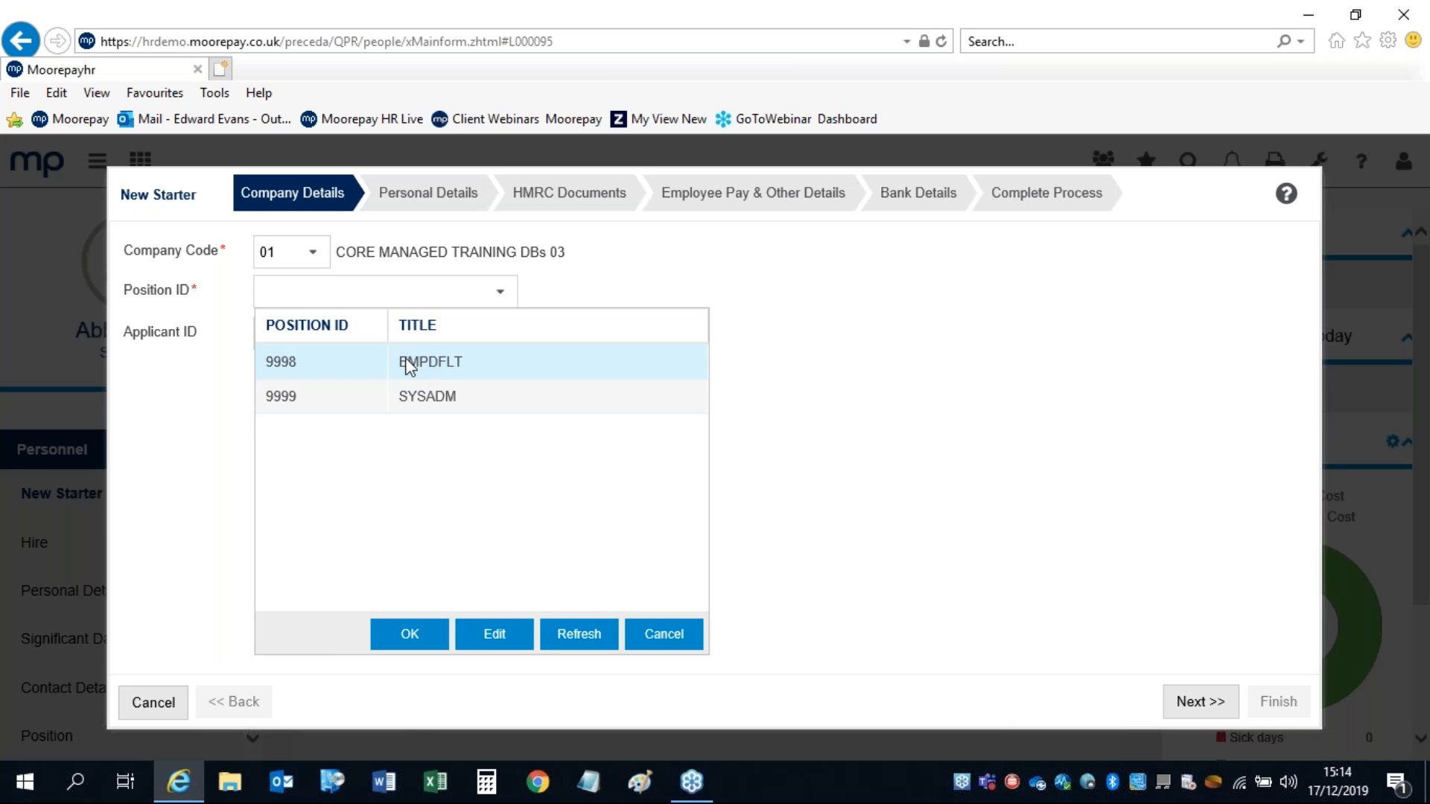
click(409, 635)
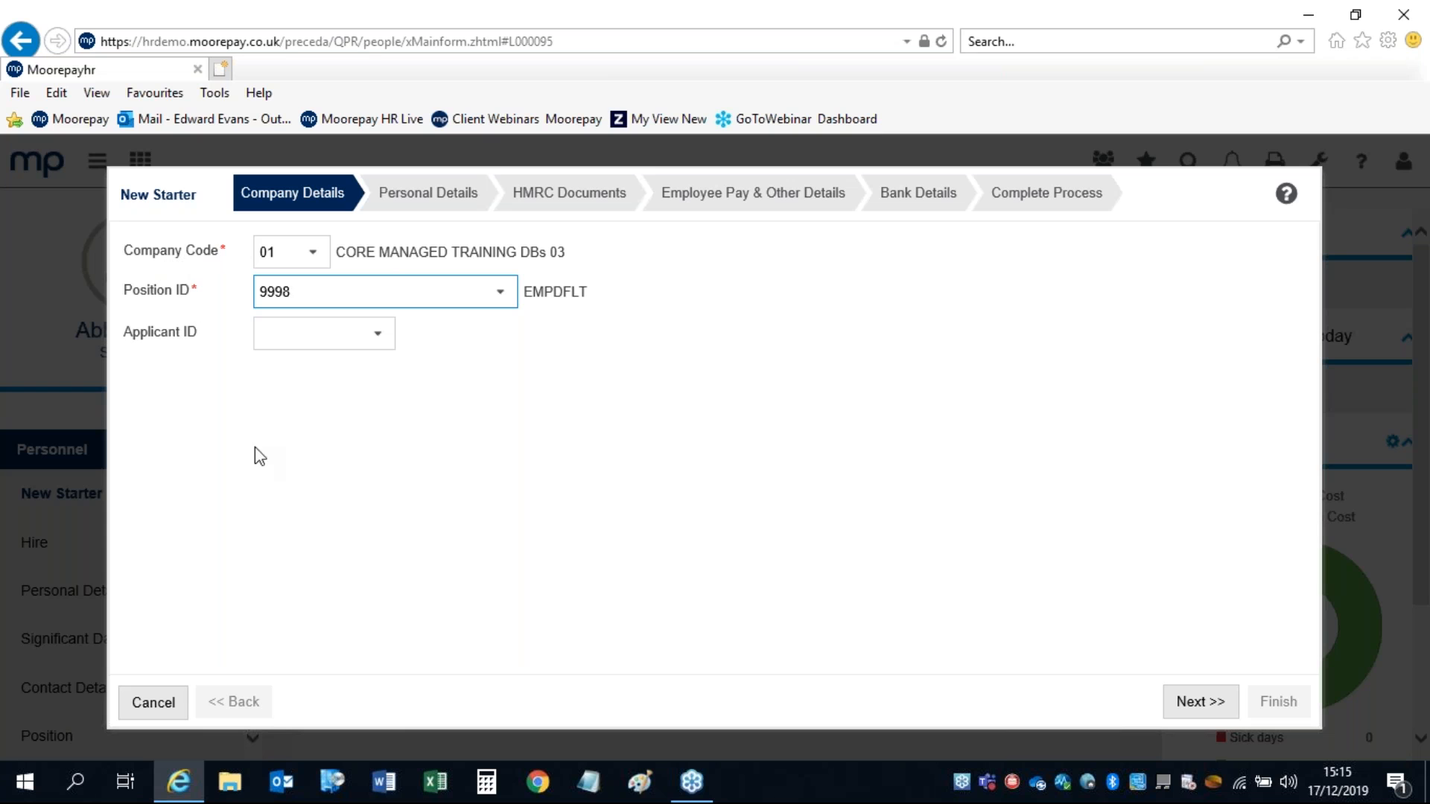
click(1187, 705)
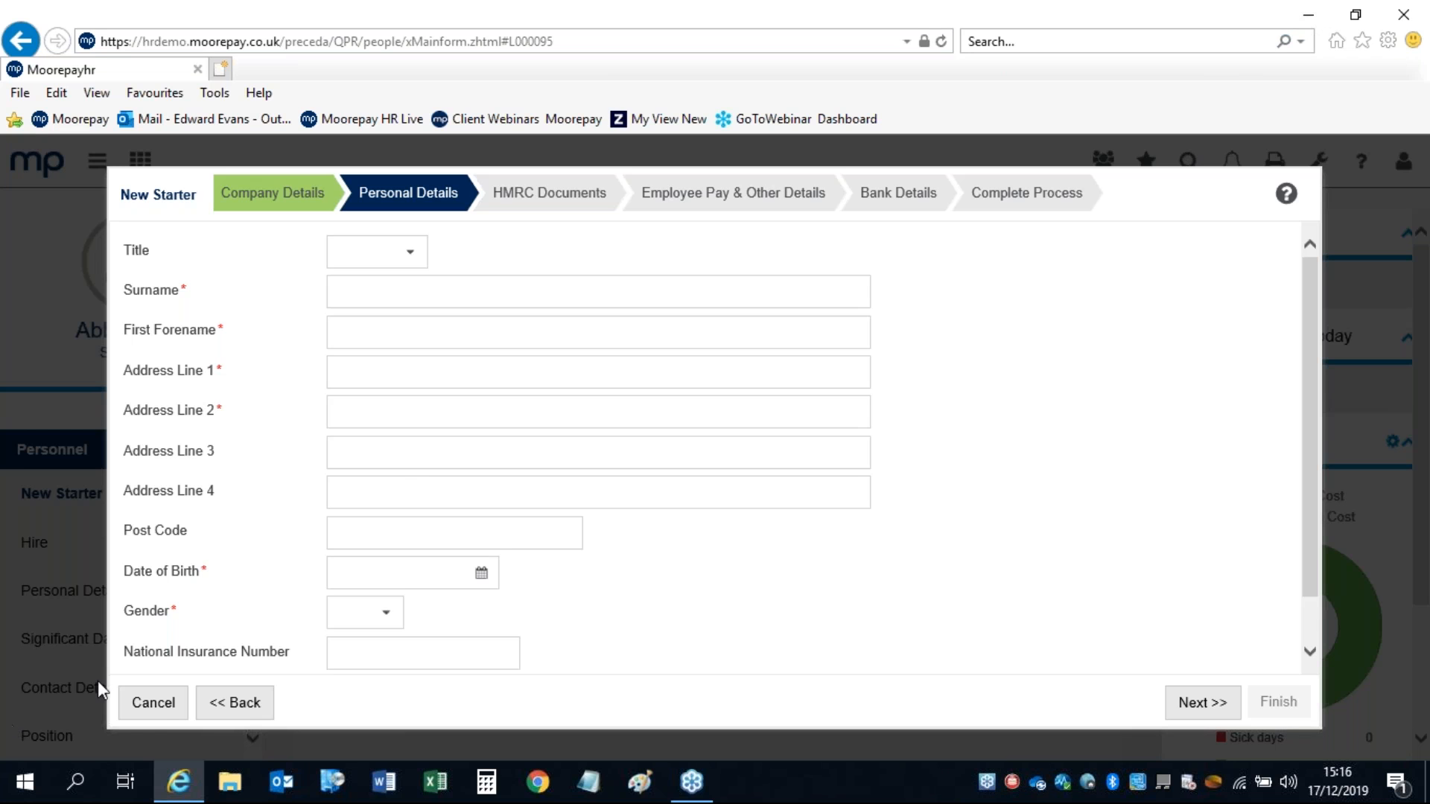
Step: Cancel the New Starter wizard, confirming Yes, and open the Hire form under Personnel
click(151, 711)
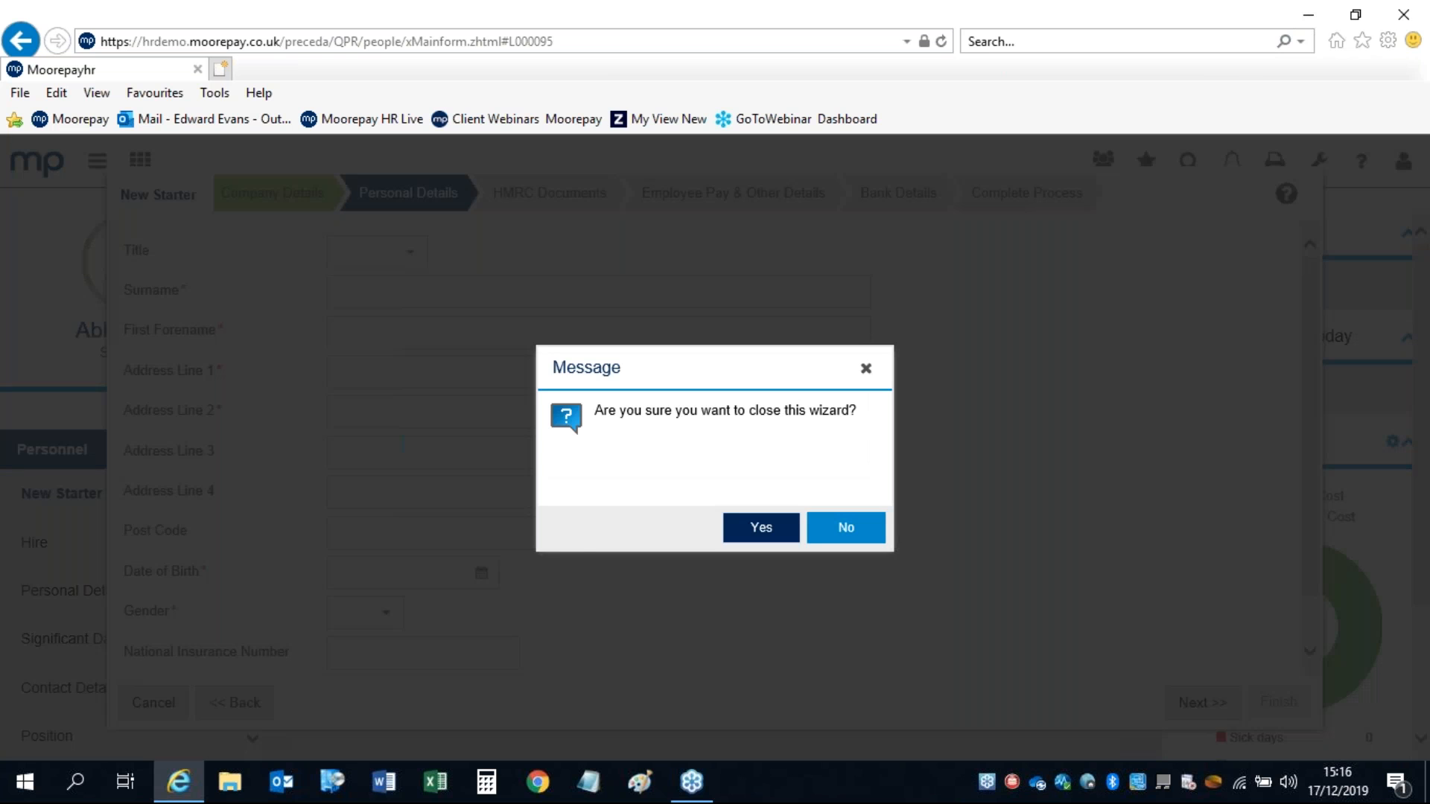
click(756, 529)
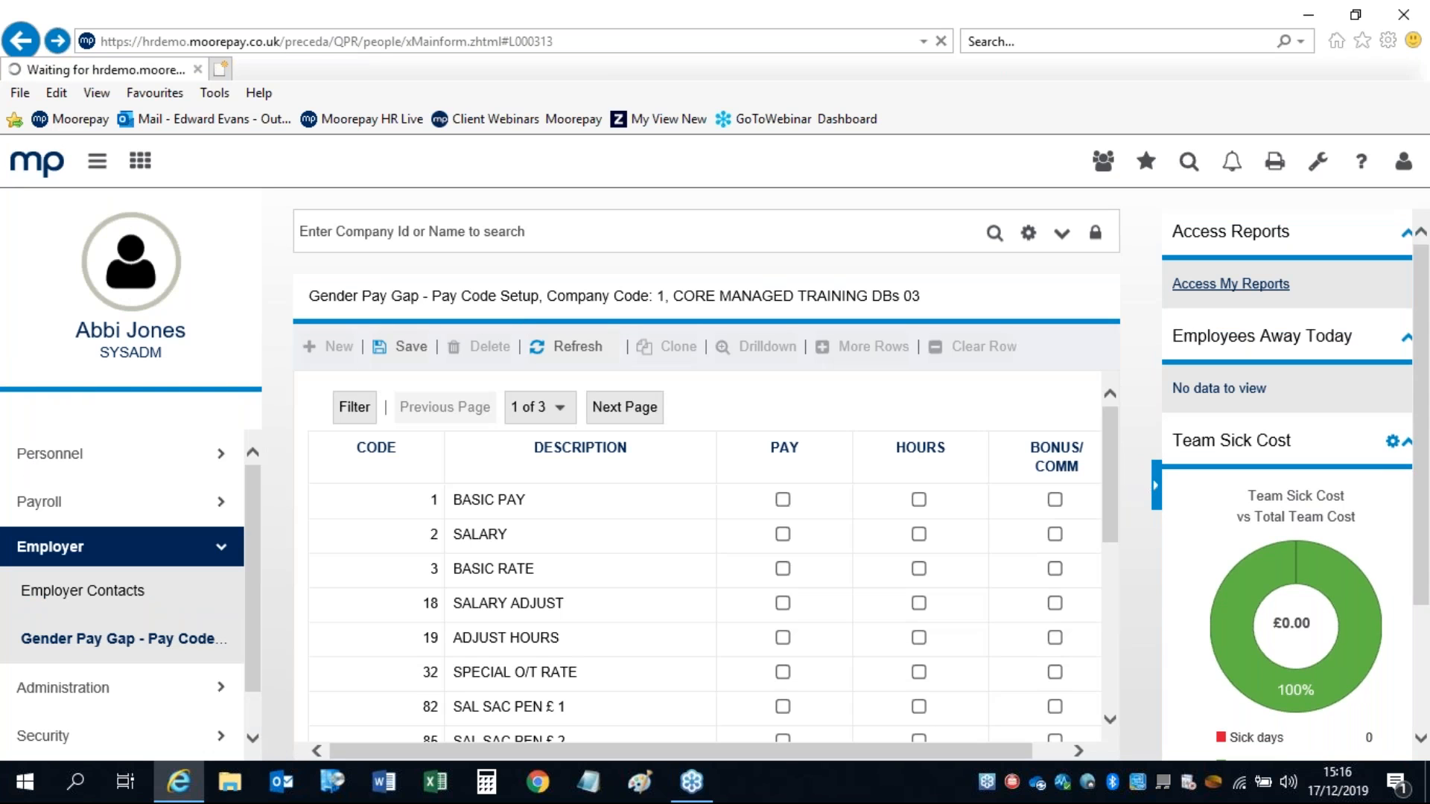
click(33, 454)
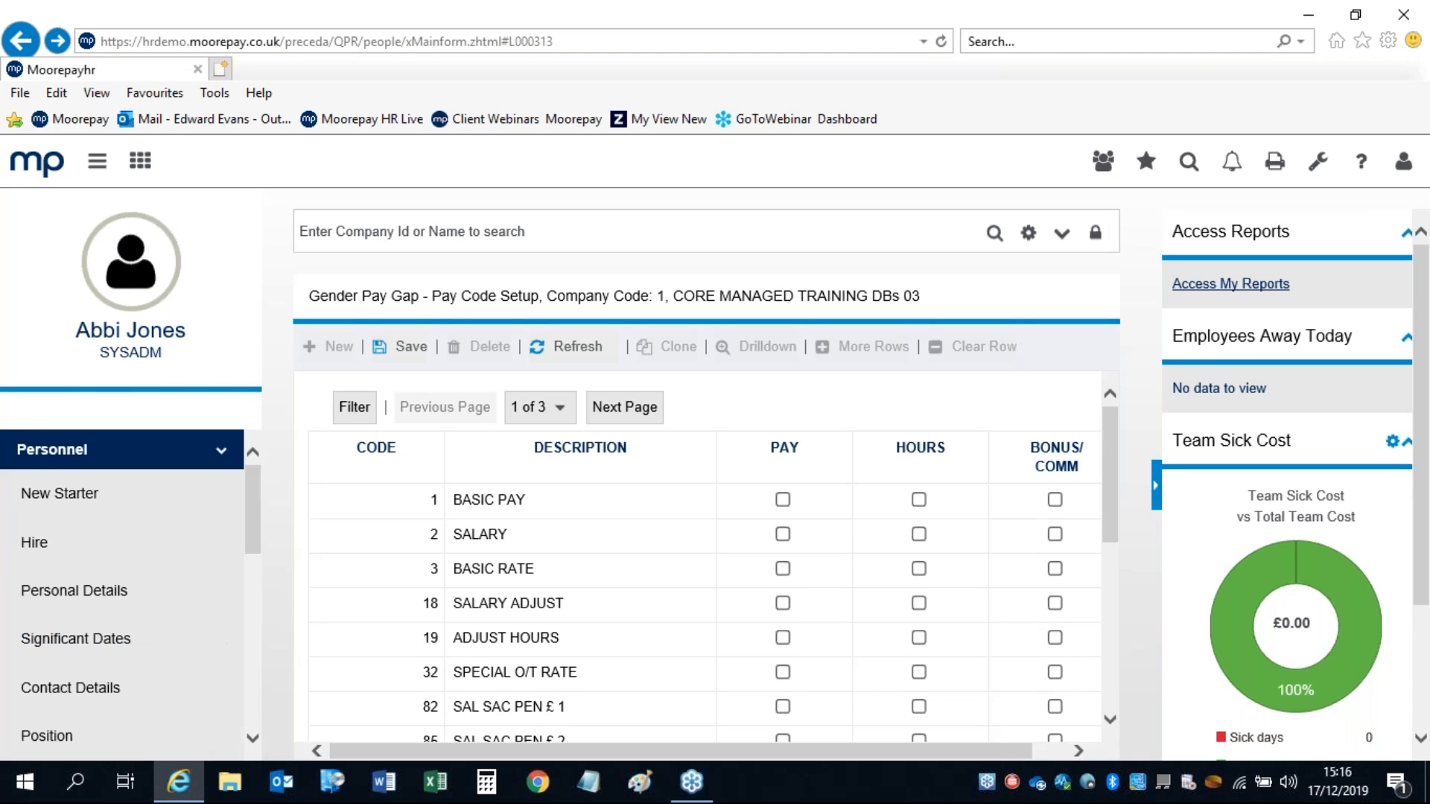
drag(63, 555, 49, 514)
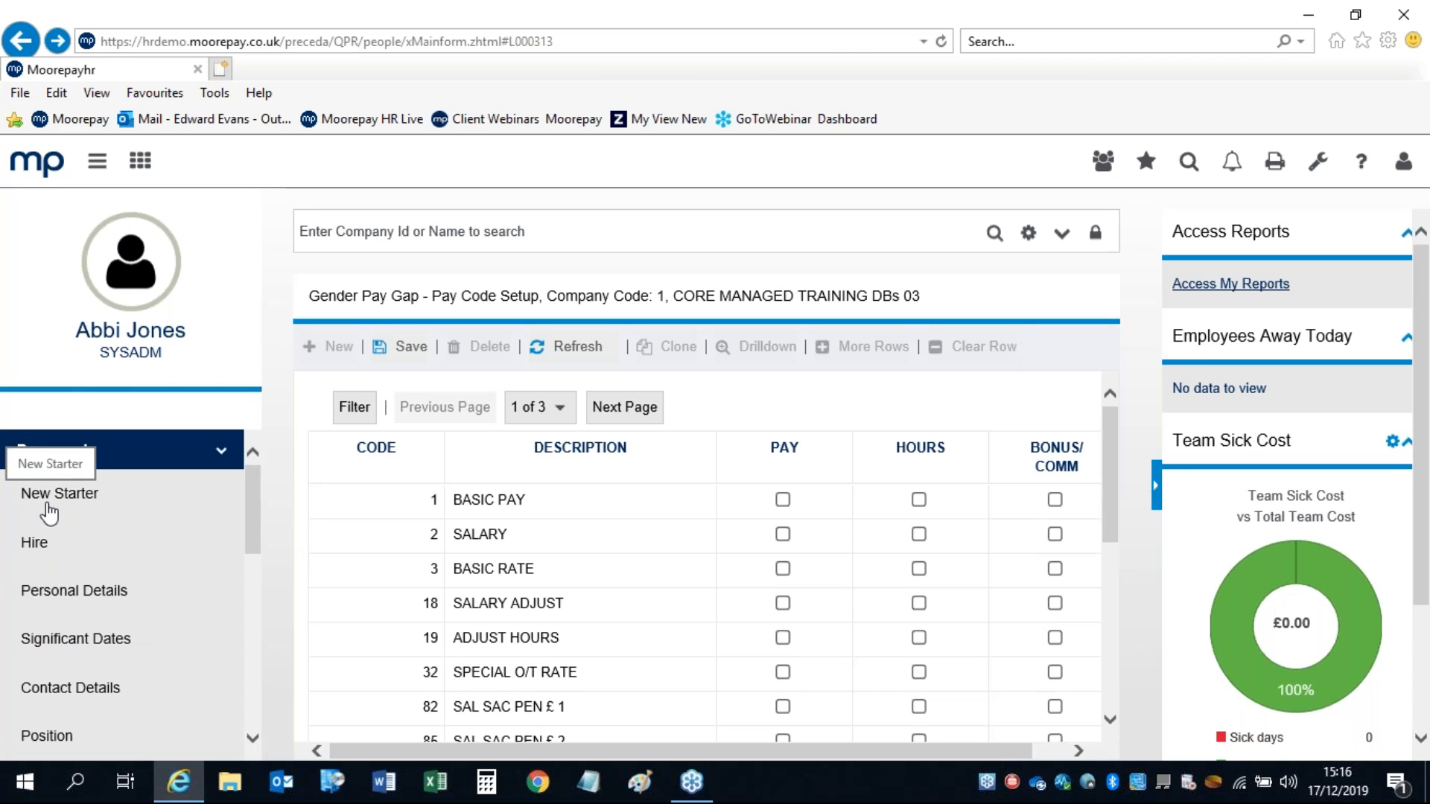
click(45, 545)
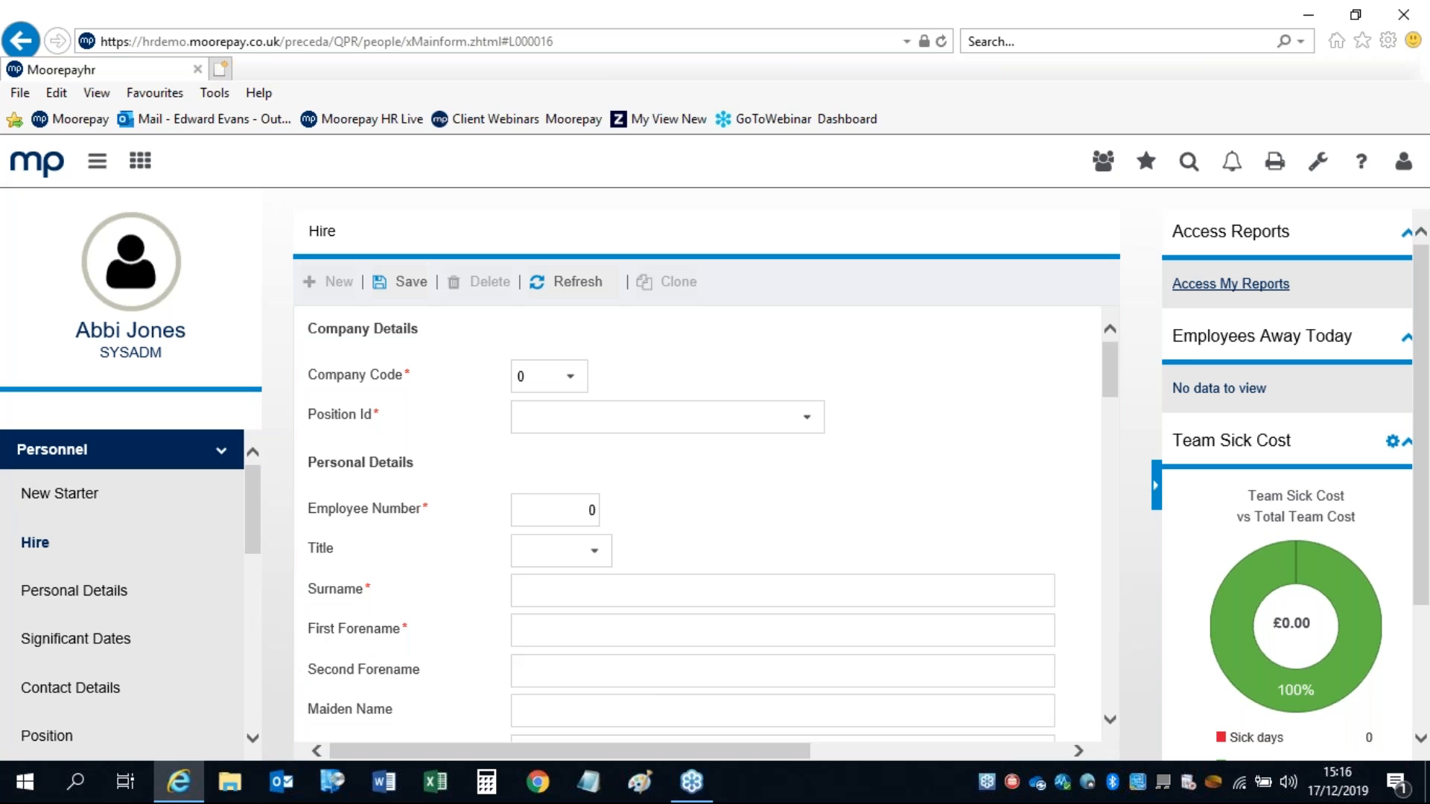
Step: Hide both side panels and set Company Code 1 and Position Id 9998 EMPDFLT on the Hire form
click(97, 161)
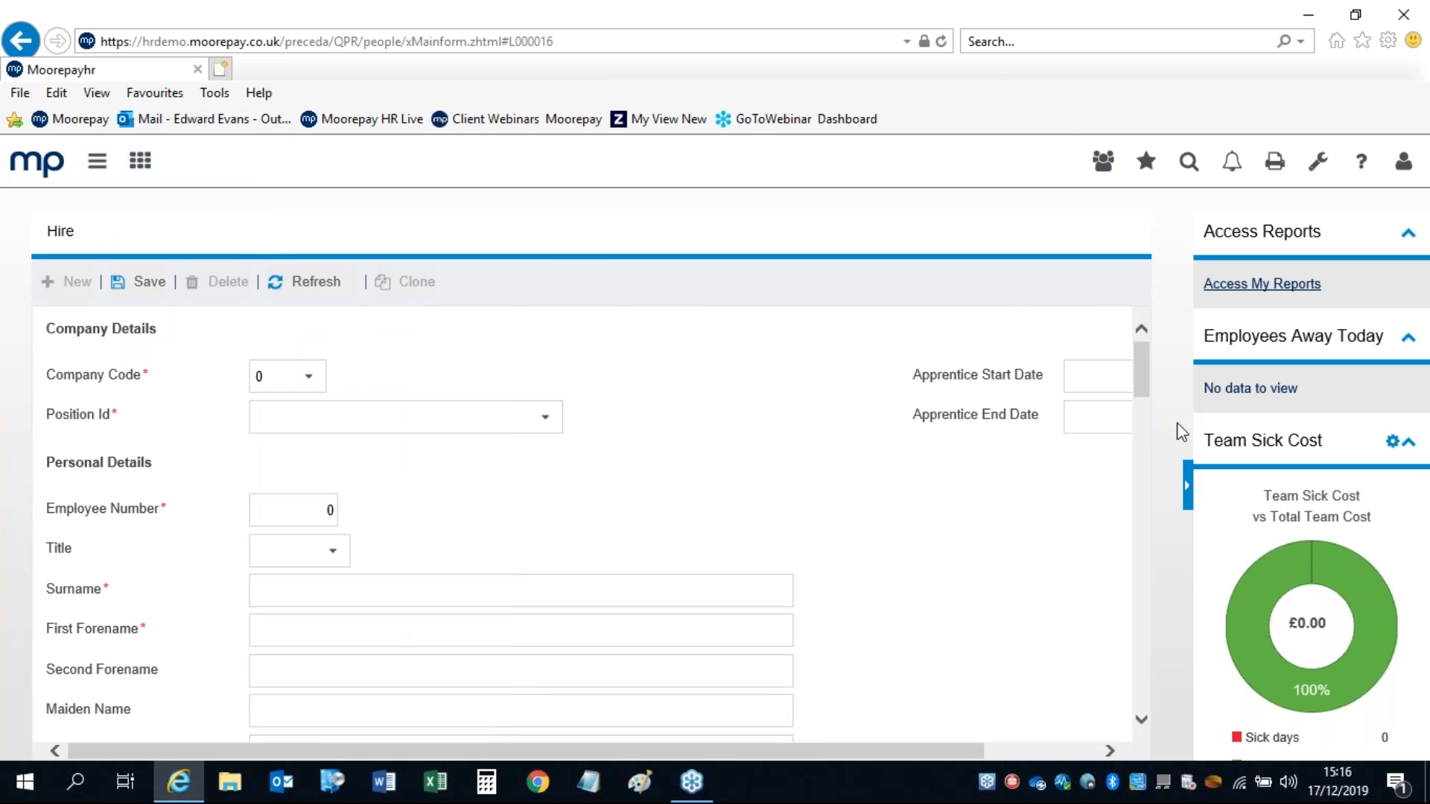
click(1188, 488)
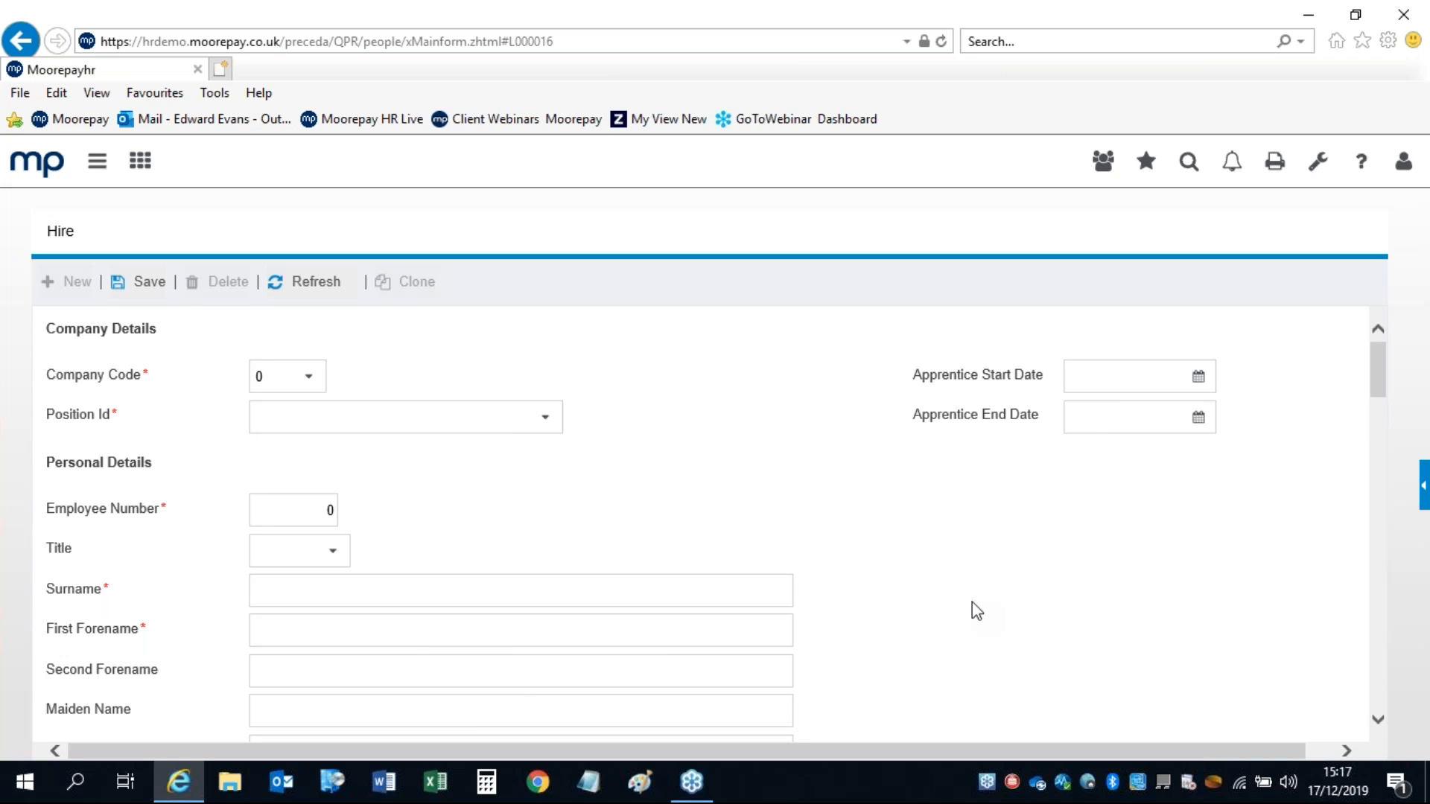
click(306, 378)
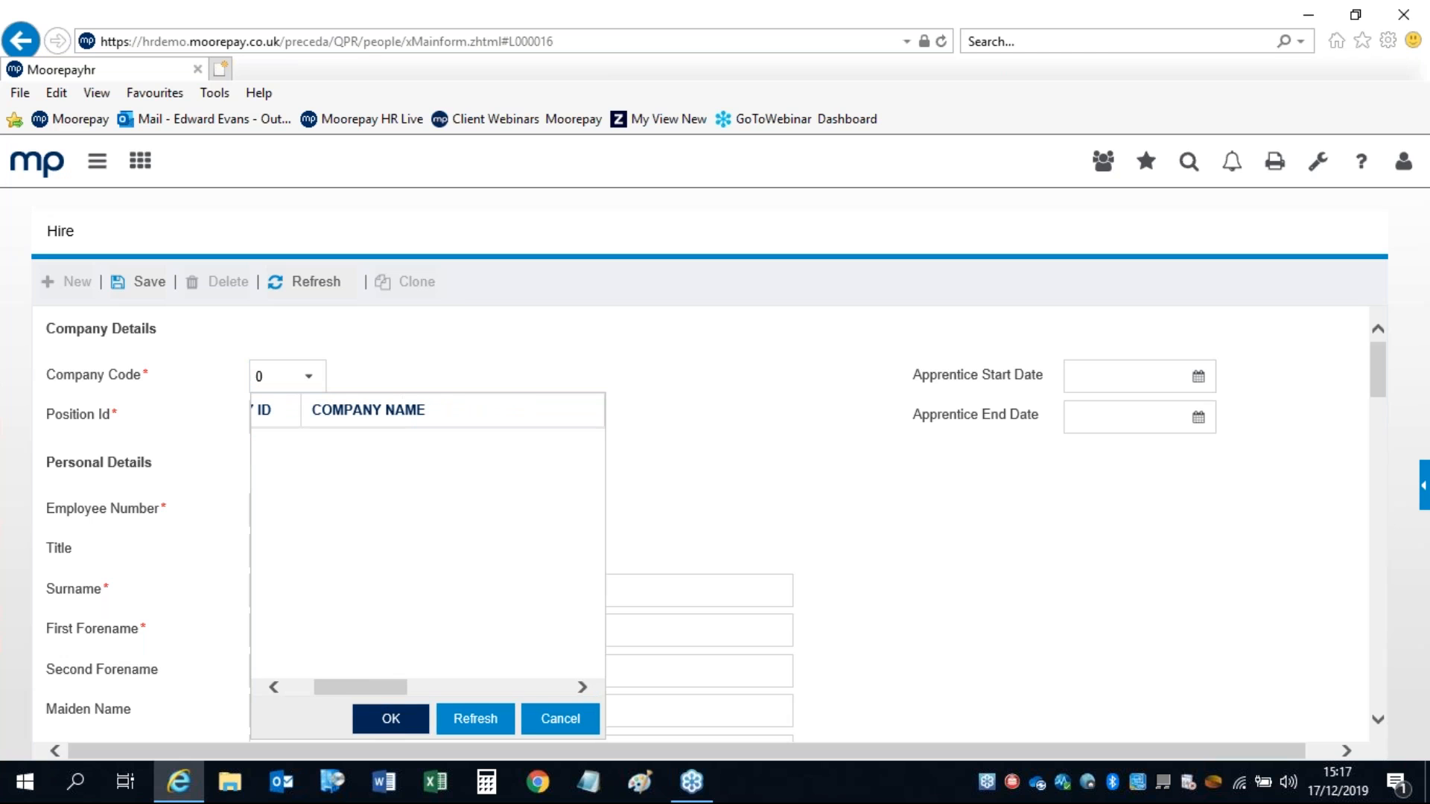
click(385, 716)
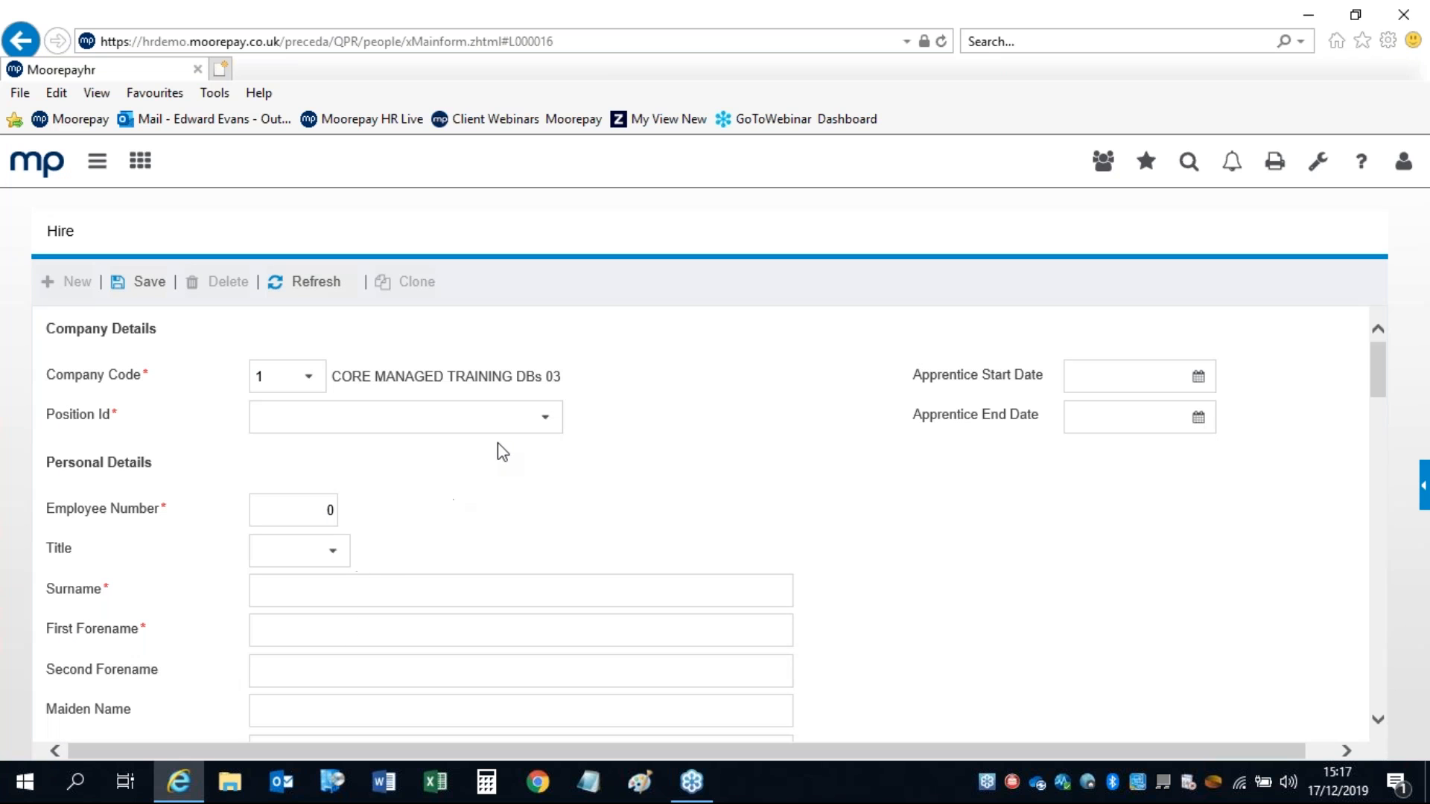
click(552, 423)
click(408, 196)
click(408, 463)
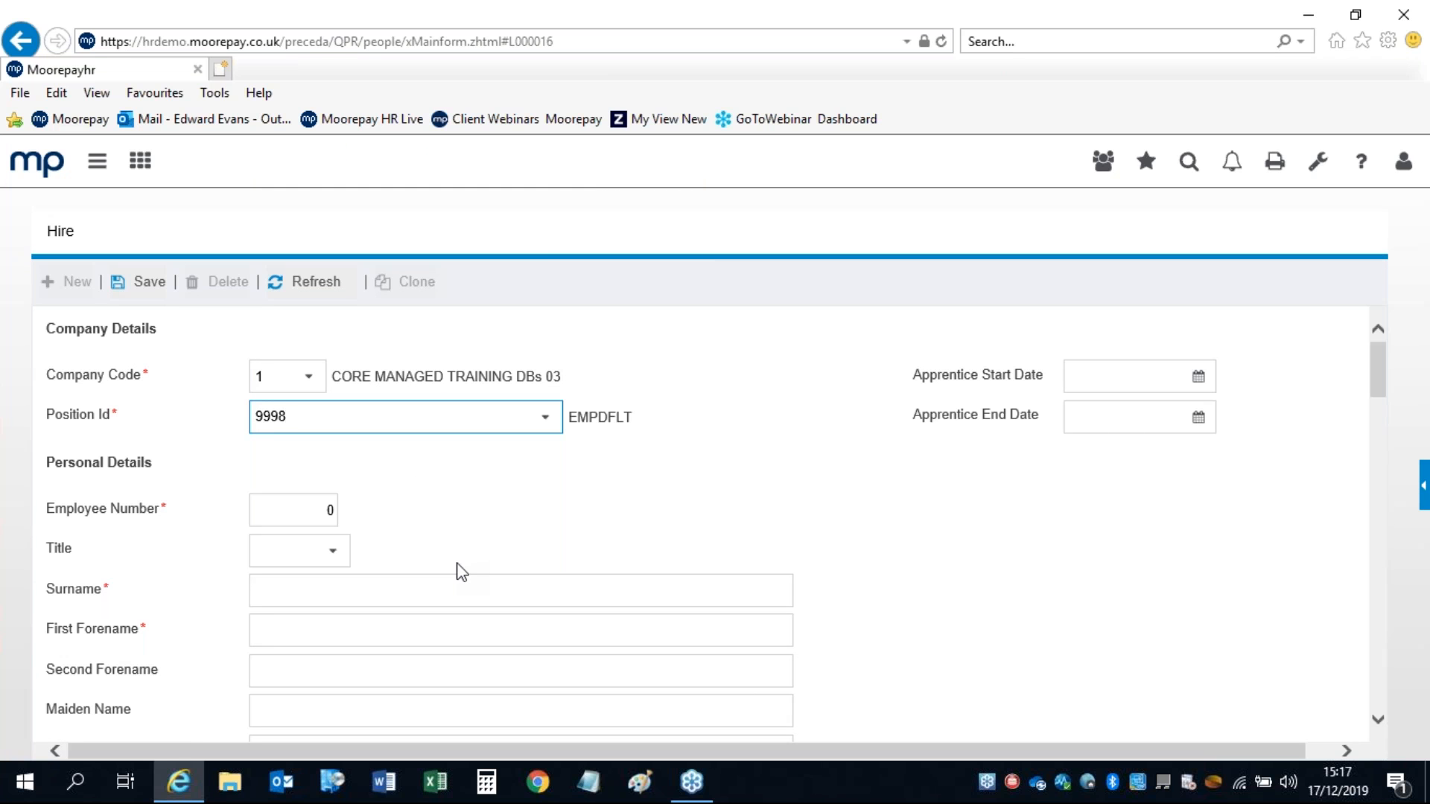
click(306, 508)
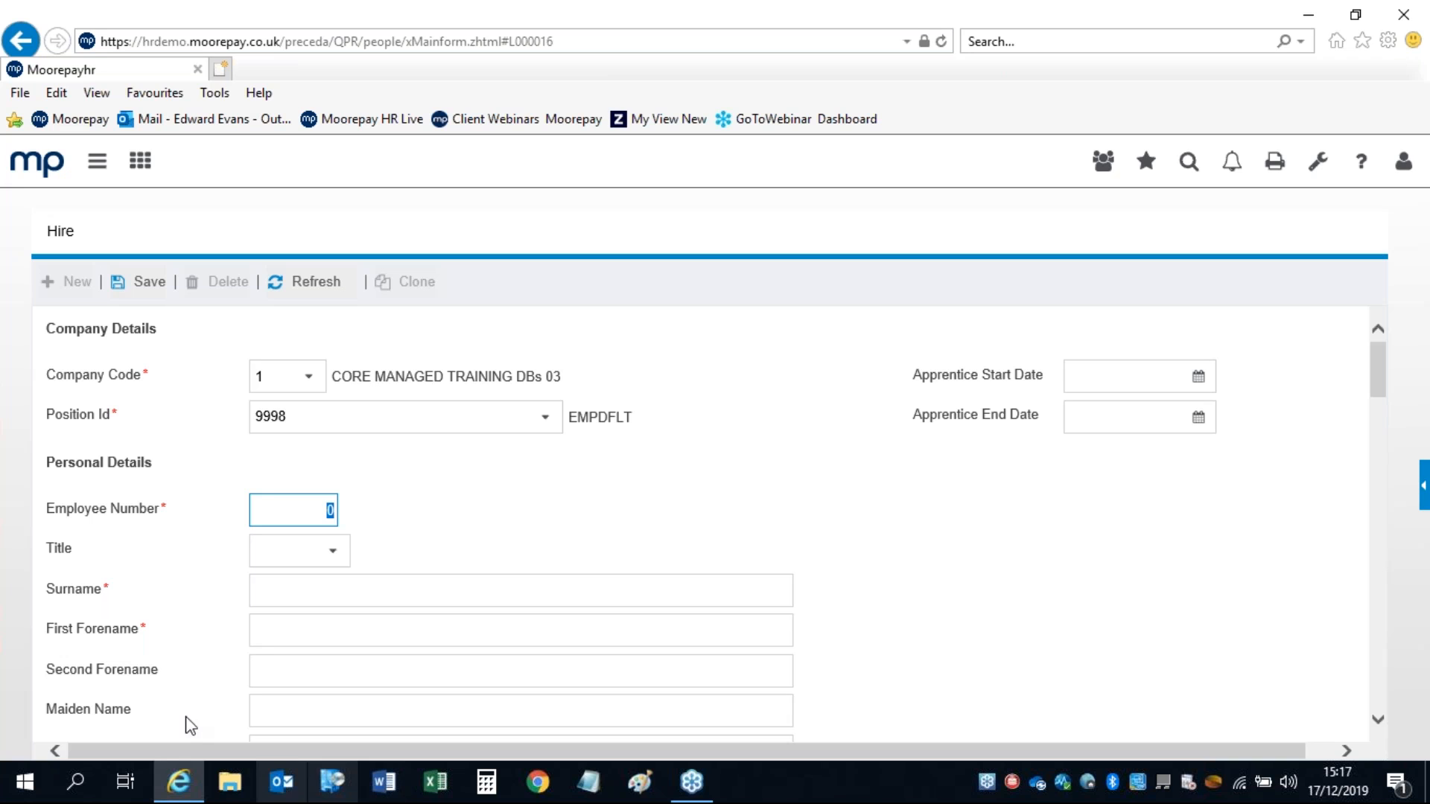
drag(1375, 350, 1368, 421)
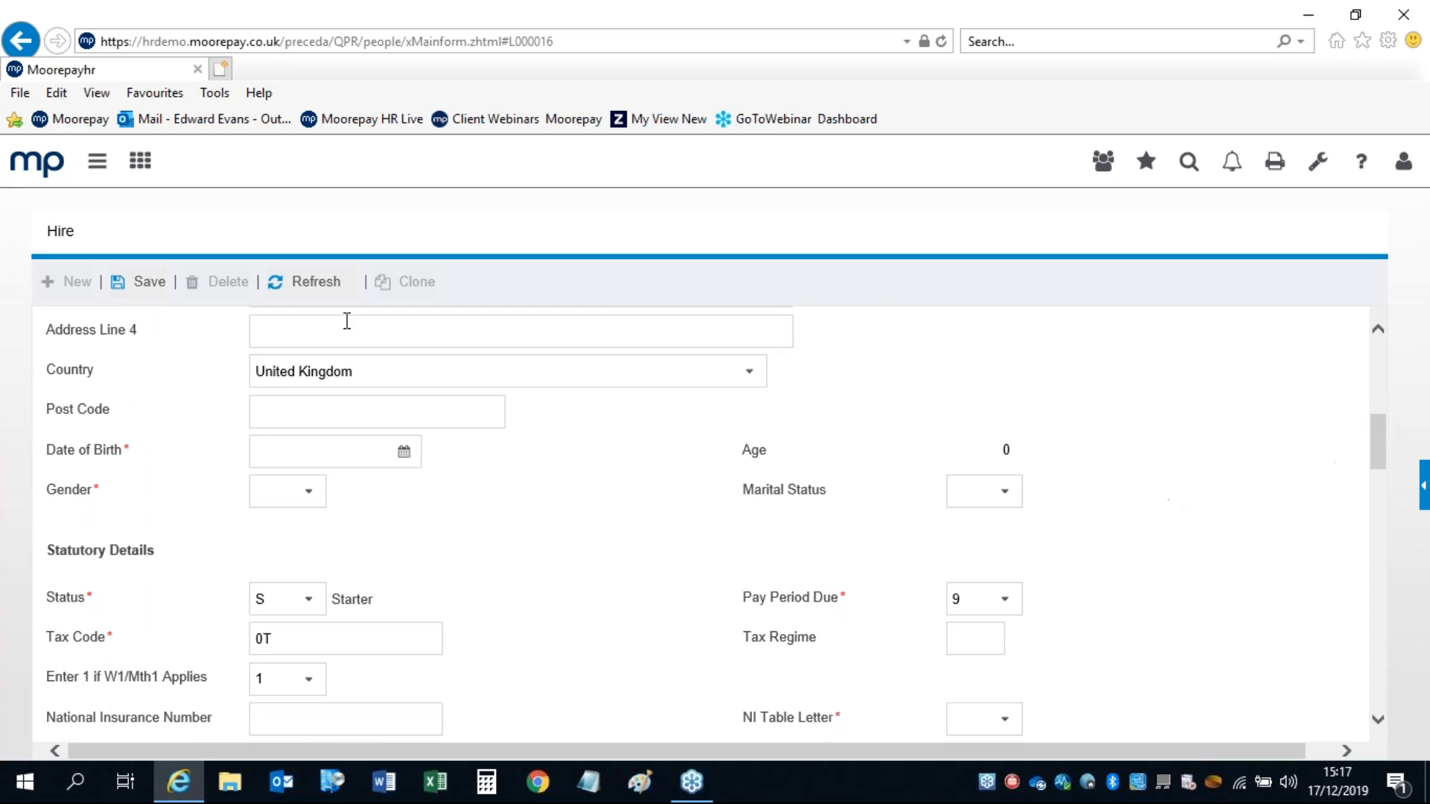
click(262, 410)
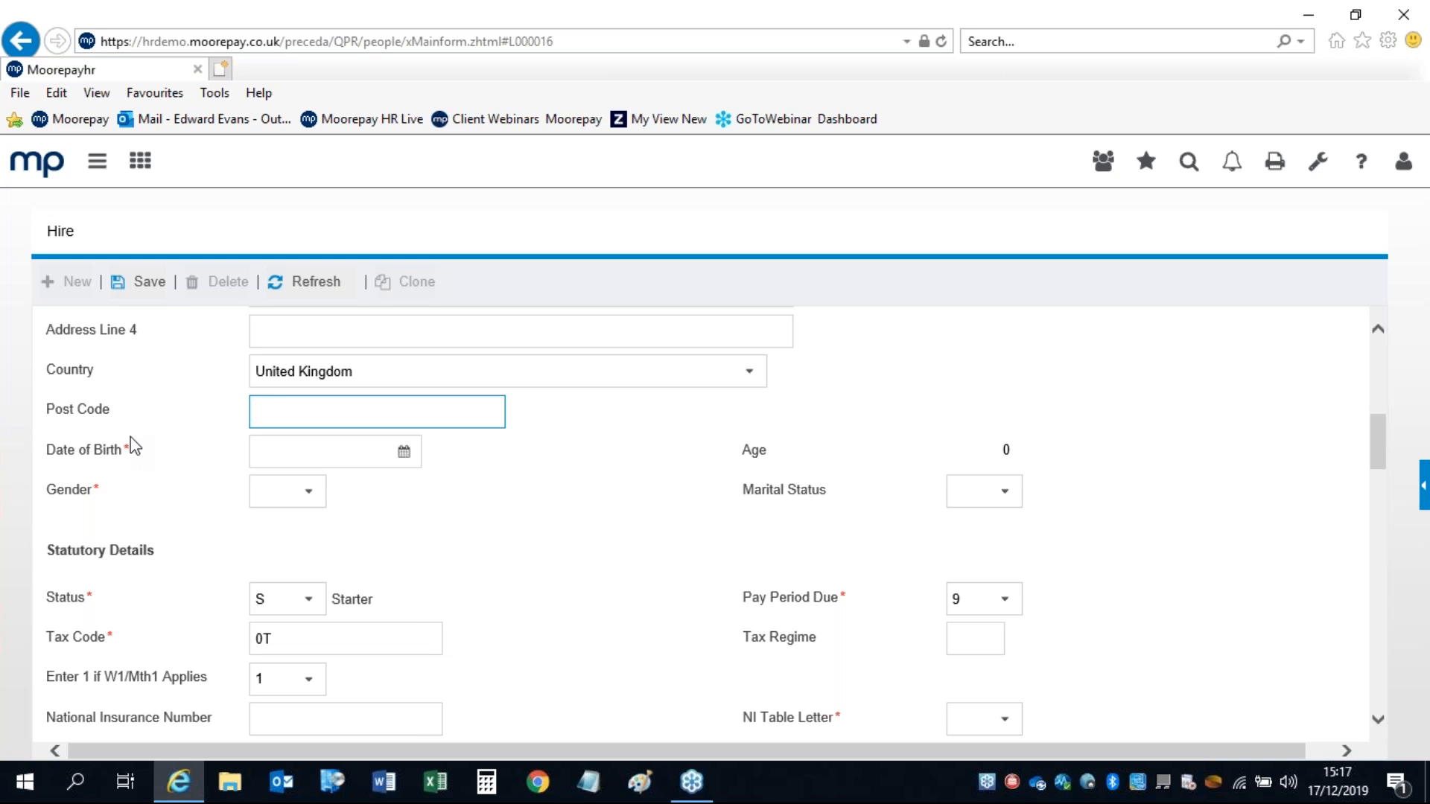
click(114, 447)
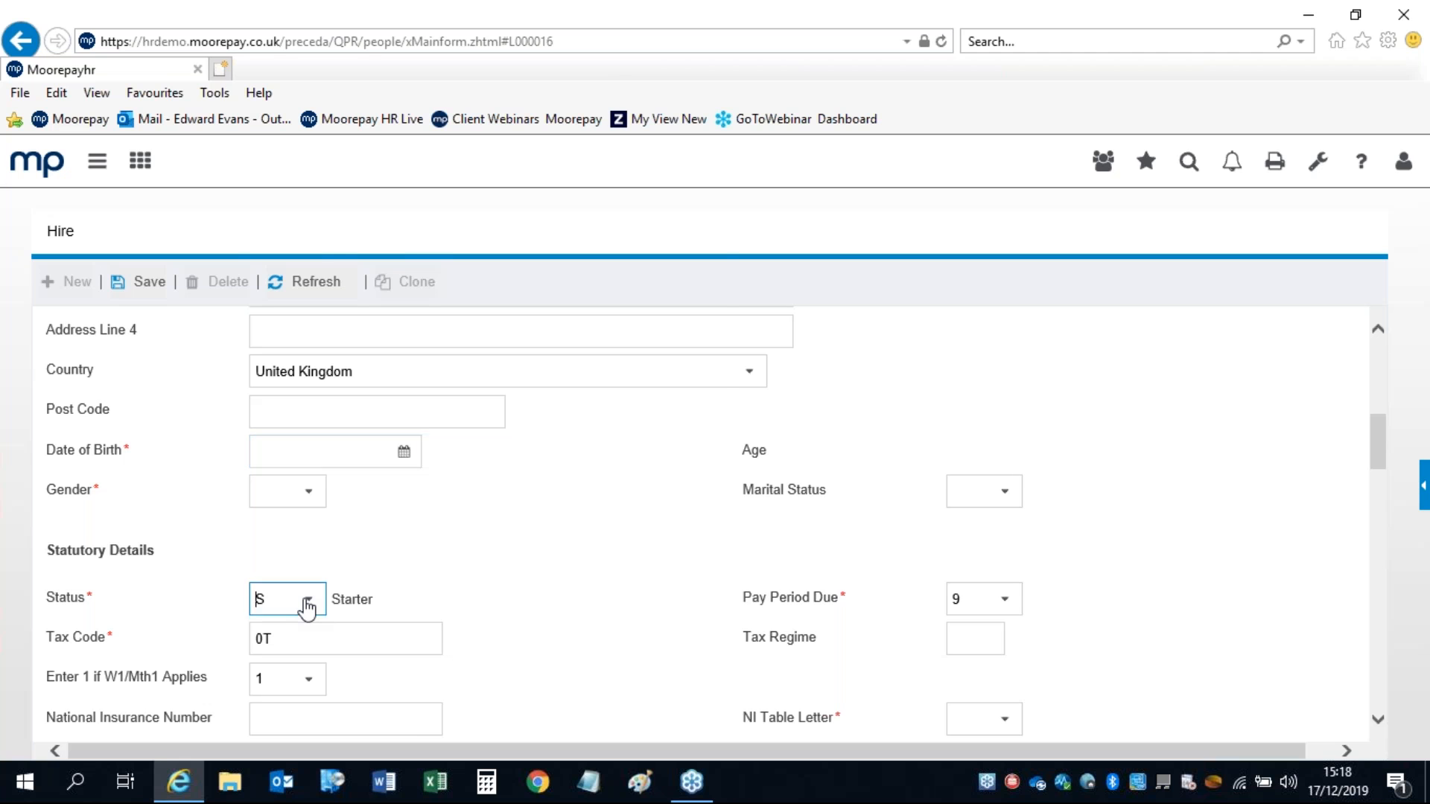
click(306, 609)
click(677, 566)
click(310, 605)
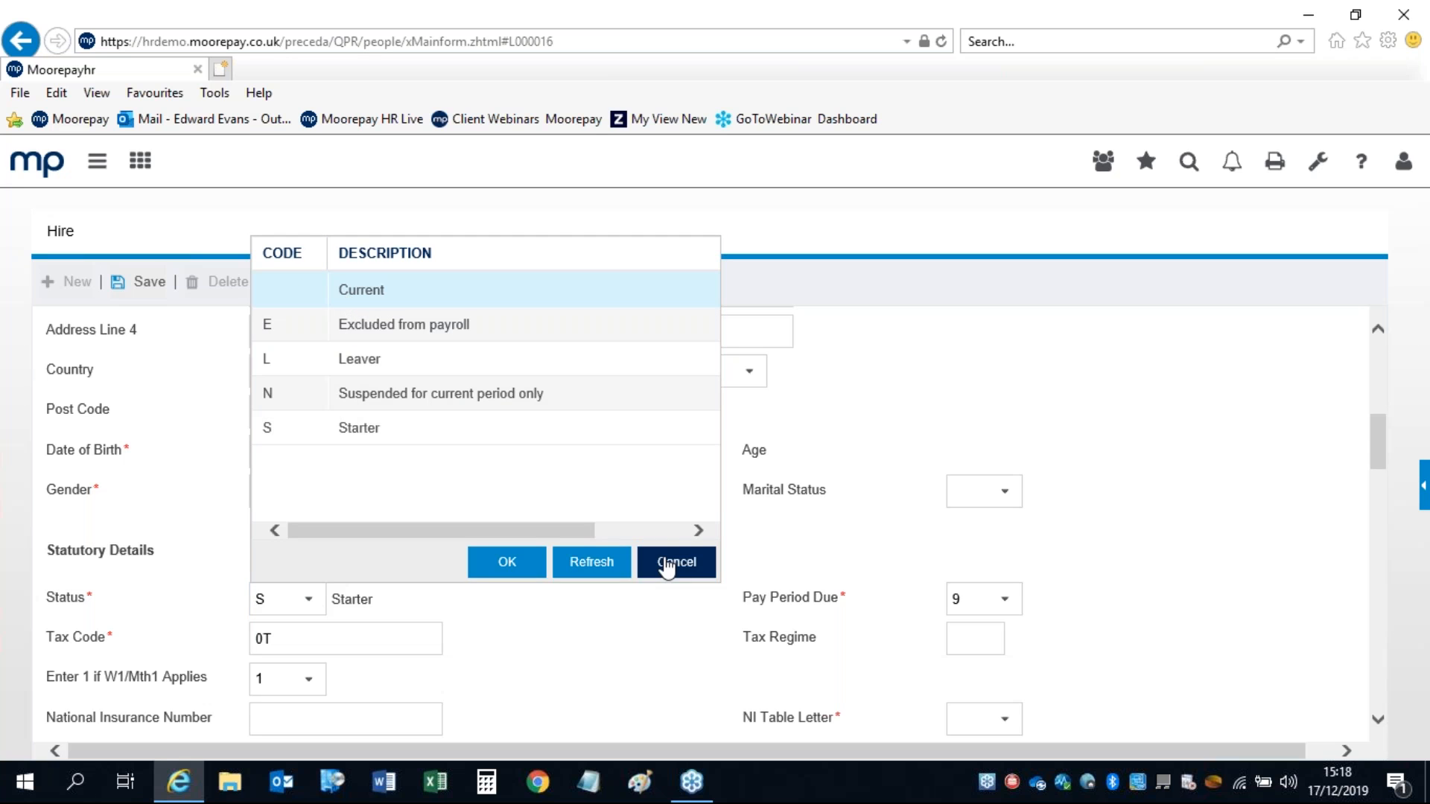
click(659, 560)
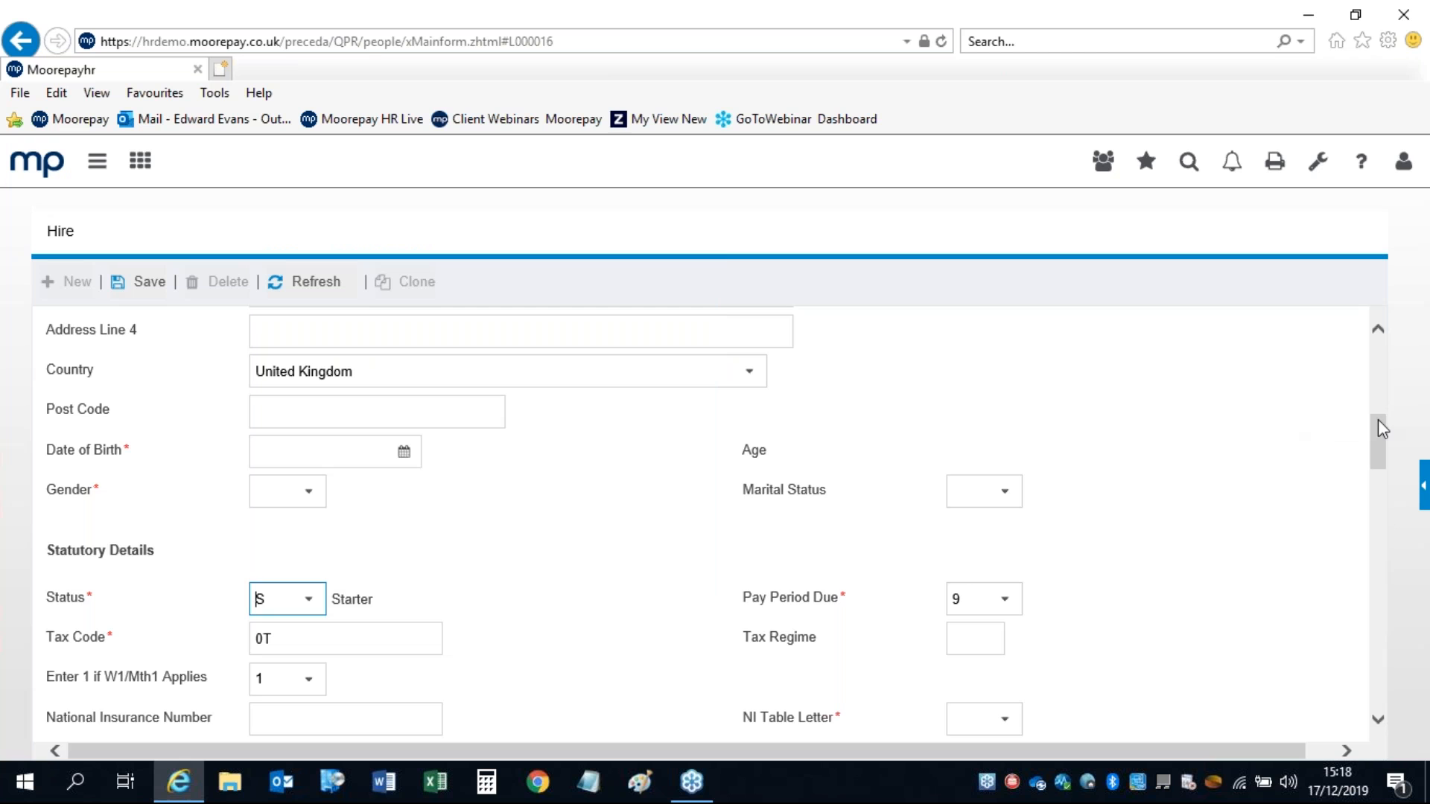
drag(1378, 426, 1378, 435)
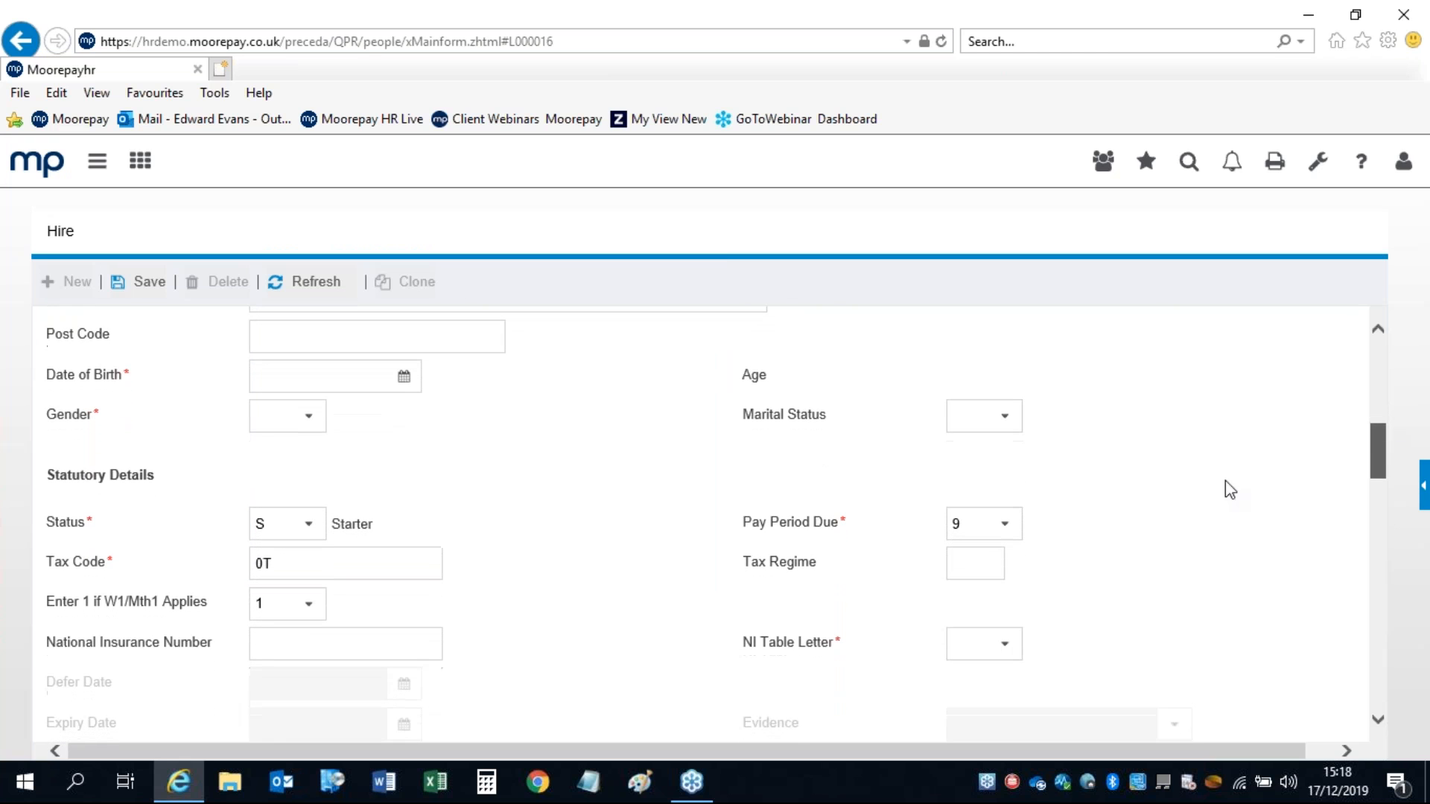
double_click(300, 571)
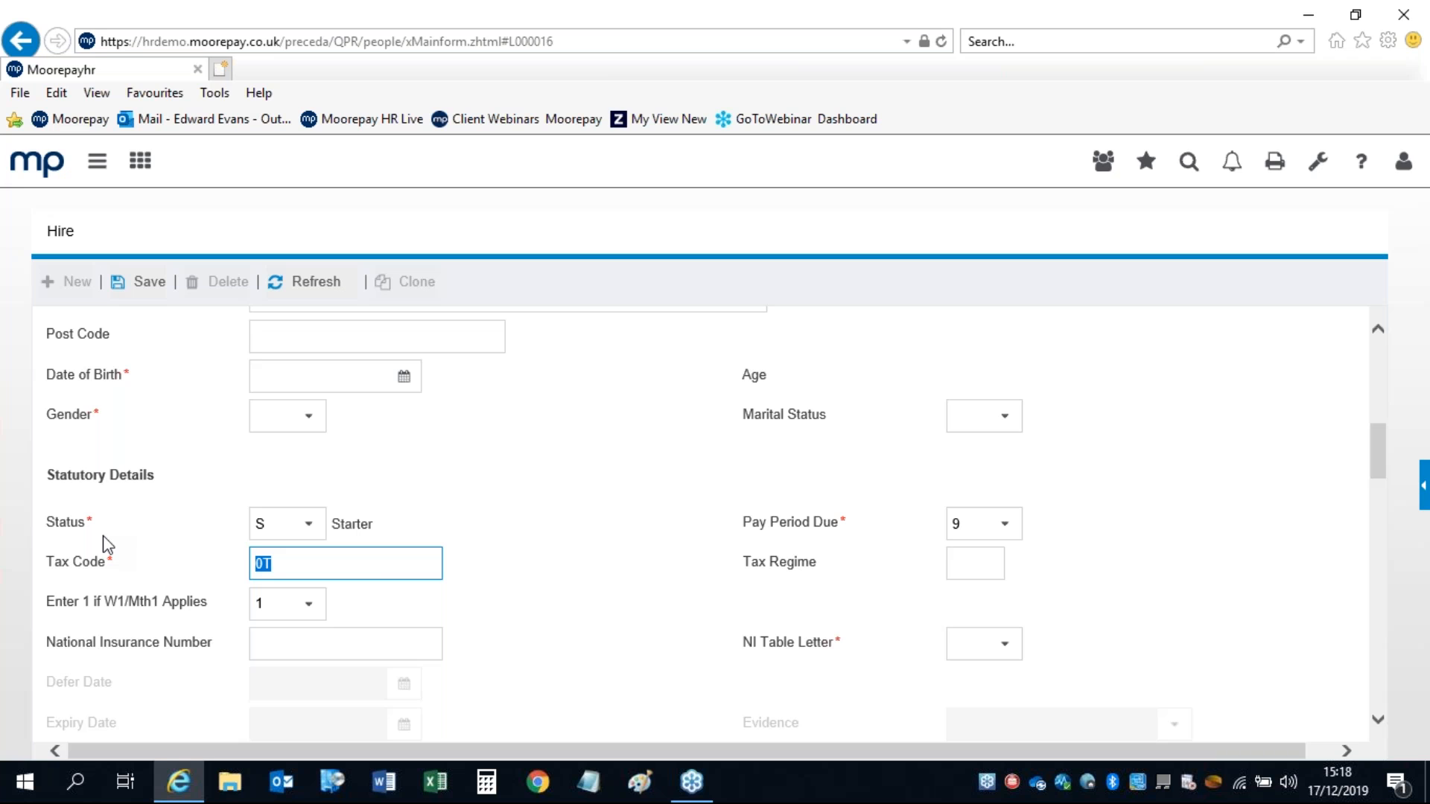
click(976, 523)
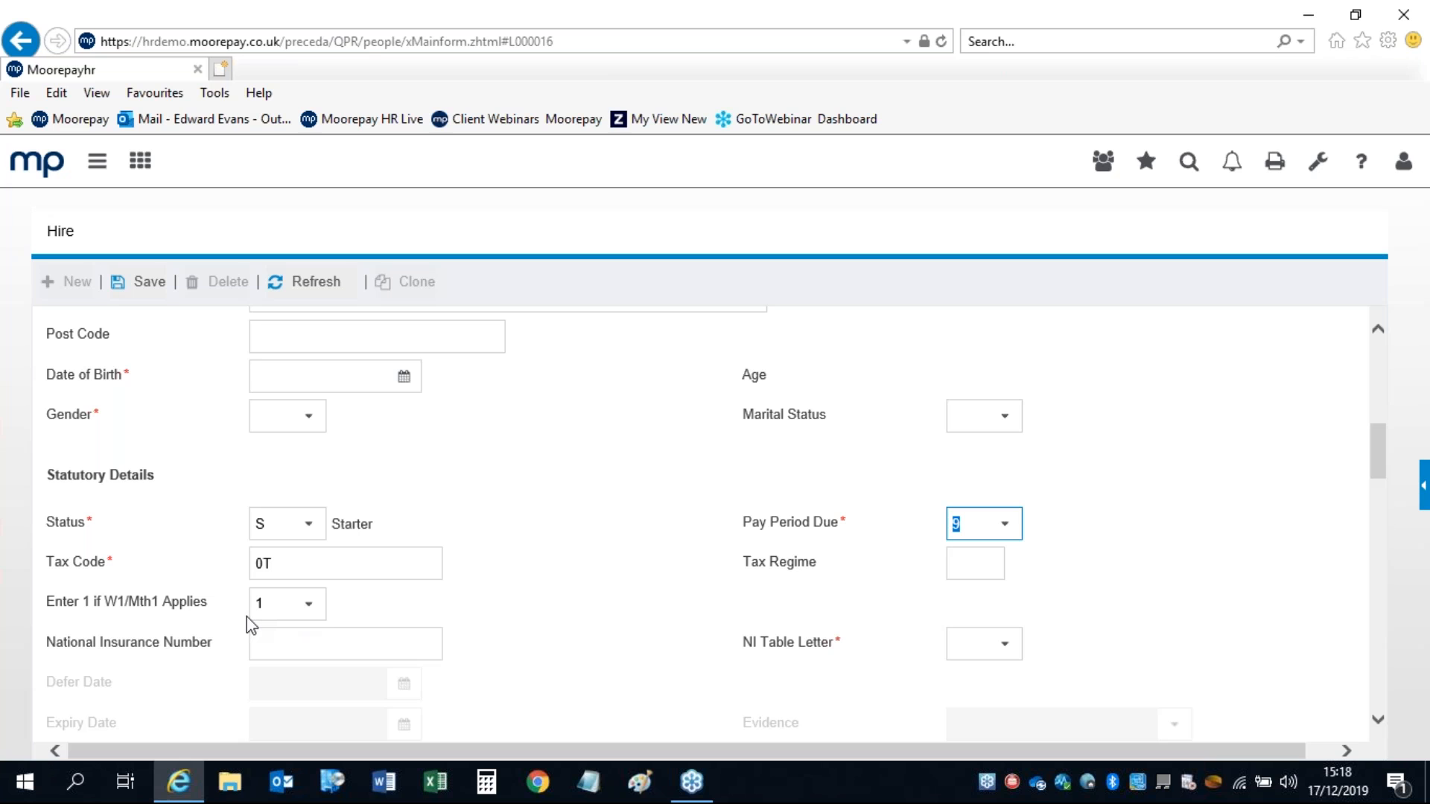
click(289, 560)
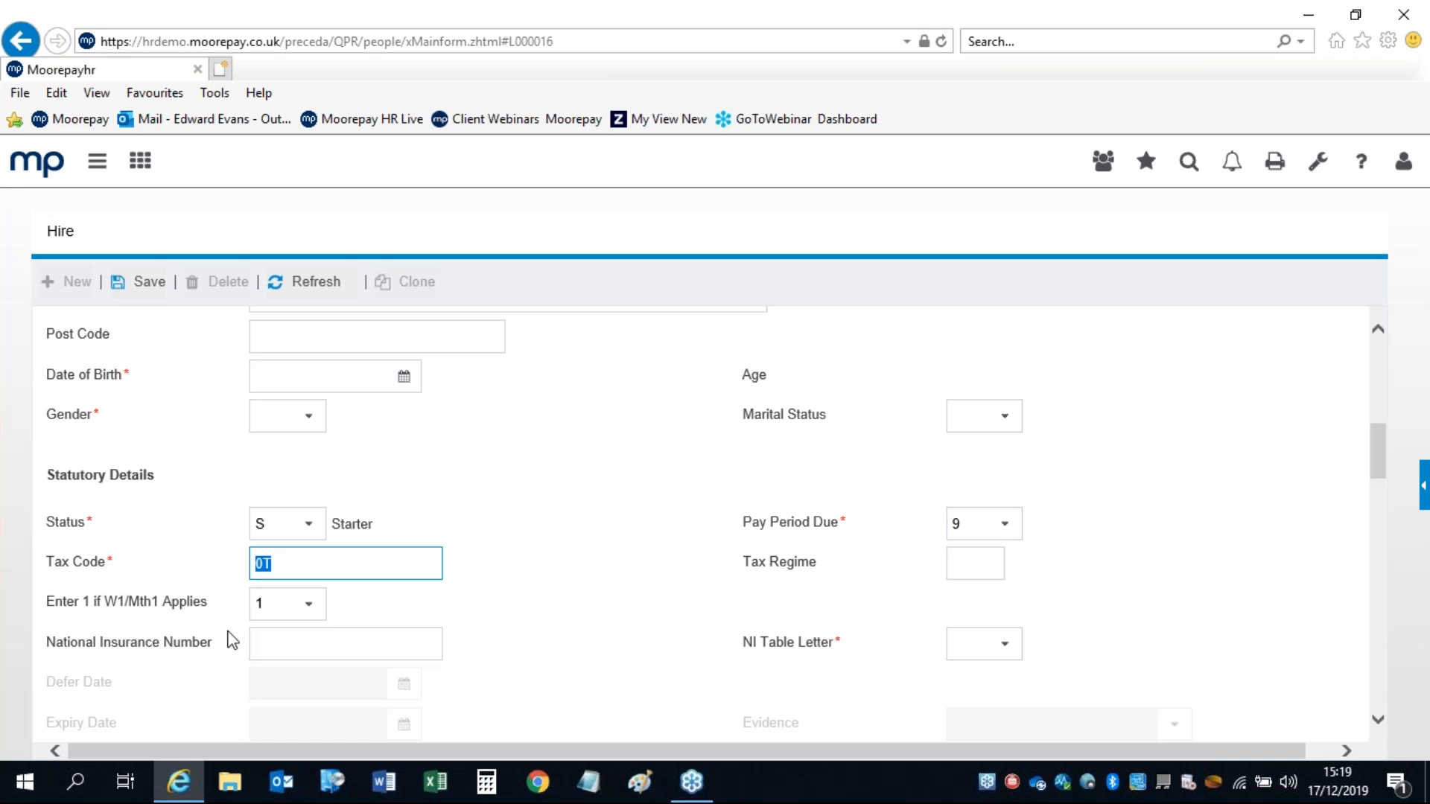
click(970, 563)
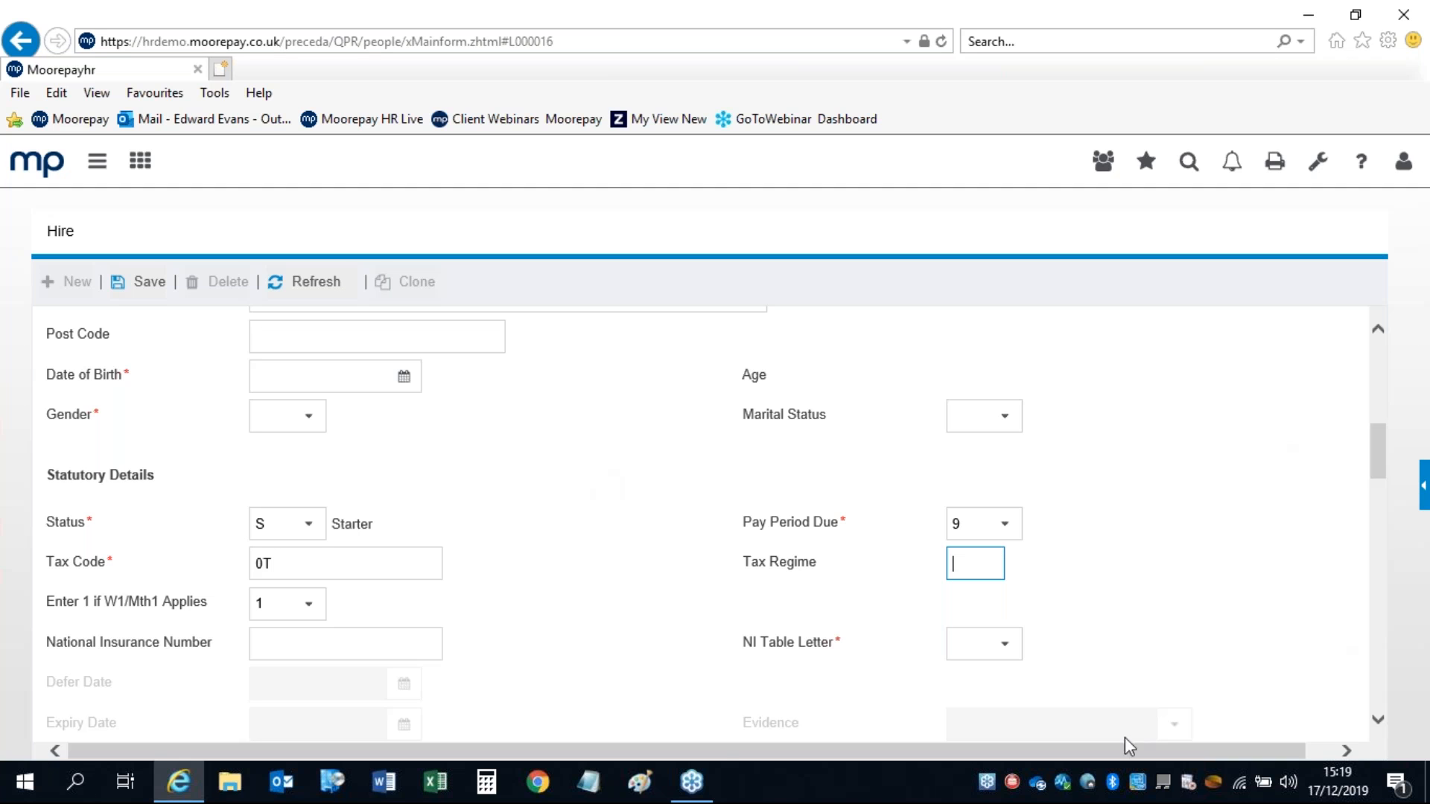
click(1005, 645)
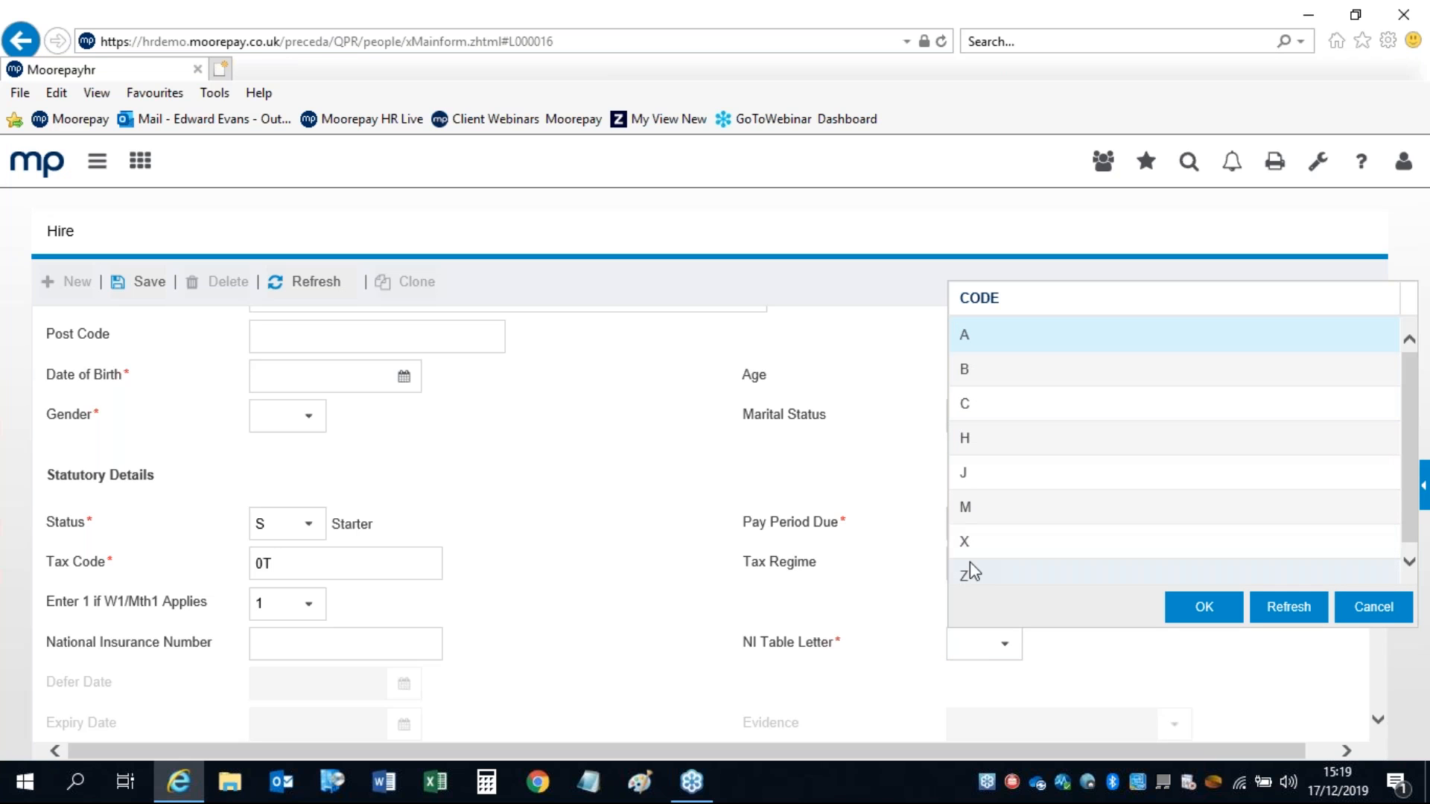
click(1356, 617)
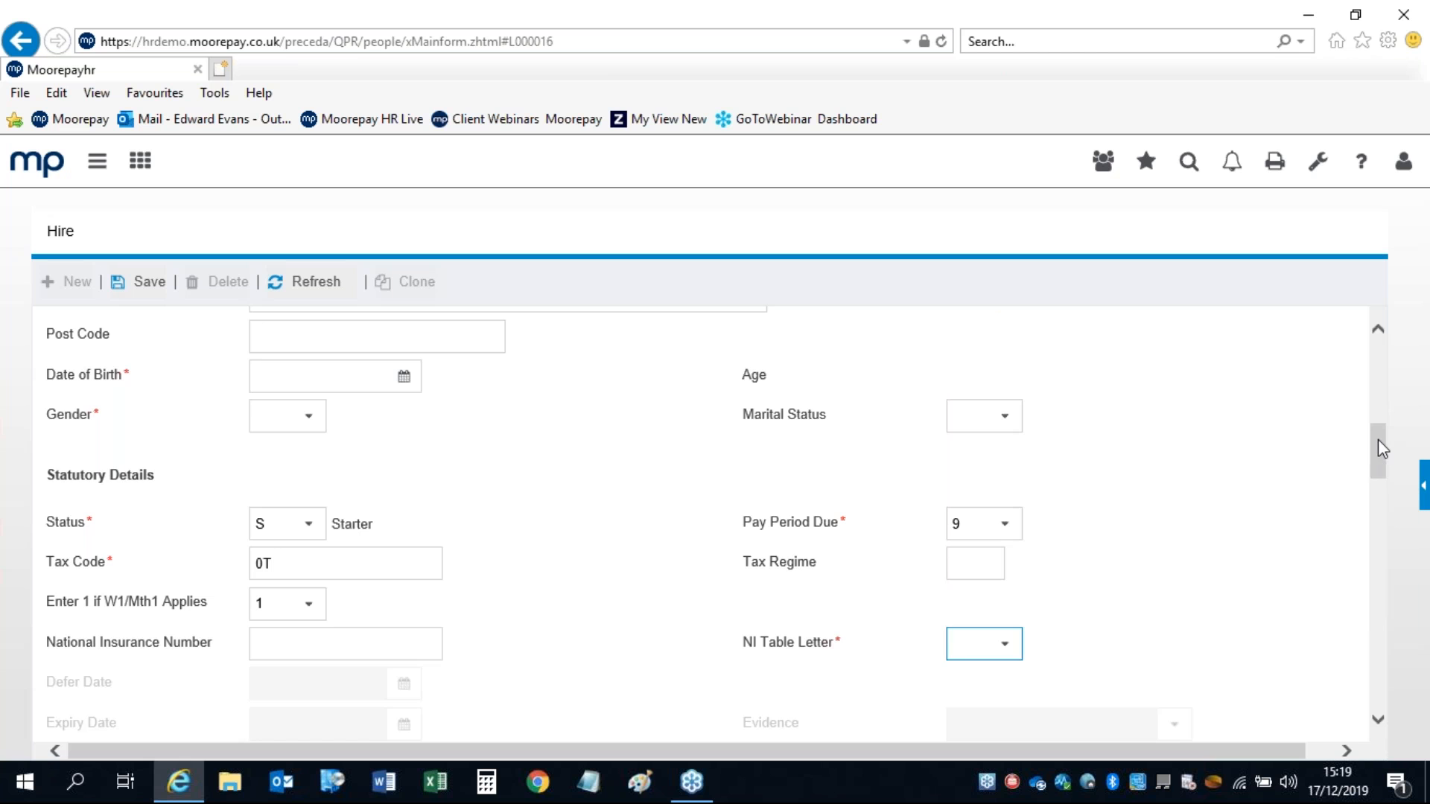
drag(1378, 444, 1375, 481)
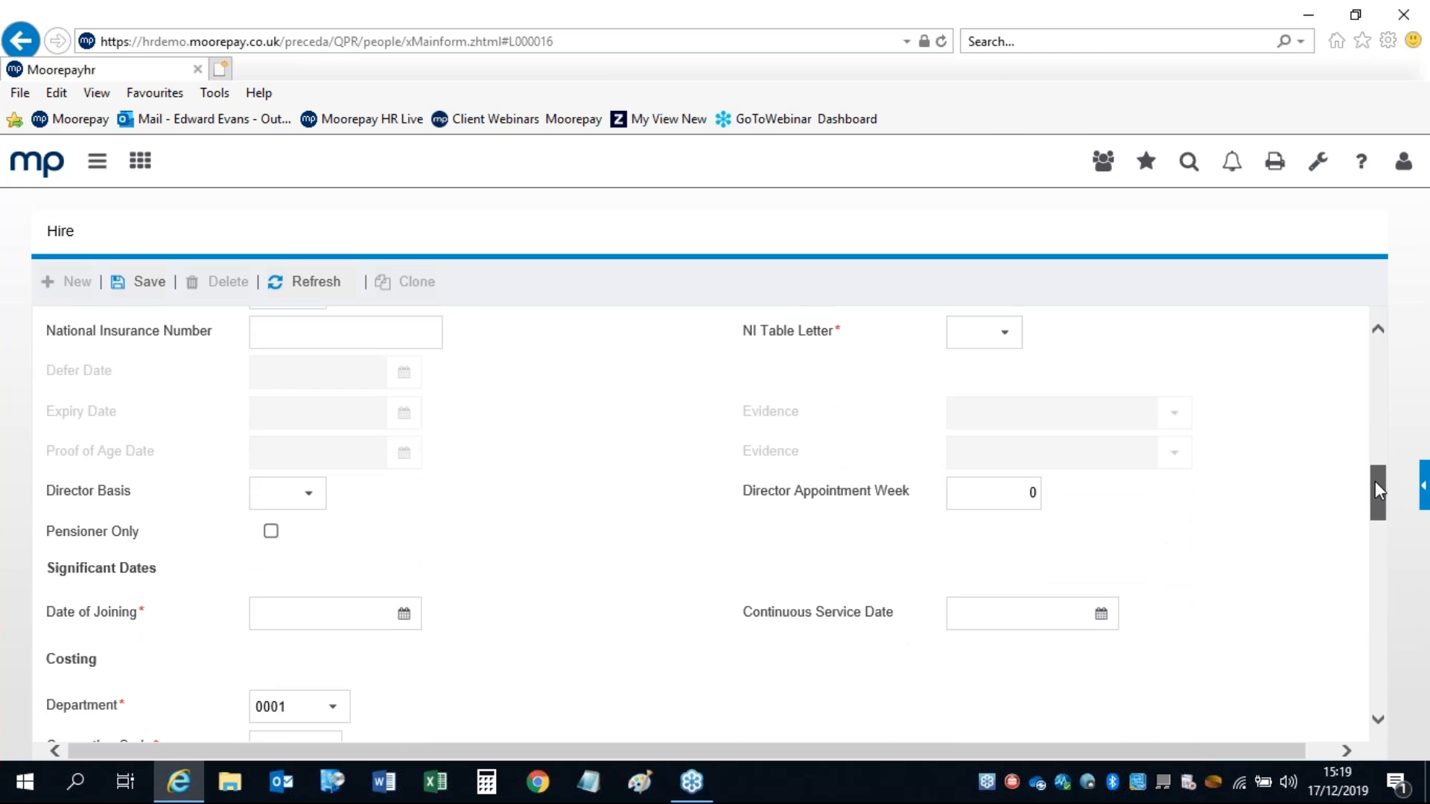
click(392, 333)
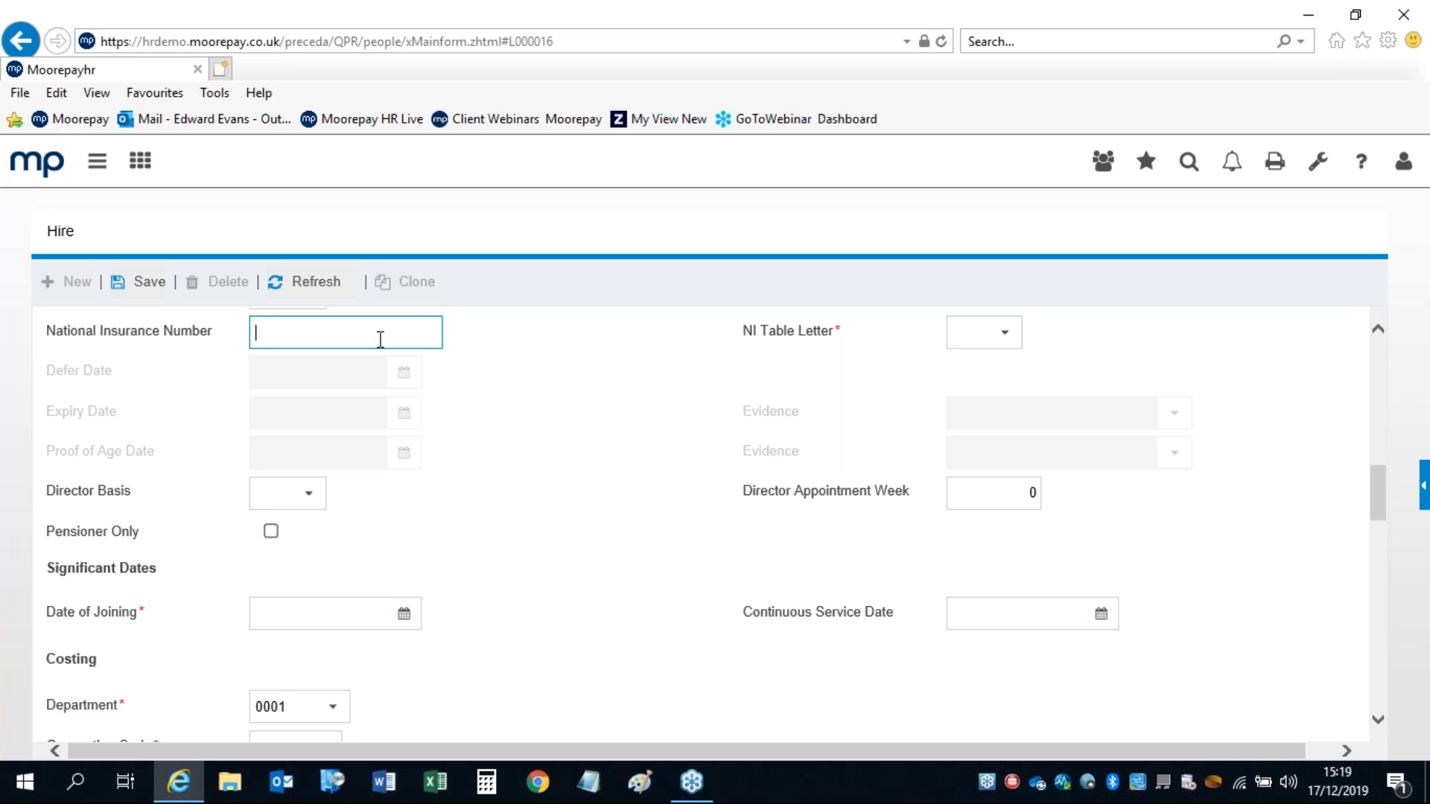
click(314, 501)
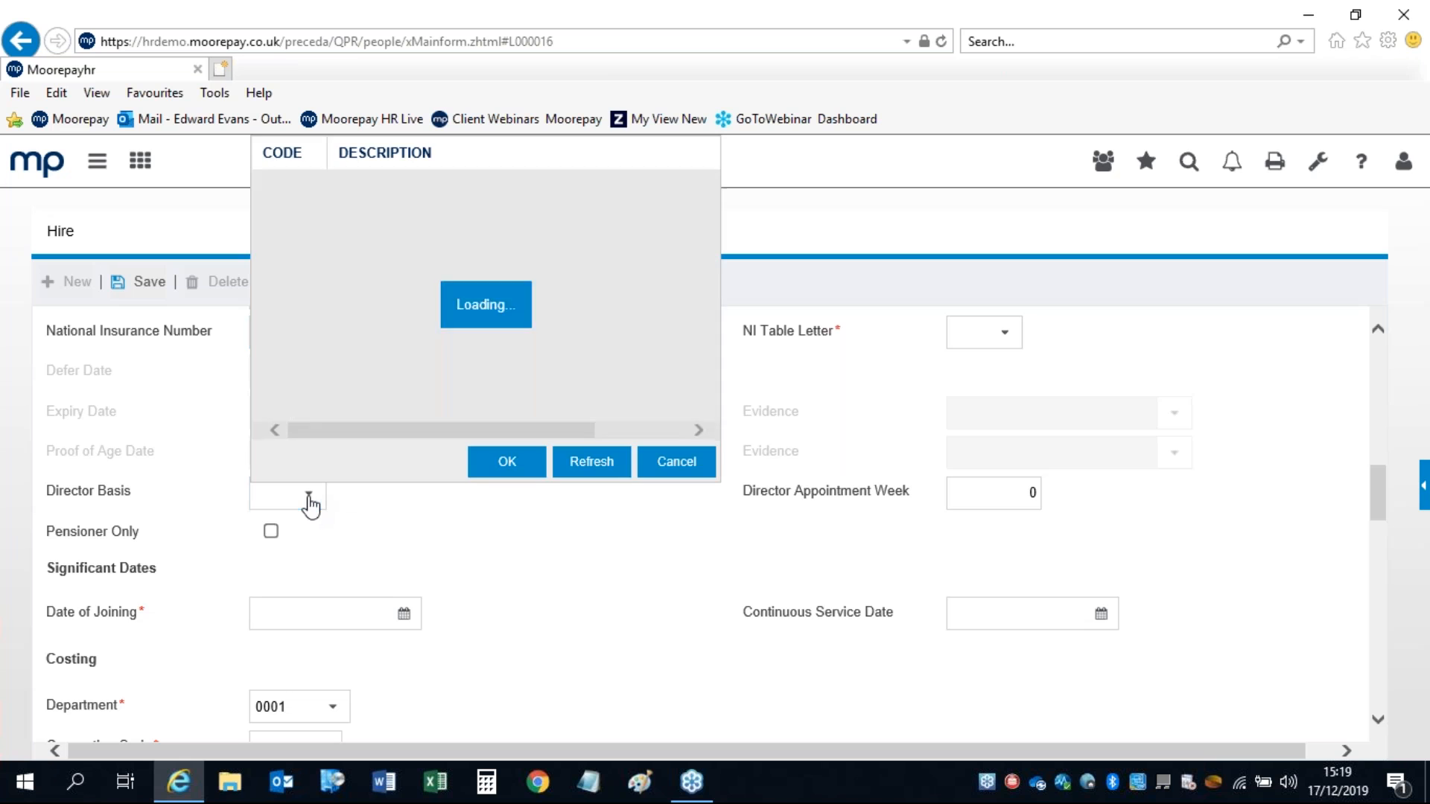
click(662, 459)
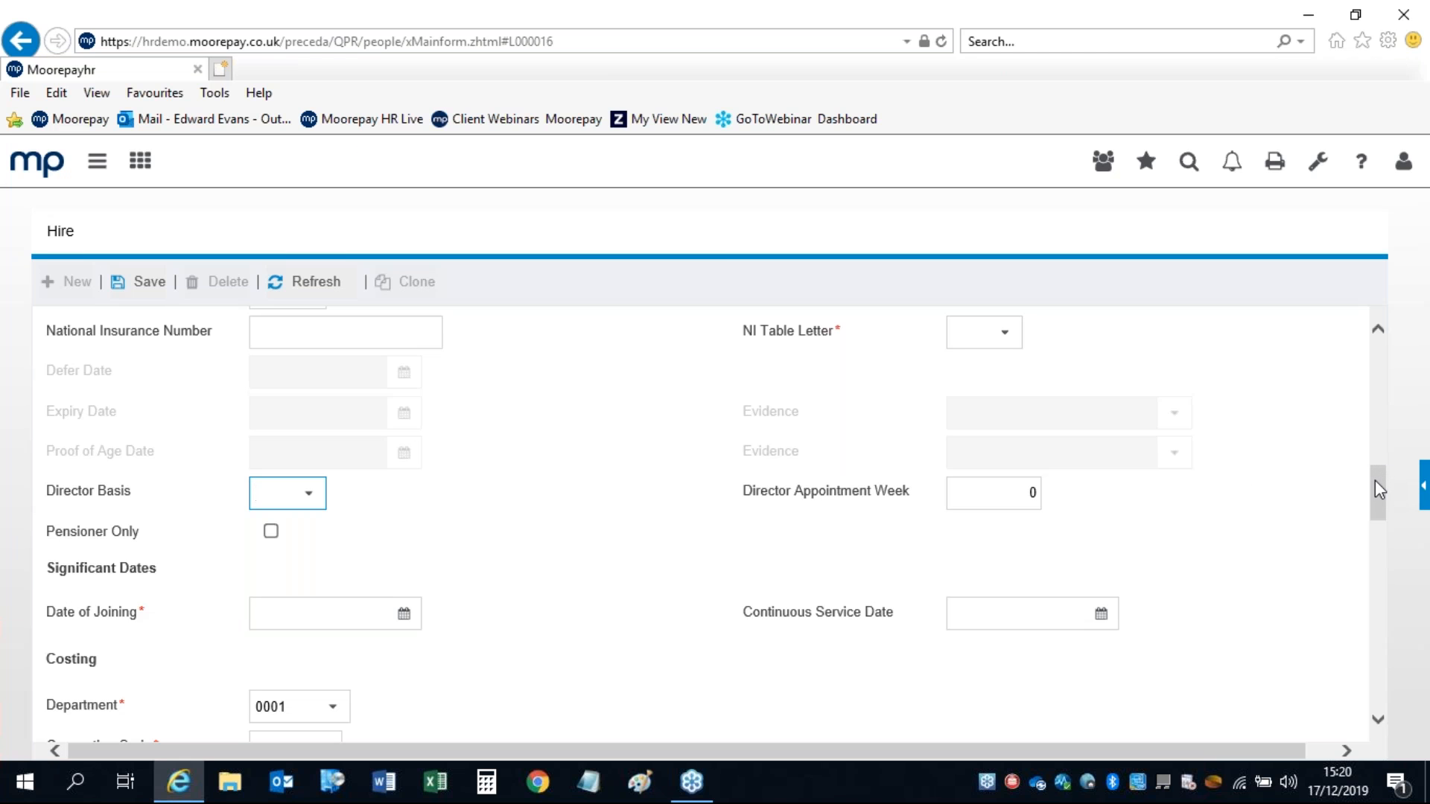
drag(1375, 481, 1374, 509)
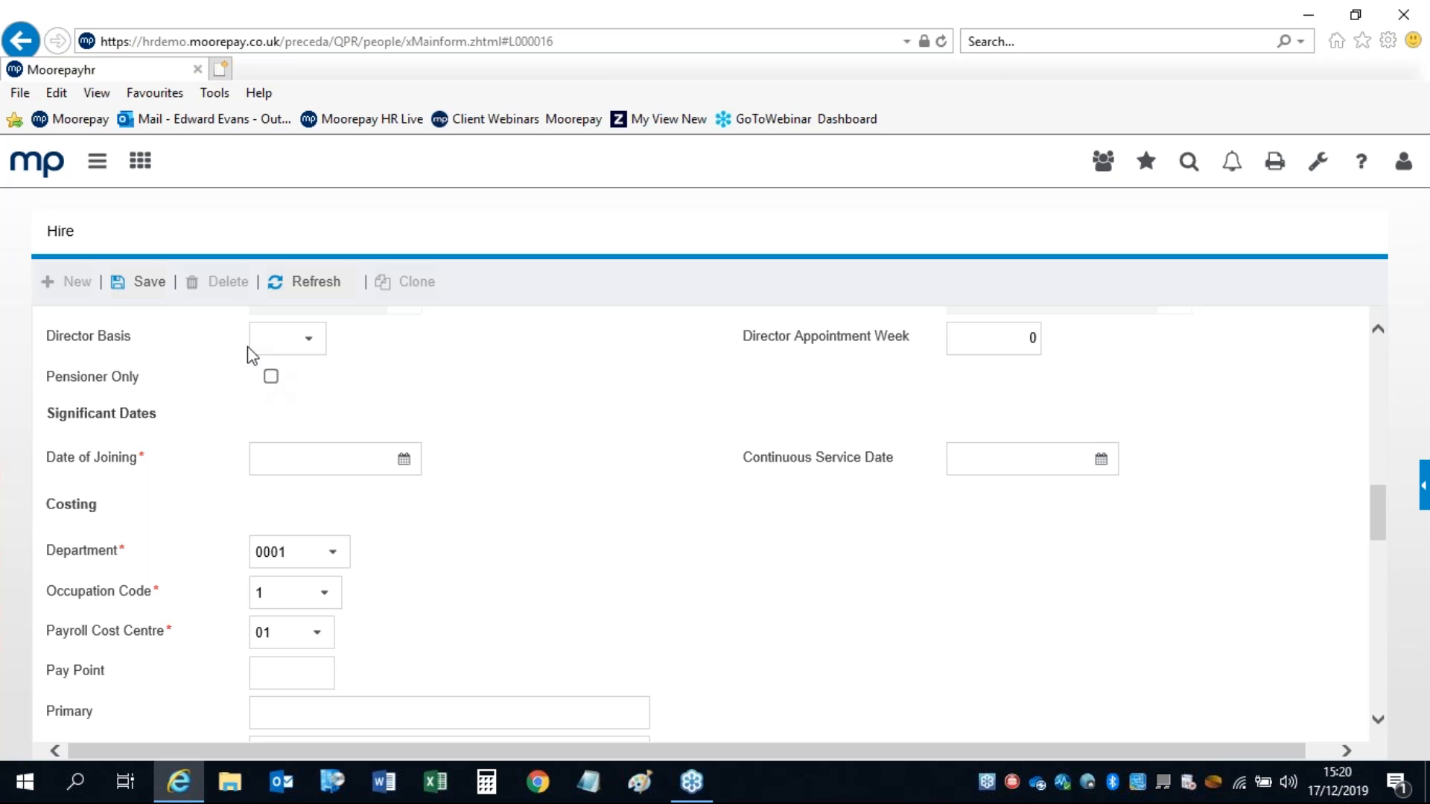
click(266, 467)
click(1003, 453)
click(1380, 515)
drag(1380, 515, 1383, 542)
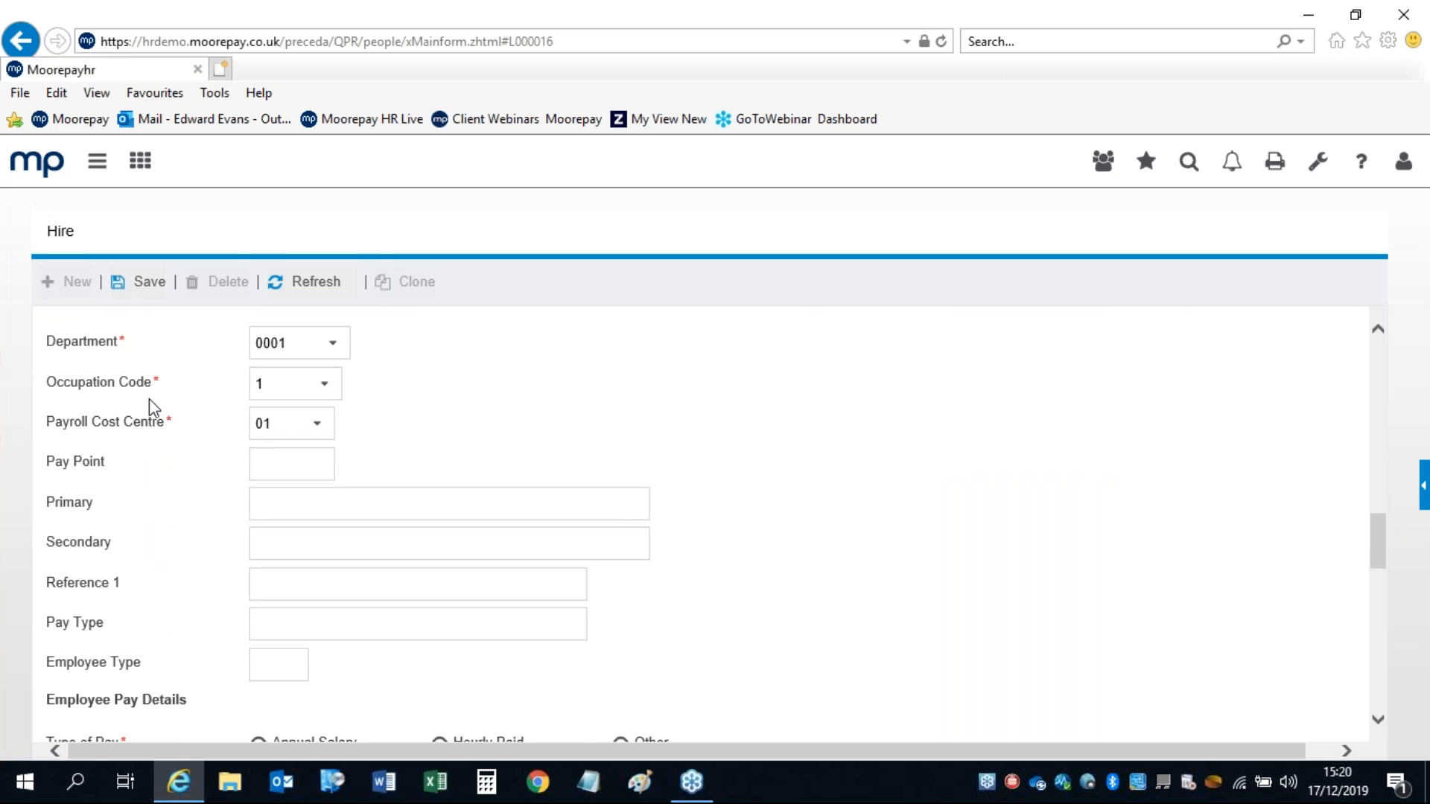
click(328, 350)
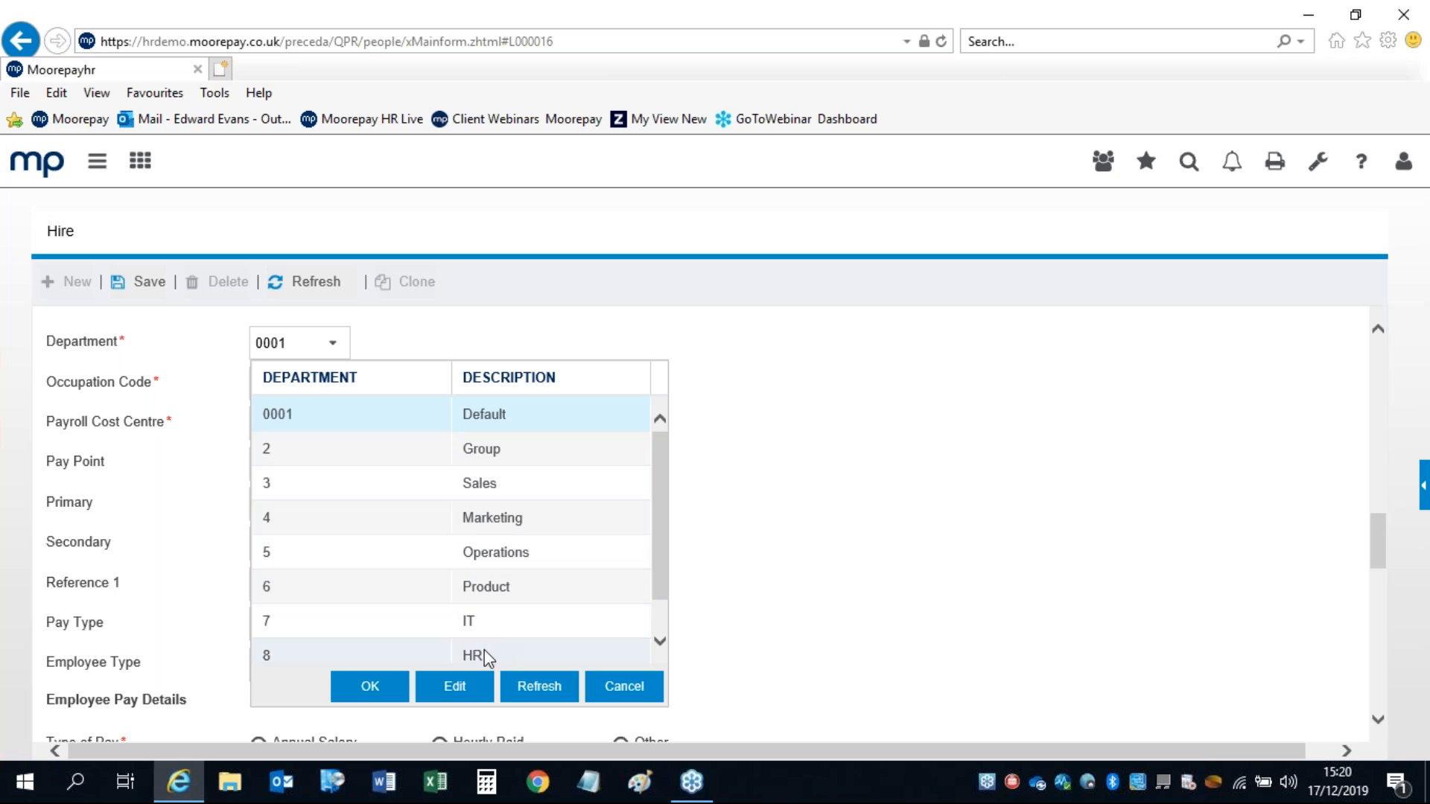
click(624, 686)
click(337, 394)
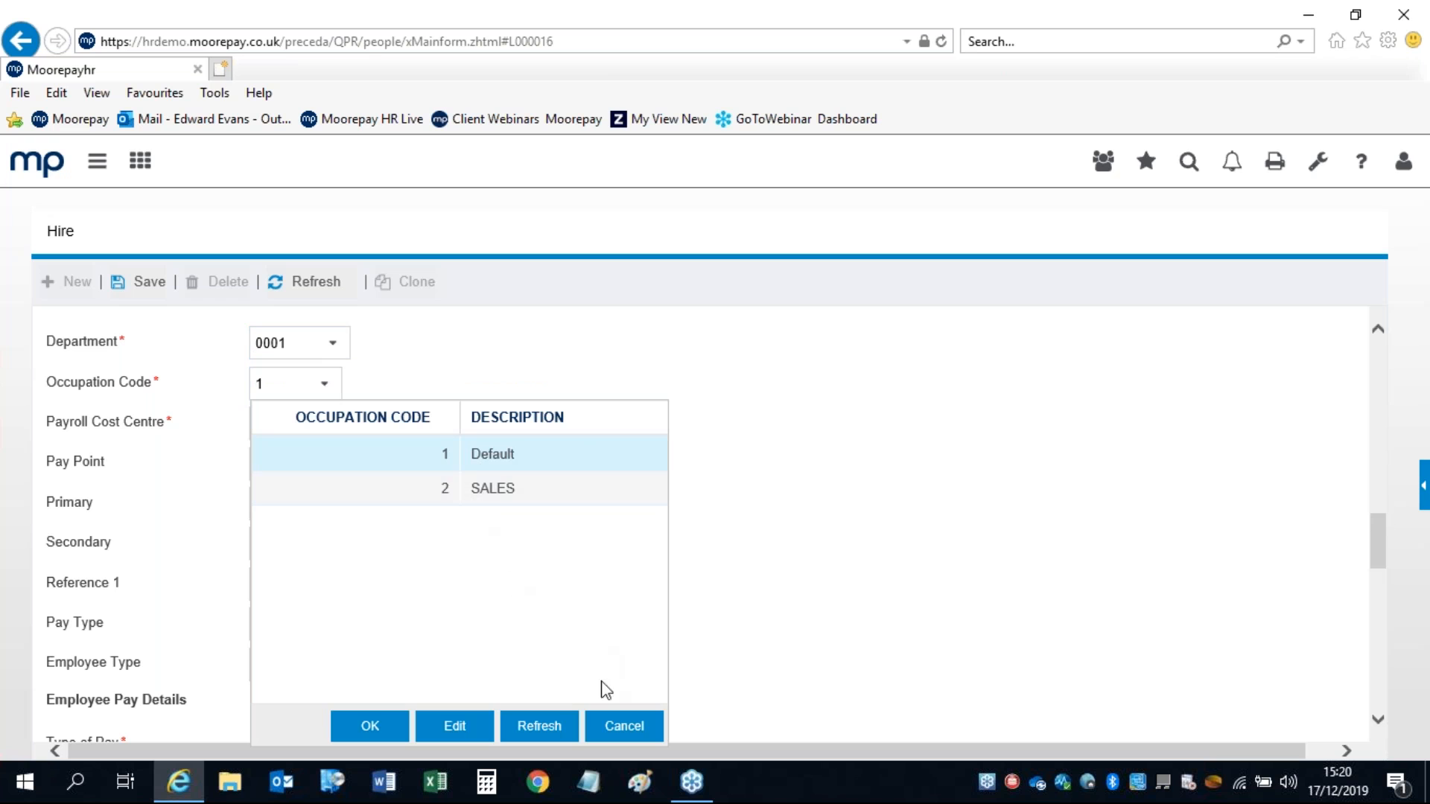
click(613, 728)
click(319, 425)
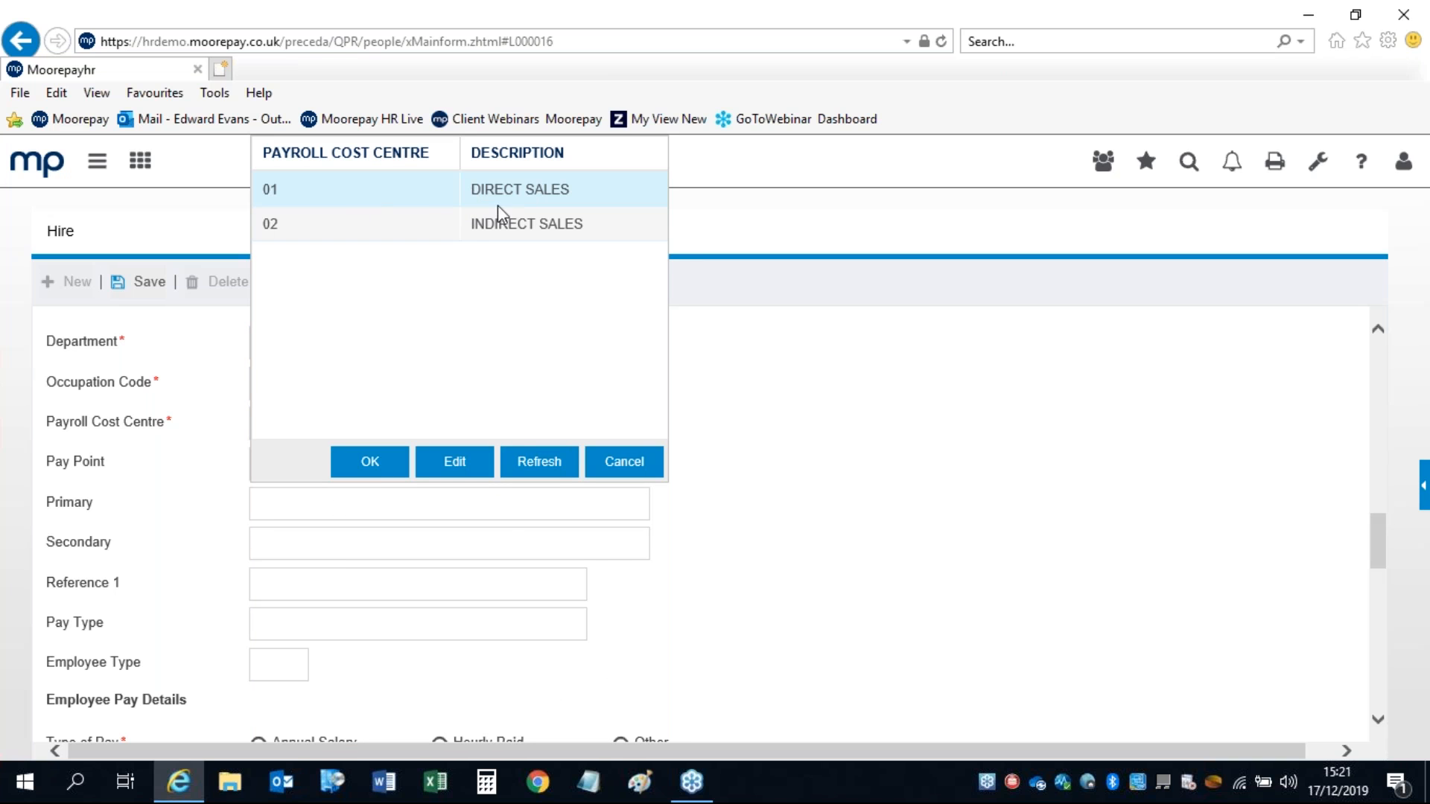
click(625, 461)
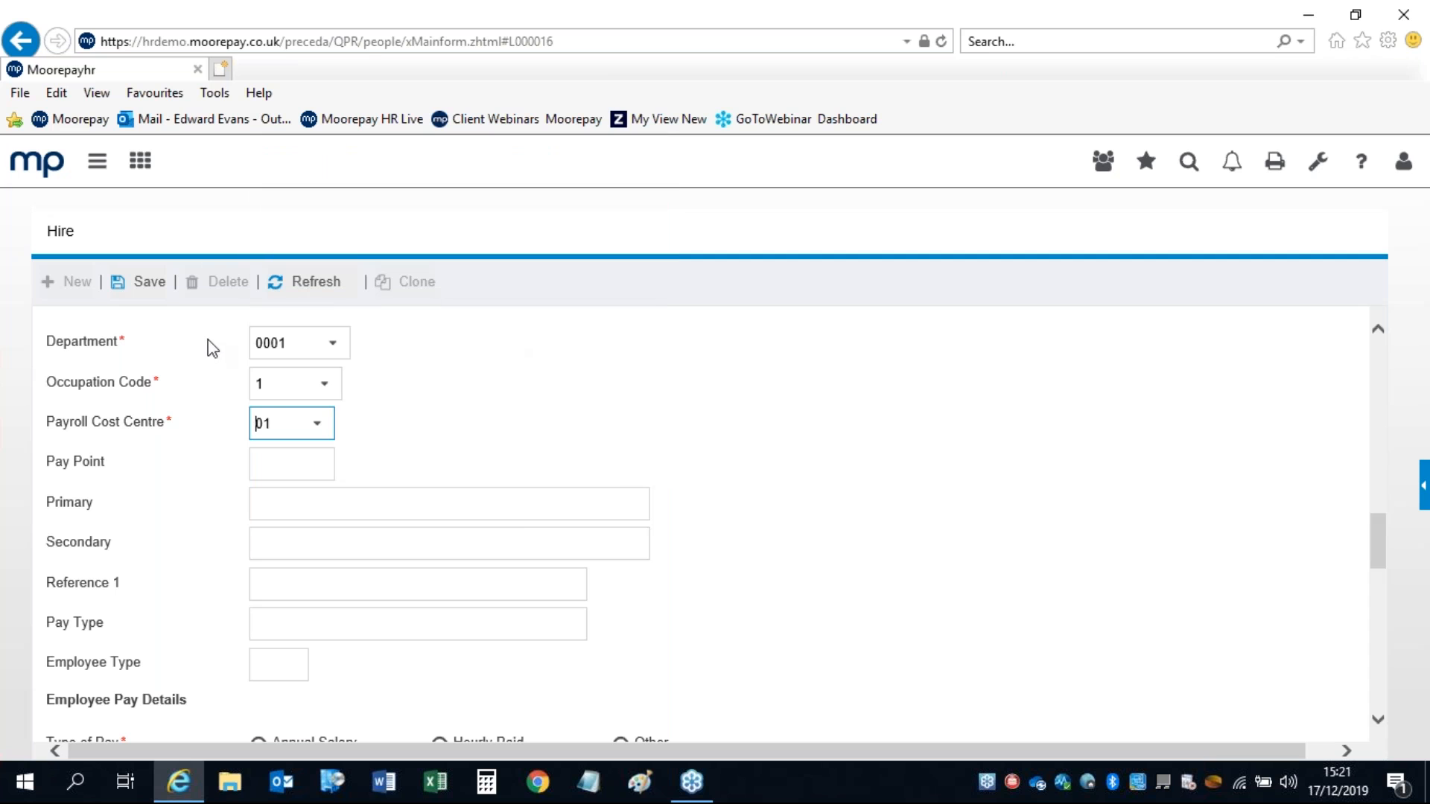
click(289, 462)
click(289, 497)
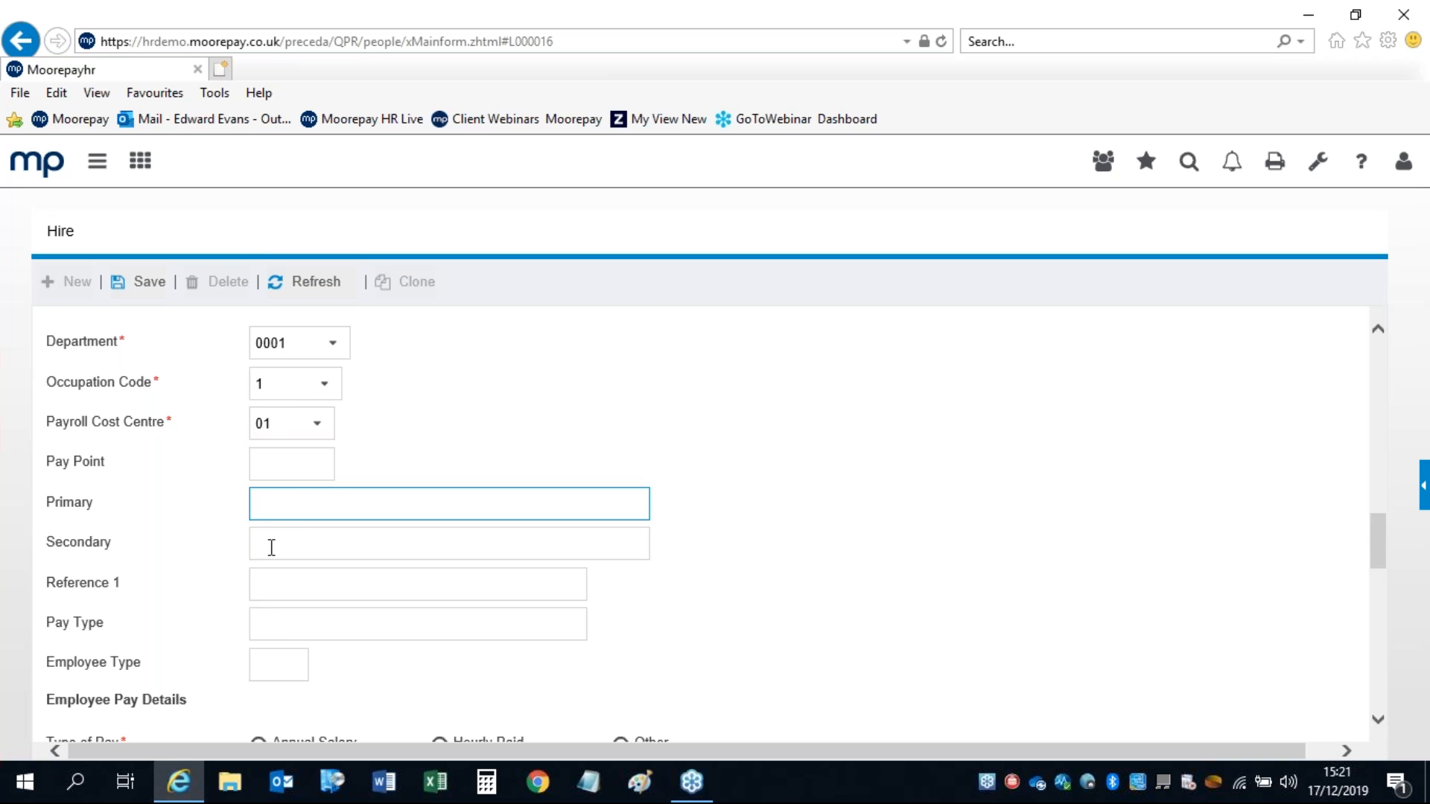
click(269, 544)
click(278, 590)
click(282, 630)
click(277, 662)
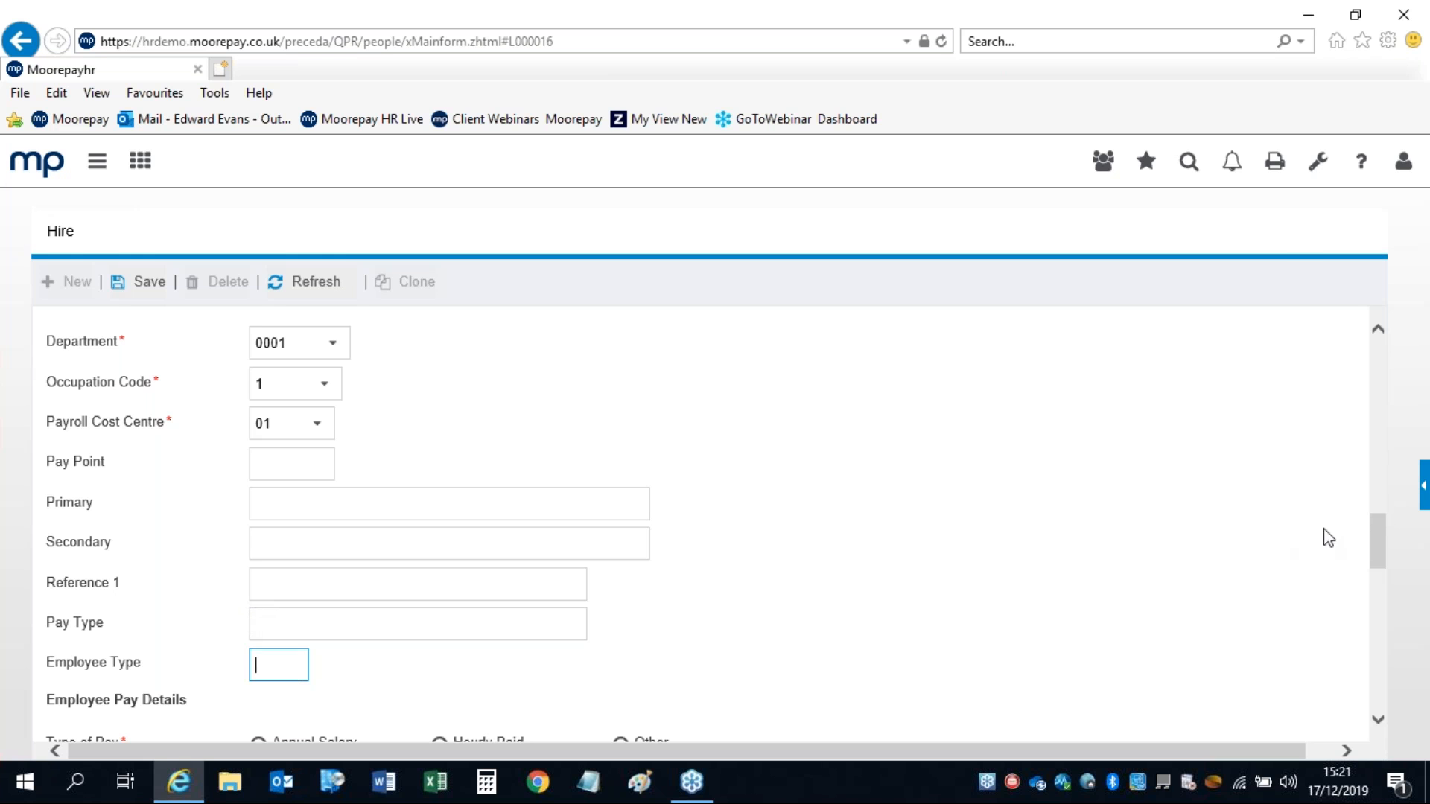
Step: Select the Weekly Basic Hours, salary Effective Date and Annual Salary fields in Employee Pay Details
drag(1383, 532, 1374, 575)
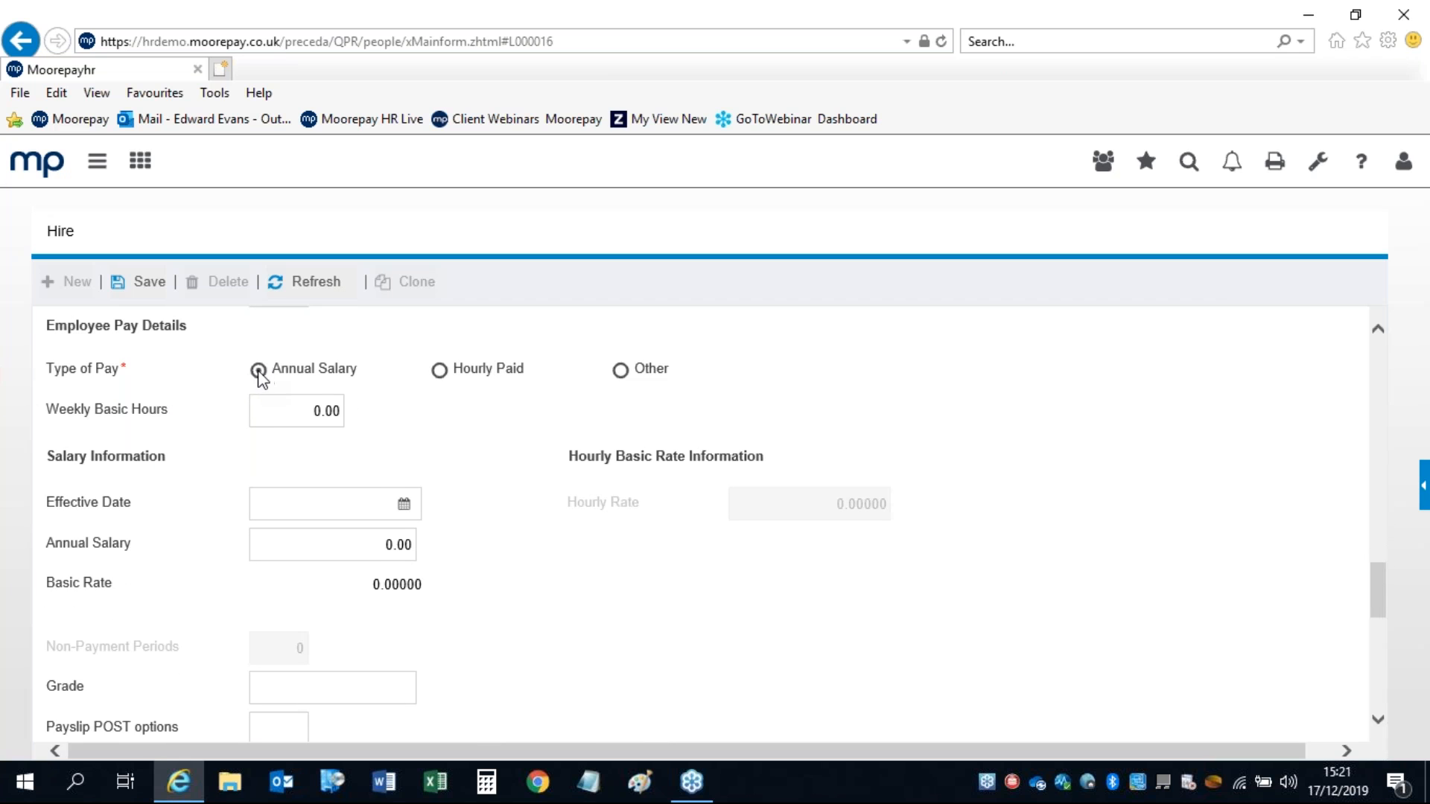
click(290, 409)
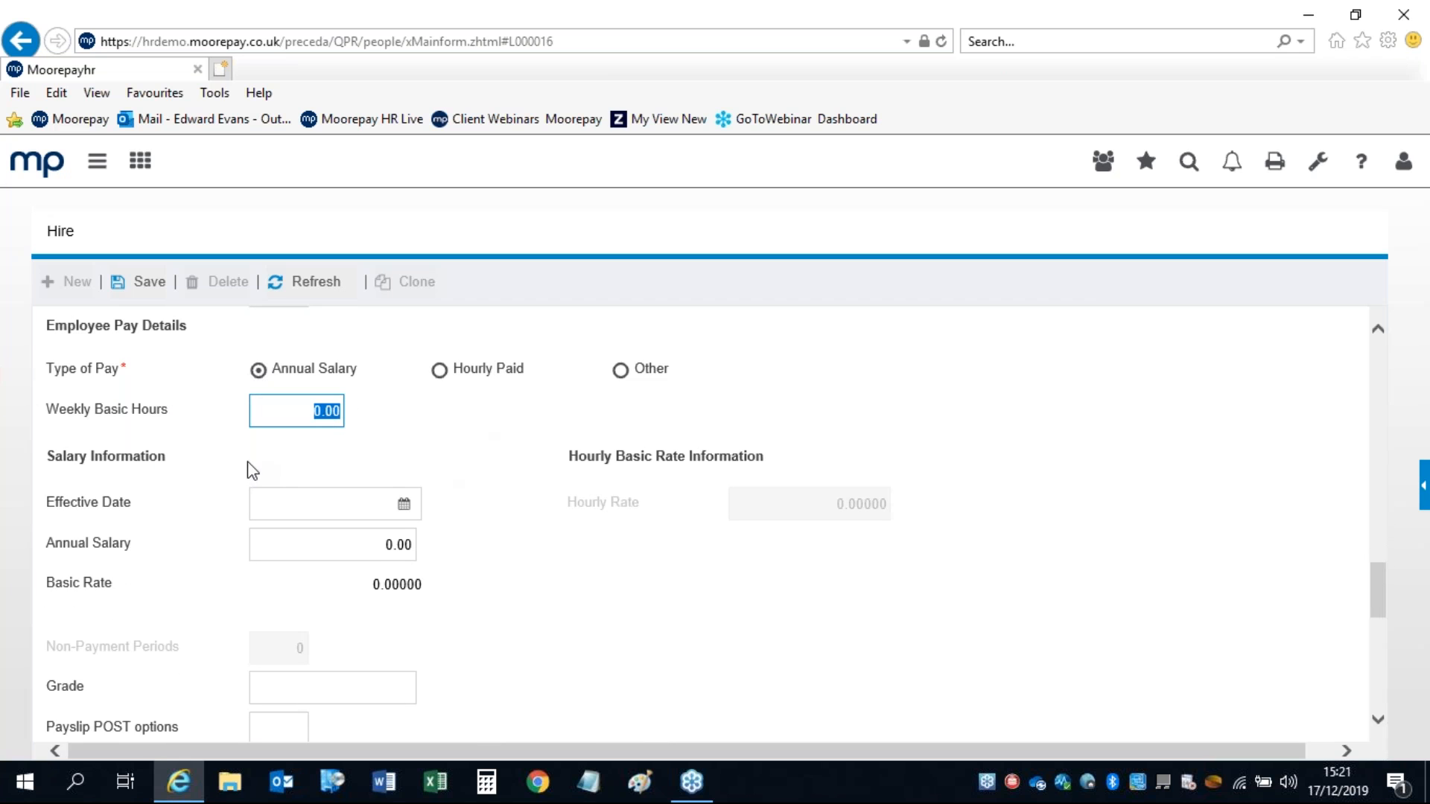
click(373, 504)
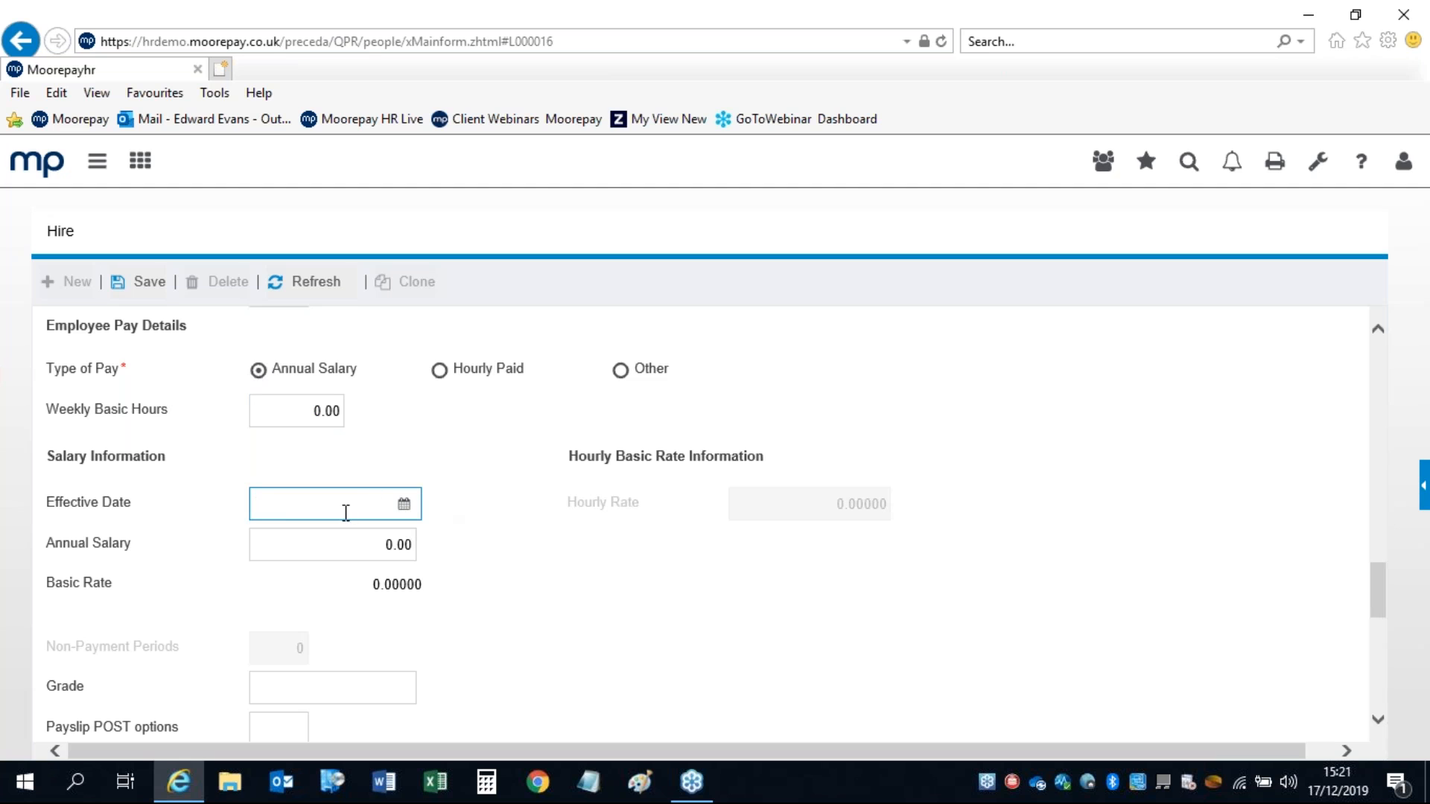
click(372, 540)
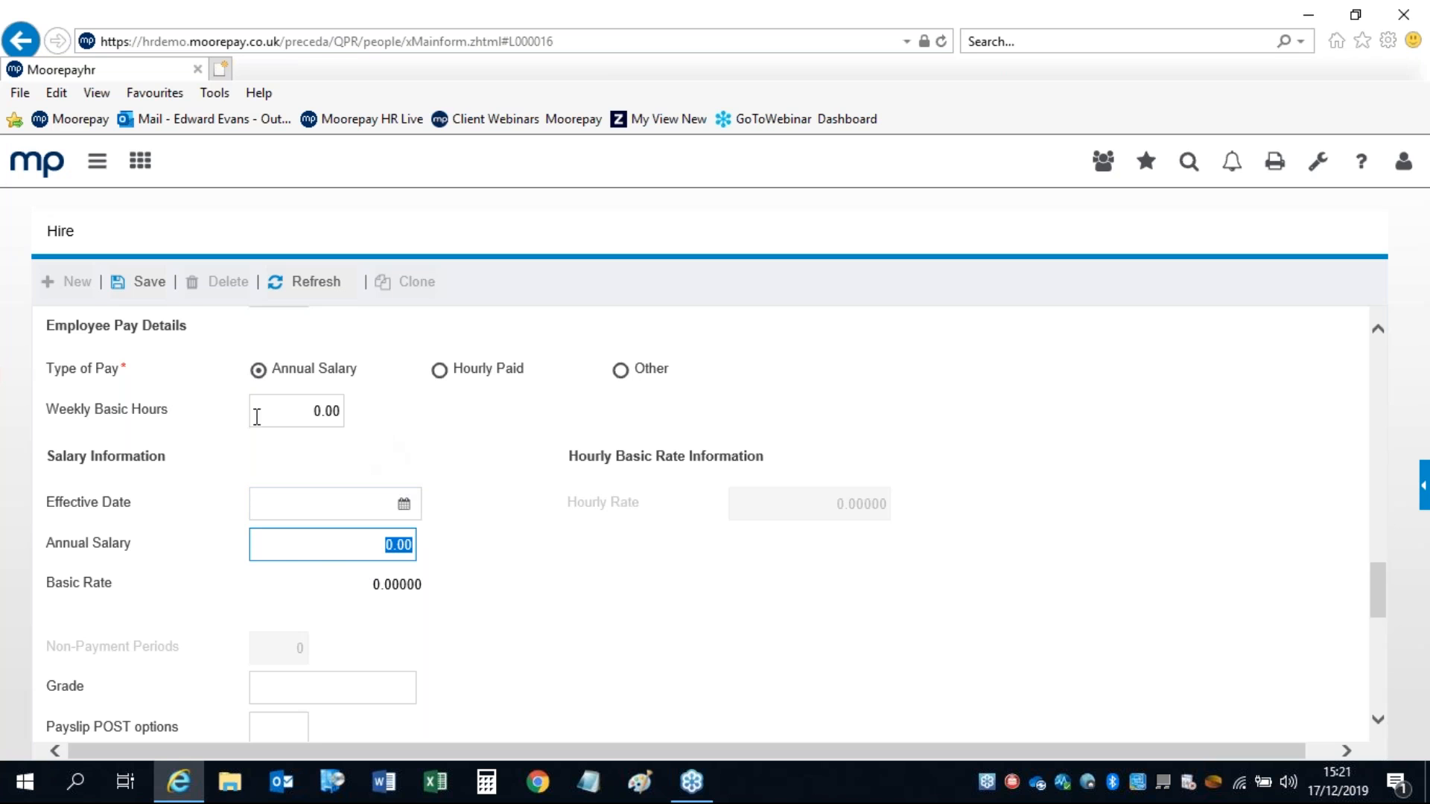
Step: Switch the type of pay to Hourly Paid and select the Weekly Basic Hours and Hourly Rate values
click(441, 370)
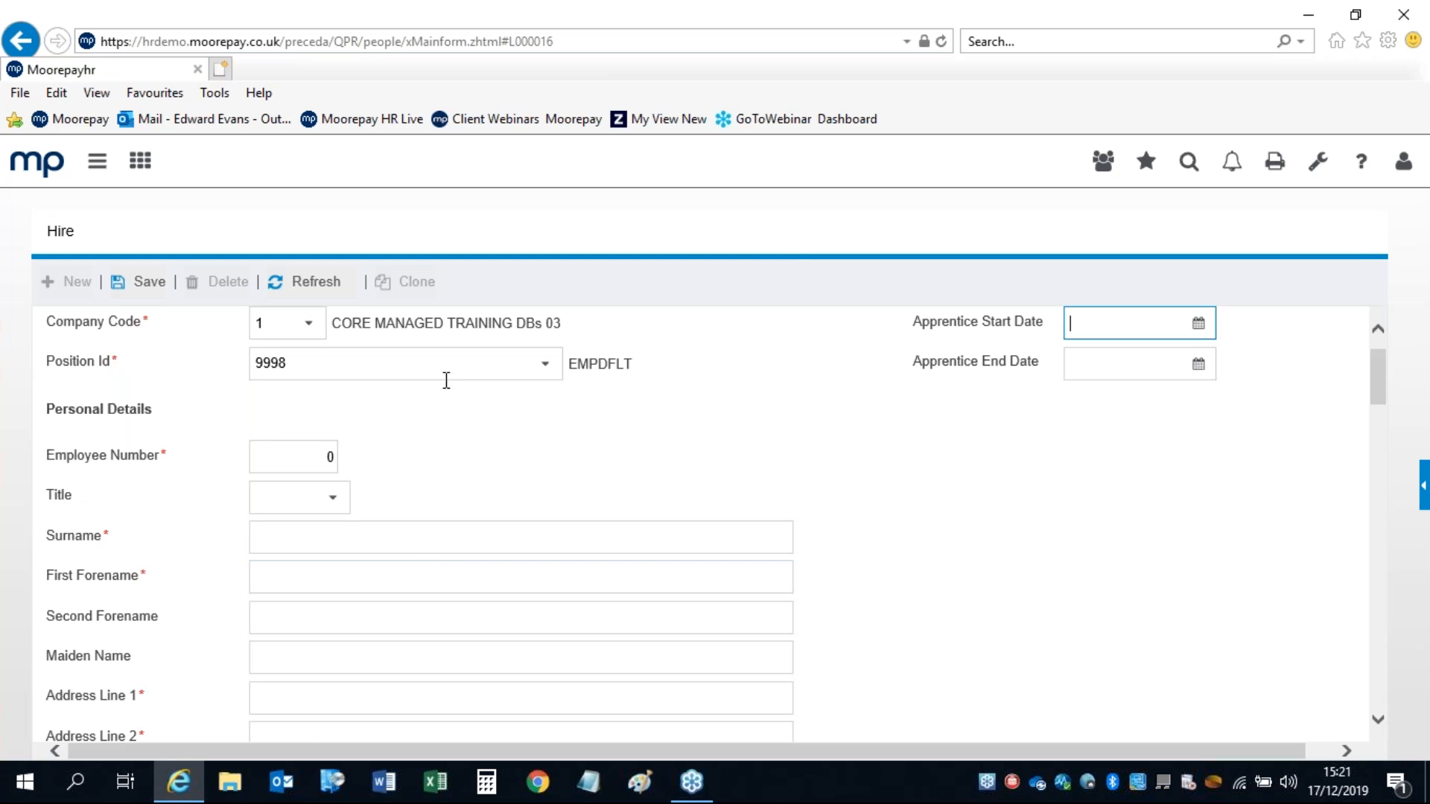
drag(1379, 360, 1359, 569)
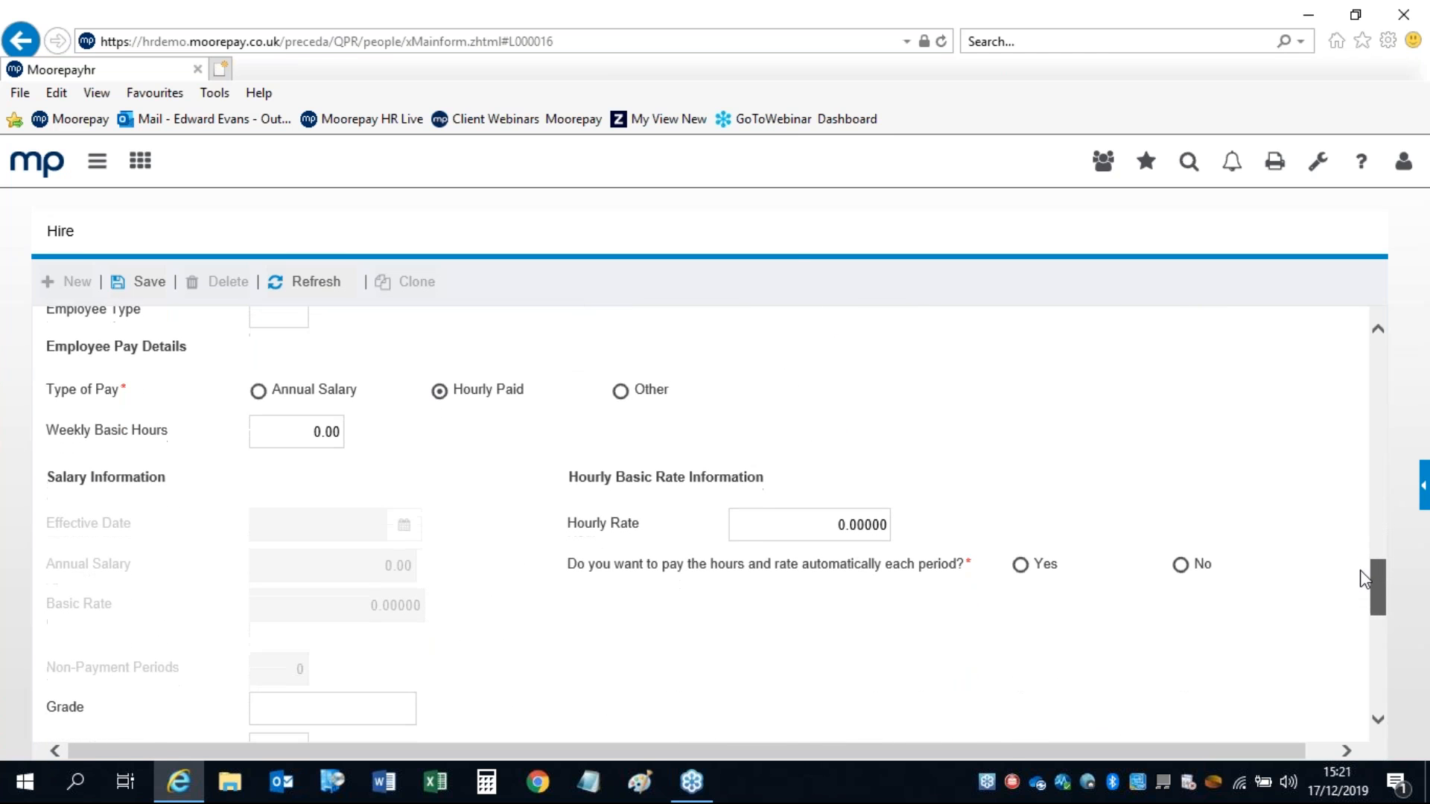
click(290, 435)
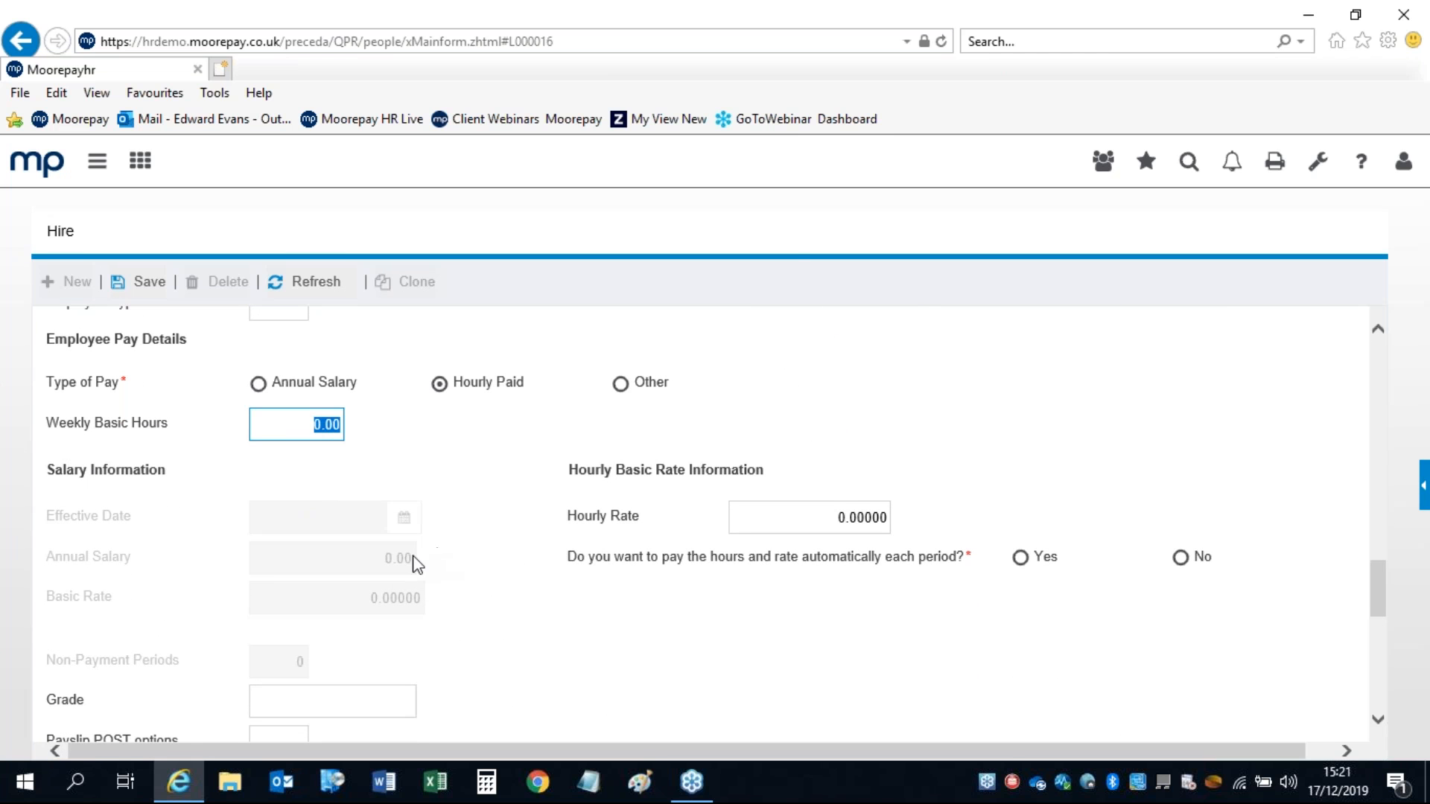
click(820, 514)
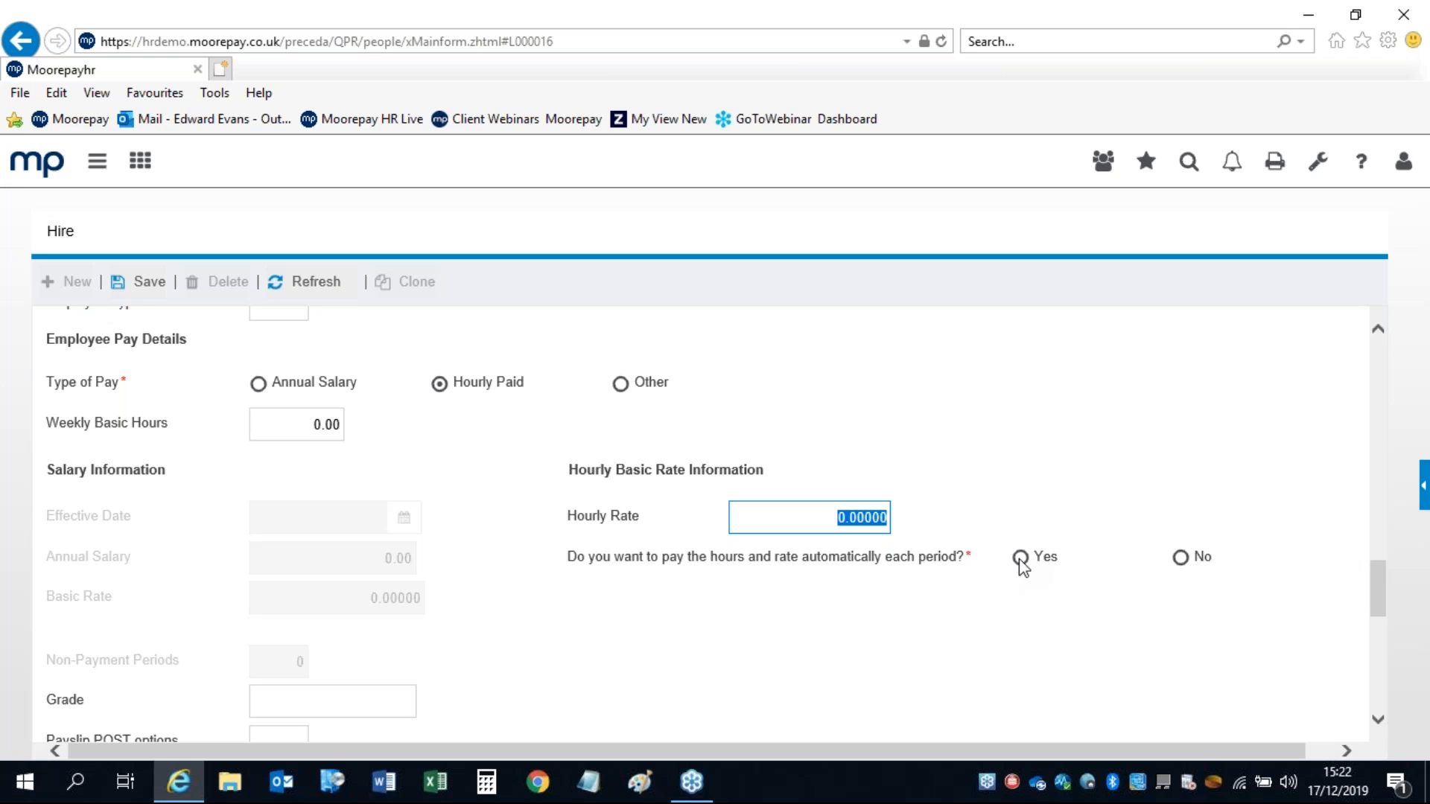
drag(1380, 578, 1379, 627)
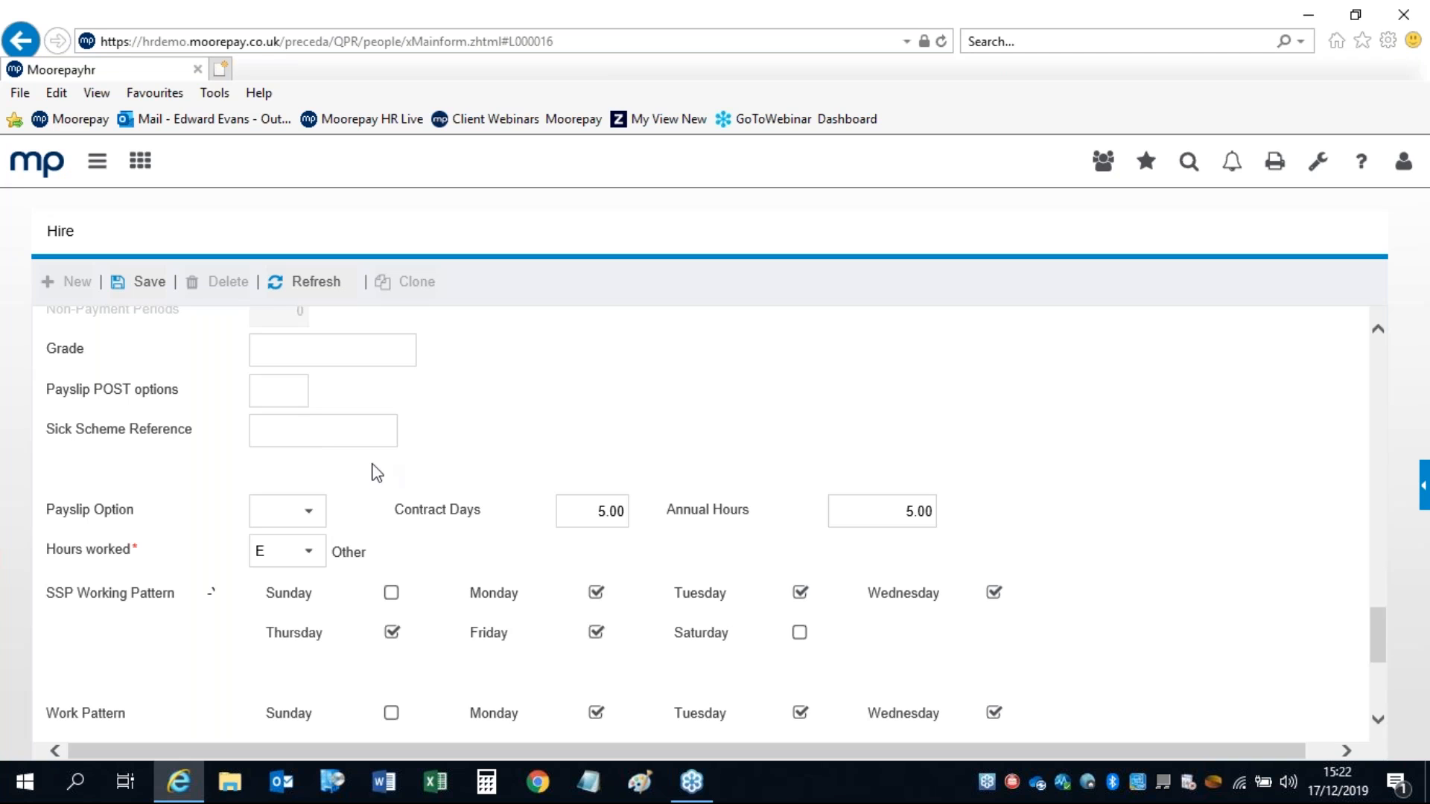
click(310, 514)
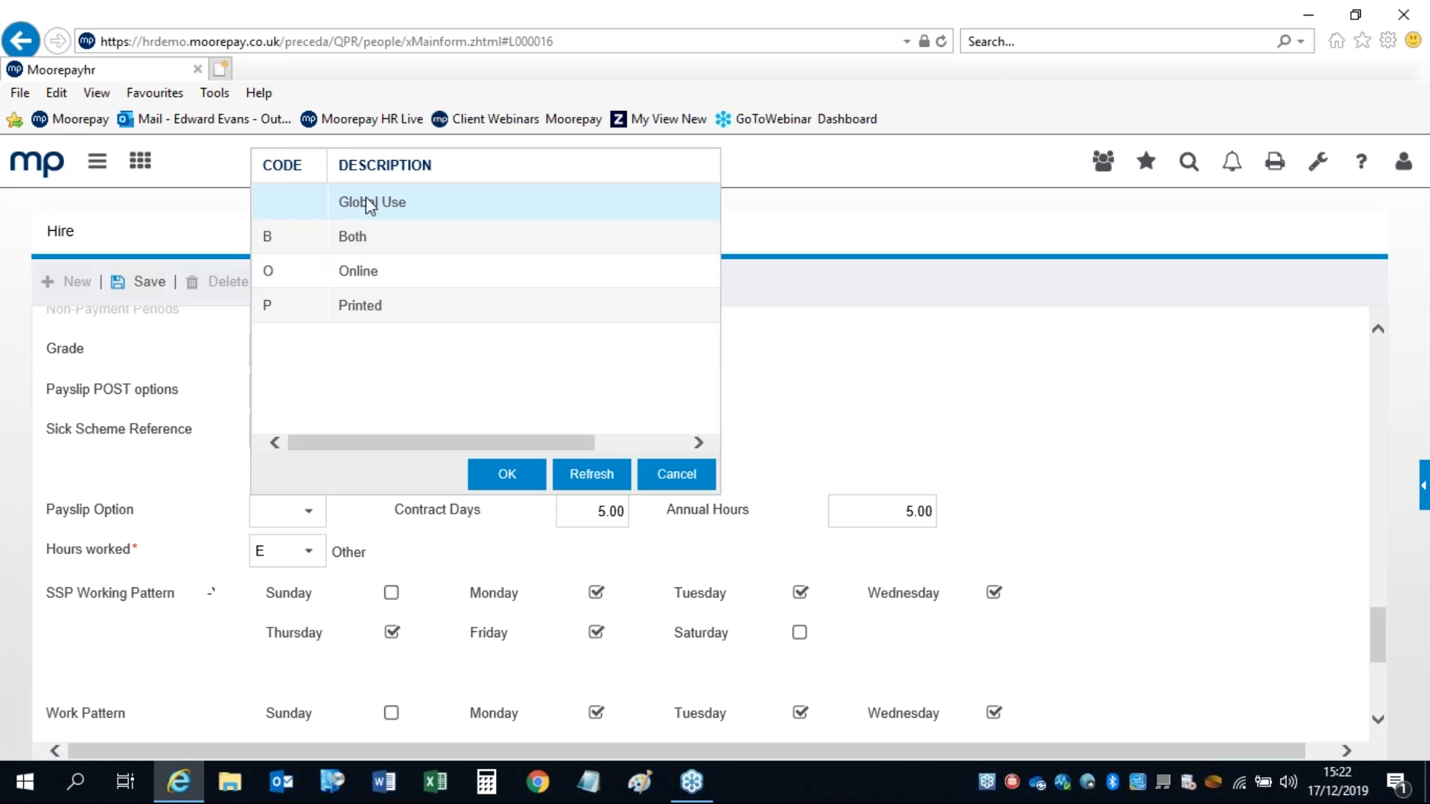
click(673, 480)
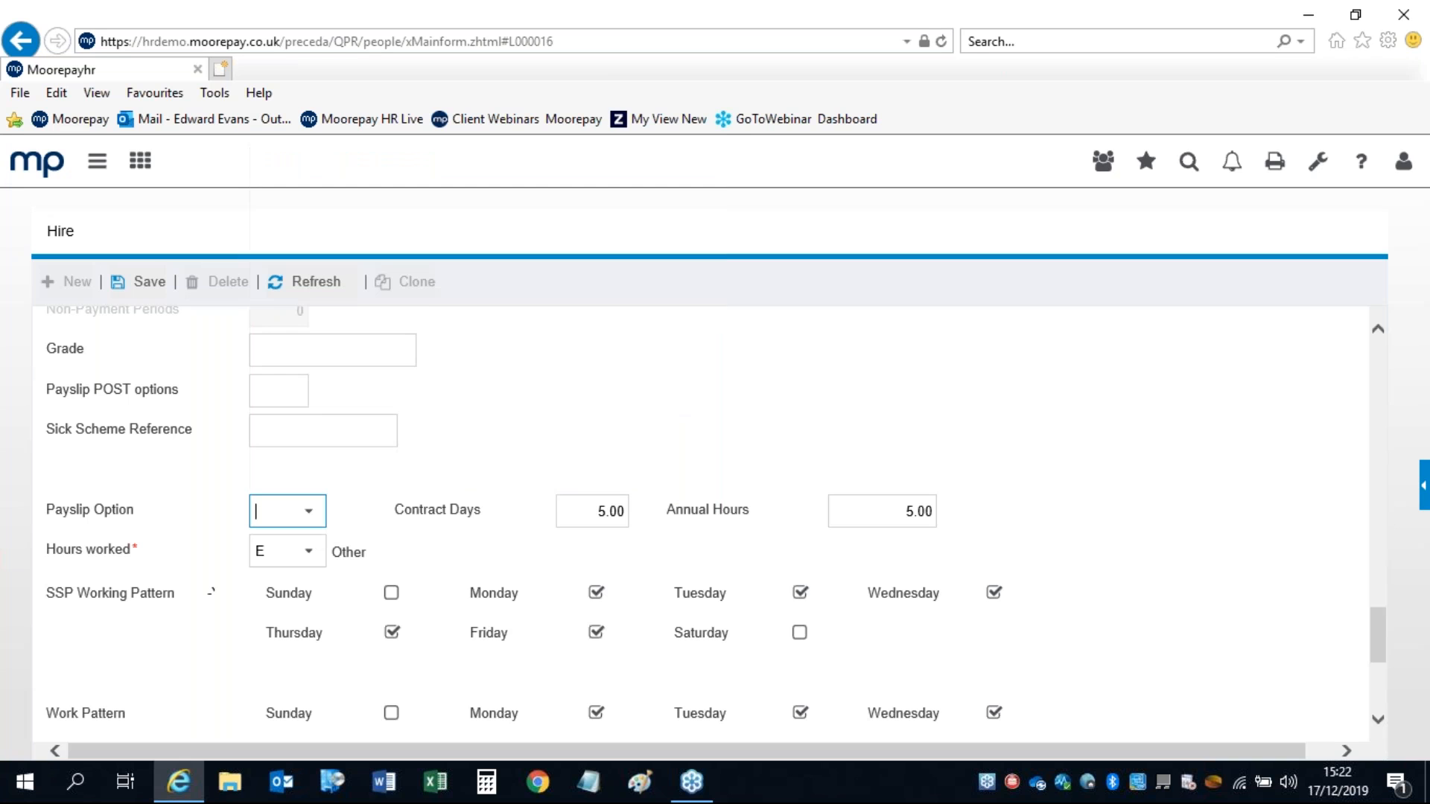
click(1414, 527)
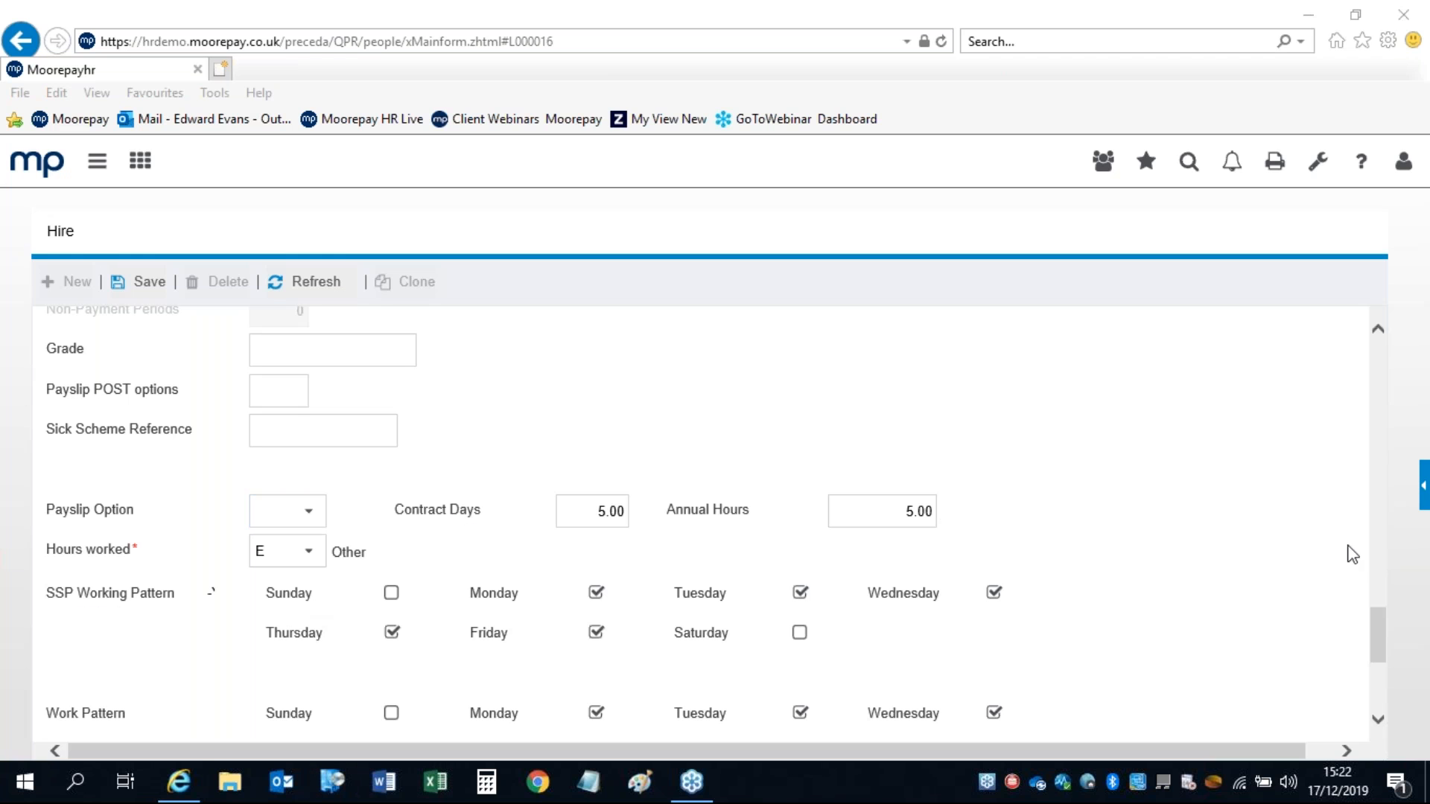
drag(1378, 624, 1376, 654)
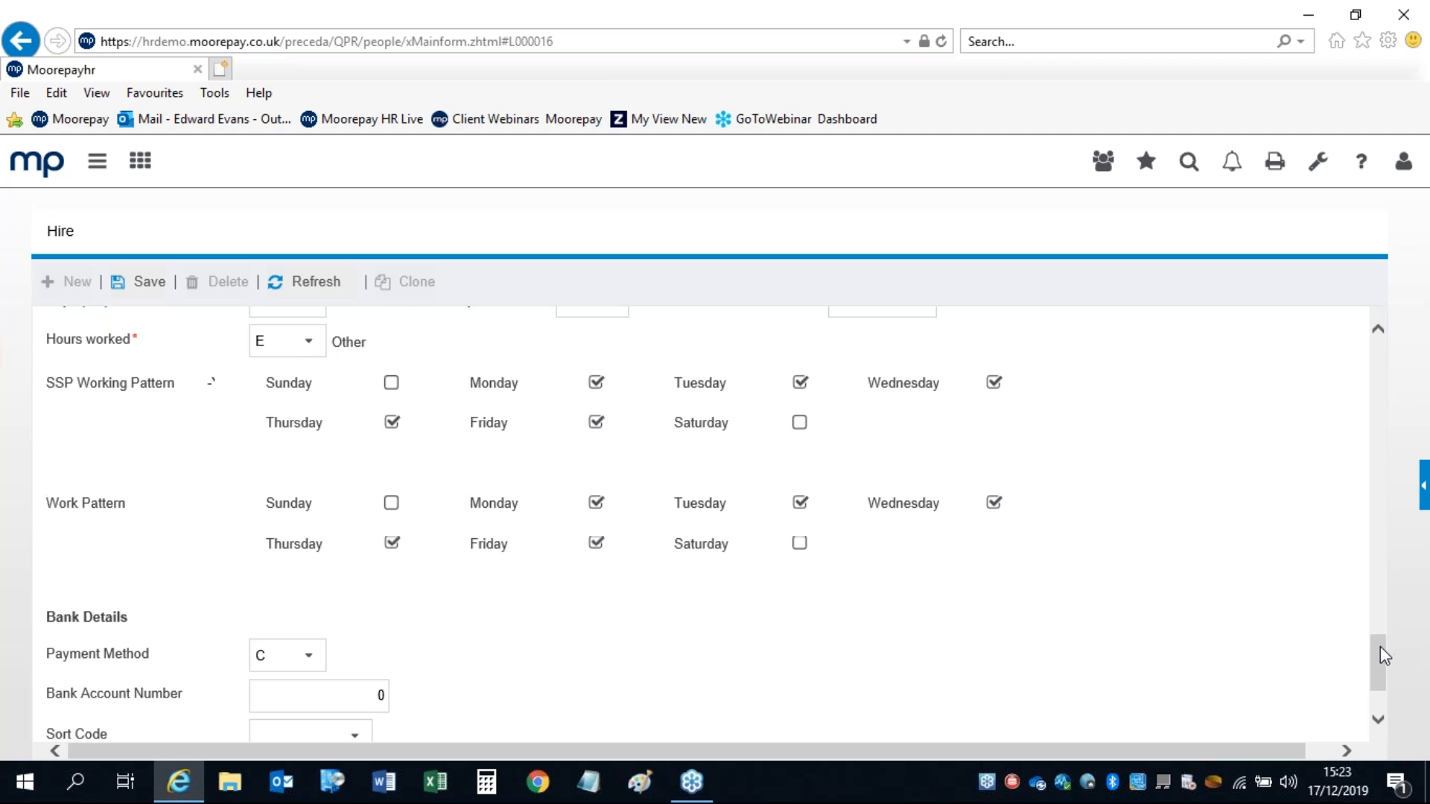
drag(1381, 645, 1379, 660)
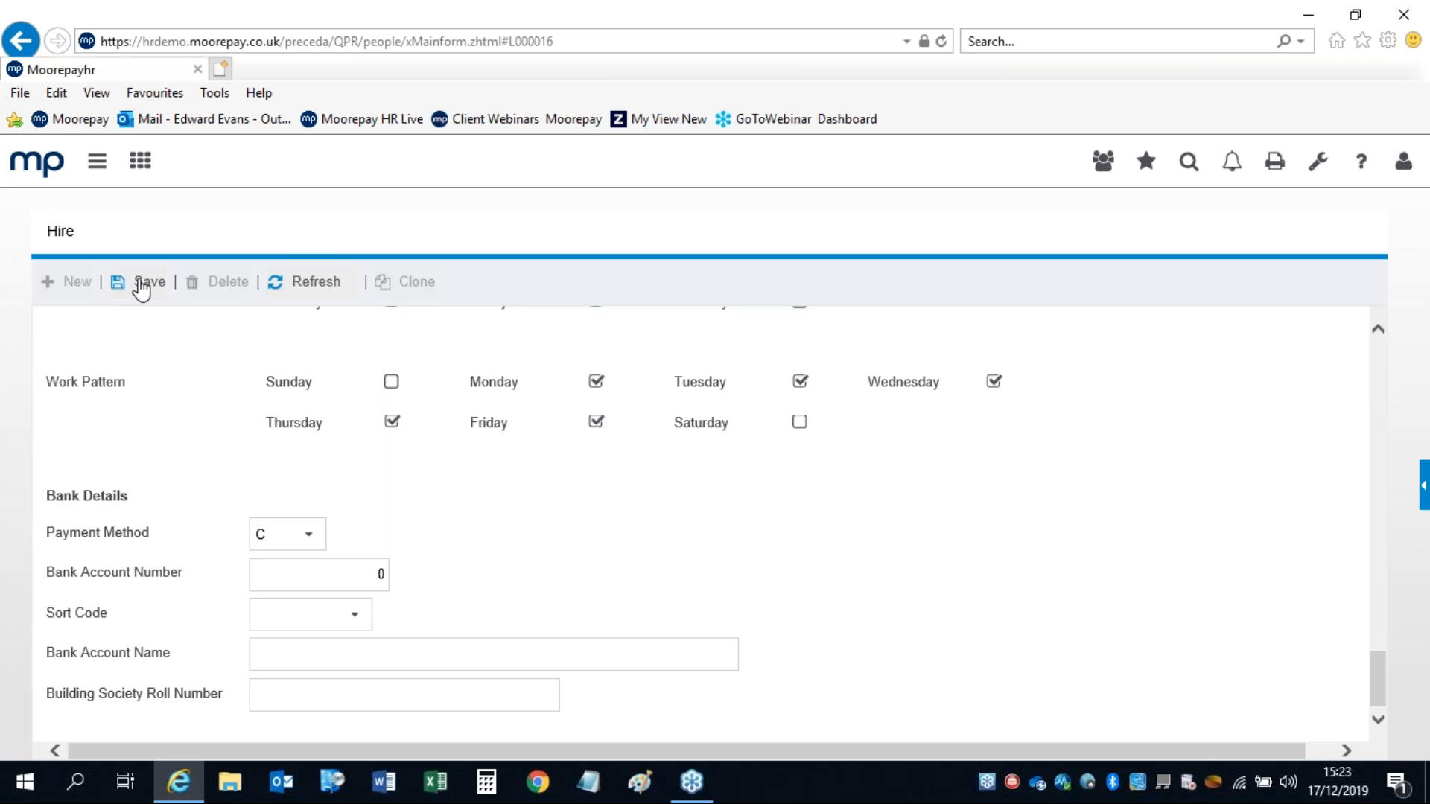
drag(1379, 683, 1366, 355)
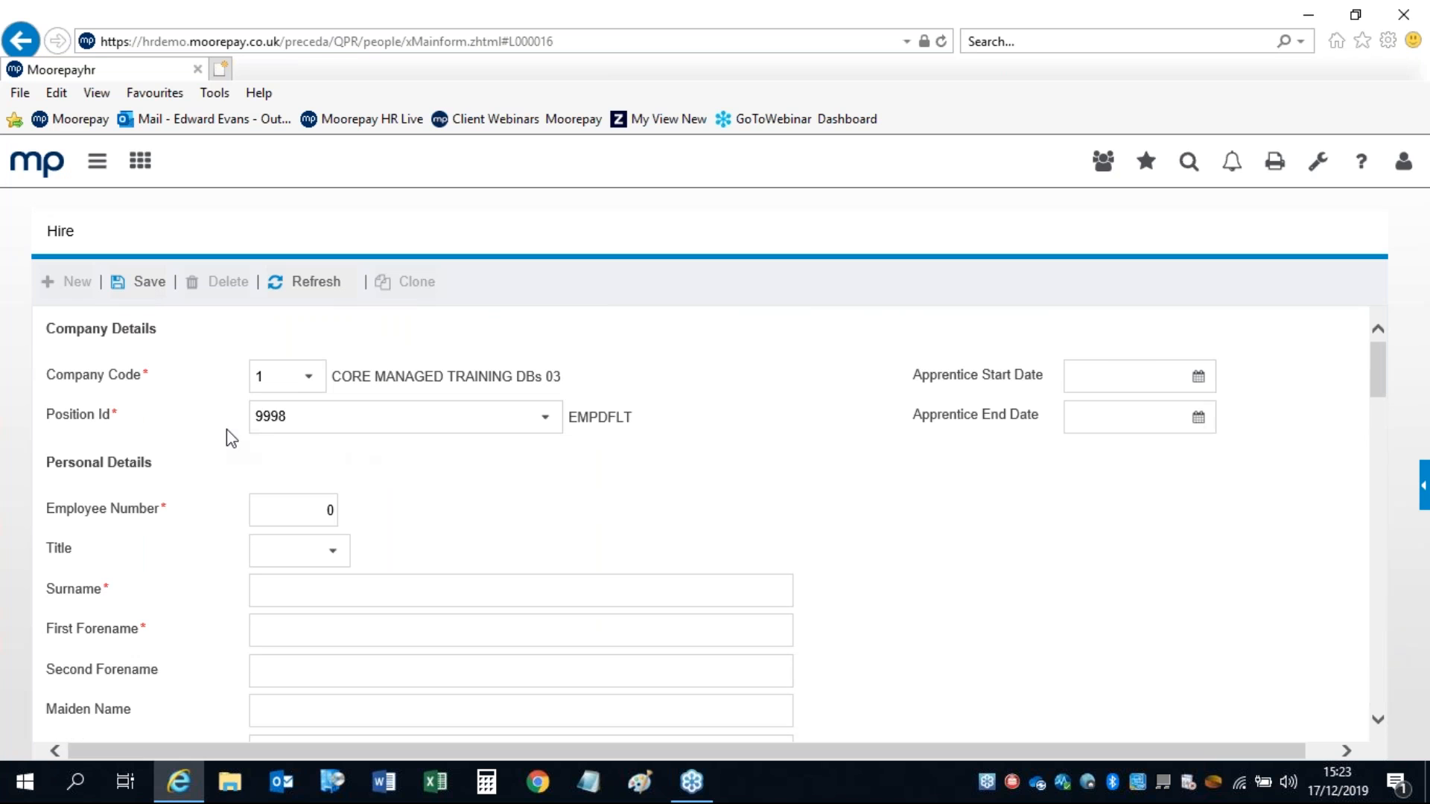
Step: Reopen the navigation and dashboard panels, go to the home dashboard and expand the Personnel pages
click(105, 165)
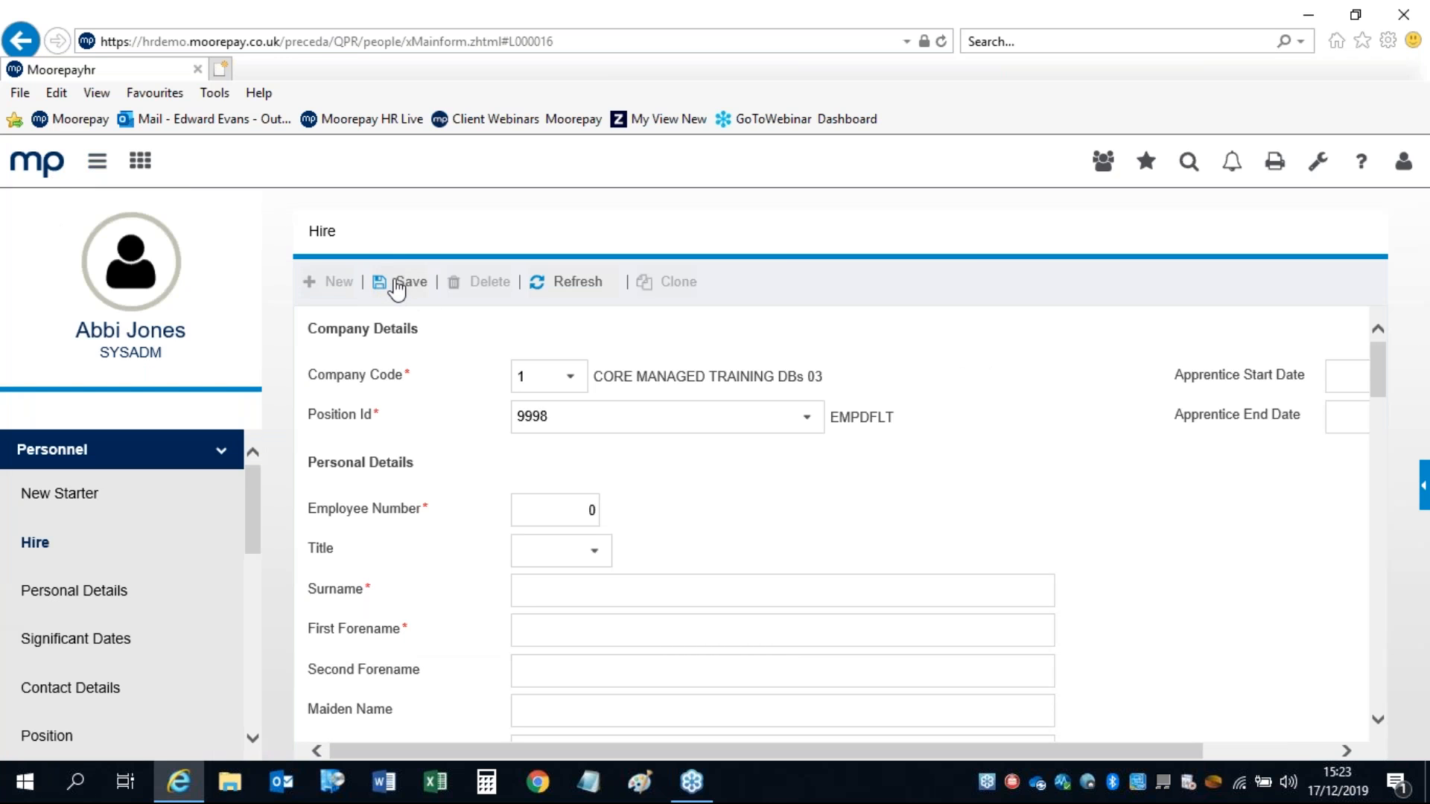
click(1423, 467)
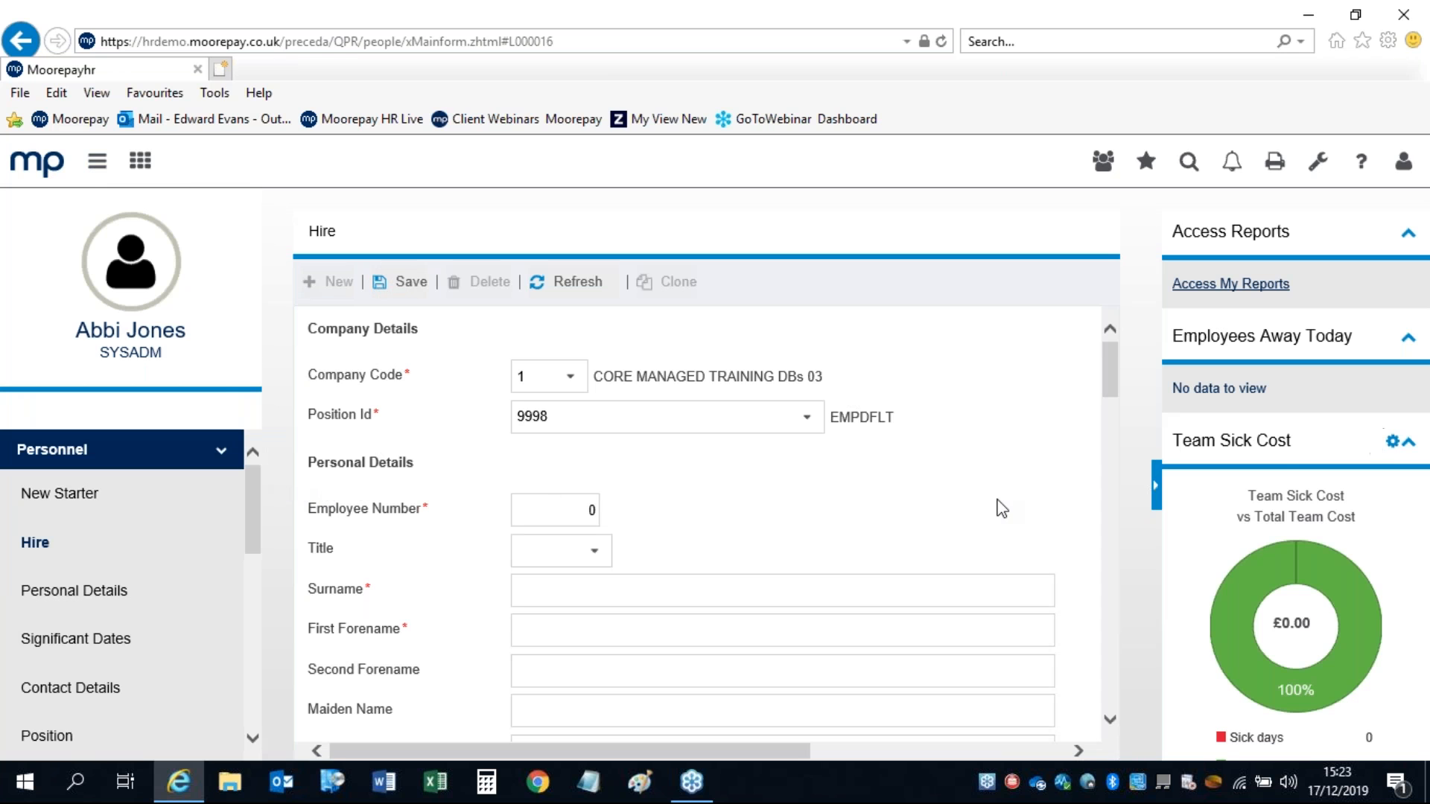
click(47, 173)
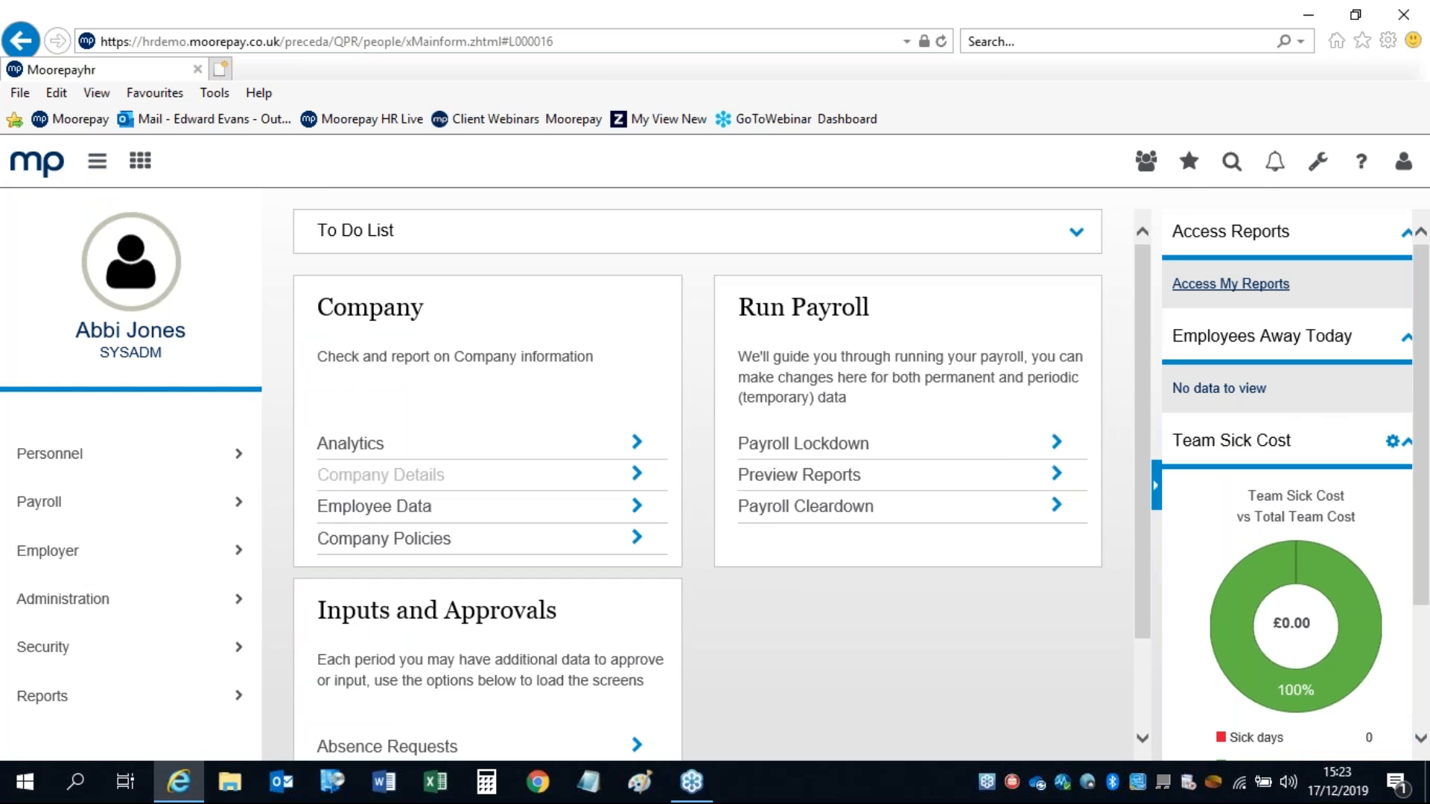
click(58, 456)
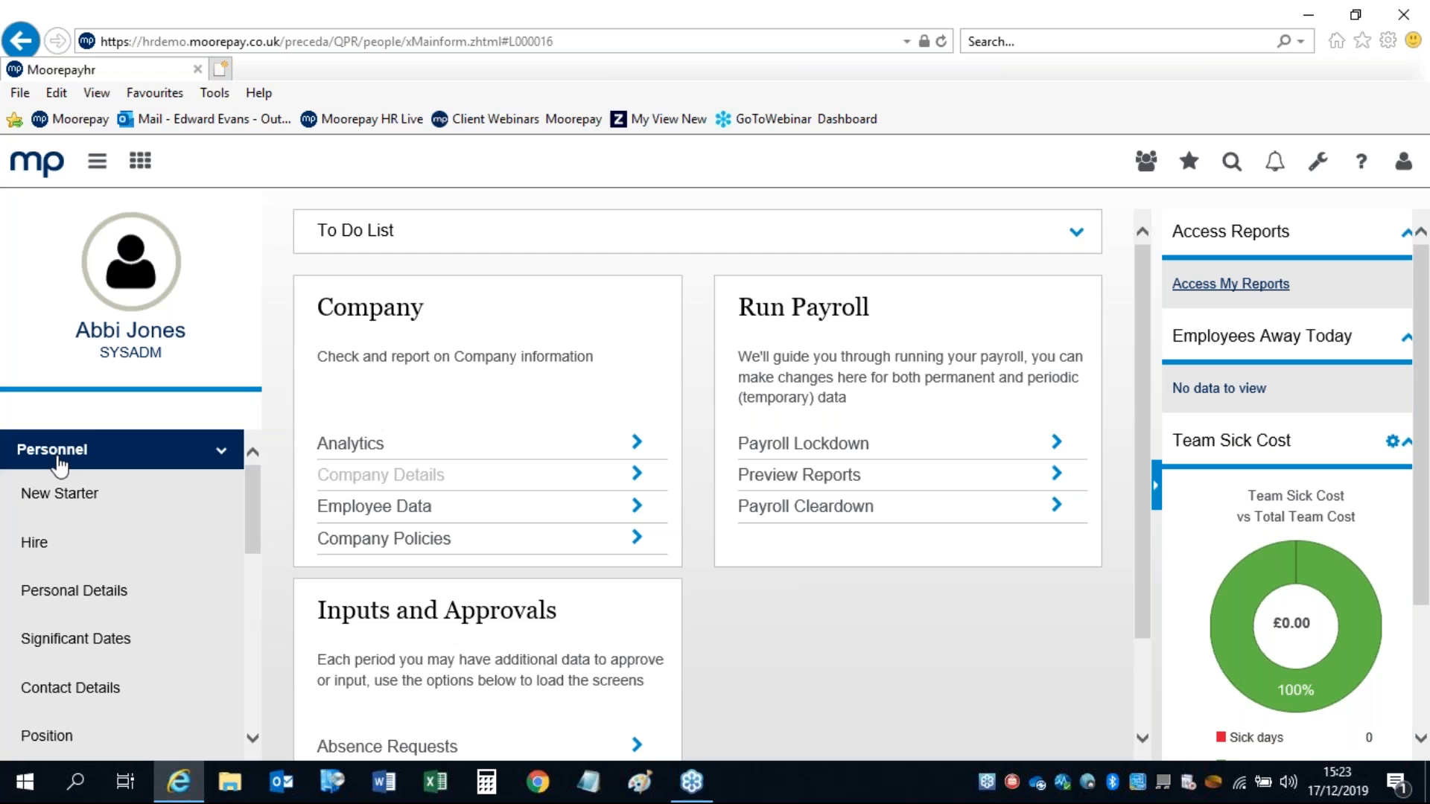
Step: Open Personal Details without saving the Hire form, search 'hard' and open the first matching employee
click(97, 592)
click(795, 531)
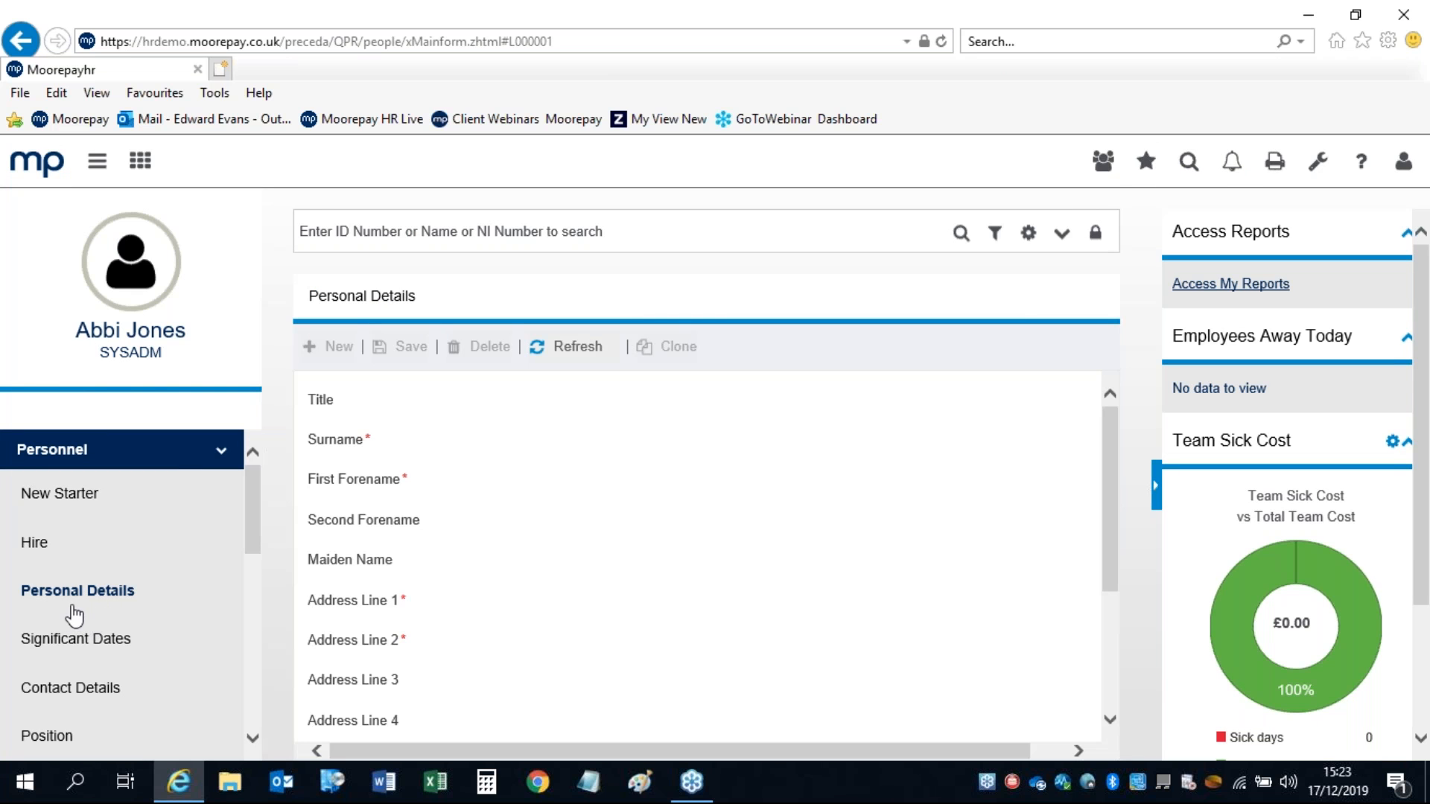
click(405, 233)
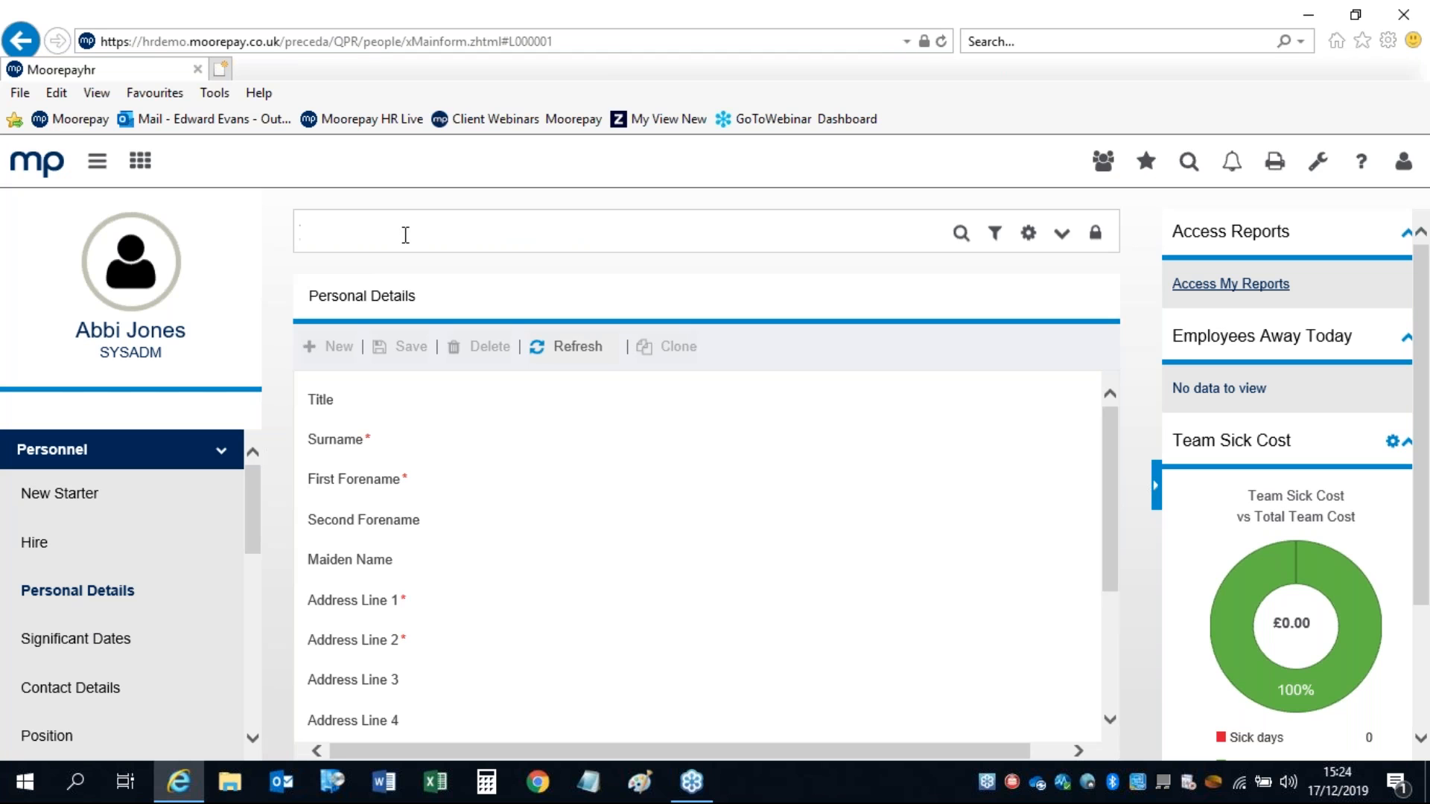
text(hard)
key(Return)
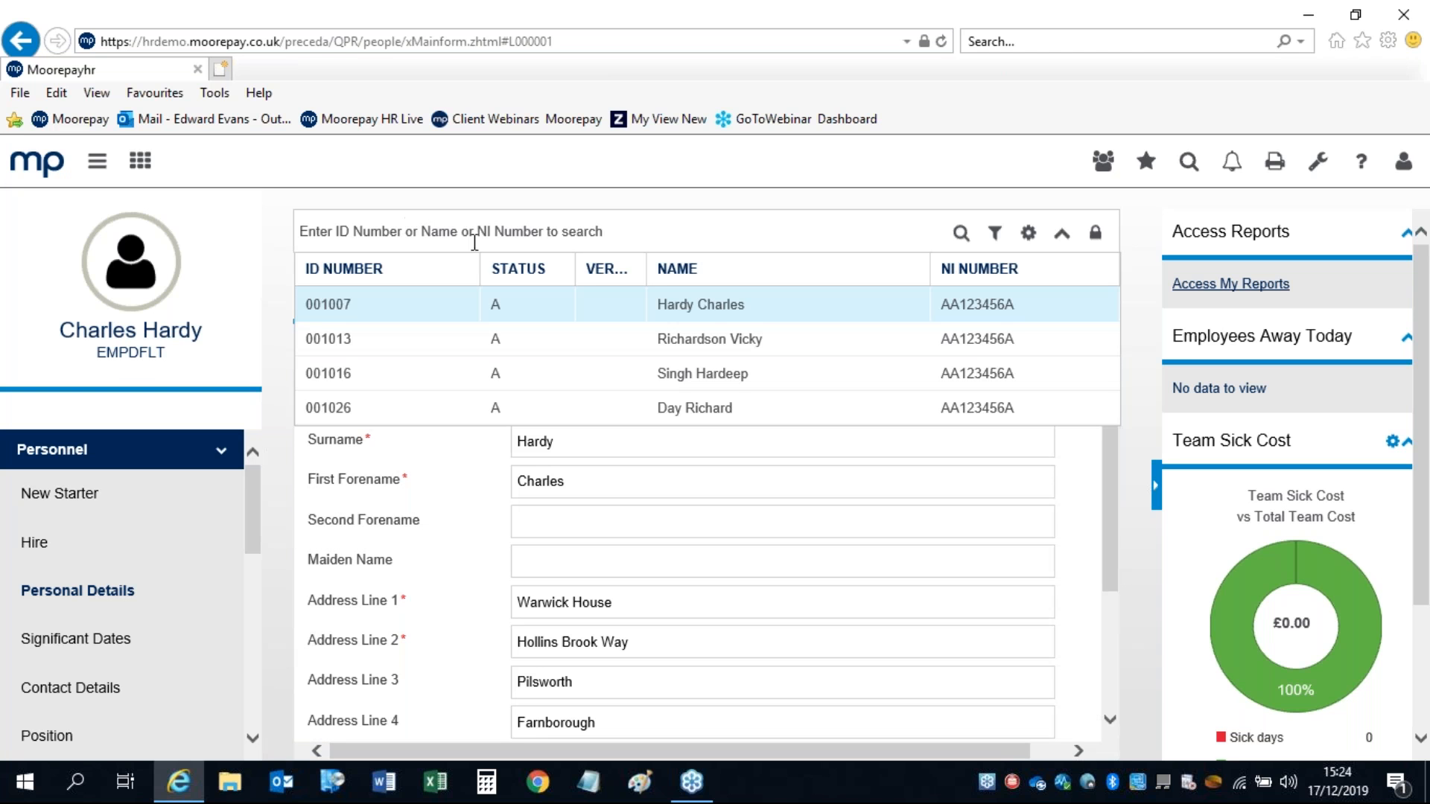
click(674, 306)
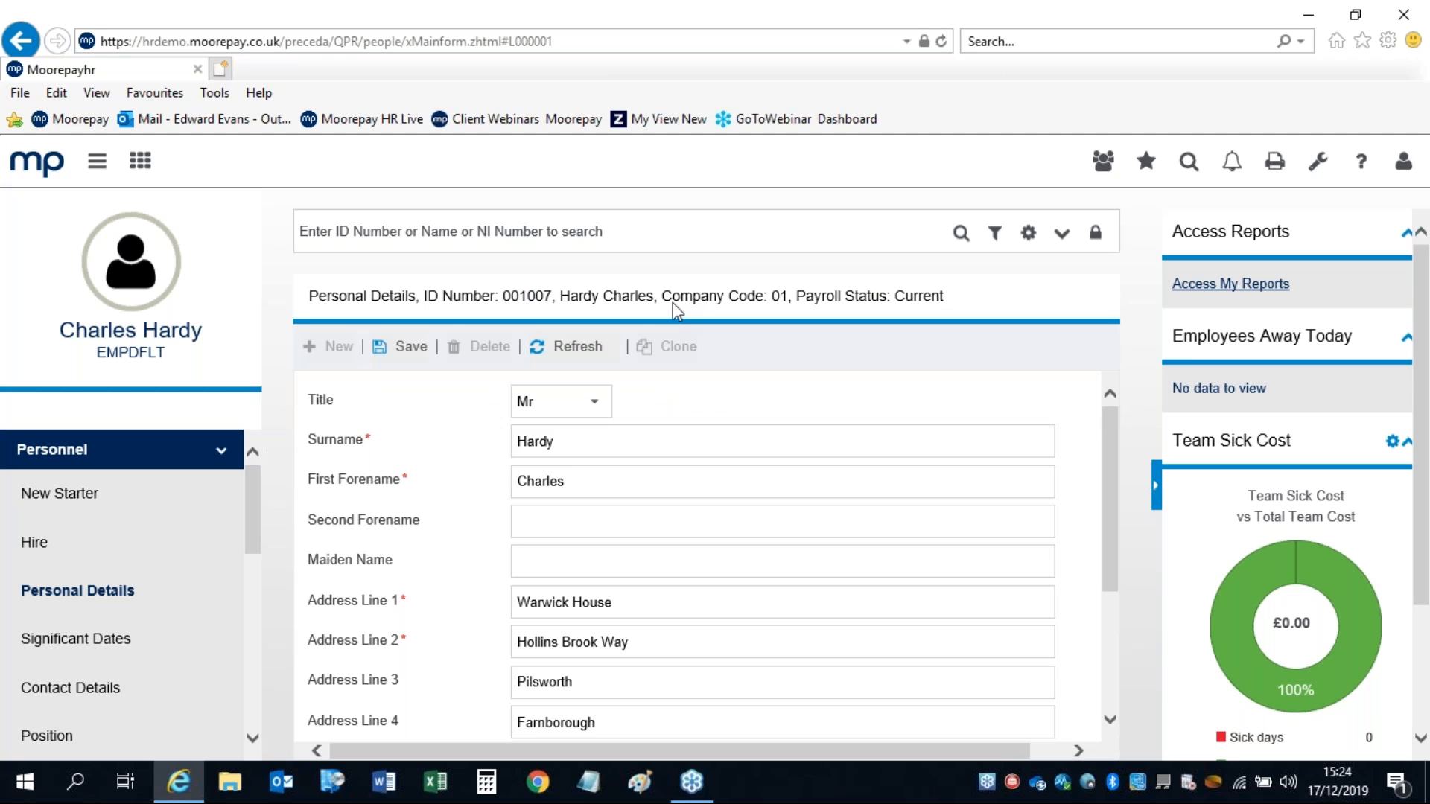
click(583, 599)
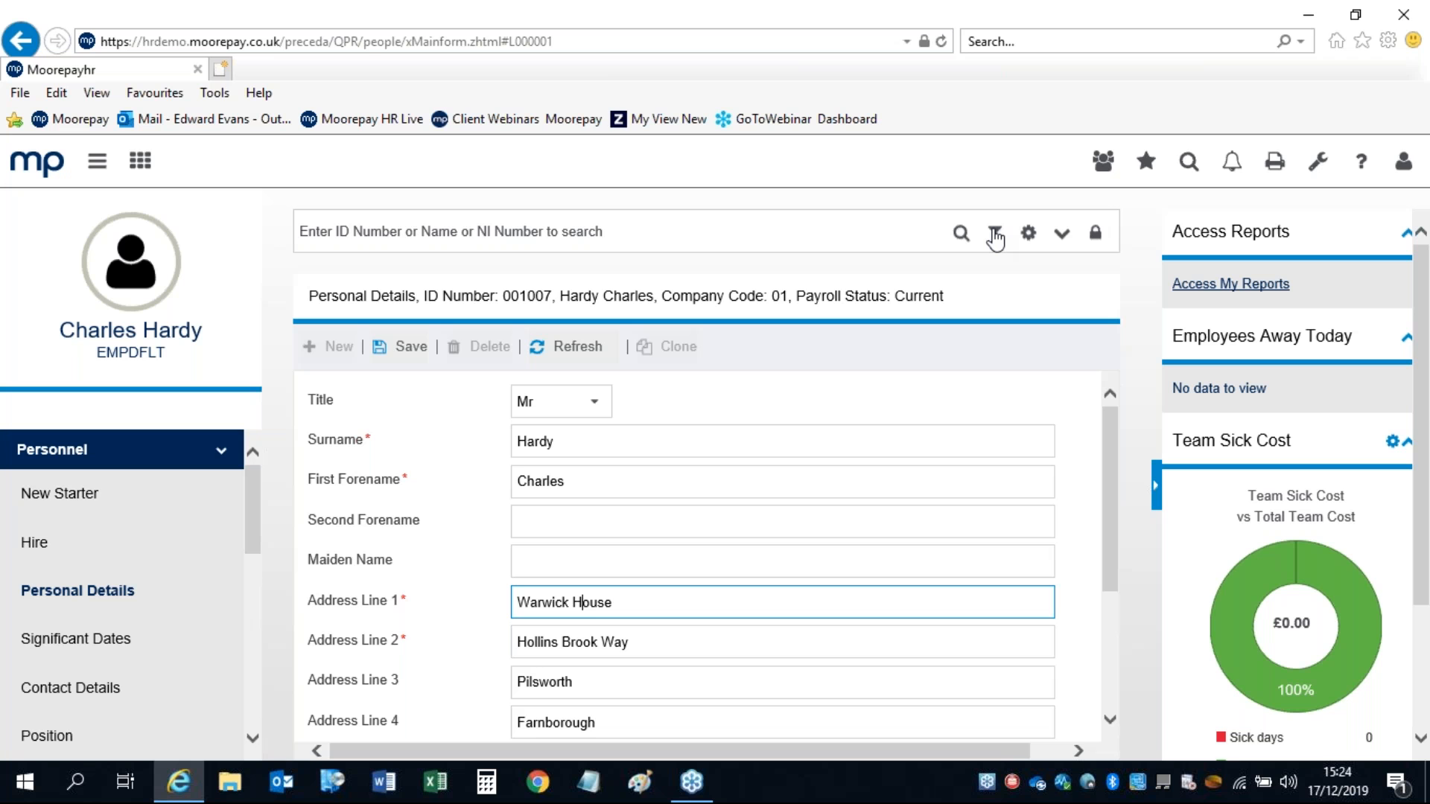
click(995, 236)
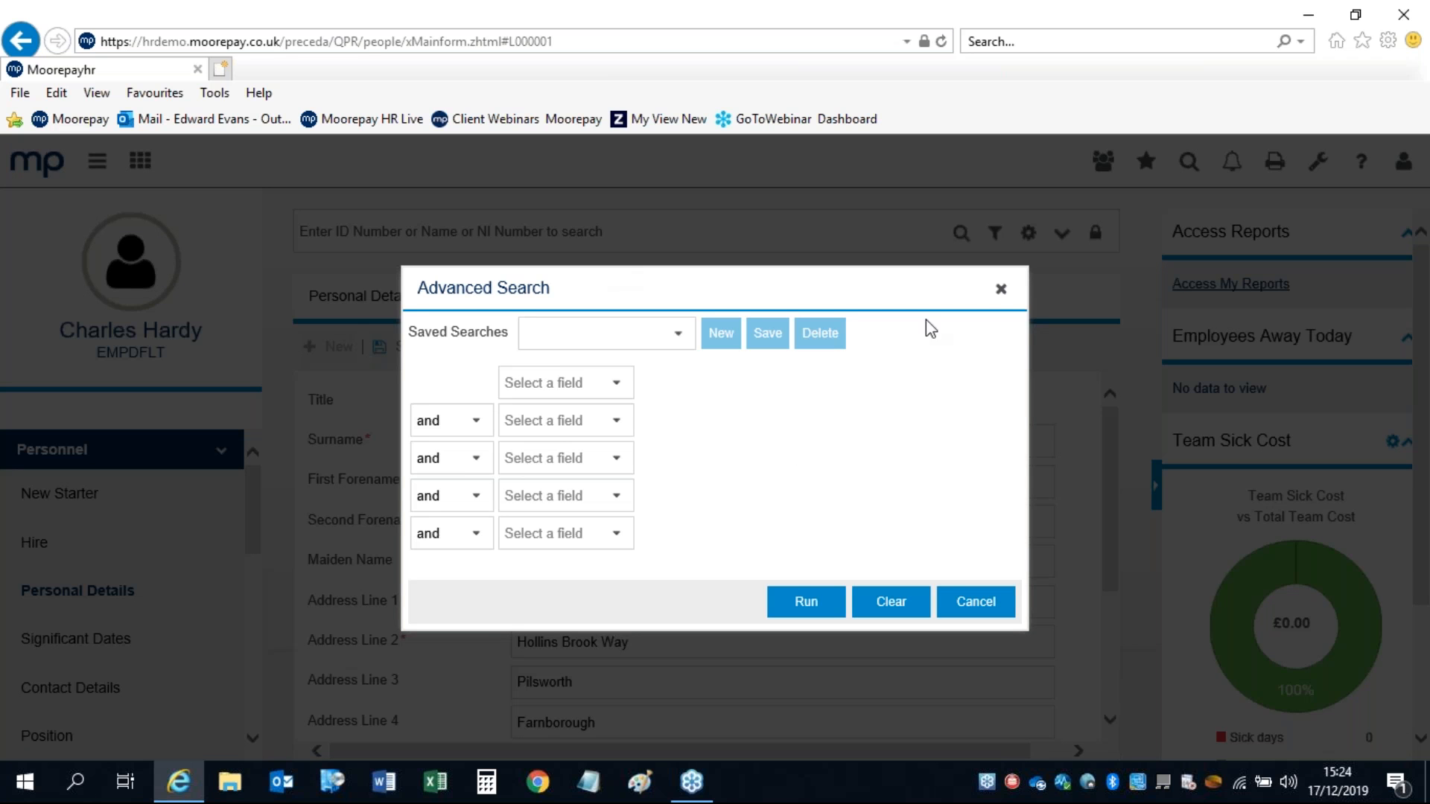
click(1001, 289)
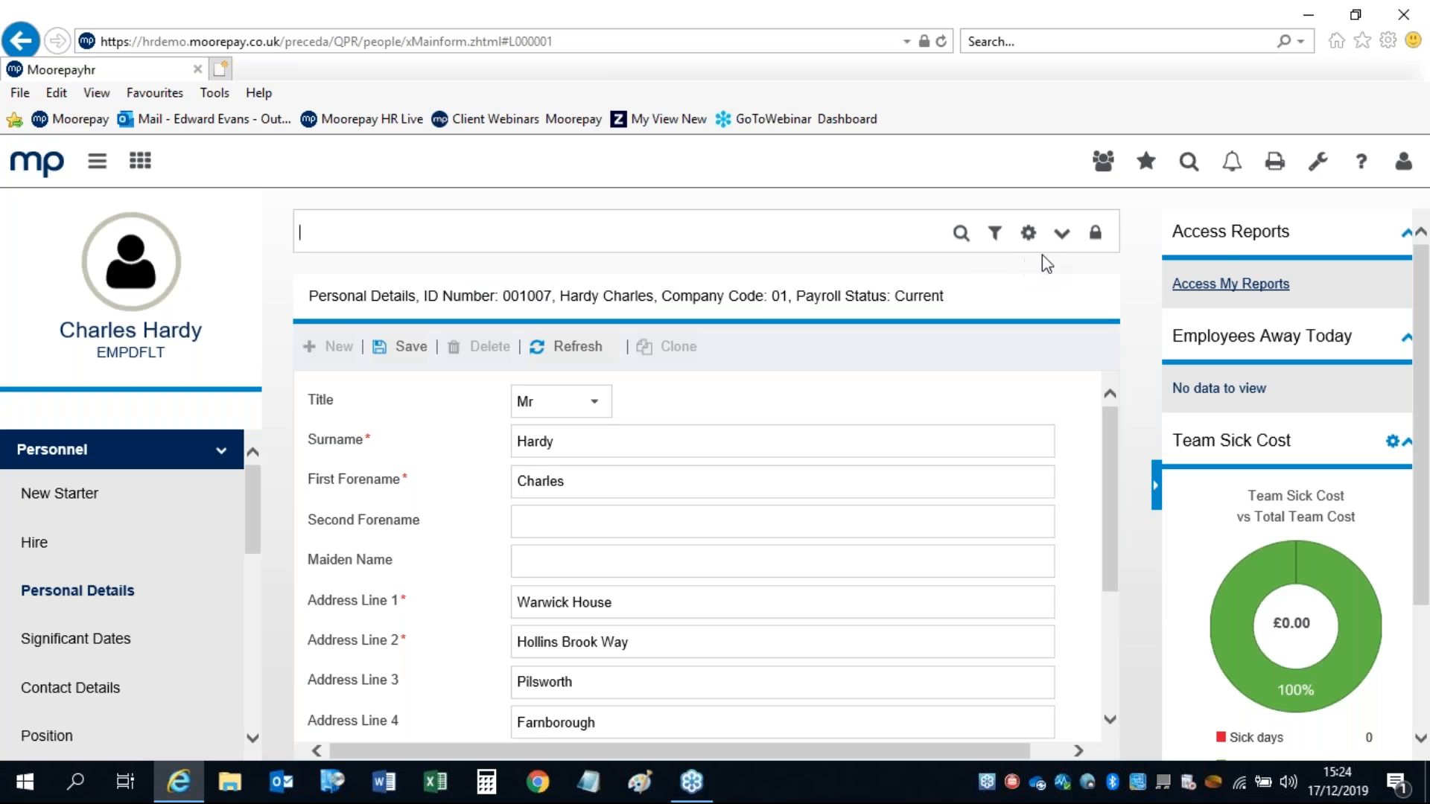
click(1064, 232)
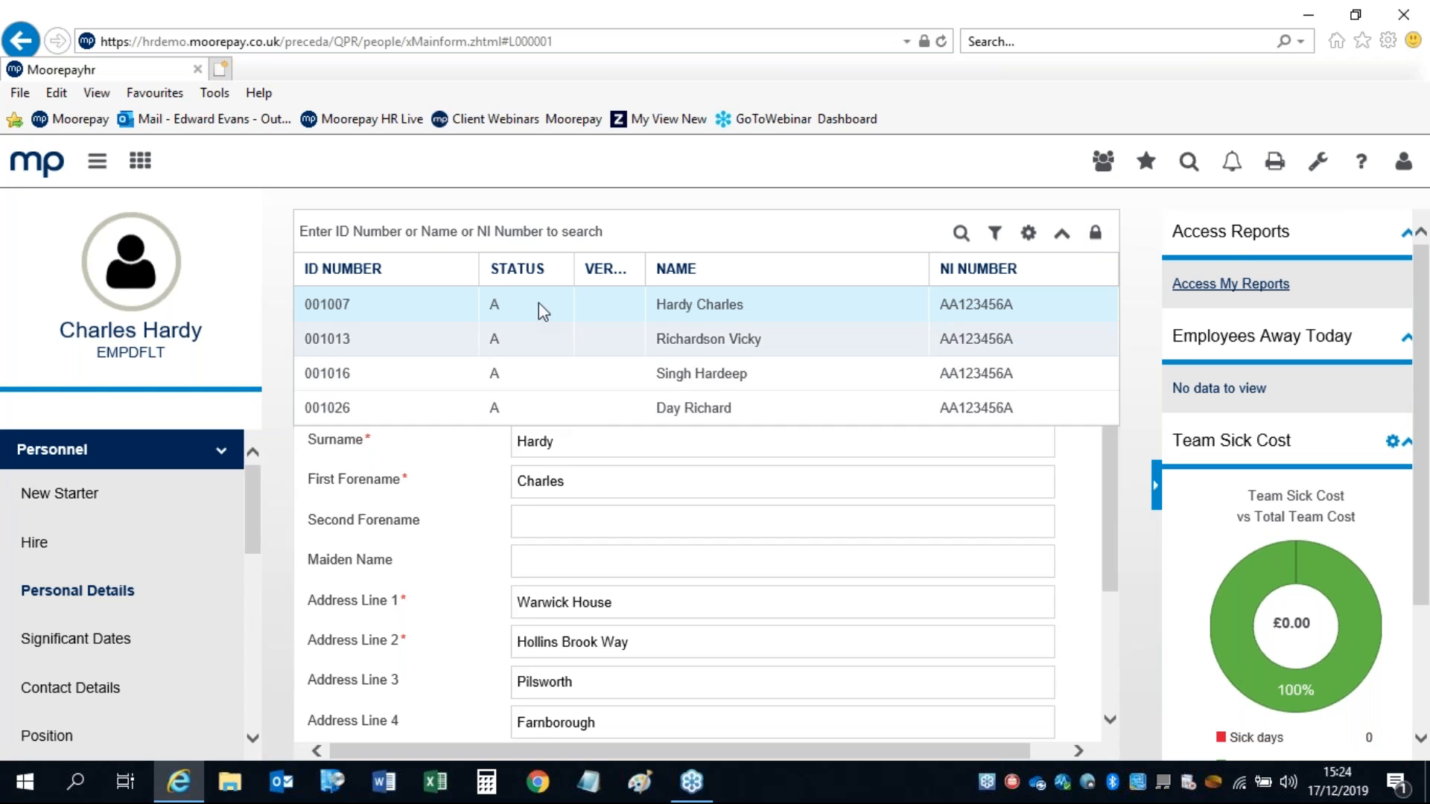
click(1059, 235)
click(1058, 236)
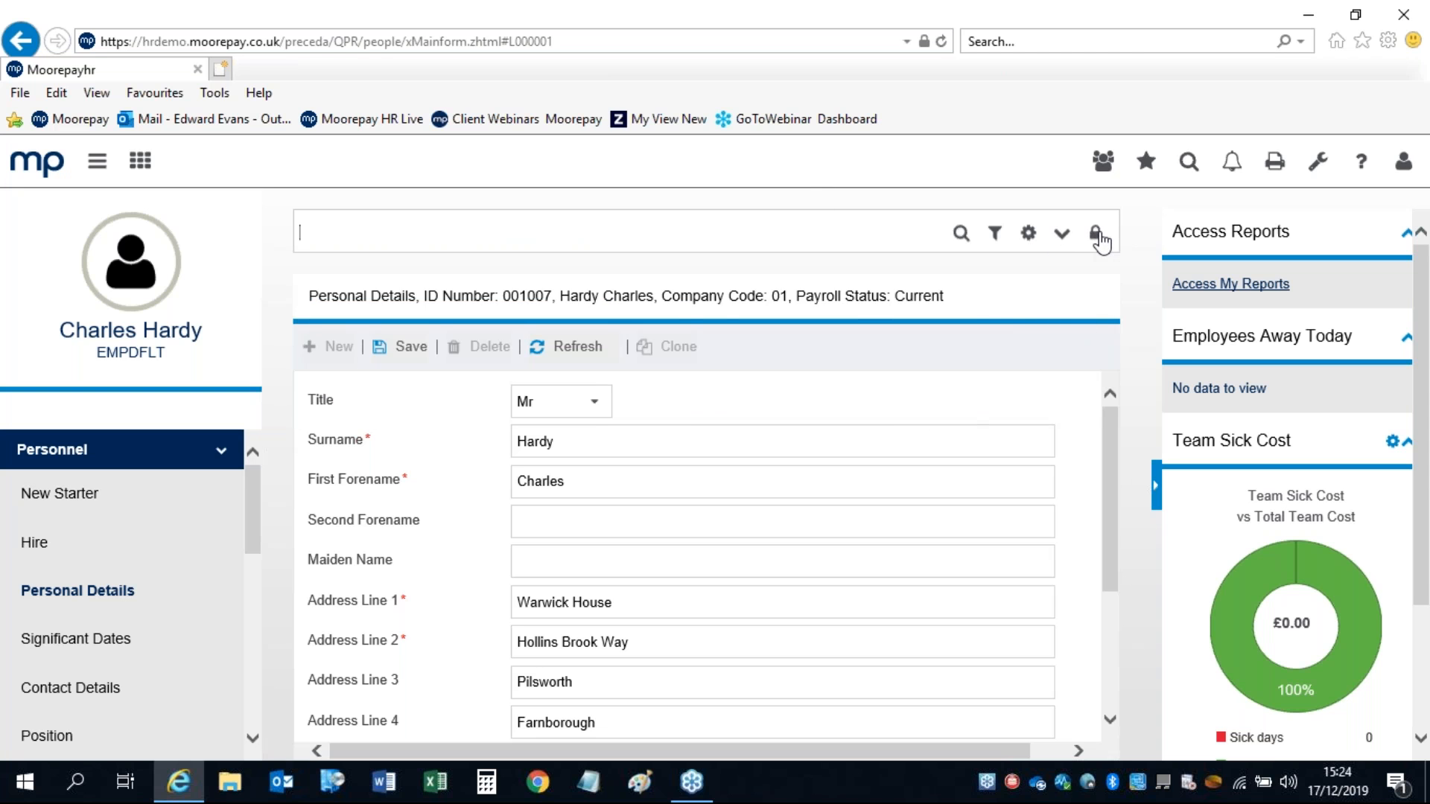
click(1096, 237)
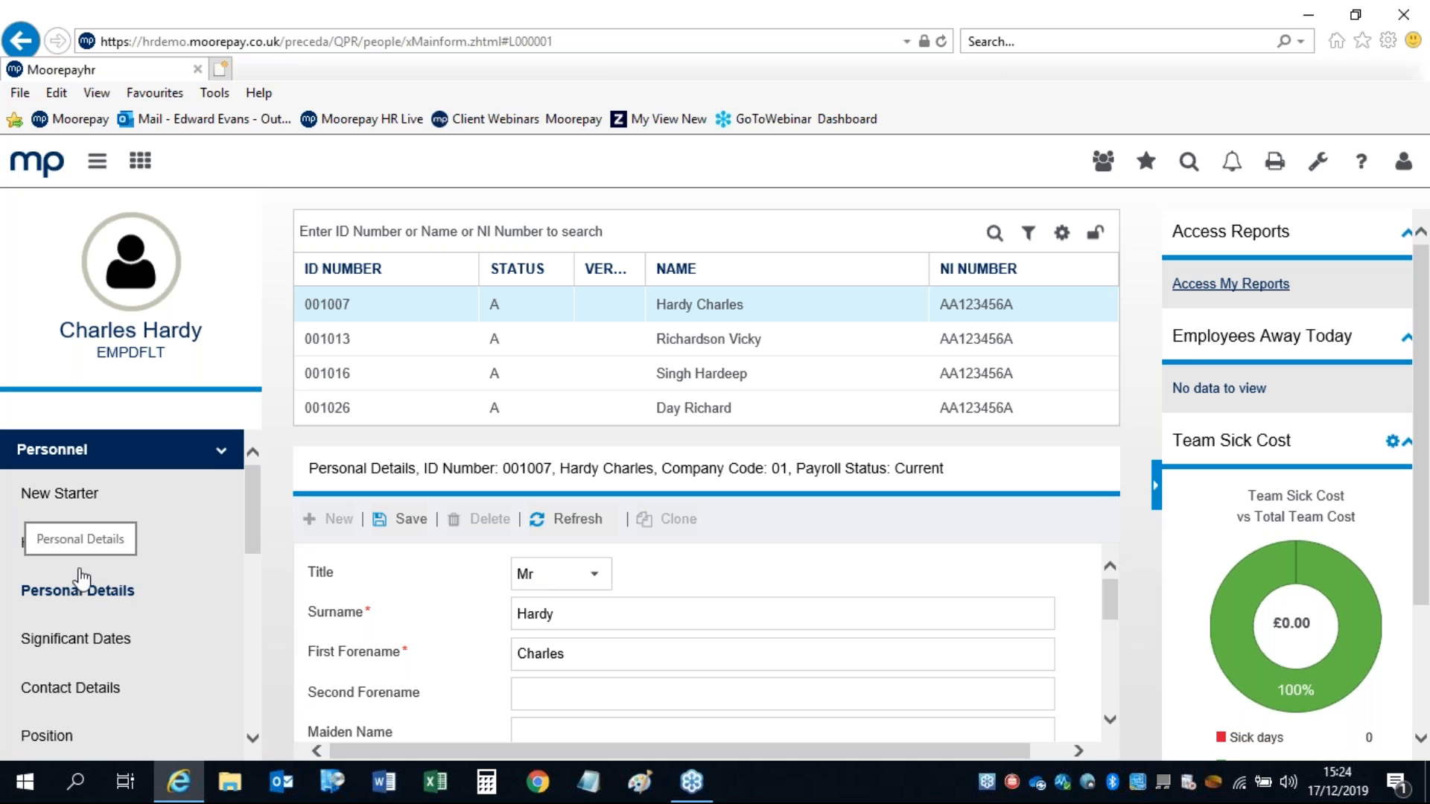
click(1095, 236)
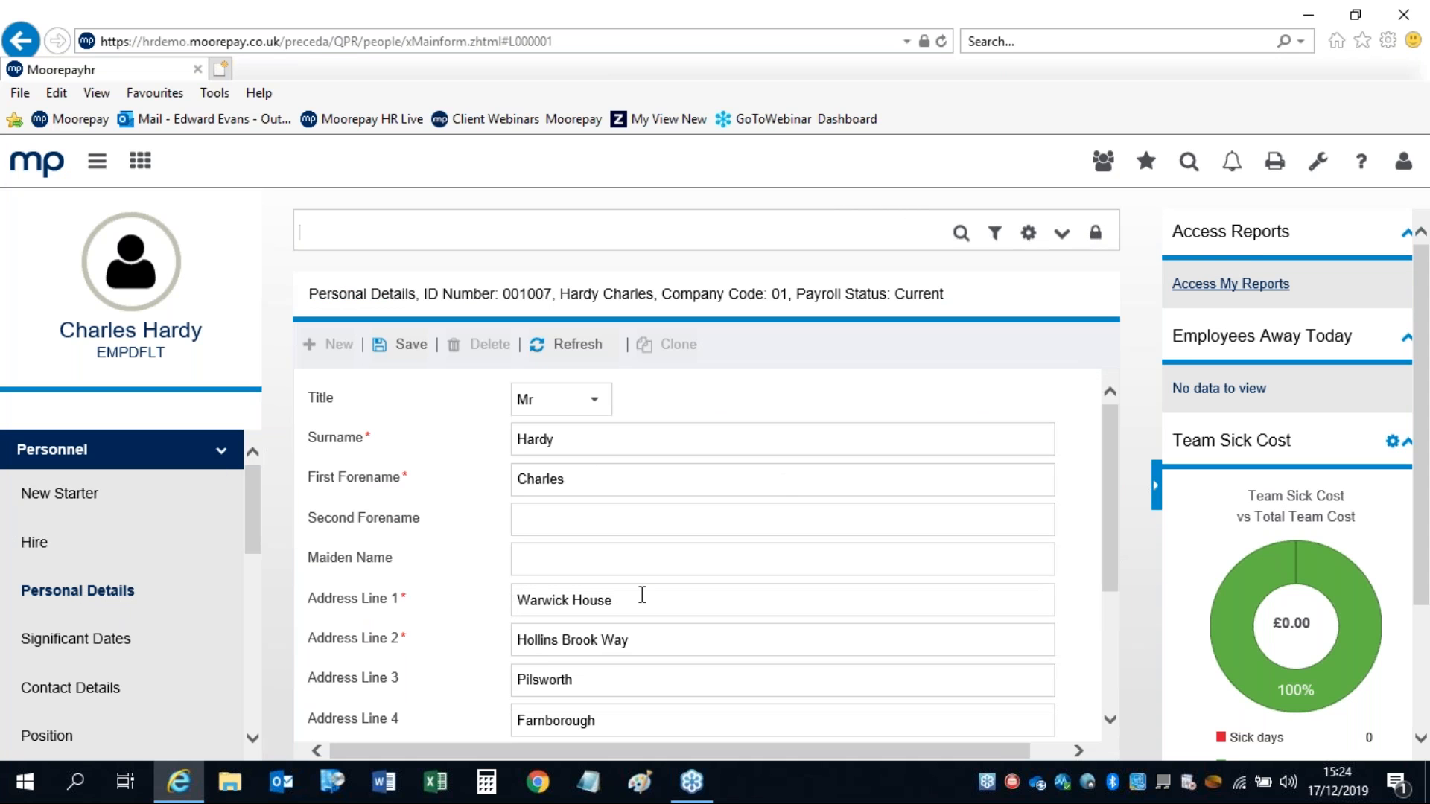
click(540, 647)
click(585, 678)
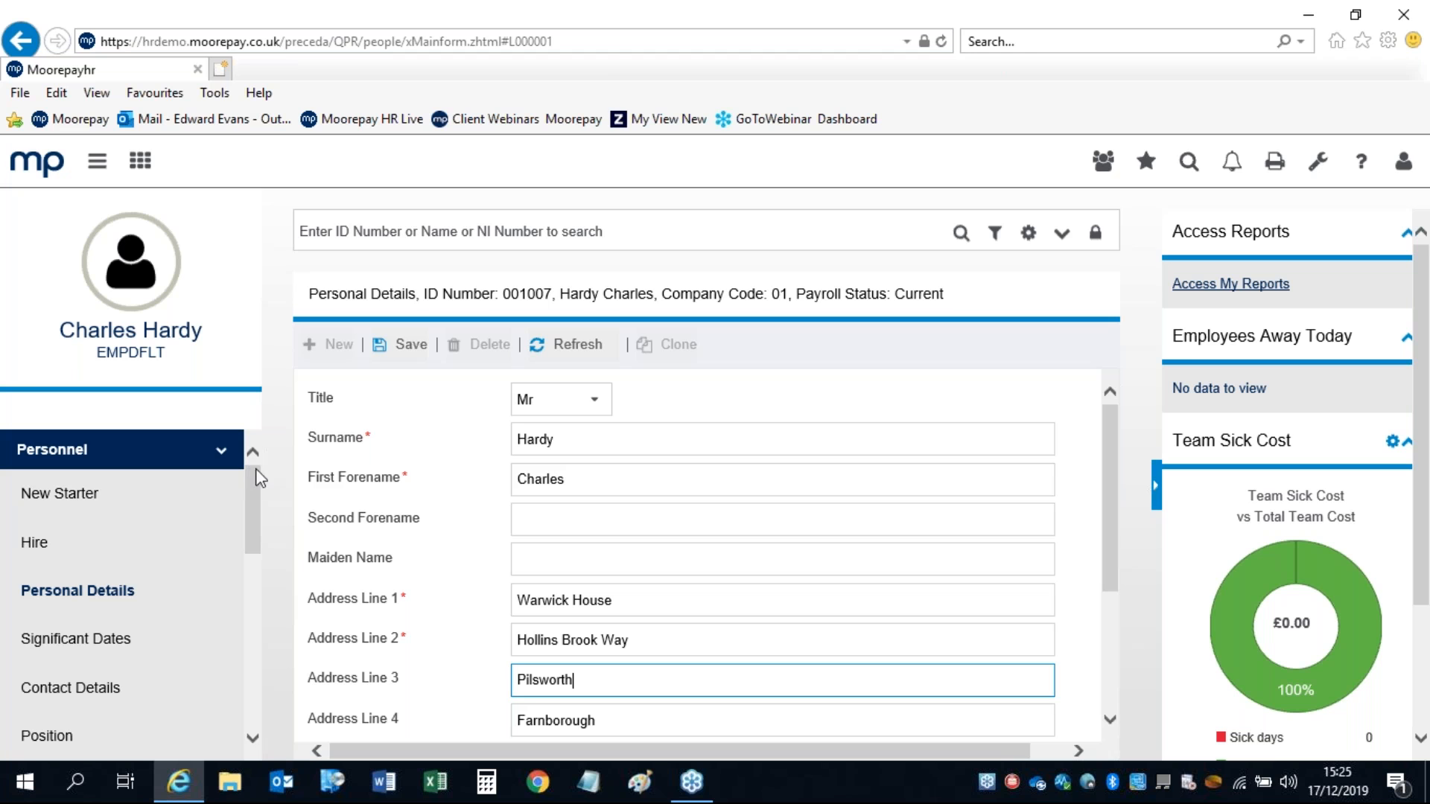
drag(253, 495, 258, 521)
Step: View the employee's Contact Details page and select the personal mobile field
click(33, 602)
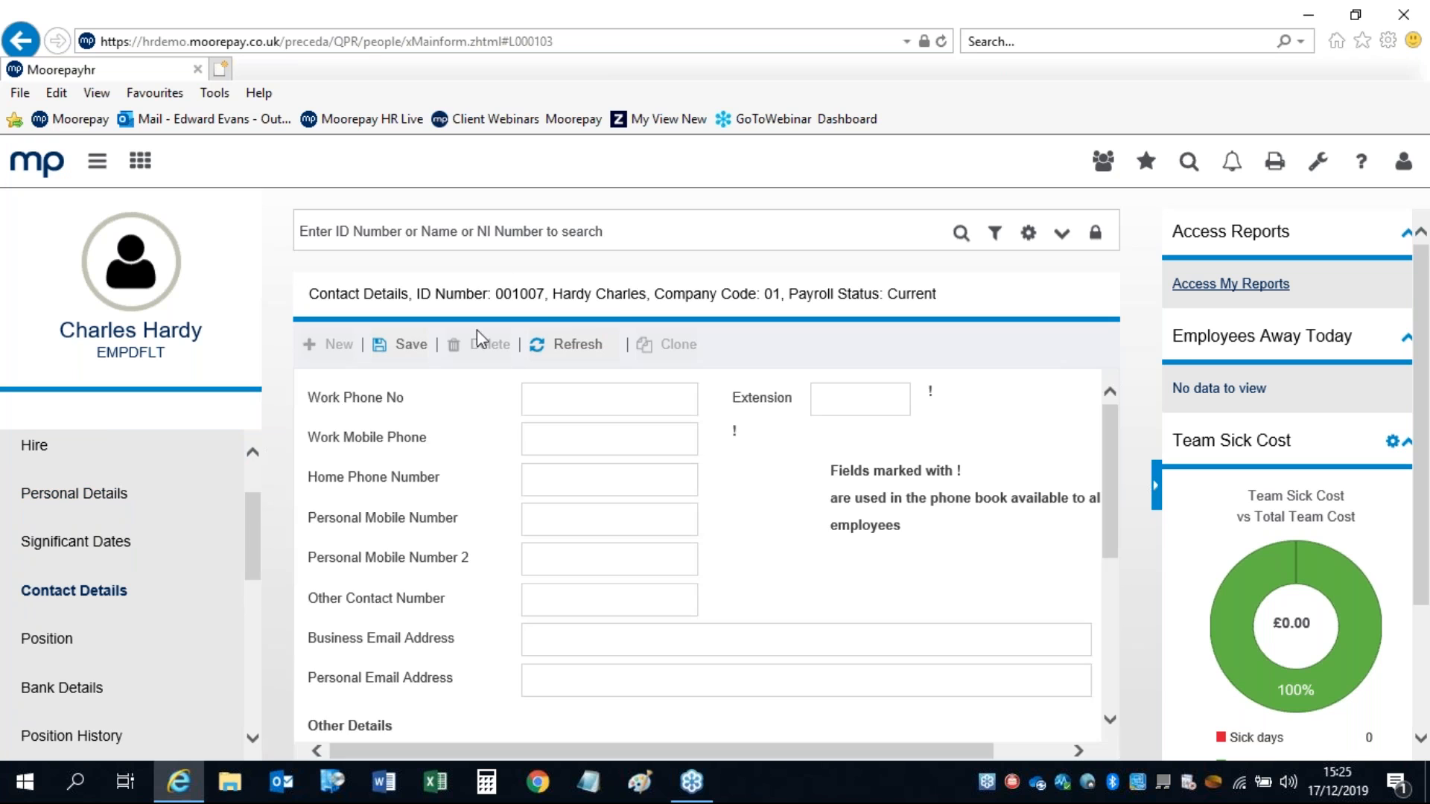
click(501, 231)
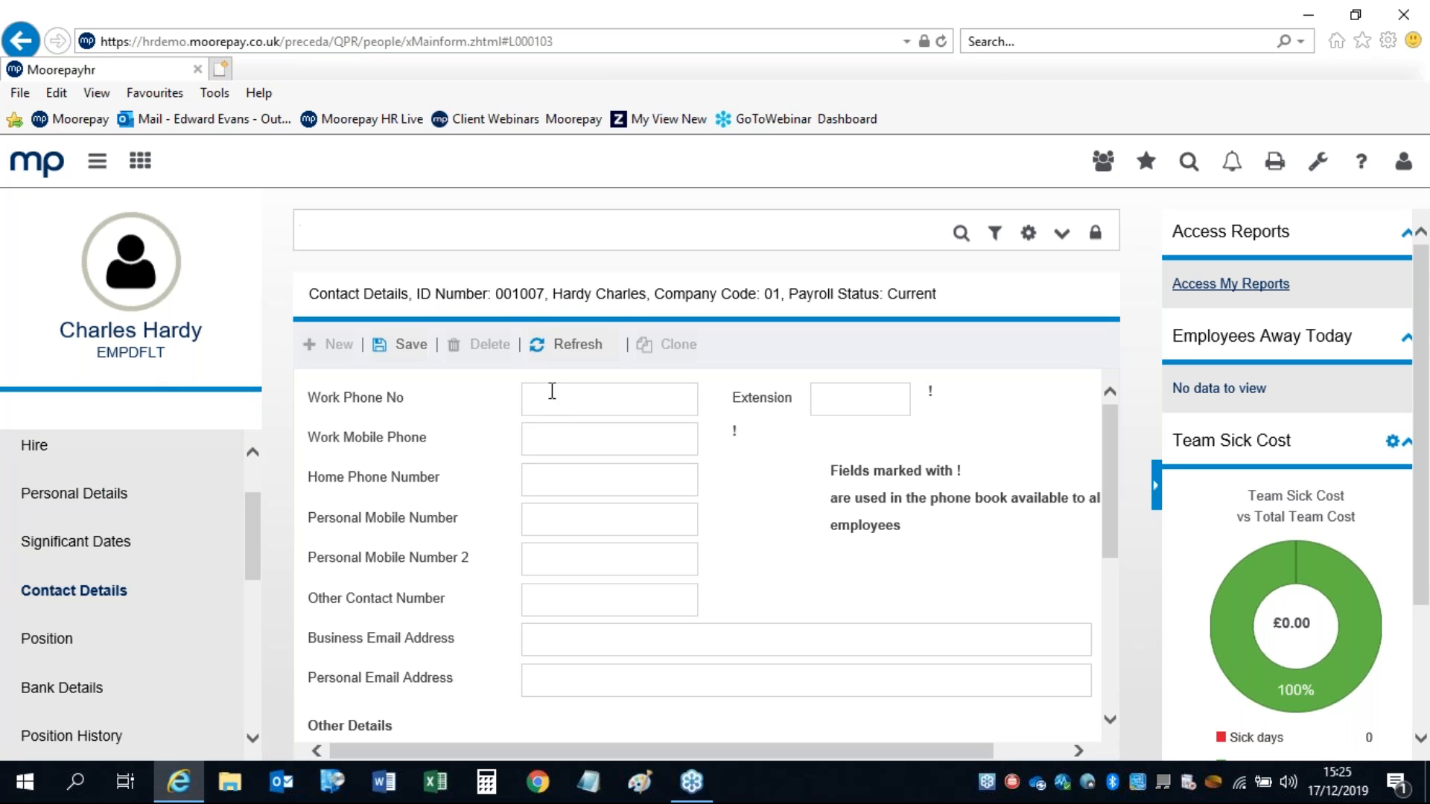
click(593, 519)
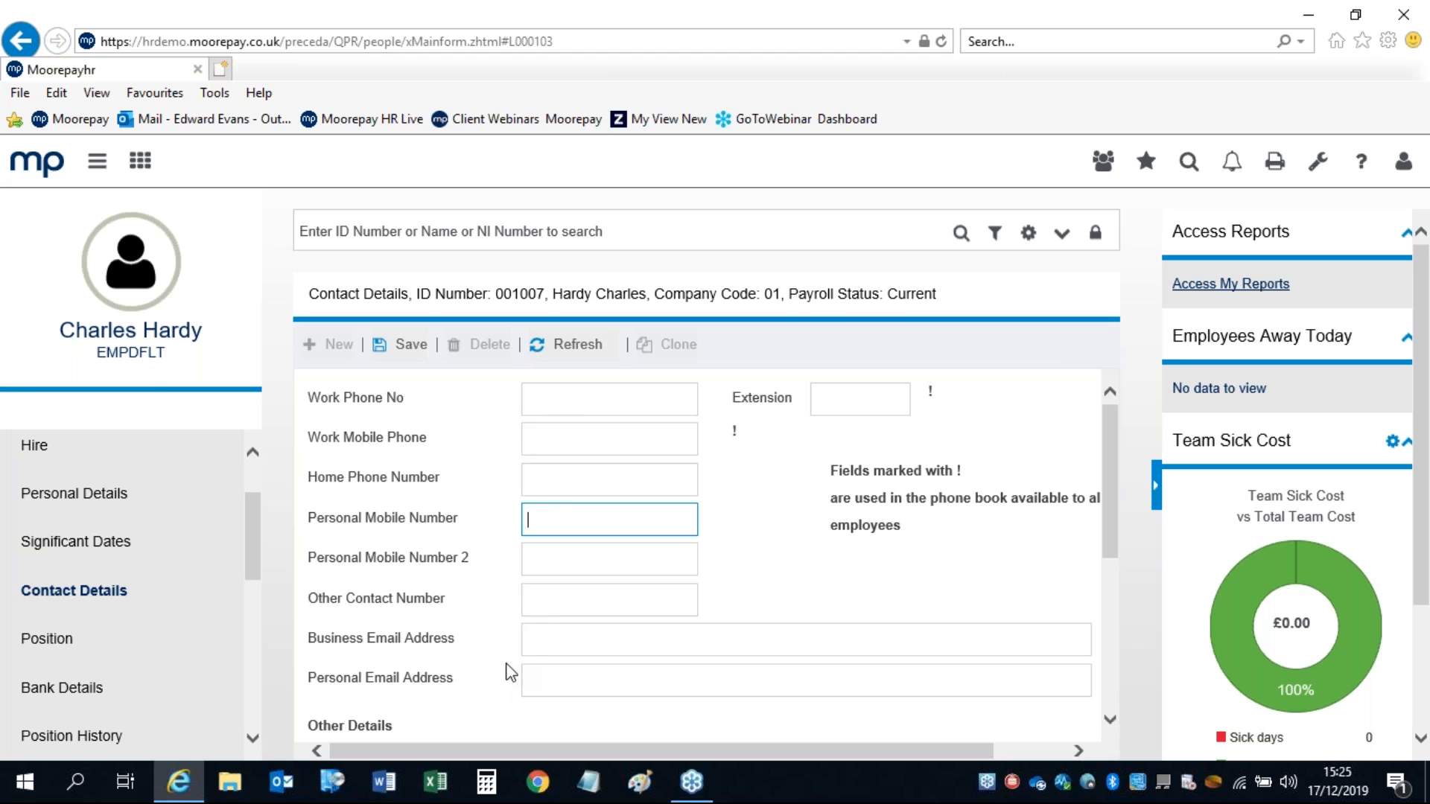
Step: On the Position page, browse and cancel the Position ID and Department lookups, then view Position History
click(35, 640)
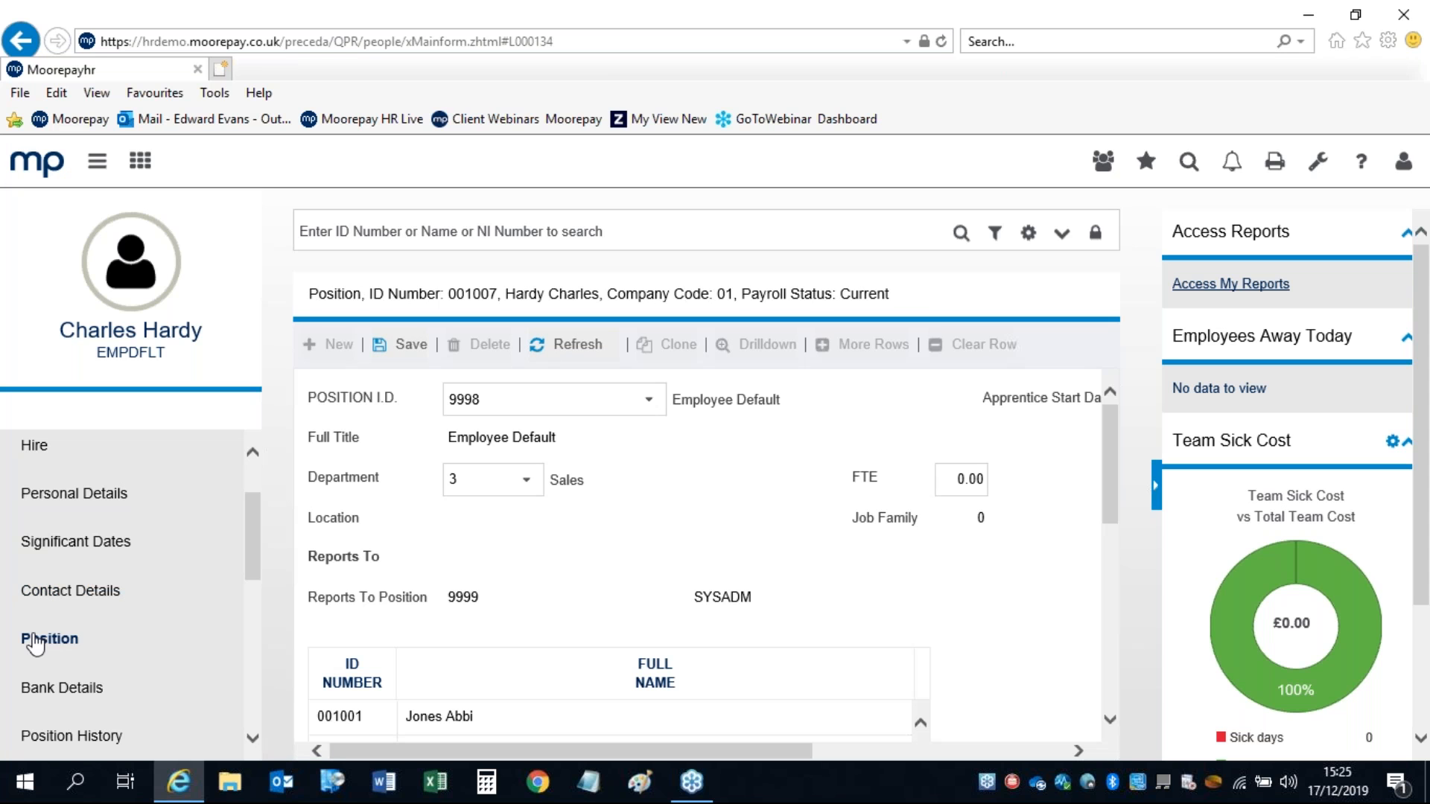
click(649, 399)
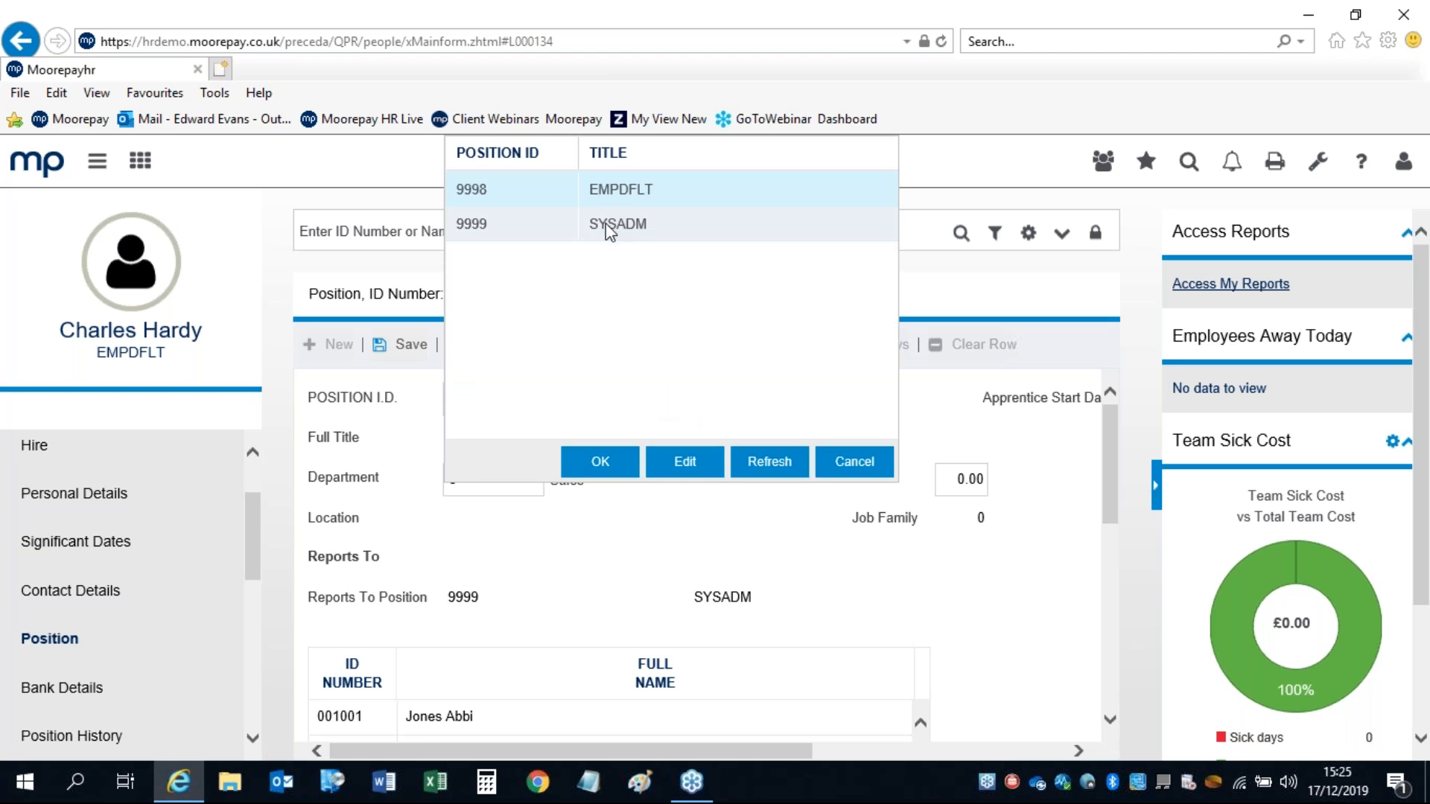
click(854, 461)
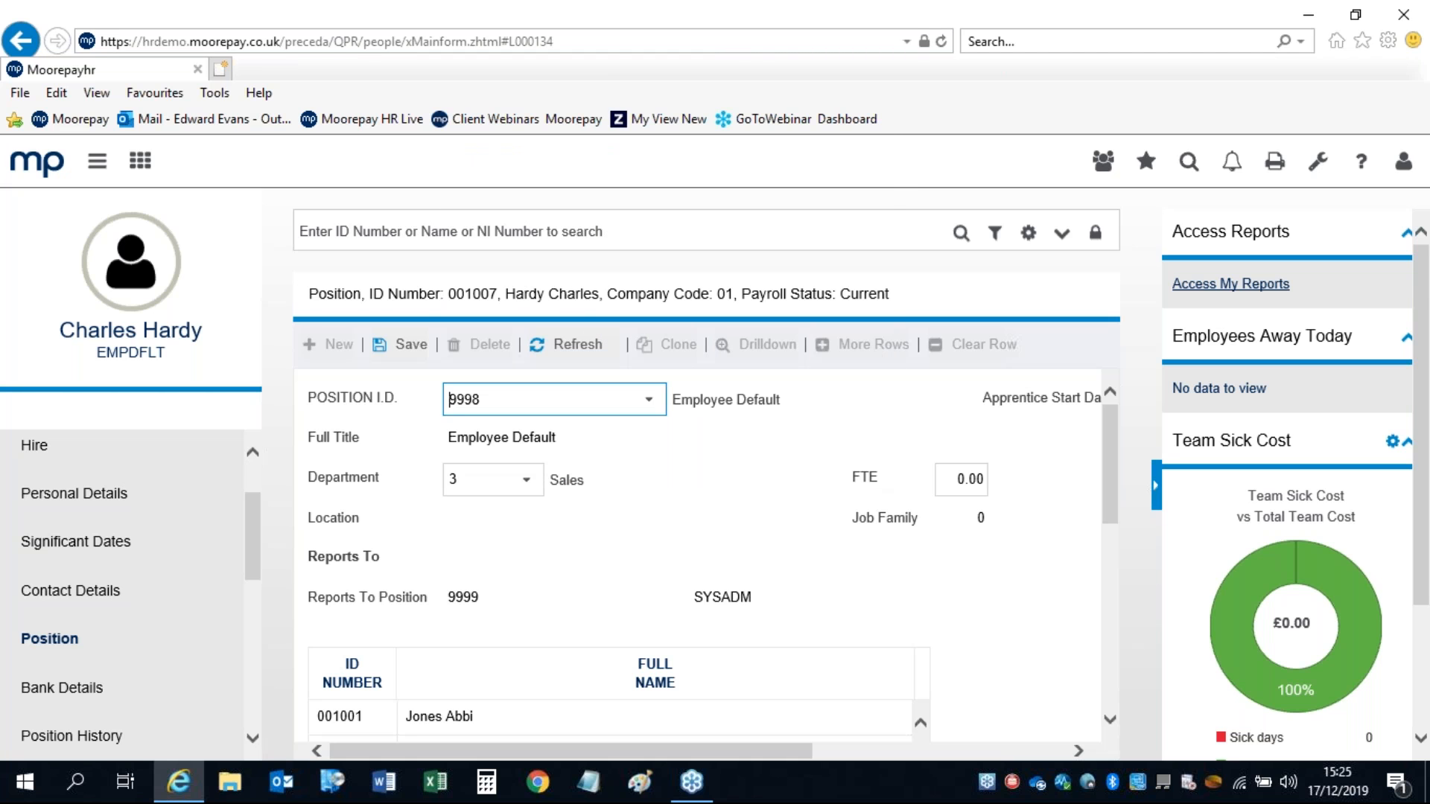
click(526, 481)
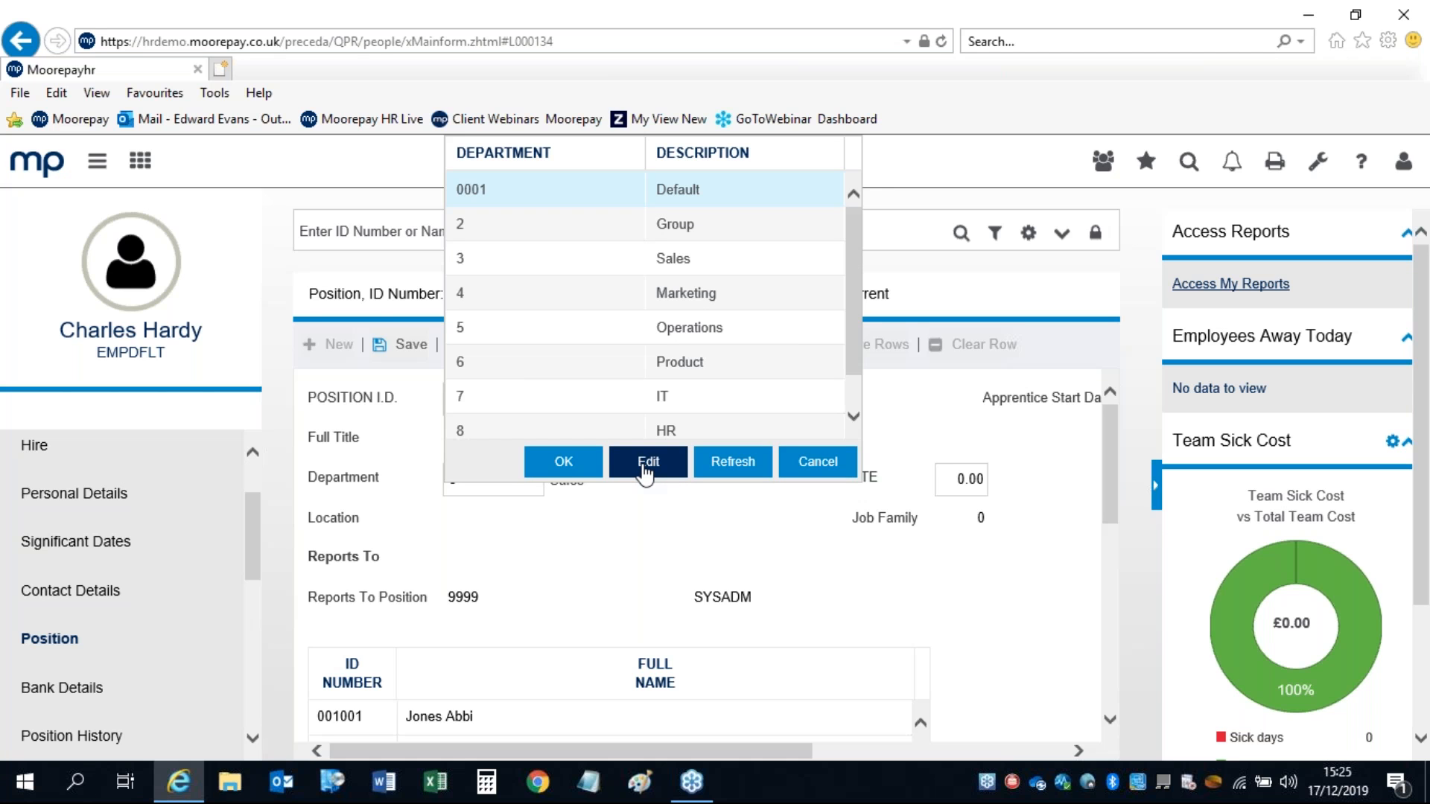
click(819, 464)
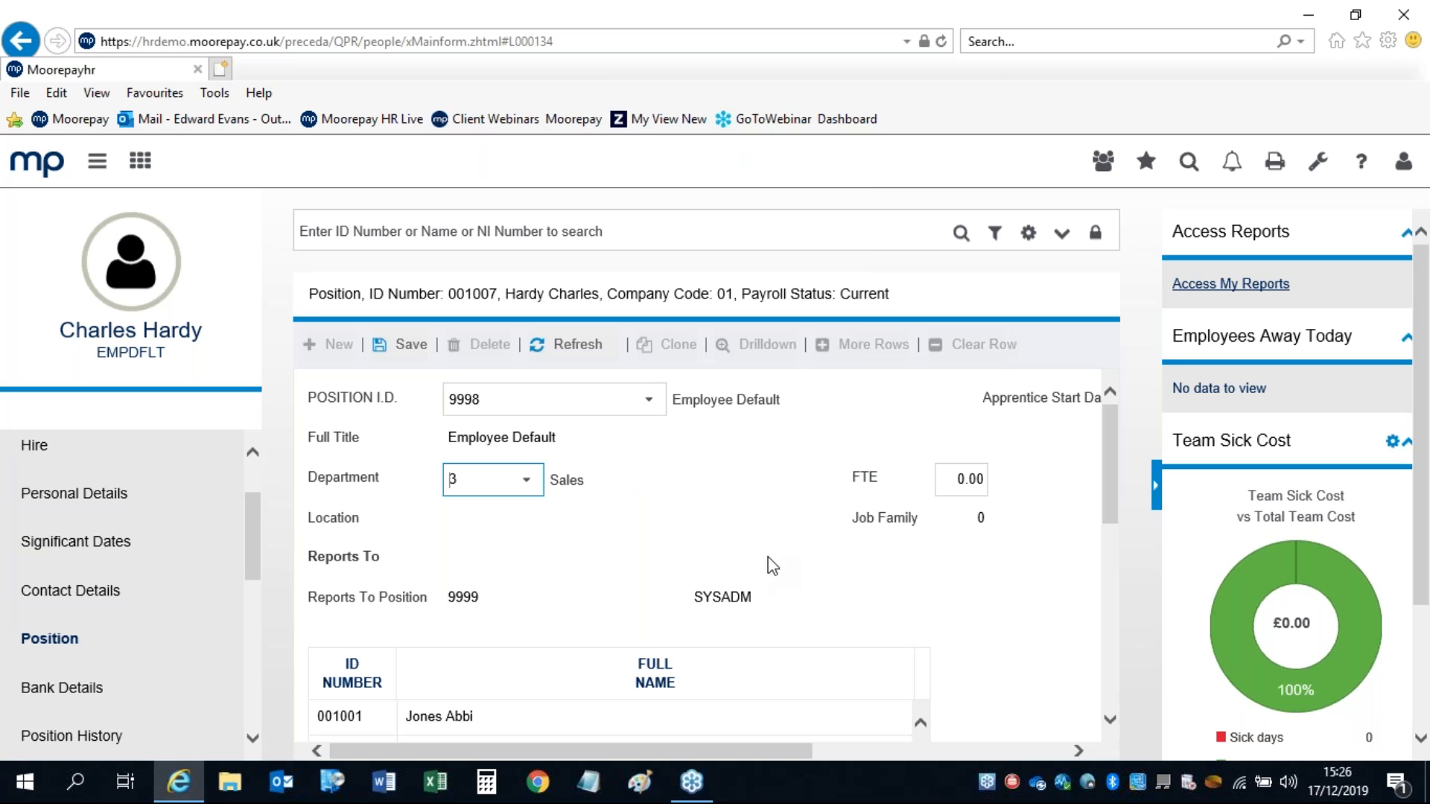
drag(255, 542, 254, 557)
click(46, 684)
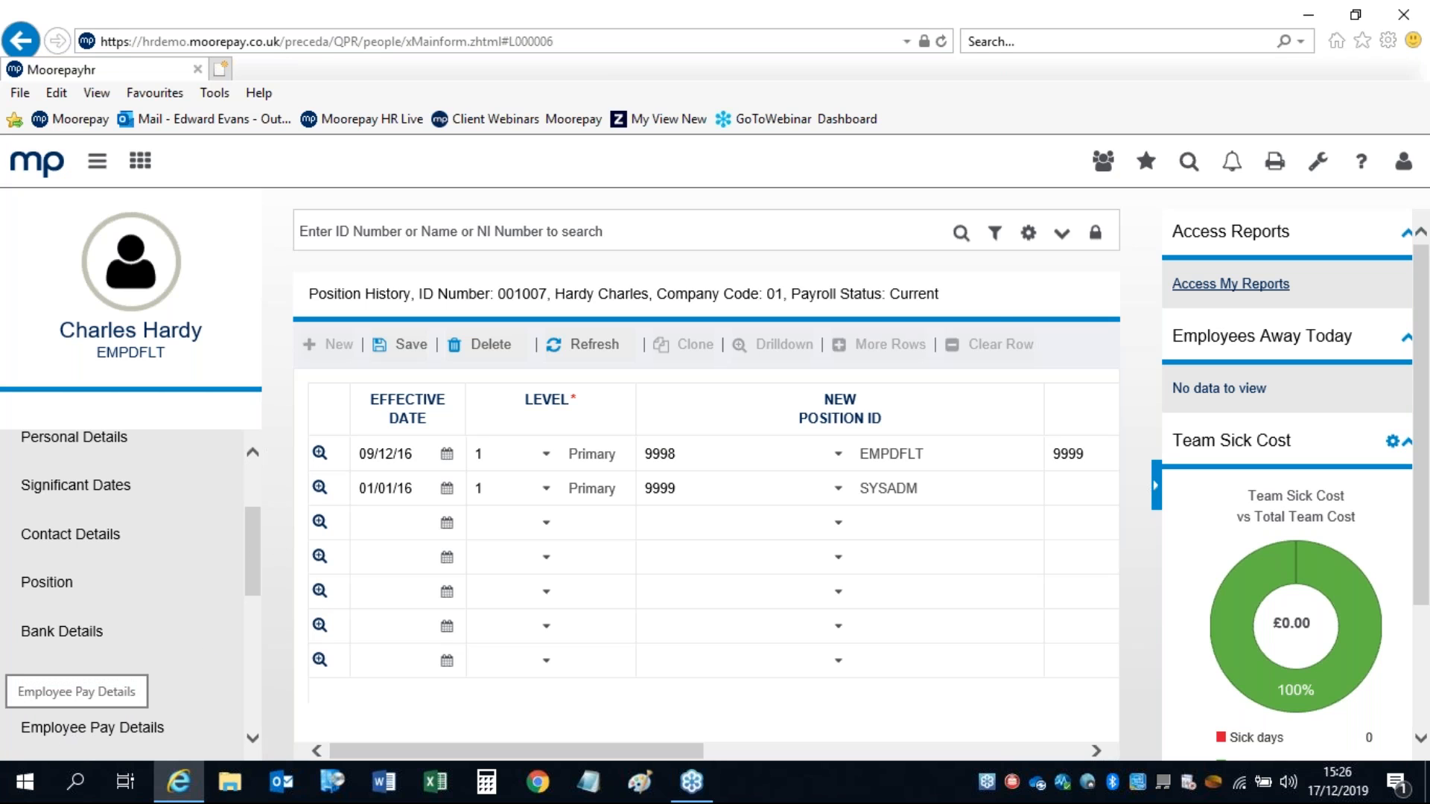
click(69, 730)
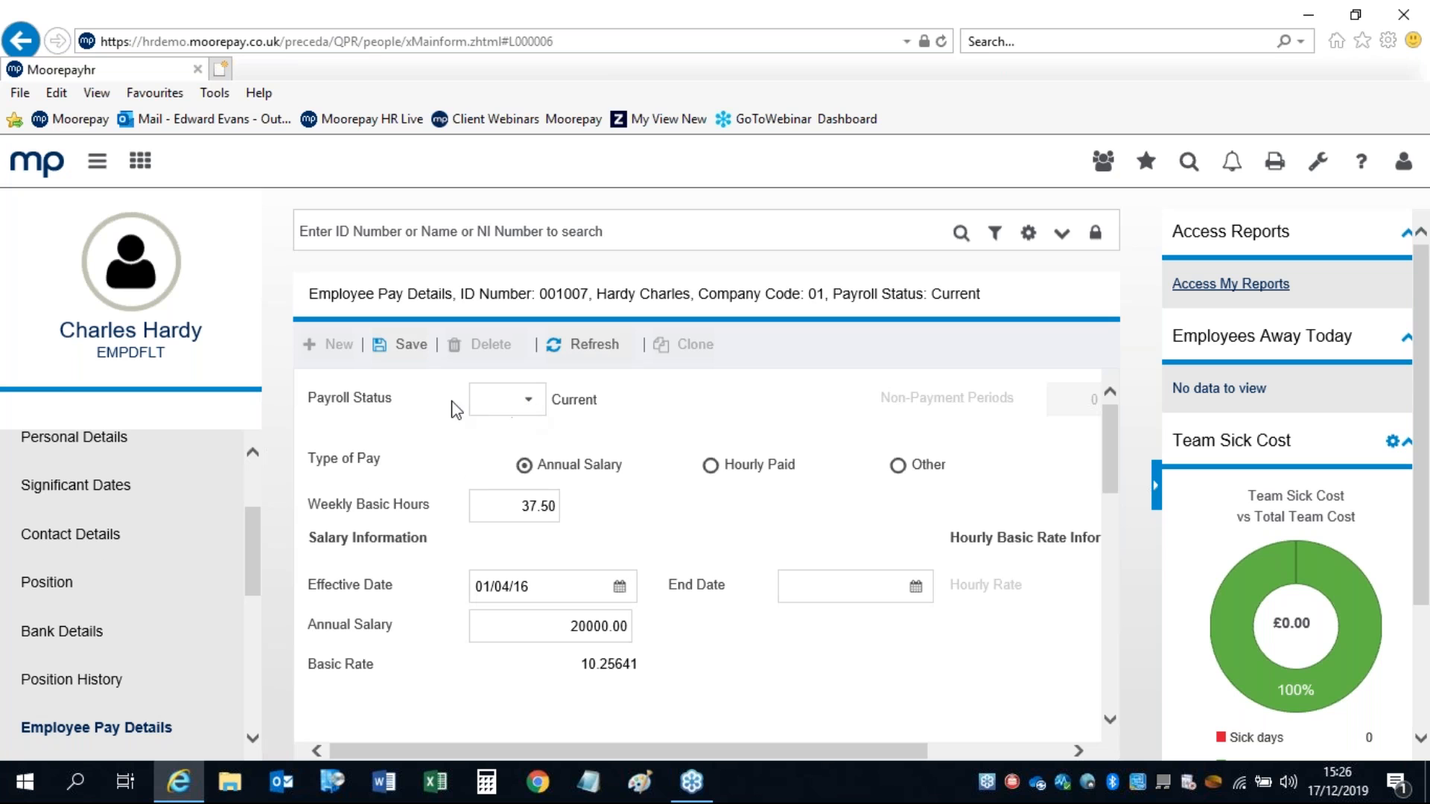
click(490, 505)
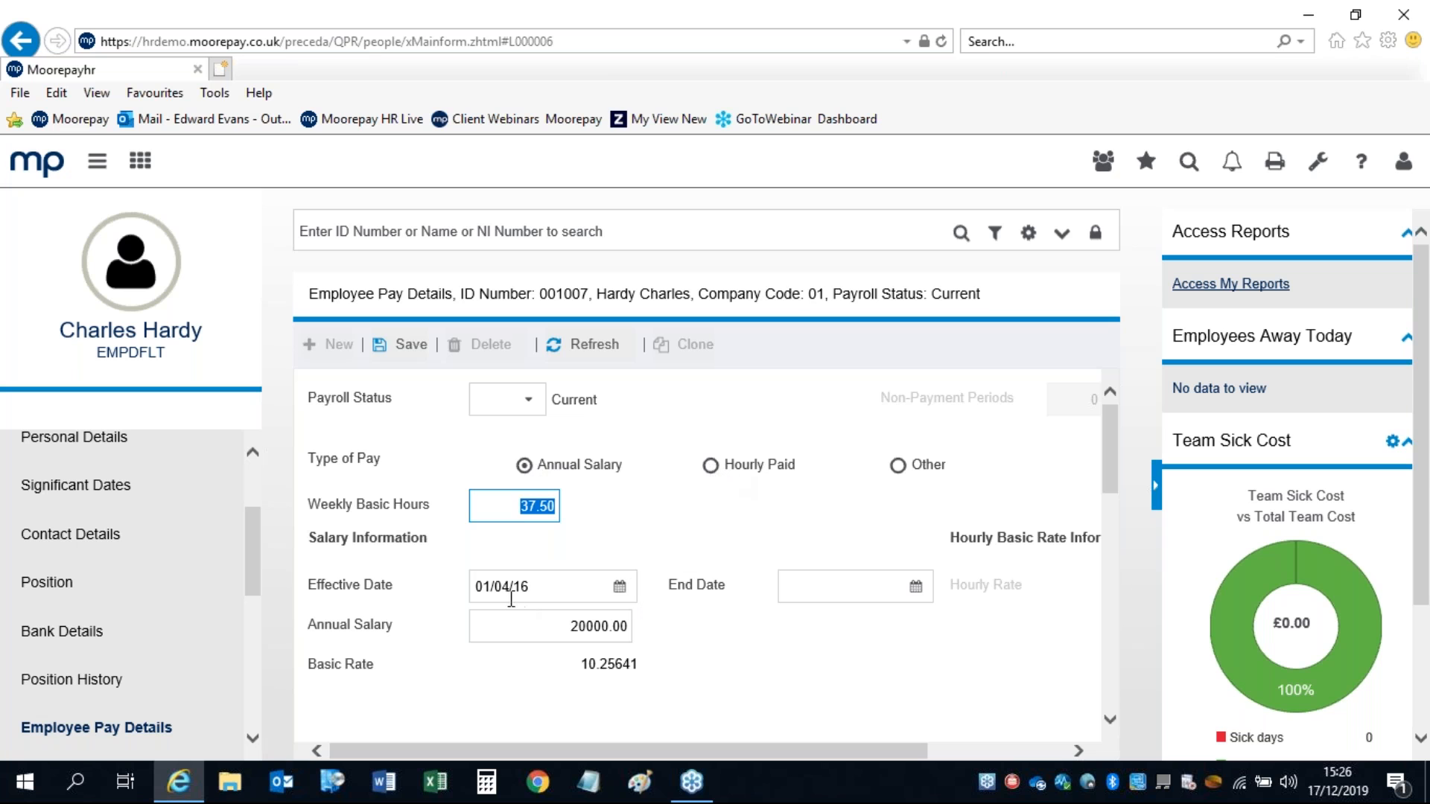
click(550, 585)
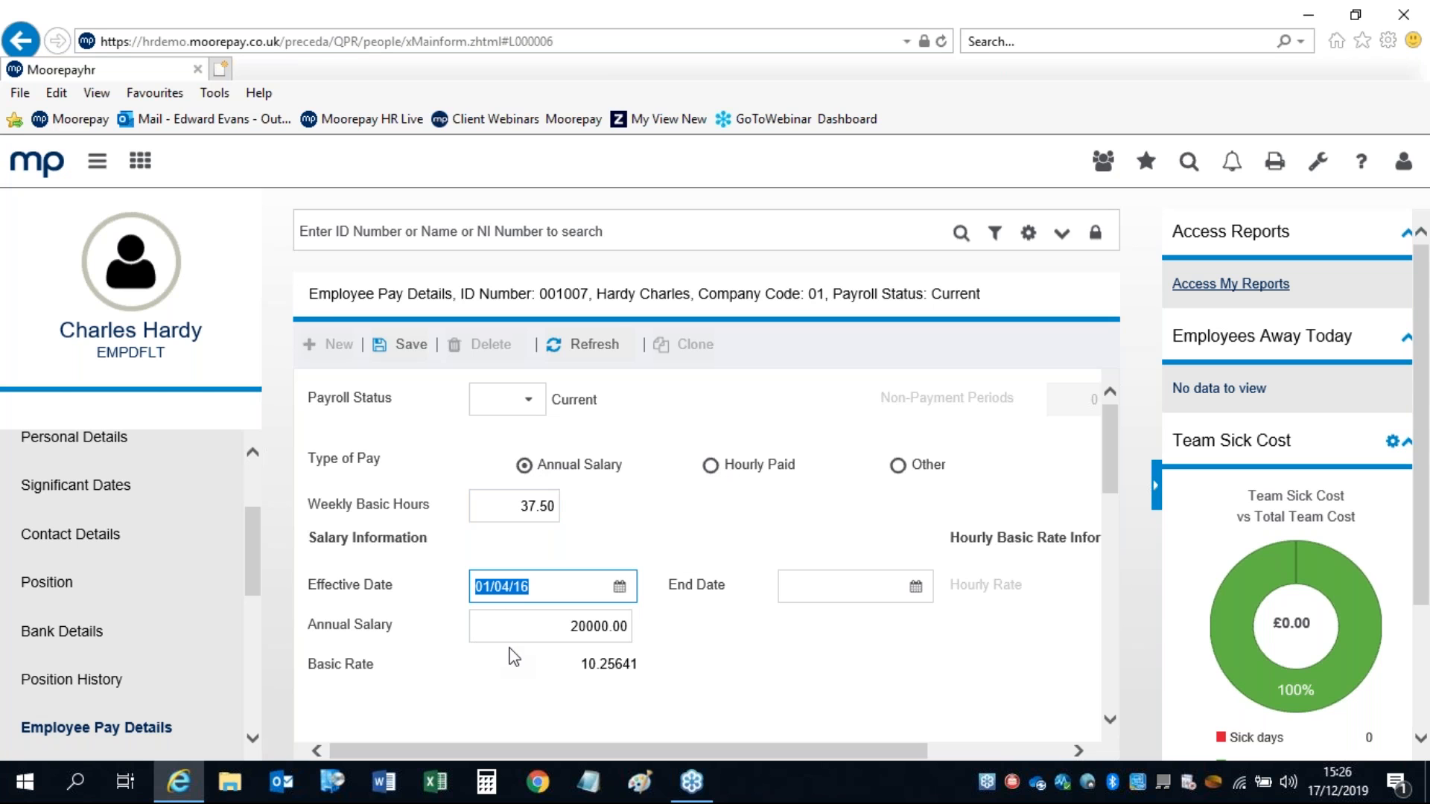
click(554, 624)
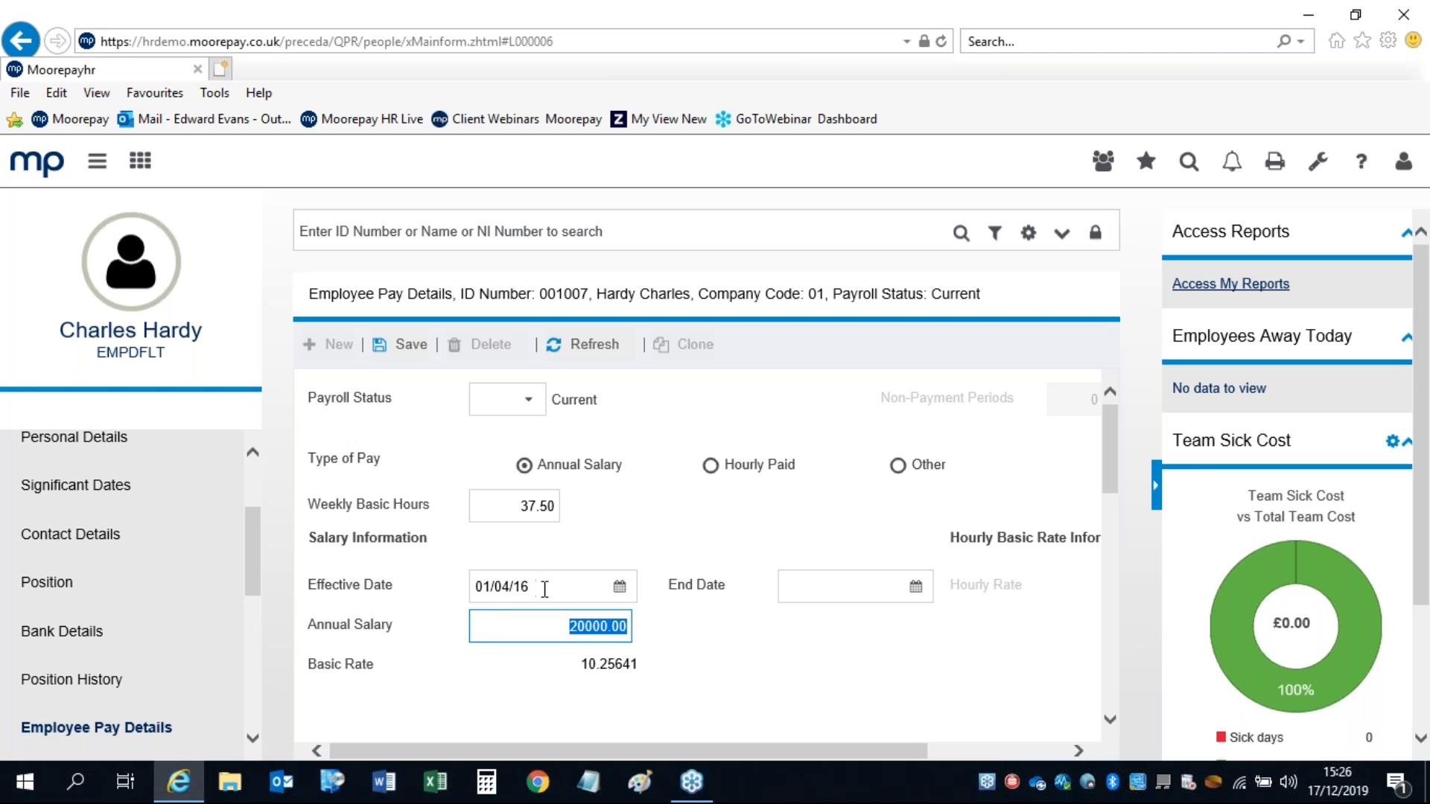
drag(1117, 459, 1117, 569)
click(1153, 485)
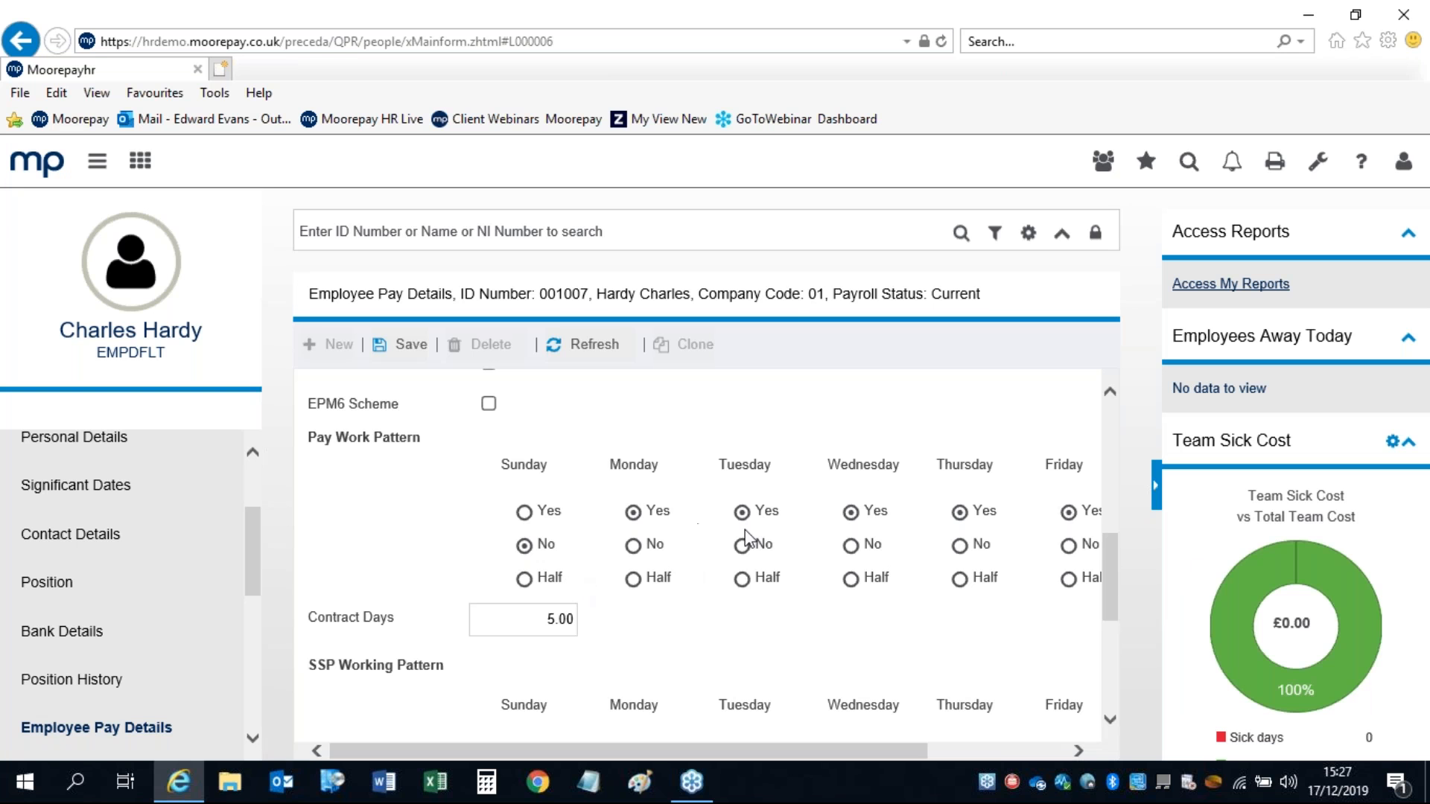
scroll(1105, 522, up, 8)
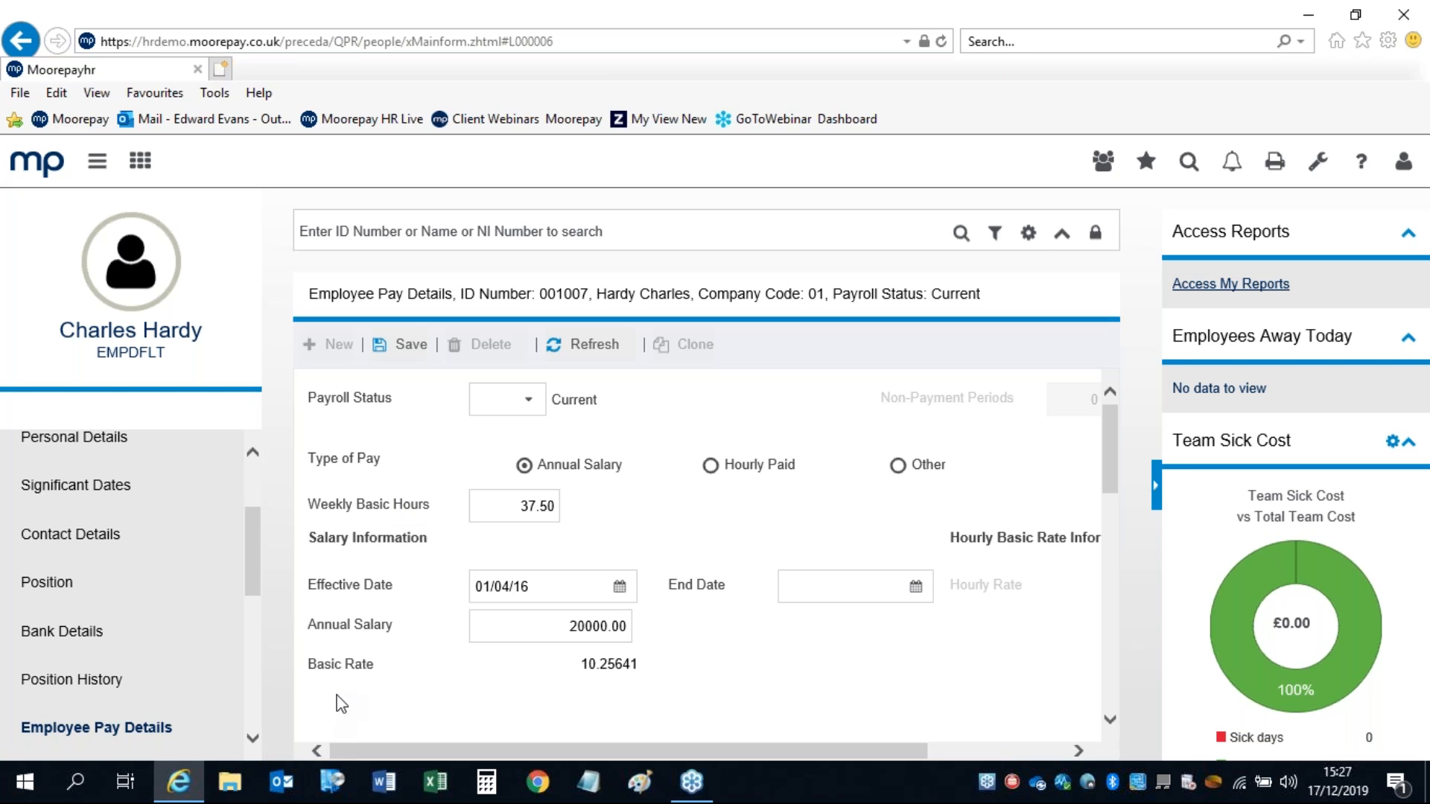
drag(257, 544, 279, 619)
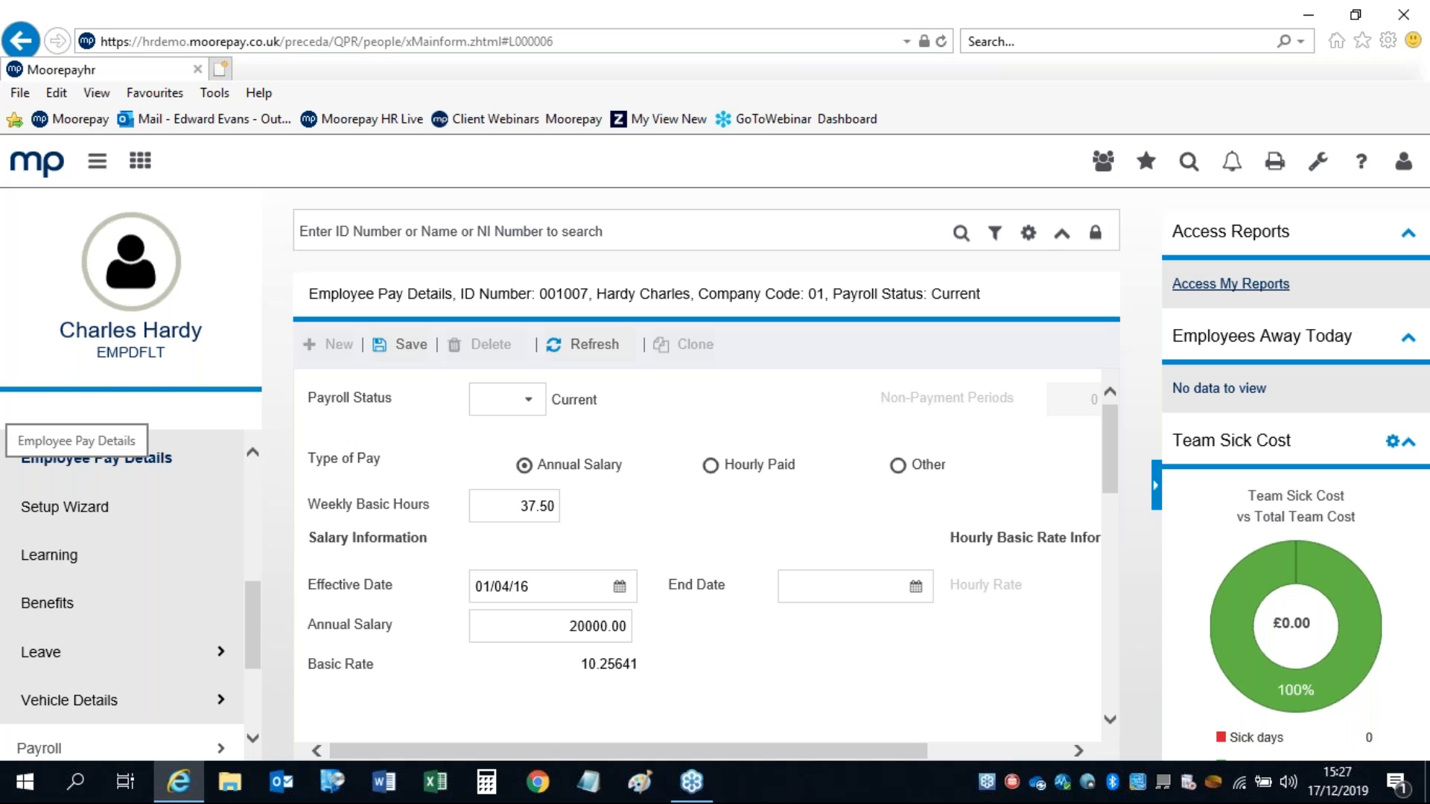
drag(257, 627, 257, 624)
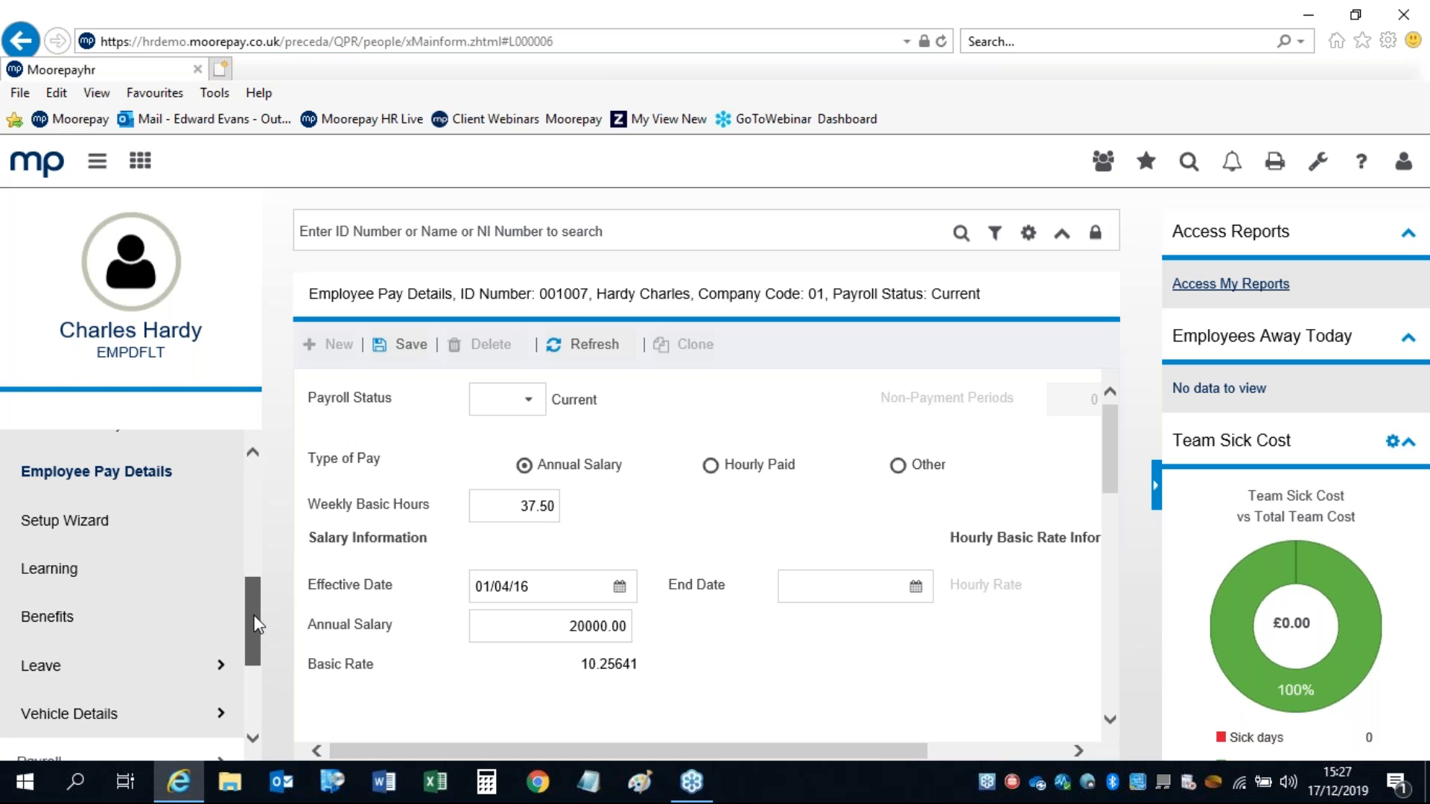
drag(257, 624, 257, 624)
drag(246, 582, 252, 525)
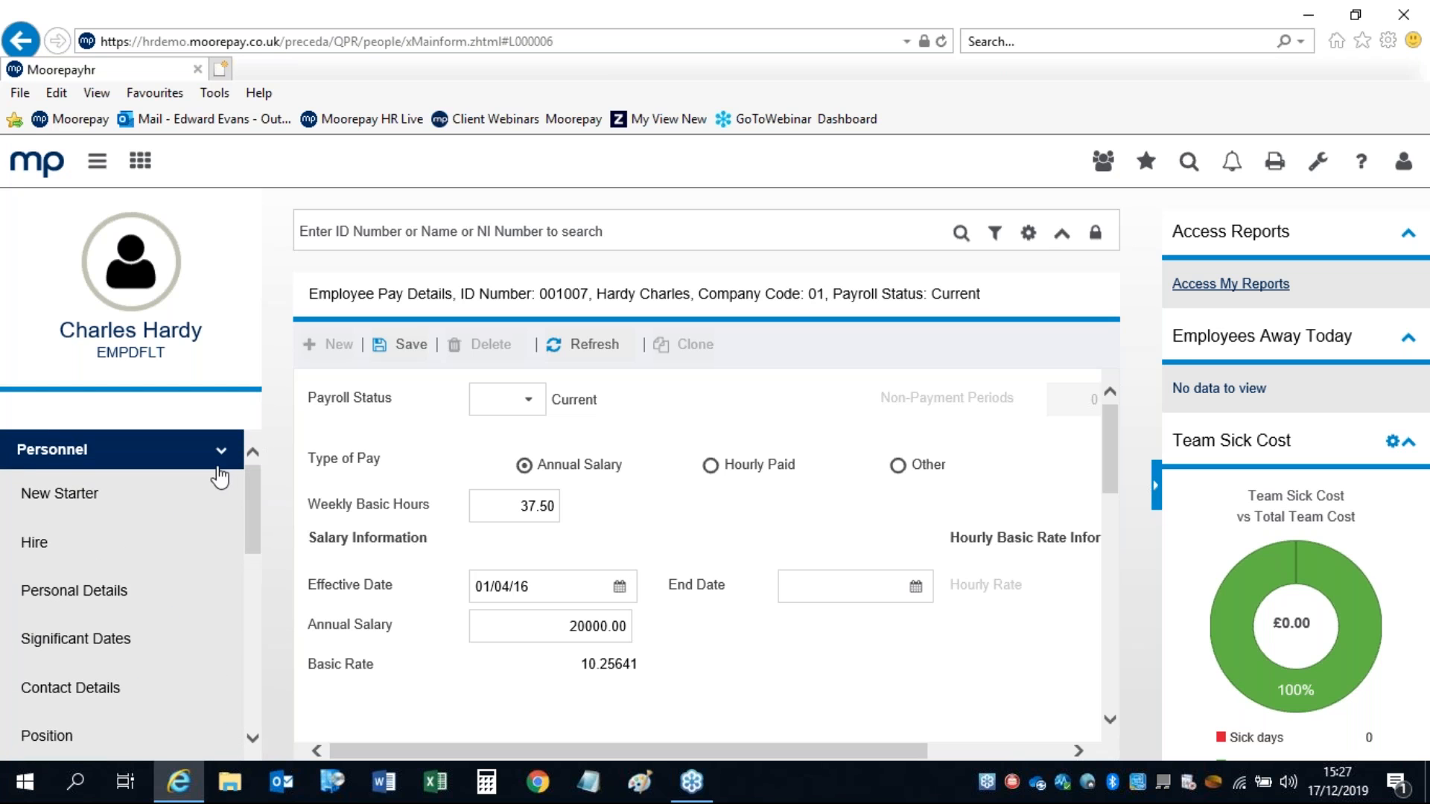
Step: Collapse Personnel and expand the Administration > Payroll settings in the navigation
click(219, 460)
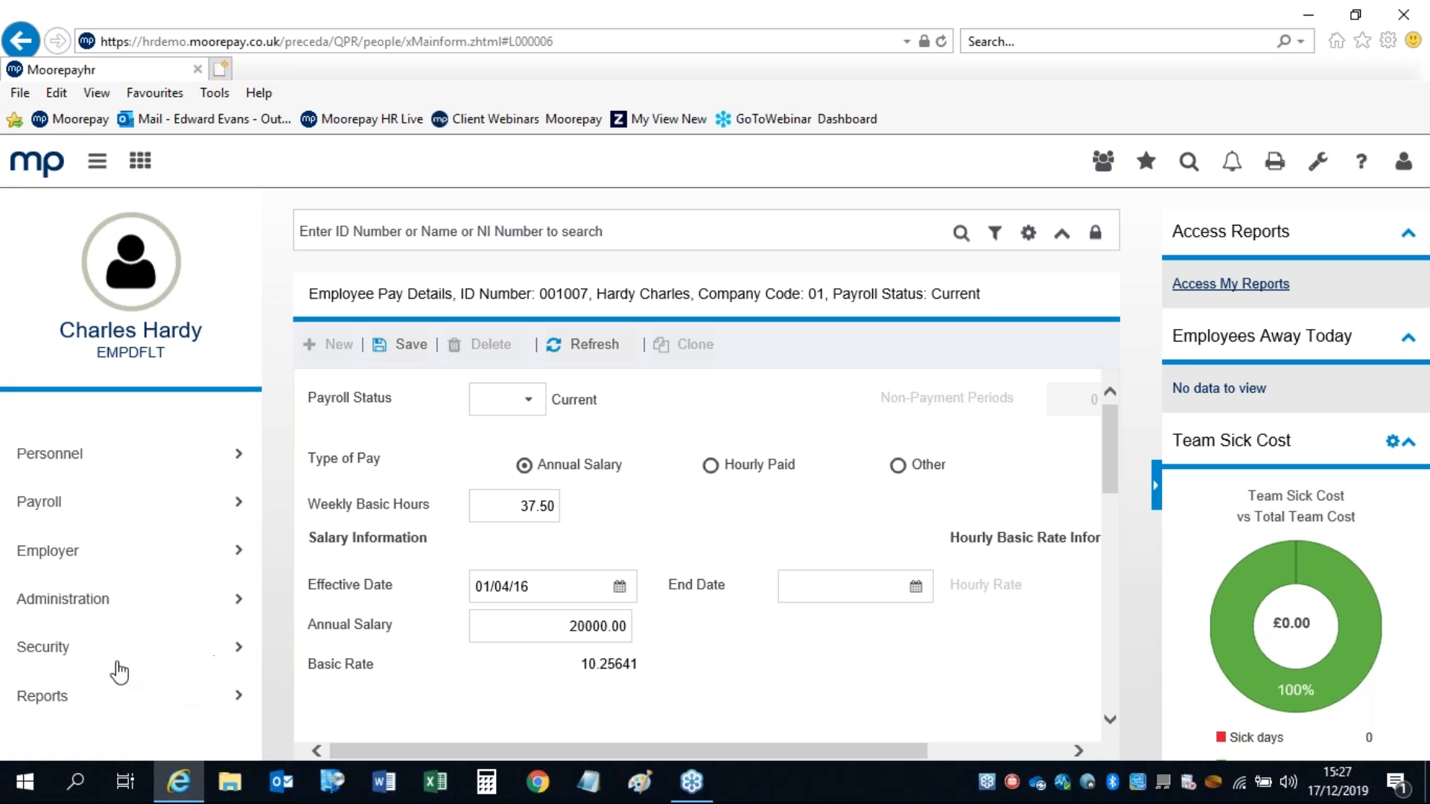
click(69, 600)
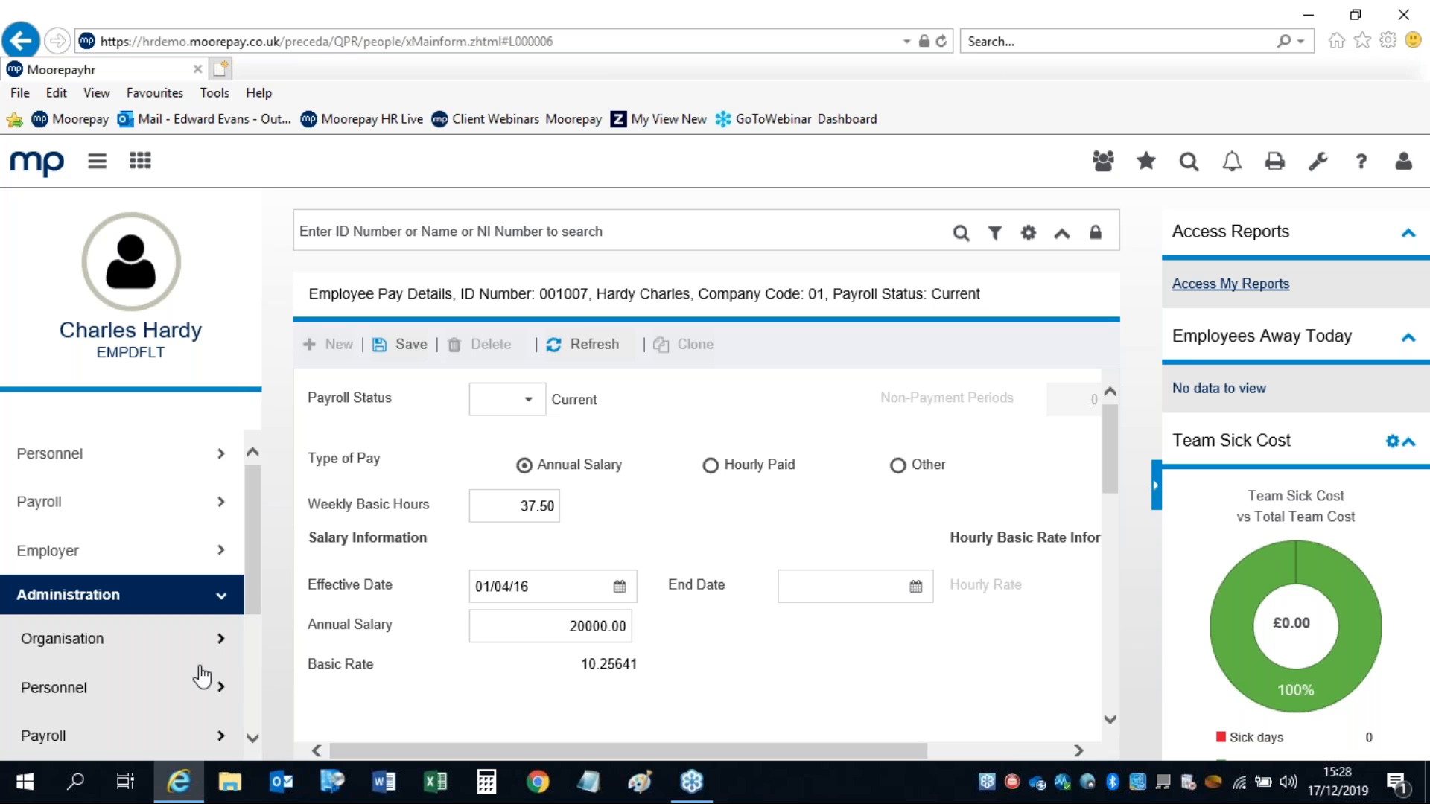
drag(249, 524, 247, 596)
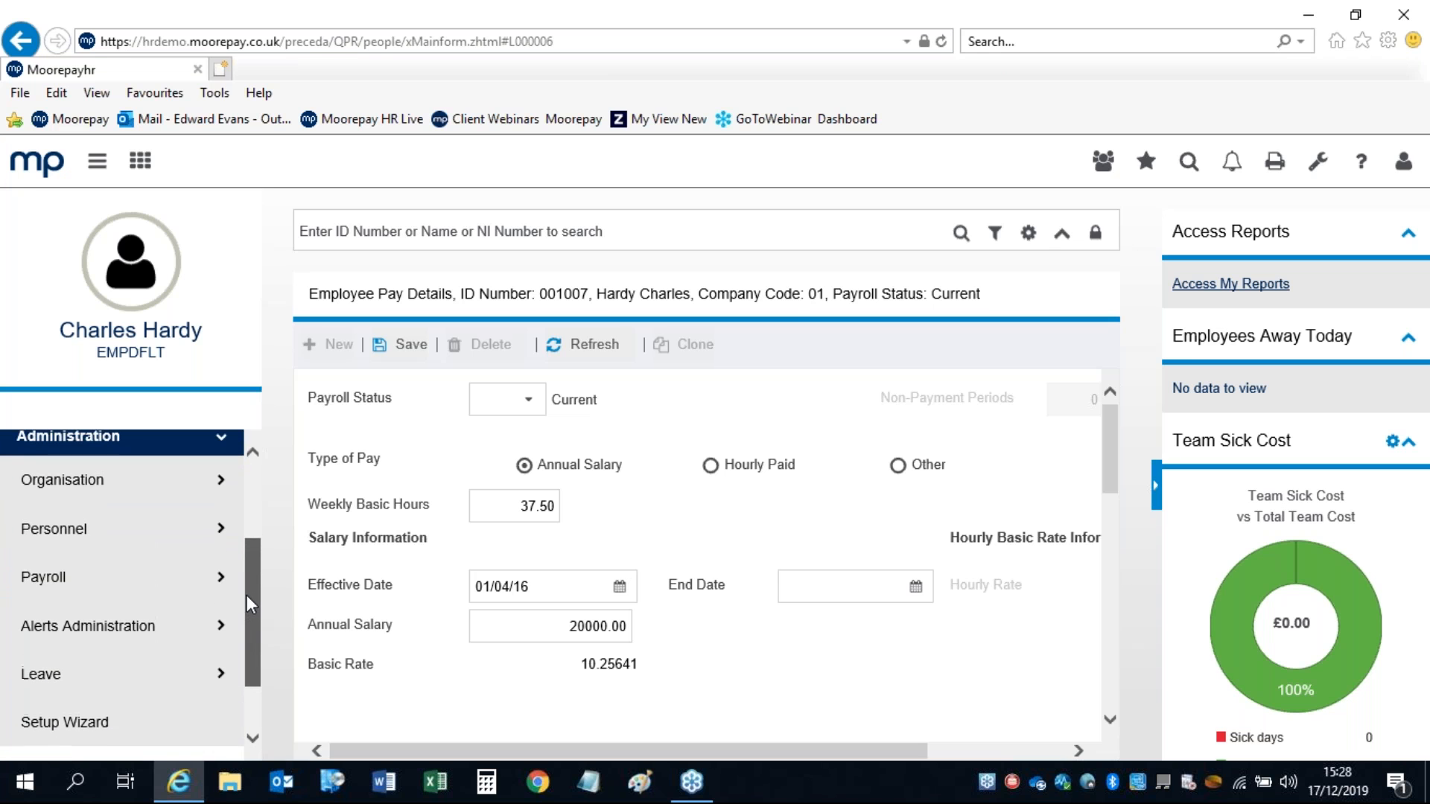
click(217, 578)
drag(258, 526, 250, 649)
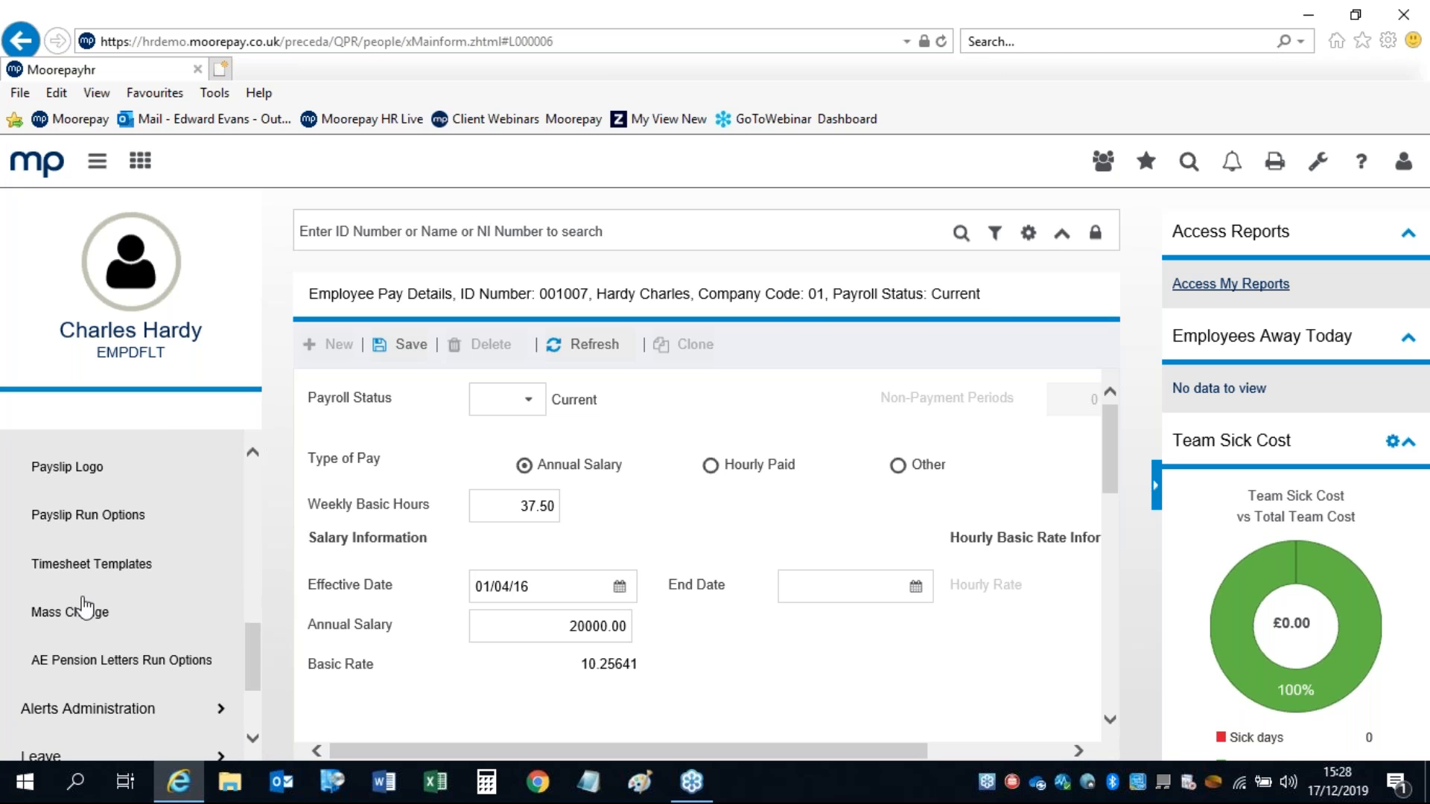
Step: Open Mass Change, answer the save prompt, tick pay code 2 SALARY and advance
click(47, 613)
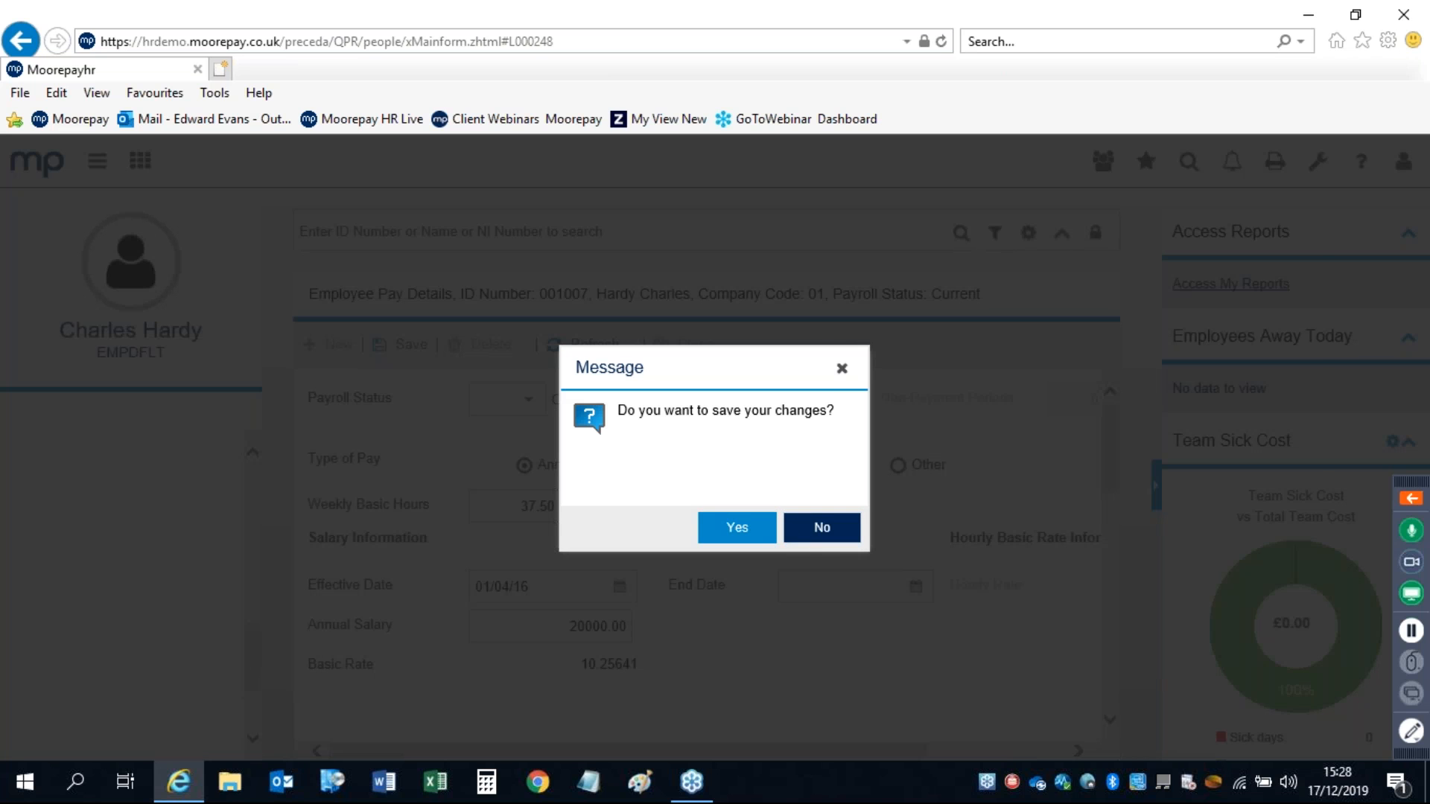
click(822, 528)
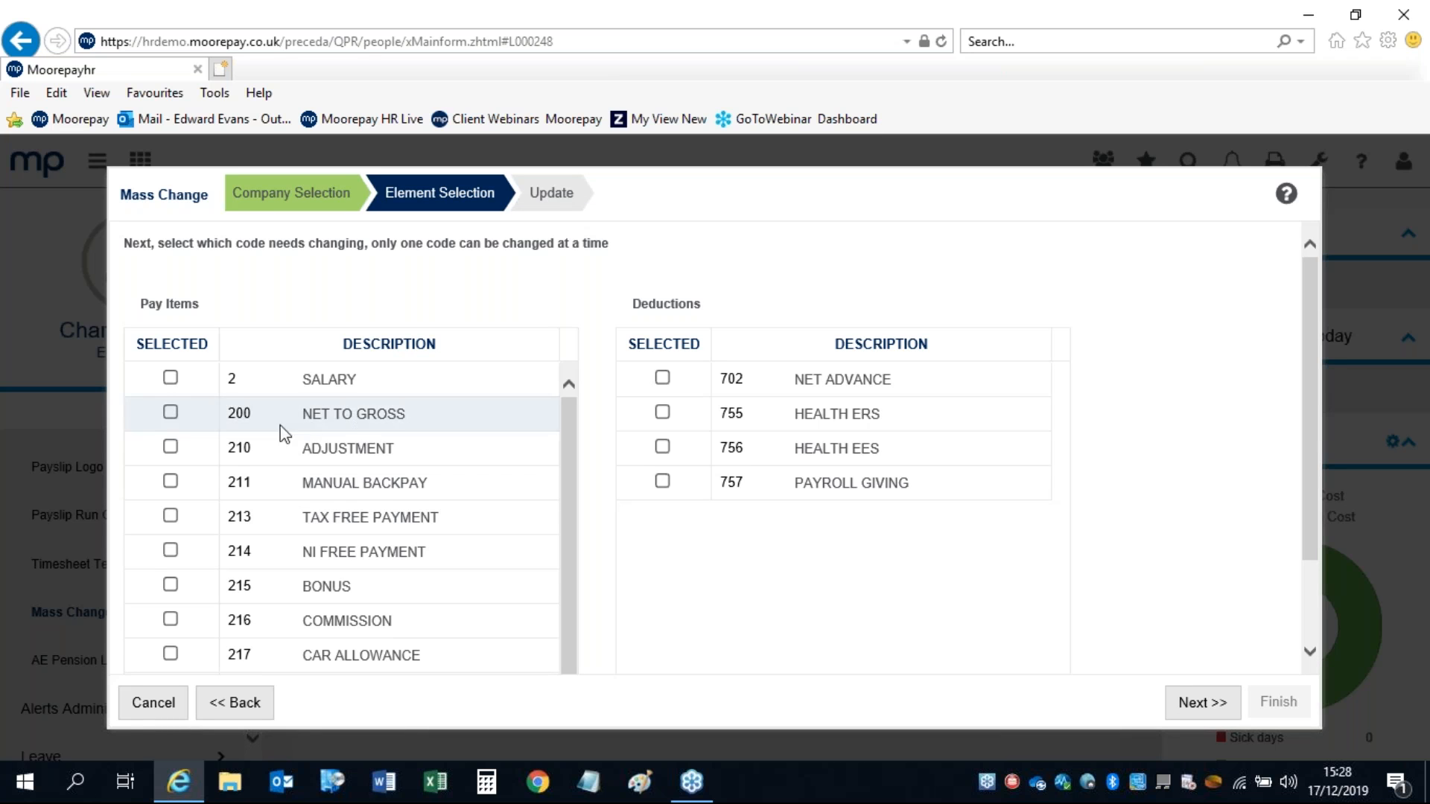
click(168, 378)
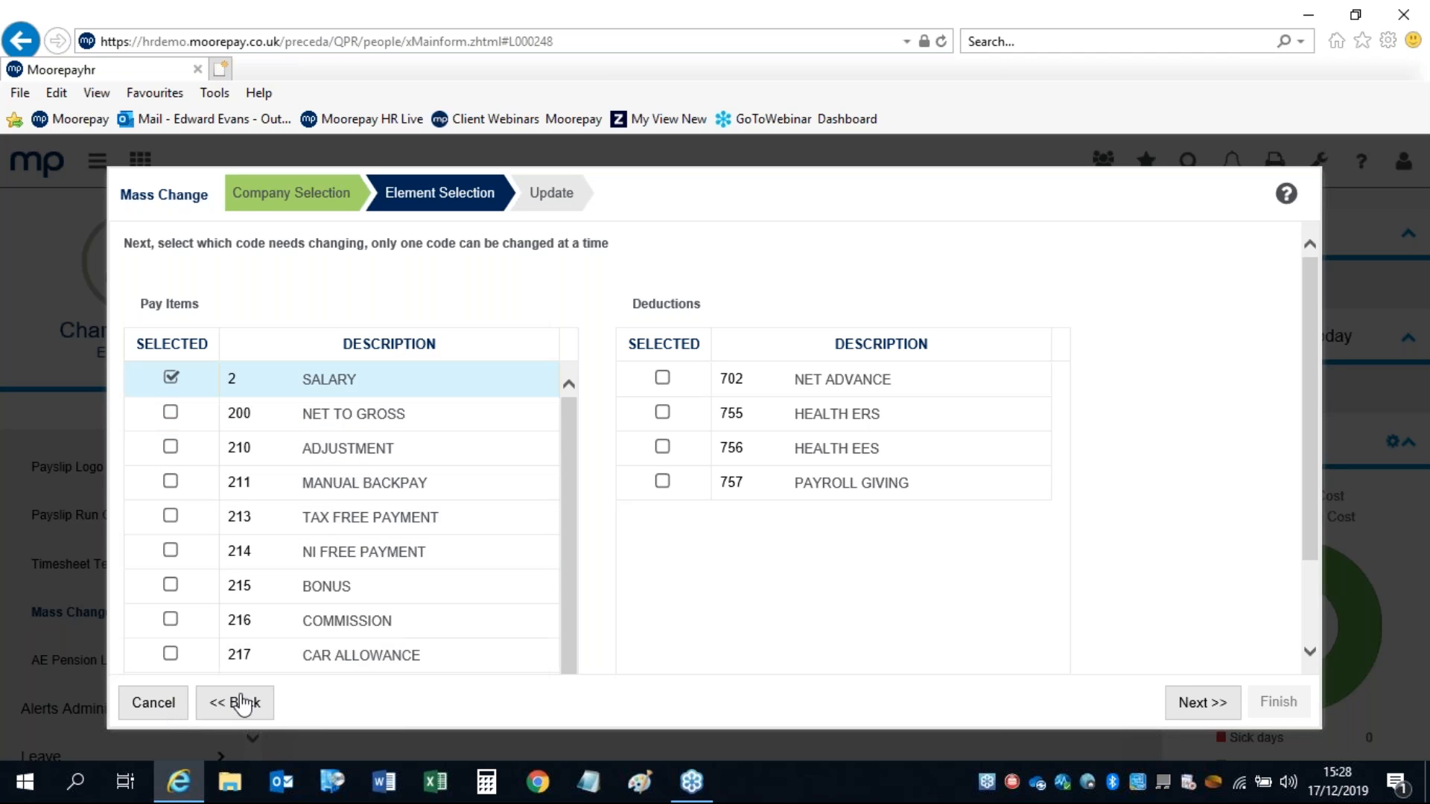
click(1189, 704)
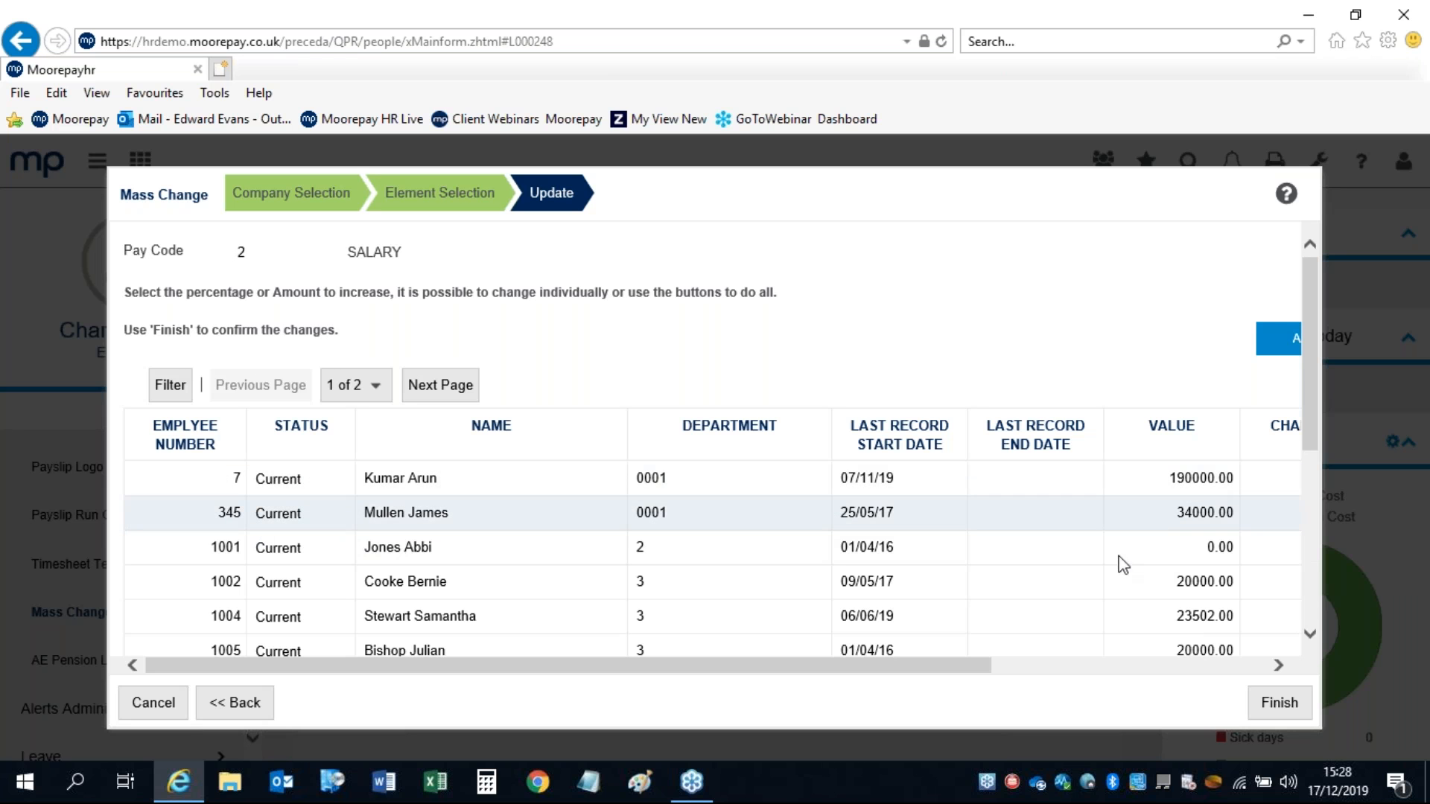
Step: Enter a 2% CHANGE % for the first employee, then reset it to 0
drag(951, 664, 1232, 682)
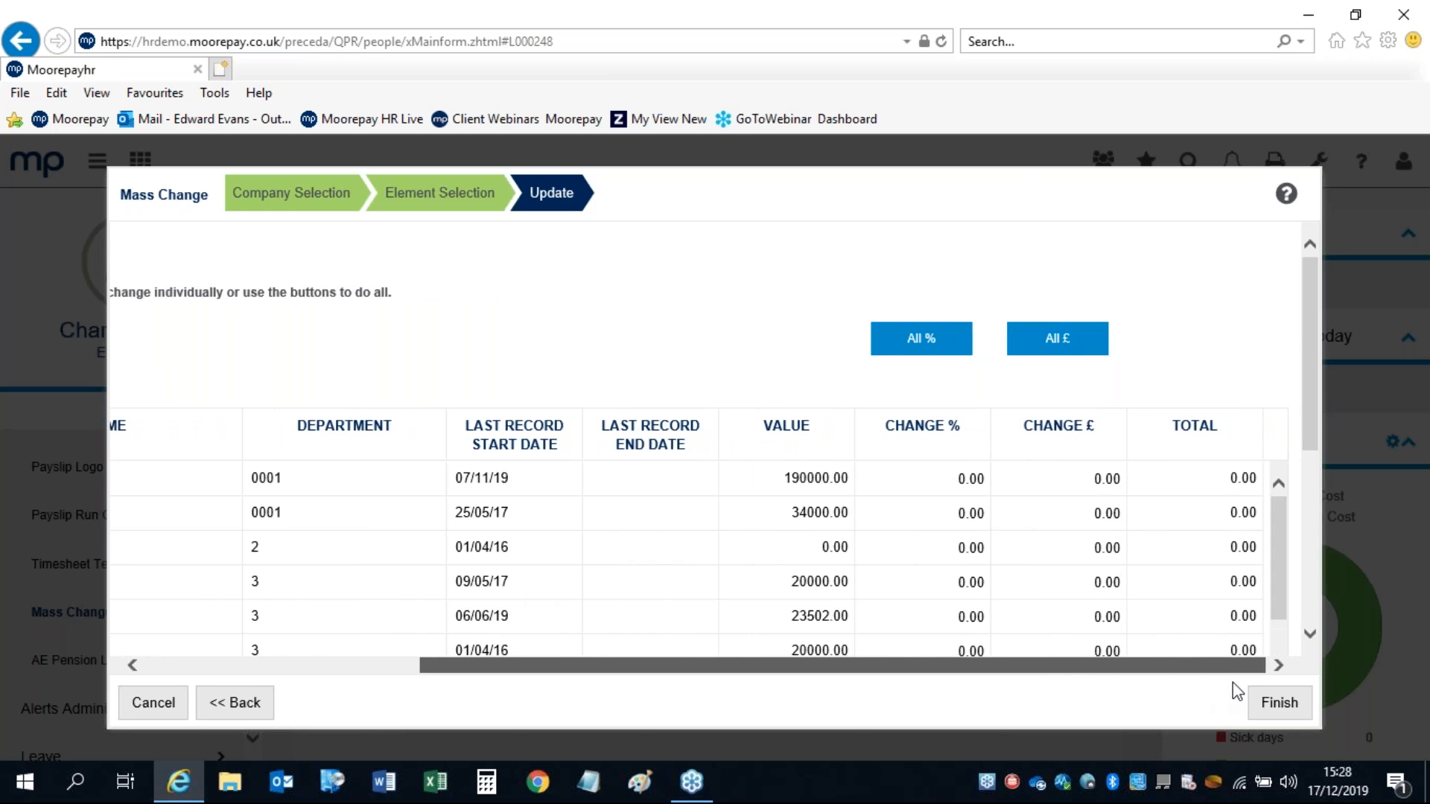
click(945, 483)
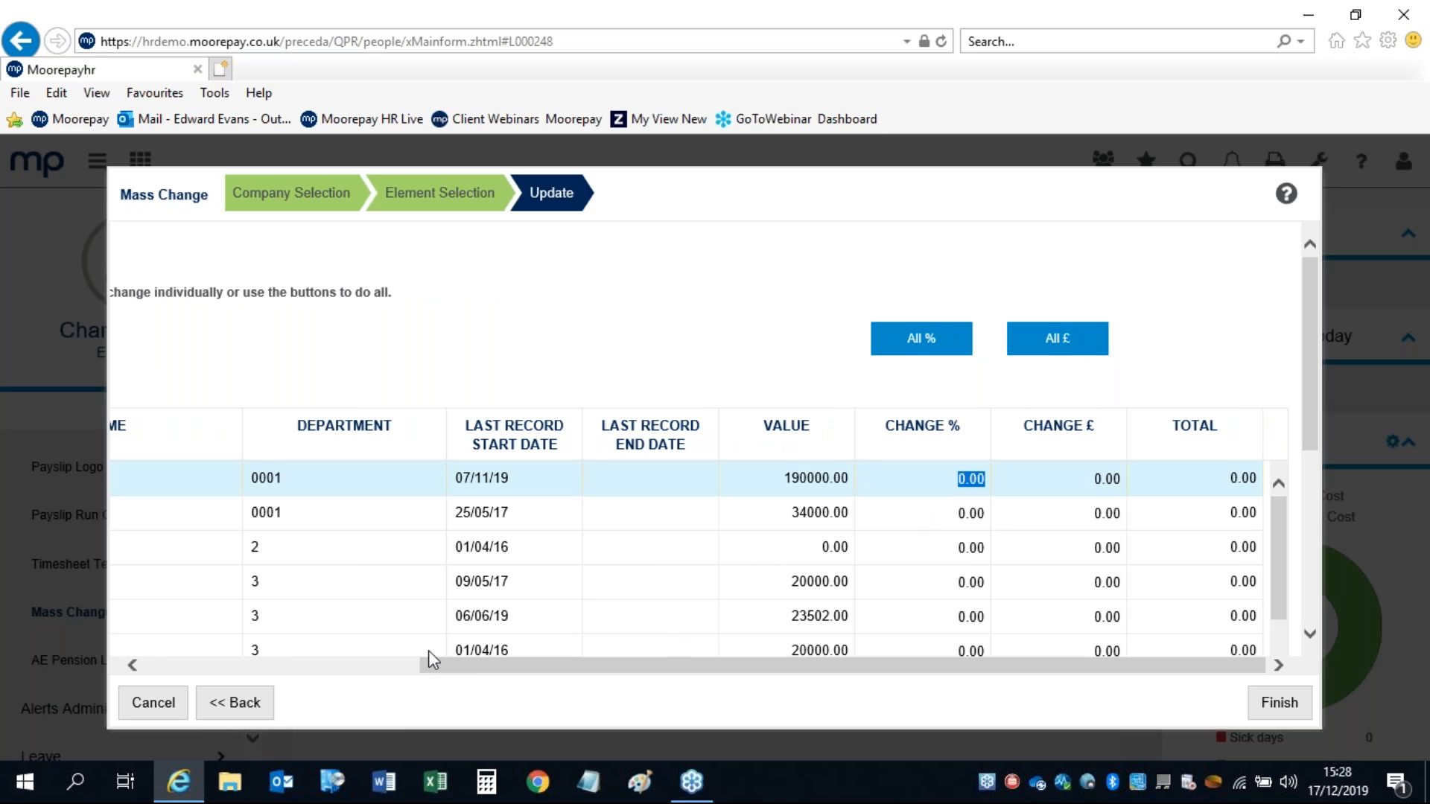
text(2)
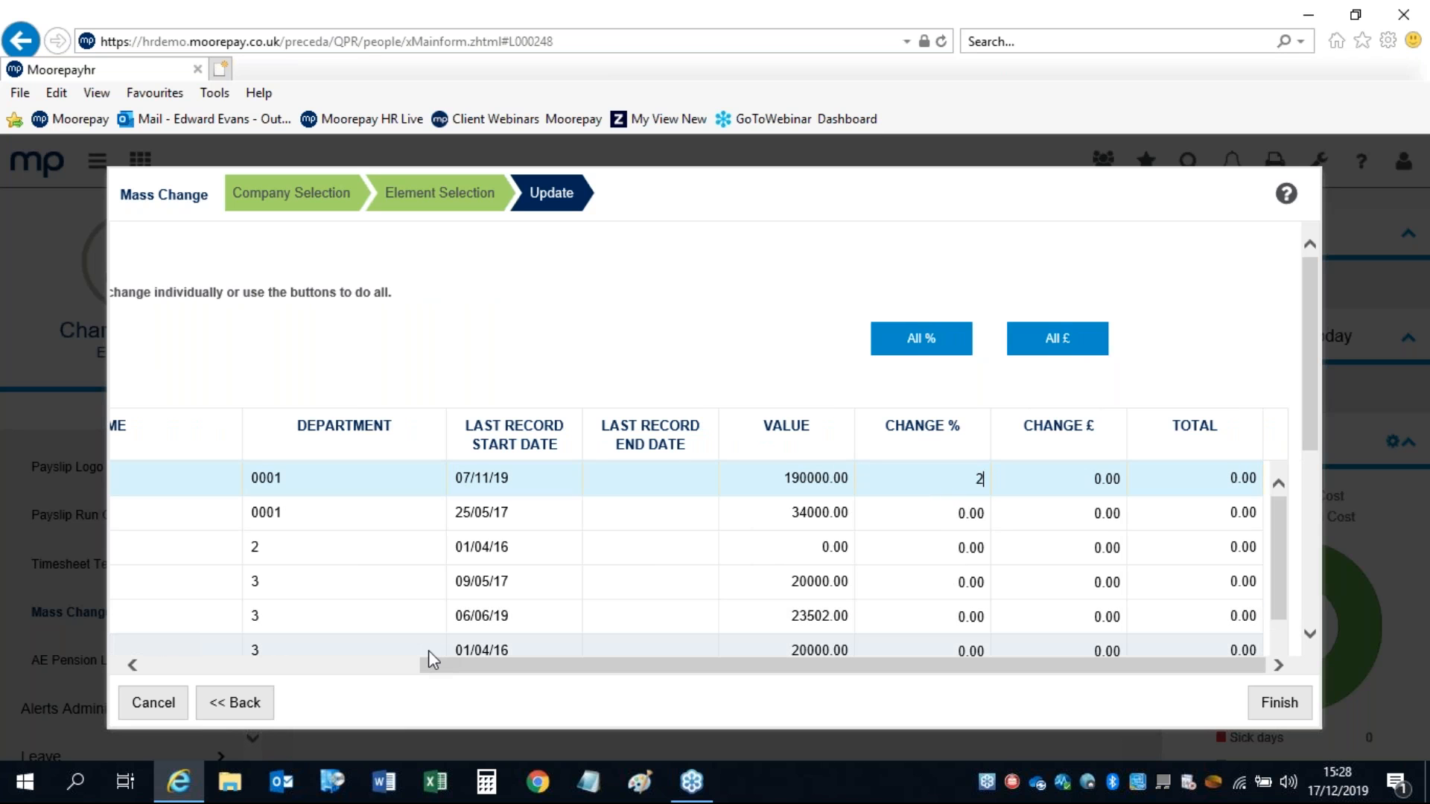
key(Tab)
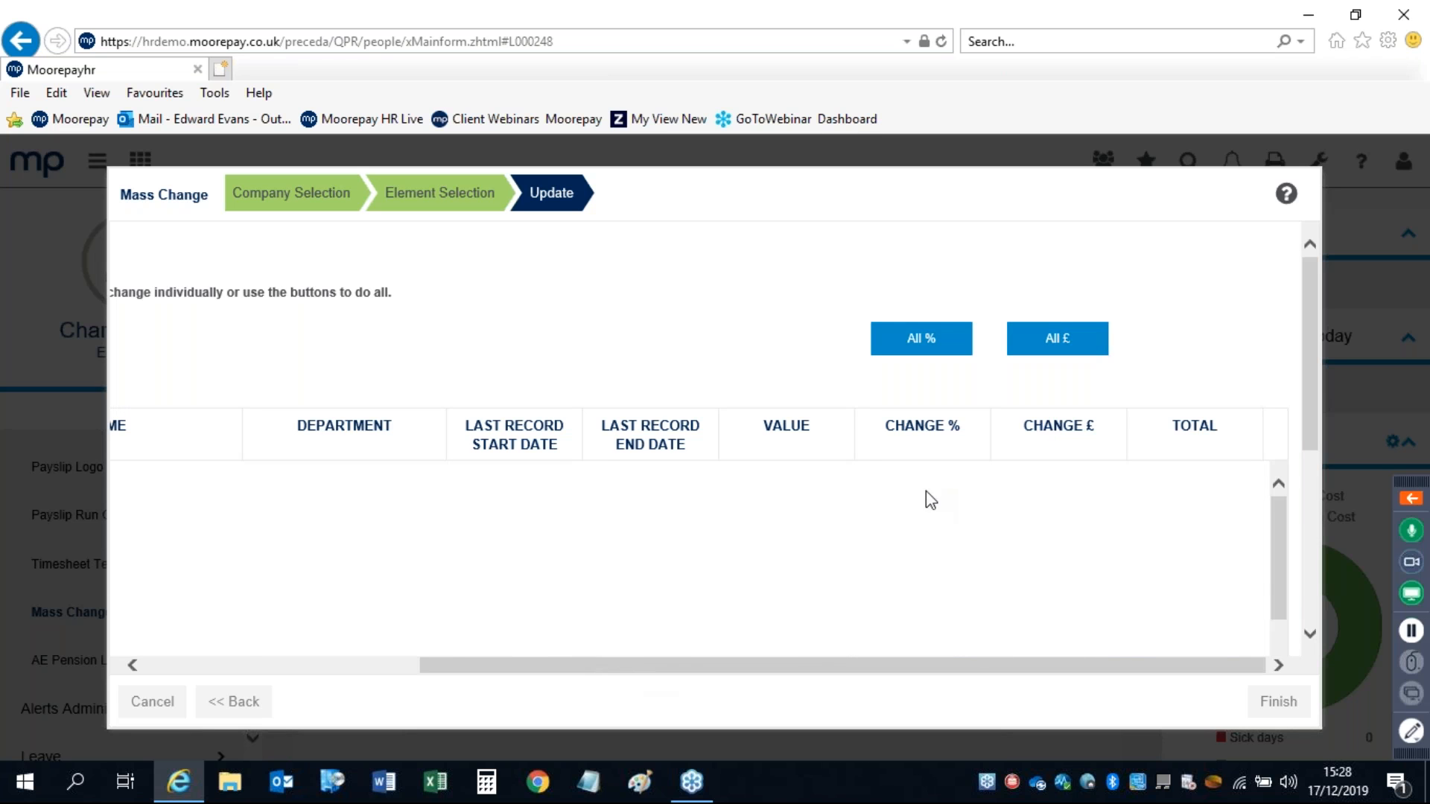
drag(957, 479, 1134, 484)
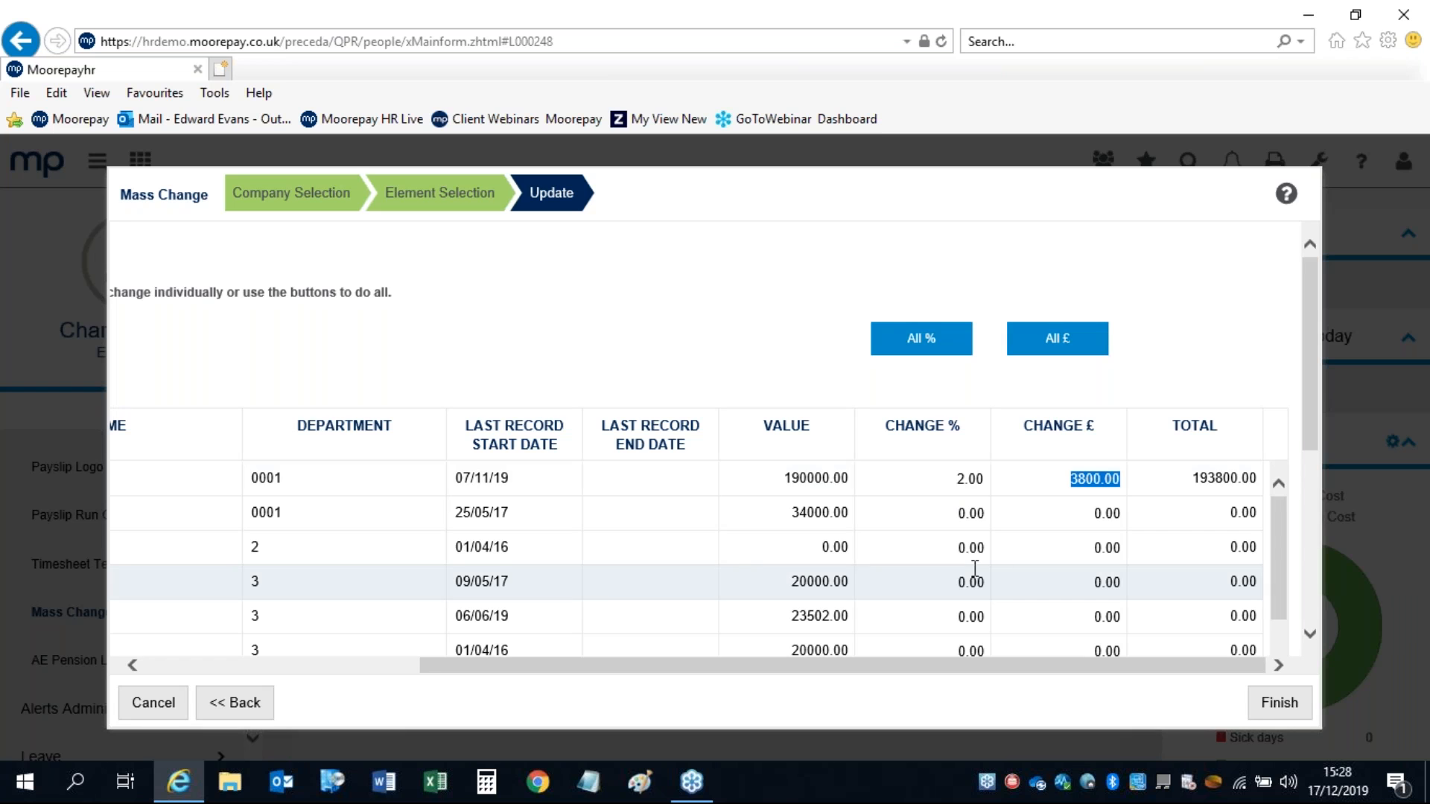
click(1204, 482)
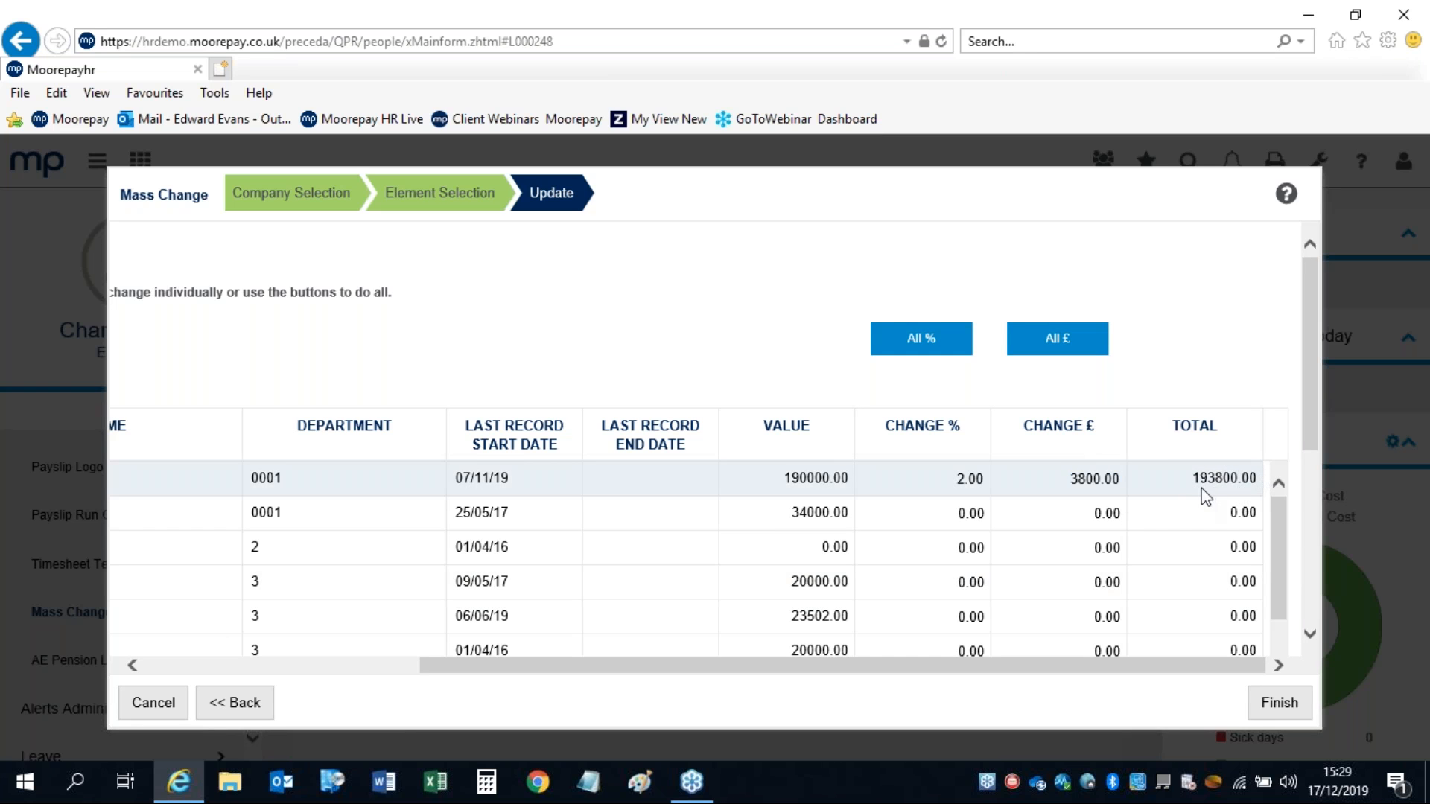
drag(987, 480, 959, 484)
text(0)
Step: Enter a £4000 CHANGE £ for the first employee, then reset it to 0
click(1035, 483)
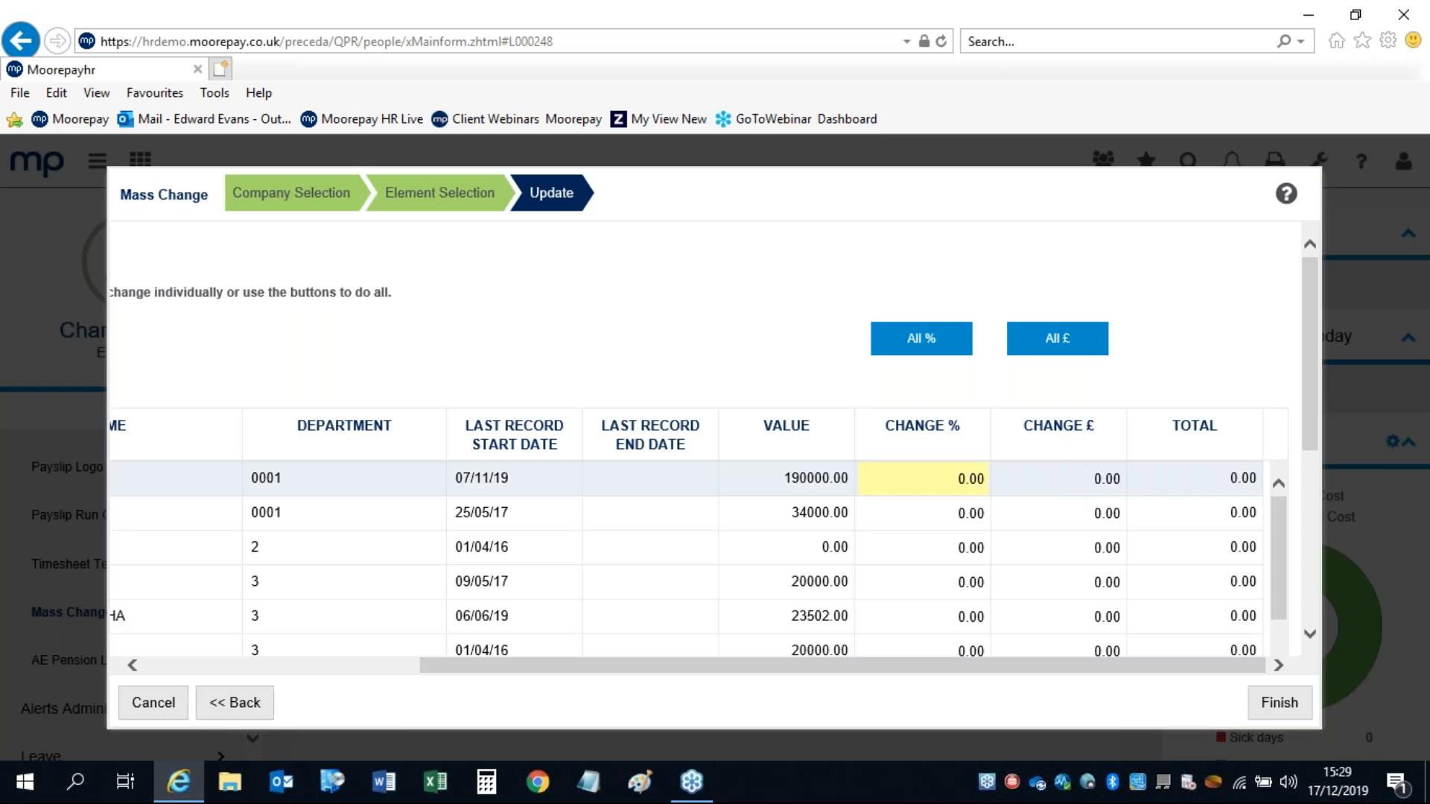
text(4000)
key(Tab)
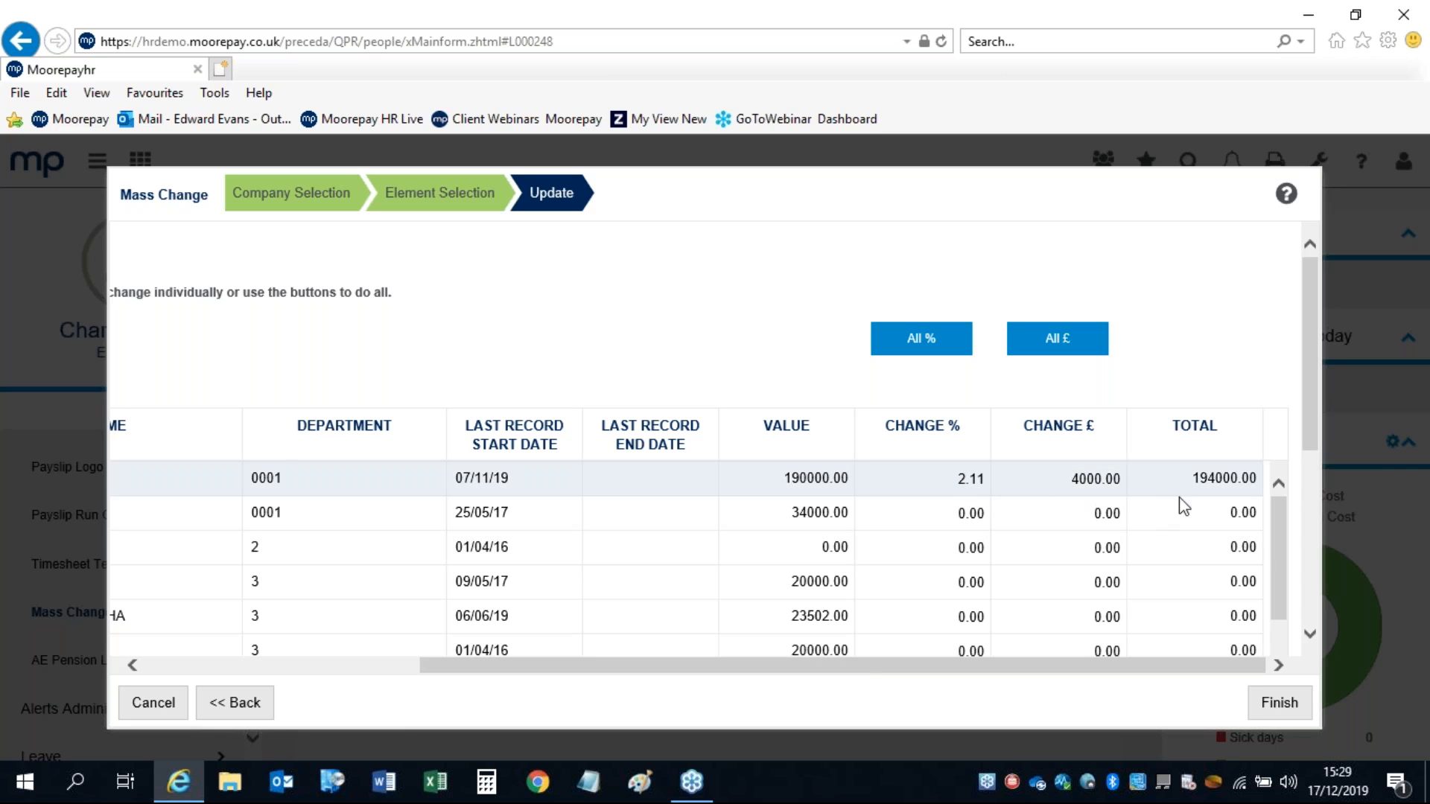
drag(1065, 478, 1122, 480)
text(0)
click(1028, 514)
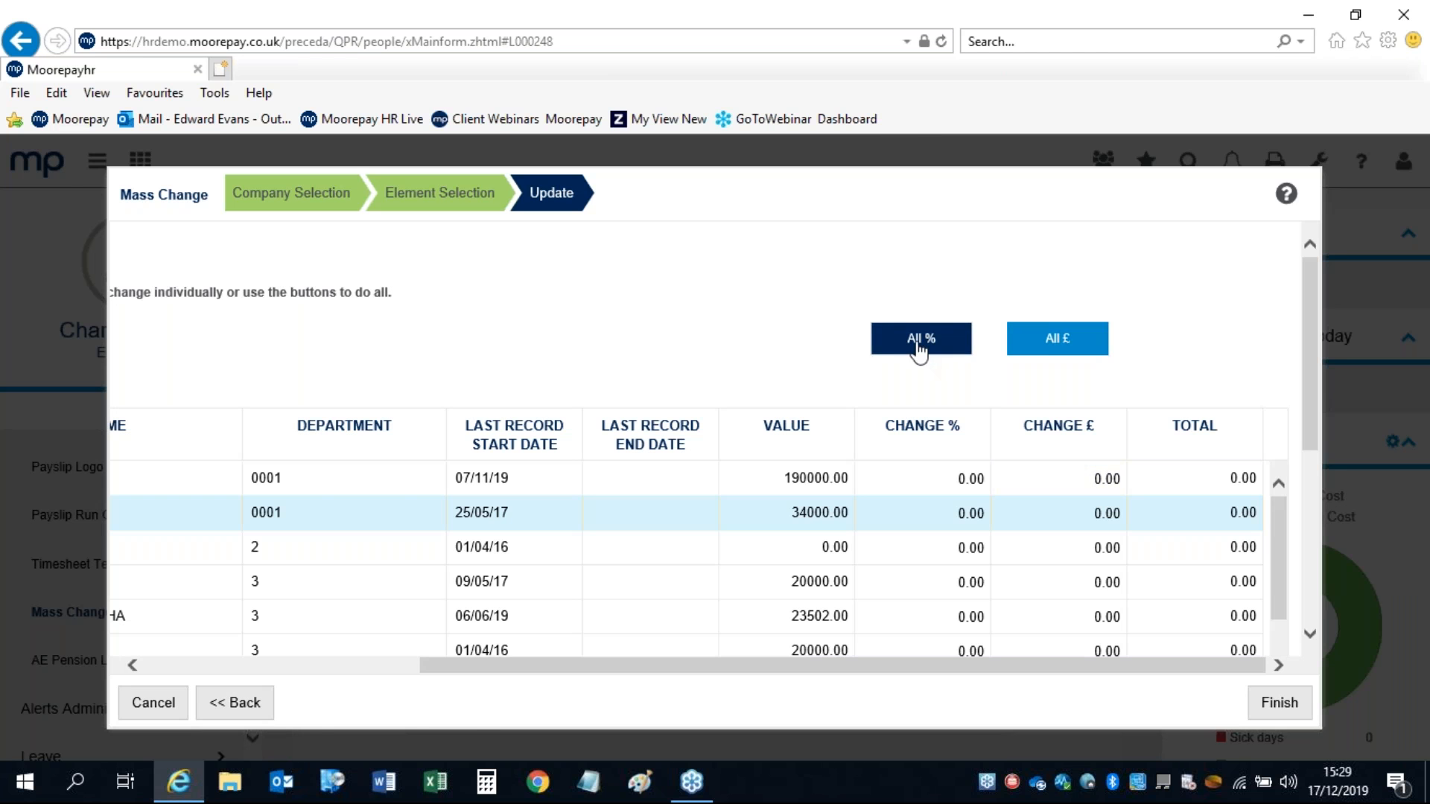
click(920, 344)
click(697, 469)
text(2)
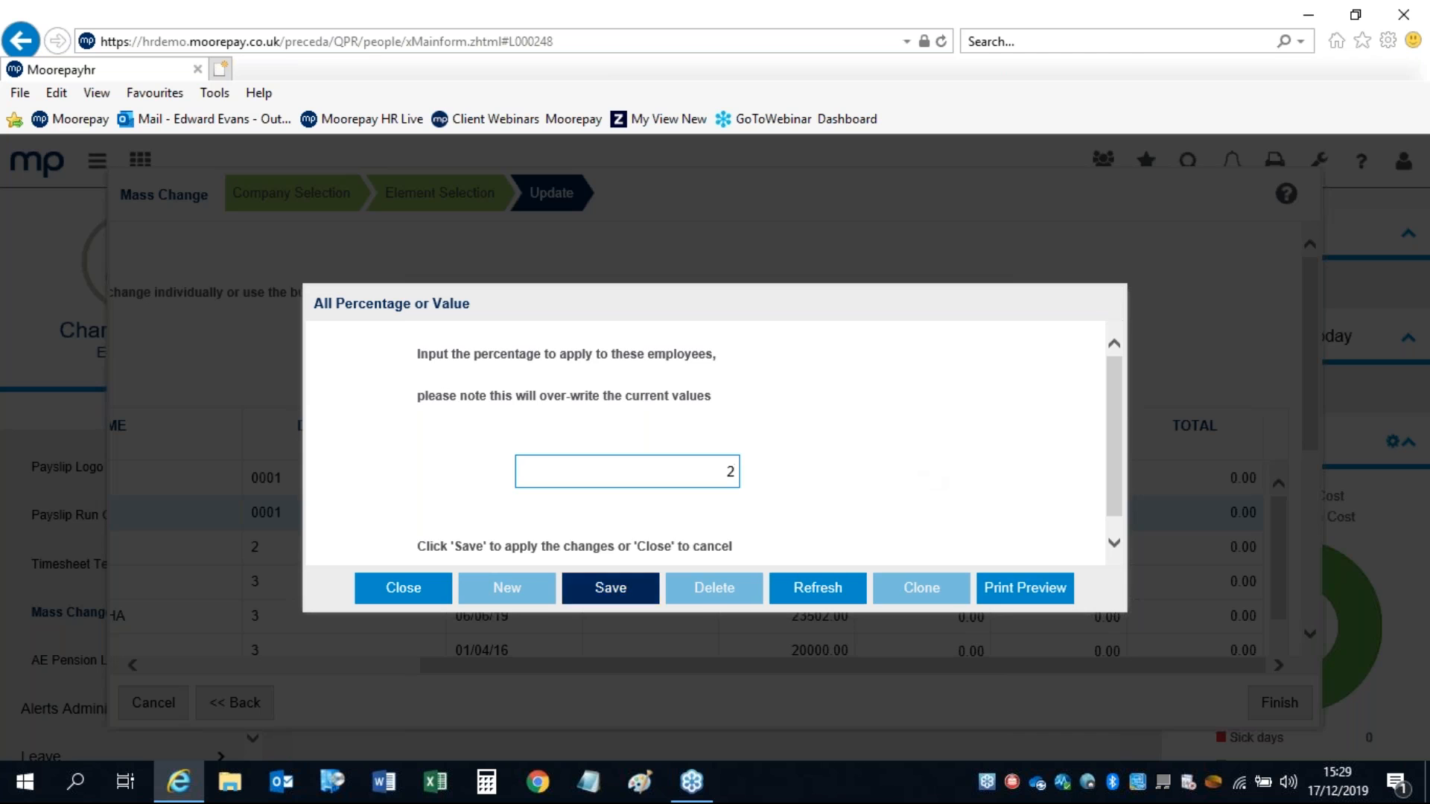
click(592, 597)
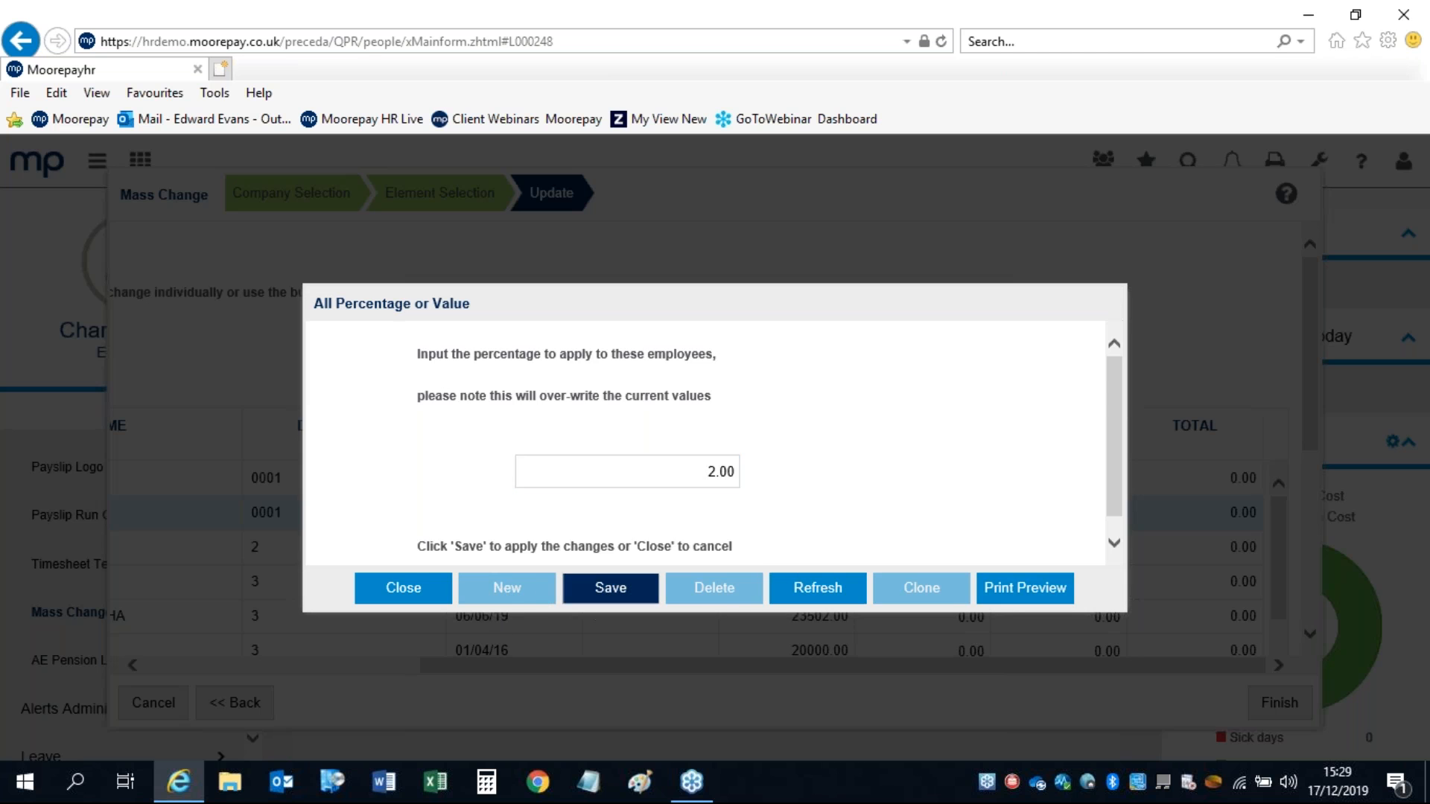
click(402, 588)
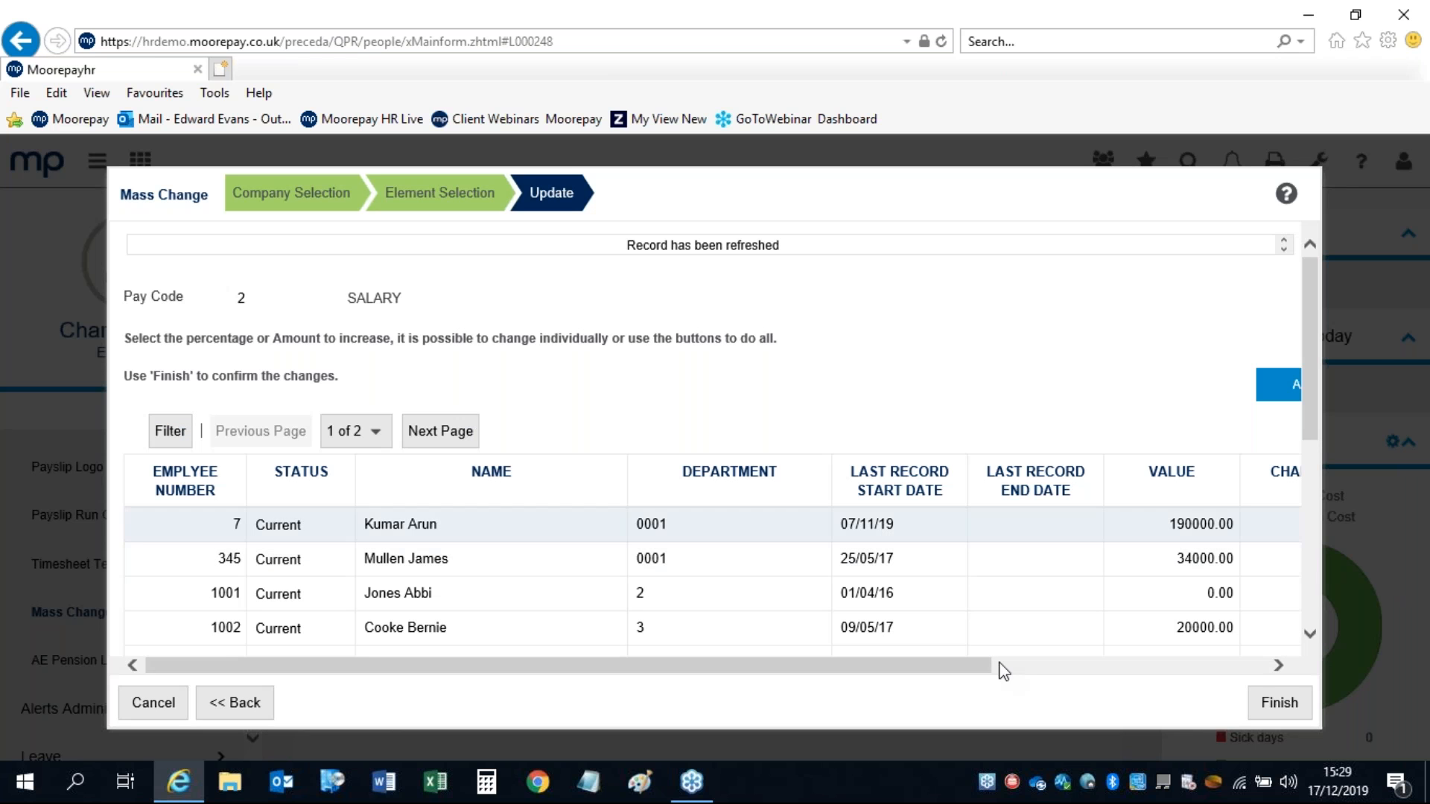
click(1001, 670)
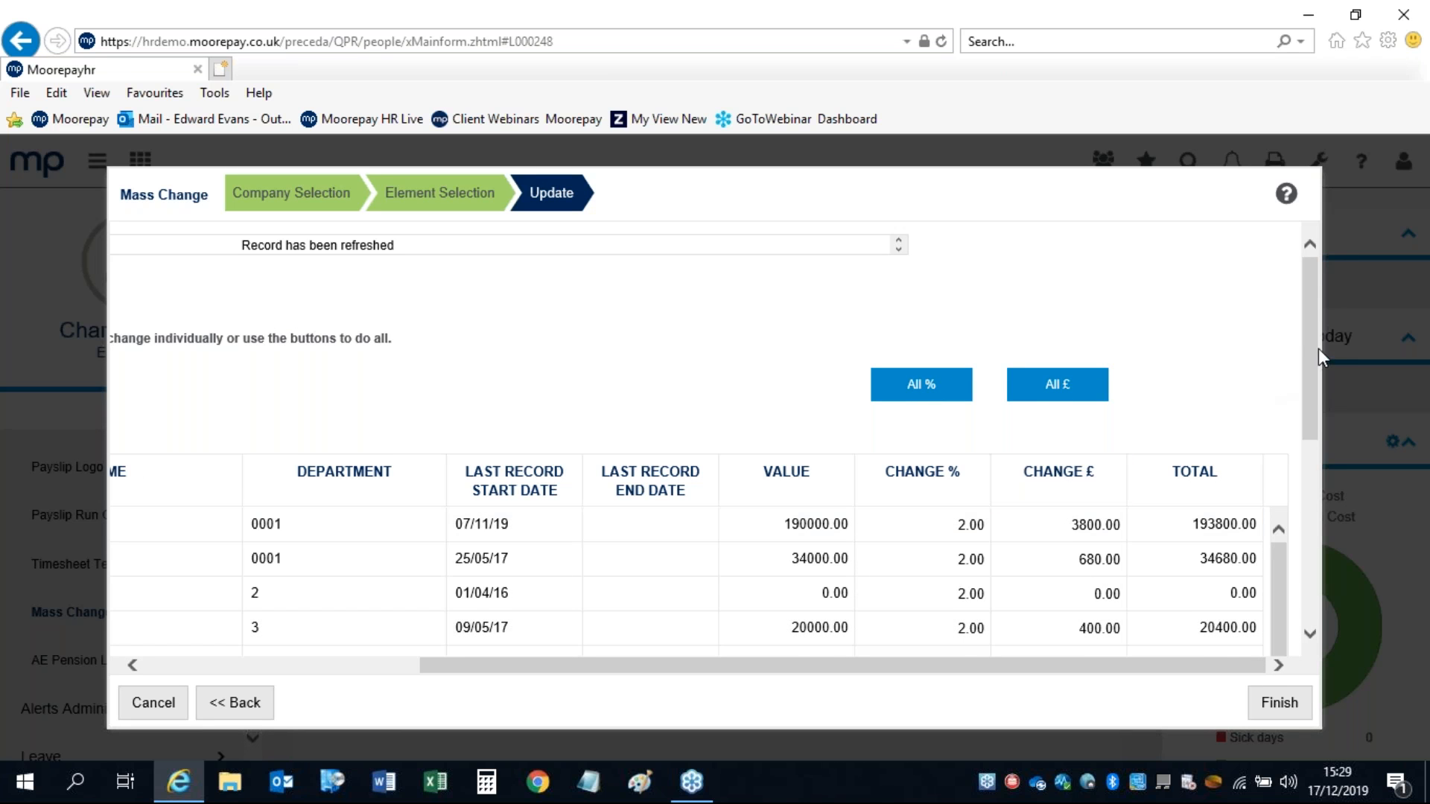
scroll(1318, 363, down, 1)
mouse_move(1318, 364)
mouse_down()
mouse_move(1318, 513)
mouse_move(1292, 369)
mouse_up()
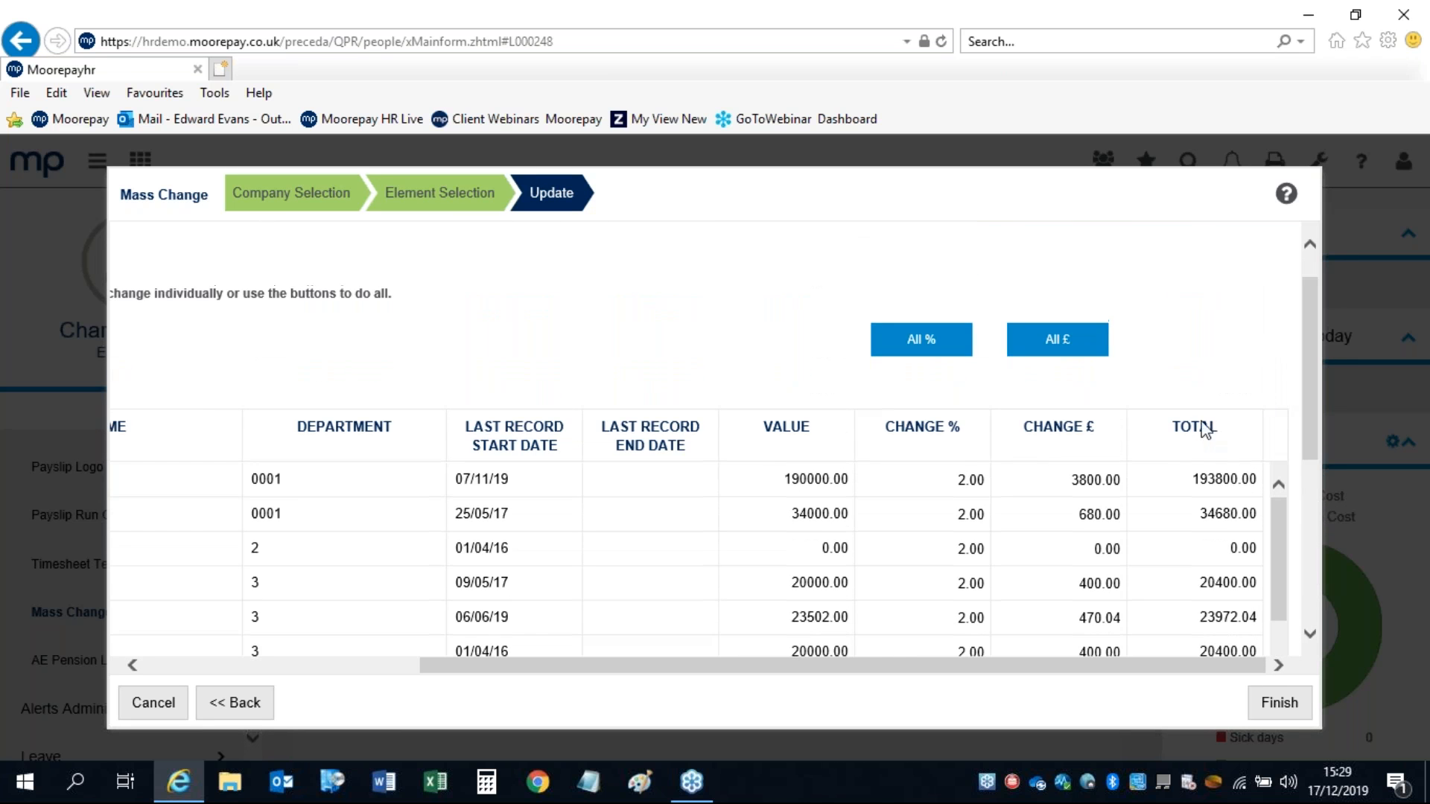
click(1058, 342)
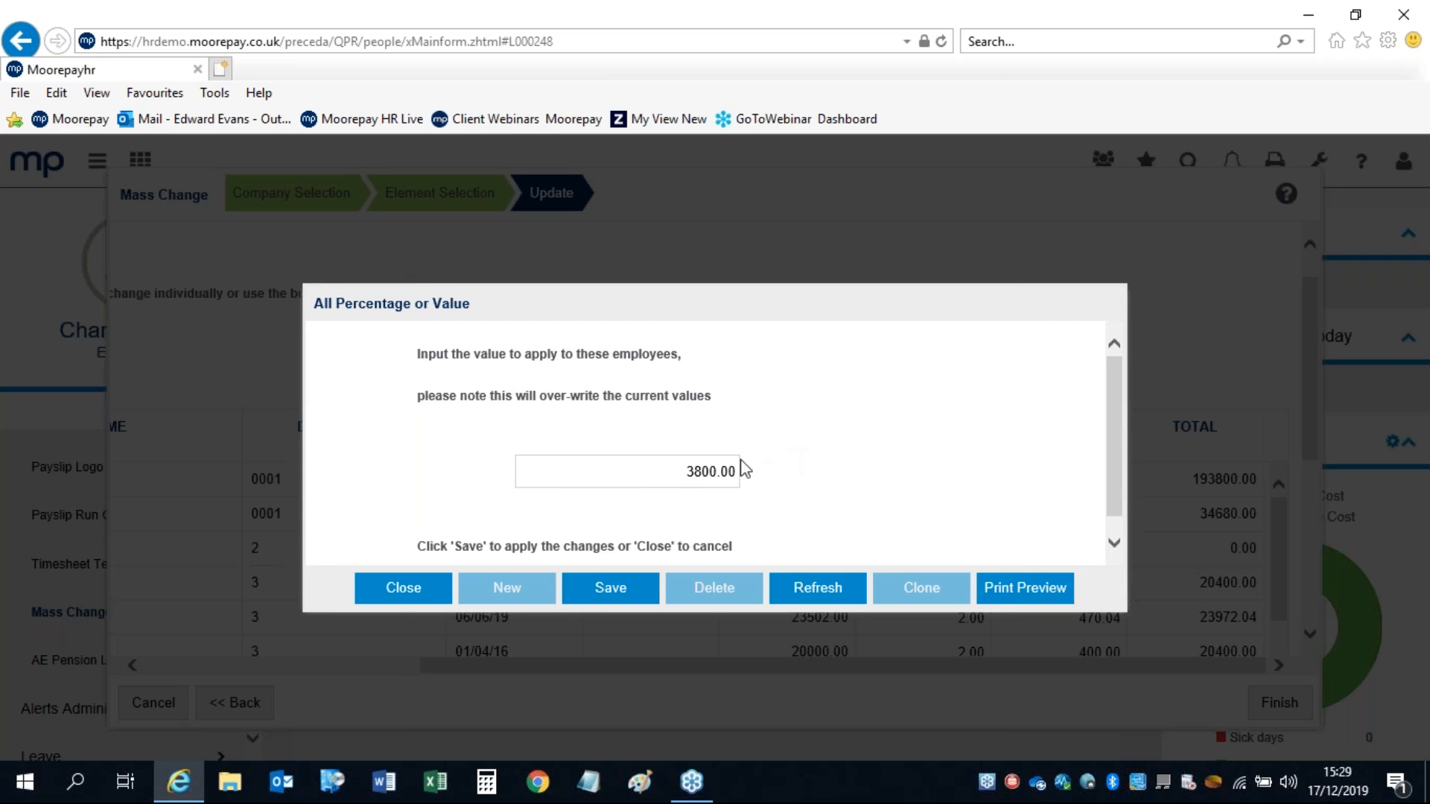
click(671, 471)
double_click(731, 469)
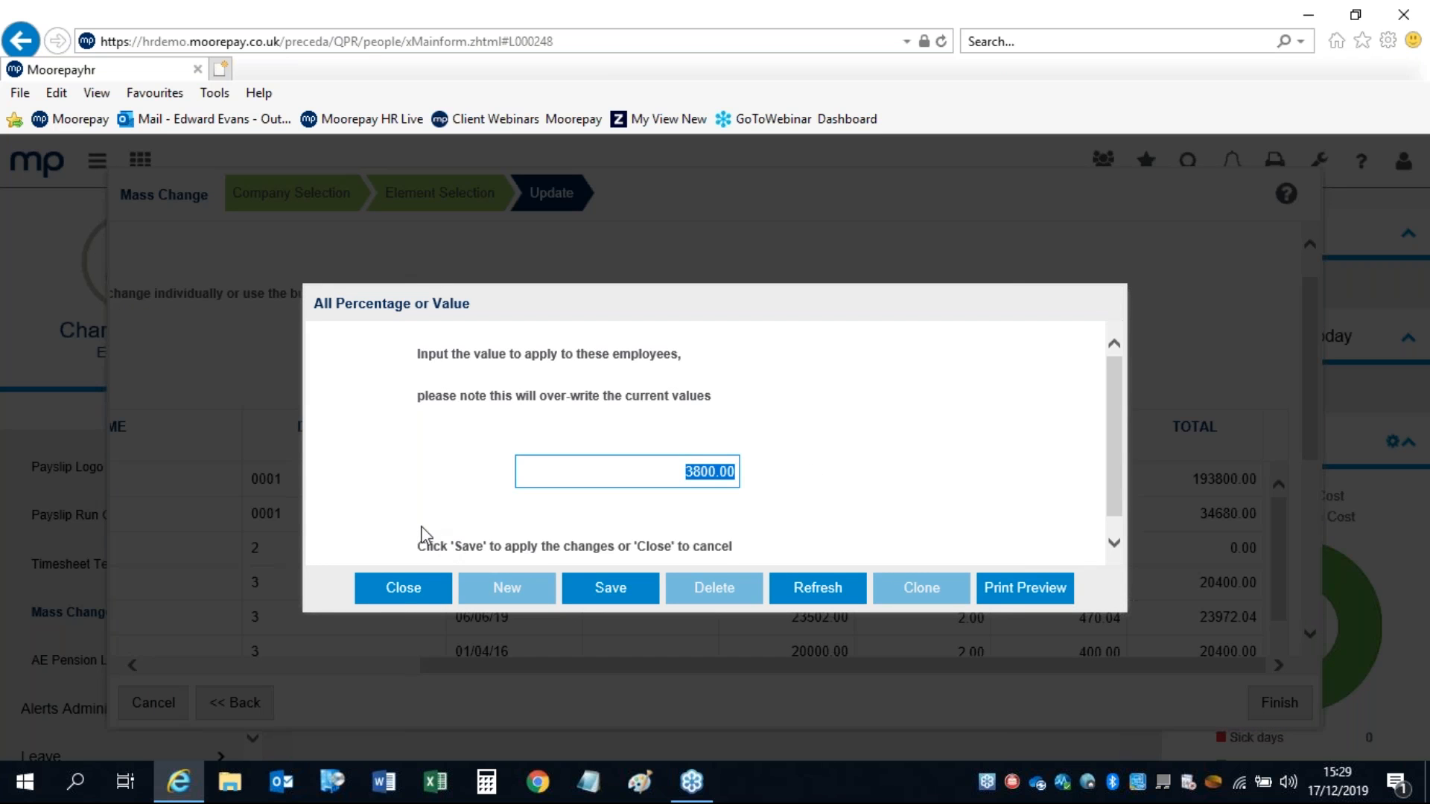
click(403, 592)
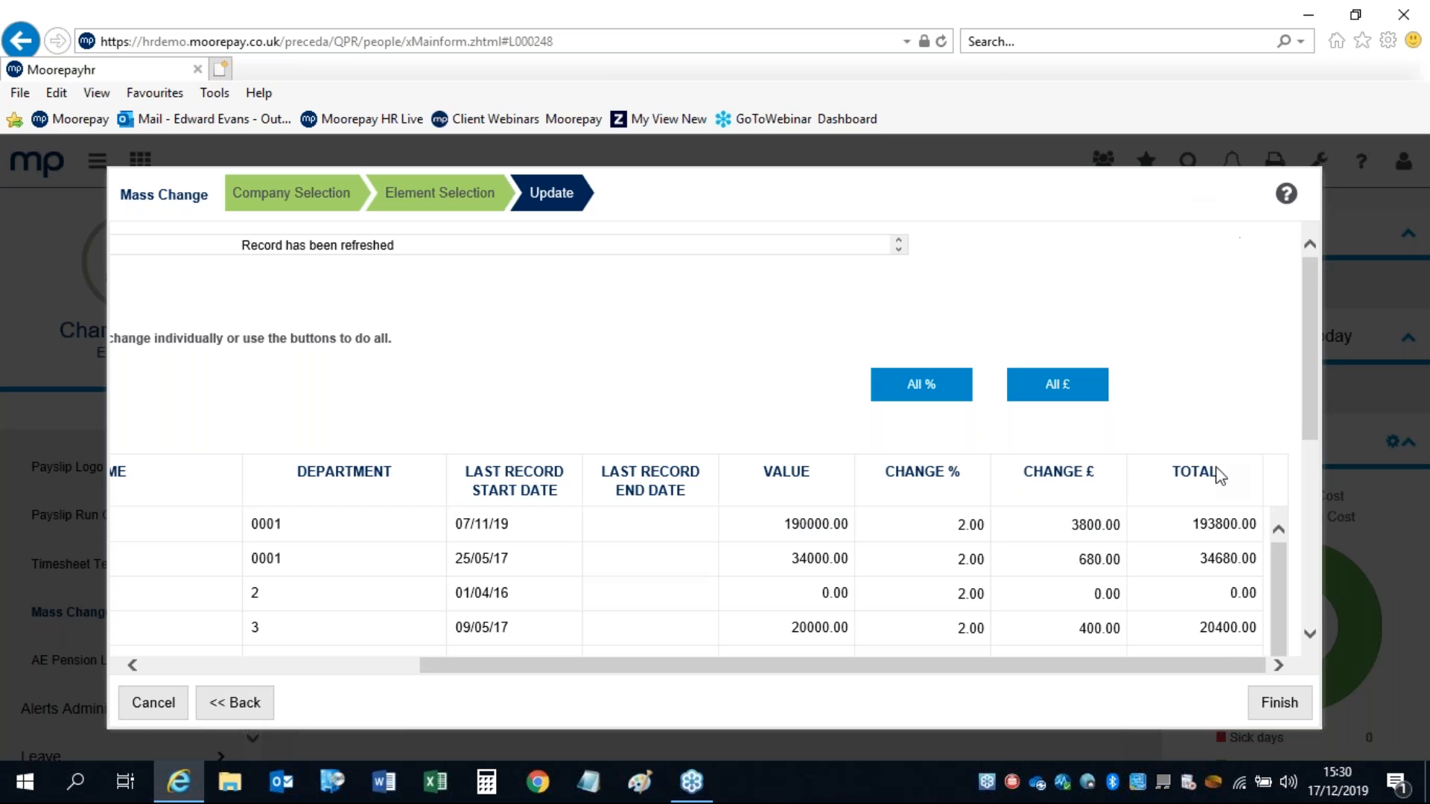
Step: Cancel out of the Mass Change wizard and open the employee's Significant Dates page, joined 01/01/2016
click(152, 704)
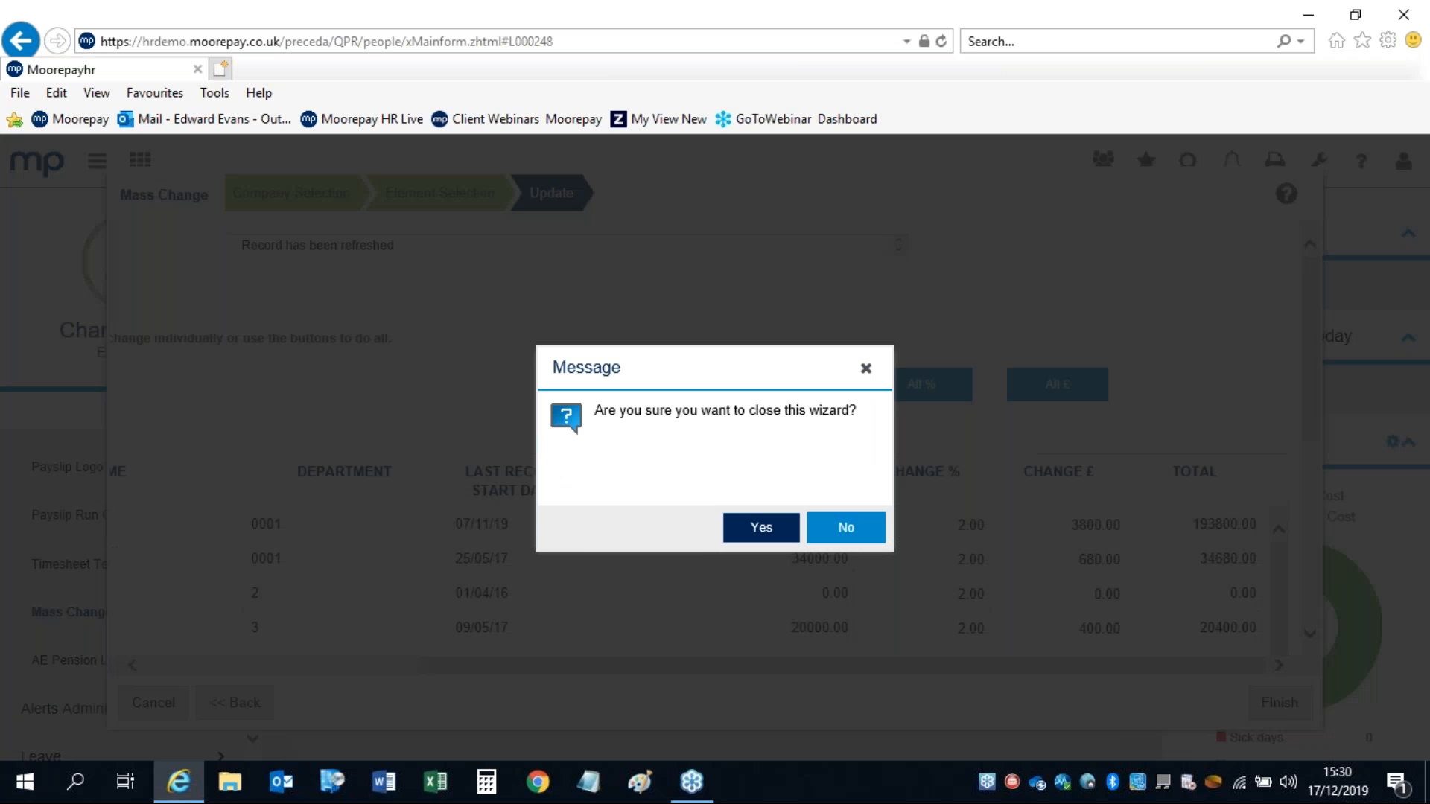
click(849, 530)
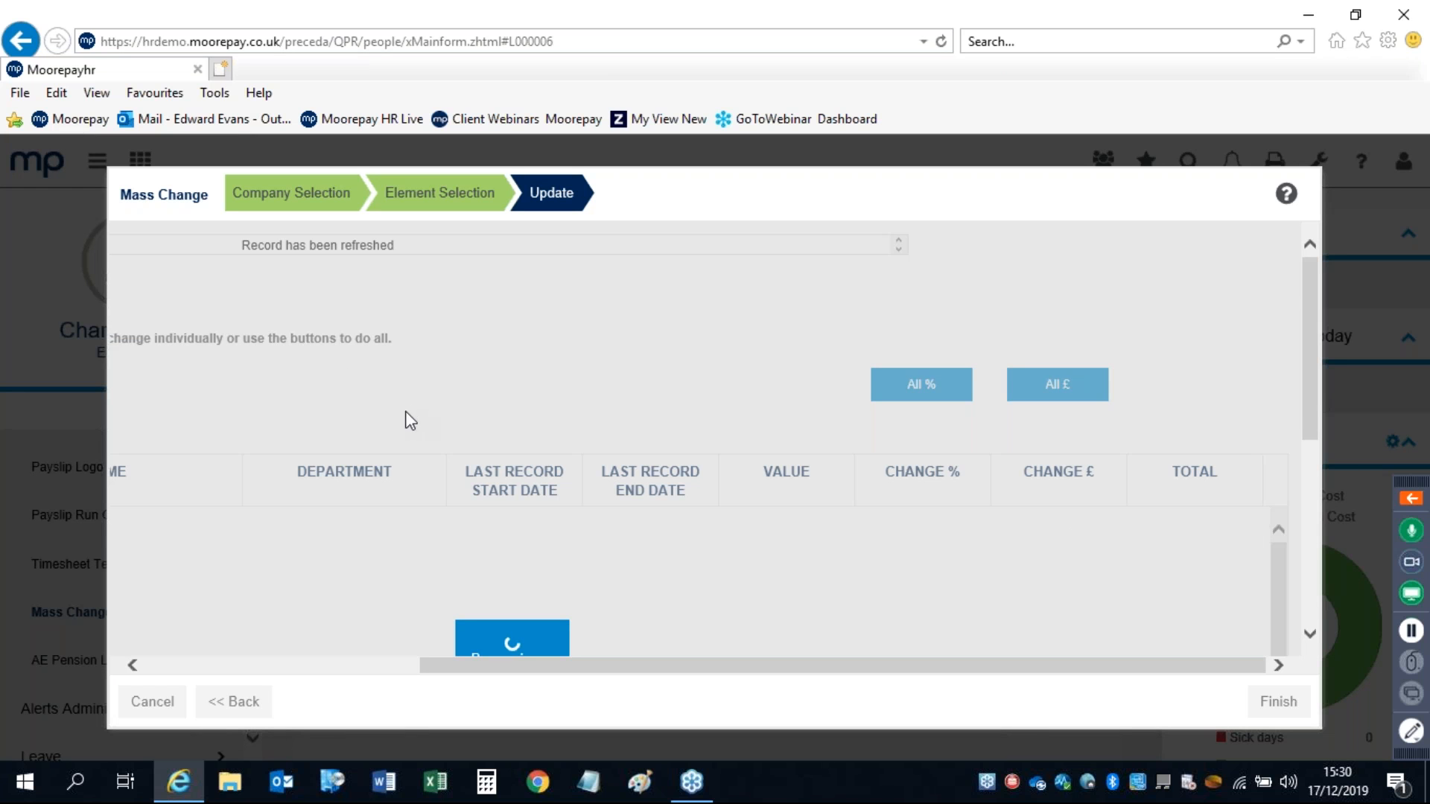
click(153, 704)
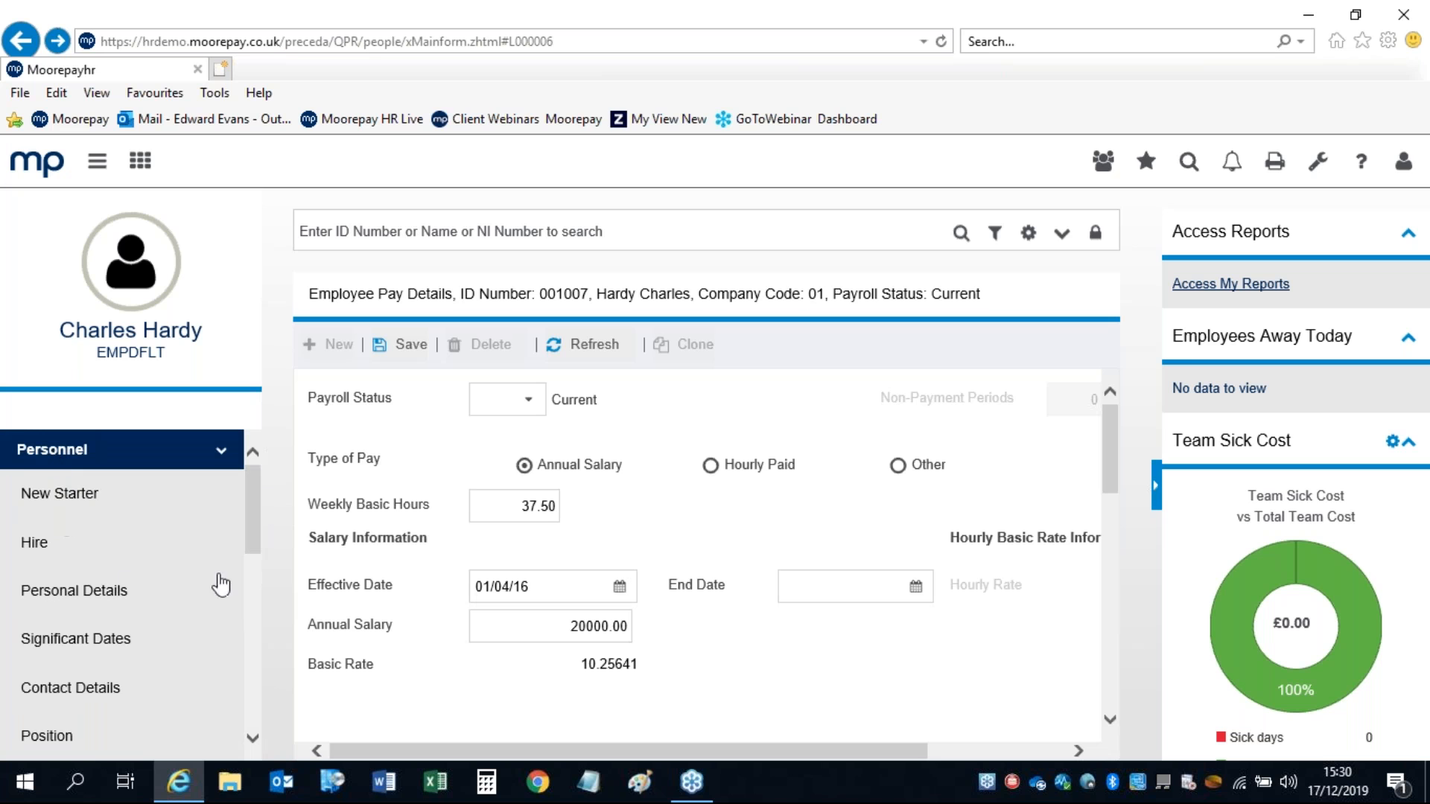
scroll(257, 495, down, 3)
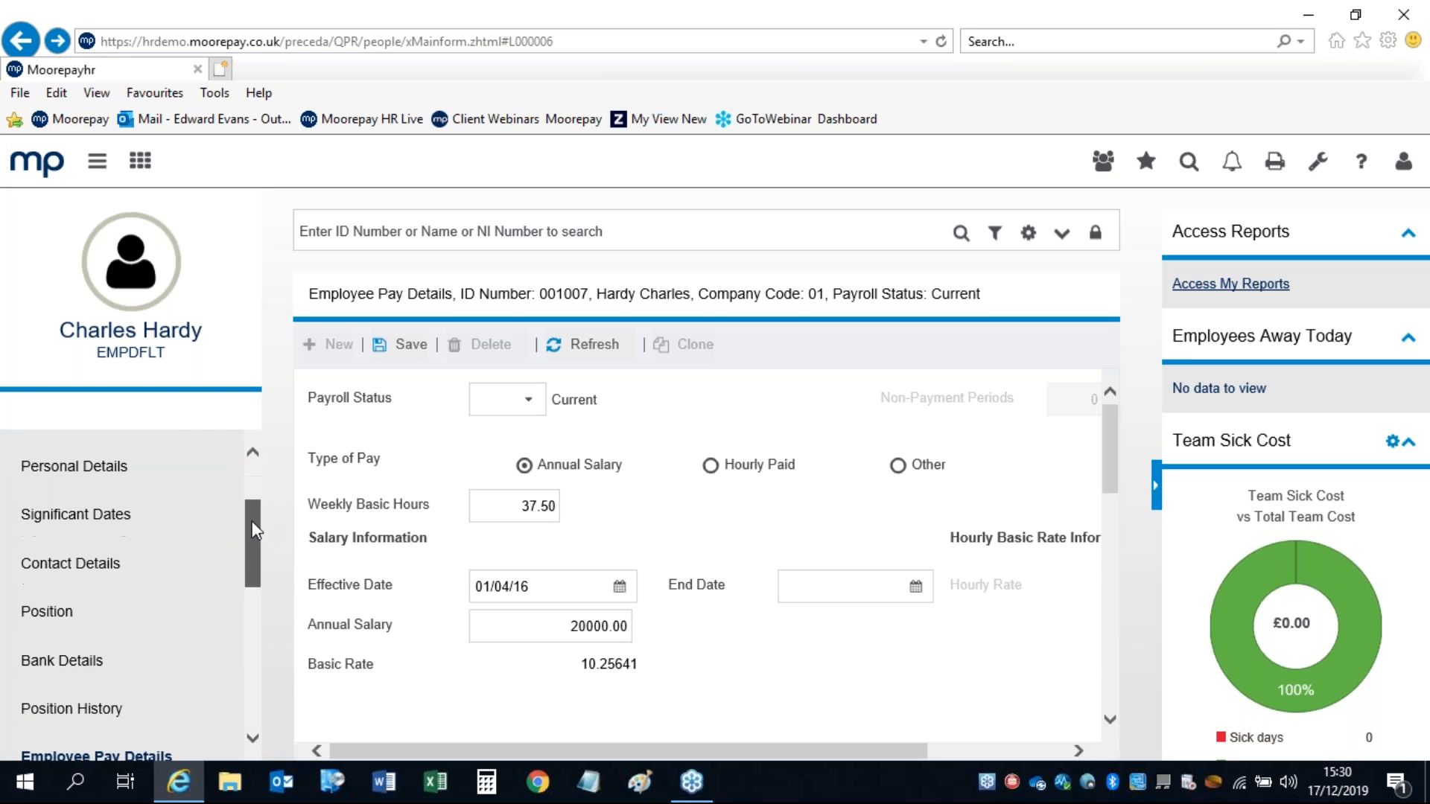
click(50, 519)
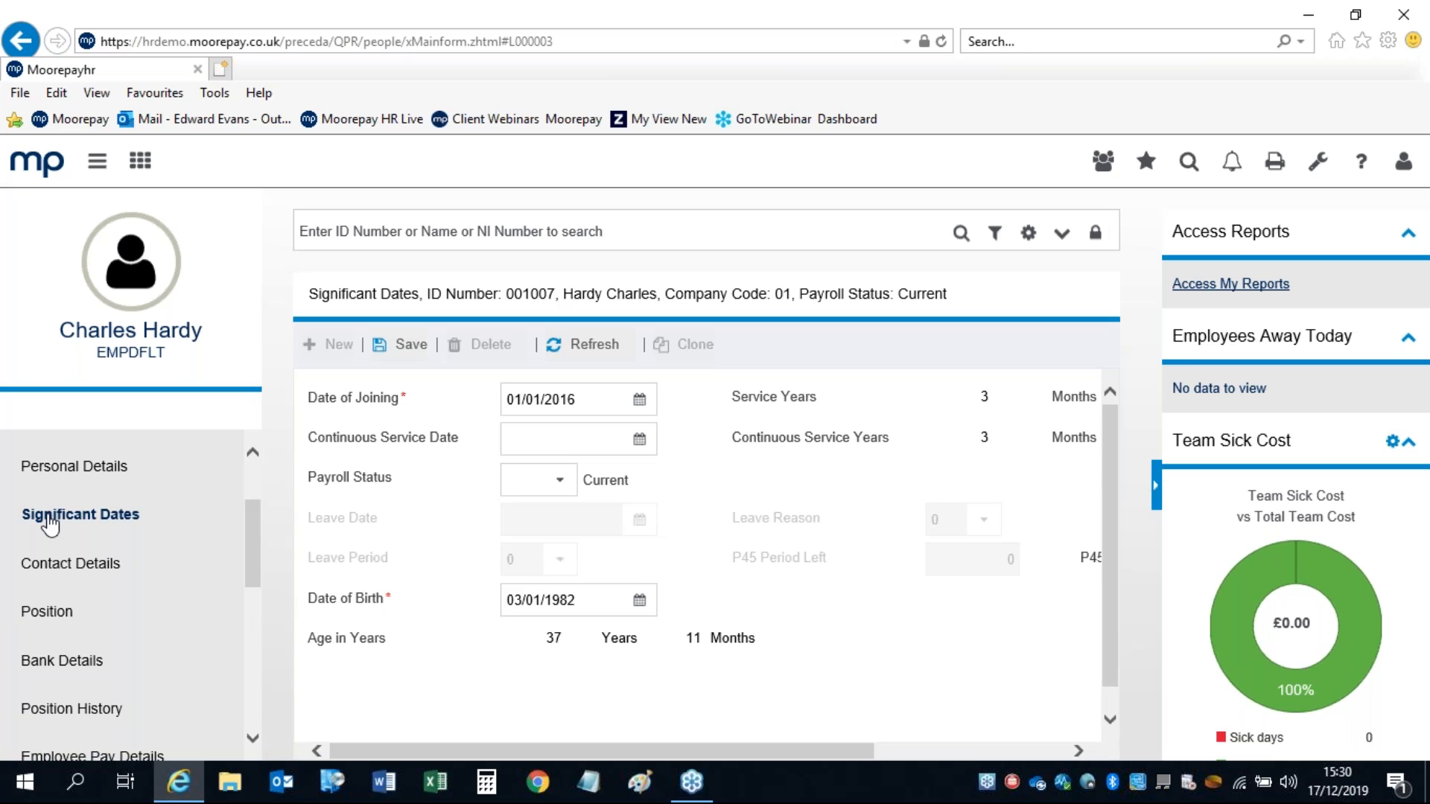
Step: Set the employee's Payroll Status to L – Leaver
click(400, 226)
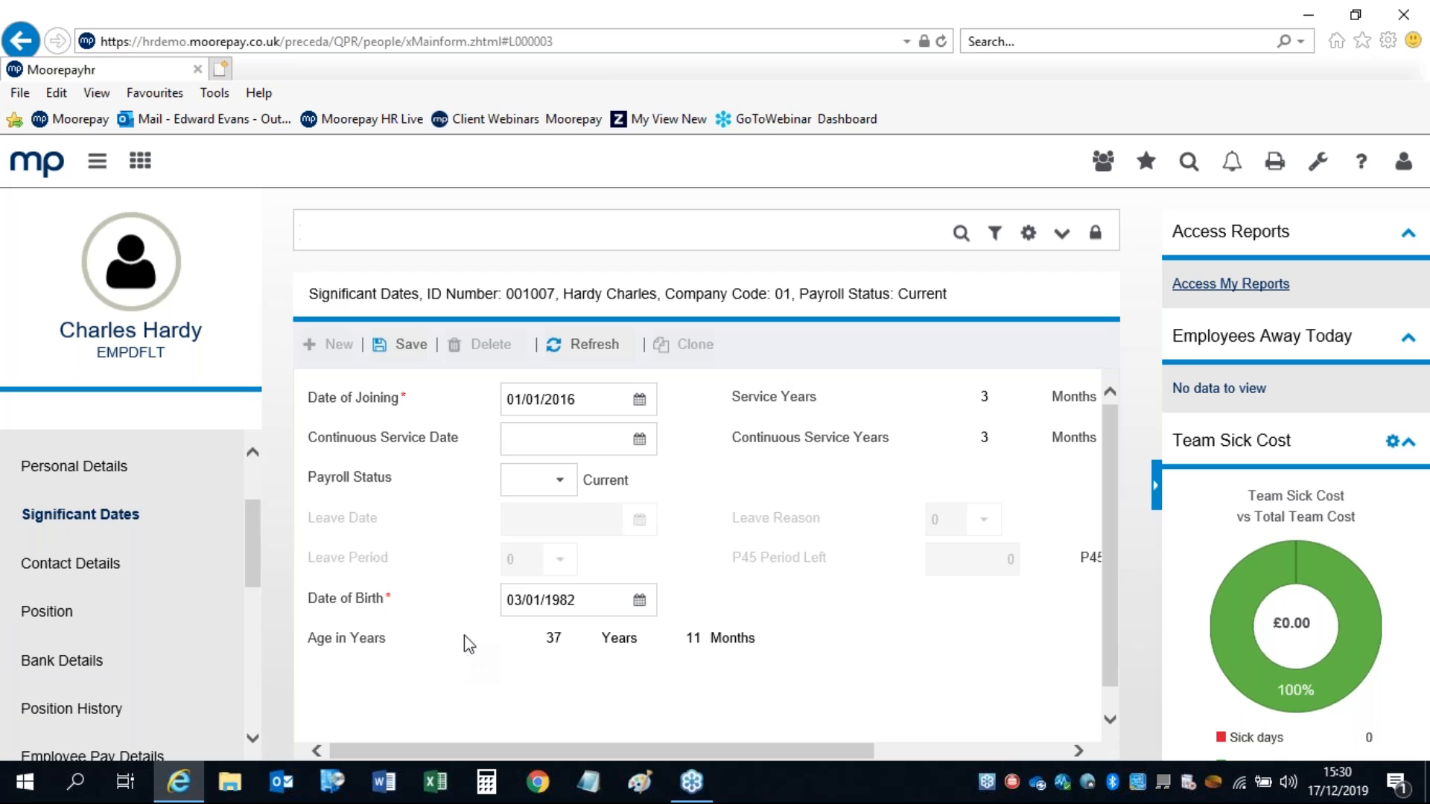
click(570, 484)
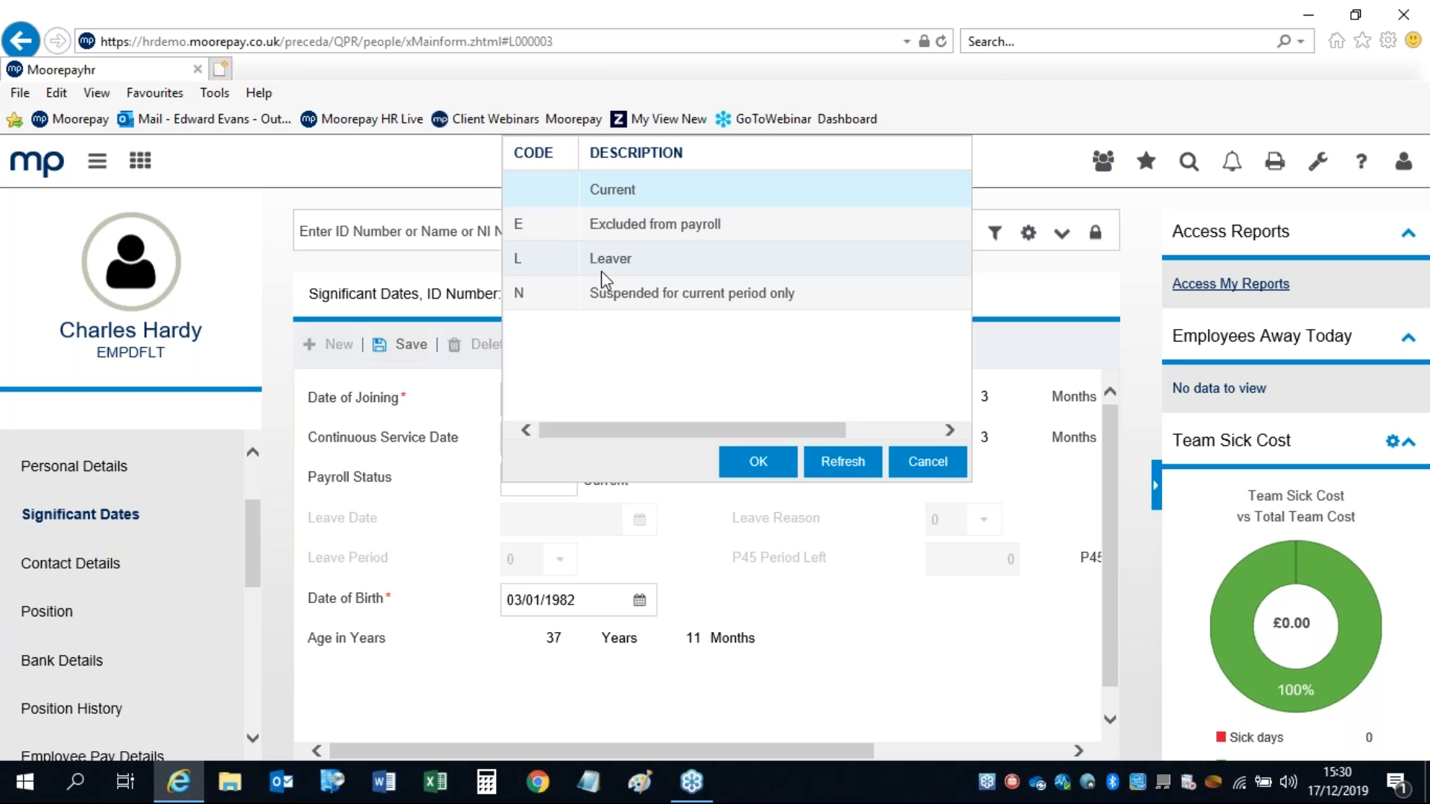
click(604, 258)
click(737, 468)
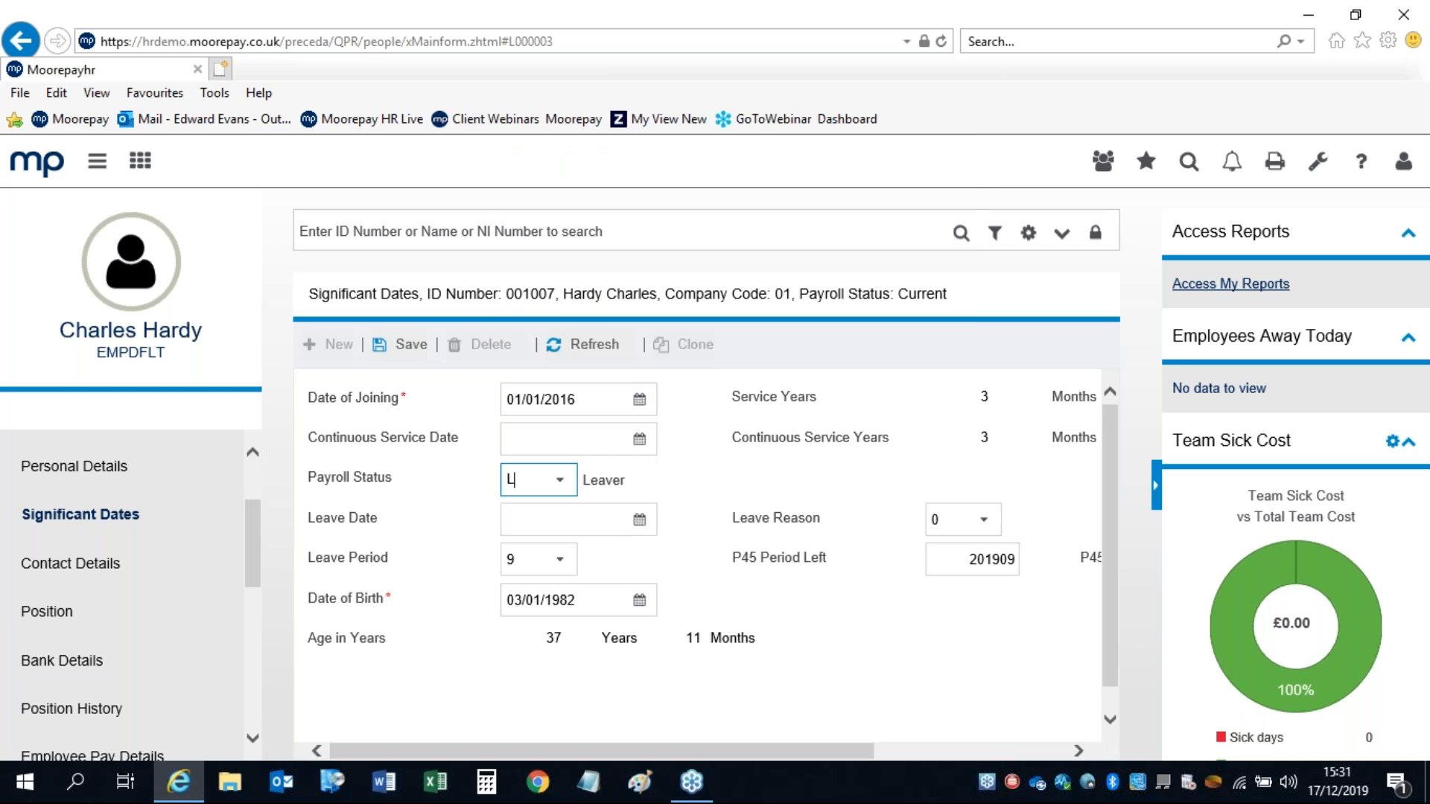
Step: Check the Leave Date, Leave Reason and P45 Printed fields, with Leave Period 9 and P45 Period Left 201909
click(575, 519)
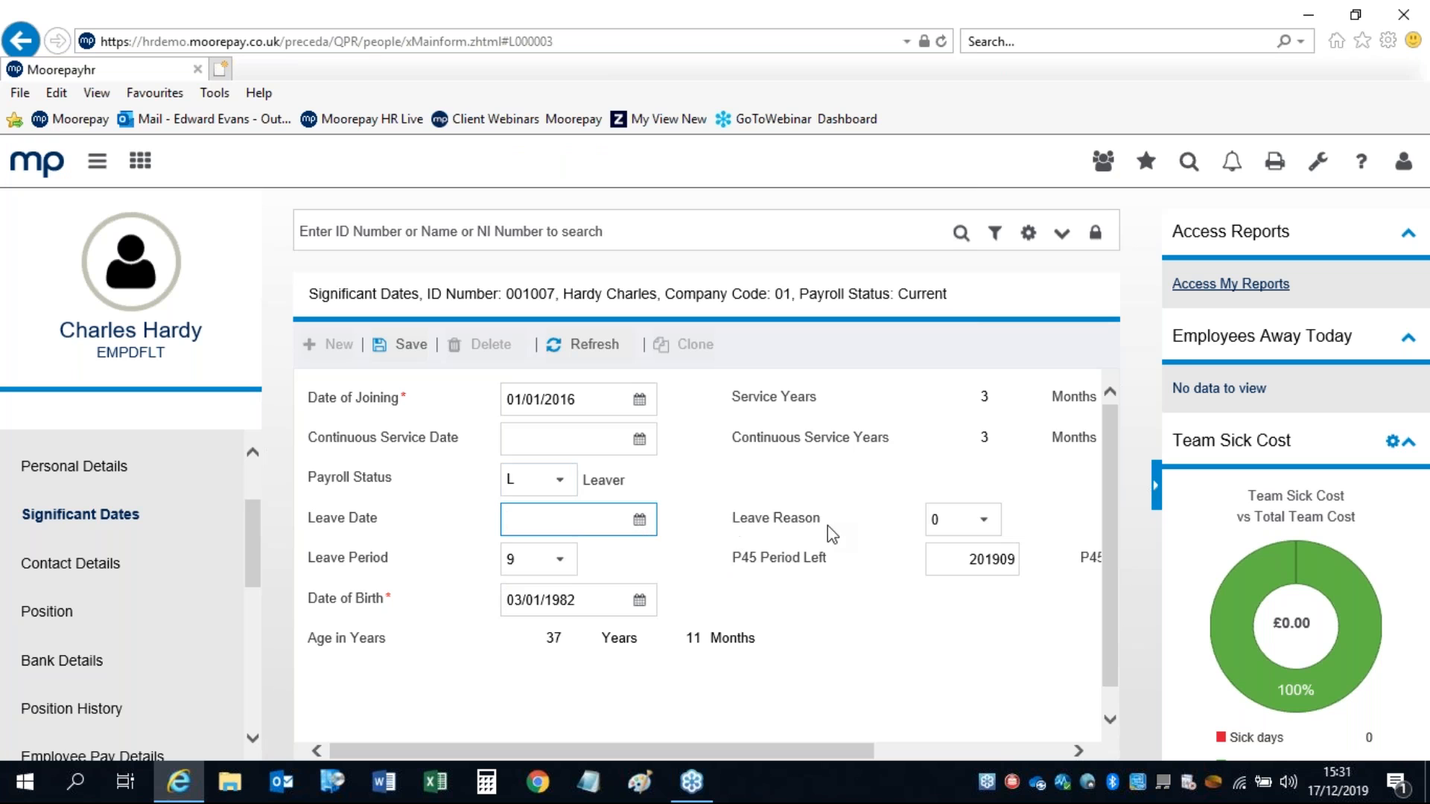
click(983, 525)
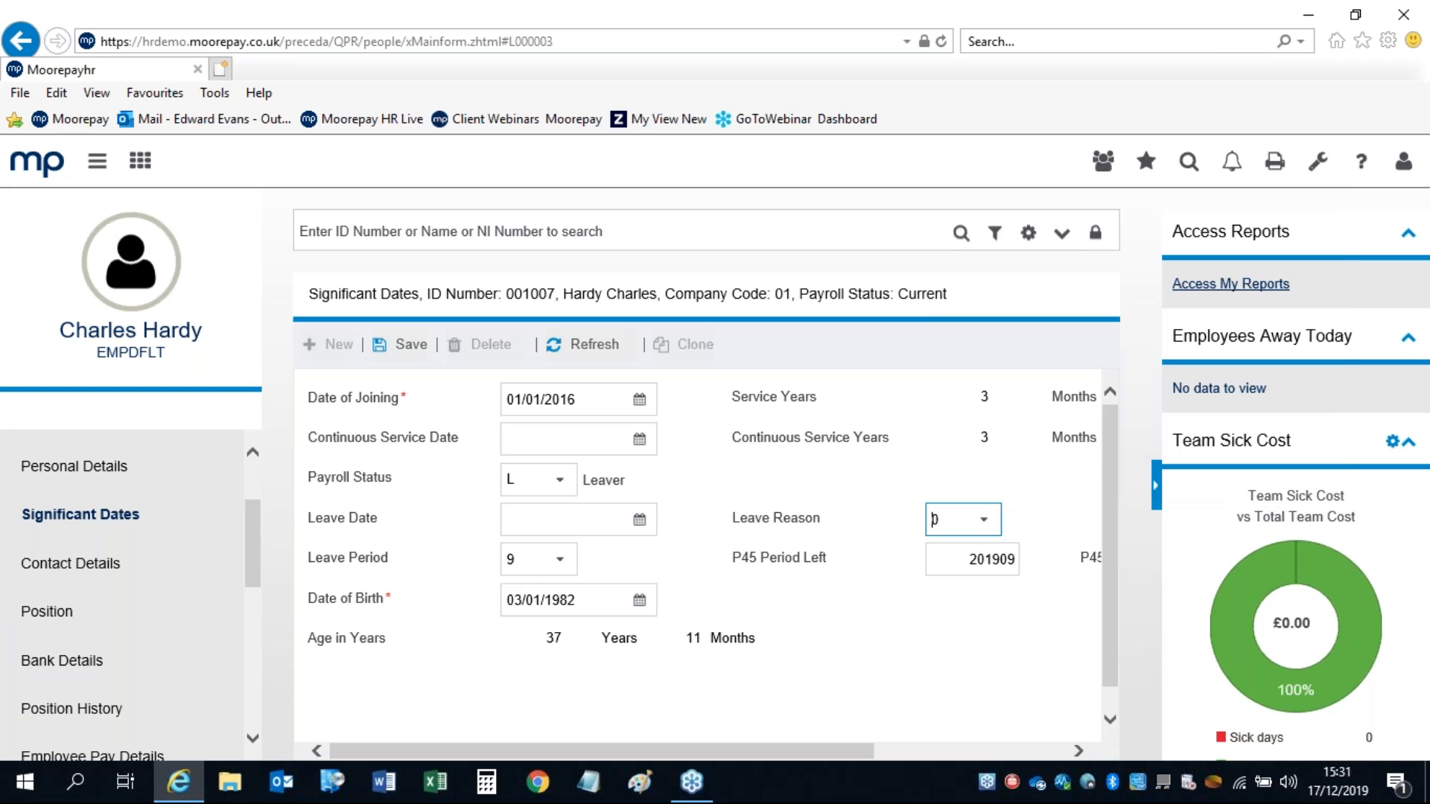
click(984, 520)
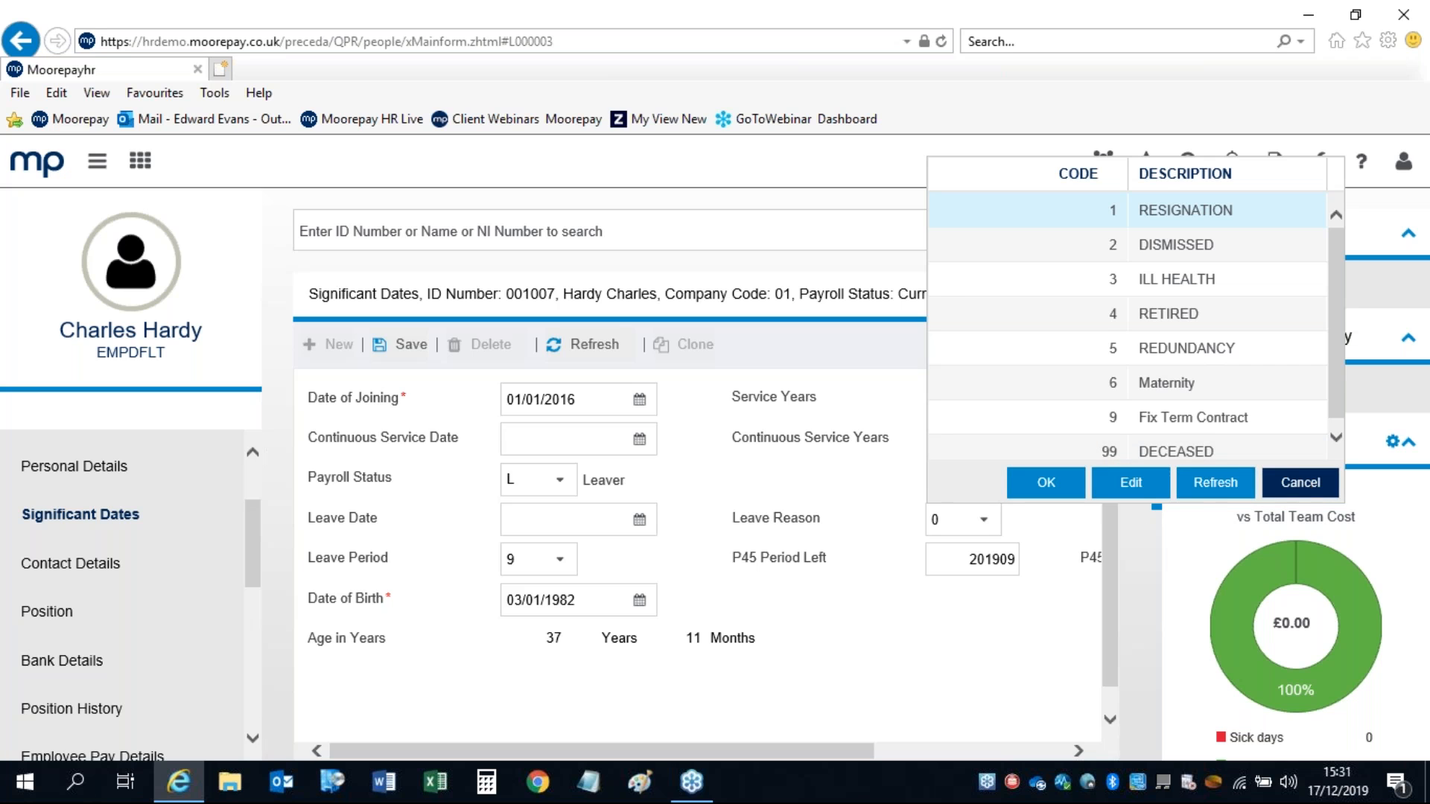
click(1300, 482)
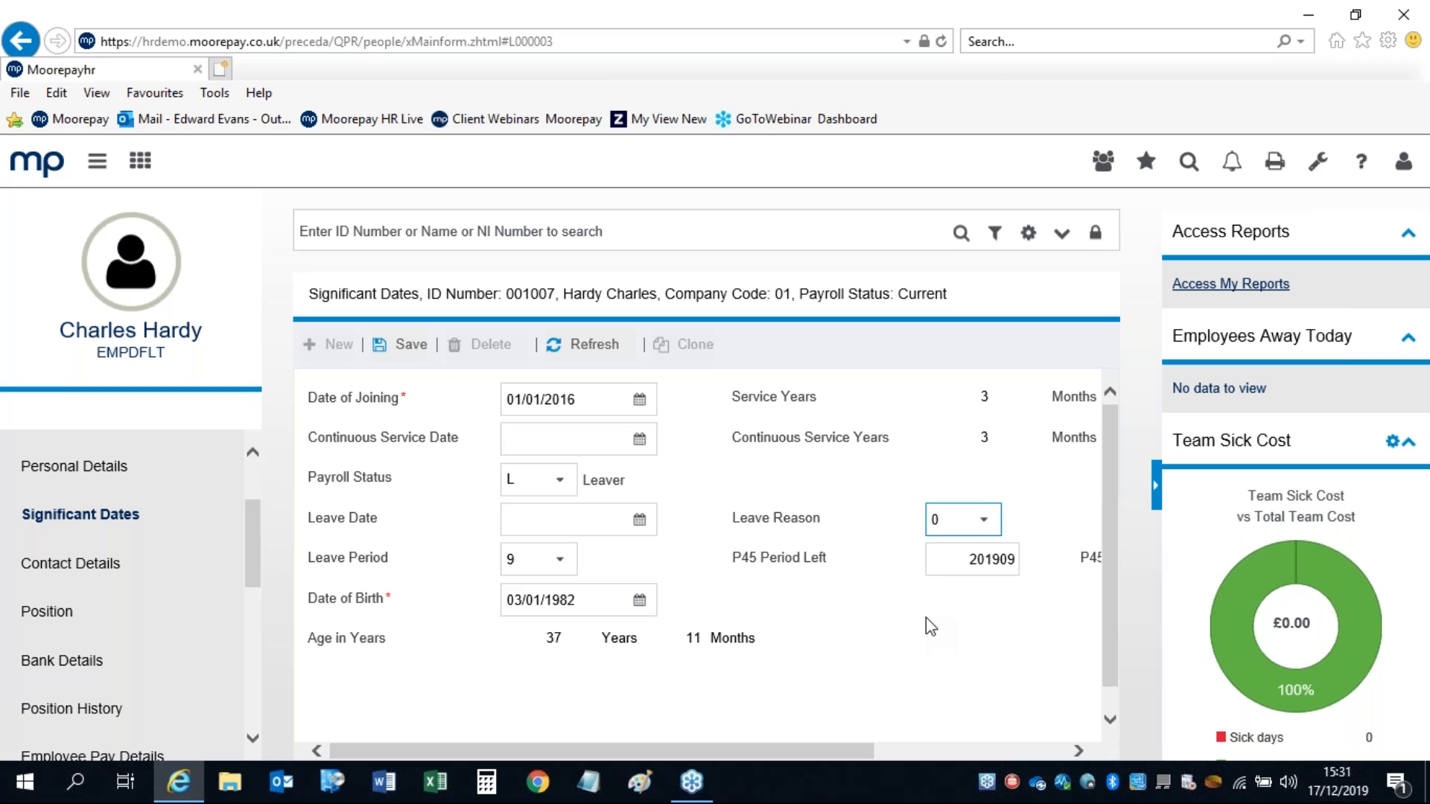
click(1151, 482)
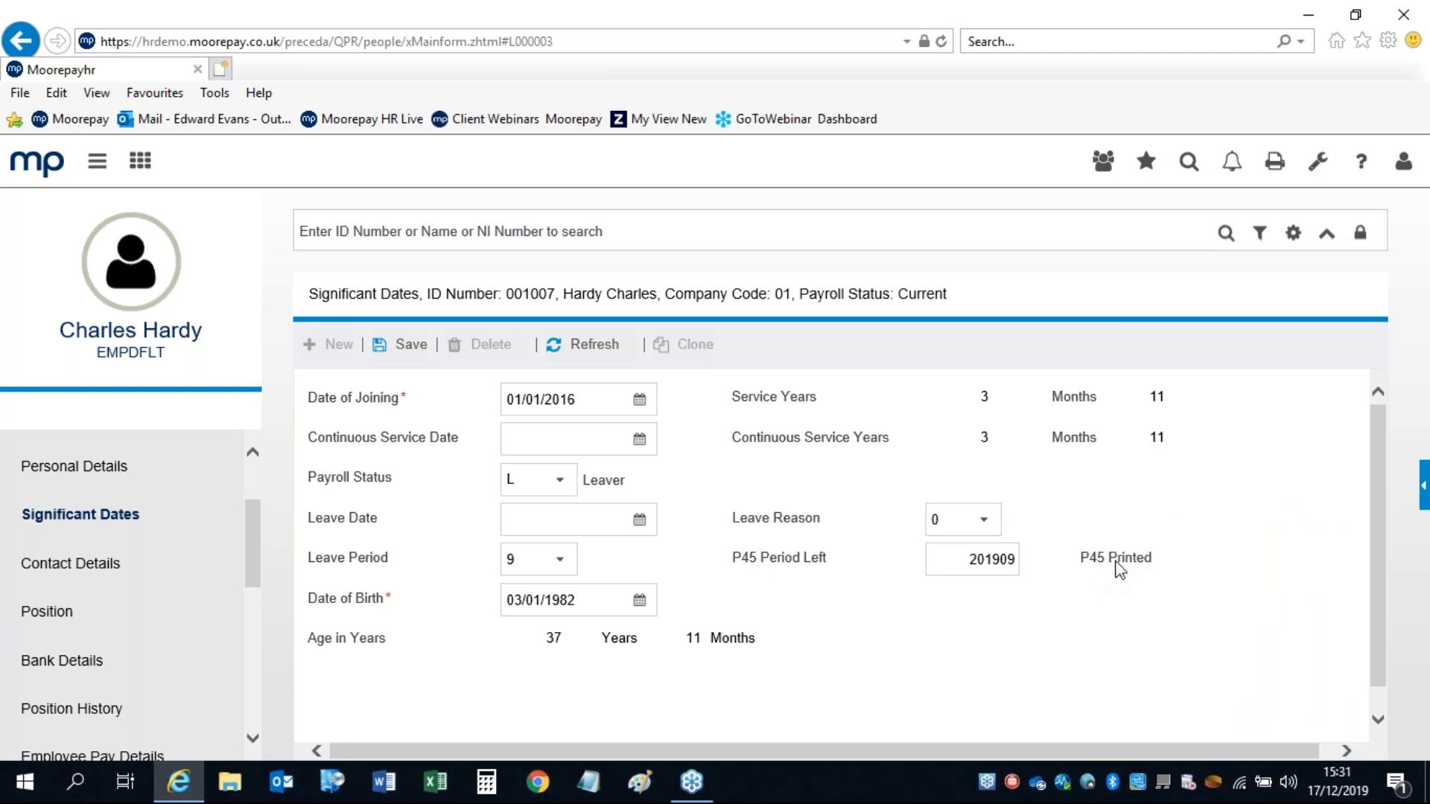
click(1115, 561)
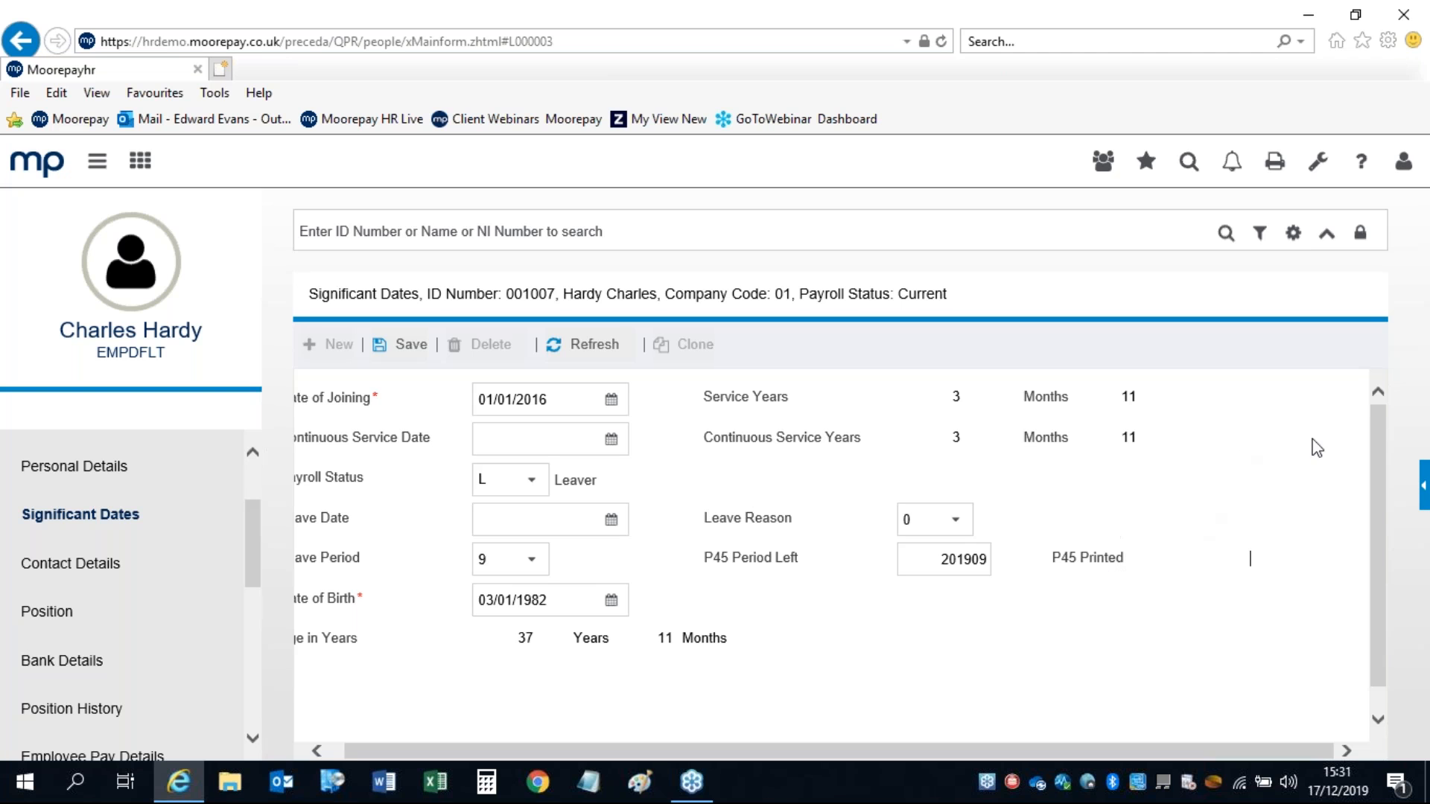
click(1421, 493)
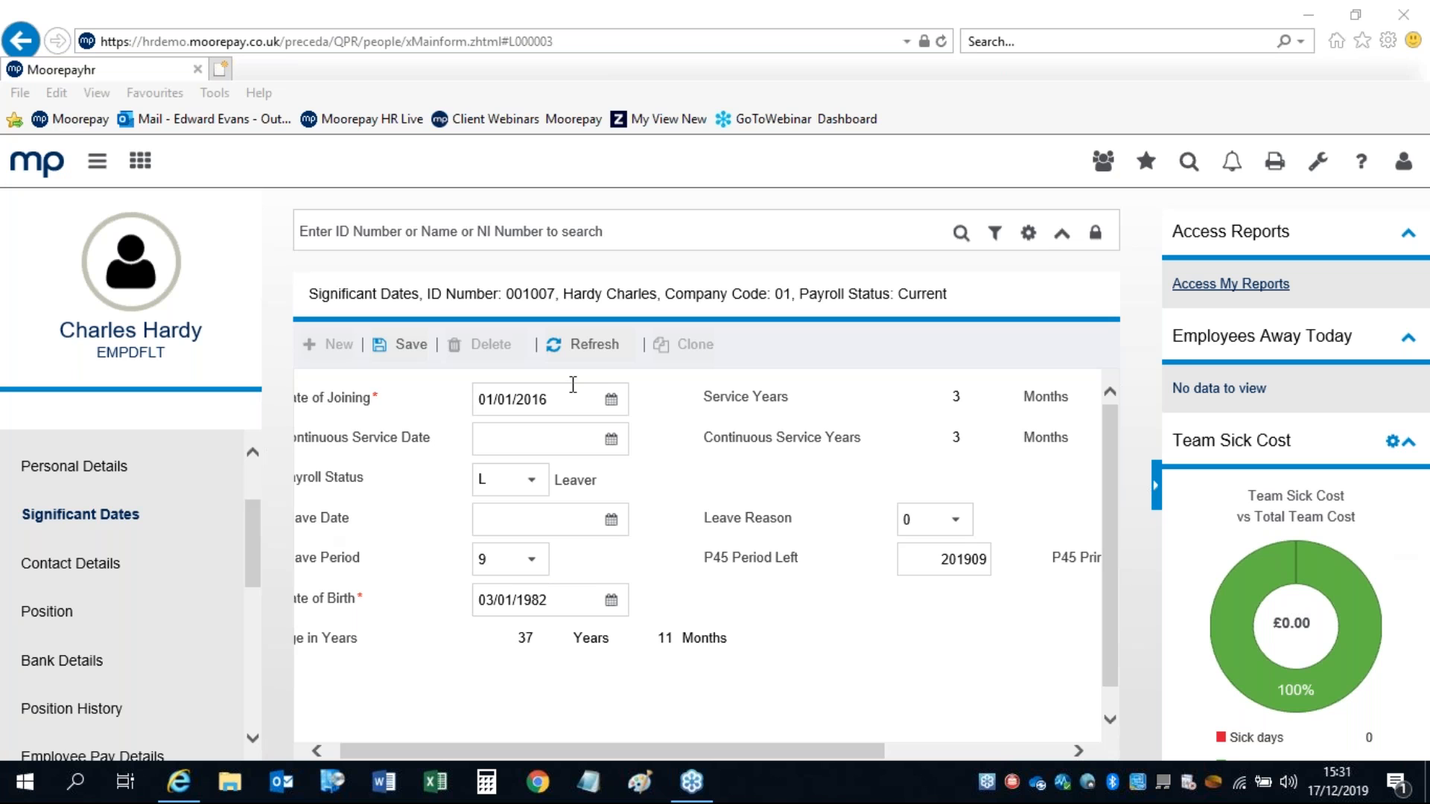
Step: Open the Payroll Calendar for company 1, showing 2019 period 9 paid on 27/12/2019
click(30, 168)
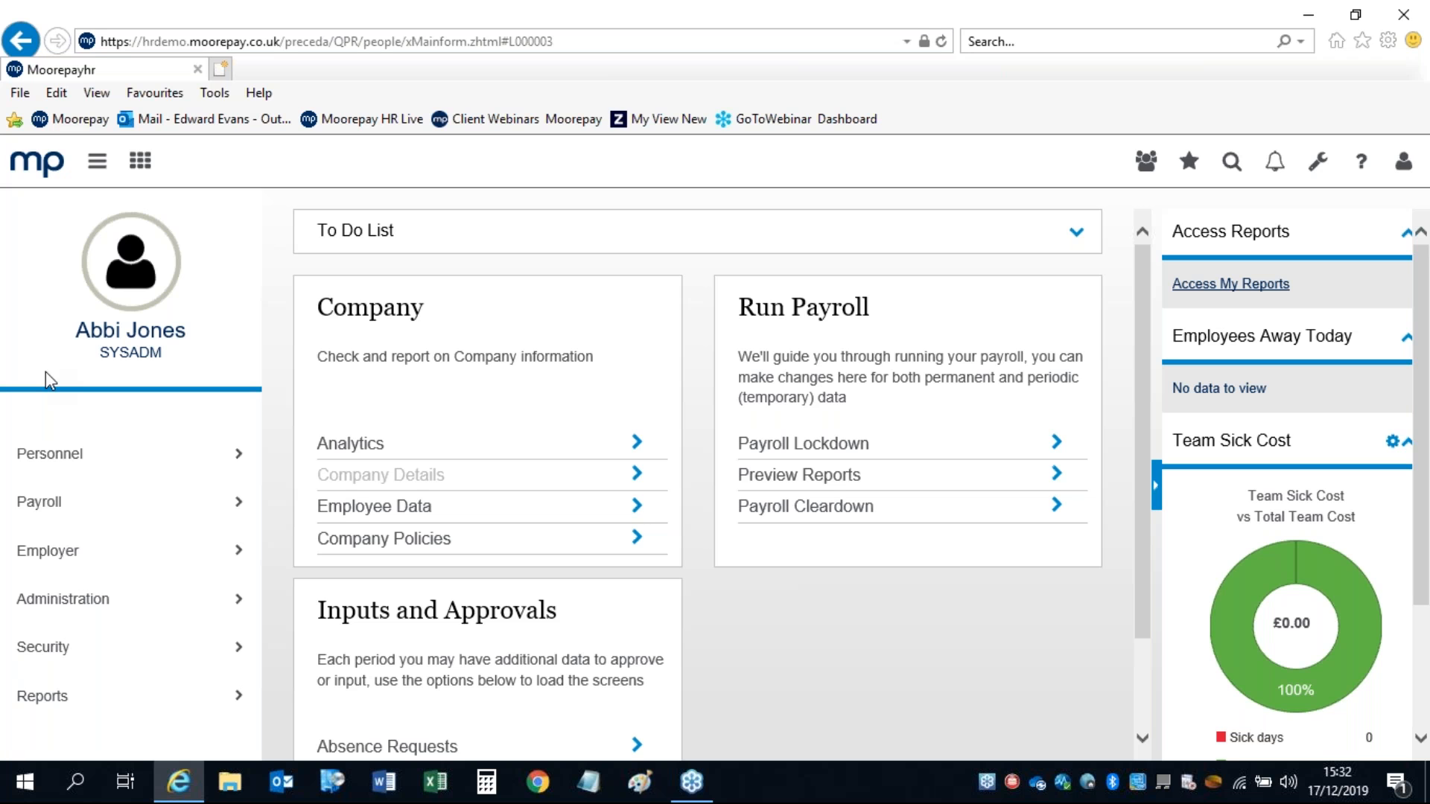
click(30, 509)
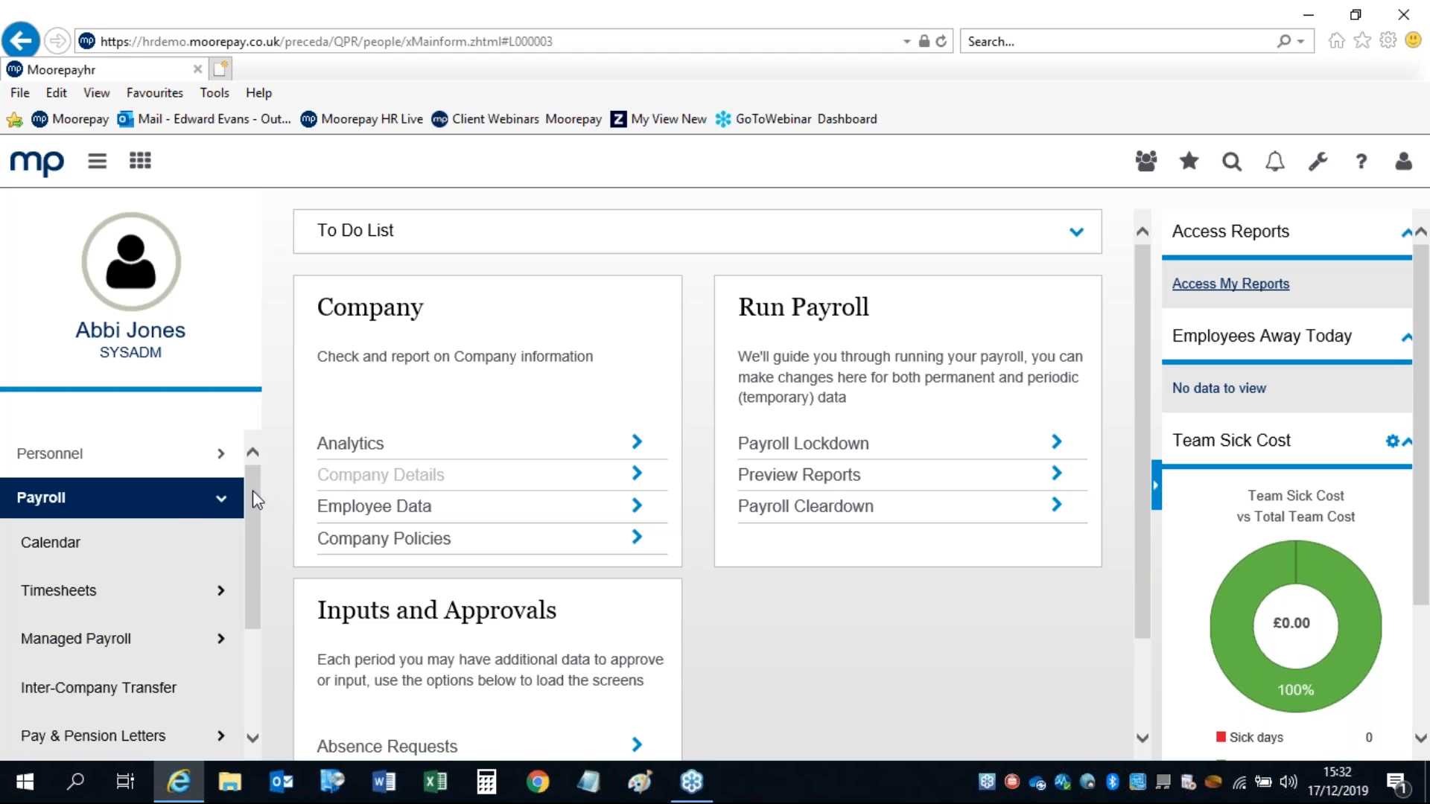
drag(252, 490, 247, 511)
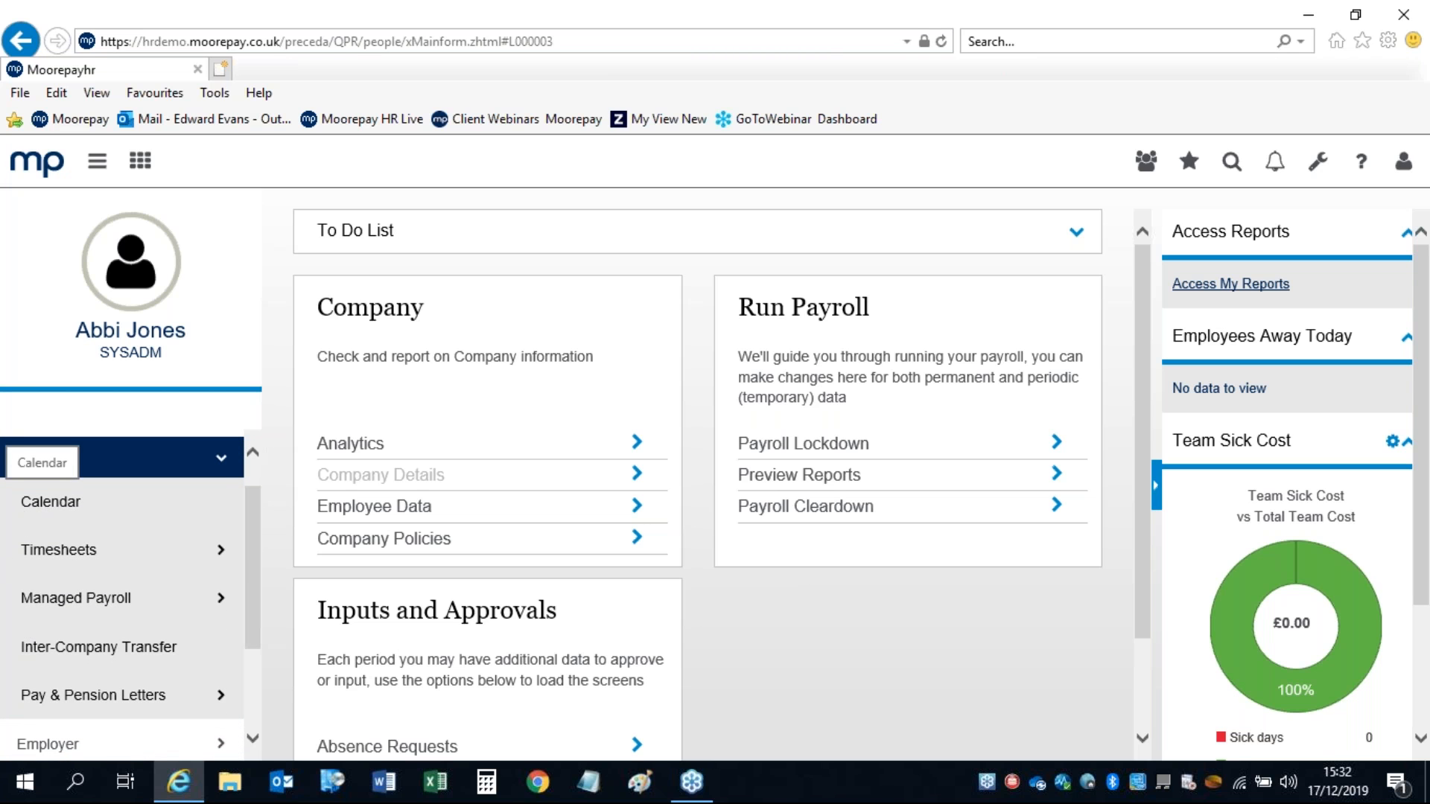
click(51, 502)
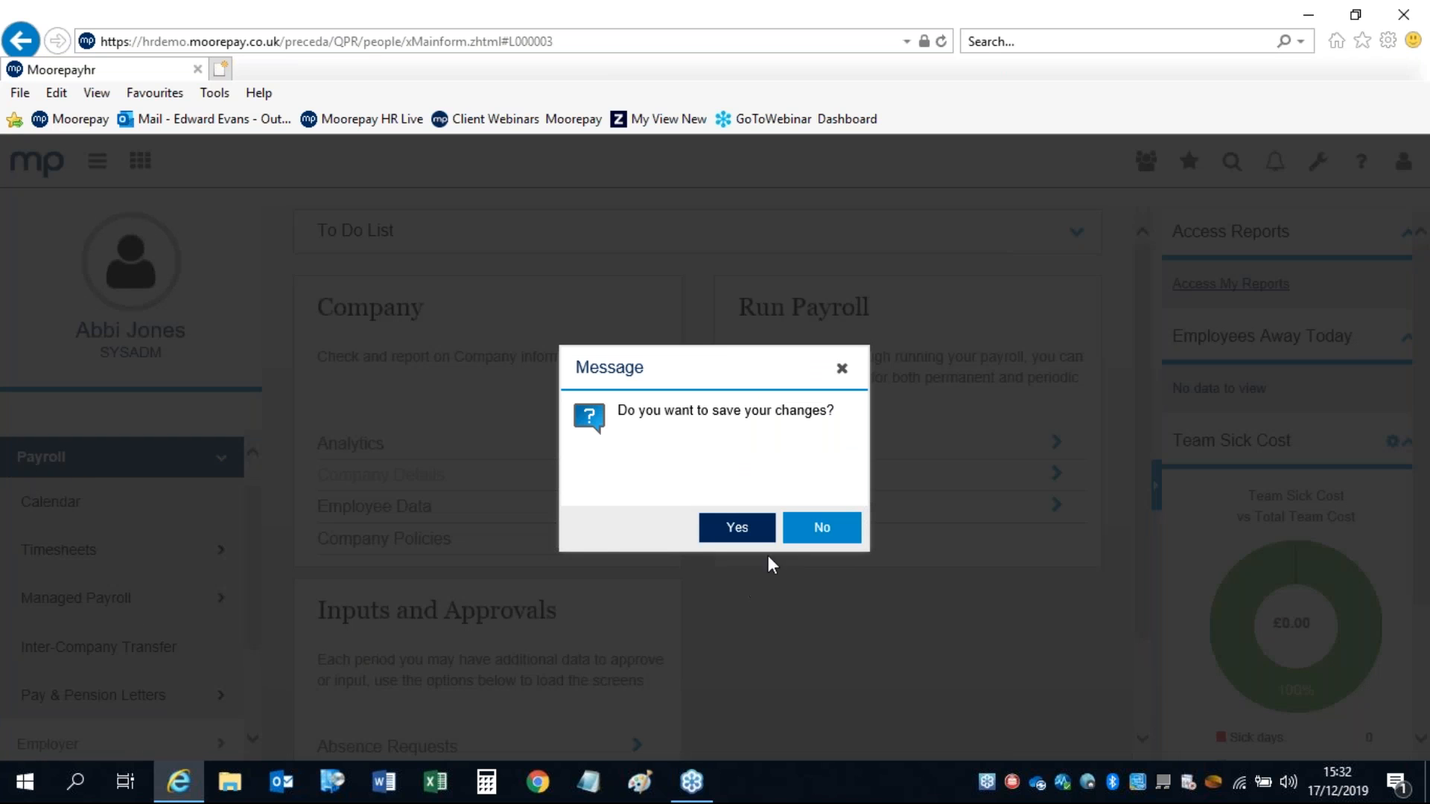
click(798, 526)
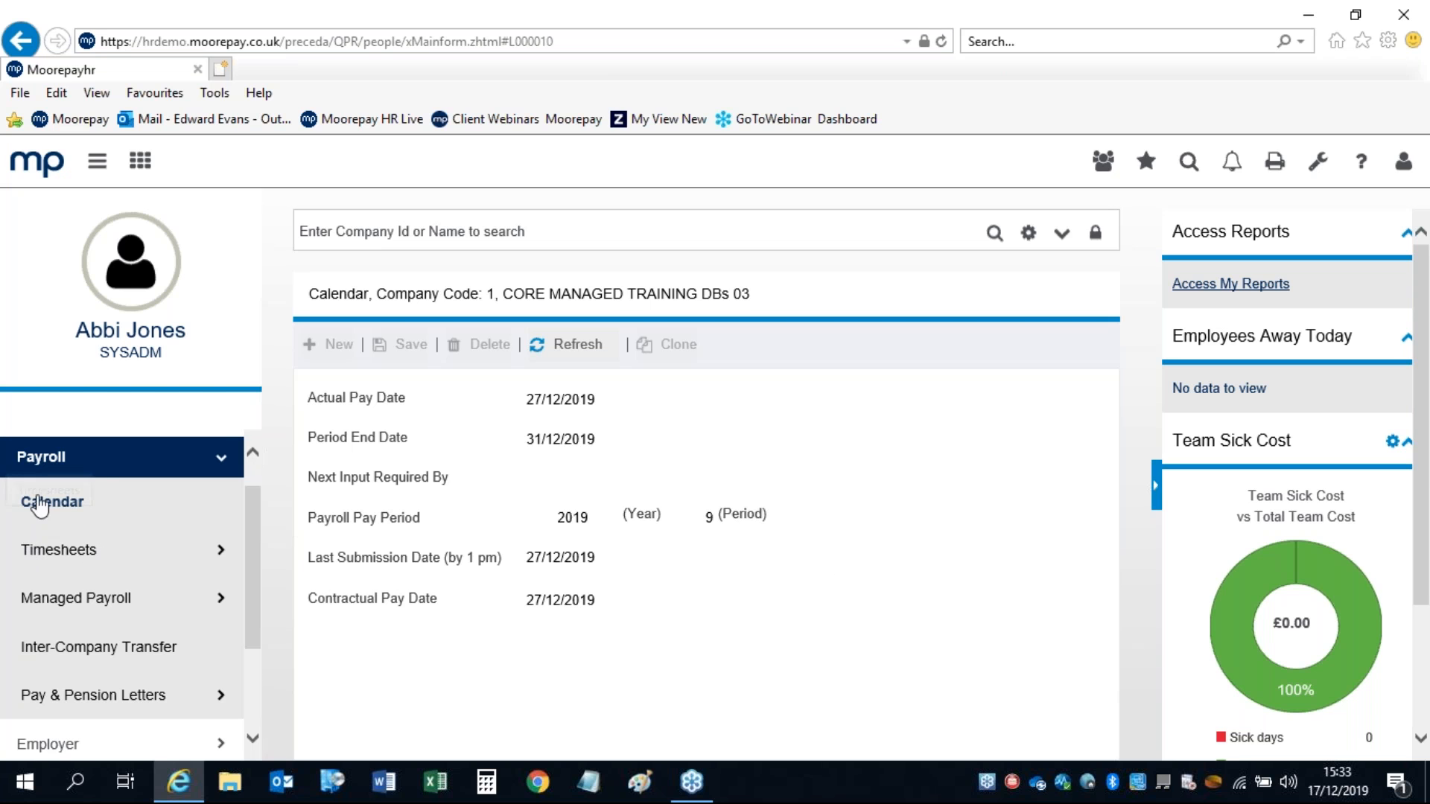
click(57, 552)
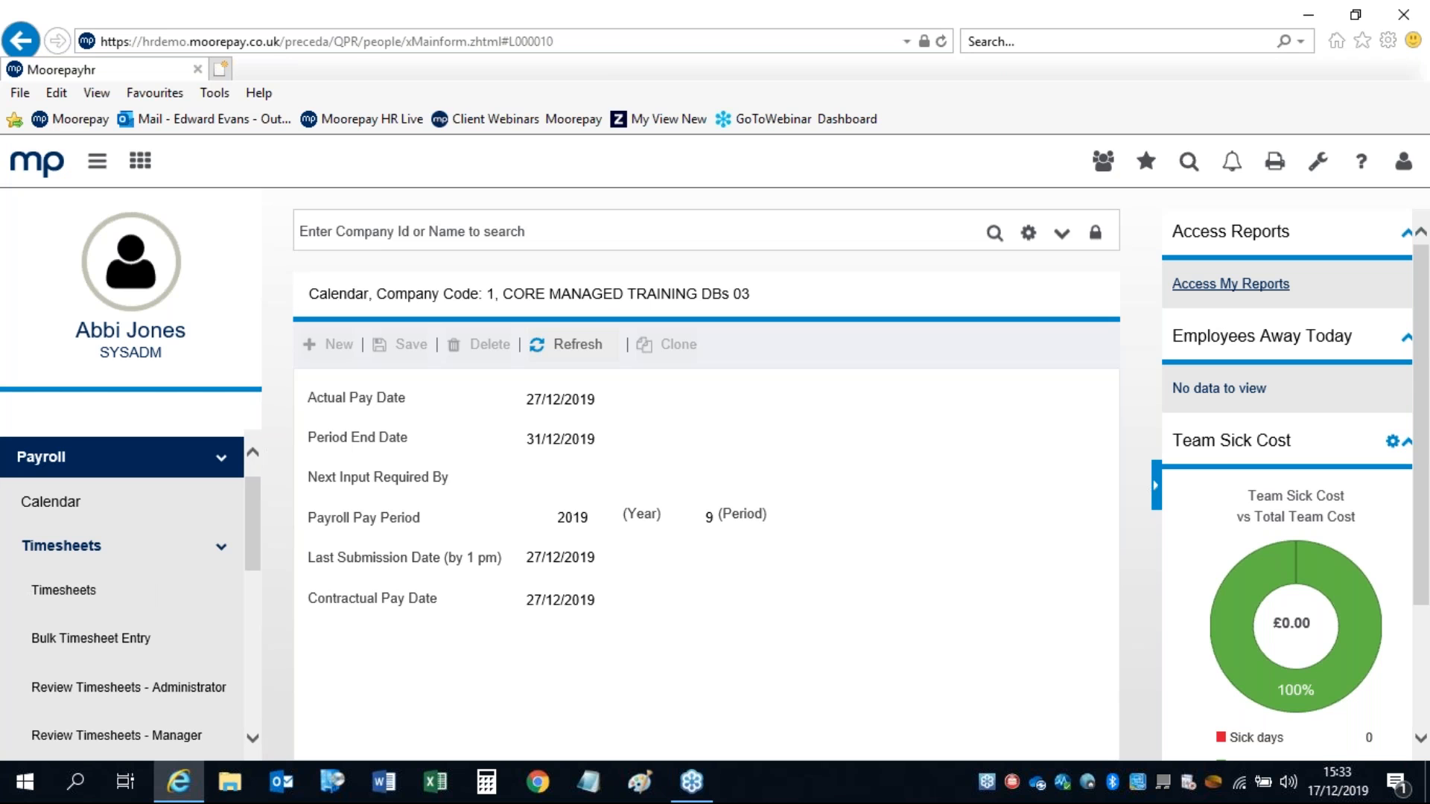
Step: Go from the payroll calendar to the employee's Payroll Timesheets page
click(58, 590)
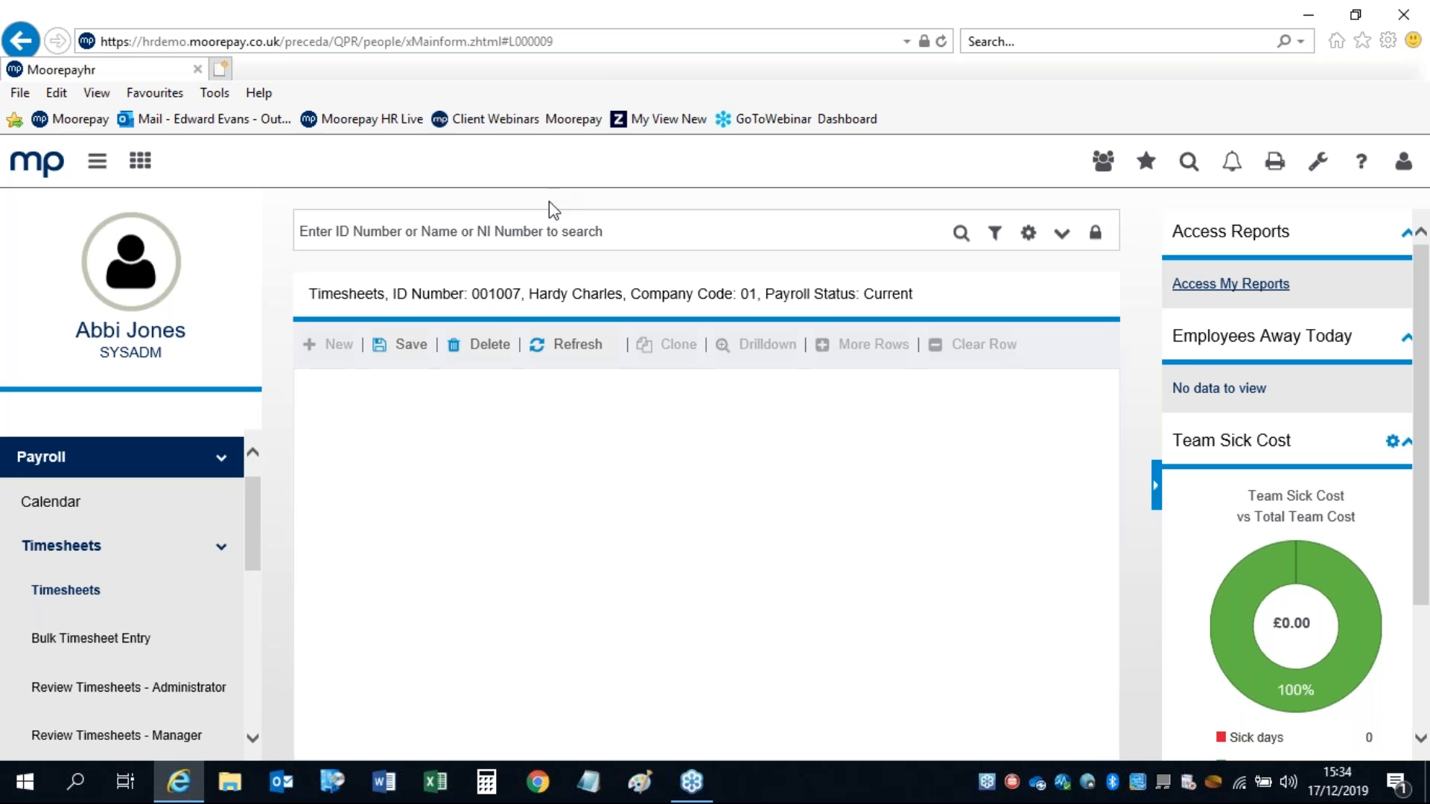
Step: Give the first timesheet row pay code 3 BASIC RATE, leaving units/value at 0.00
click(531, 237)
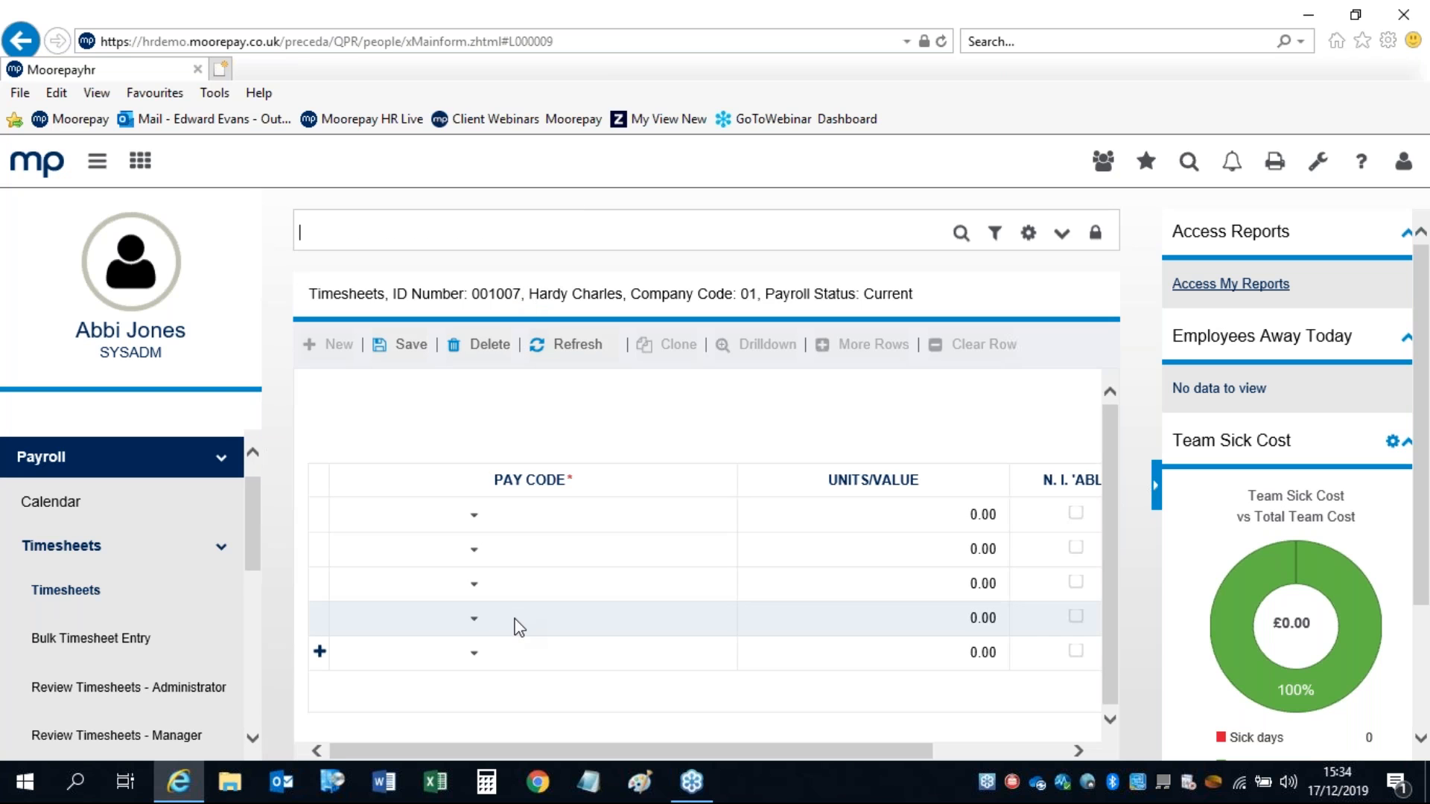
click(483, 516)
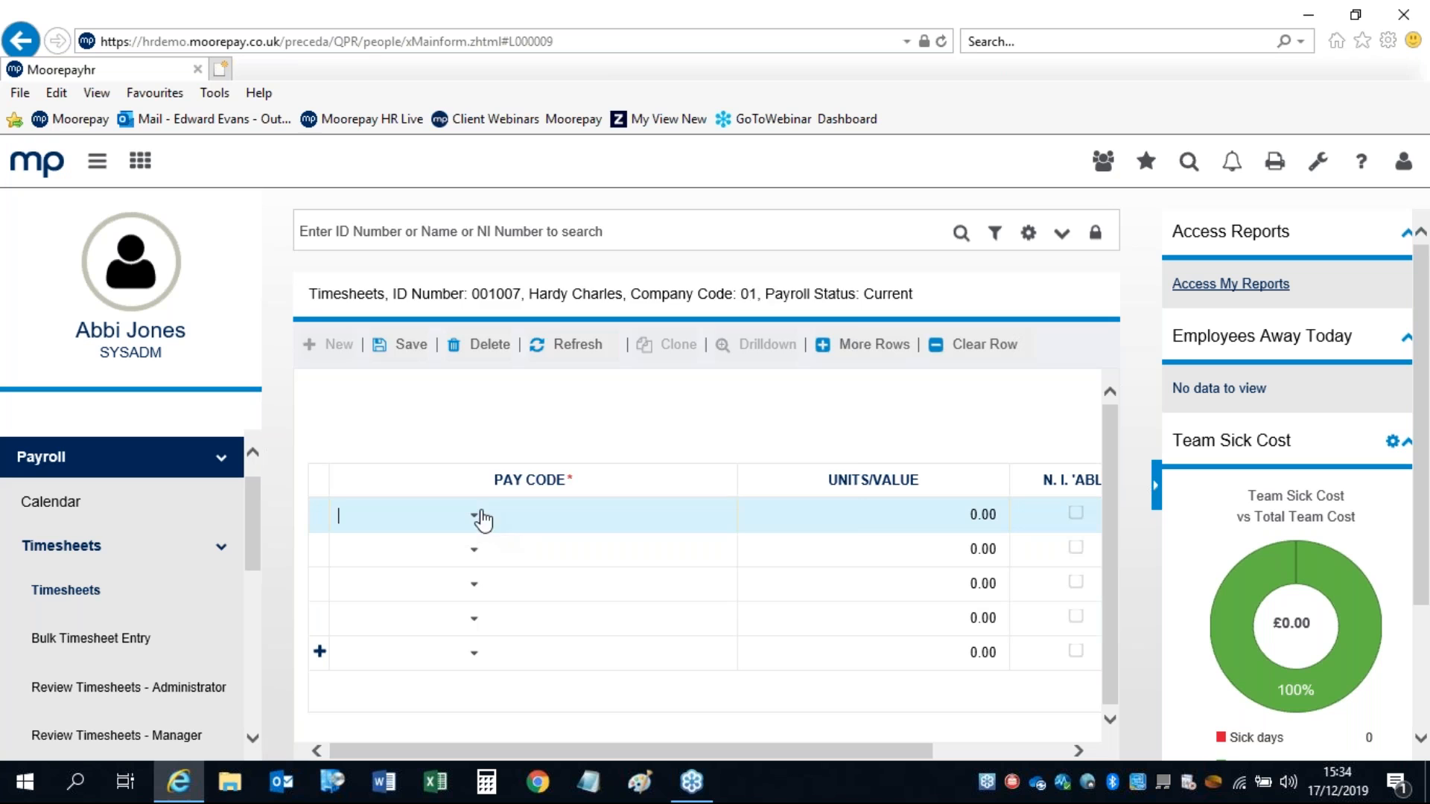
click(480, 516)
click(486, 195)
click(645, 504)
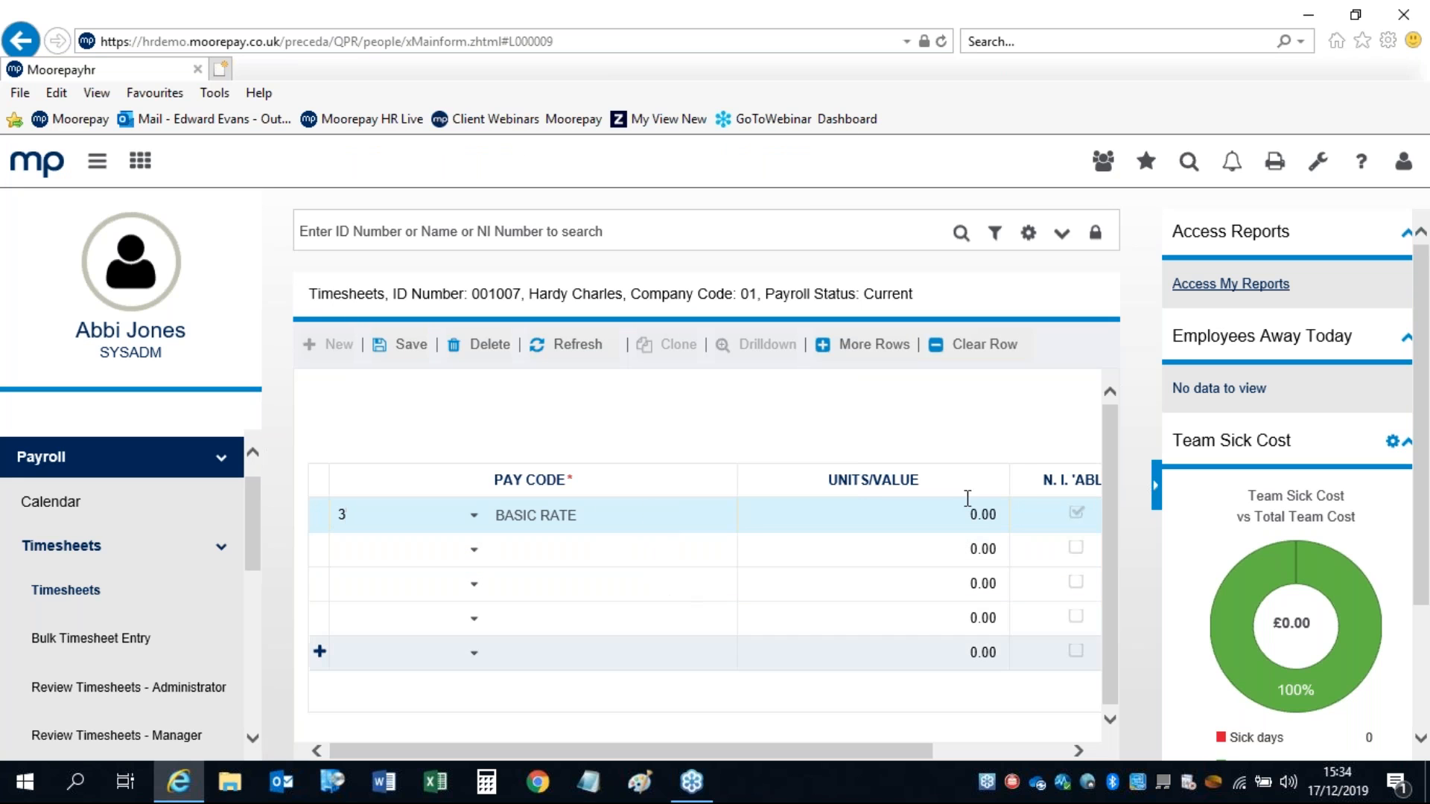
click(980, 521)
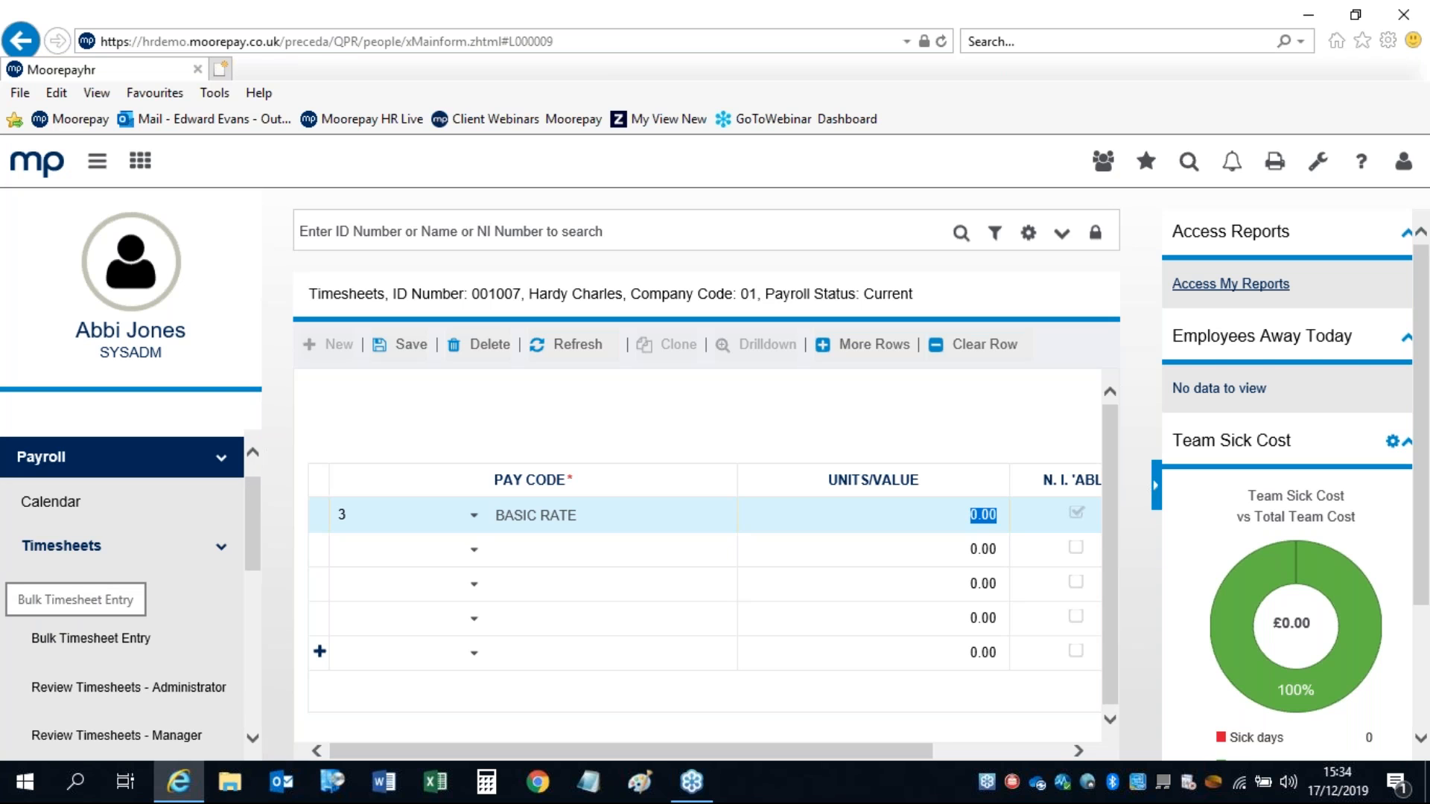
Step: Open Bulk Timesheet Entry without saving the timesheet, then start and cancel a new form
click(90, 638)
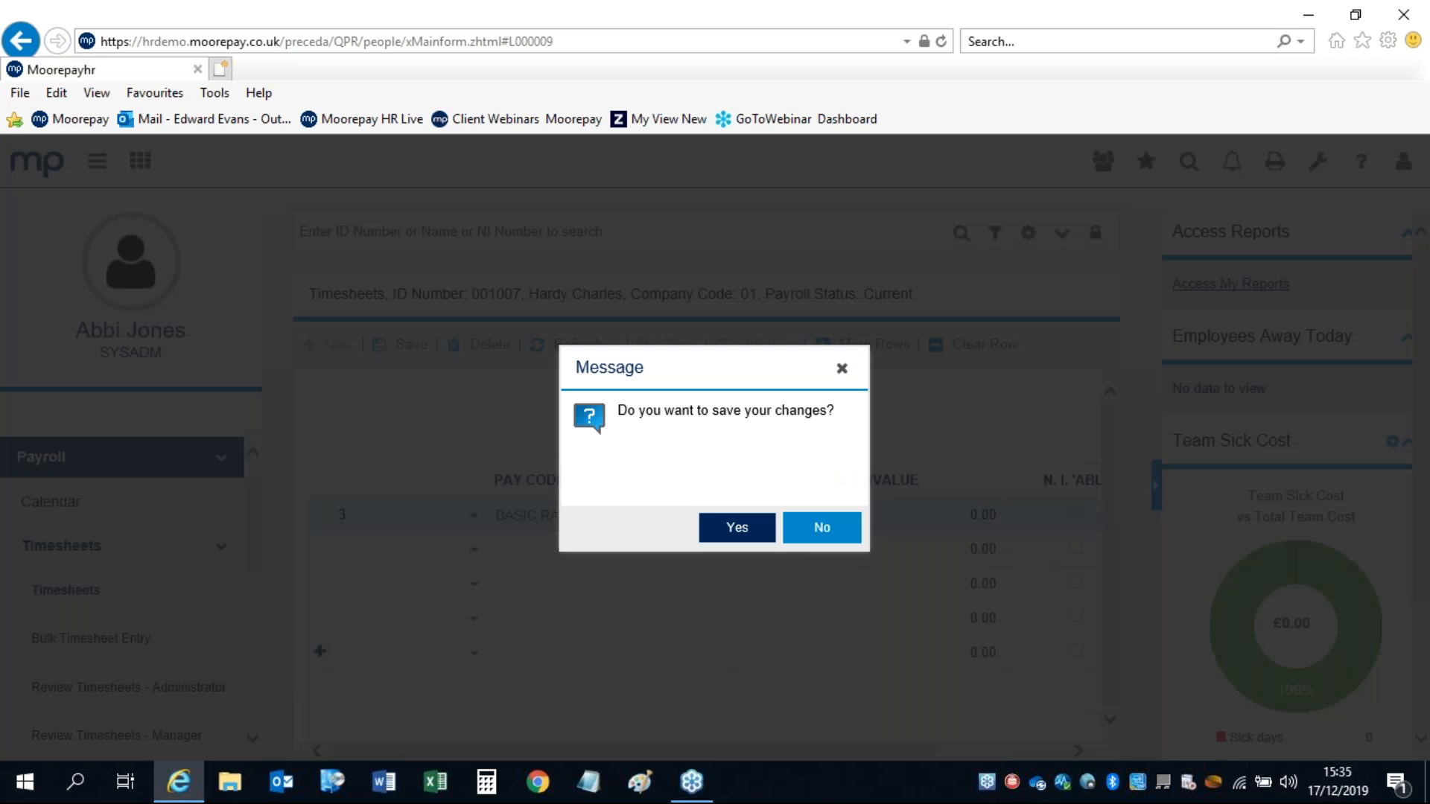
click(822, 534)
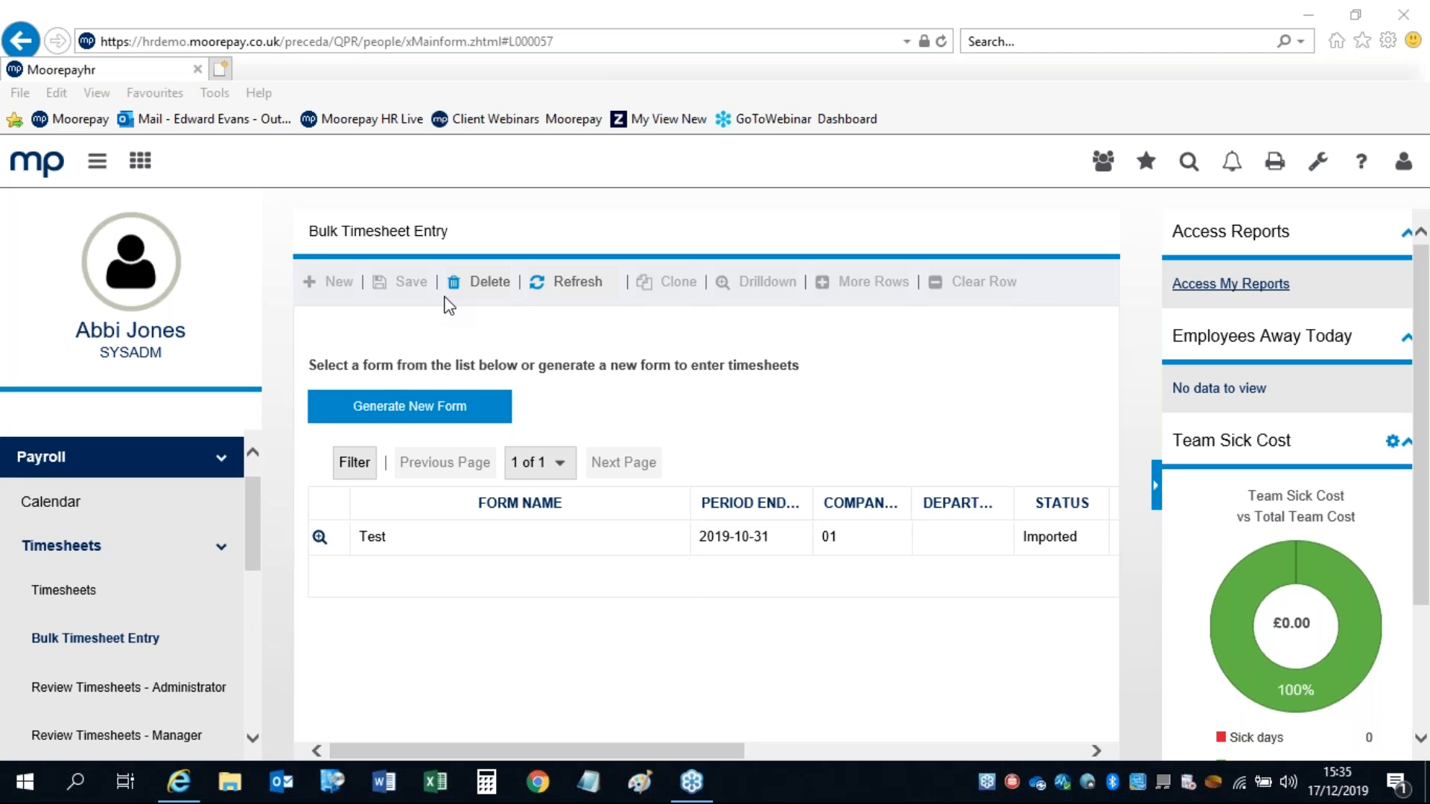
click(406, 408)
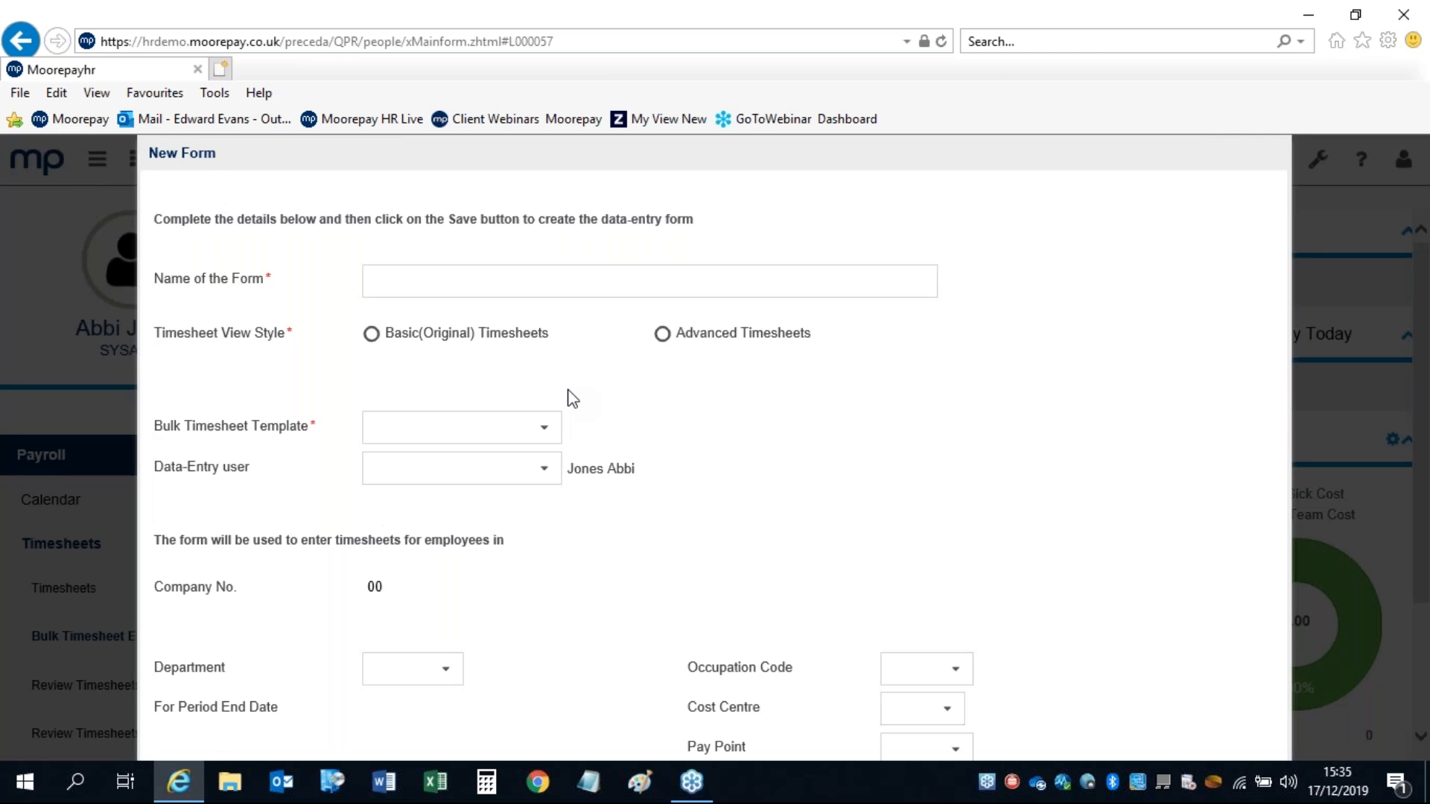
click(544, 427)
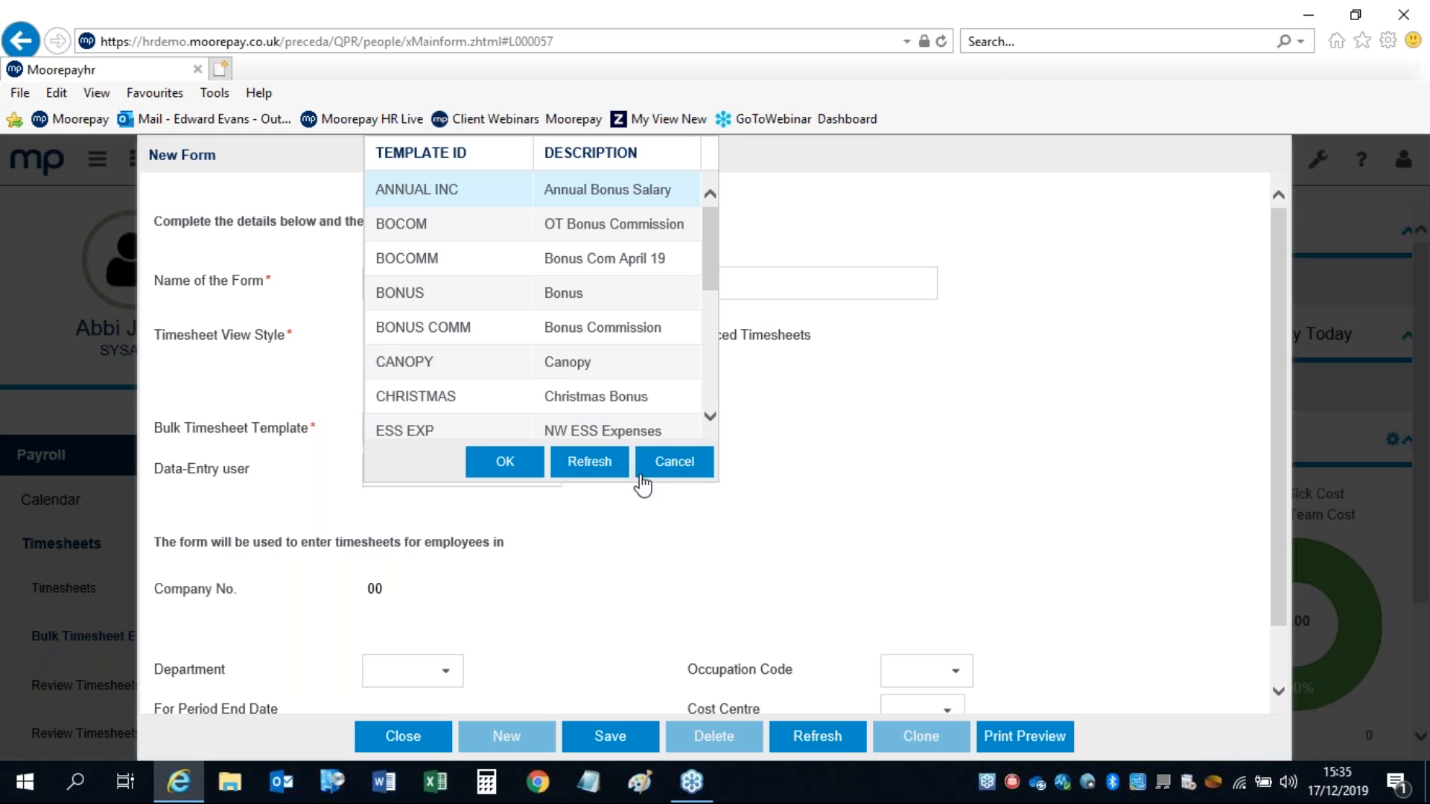
click(675, 462)
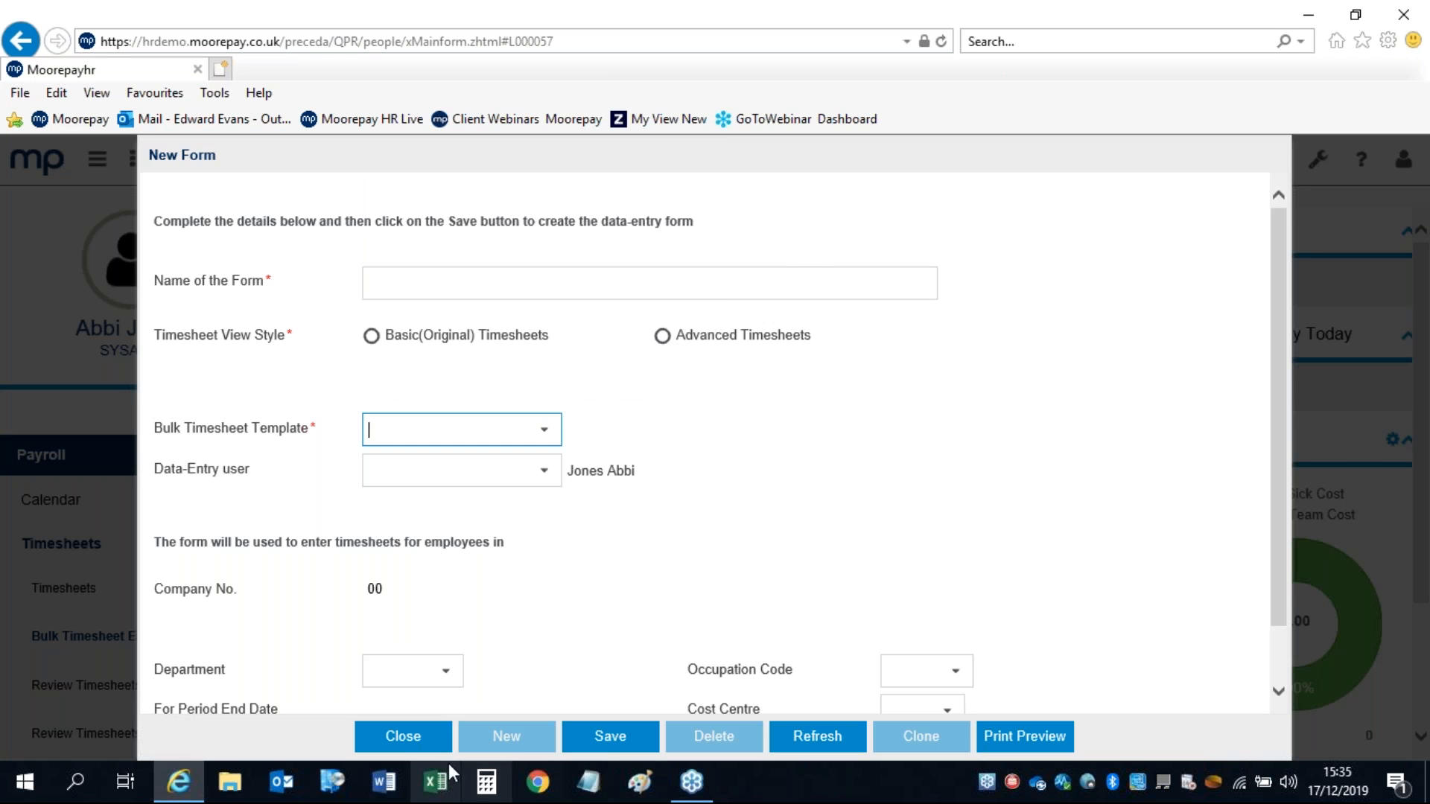
click(395, 738)
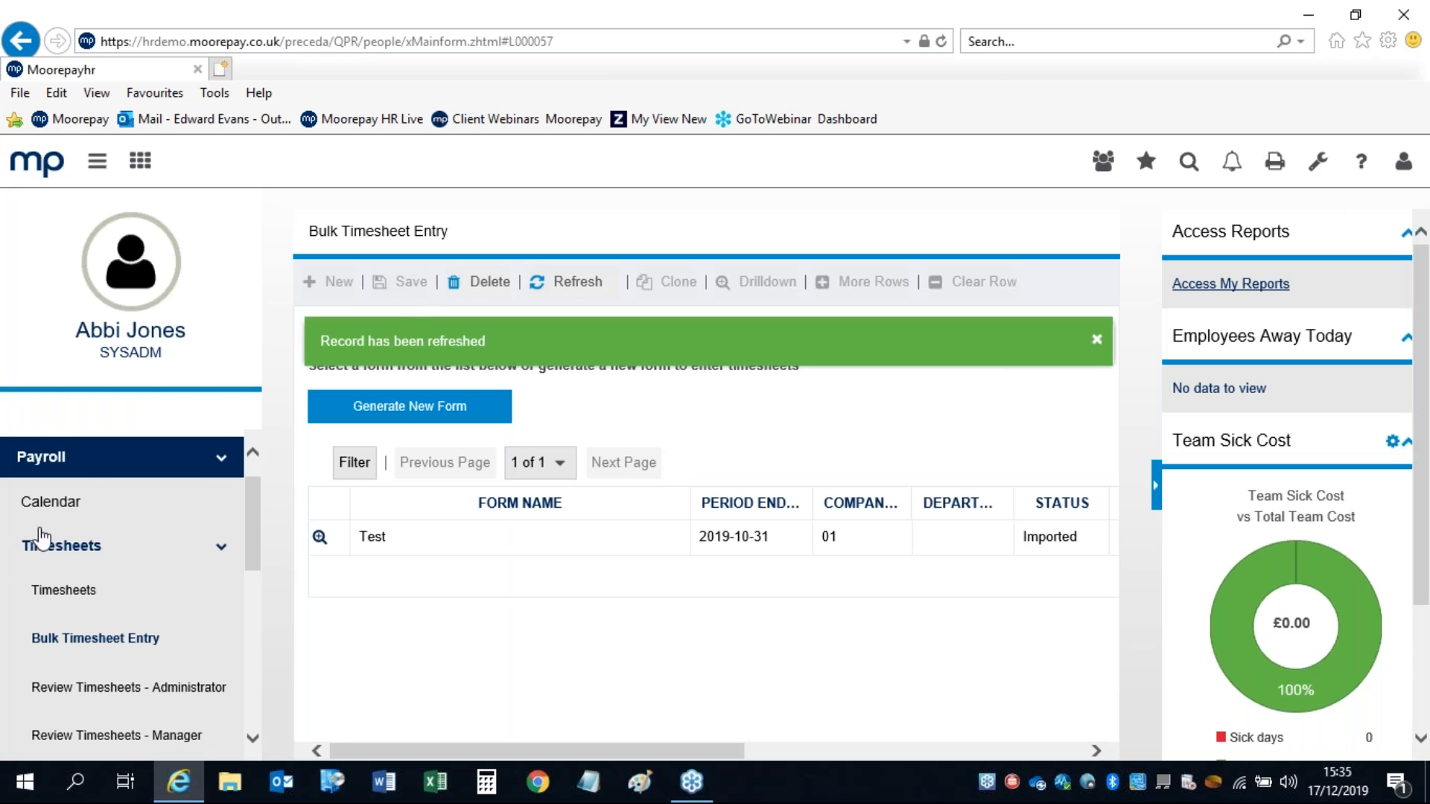
Step: Navigate to Administration > Payroll > Bulk Timesheets Templates in the left menu
click(219, 555)
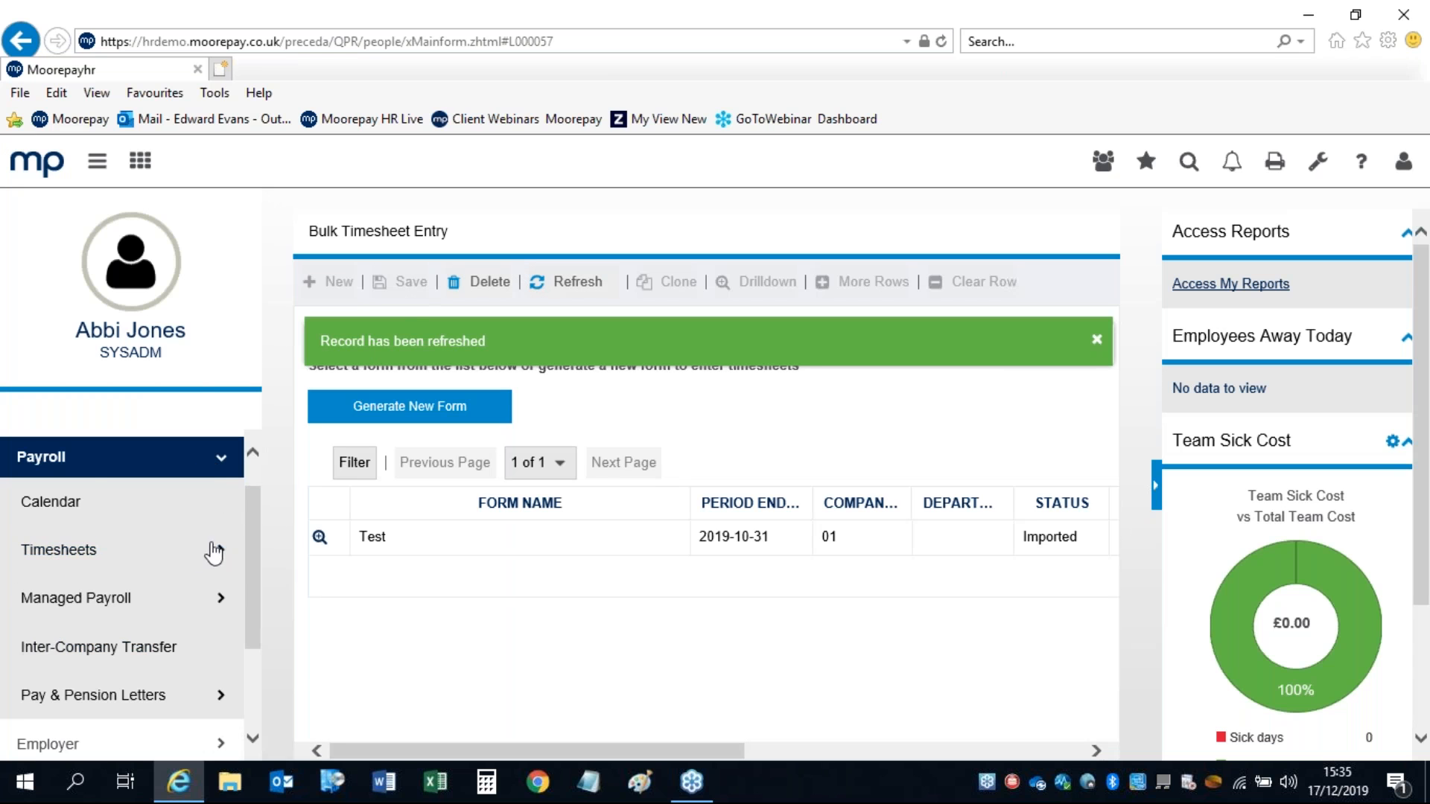
click(219, 462)
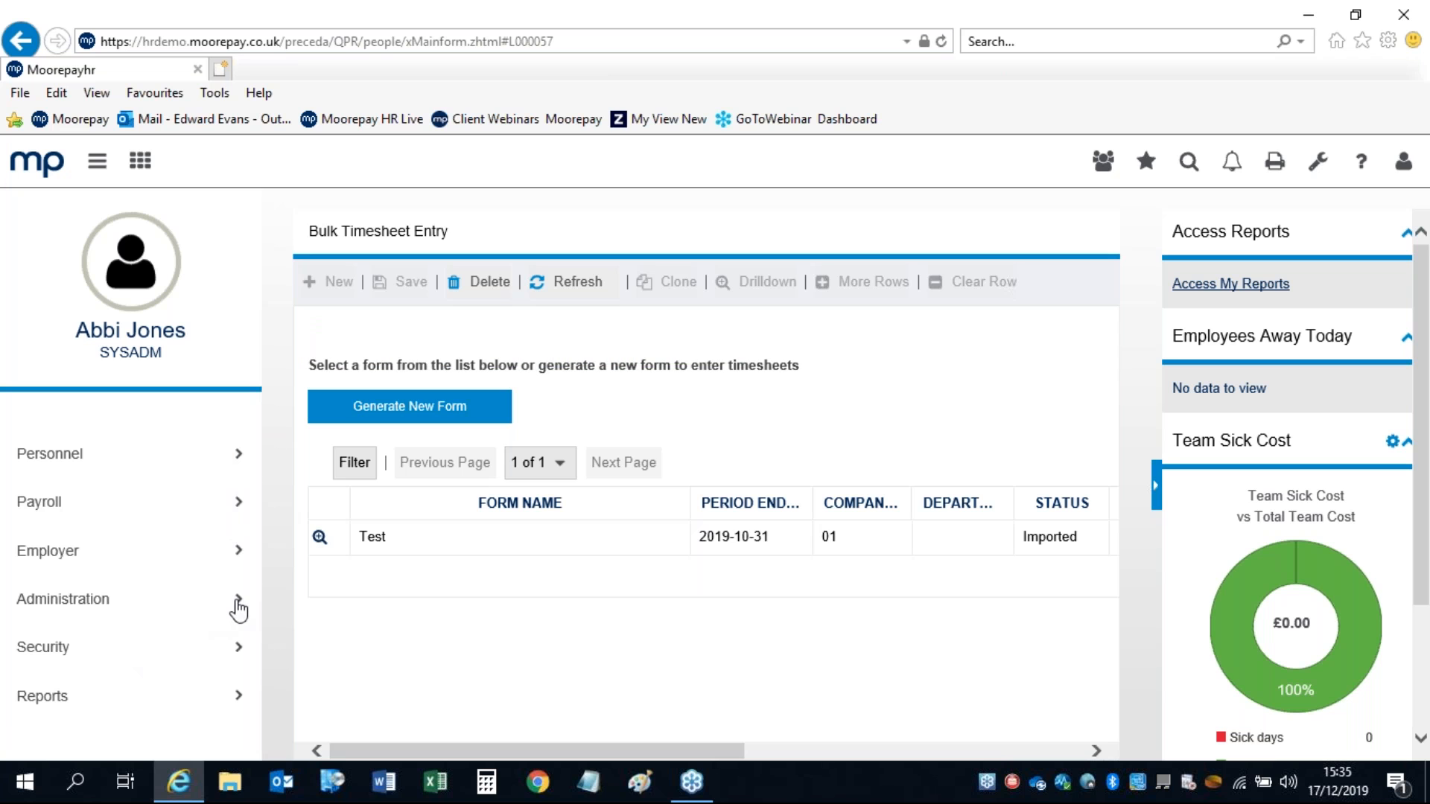
click(81, 613)
scroll(250, 525, down, 2)
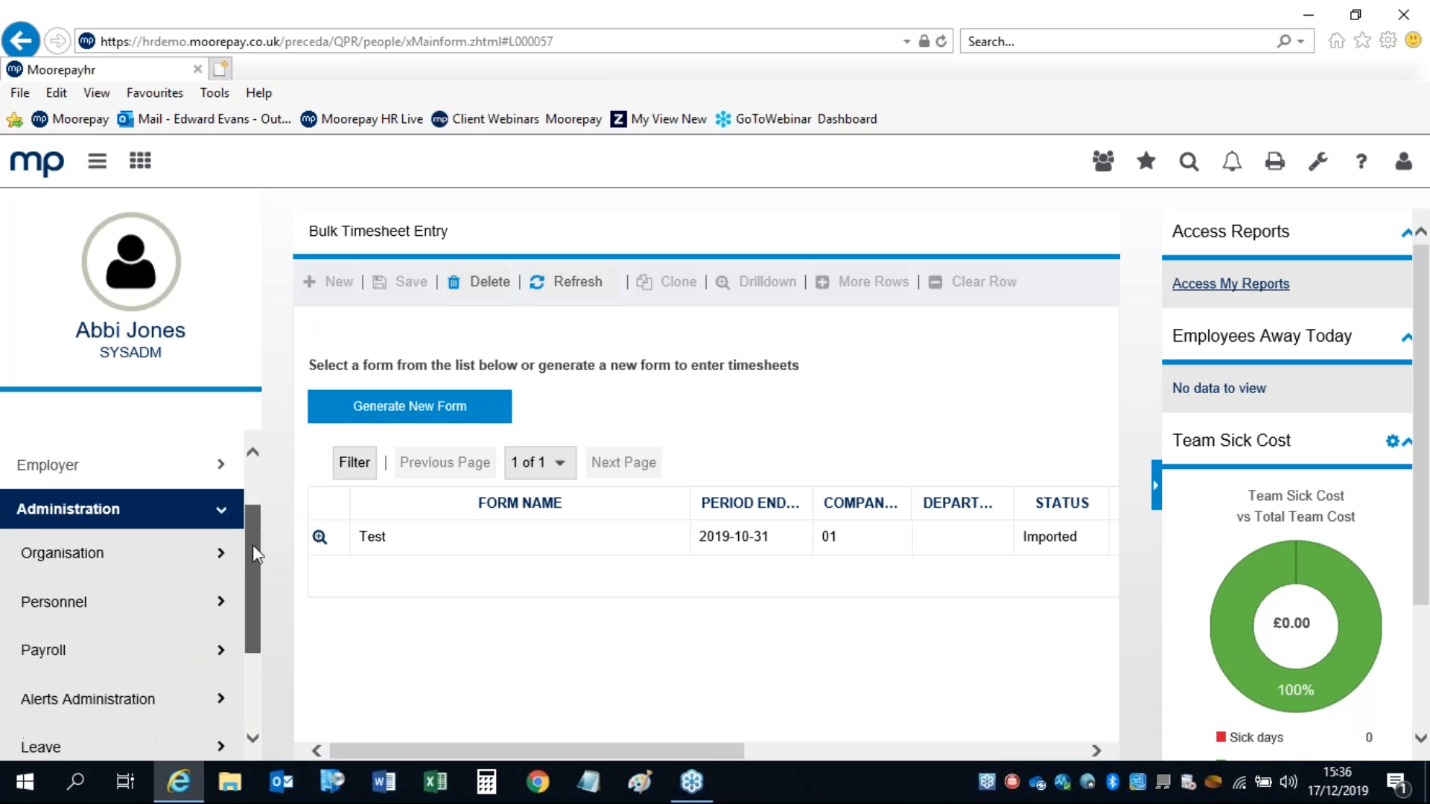
click(60, 591)
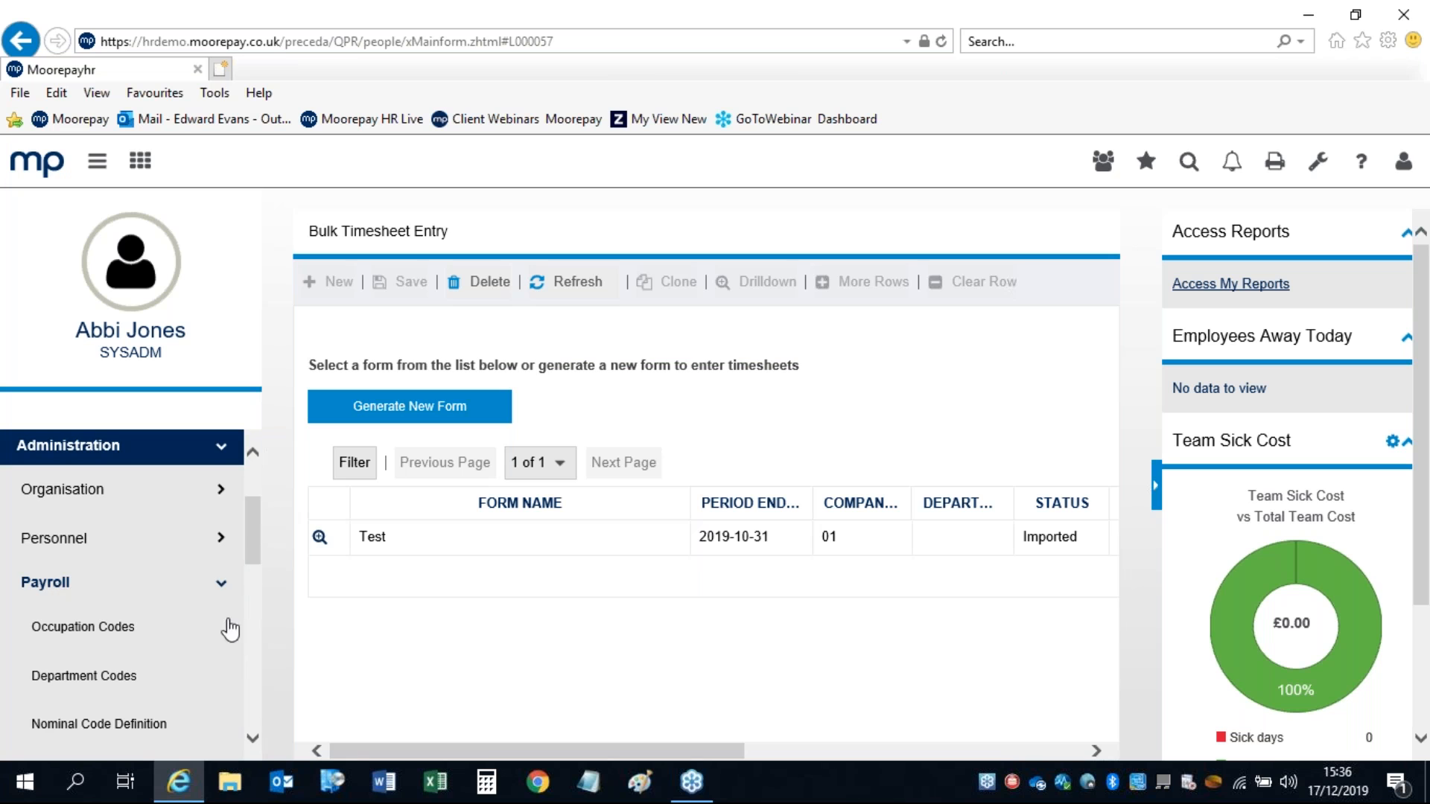
drag(255, 512, 253, 579)
click(110, 628)
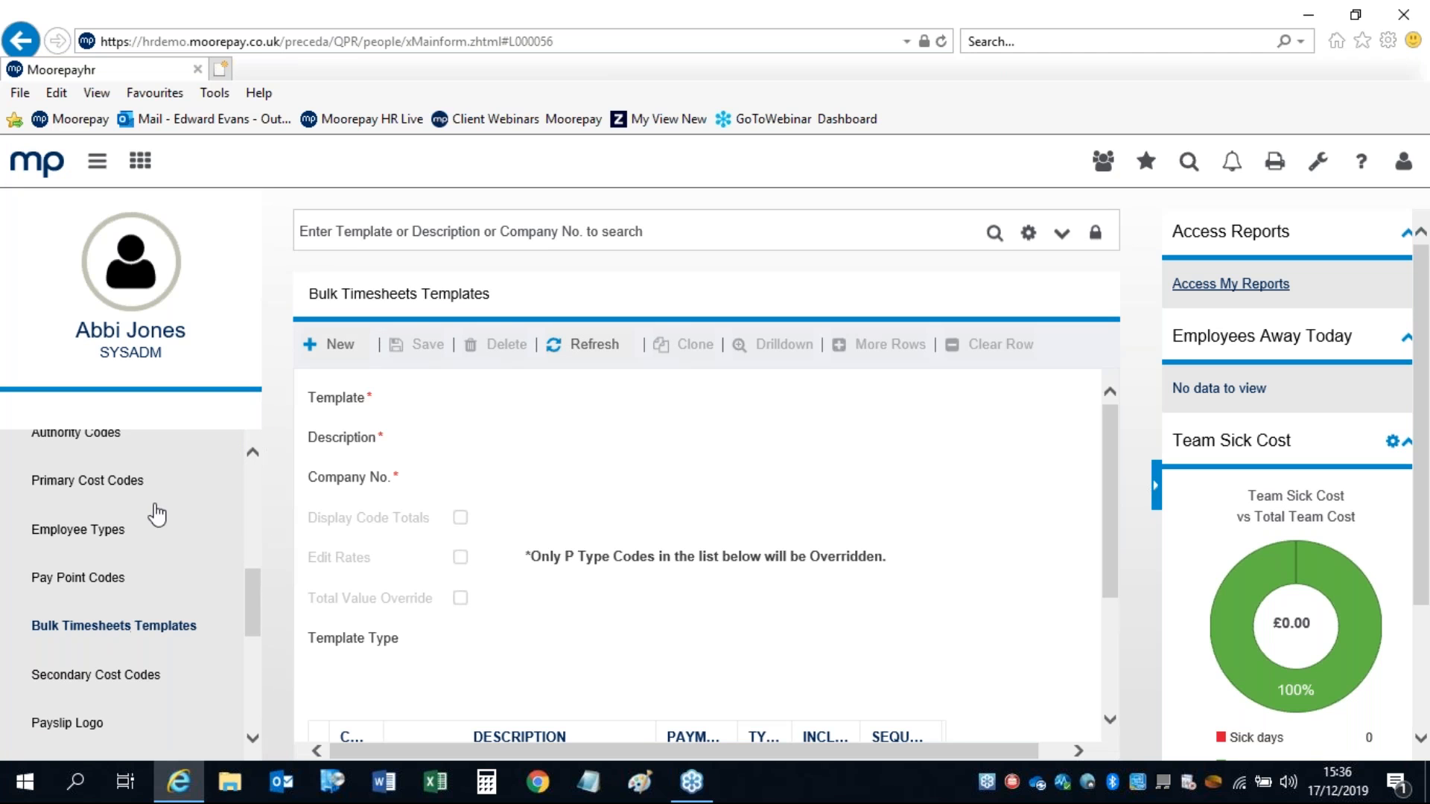
Step: Create a new template TEST with description 'test' for company 01
click(341, 347)
click(447, 399)
text(test)
click(472, 436)
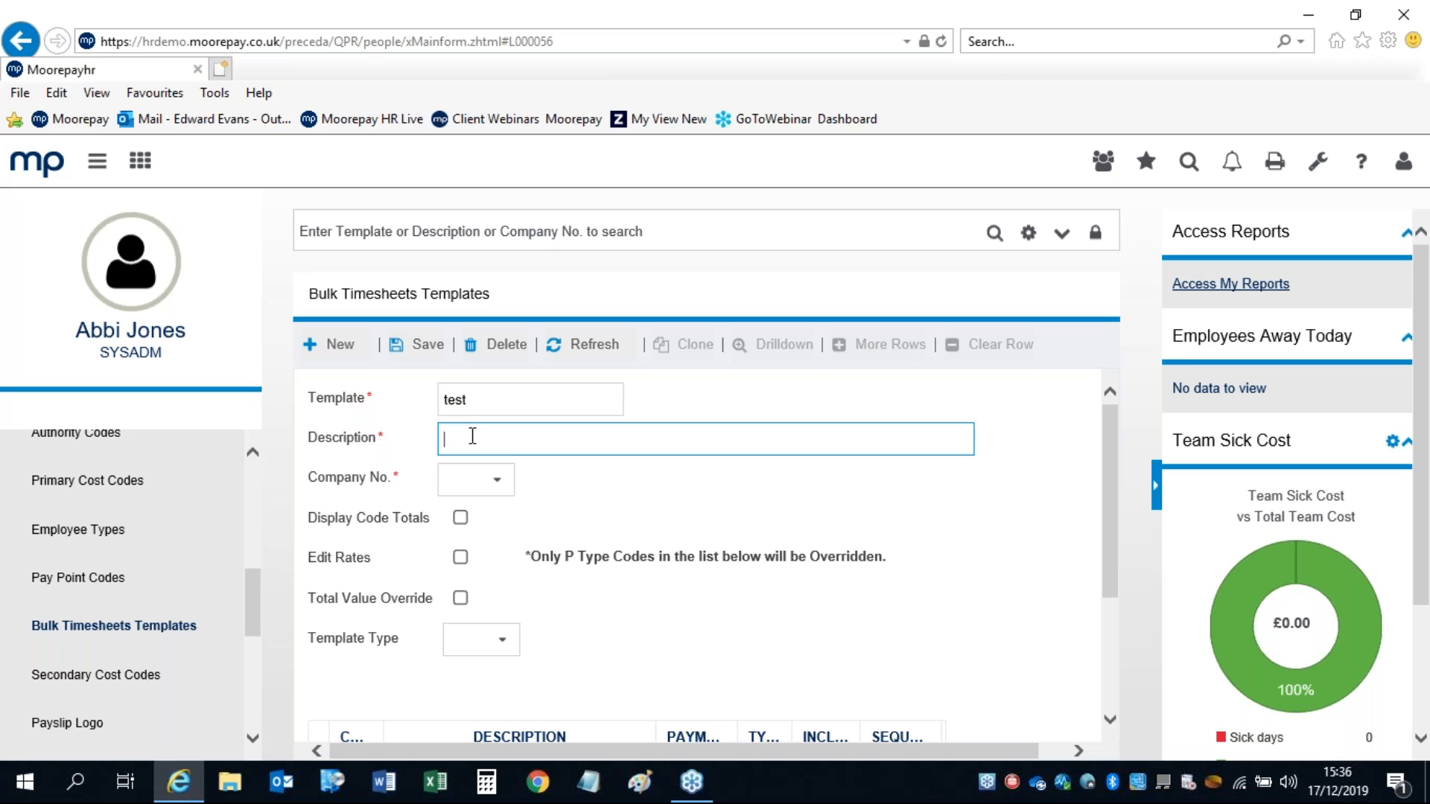
text(test)
click(510, 493)
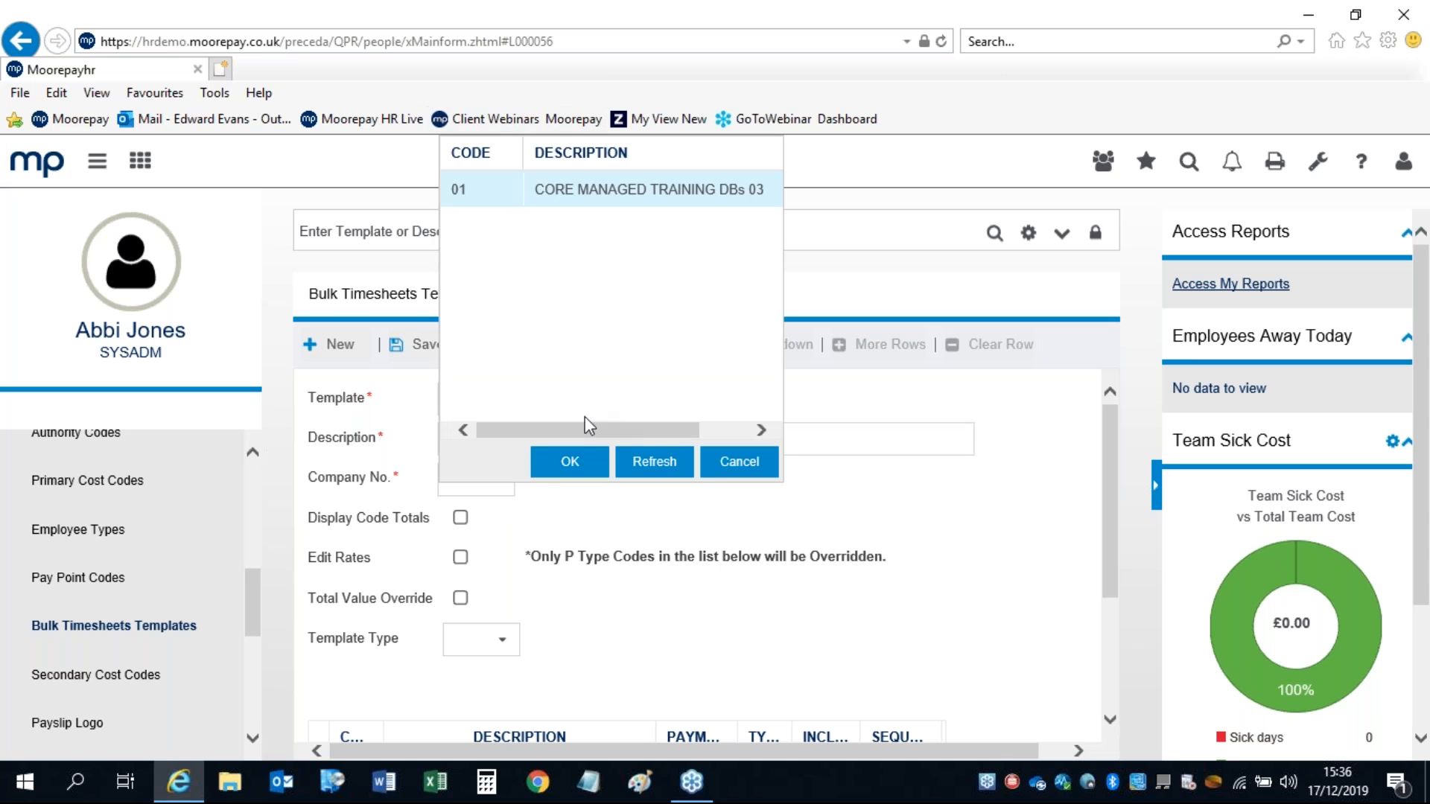
click(582, 463)
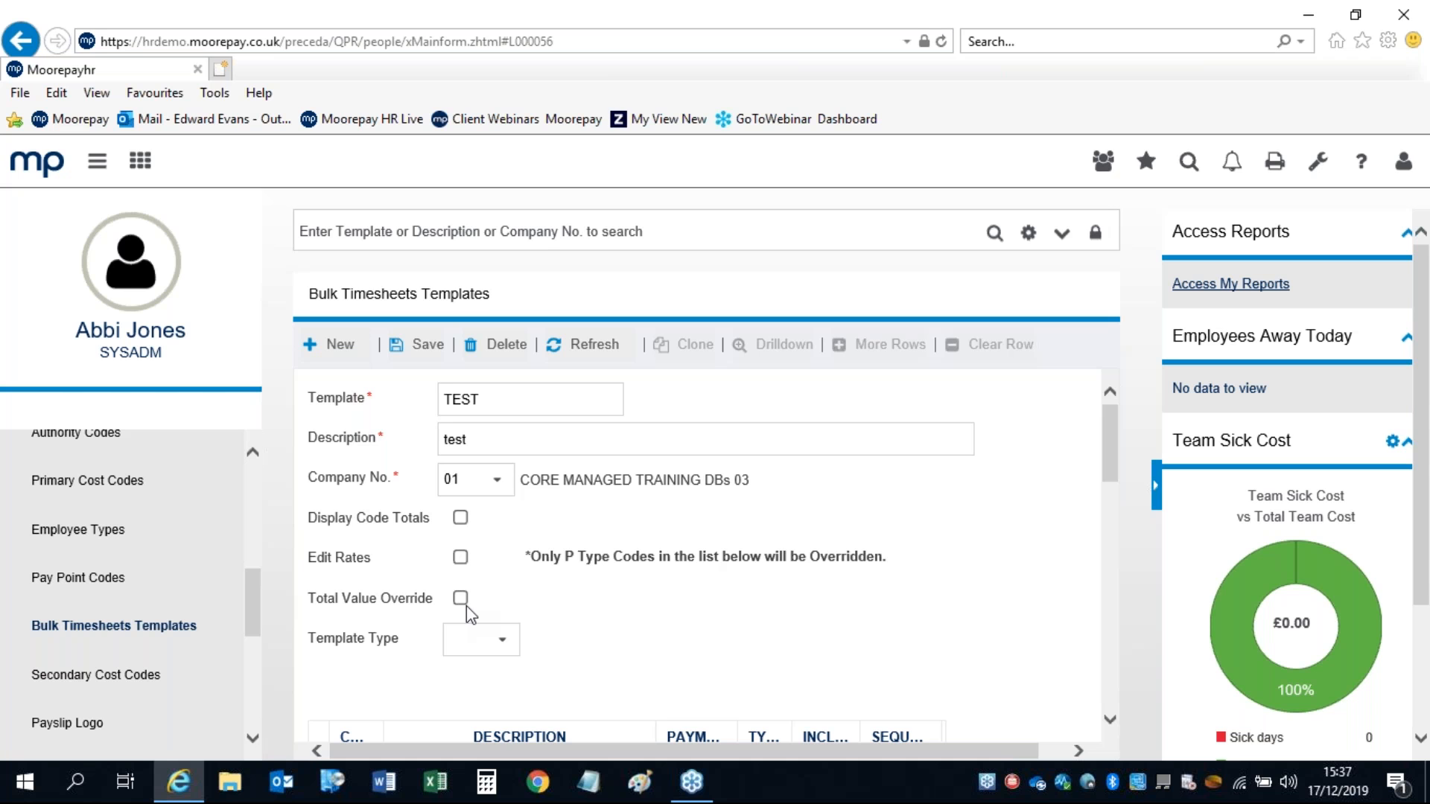
Step: Set the template type to T Timesheets
click(503, 640)
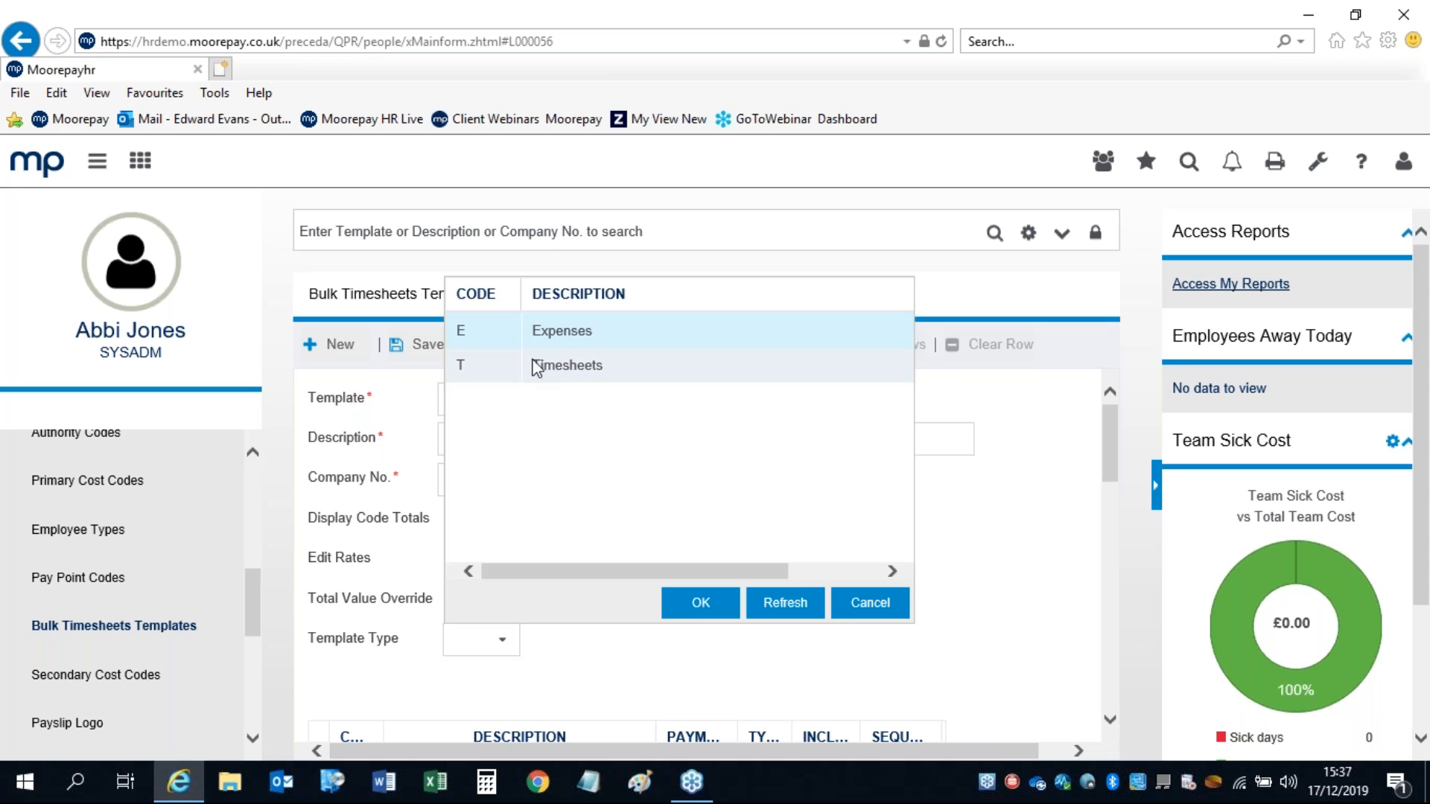
click(546, 365)
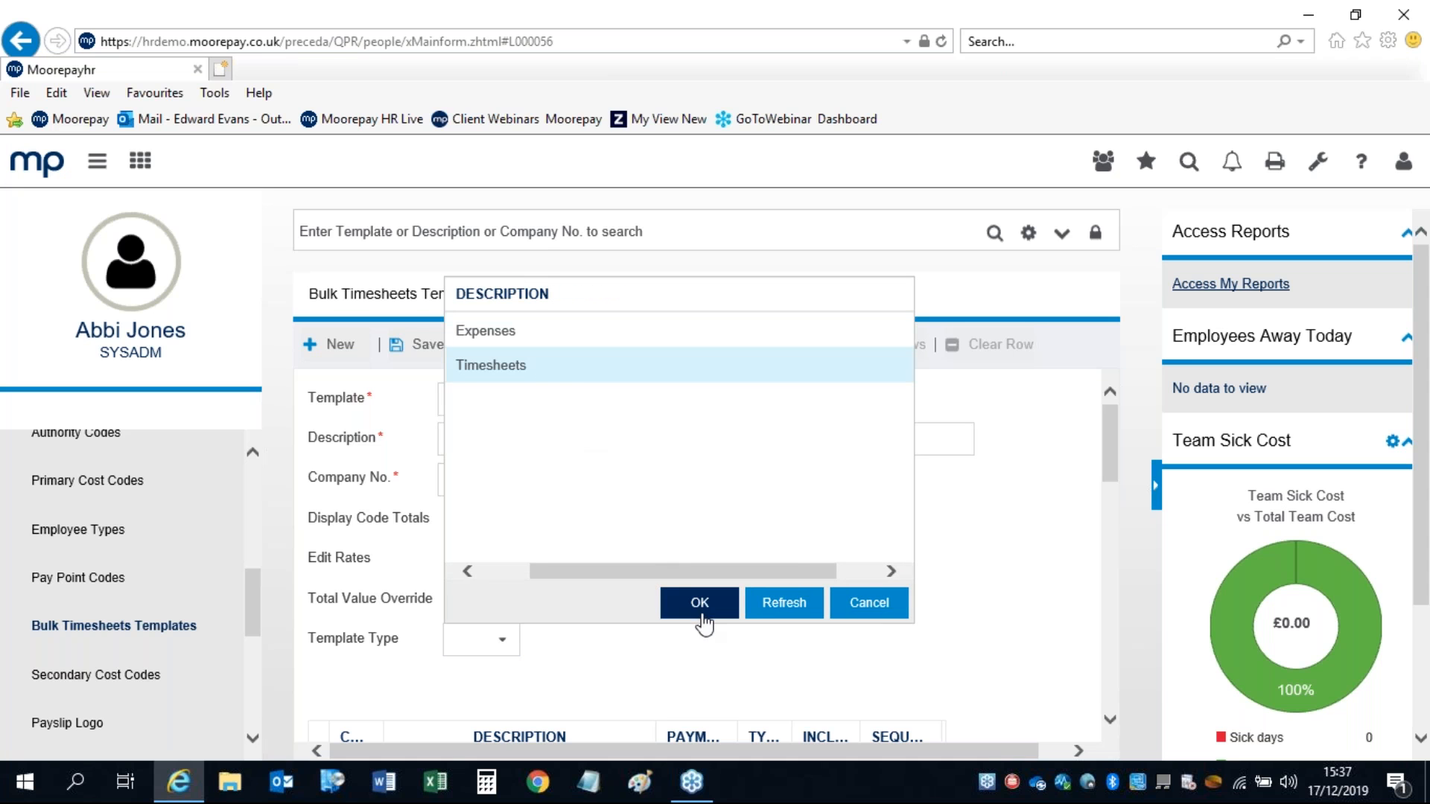
click(691, 604)
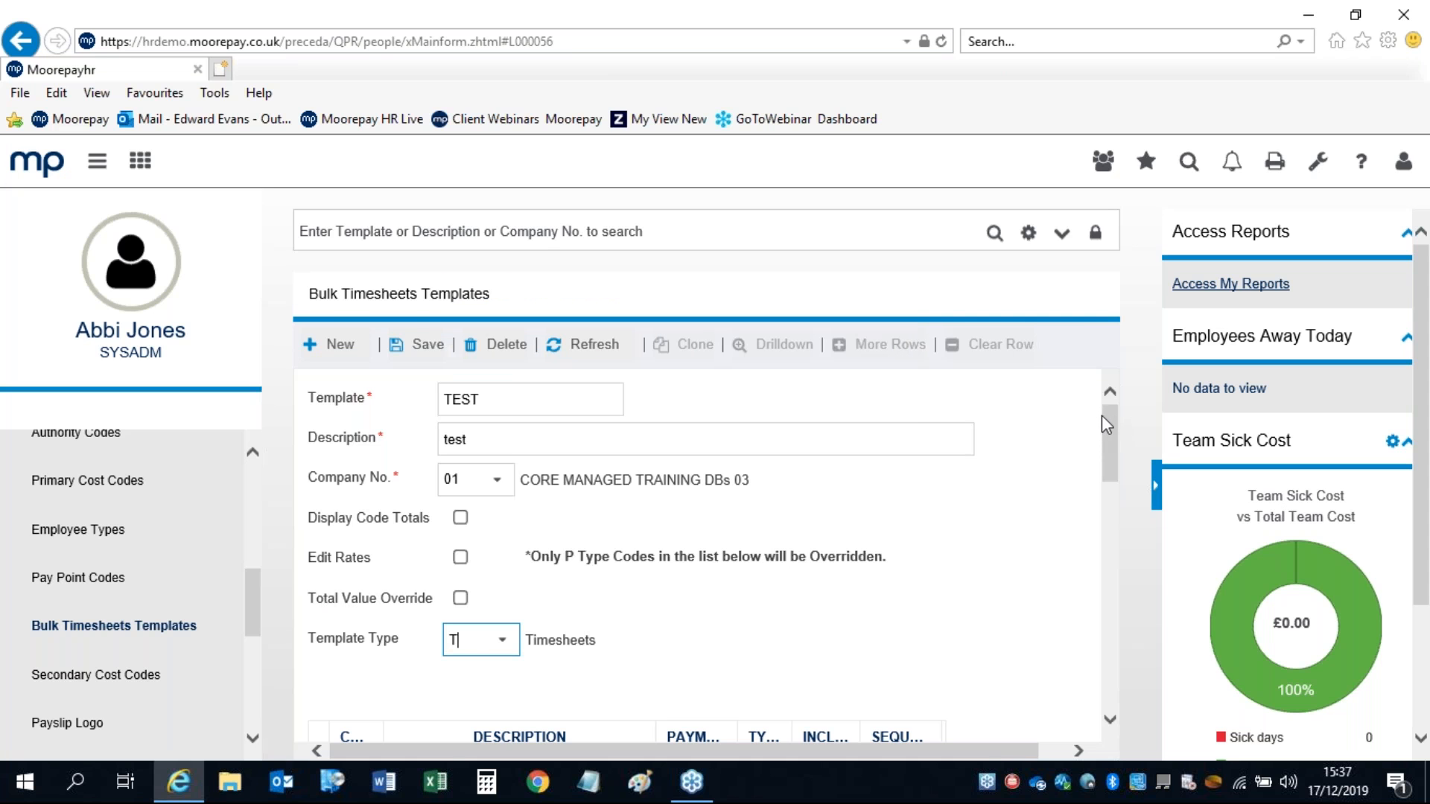
Step: Include pay codes BASIC RATE, O/T X 1.0, O/T X 1.5 and NET TO GROSS
click(1155, 486)
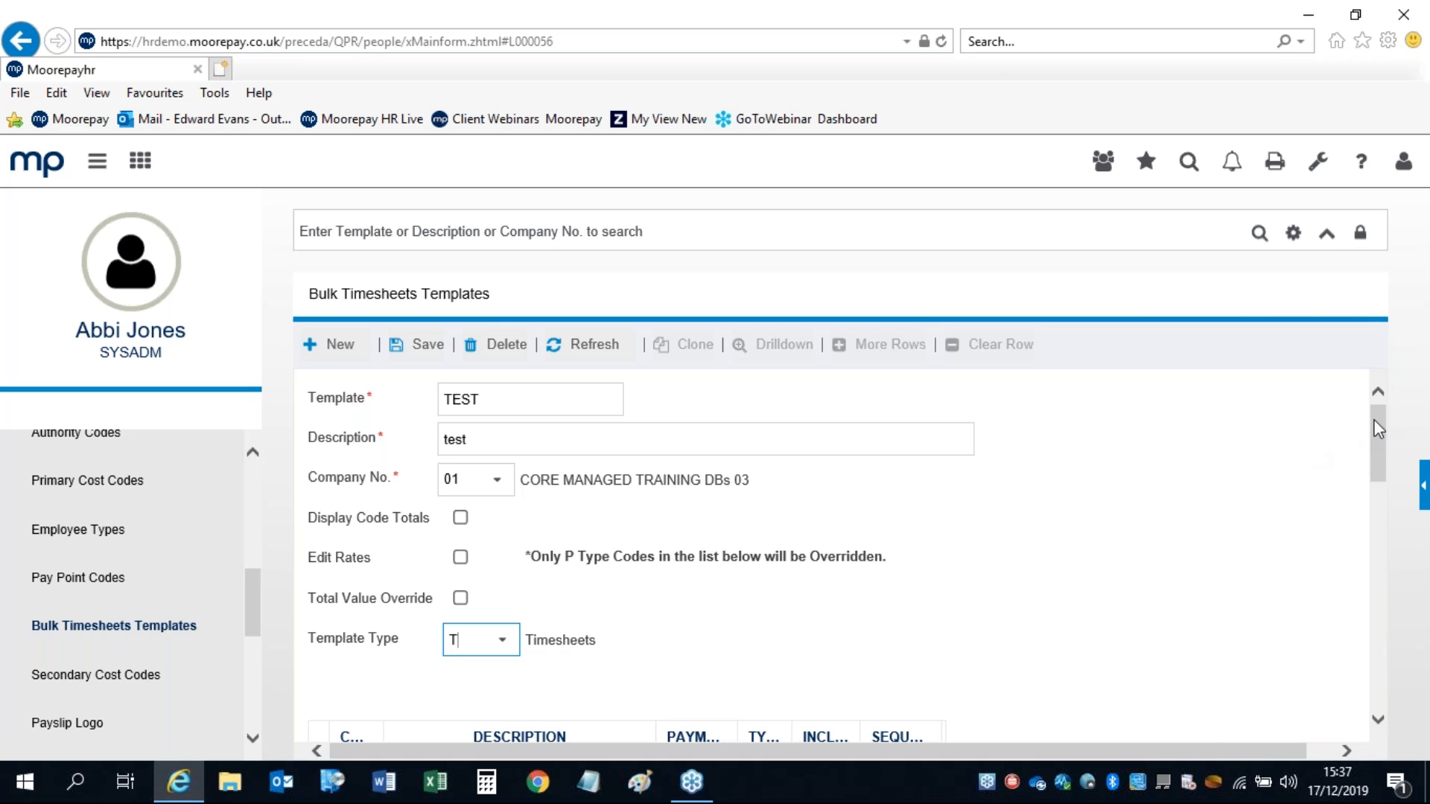
drag(1378, 426, 1377, 502)
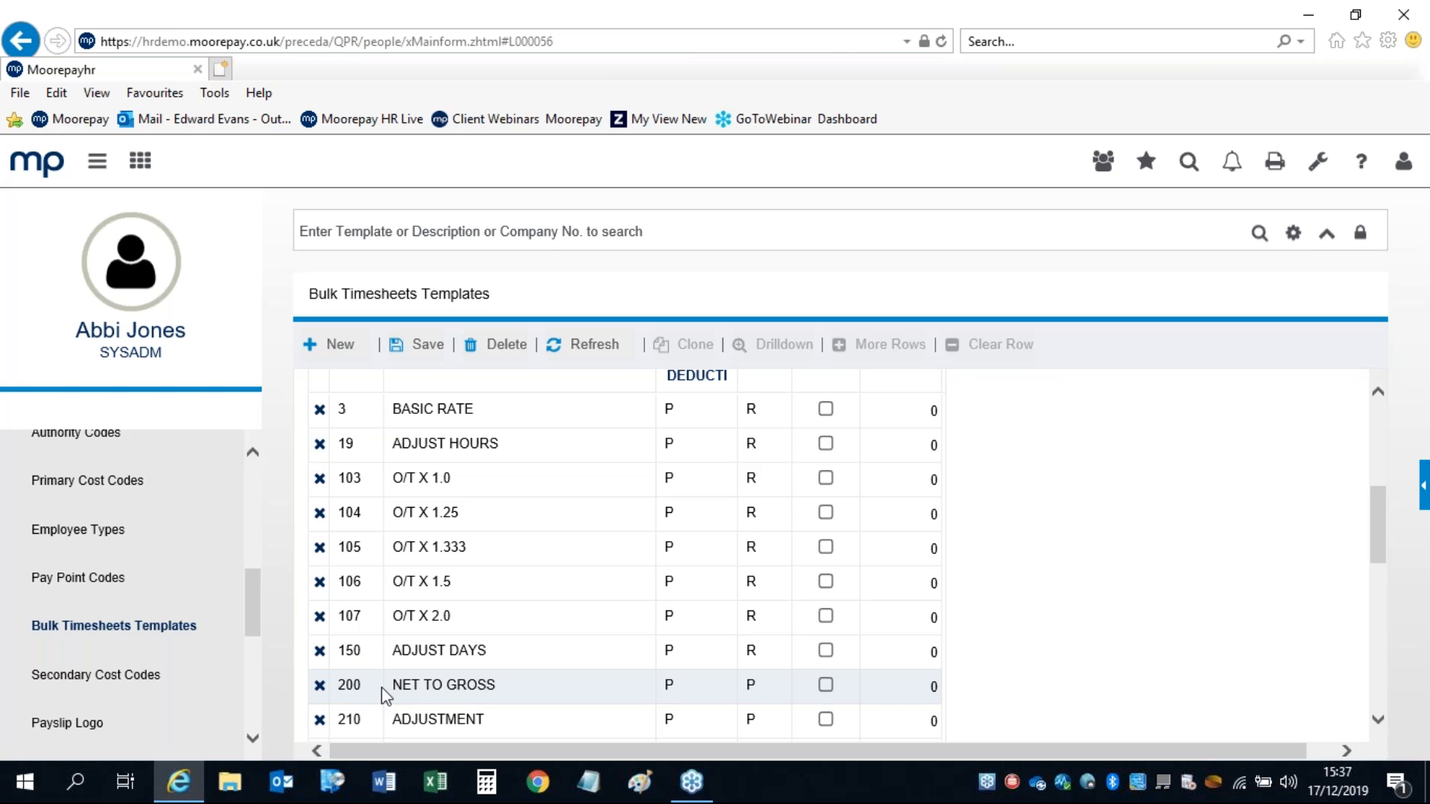
click(825, 409)
click(826, 478)
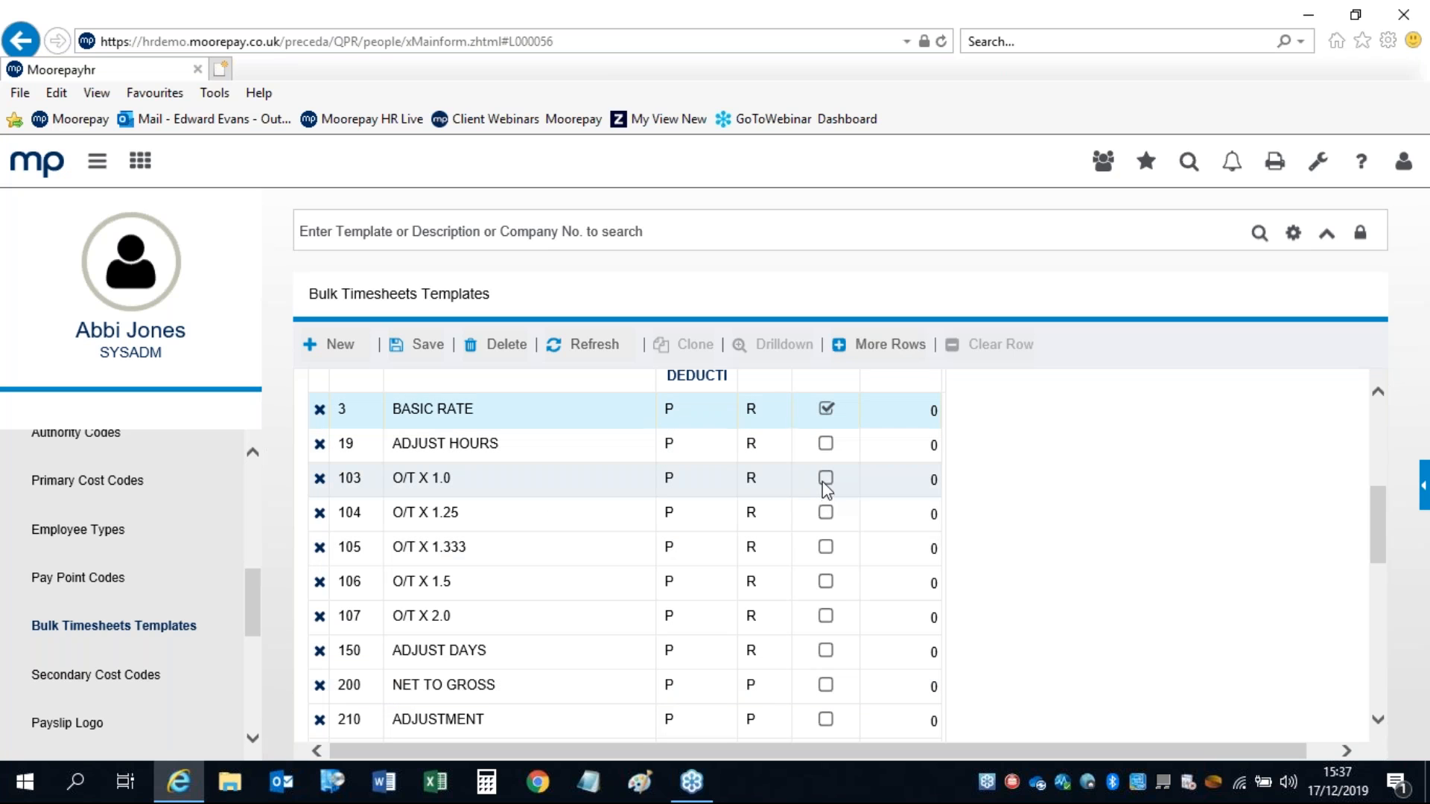
click(826, 582)
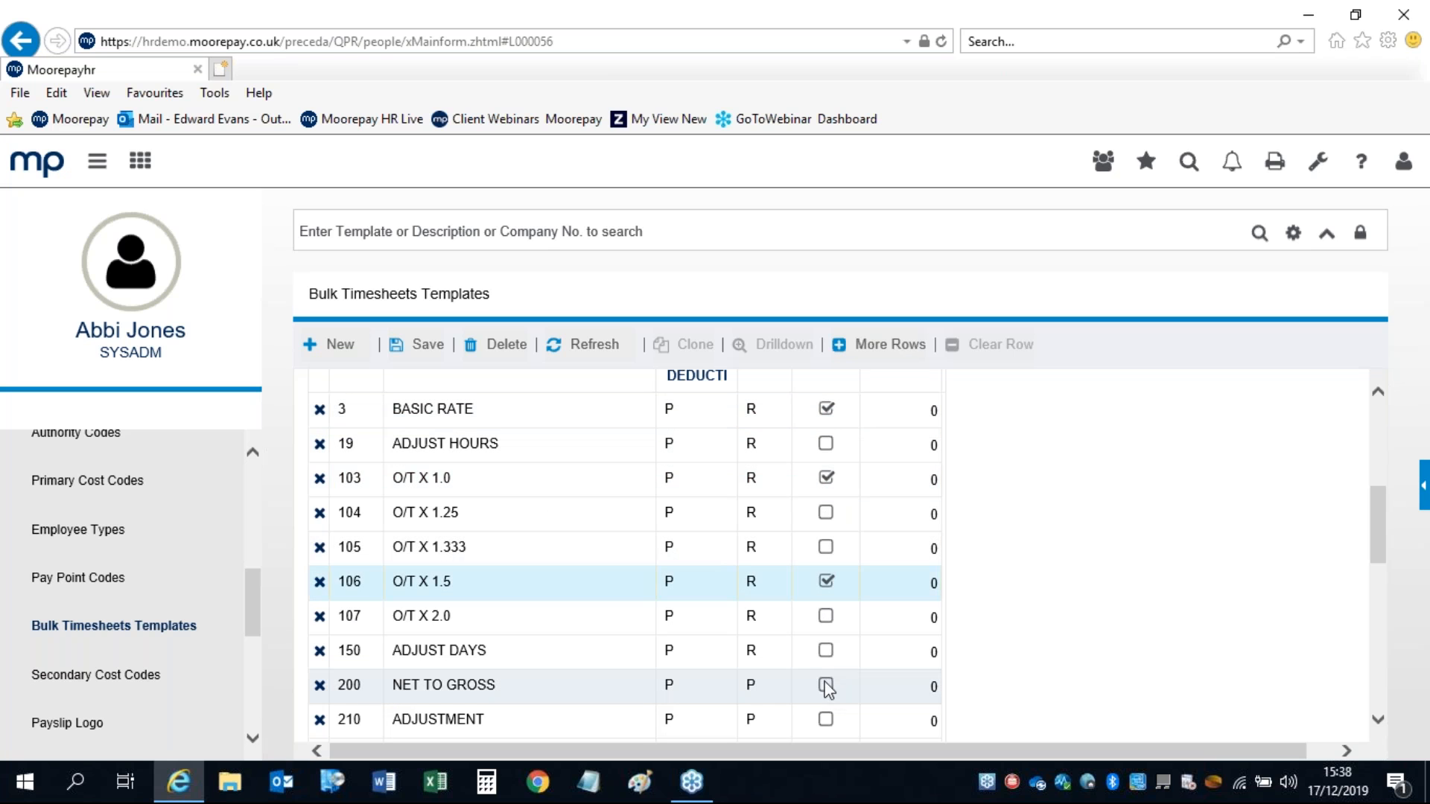
click(825, 686)
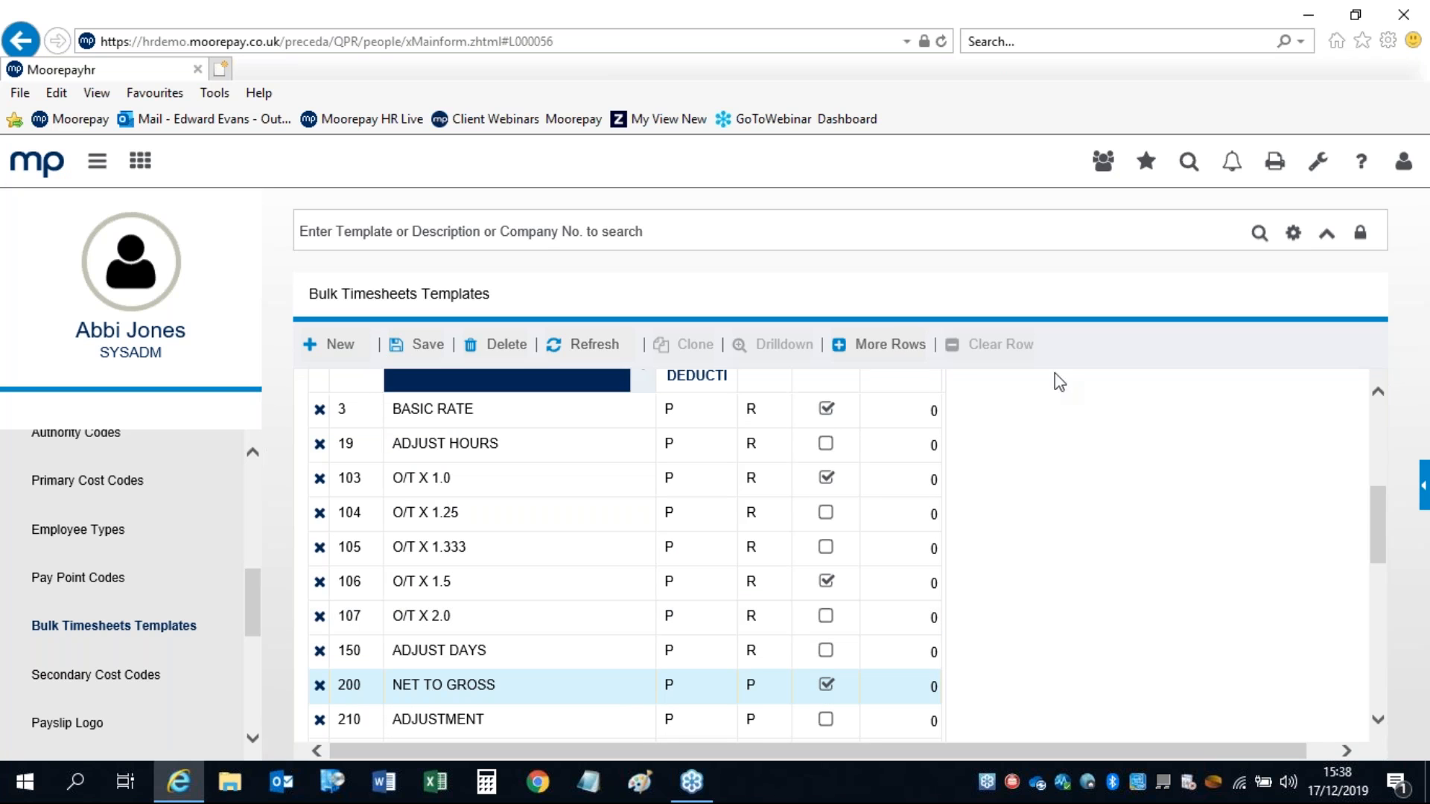
drag(1380, 537, 1367, 417)
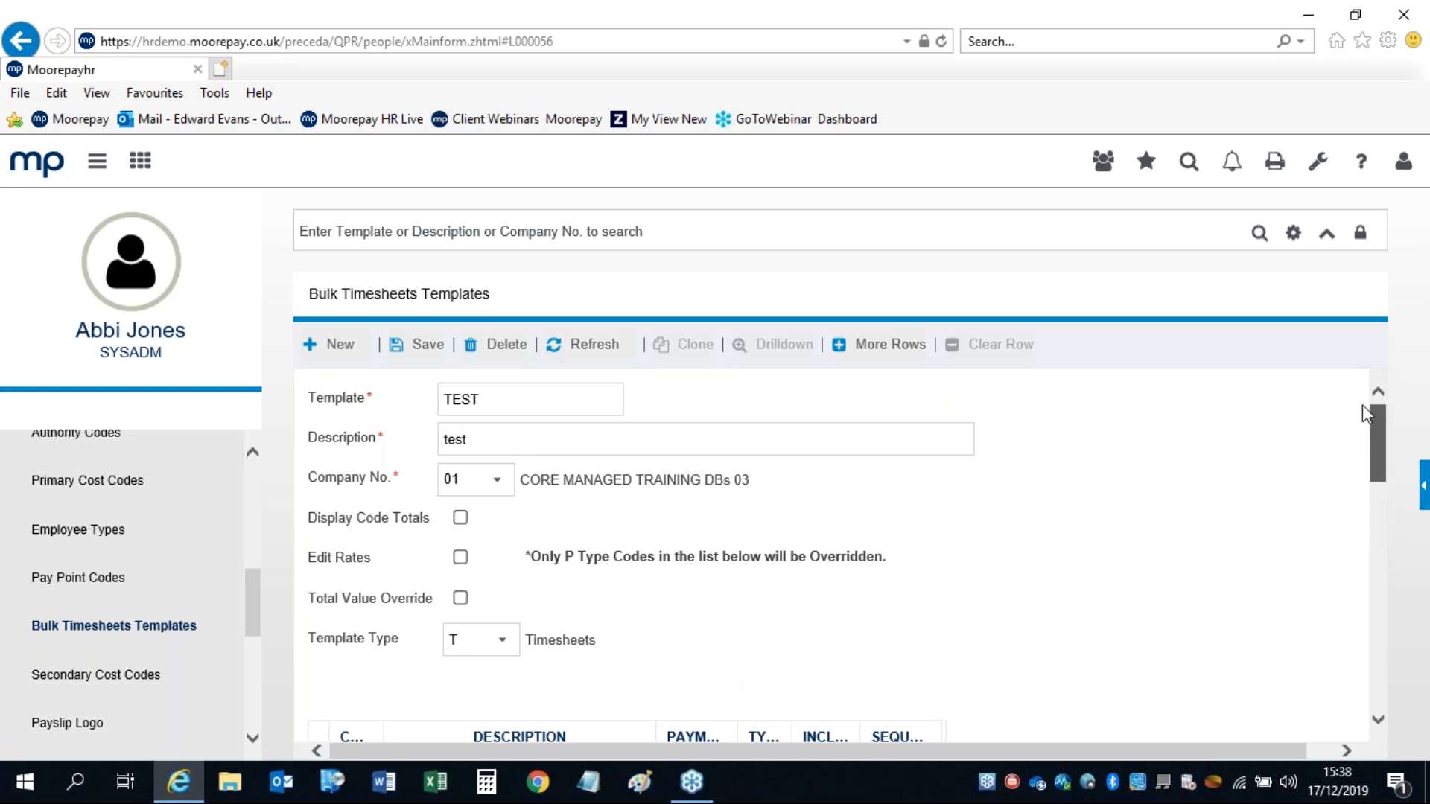
click(575, 235)
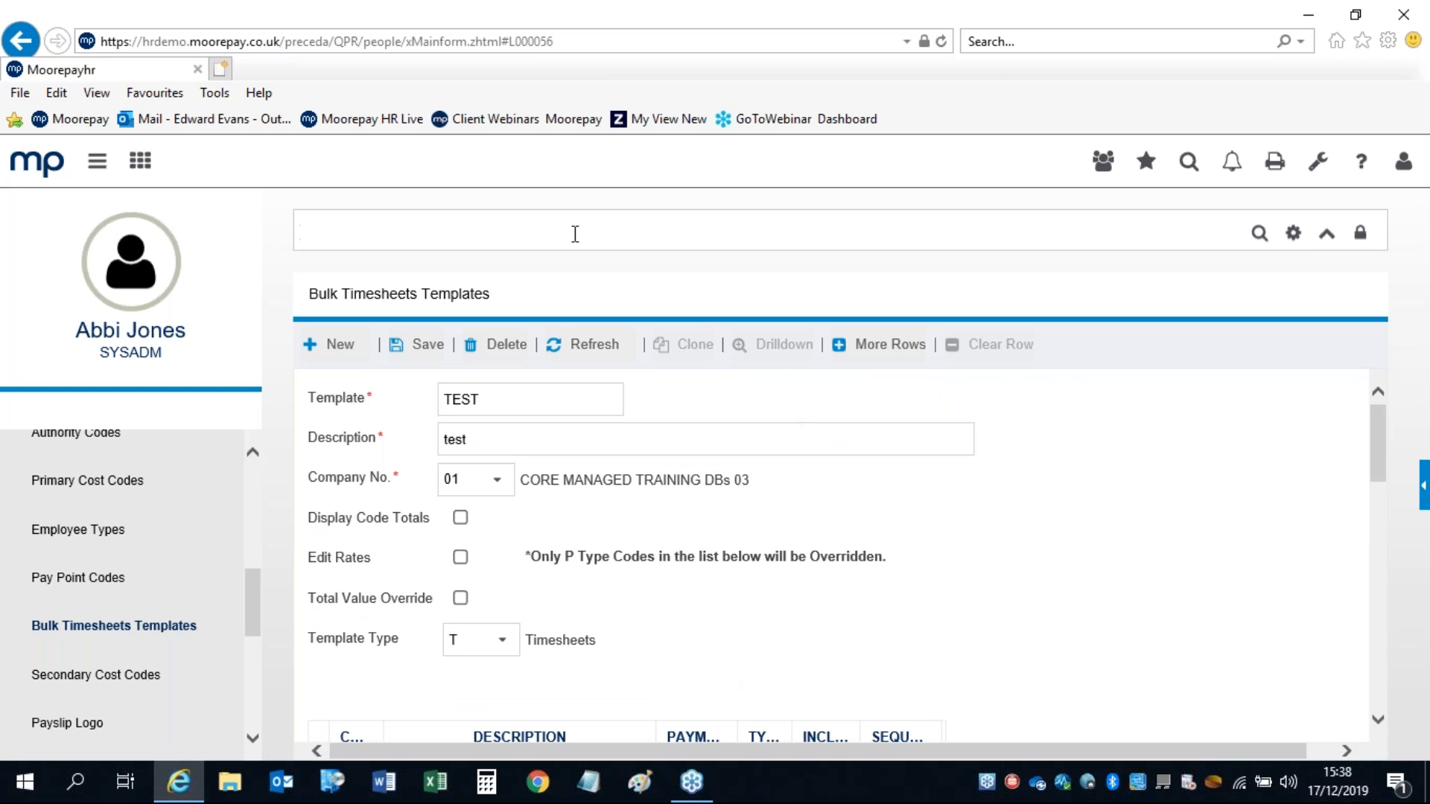
Step: Search templates and open BONUS, reviewing its description and its single 215 BONUS code
key(Return)
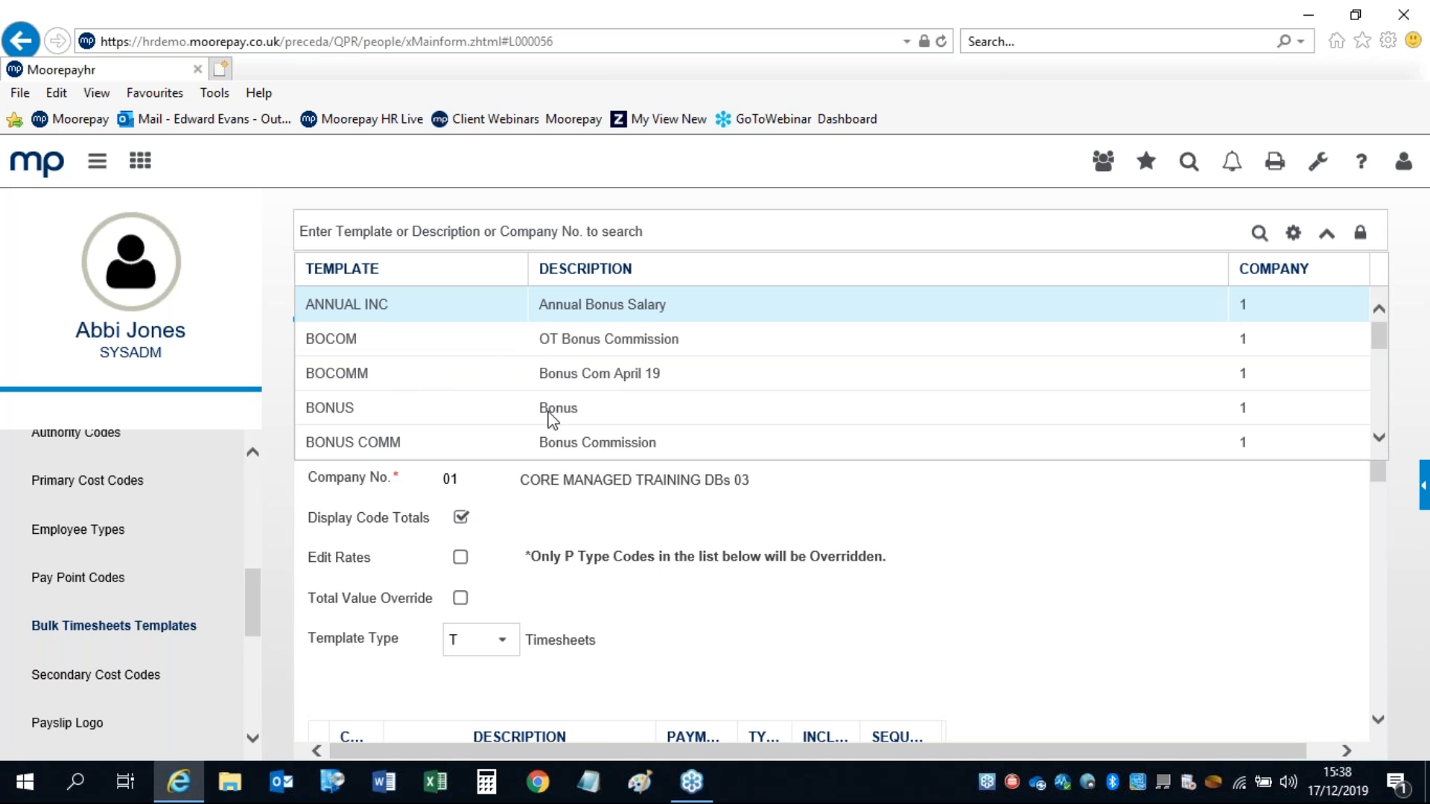
click(330, 409)
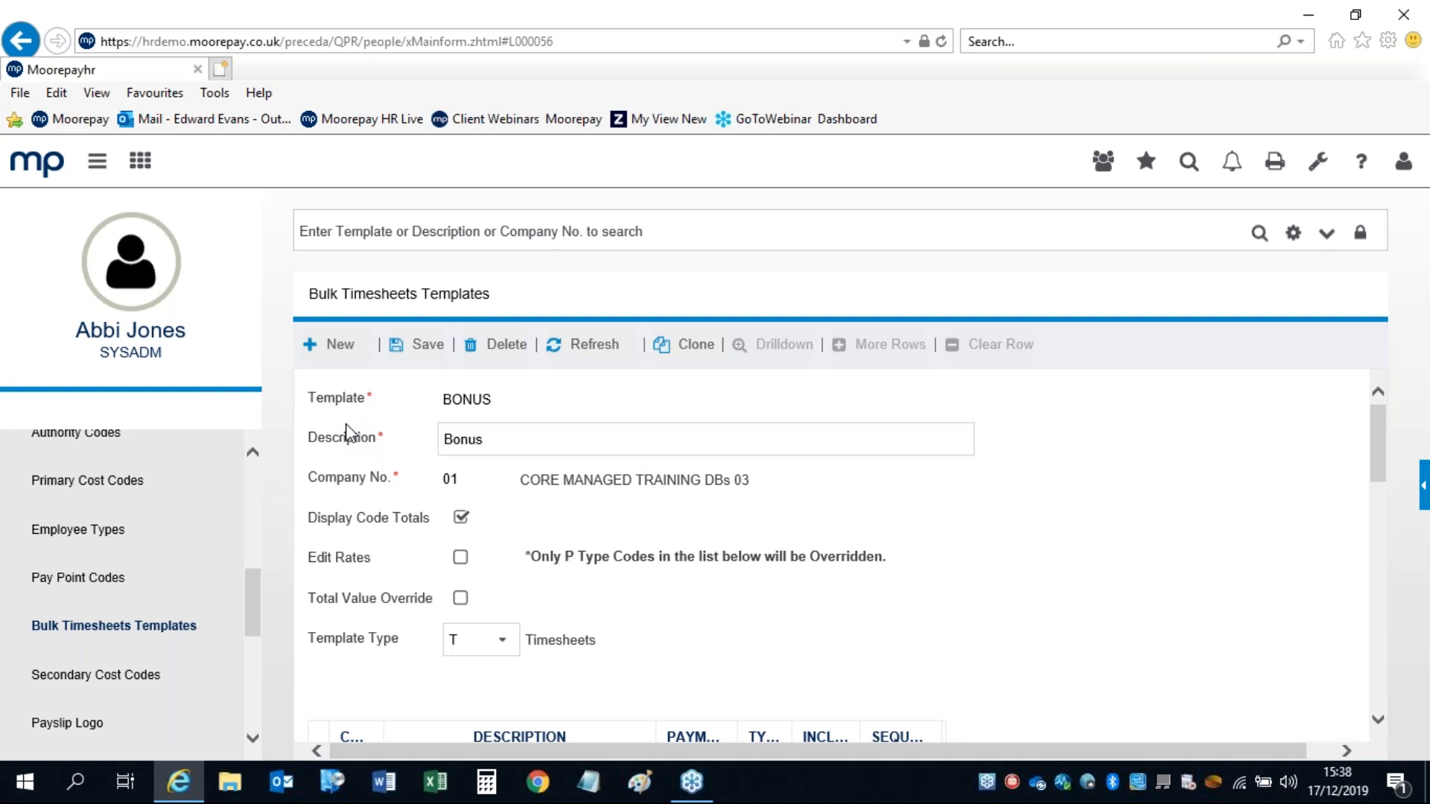
click(493, 439)
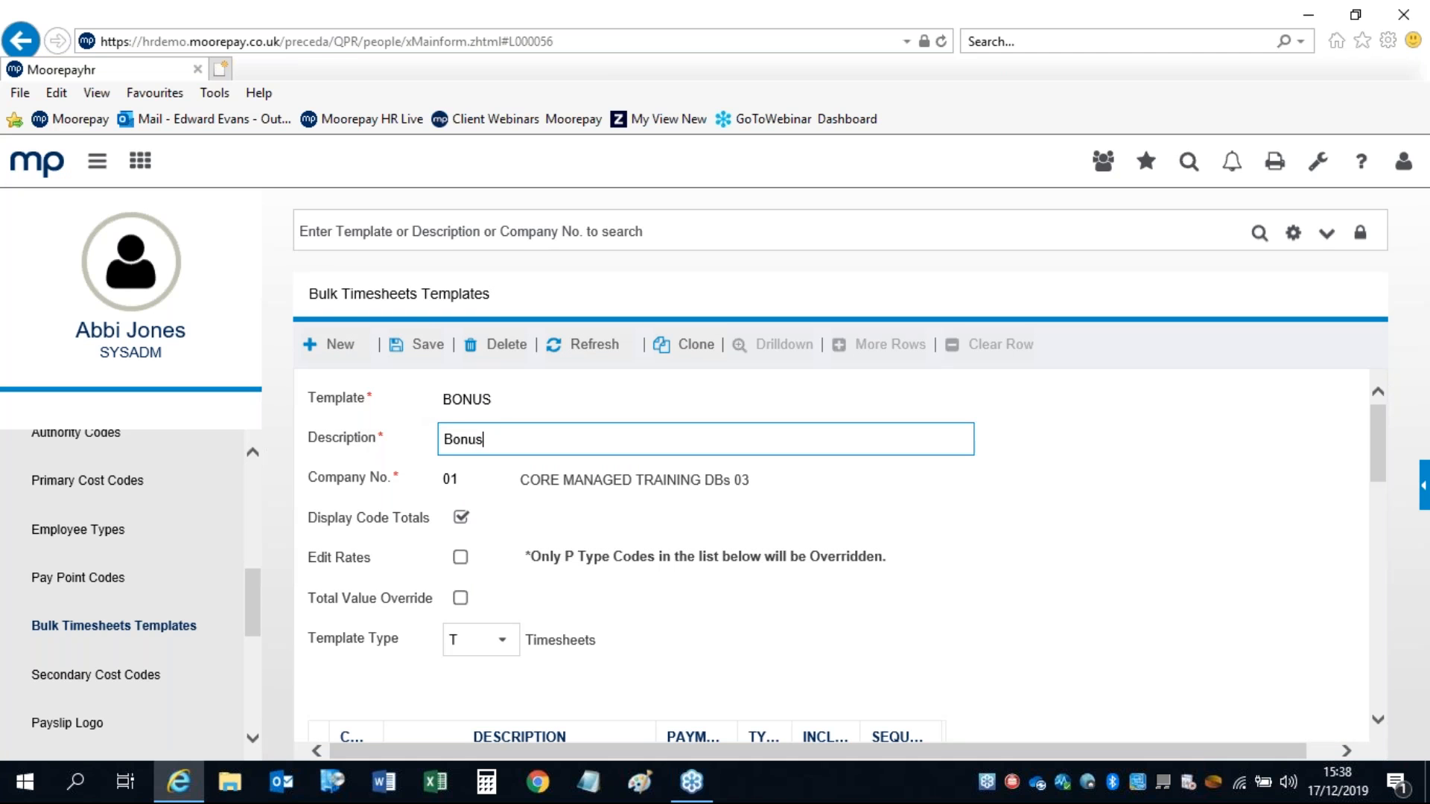
drag(530, 441, 367, 447)
drag(1374, 427, 1374, 498)
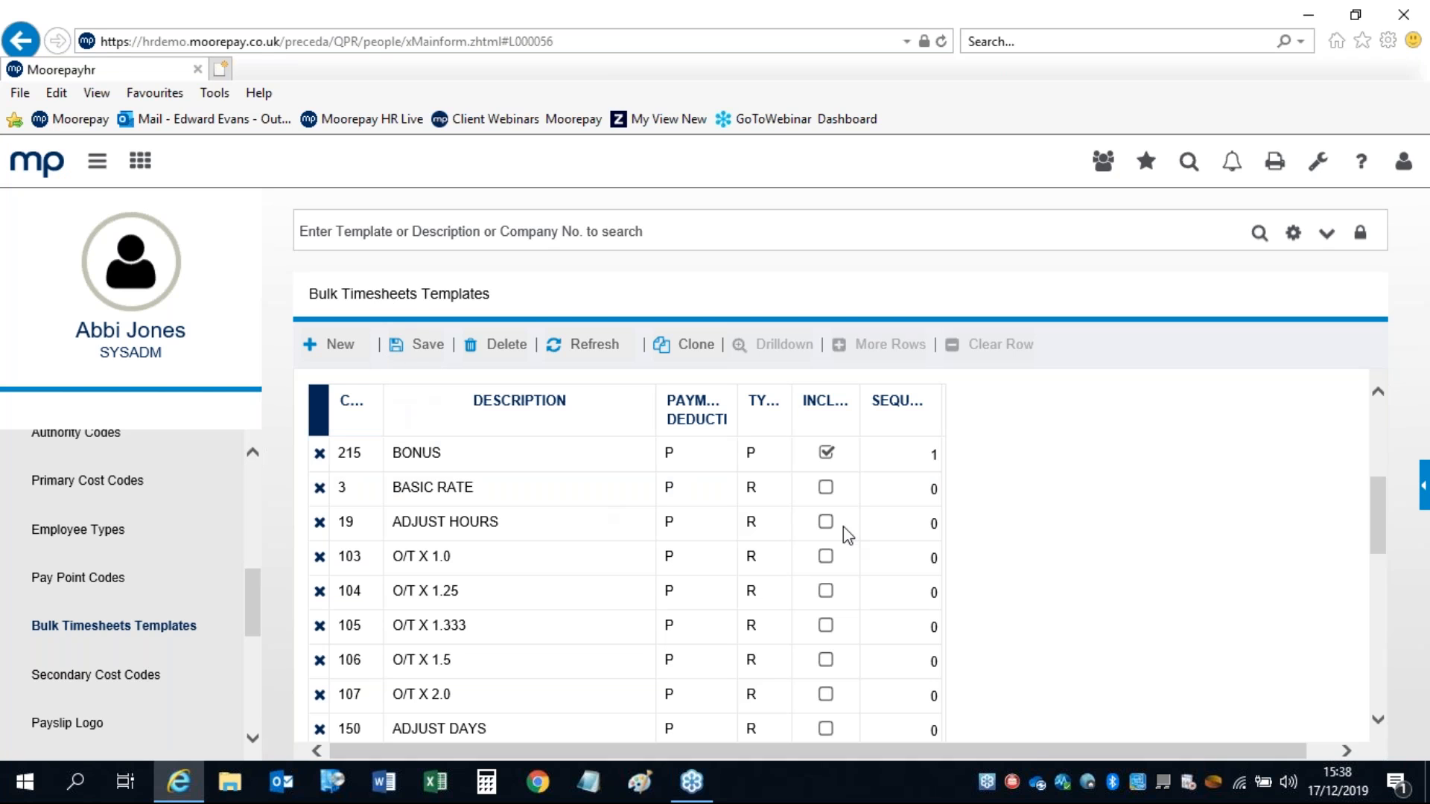
Step: Expand Payroll > Timesheets in the left navigation menu
drag(257, 611, 253, 498)
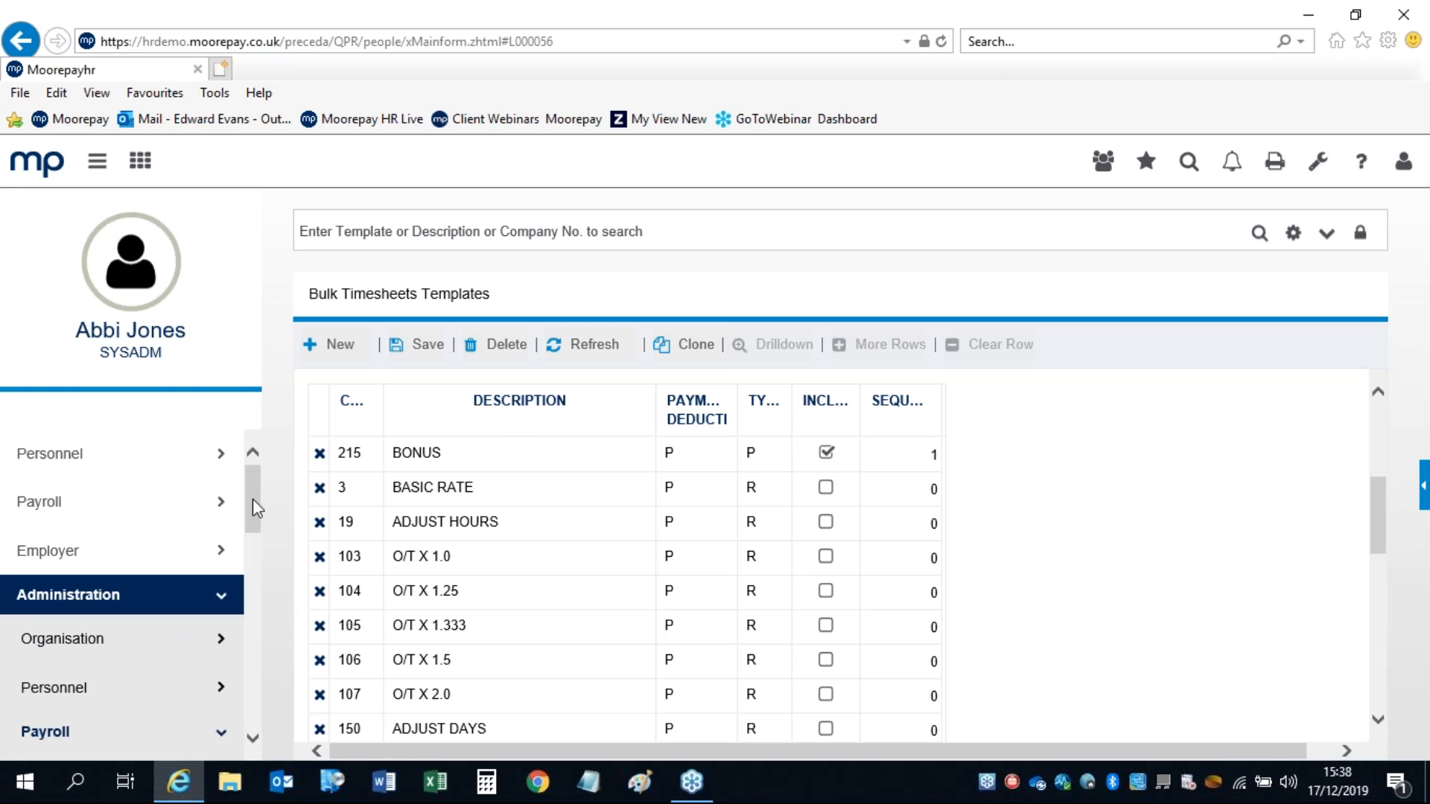
click(39, 506)
drag(248, 481, 249, 508)
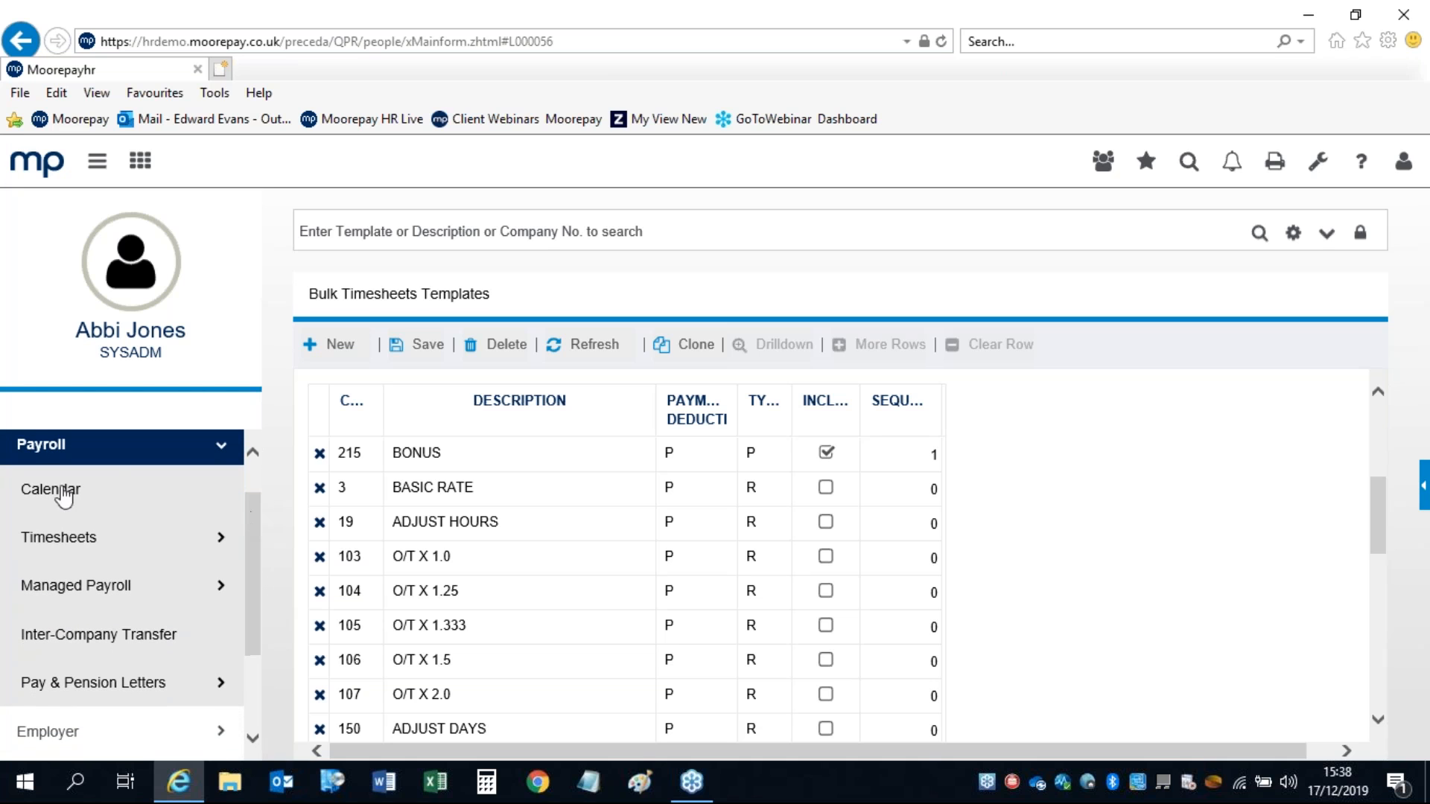
click(56, 539)
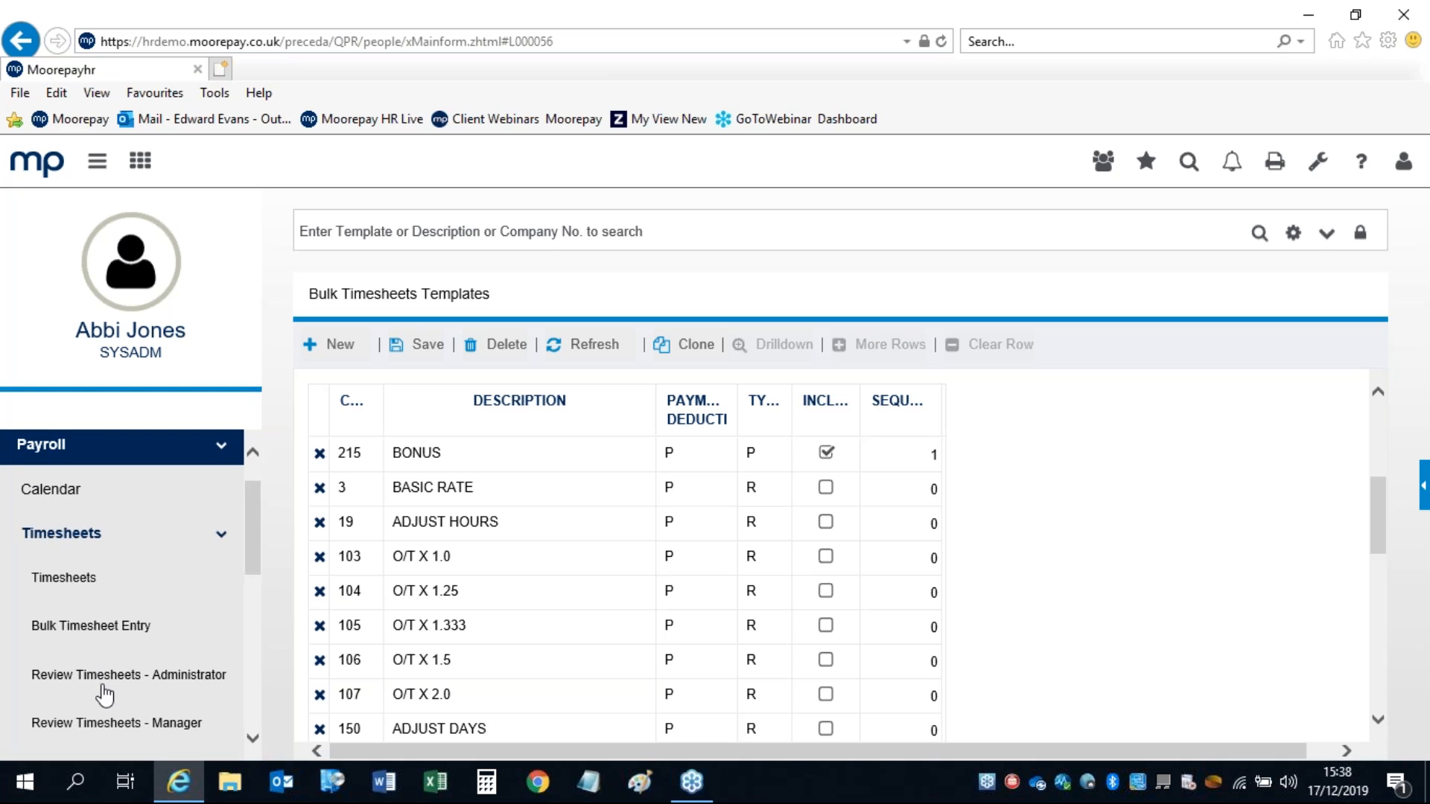
Step: Open the Bulk Timesheet Entry page listing the Test form
click(77, 628)
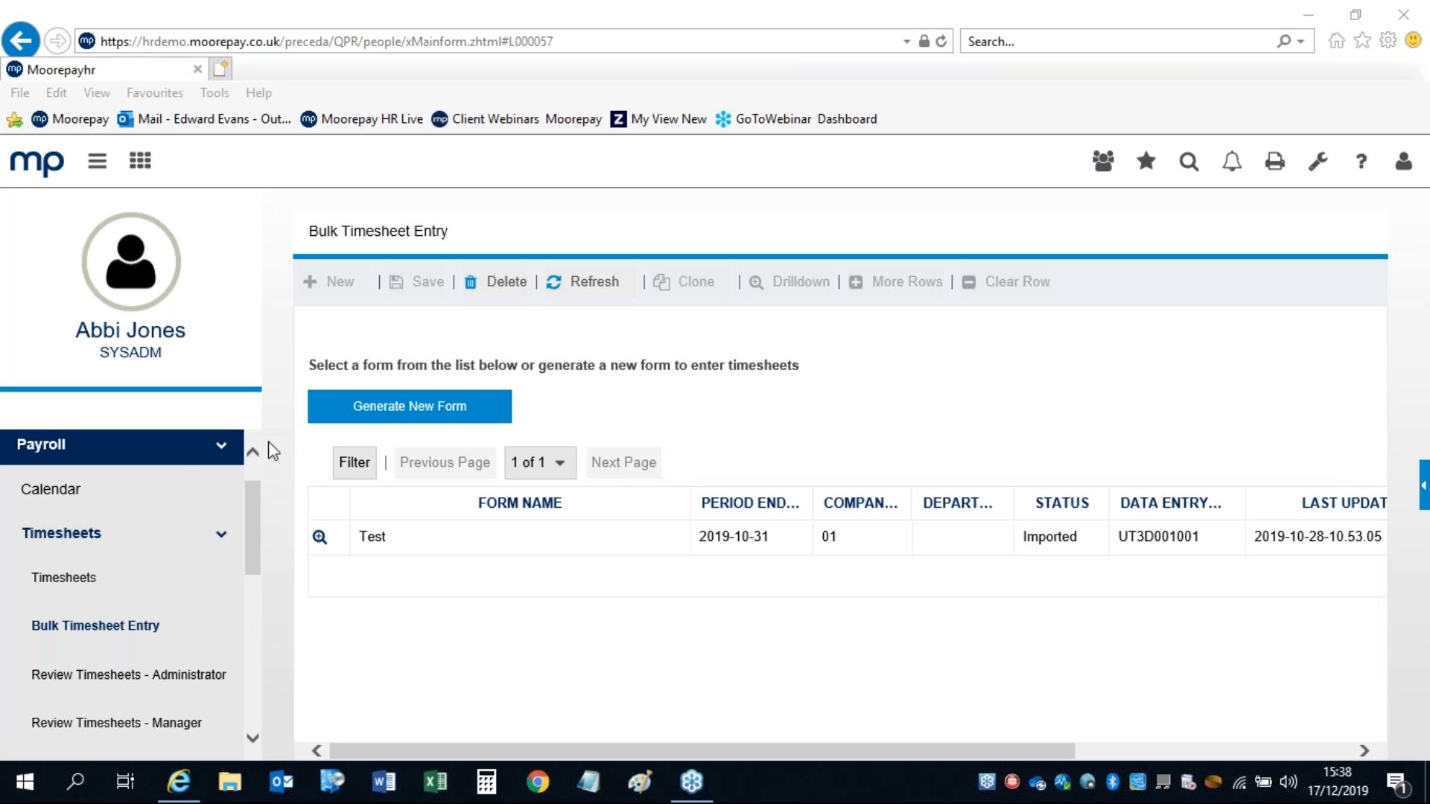
Step: Start a new bulk timesheet form named Bonuses using Basic(Original) Timesheets
click(405, 409)
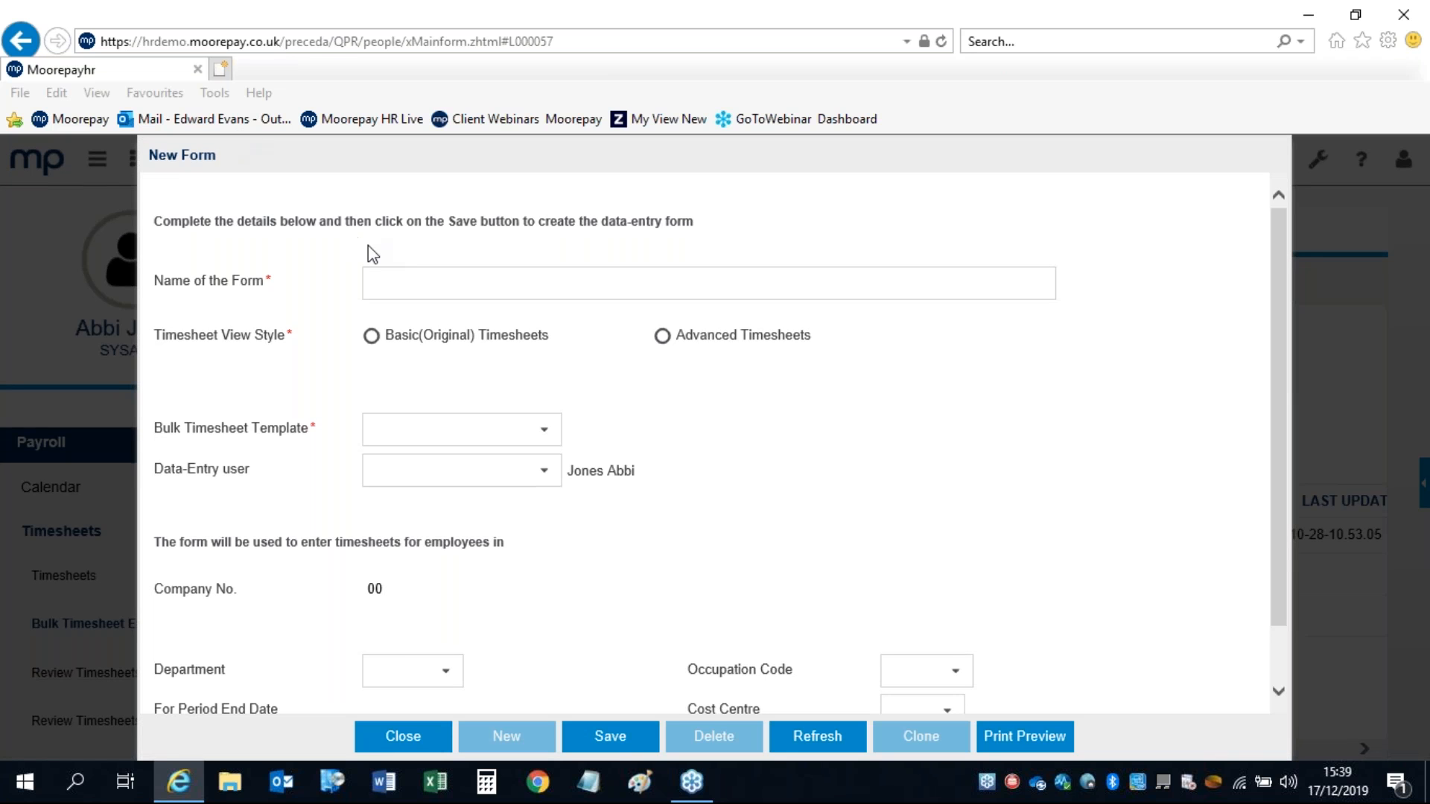
click(391, 285)
text(B)
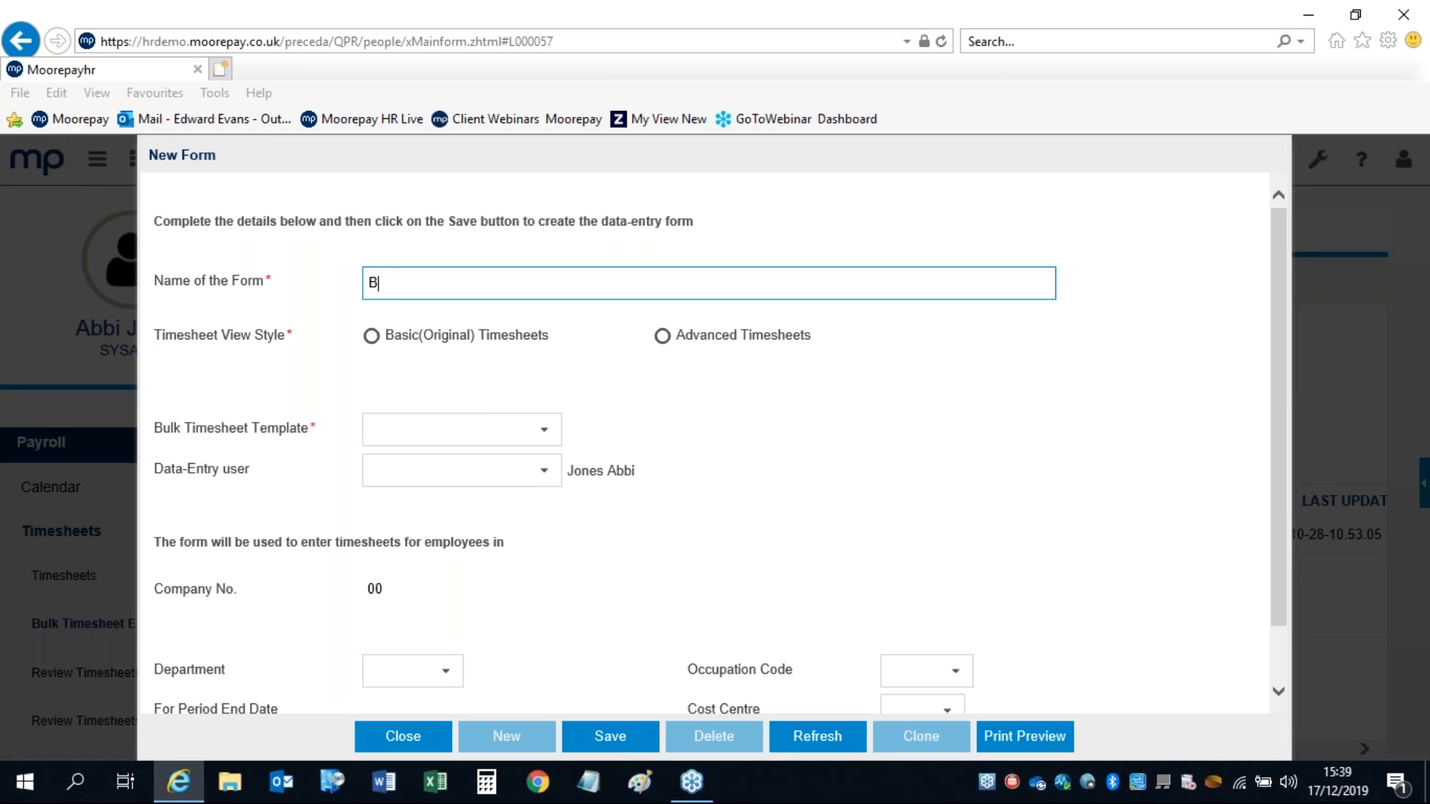
text(onuses)
click(370, 335)
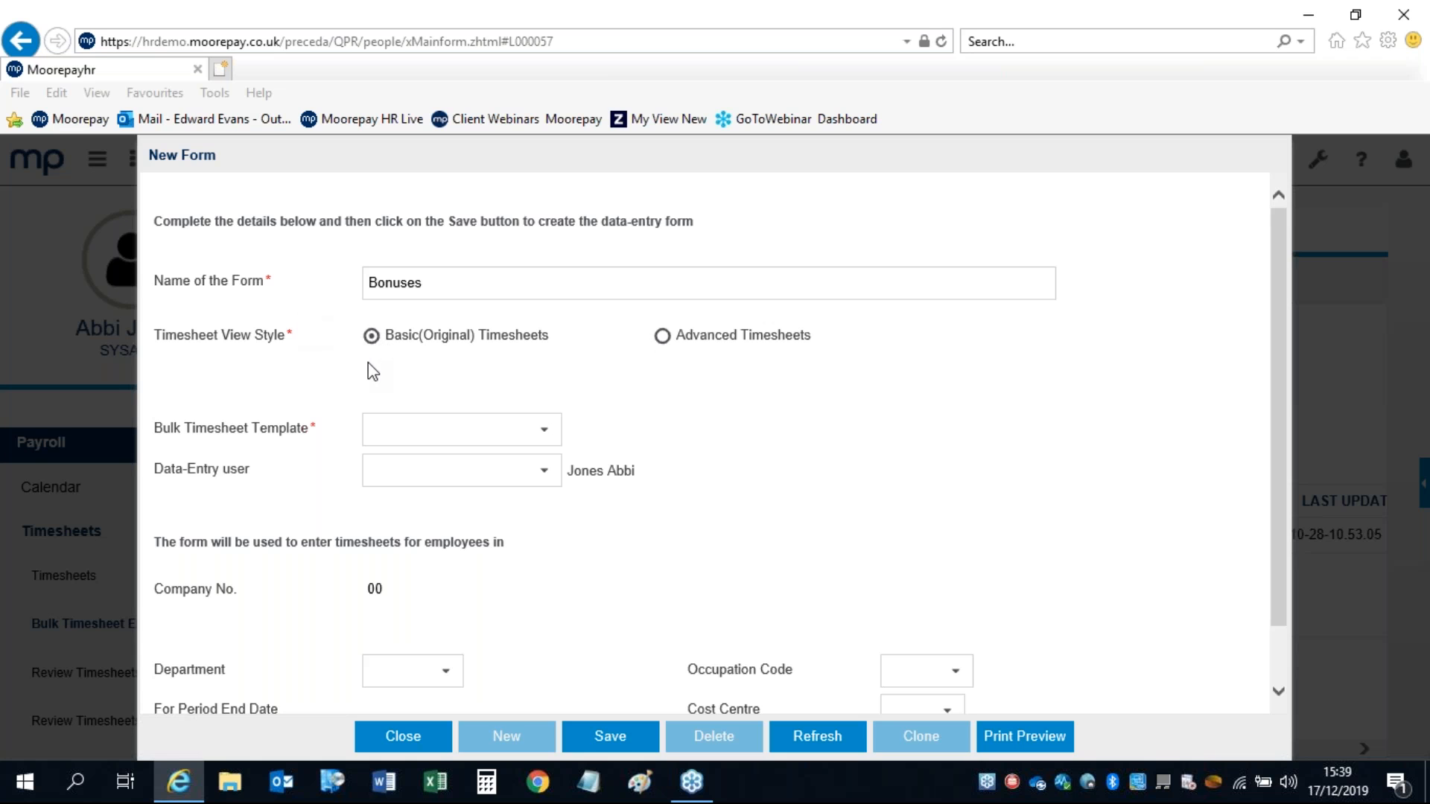
Step: Assign the BONUS template to the Bonuses form and save it as Open
click(547, 436)
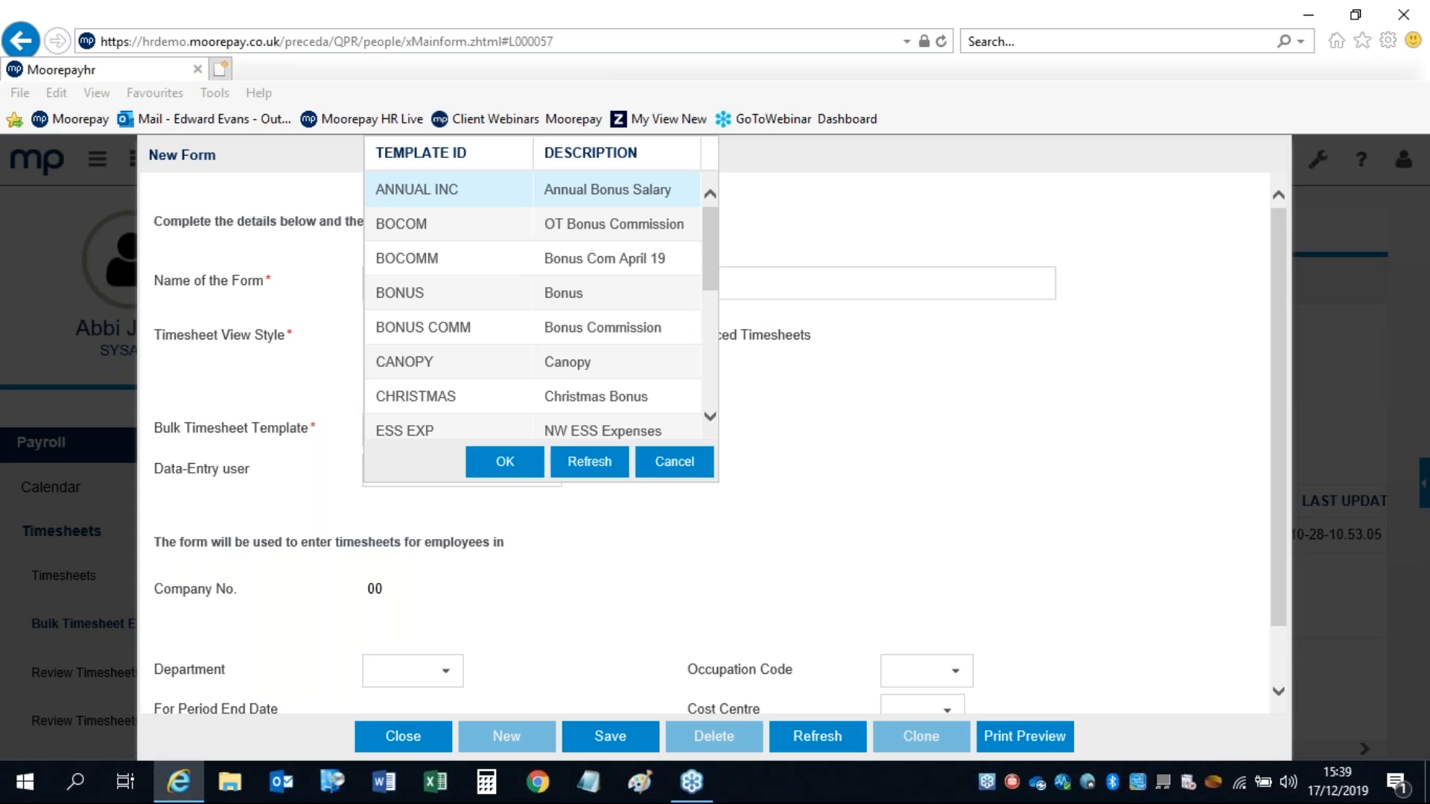
click(414, 296)
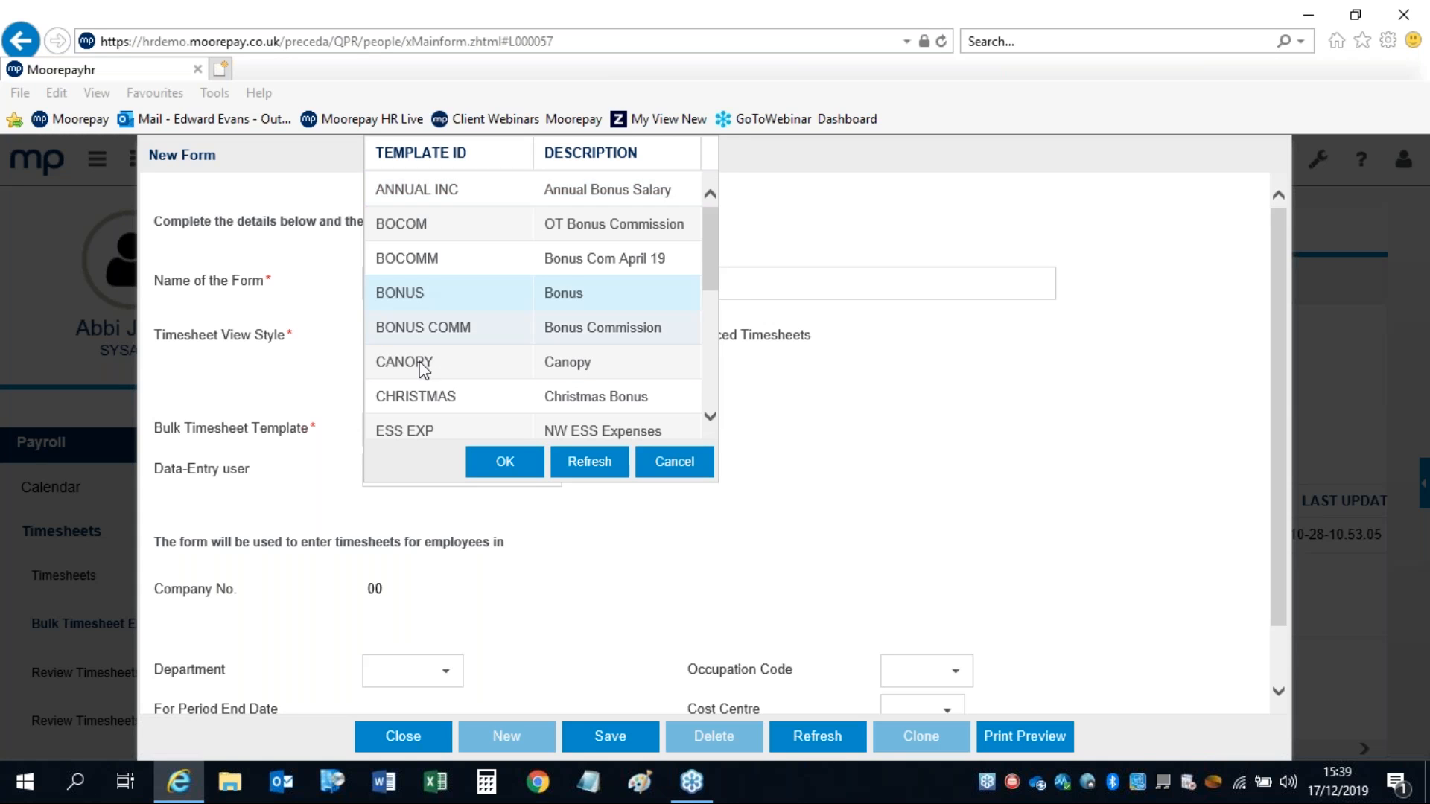
click(479, 465)
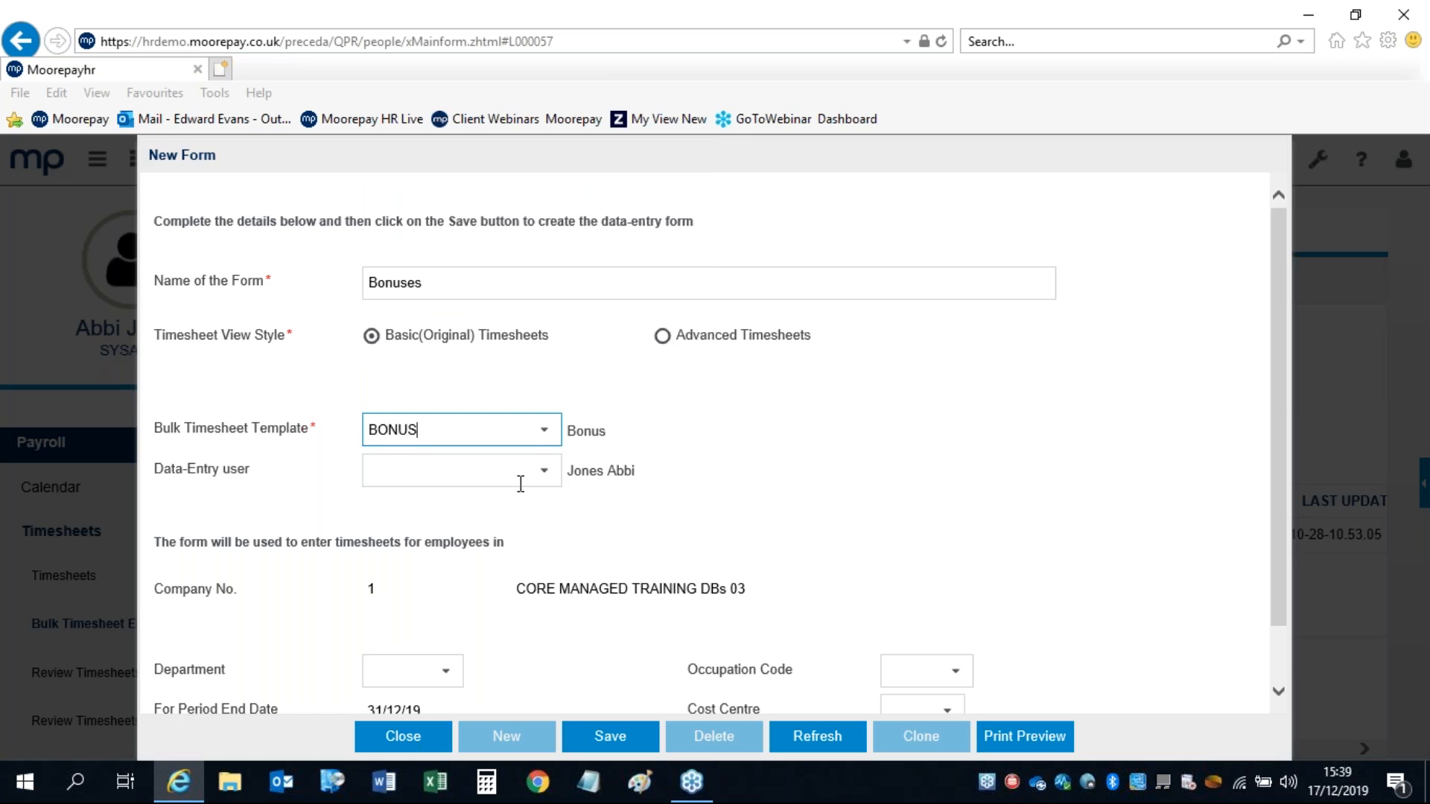
click(543, 475)
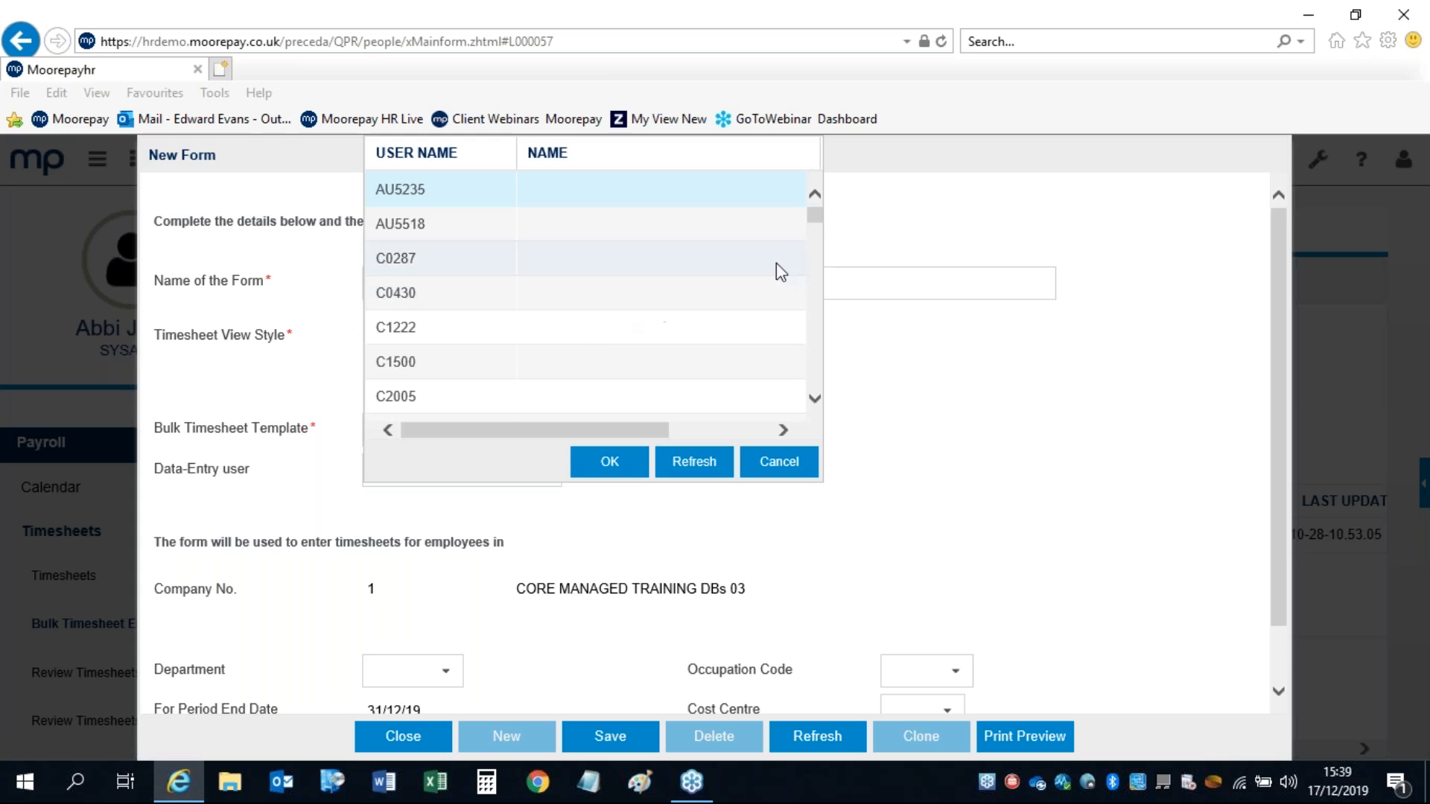
drag(814, 200, 815, 383)
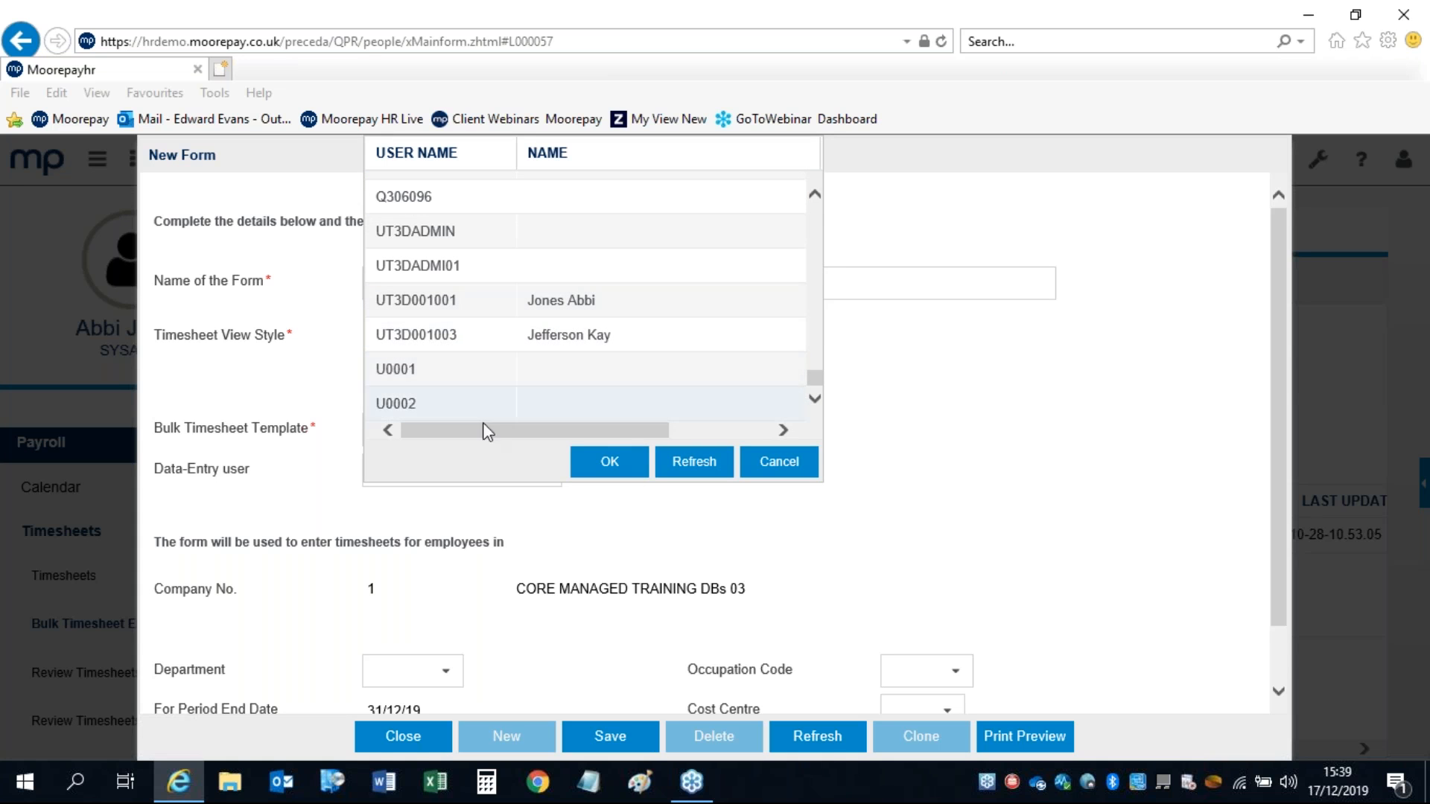
click(767, 463)
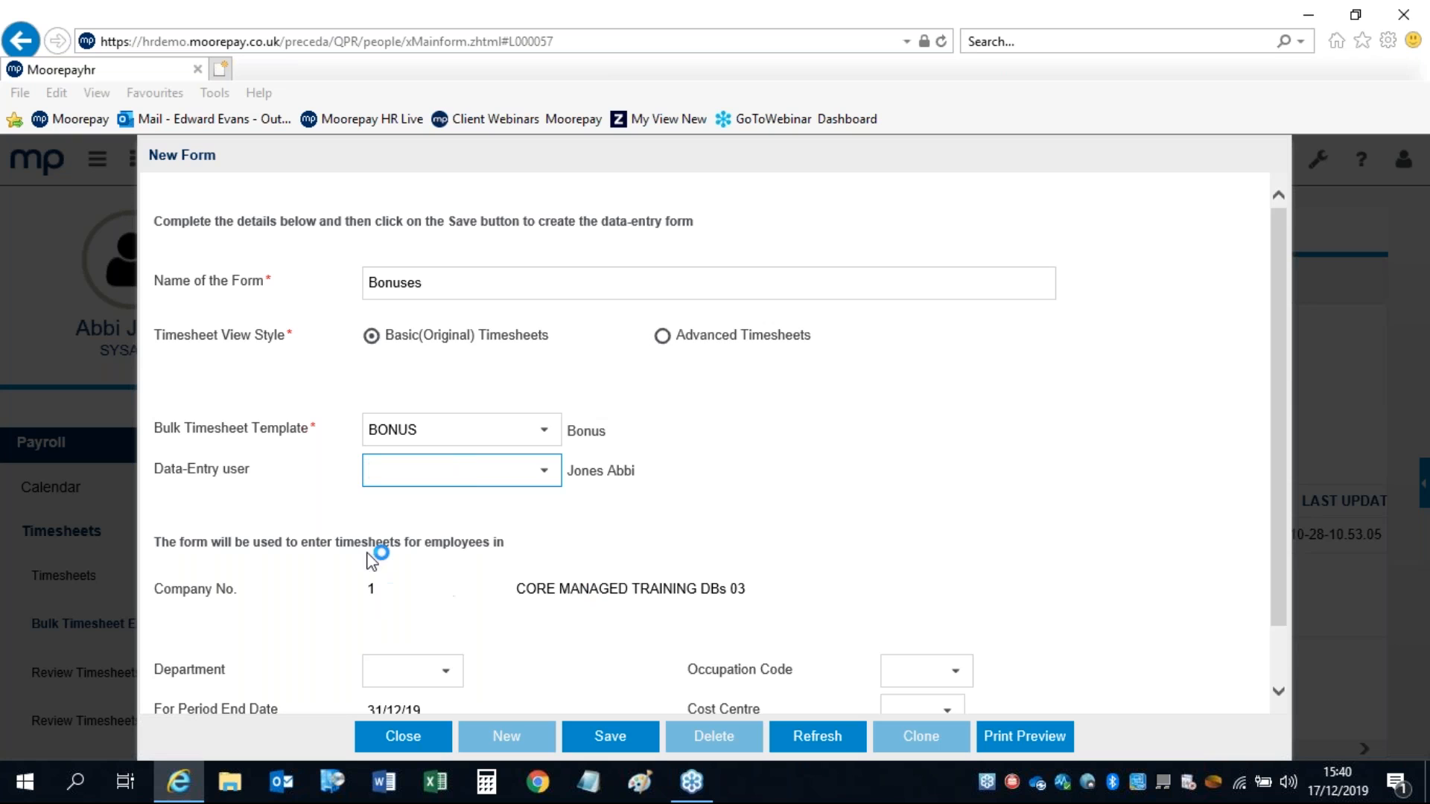
drag(1277, 370, 1279, 456)
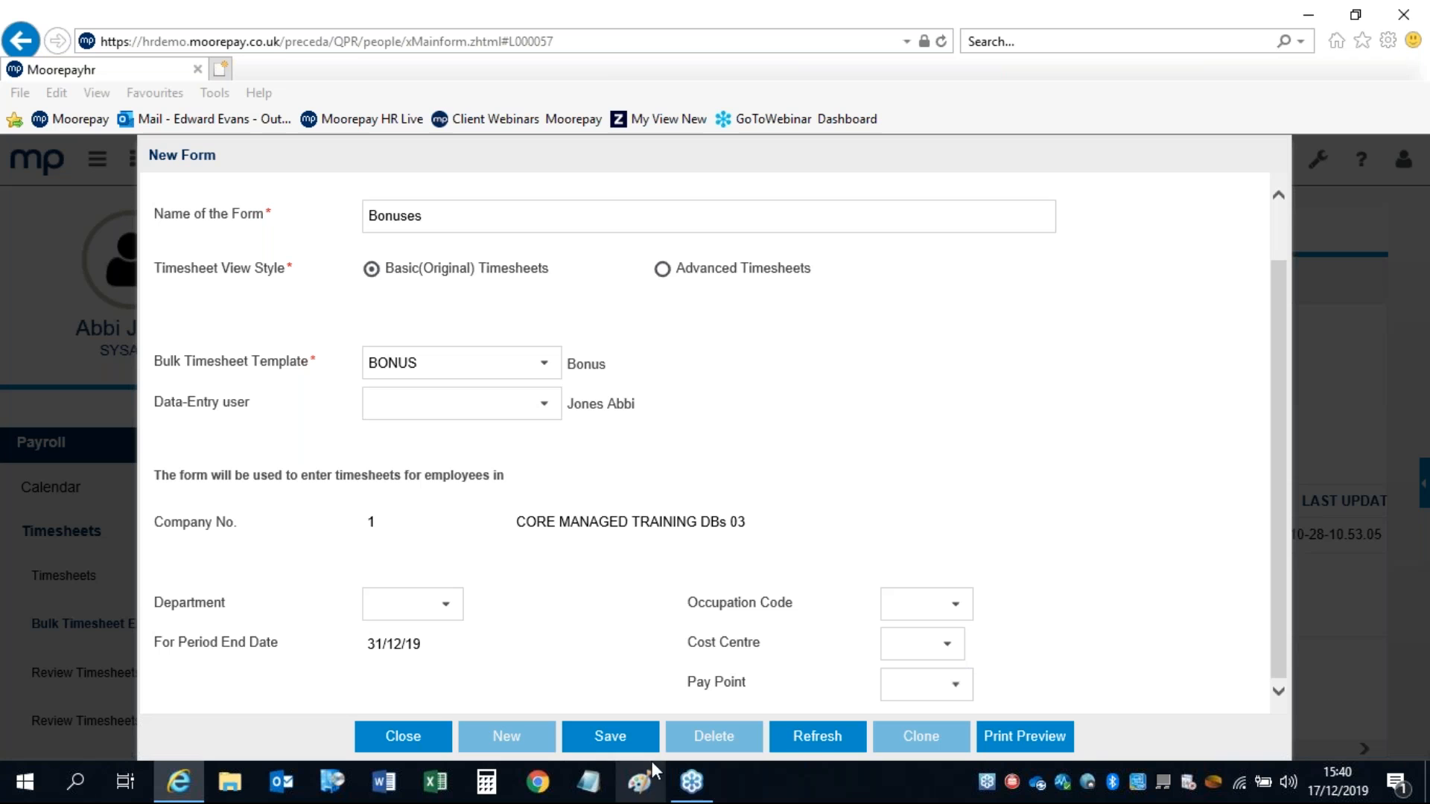
click(611, 739)
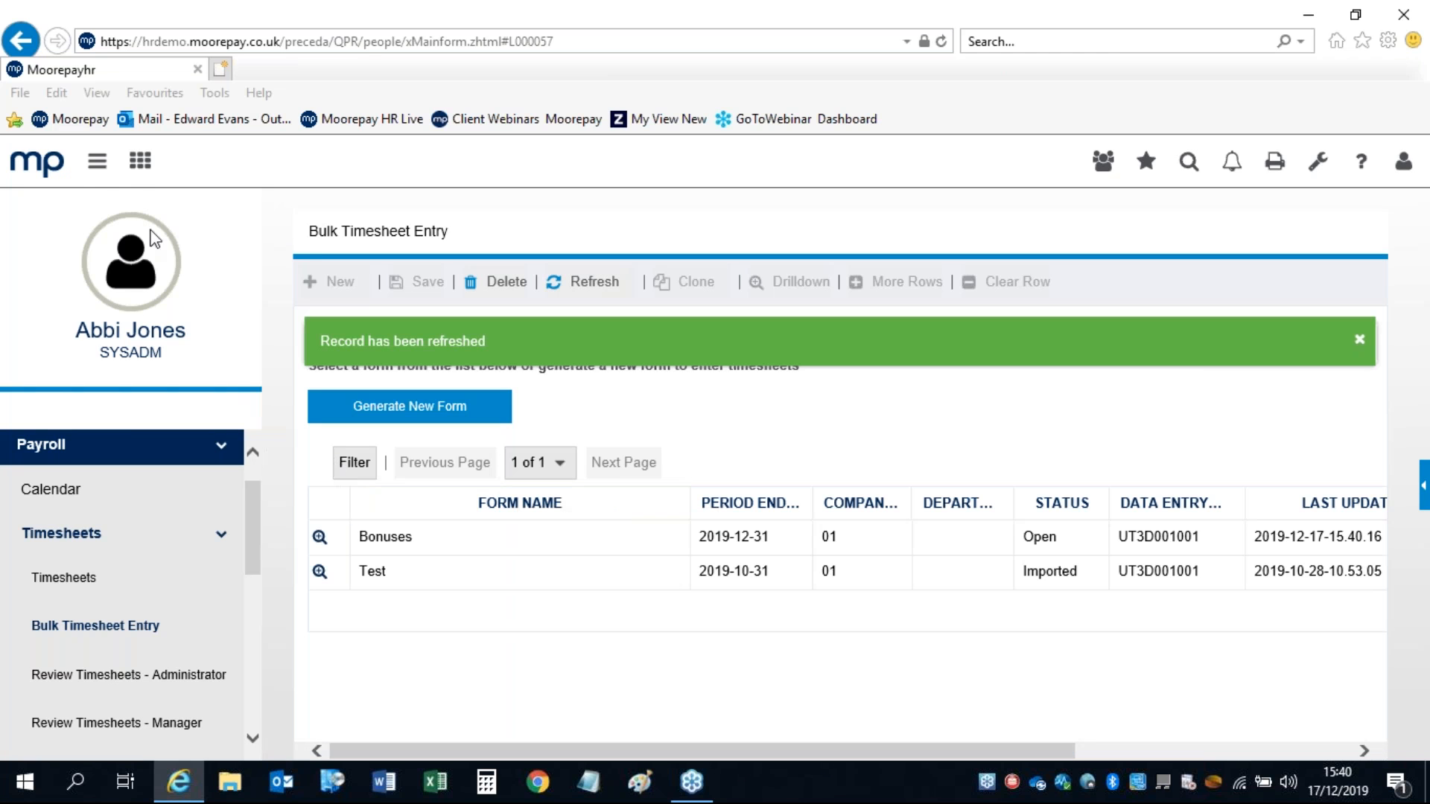
Step: Collapse the menu and drill into the Bonuses form's grid with its 215-BONUS column
click(96, 161)
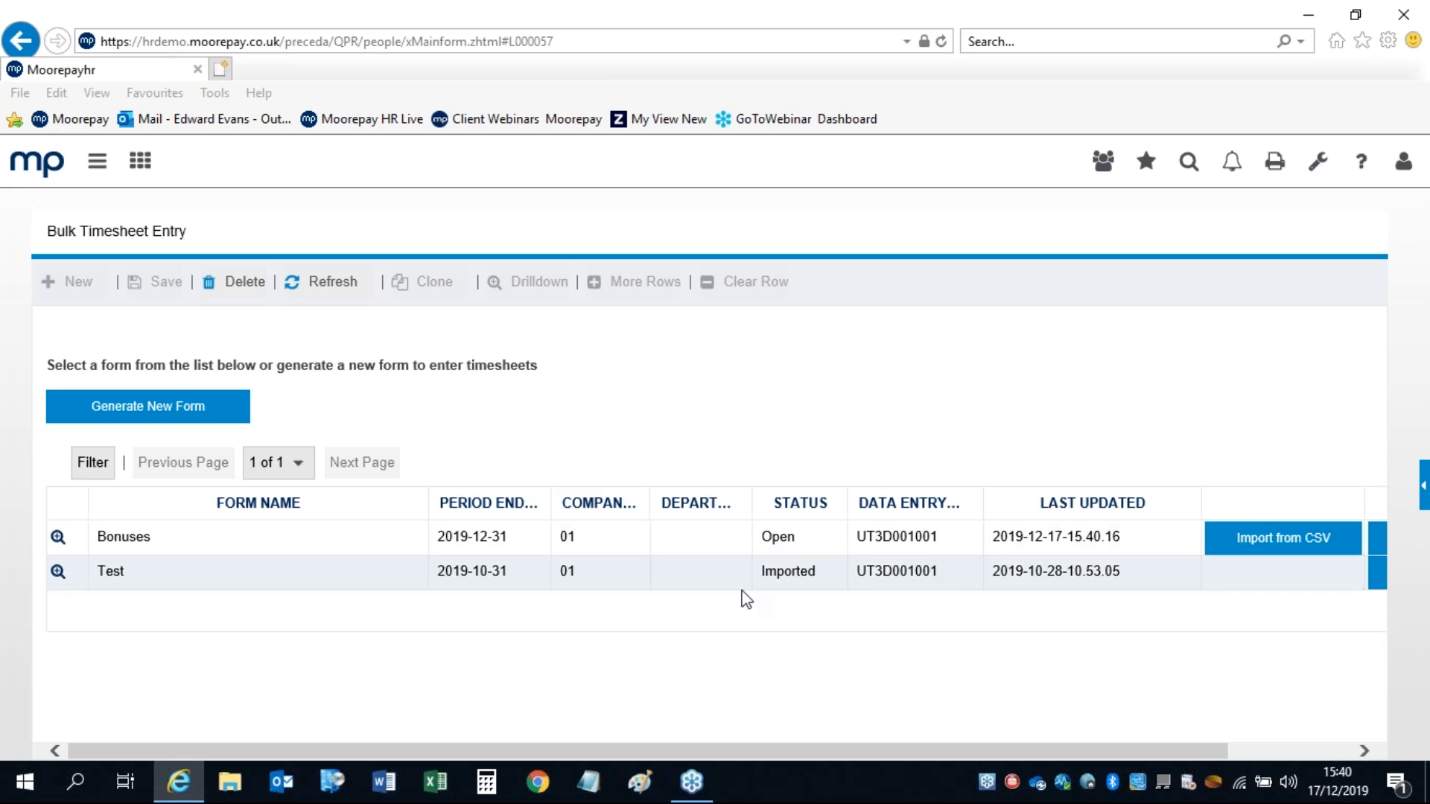
click(770, 576)
click(375, 543)
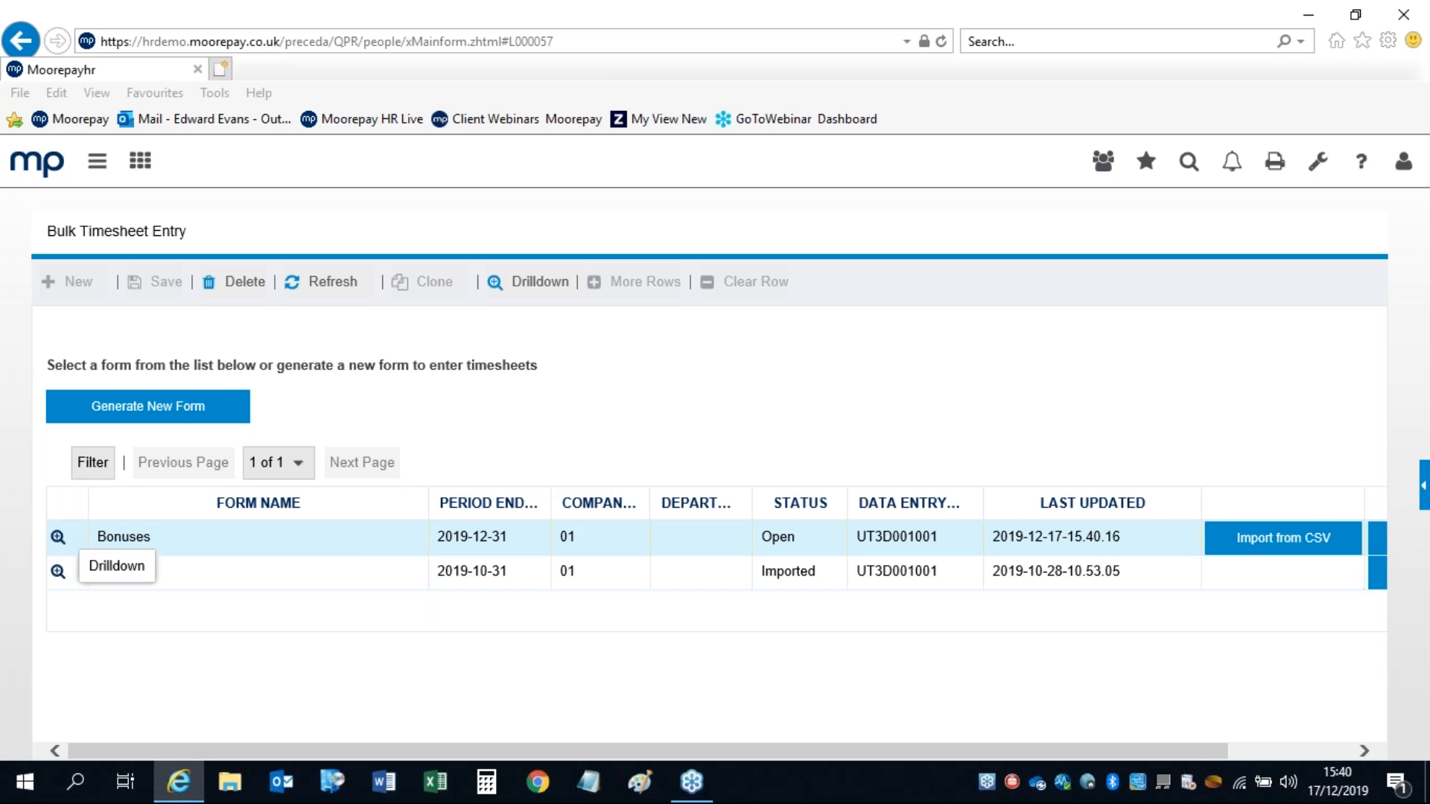
click(58, 537)
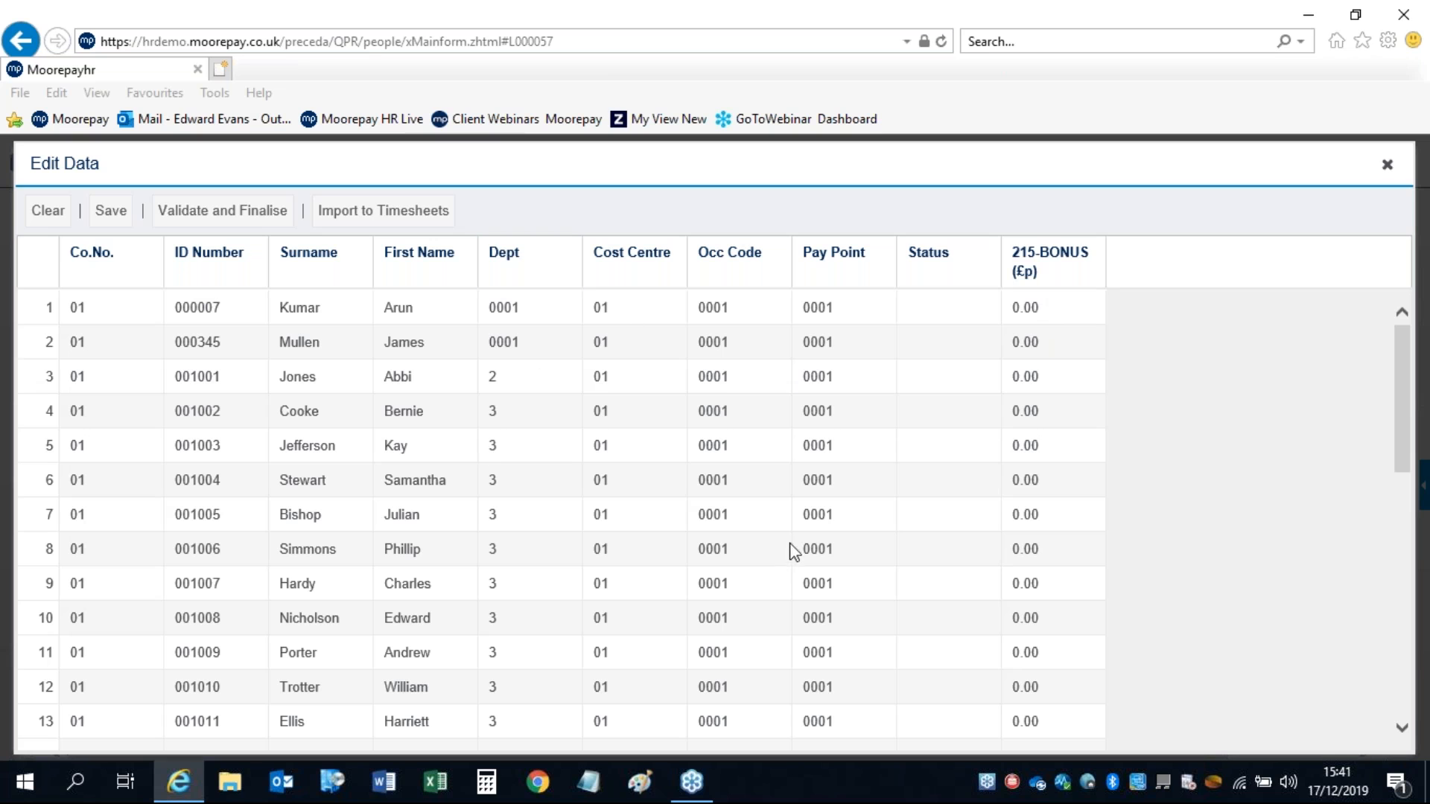
Step: Enter sample bonuses of 5 and 50, then clear all 215-BONUS values and close the grid
click(1058, 257)
click(1025, 316)
text(5)
click(1012, 345)
click(1023, 389)
text(5)
text(0)
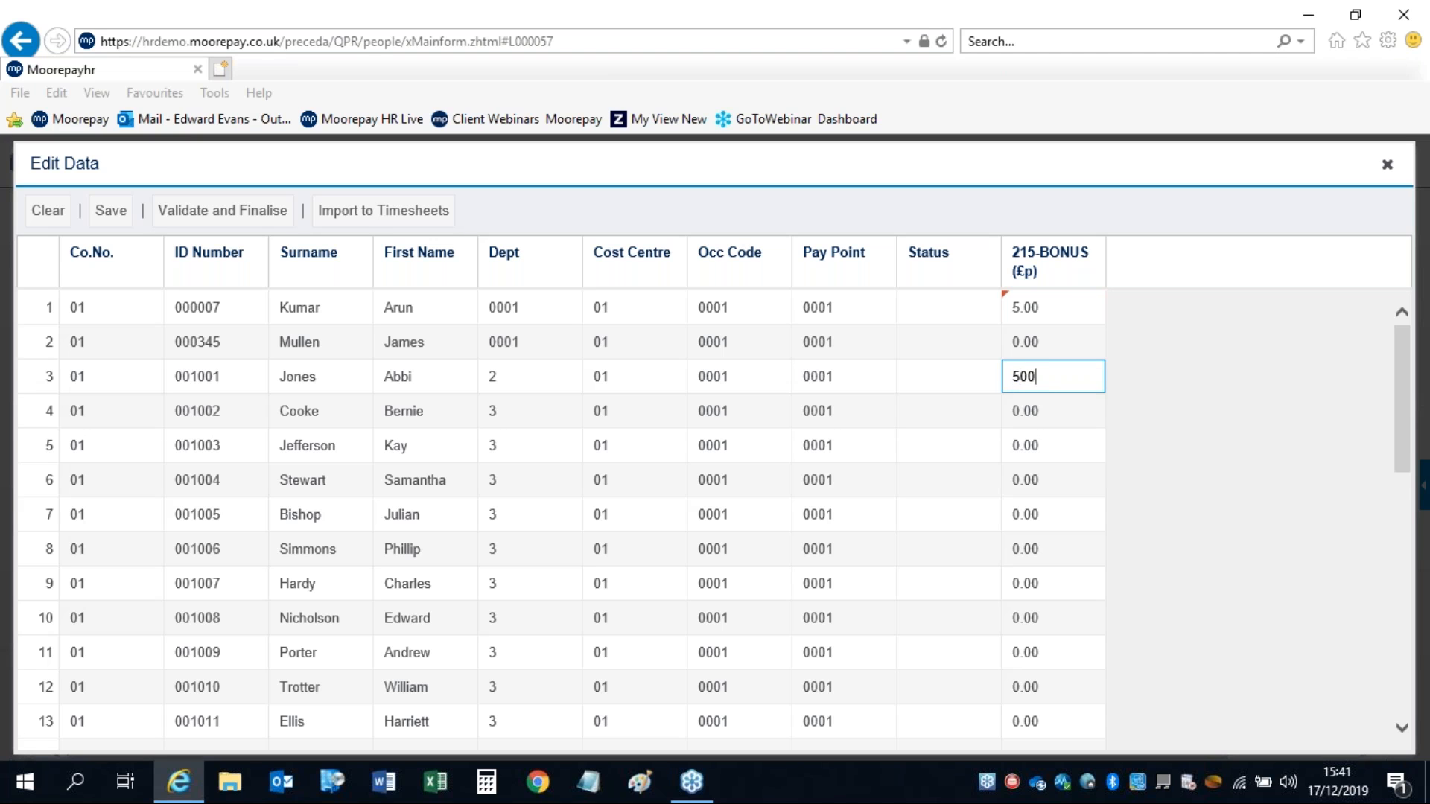
click(1043, 492)
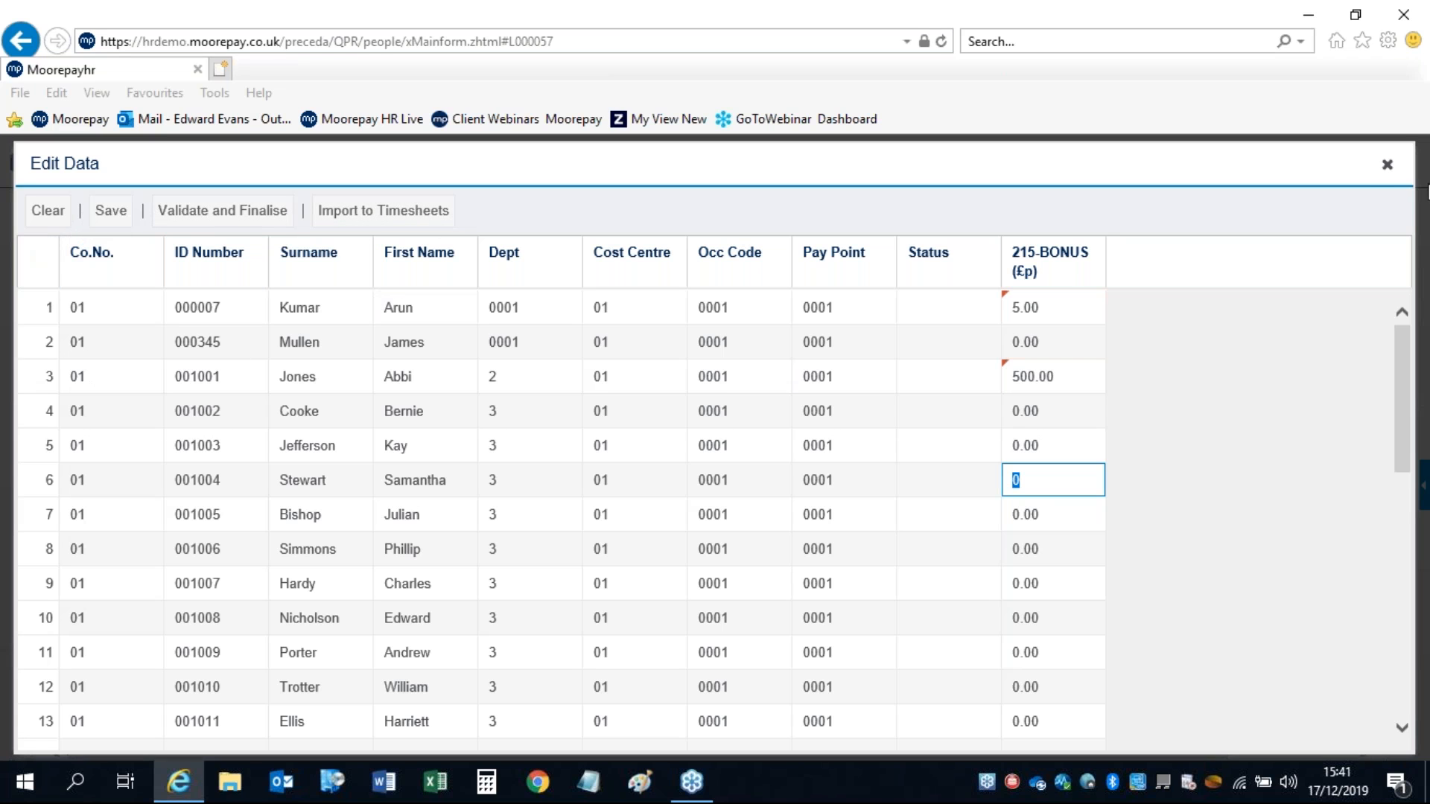
click(43, 217)
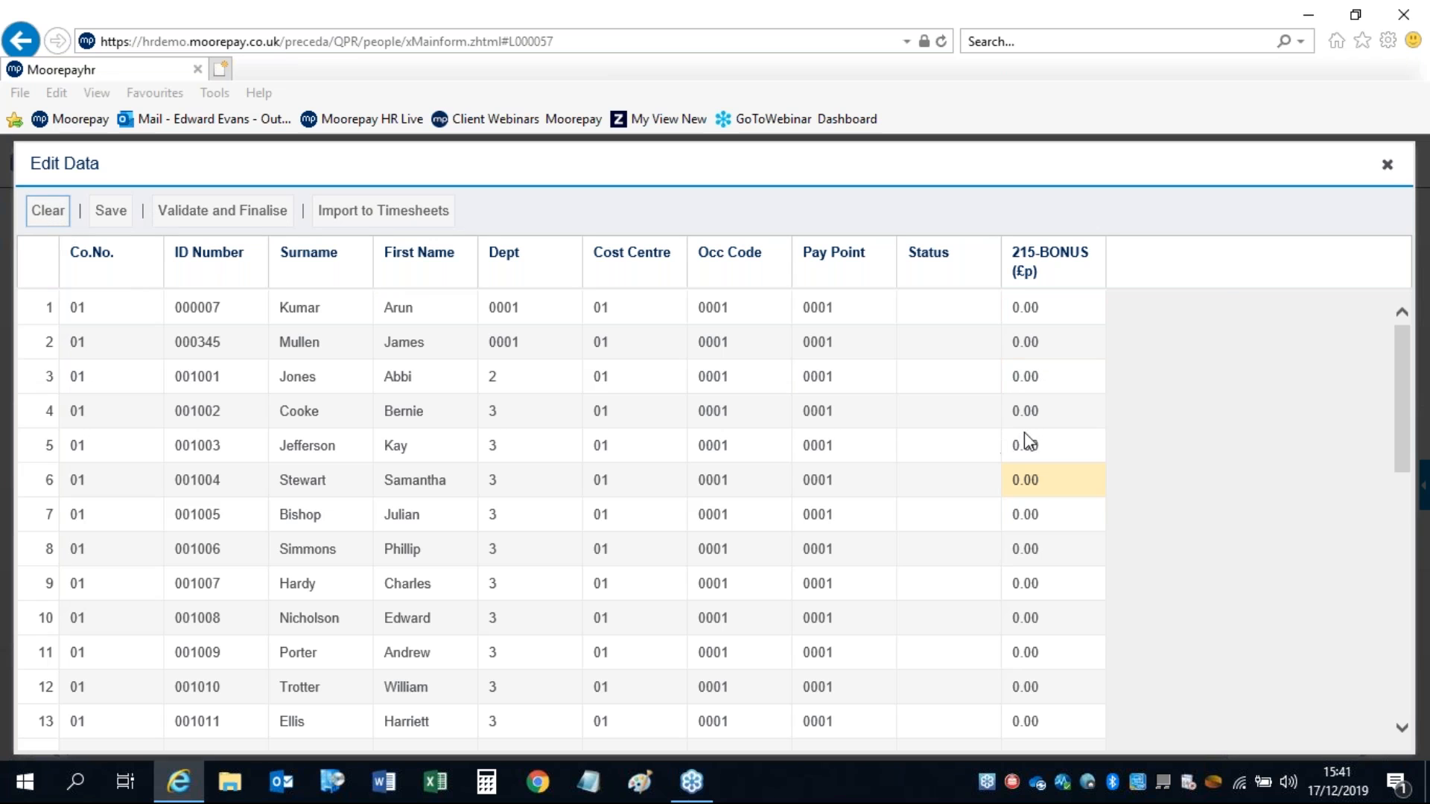
click(1385, 166)
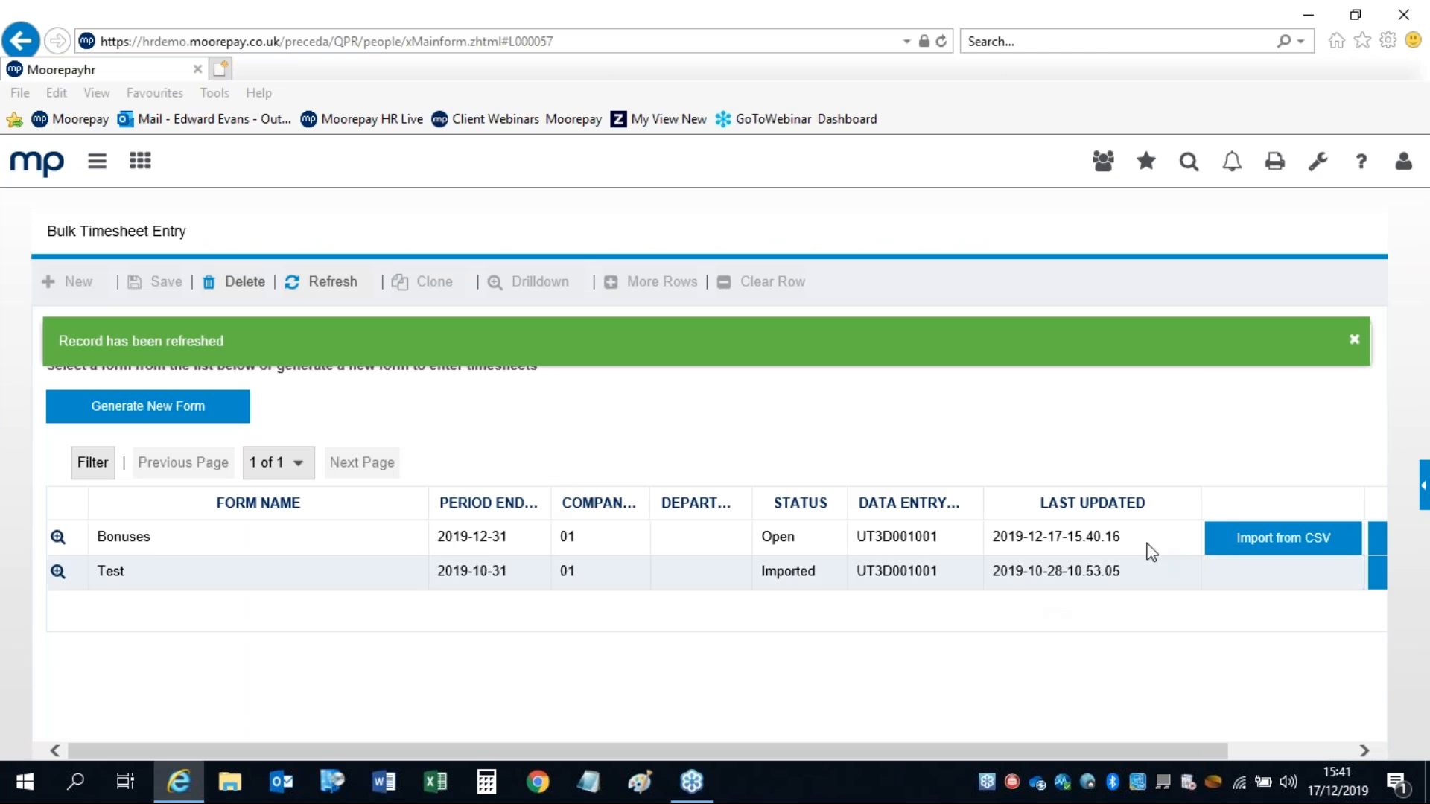
drag(1088, 754, 1263, 755)
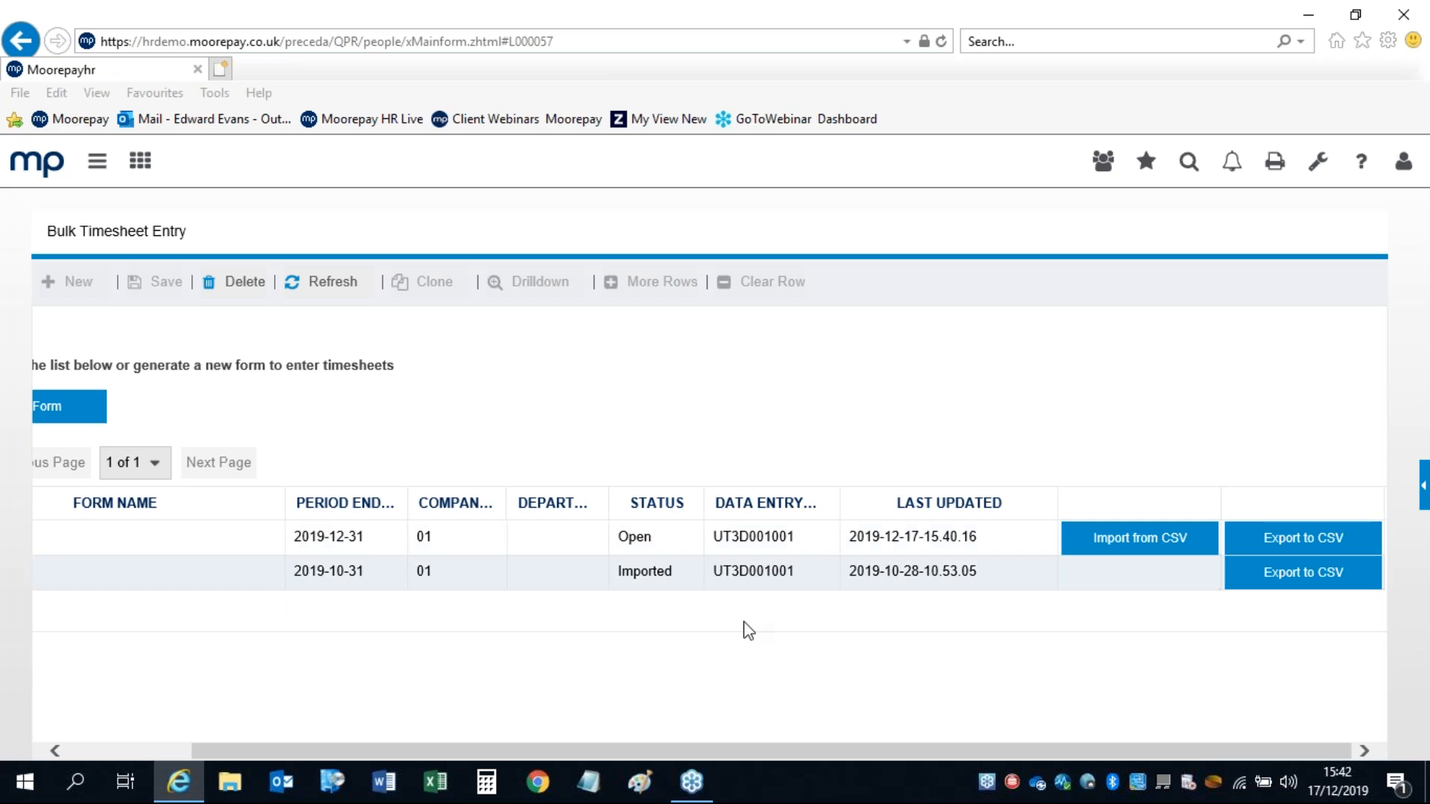
click(1281, 538)
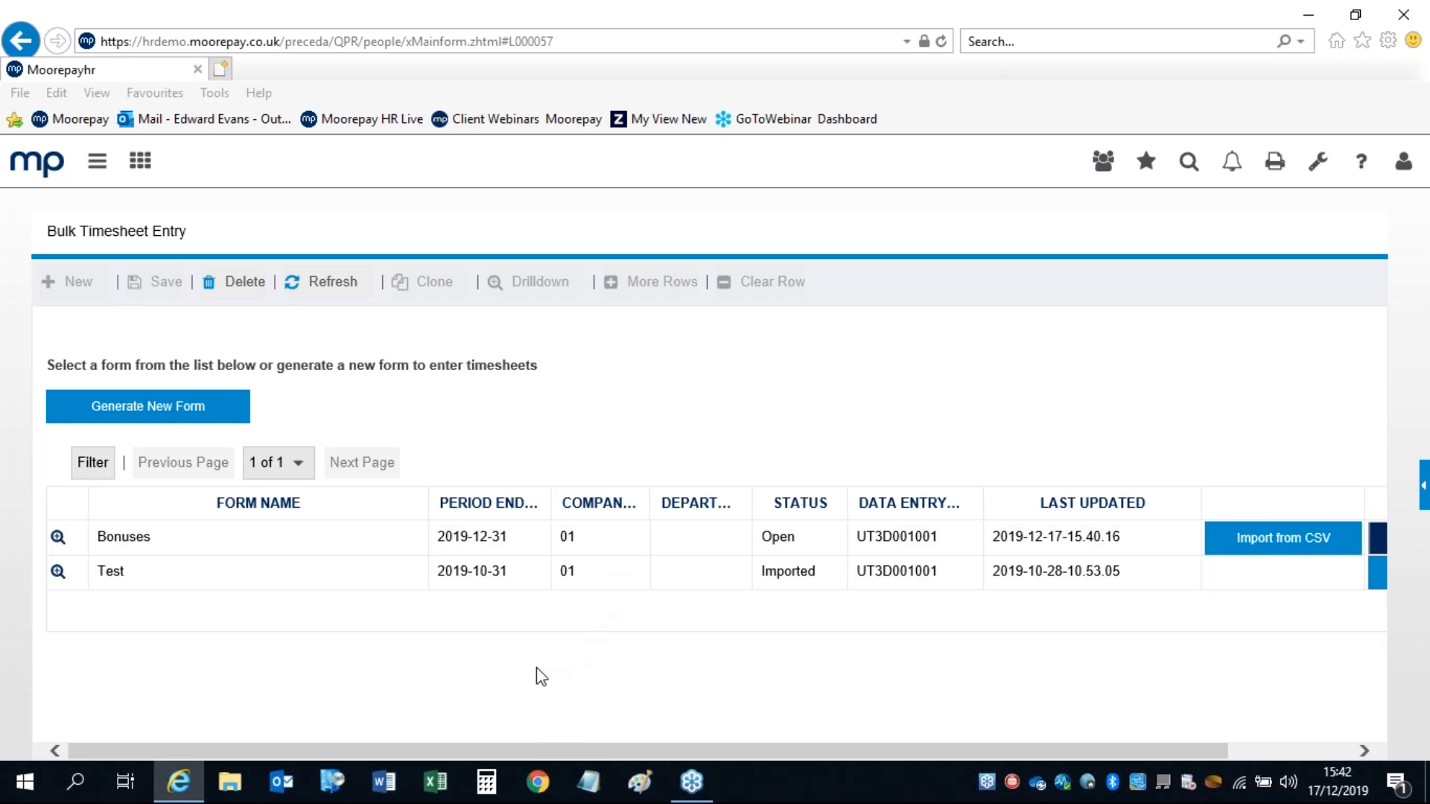
drag(534, 754, 770, 737)
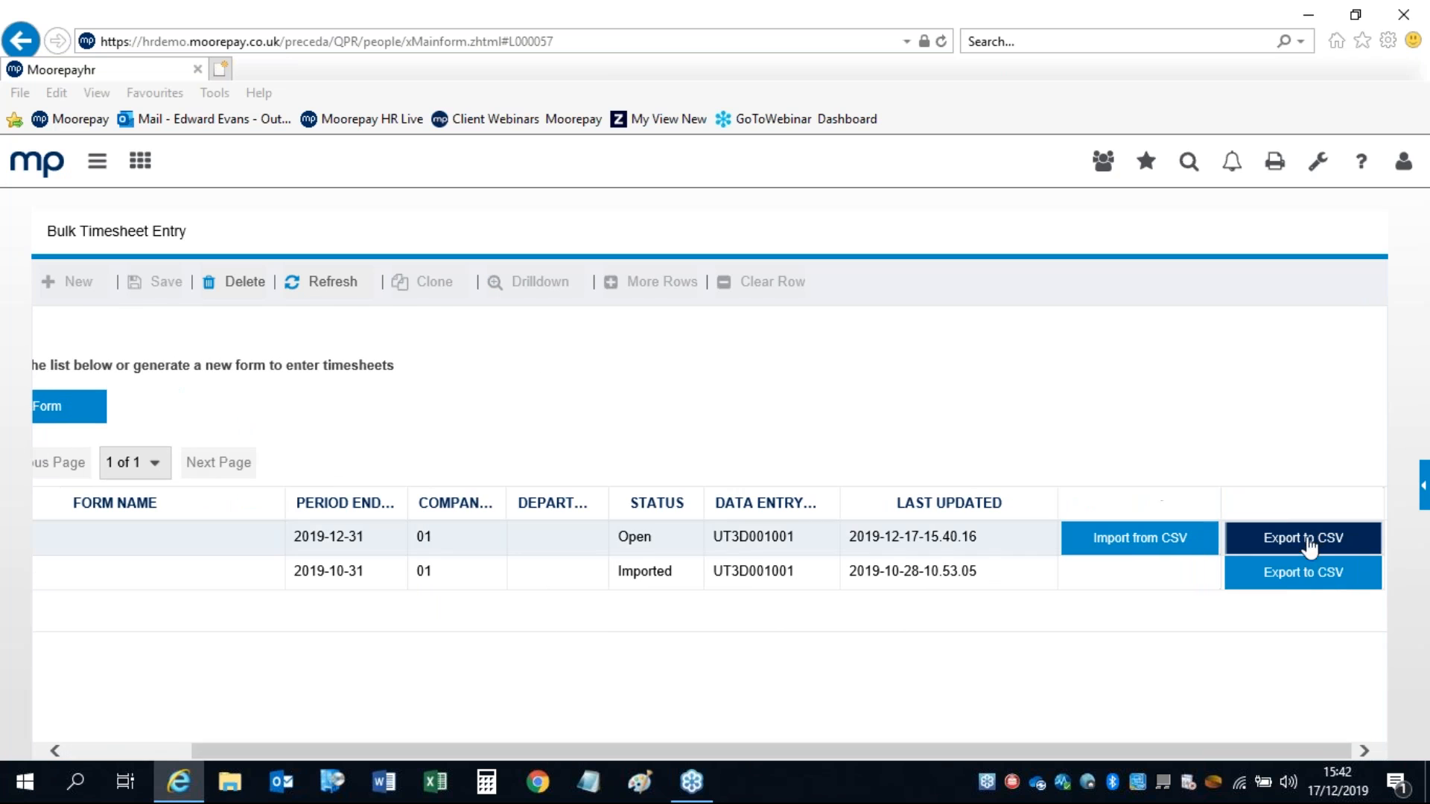
click(1299, 547)
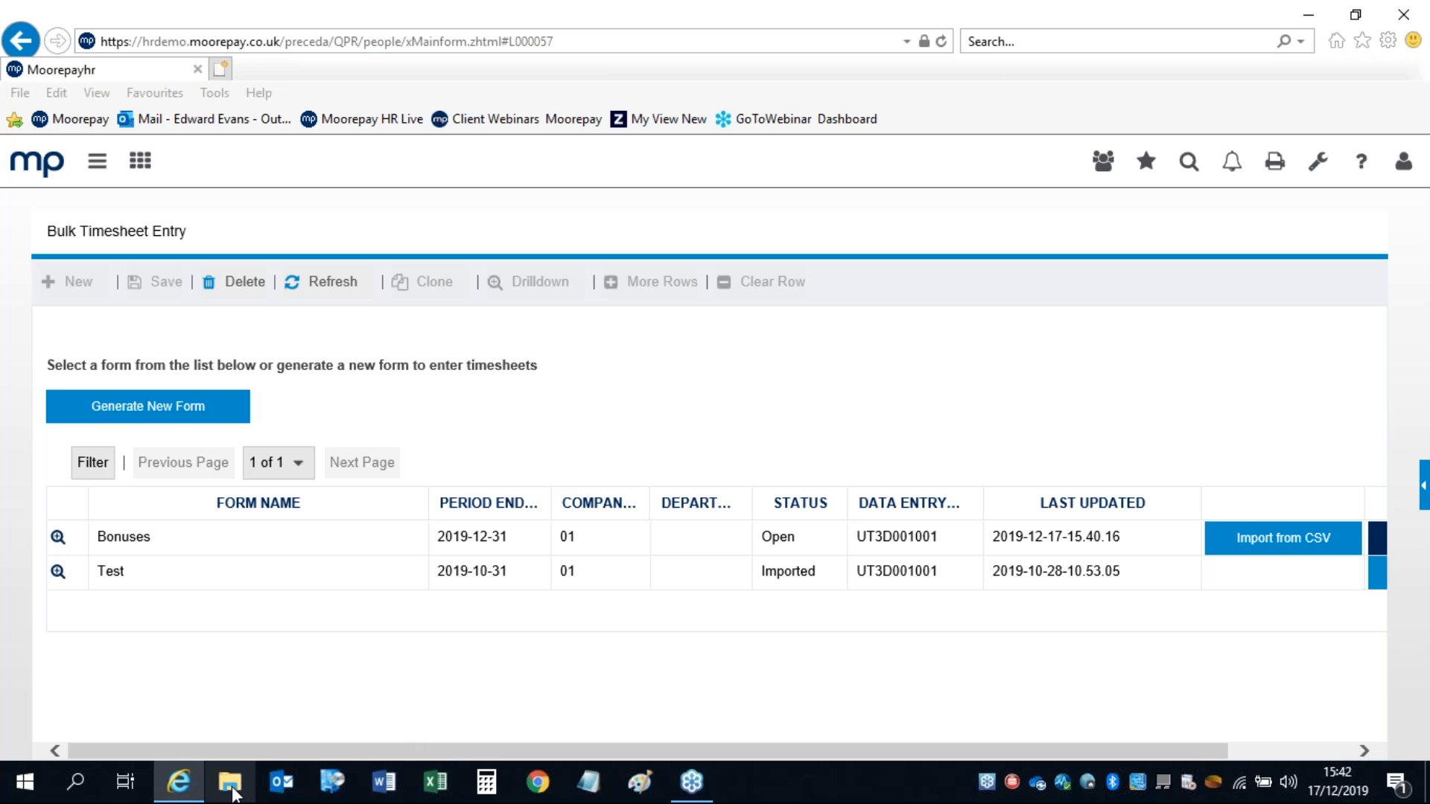
click(233, 788)
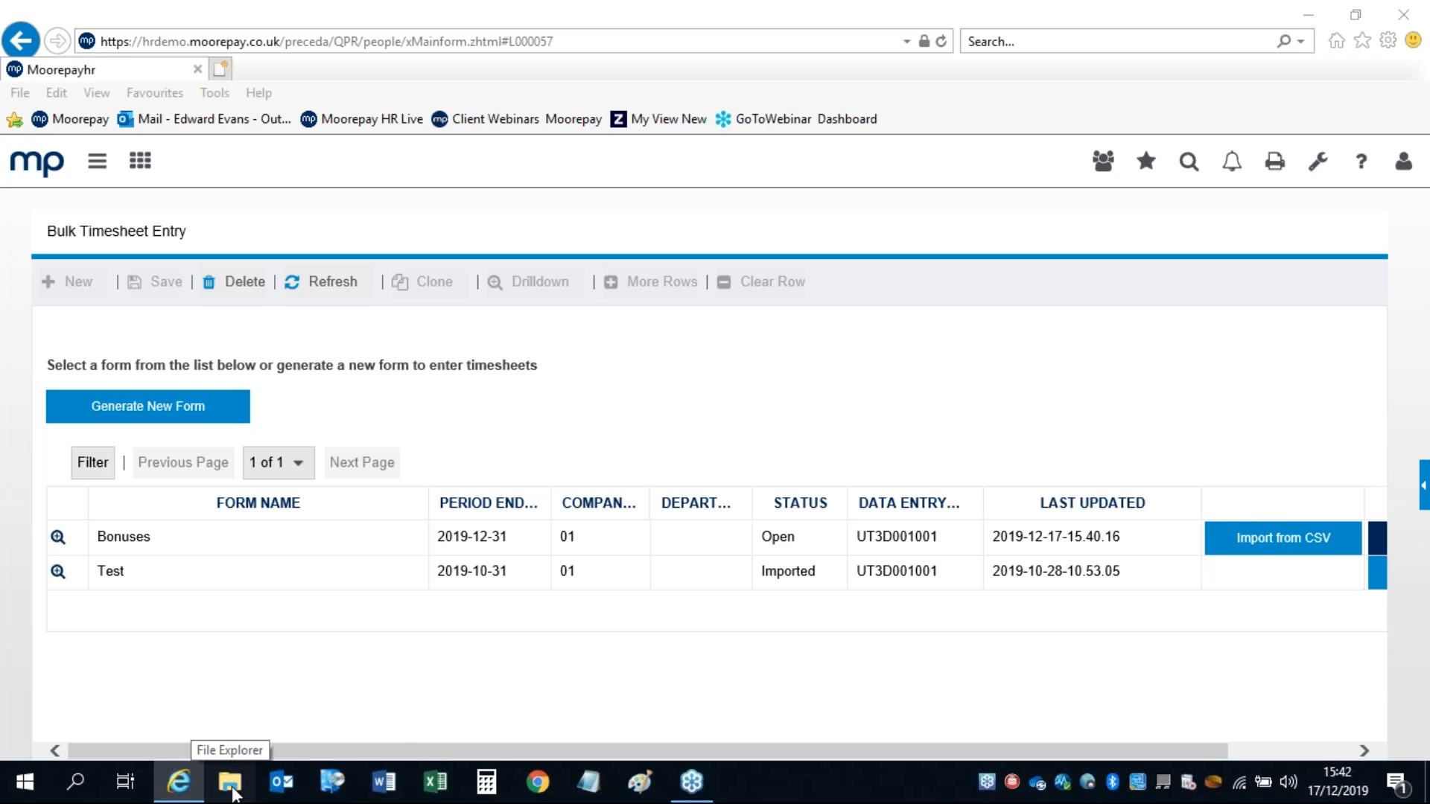
click(233, 788)
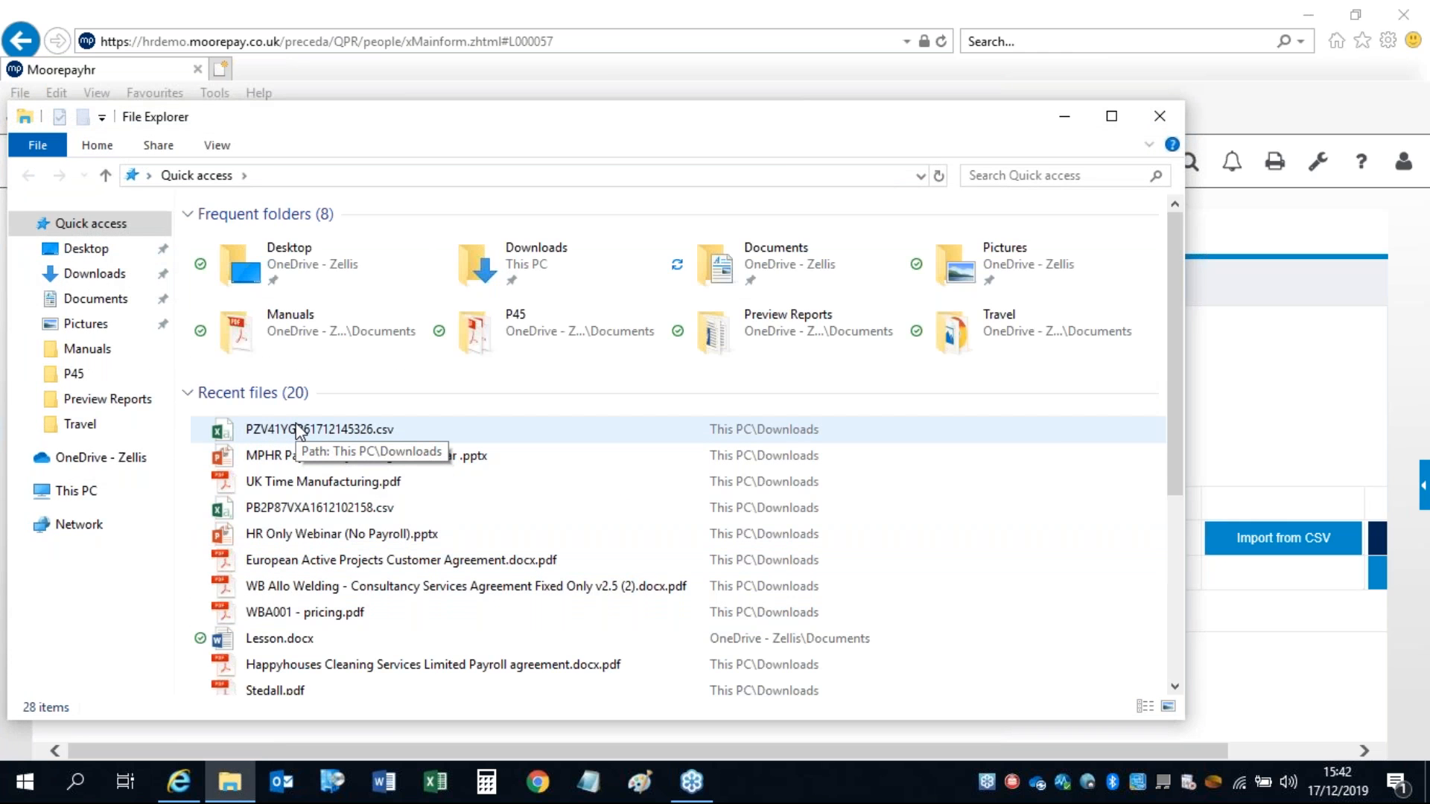
click(84, 275)
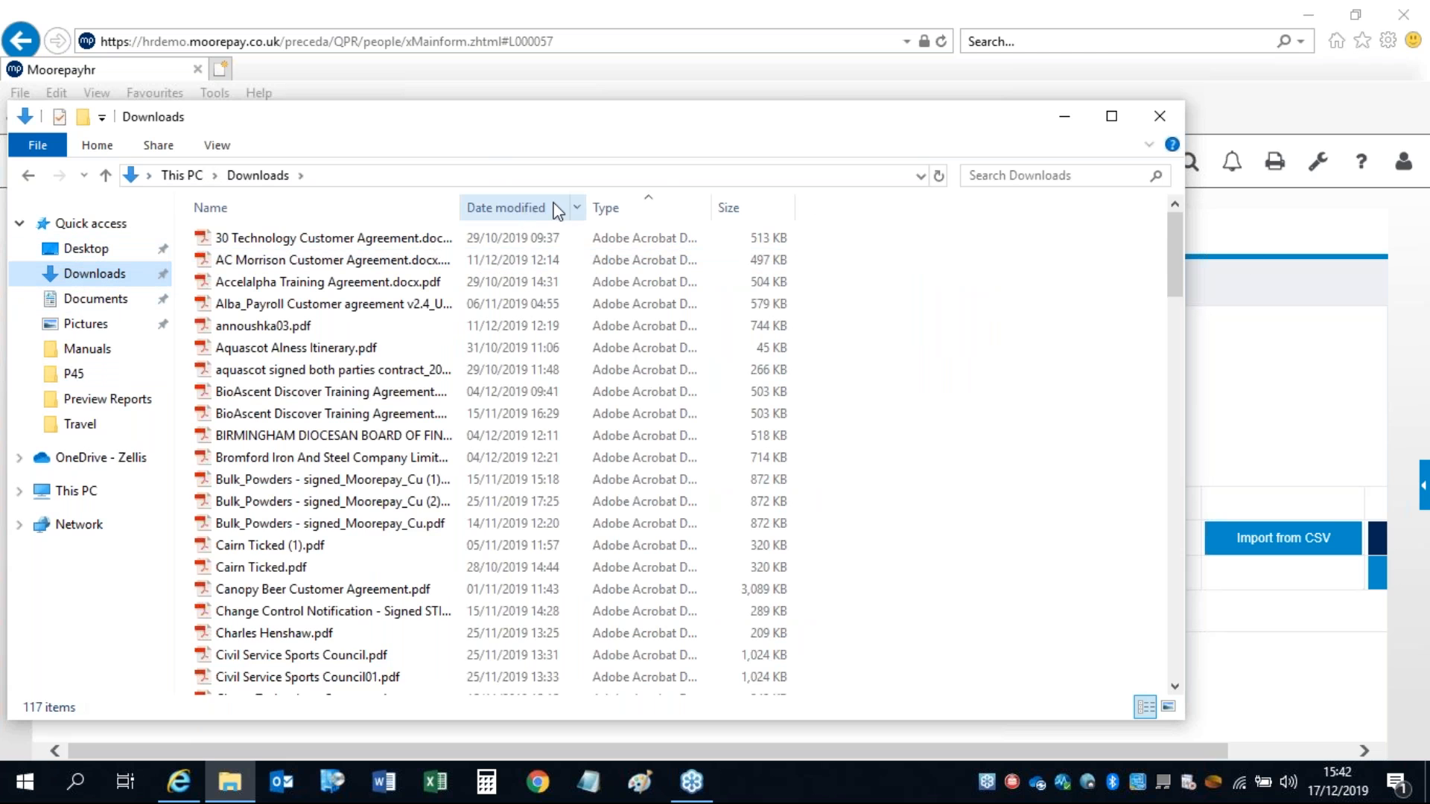
click(521, 205)
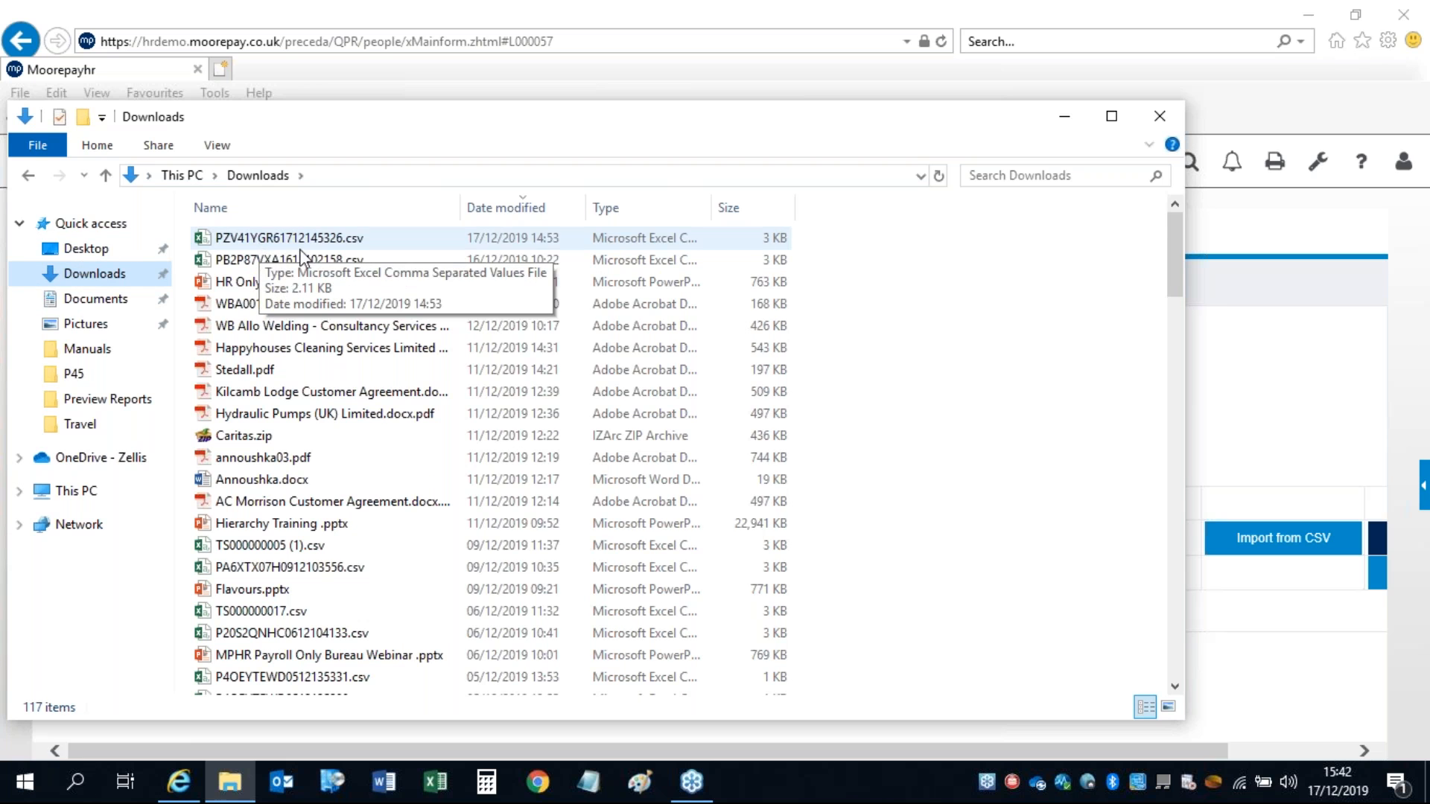
click(1159, 117)
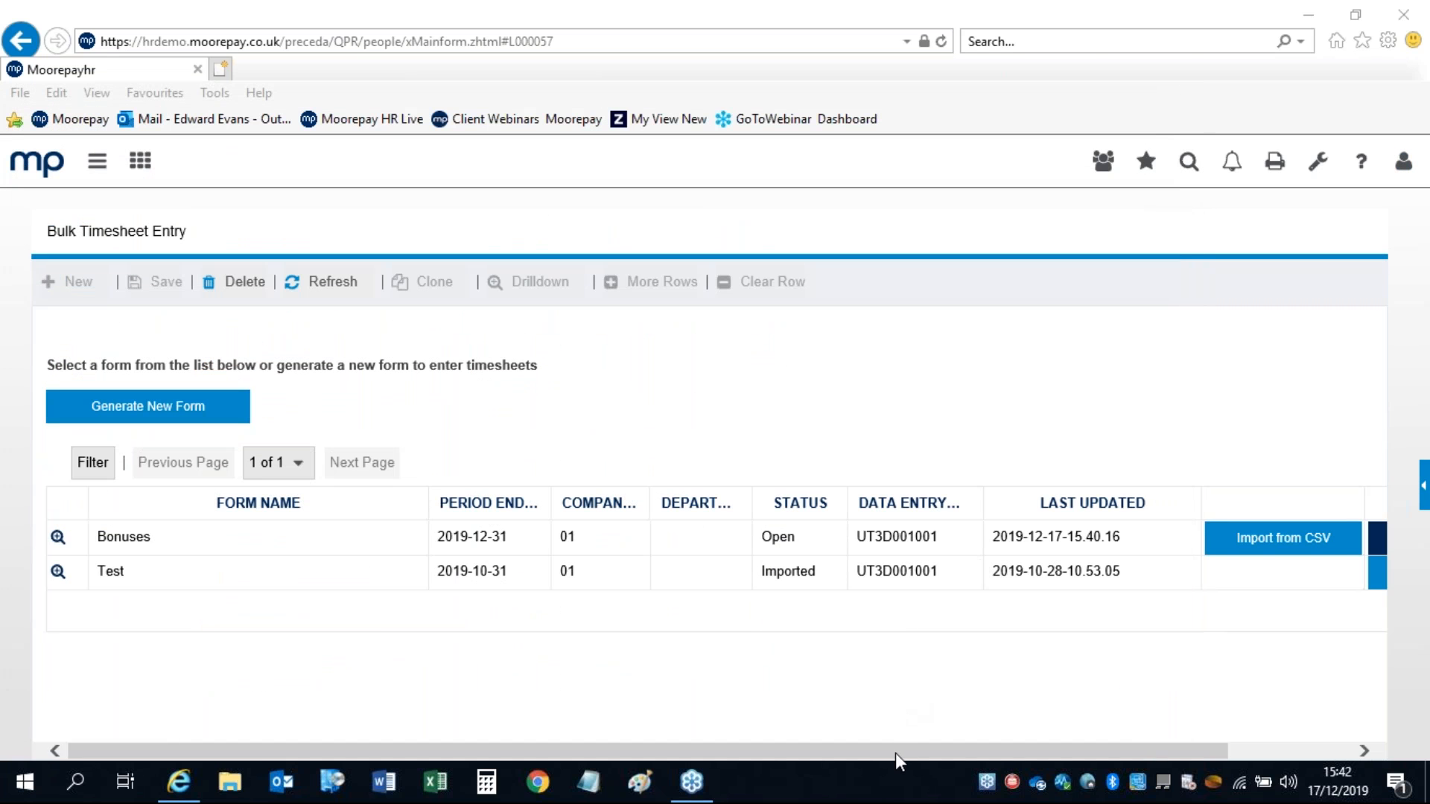
drag(895, 753, 1098, 753)
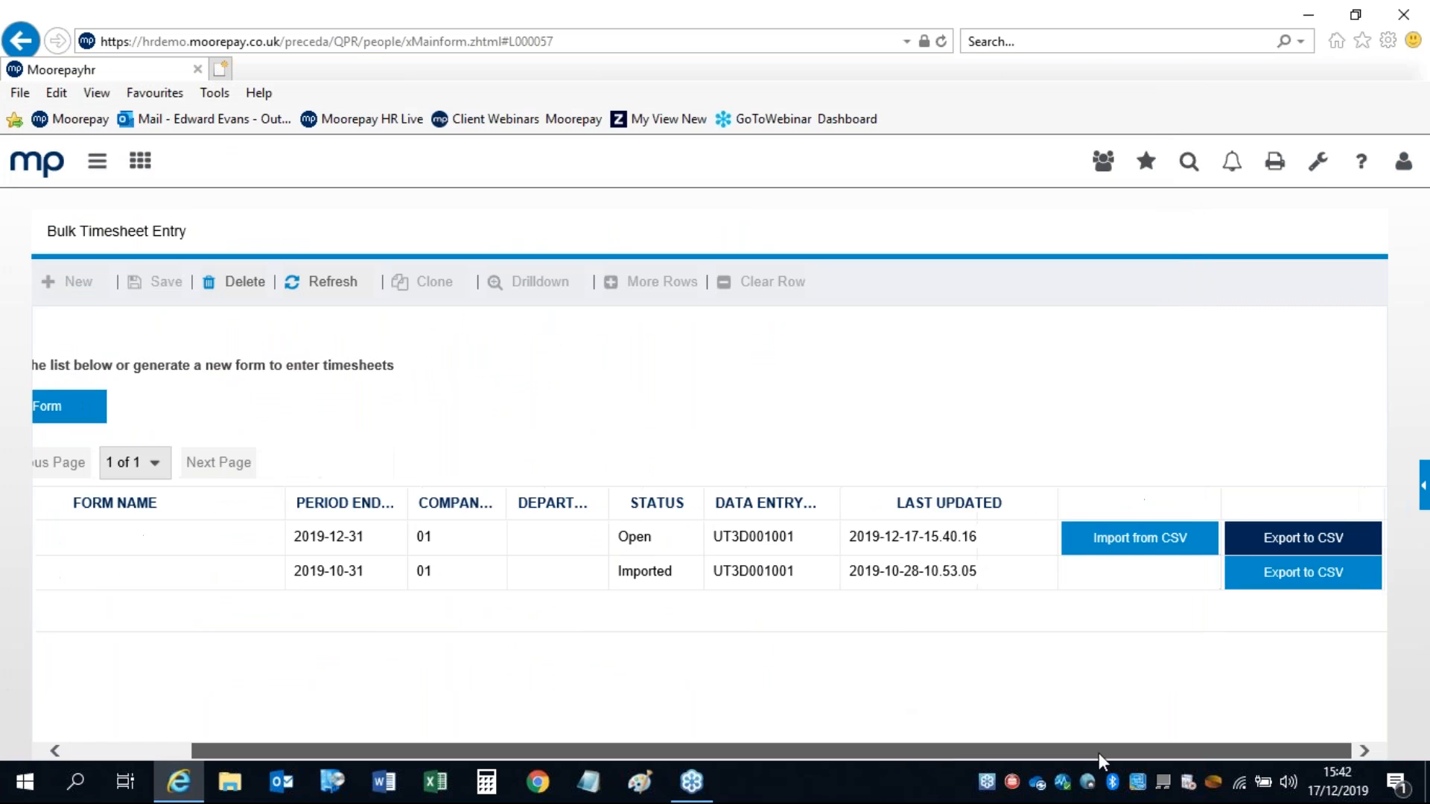
click(1258, 546)
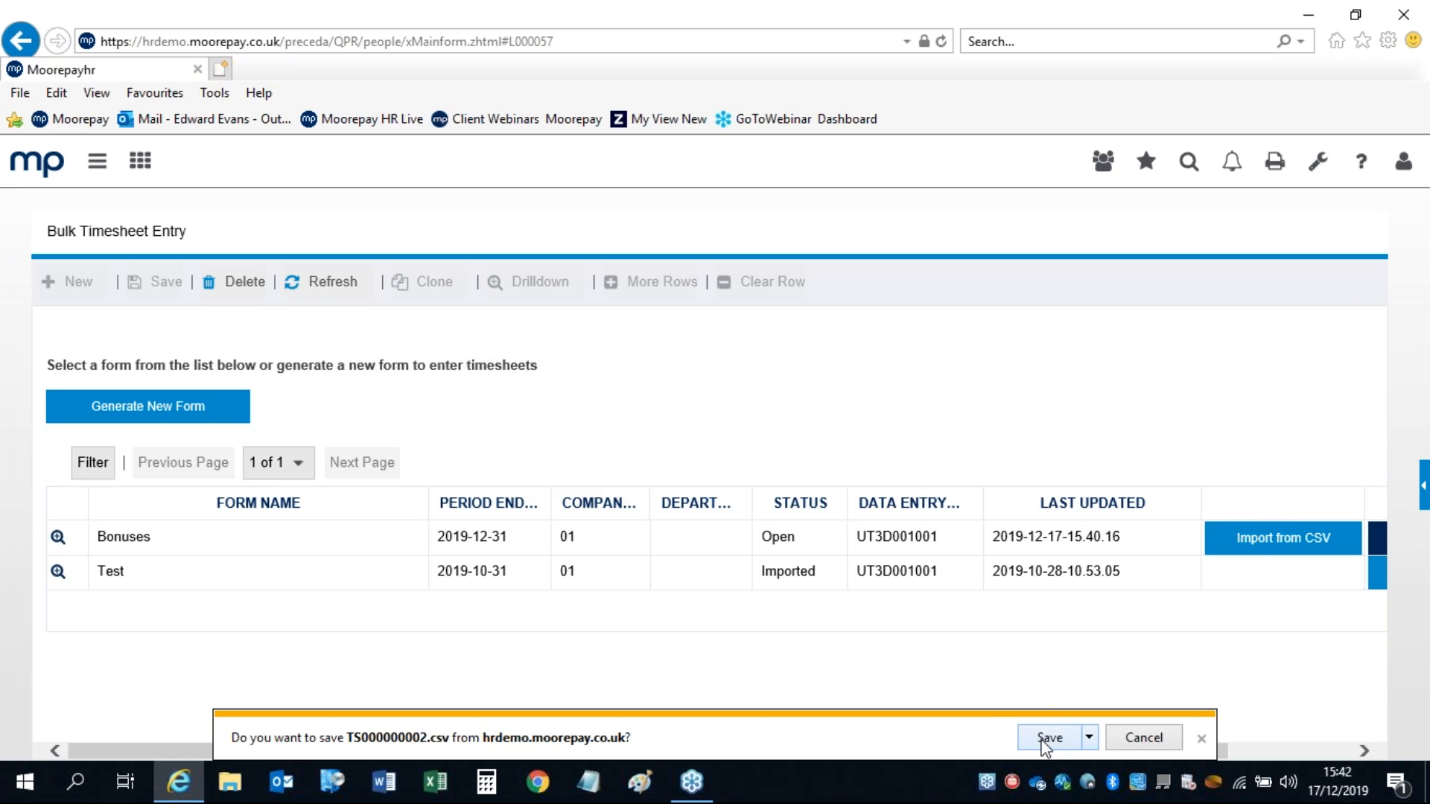
click(1045, 738)
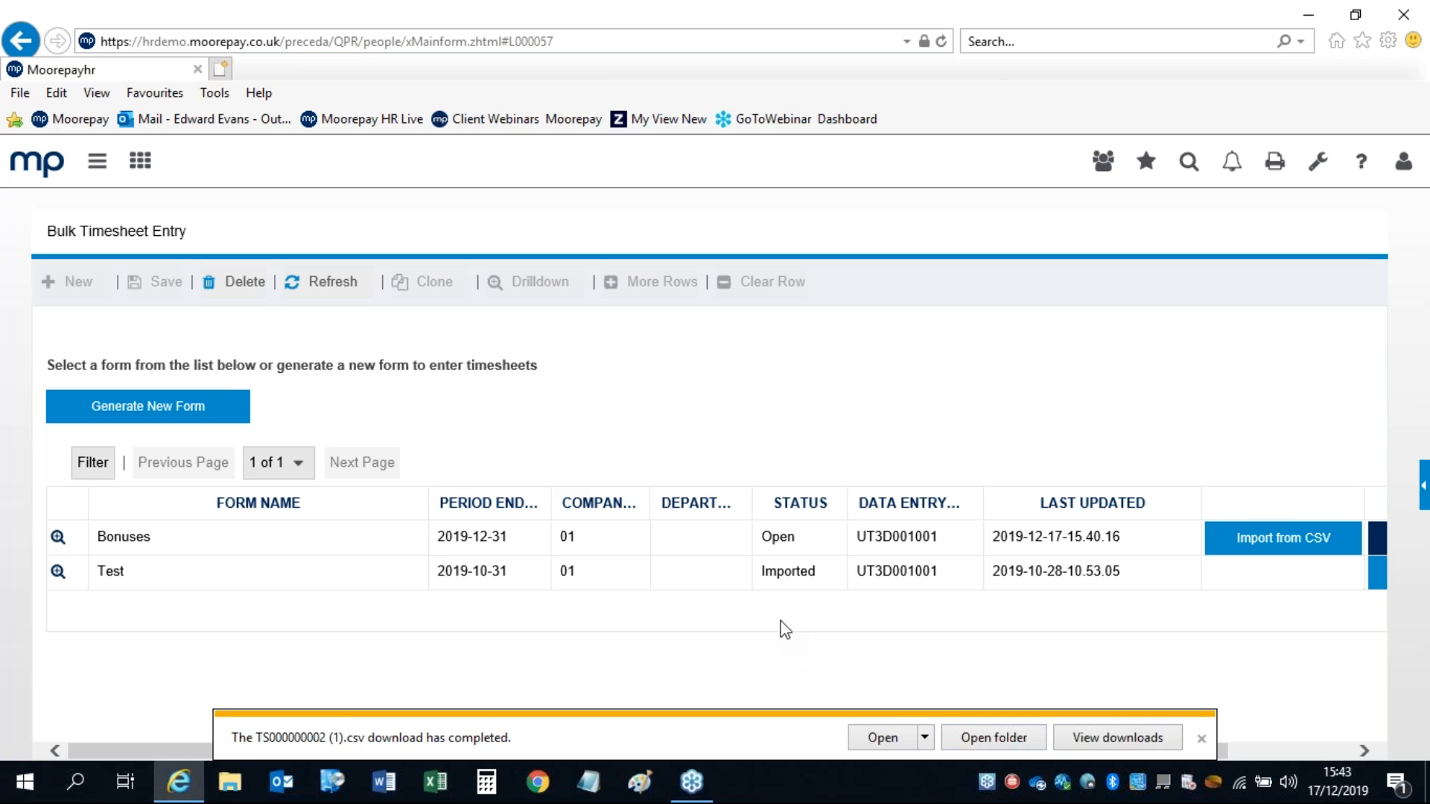
click(880, 740)
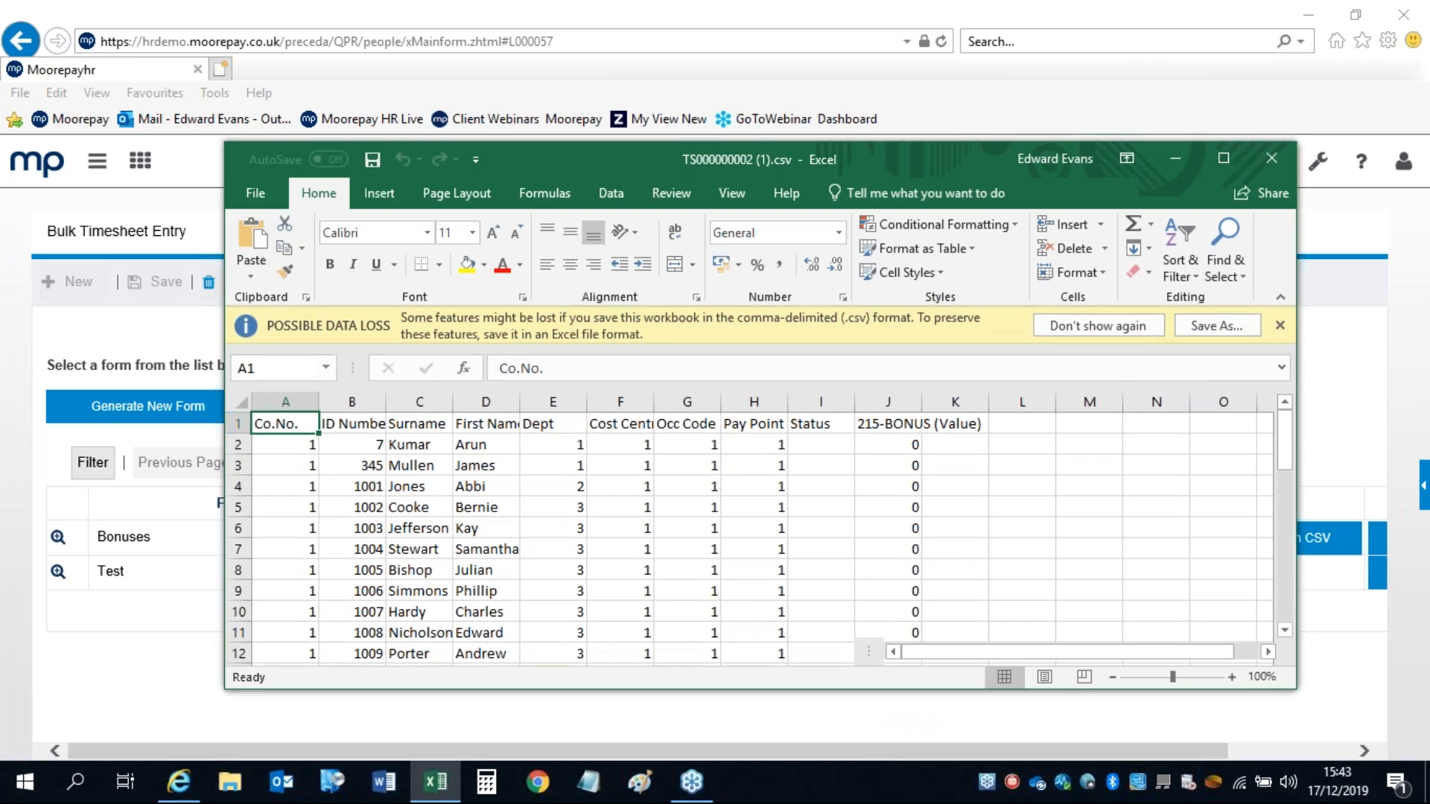
click(1223, 159)
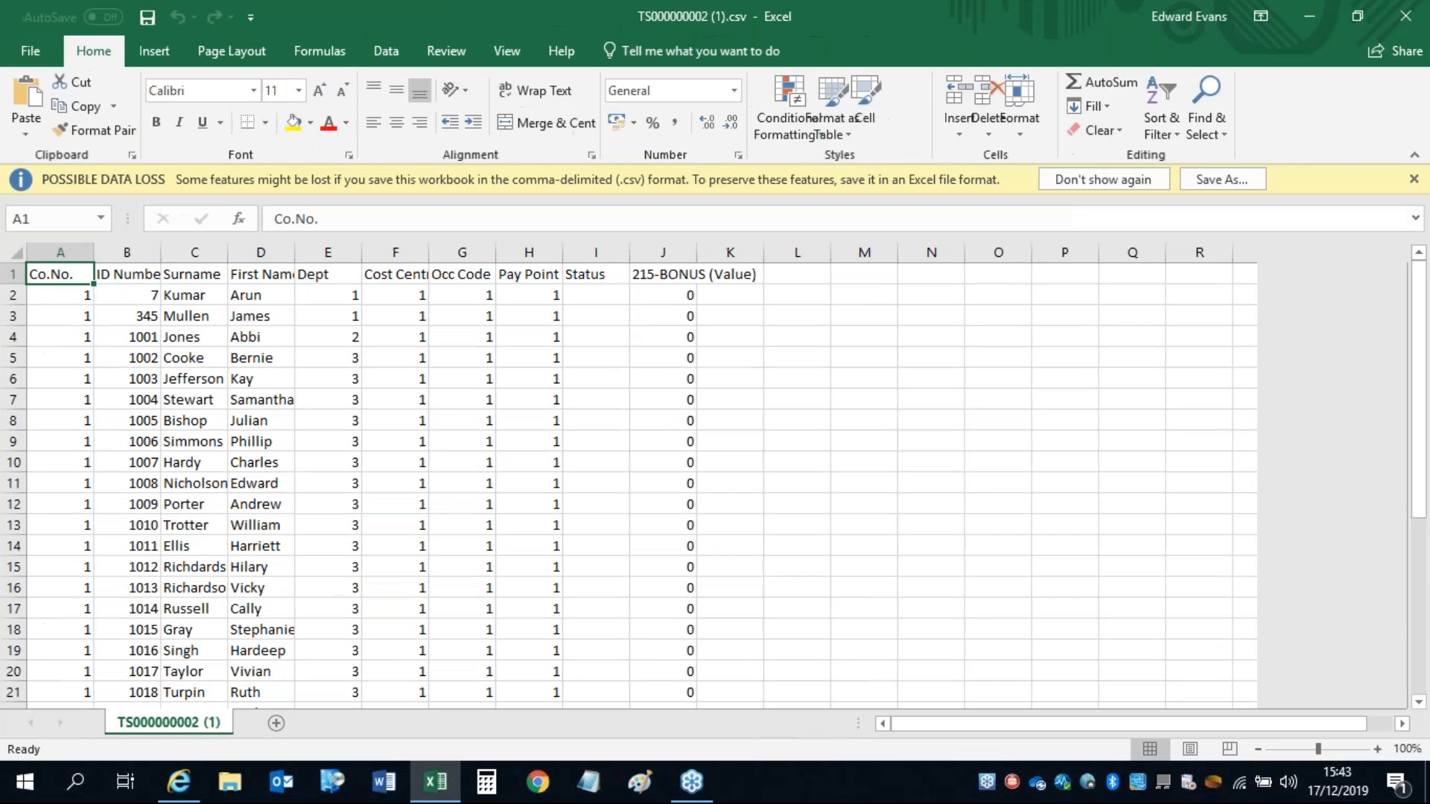
click(694, 274)
key(ctrl+shift+Down)
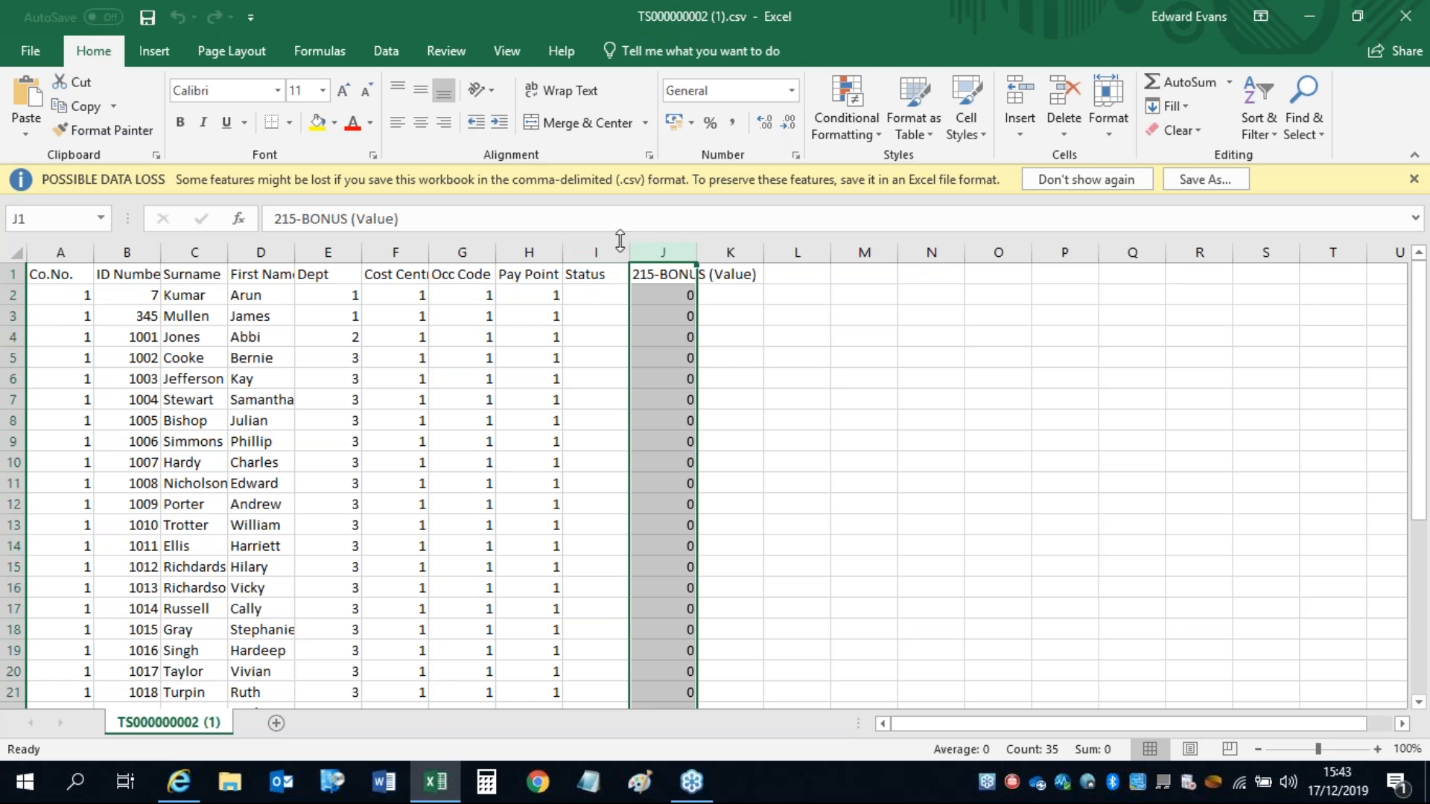
click(1405, 15)
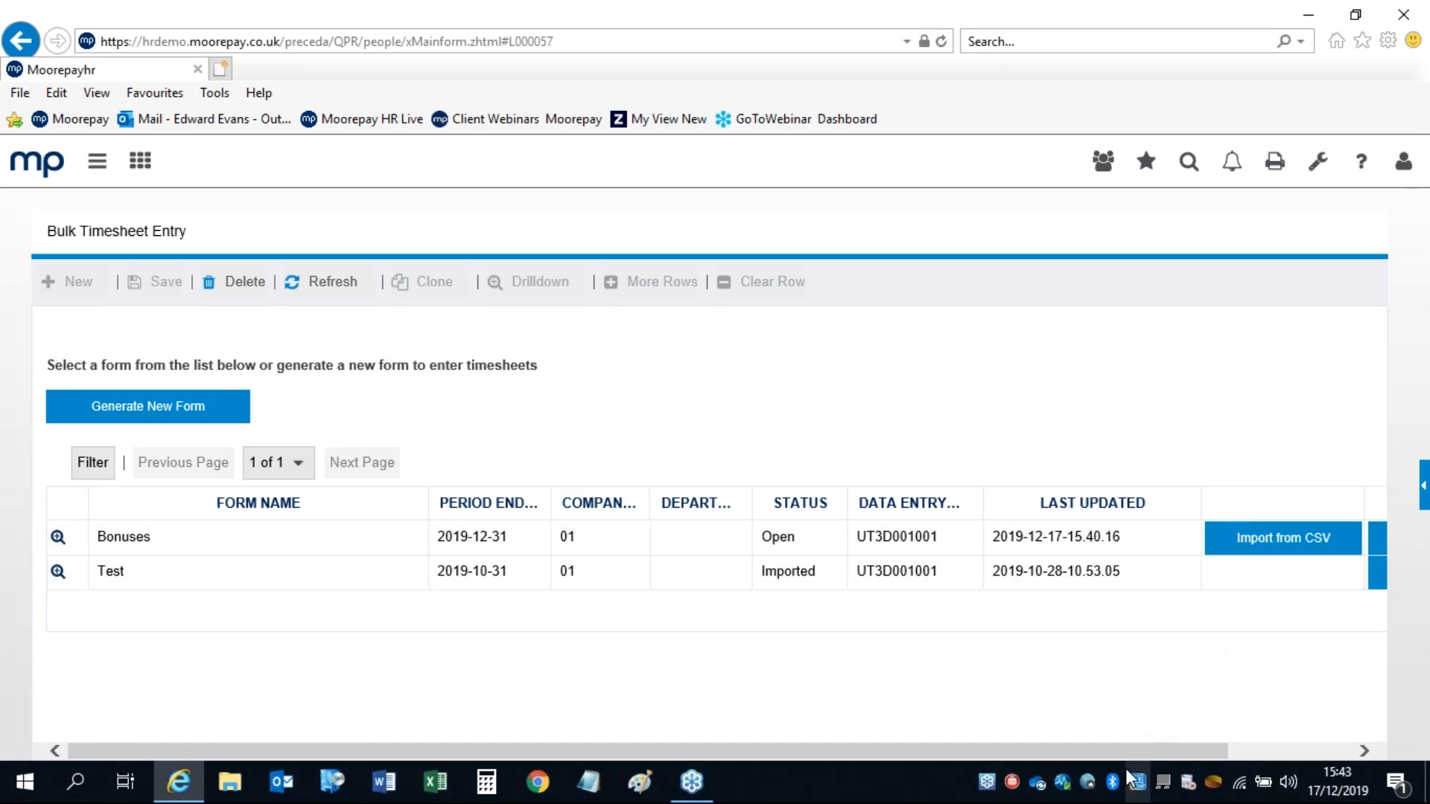
drag(1127, 749, 1296, 733)
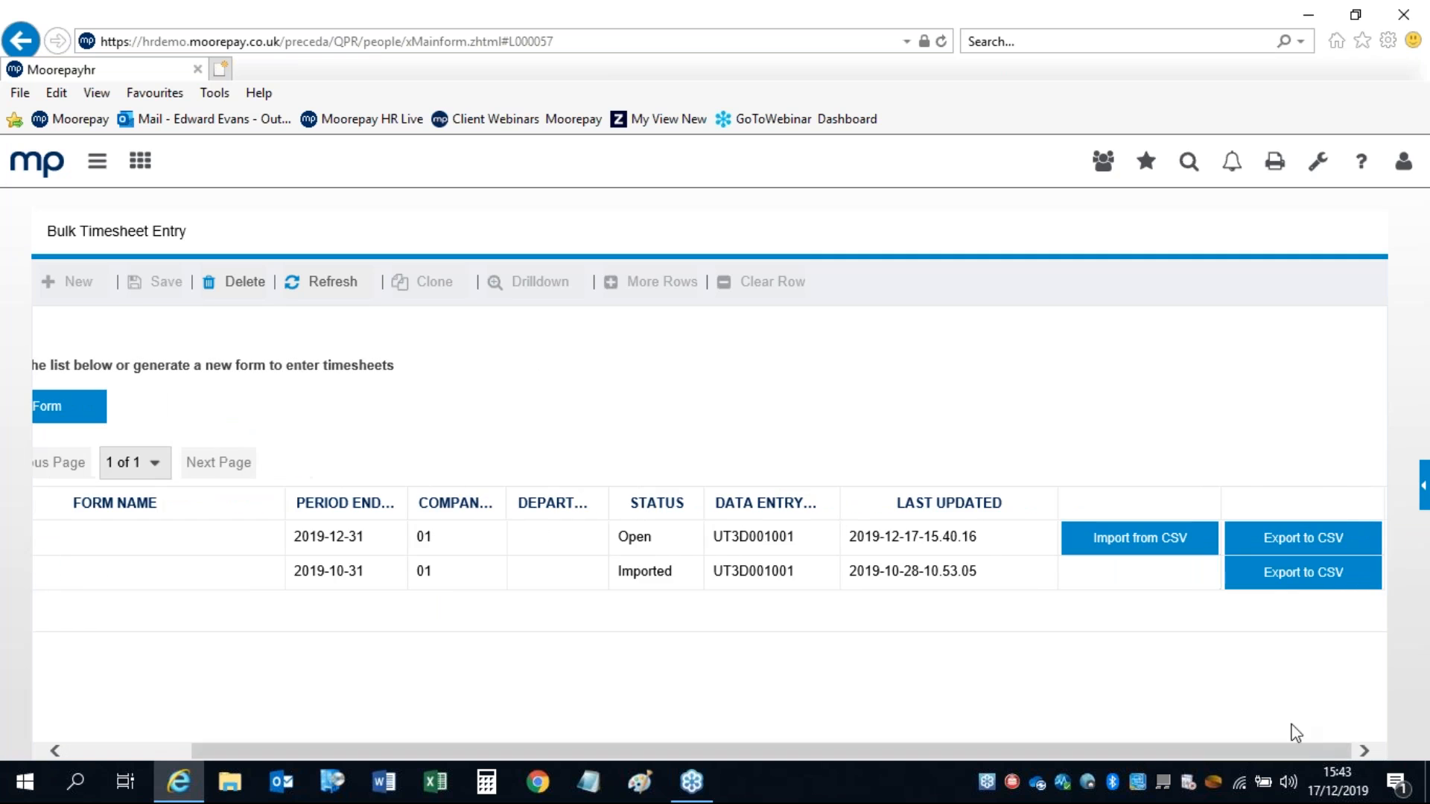
click(1130, 541)
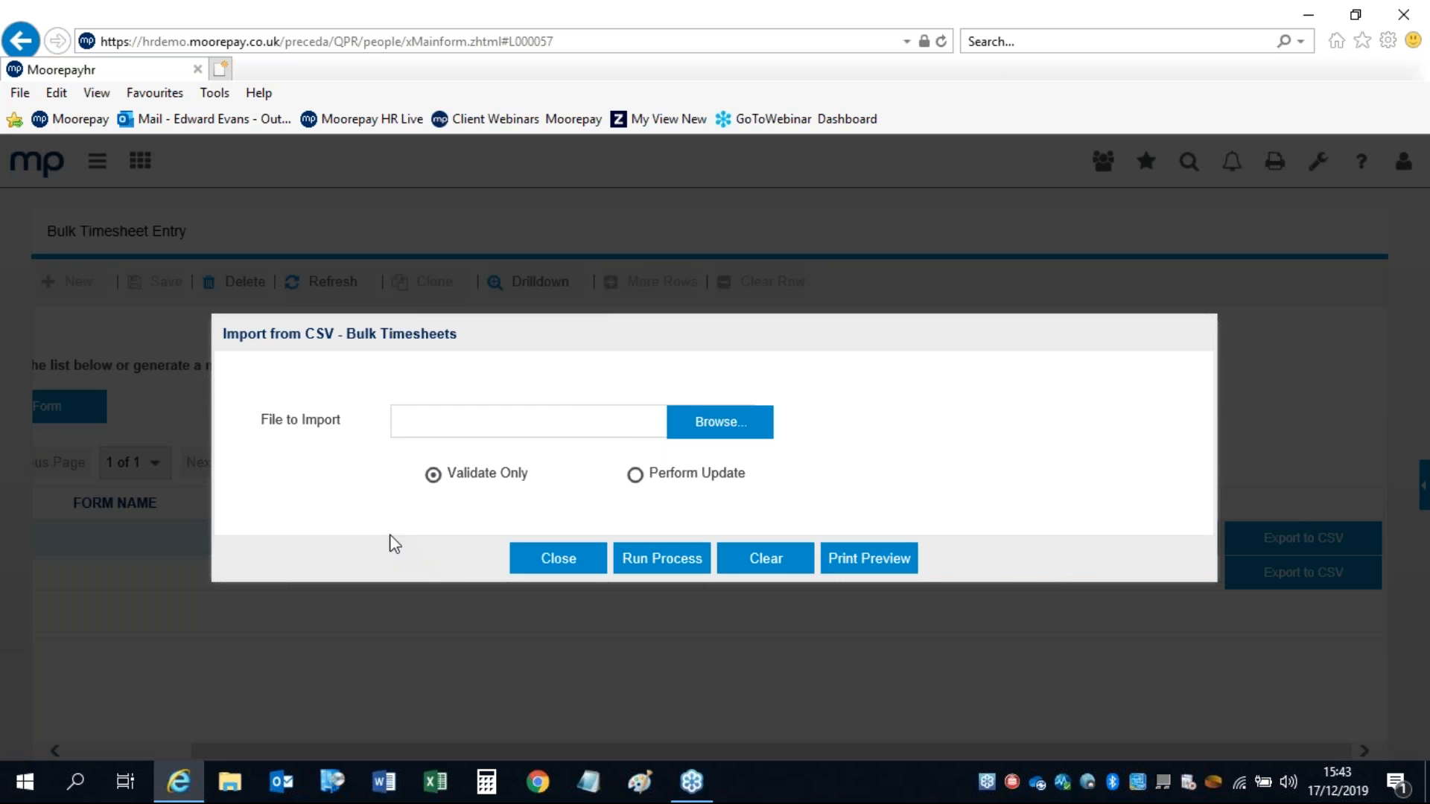
click(685, 435)
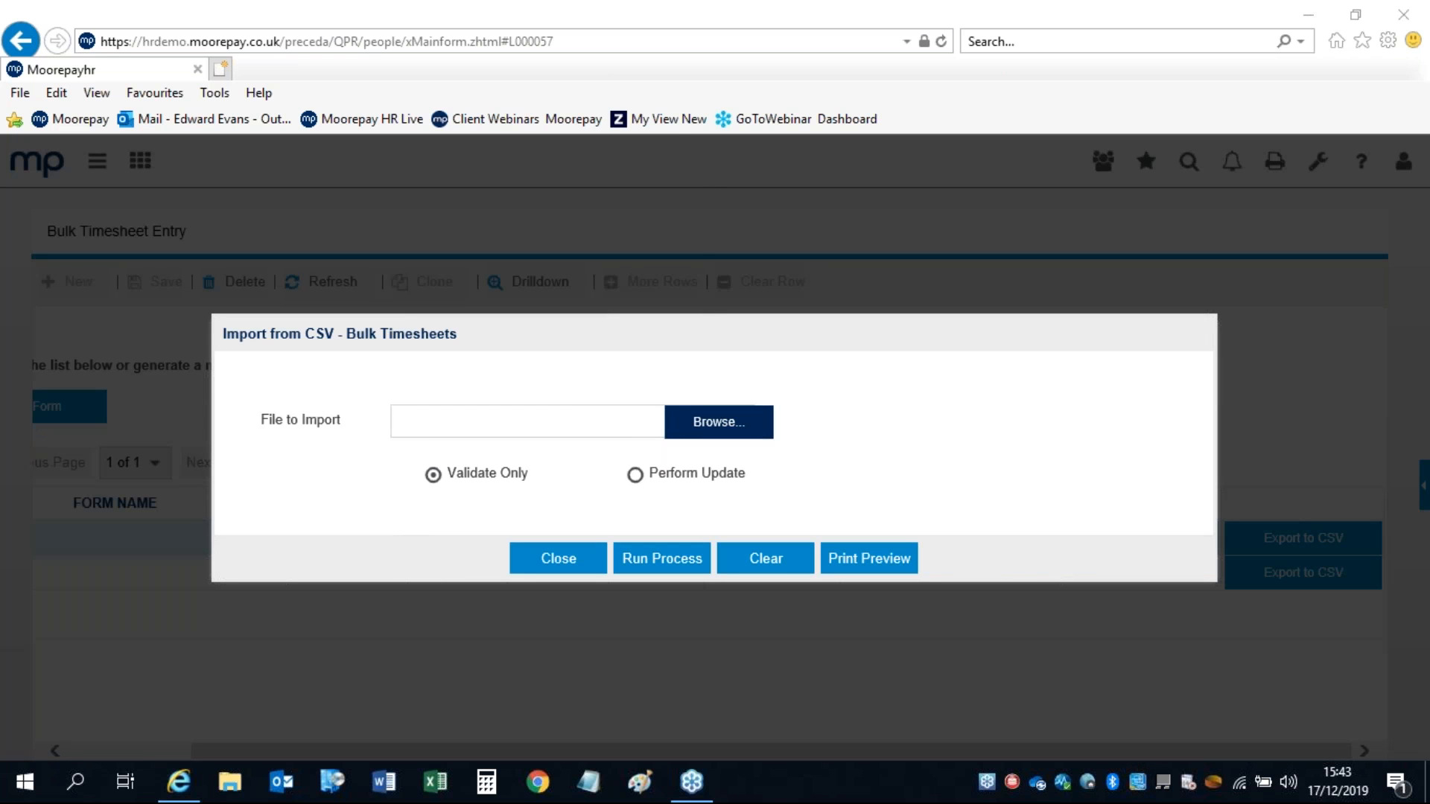
click(206, 146)
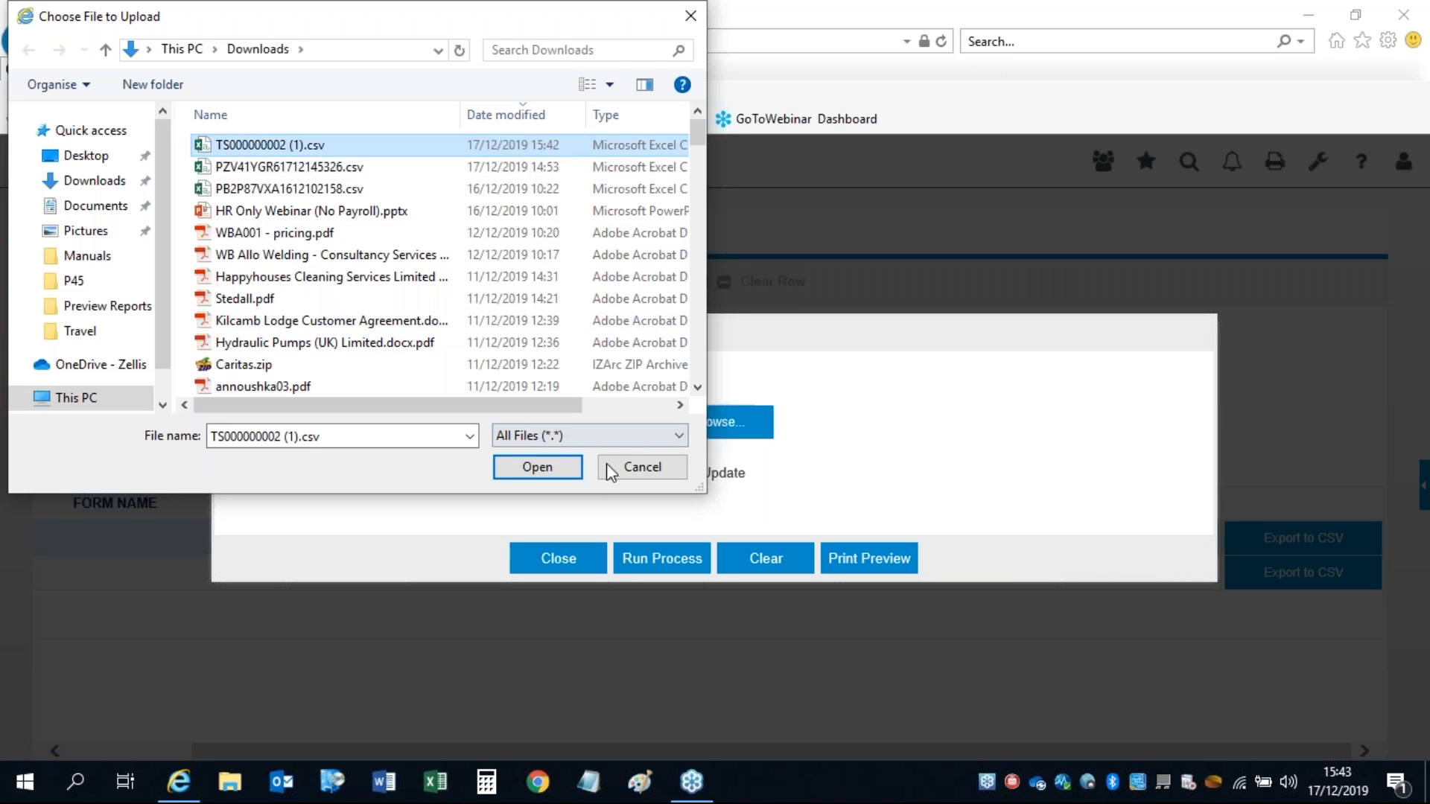
click(536, 469)
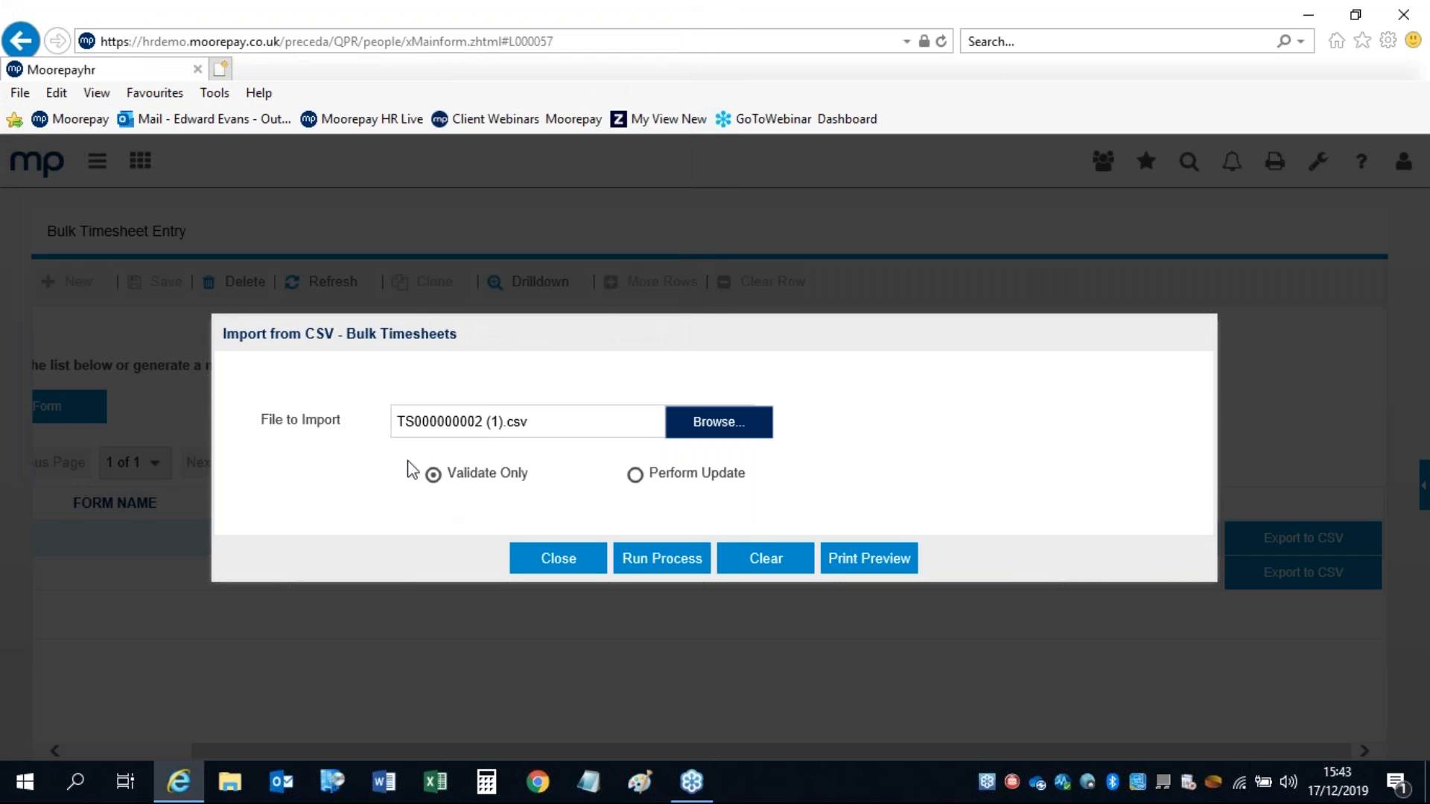
click(660, 560)
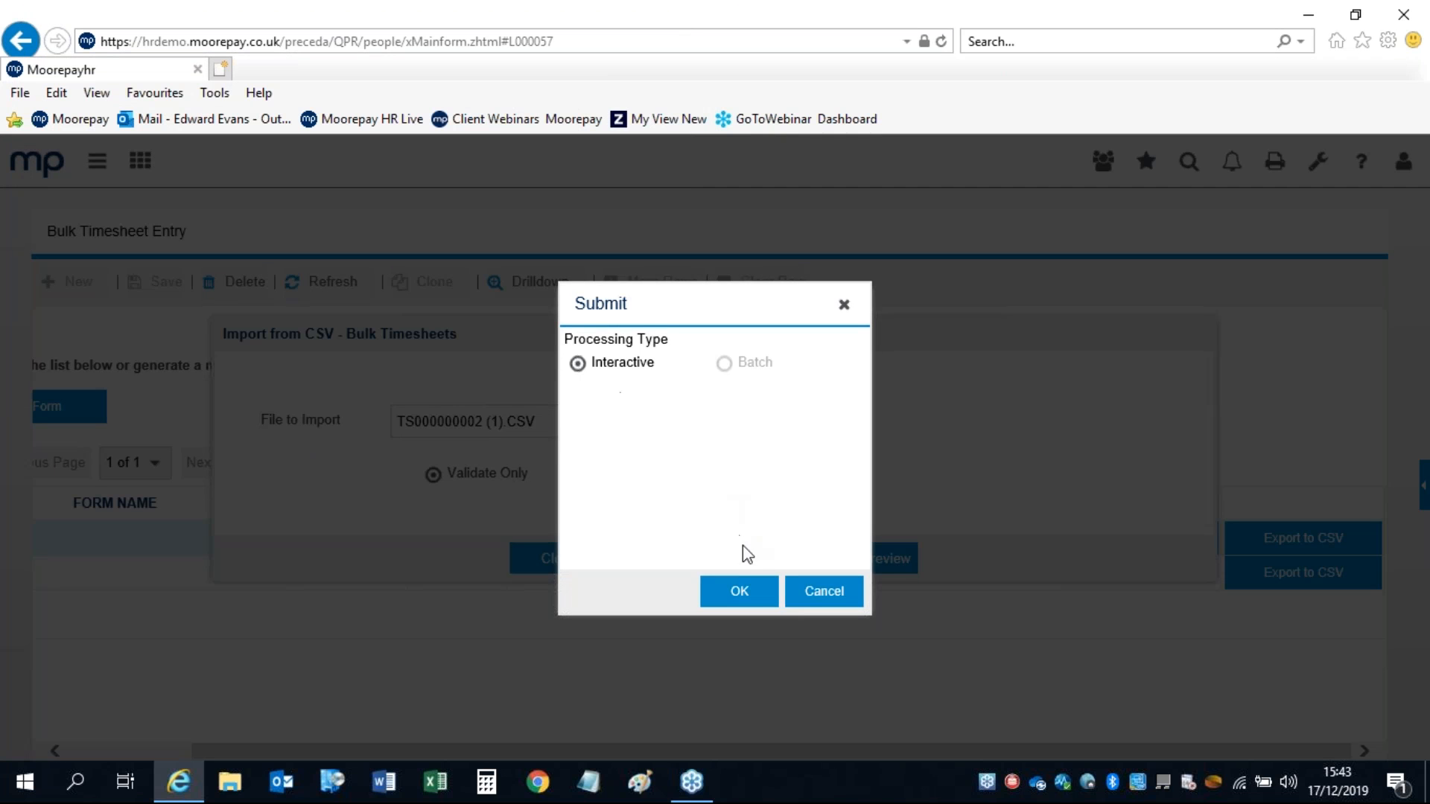
click(741, 593)
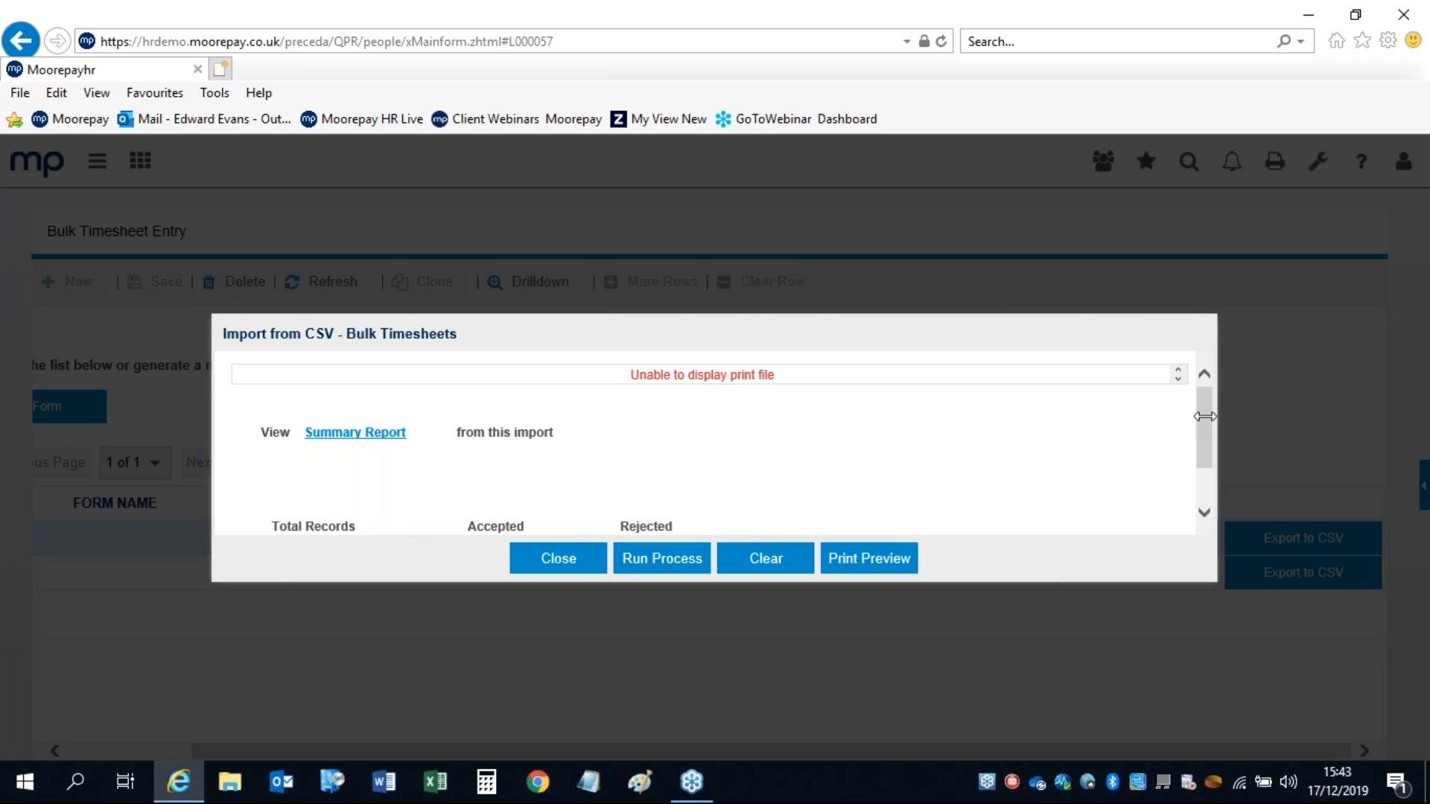
drag(1199, 436, 1197, 469)
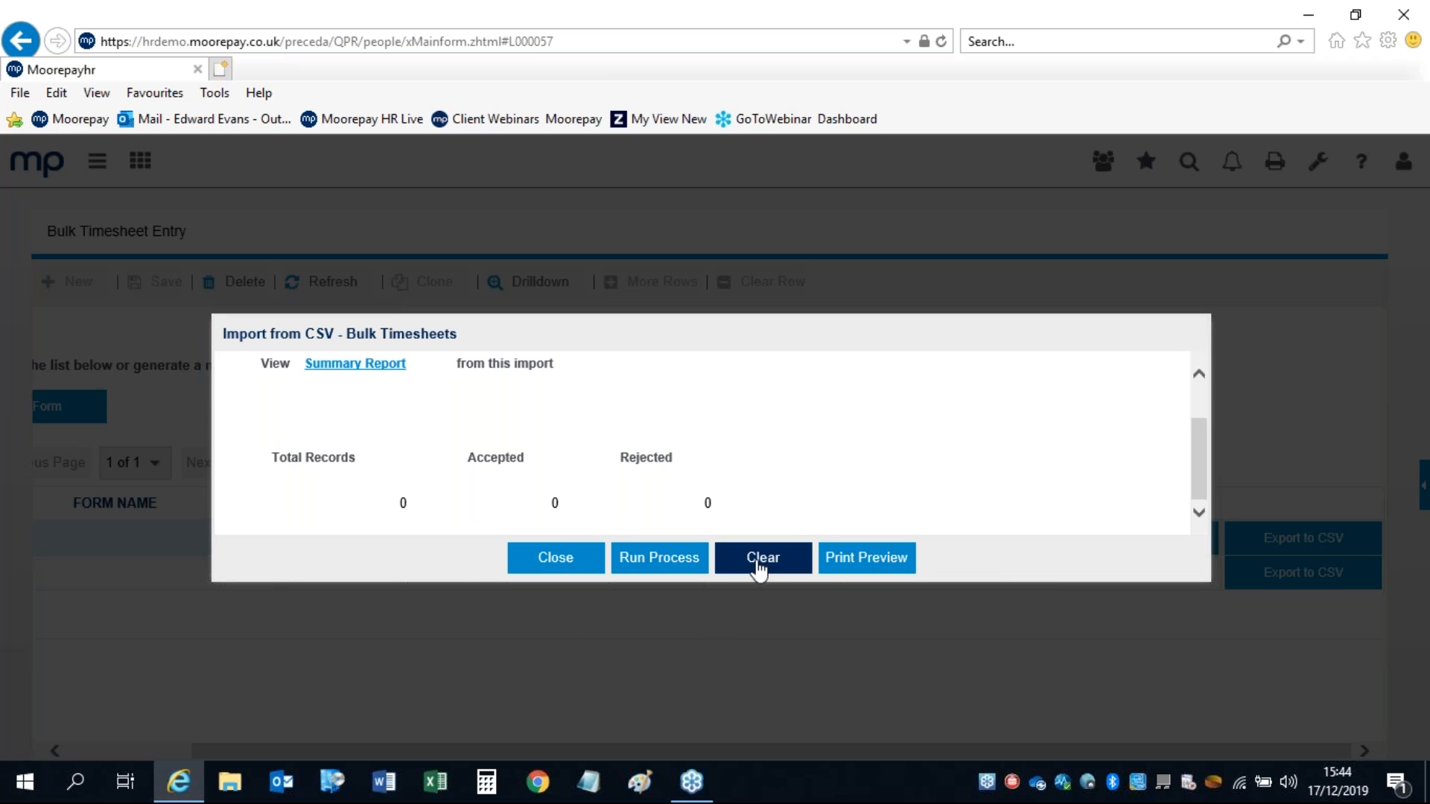
click(547, 558)
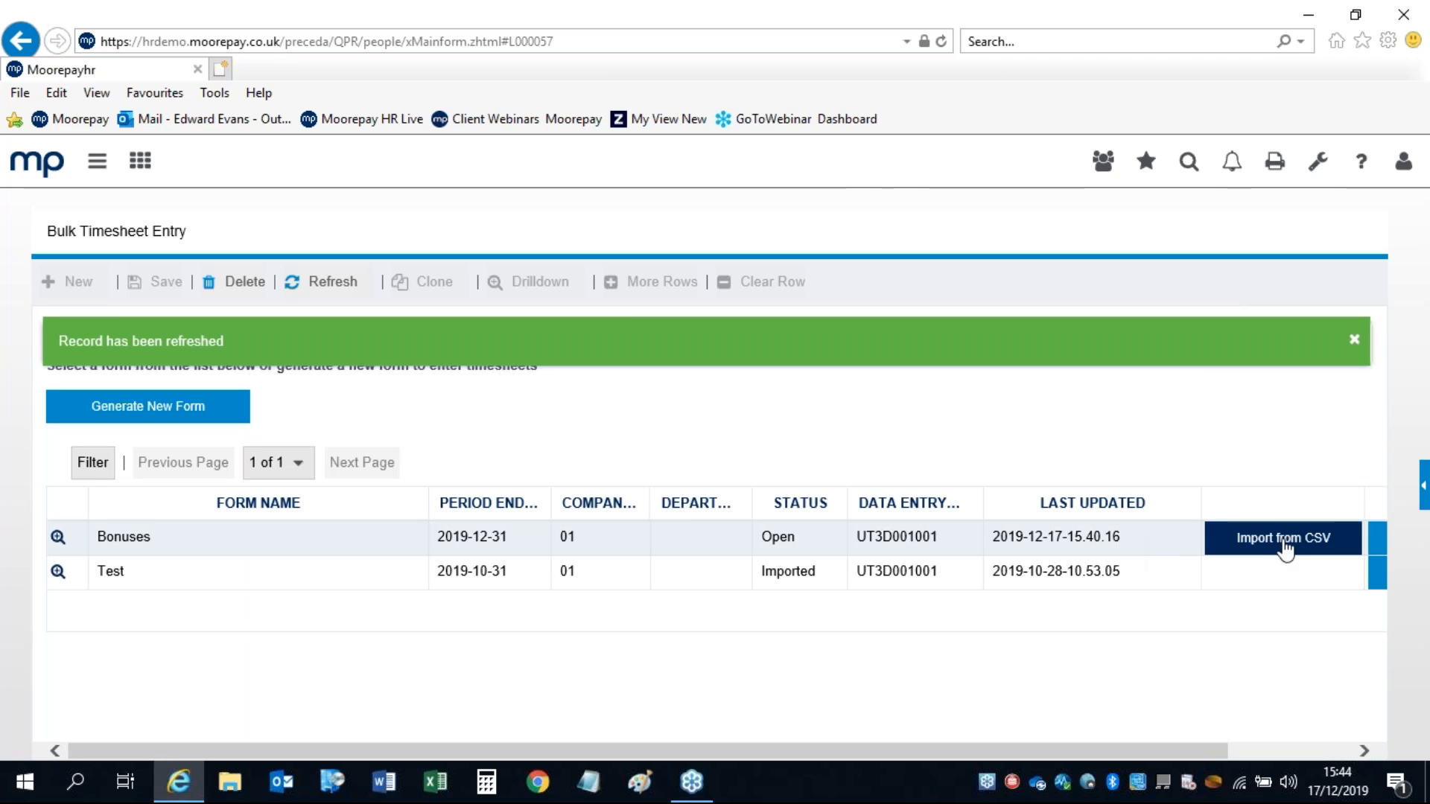
click(1286, 550)
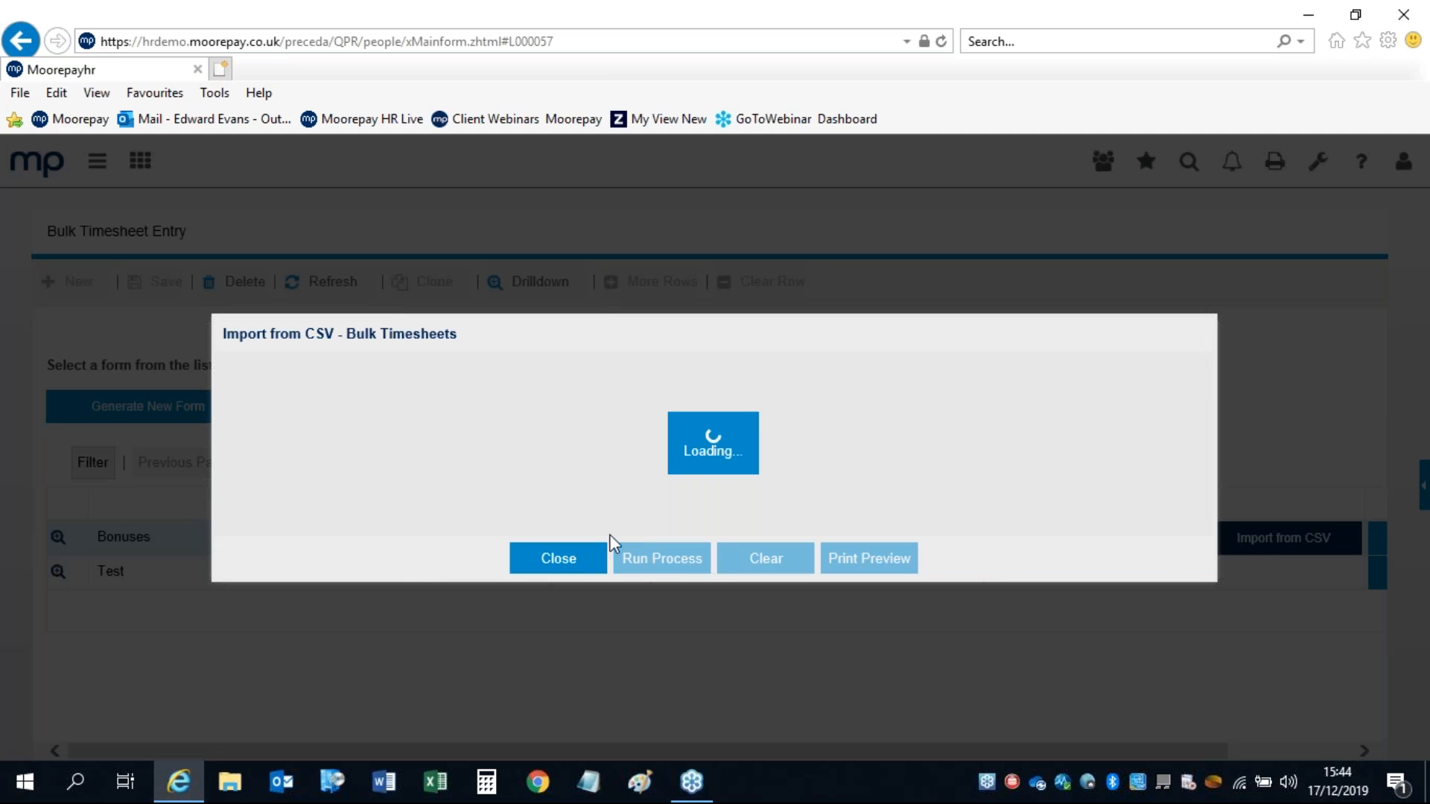
click(637, 475)
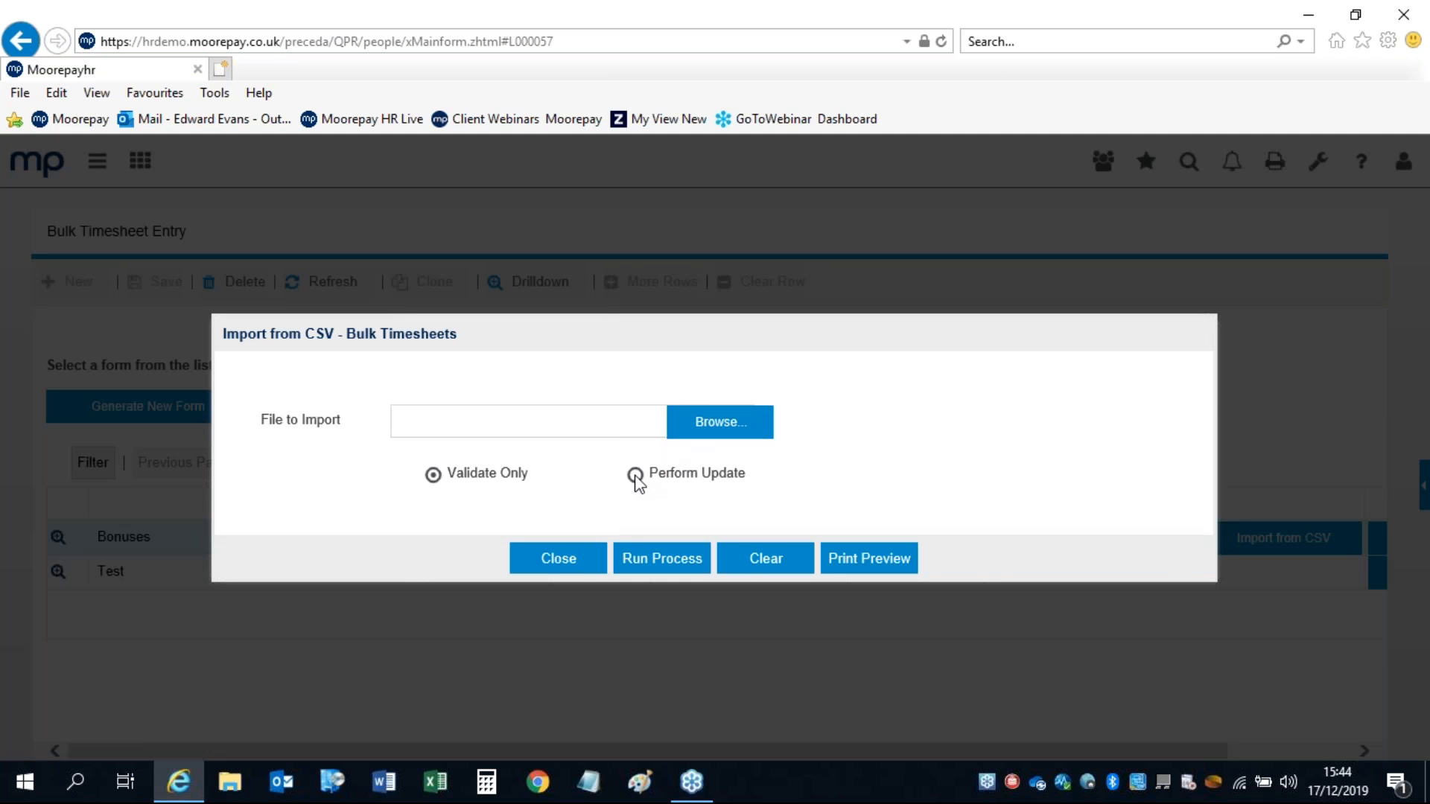
click(732, 432)
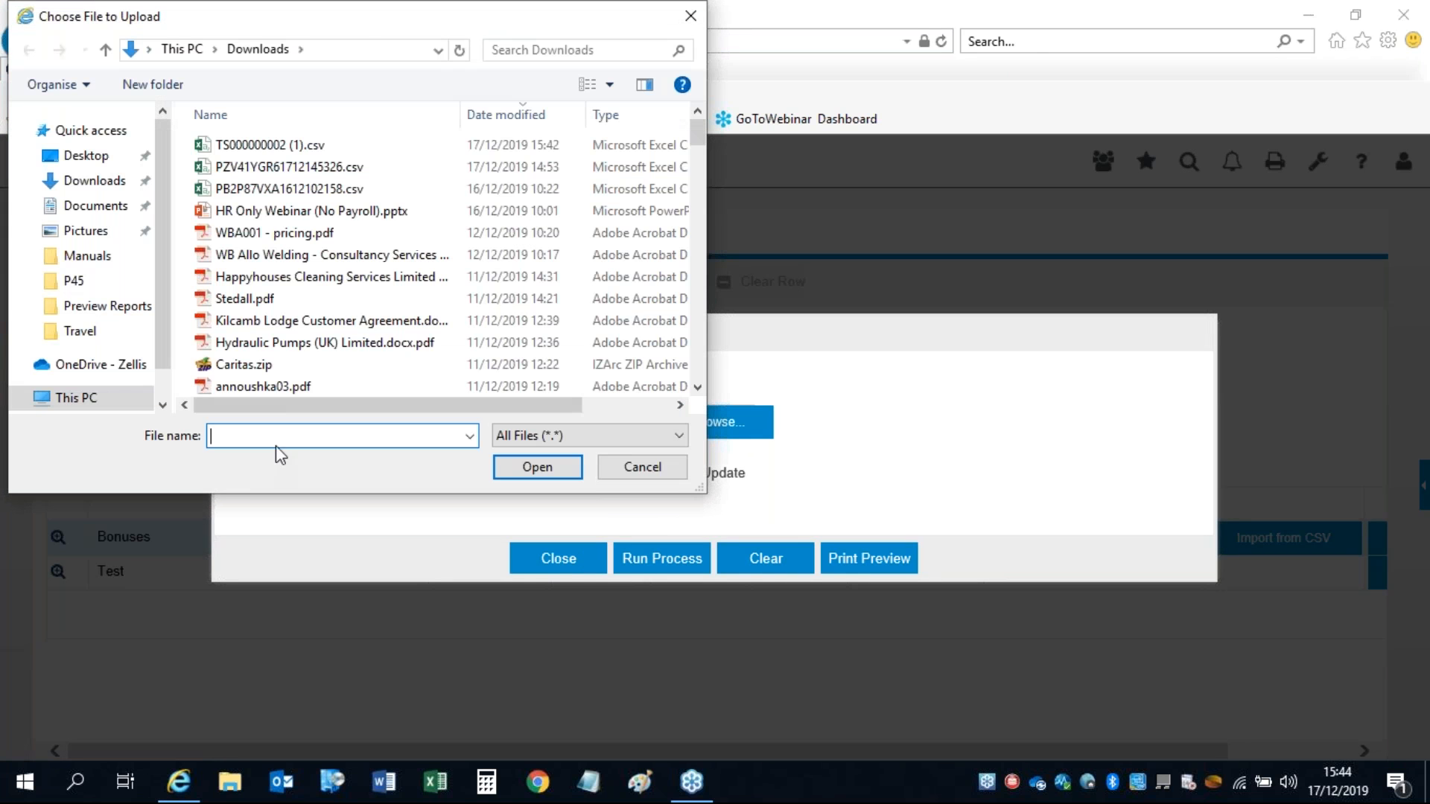
click(223, 146)
click(535, 467)
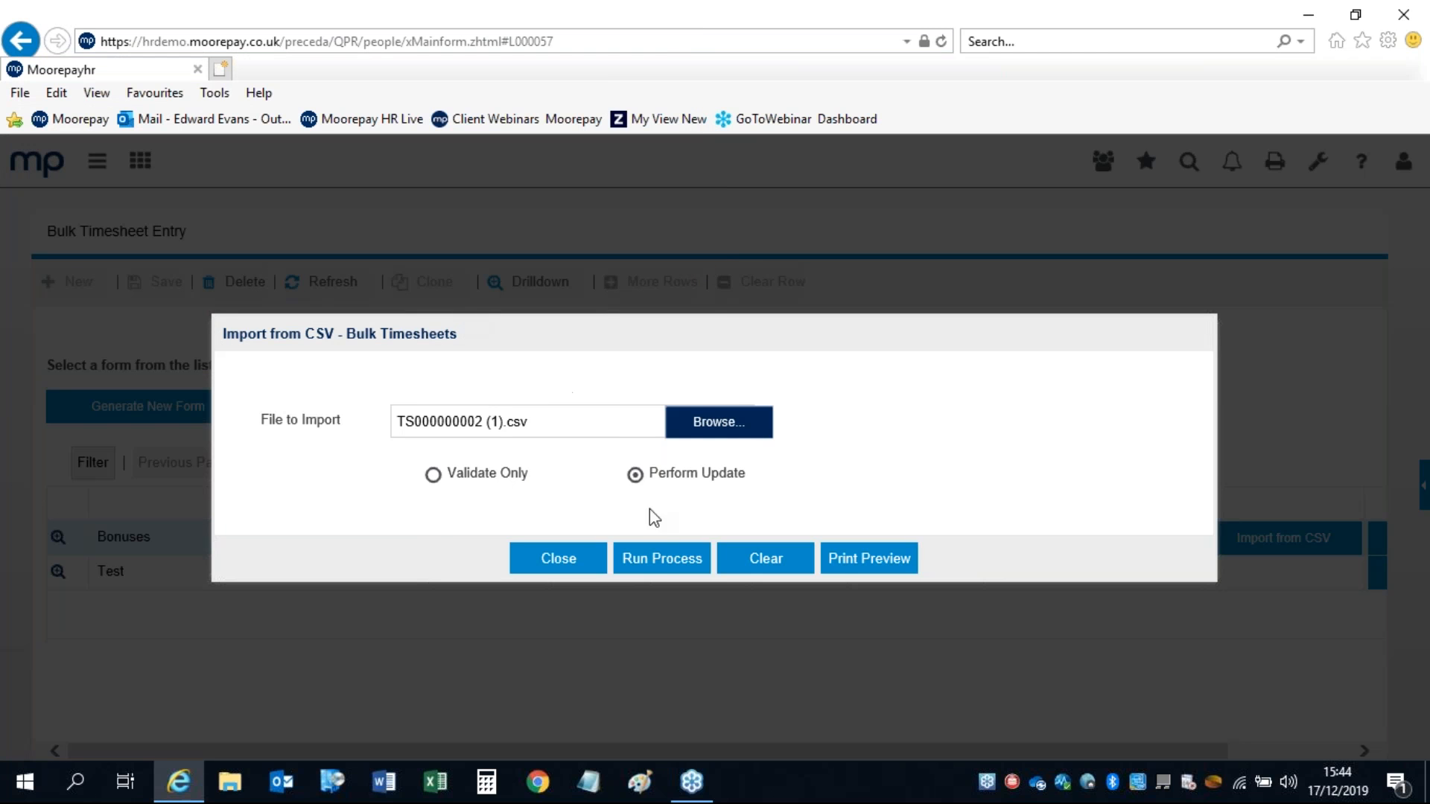
click(659, 563)
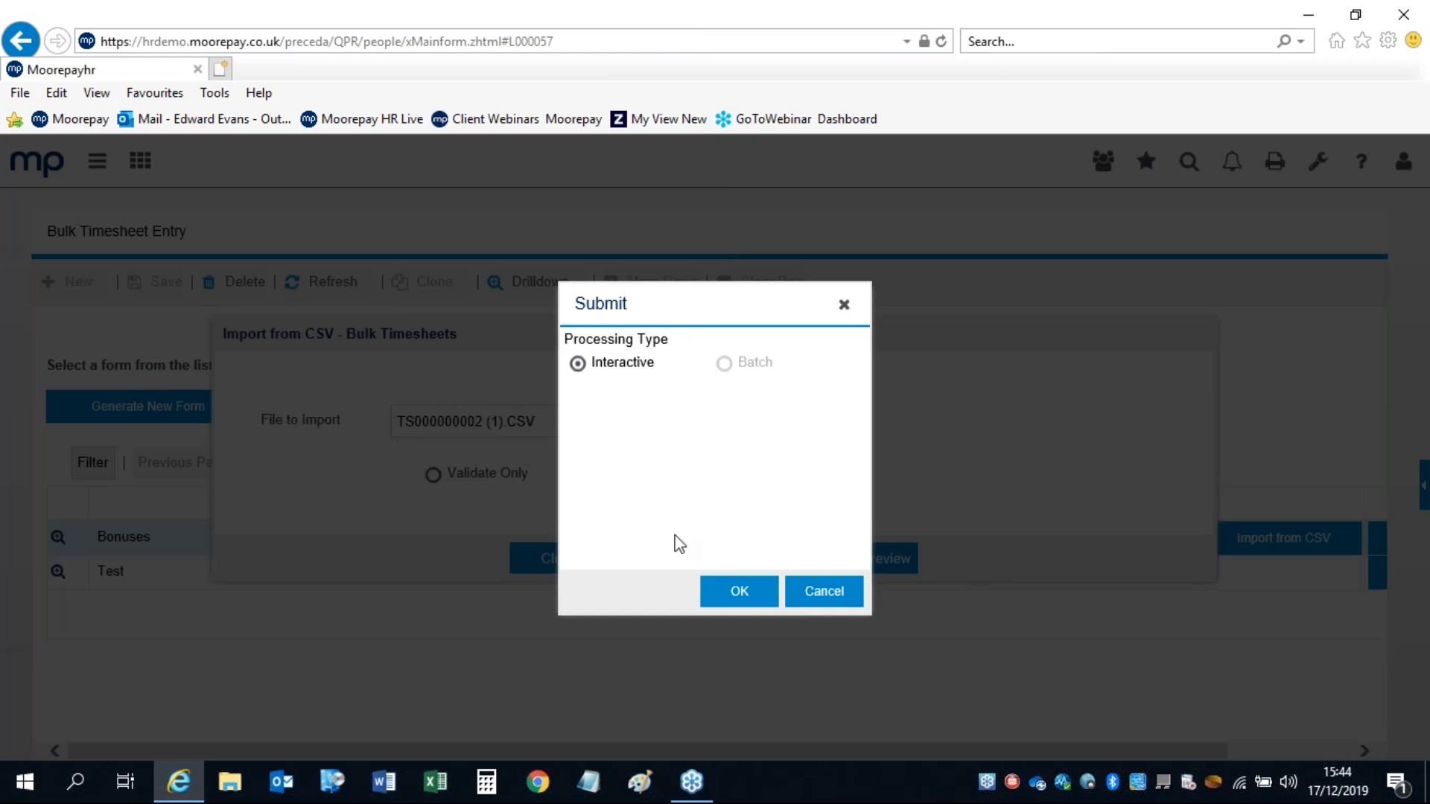
click(731, 591)
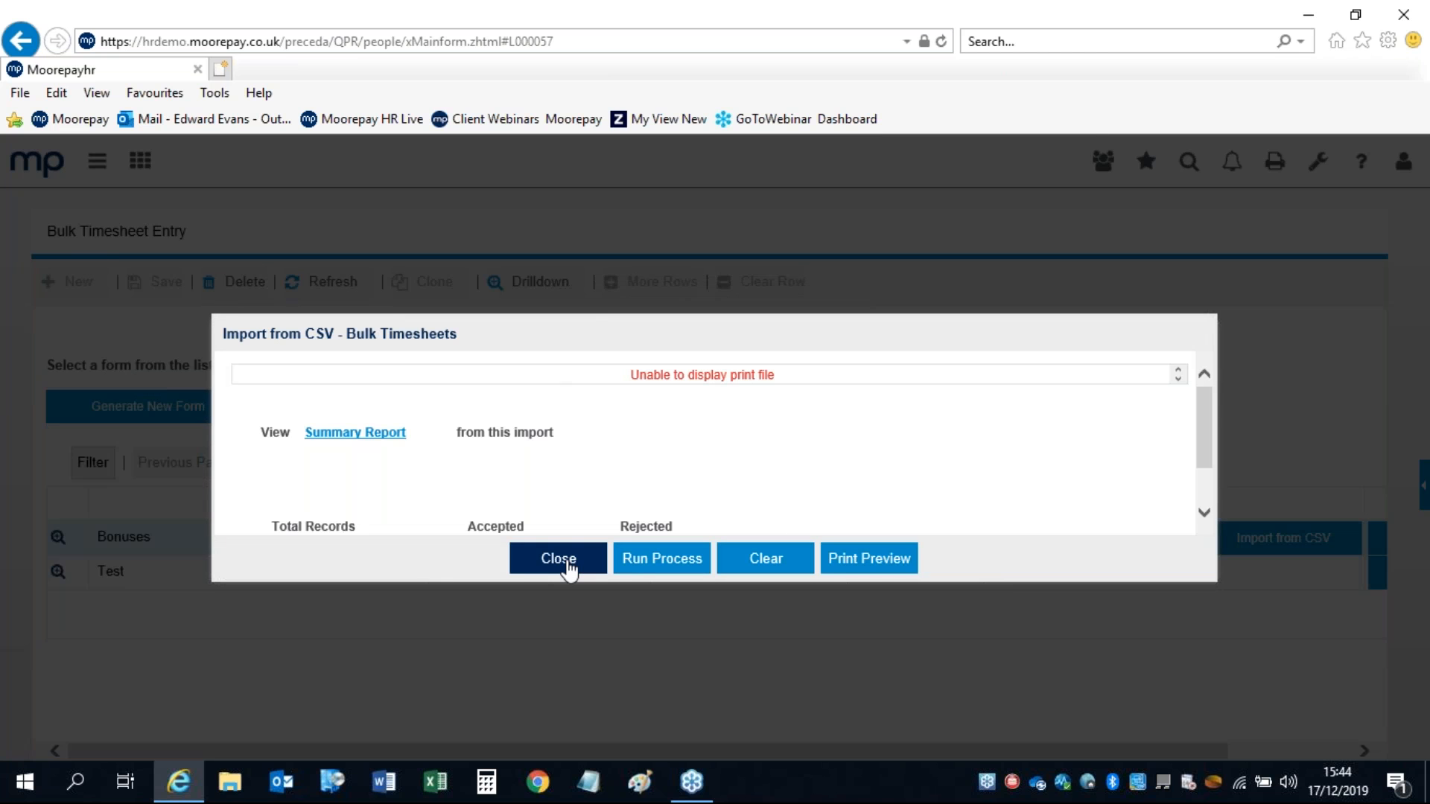
click(567, 564)
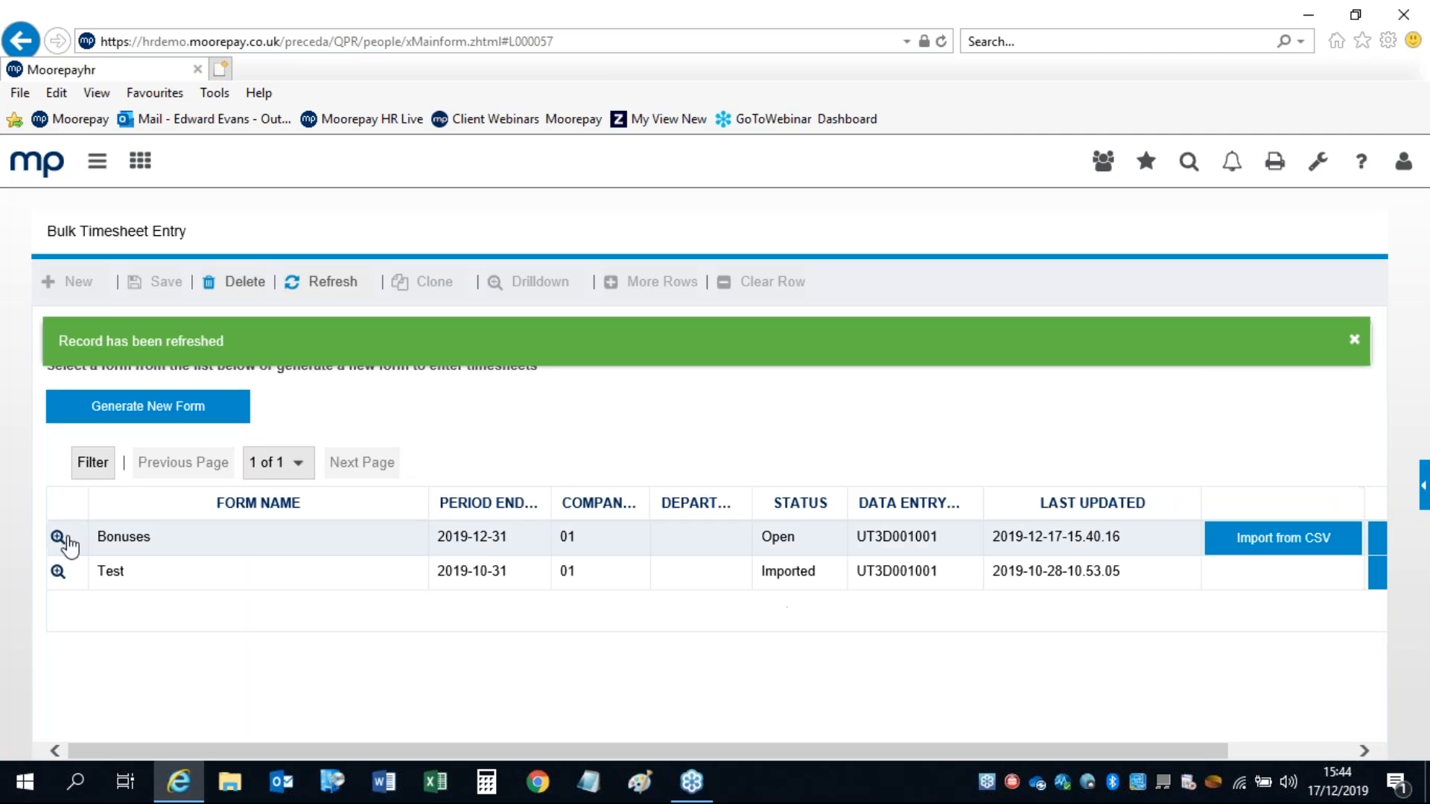
Step: Validate the Bonuses data and import it to timesheets, so its status becomes Imported
click(58, 538)
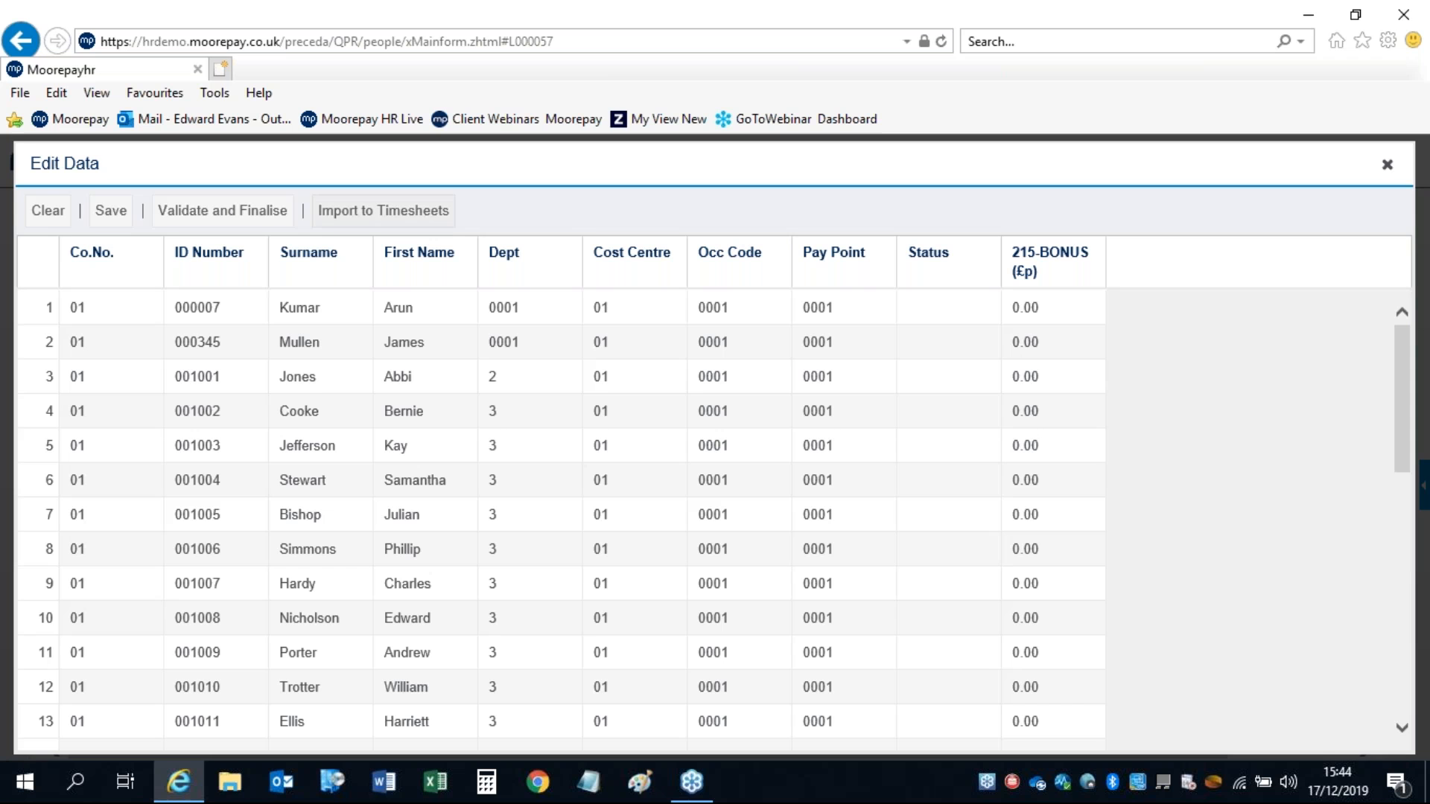
click(217, 212)
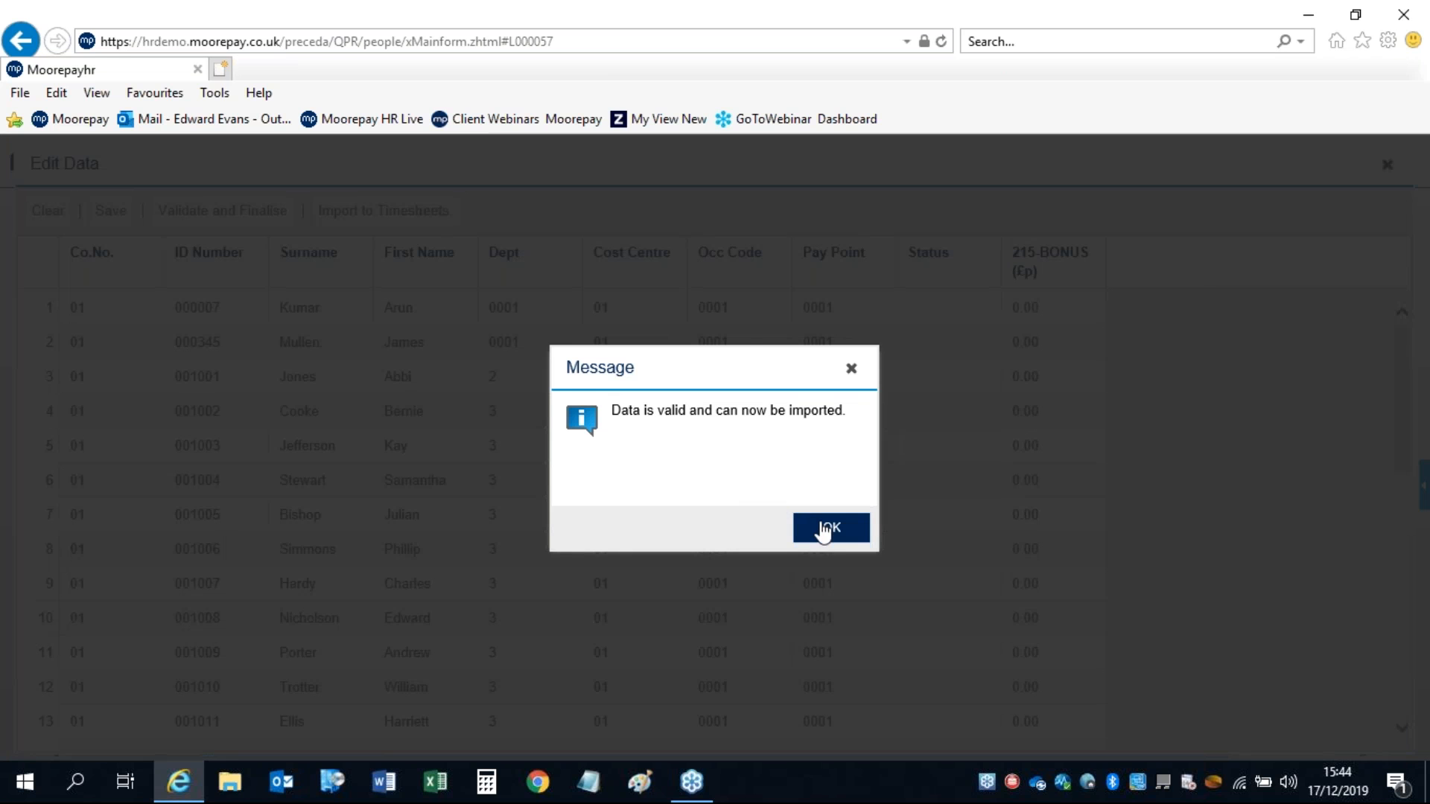
click(826, 529)
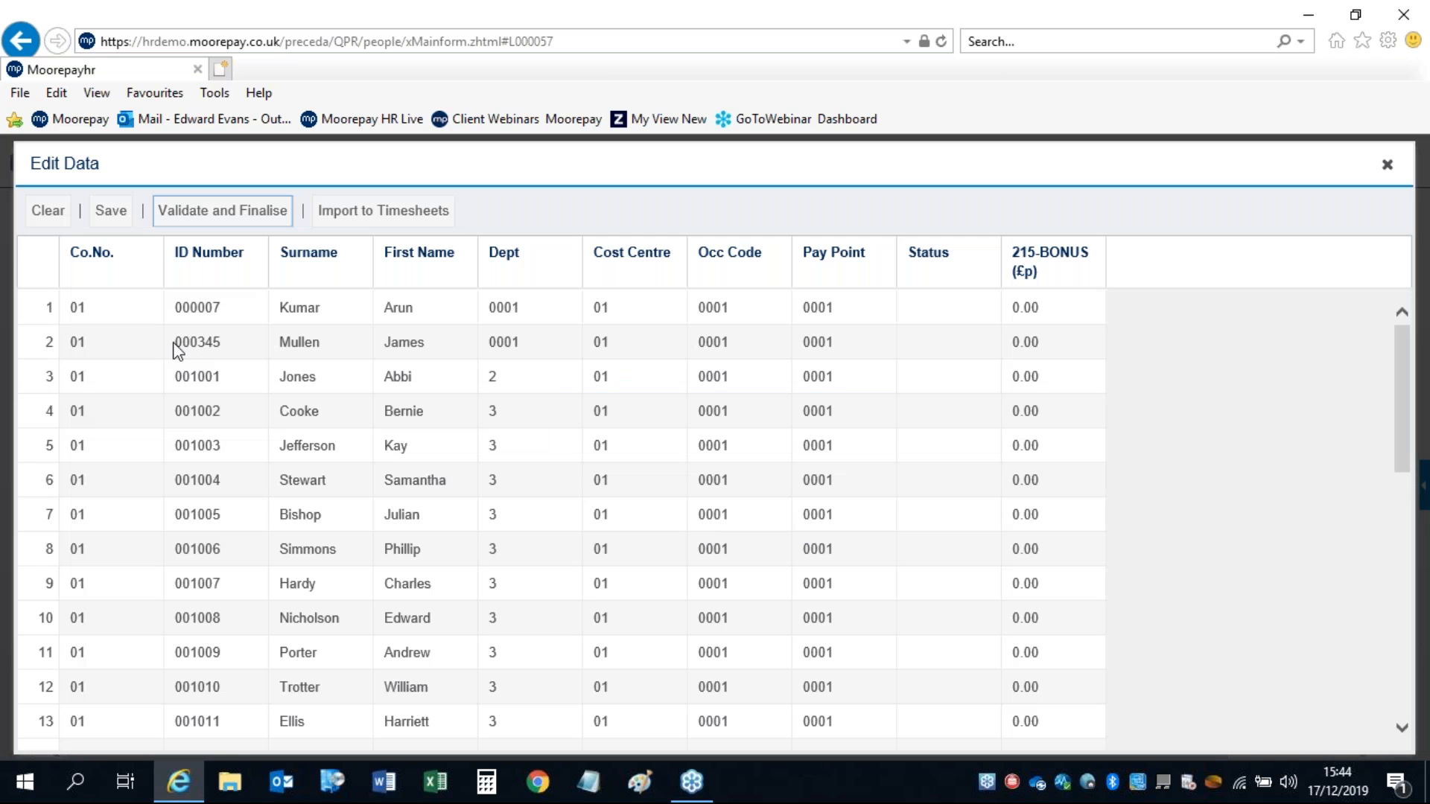
click(340, 215)
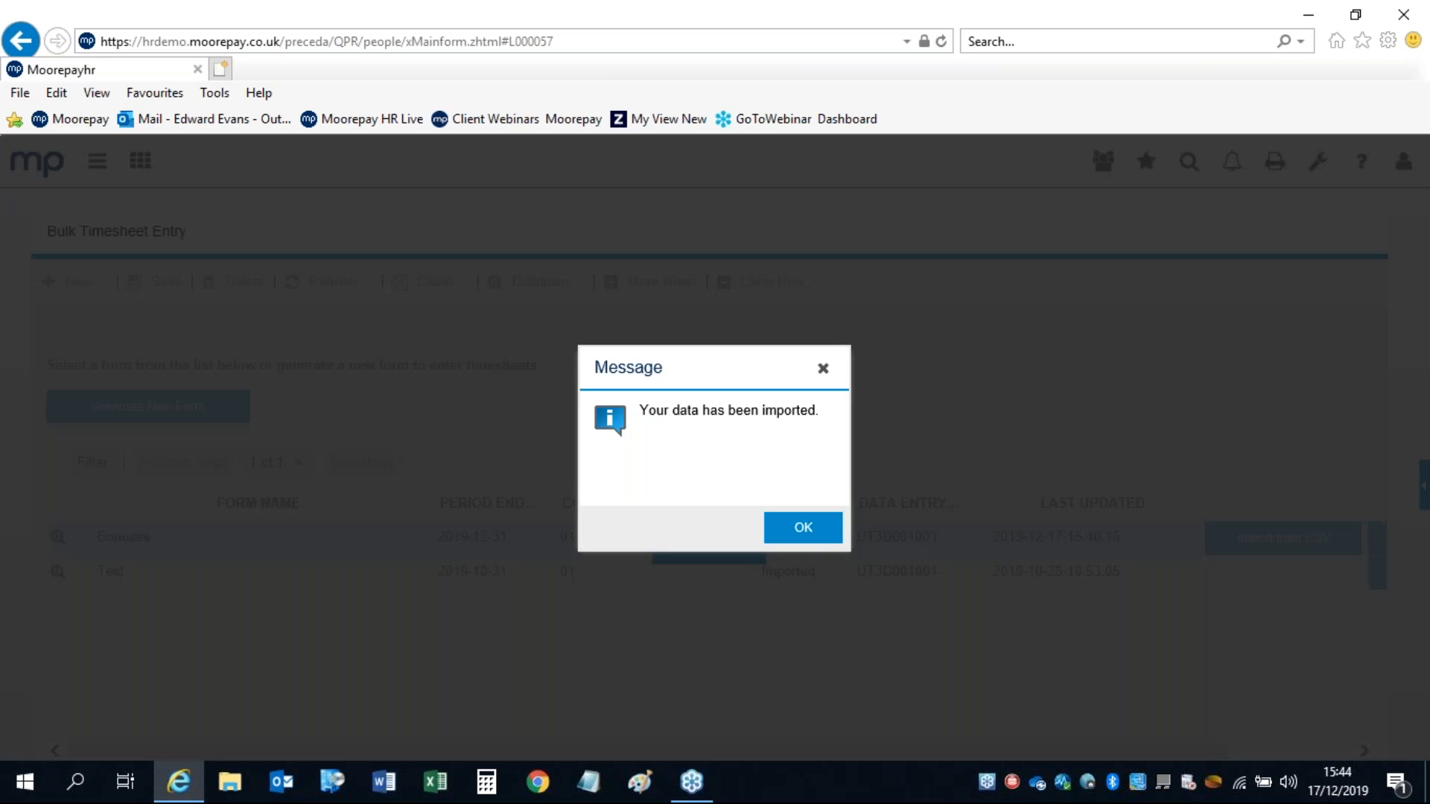
click(797, 530)
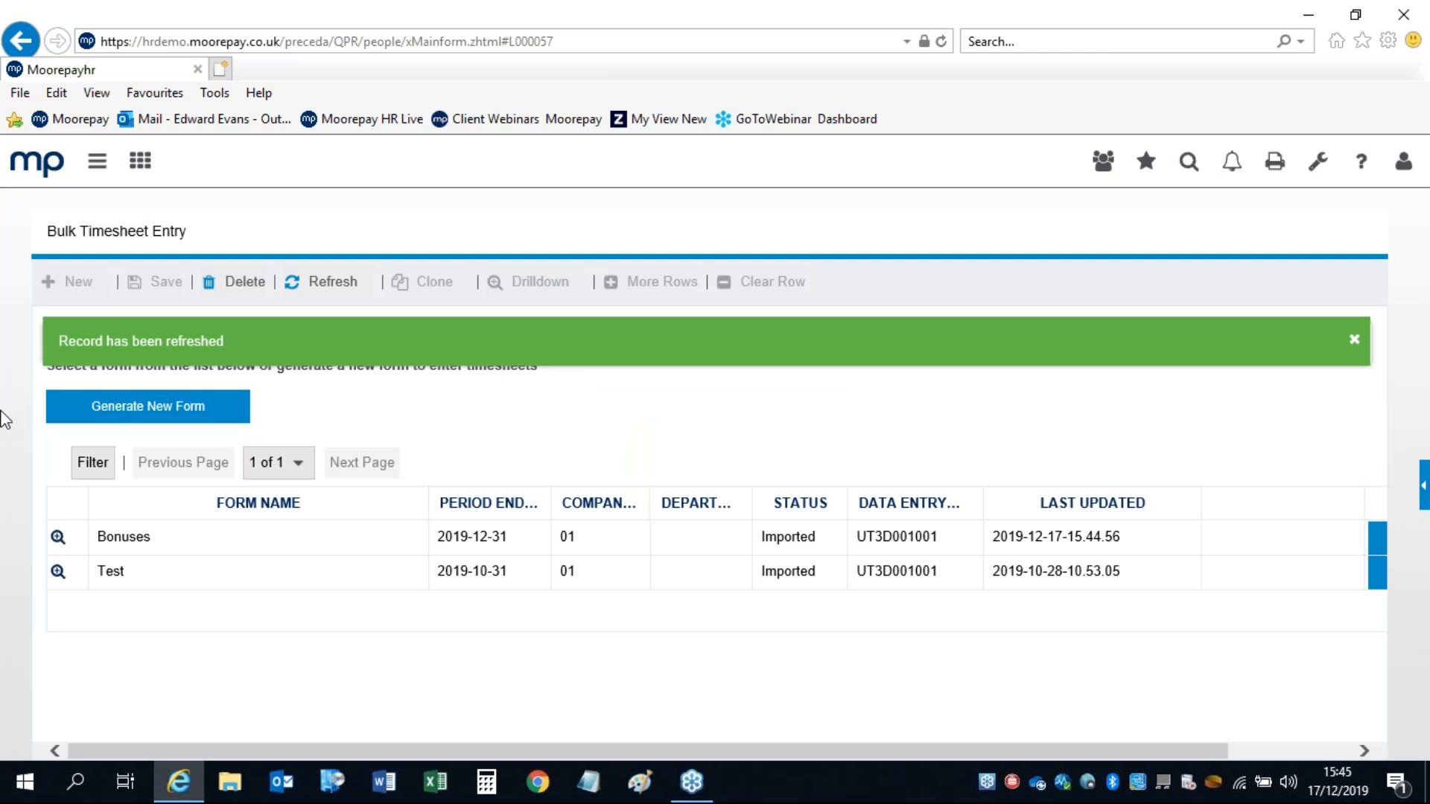
click(1410, 538)
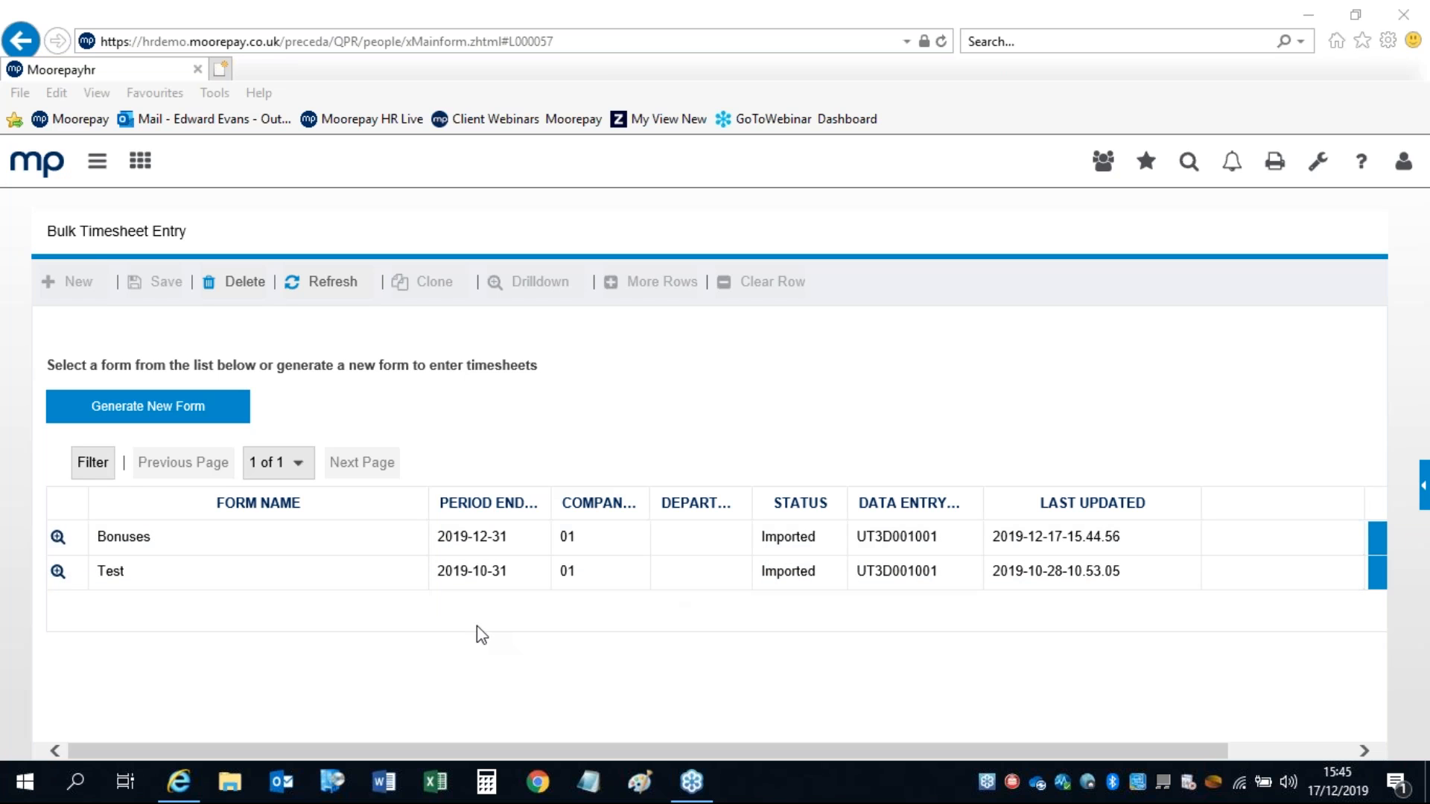
Step: Go to Payroll > Timesheets > Timesheets to show the employee's empty pay code rows
click(90, 157)
click(92, 162)
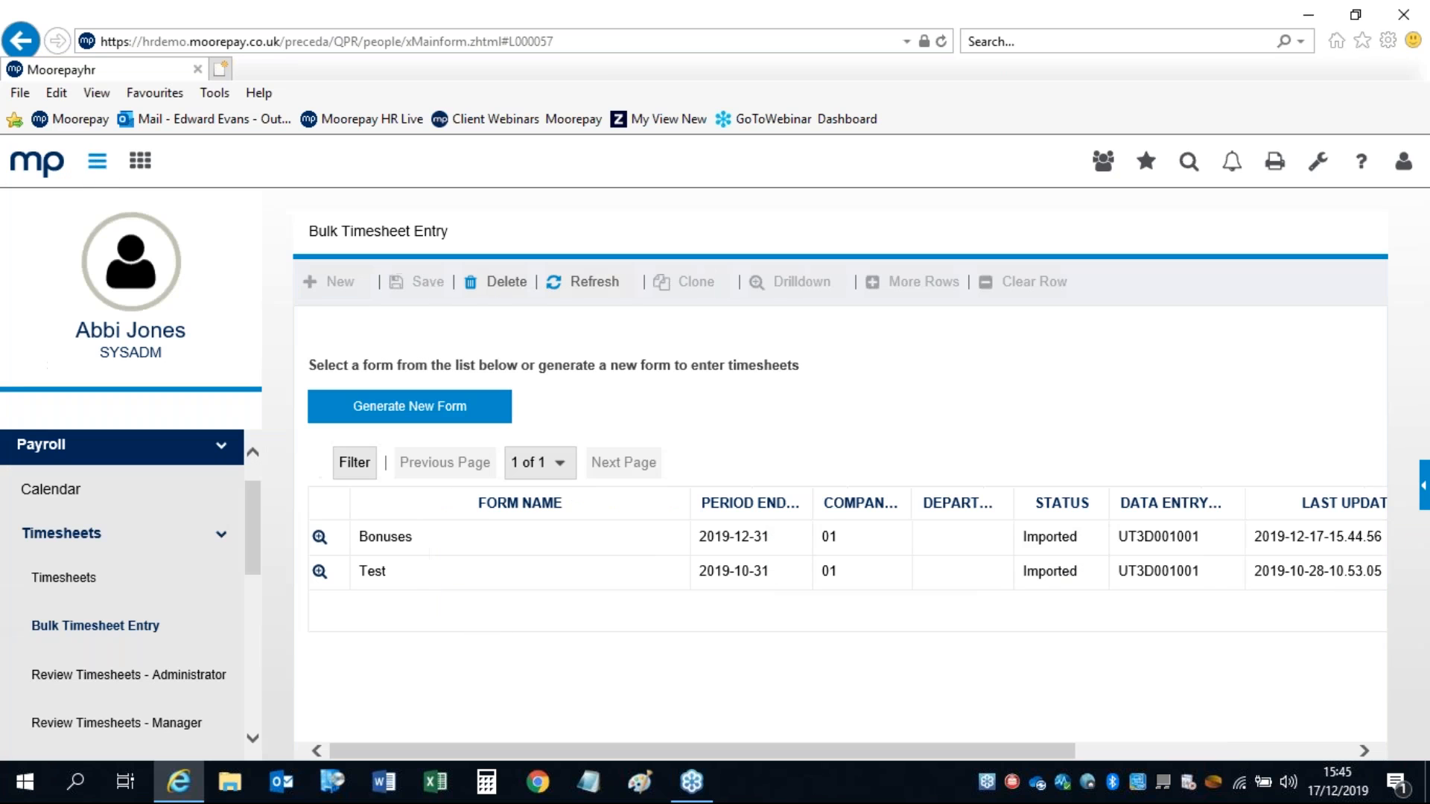
click(56, 584)
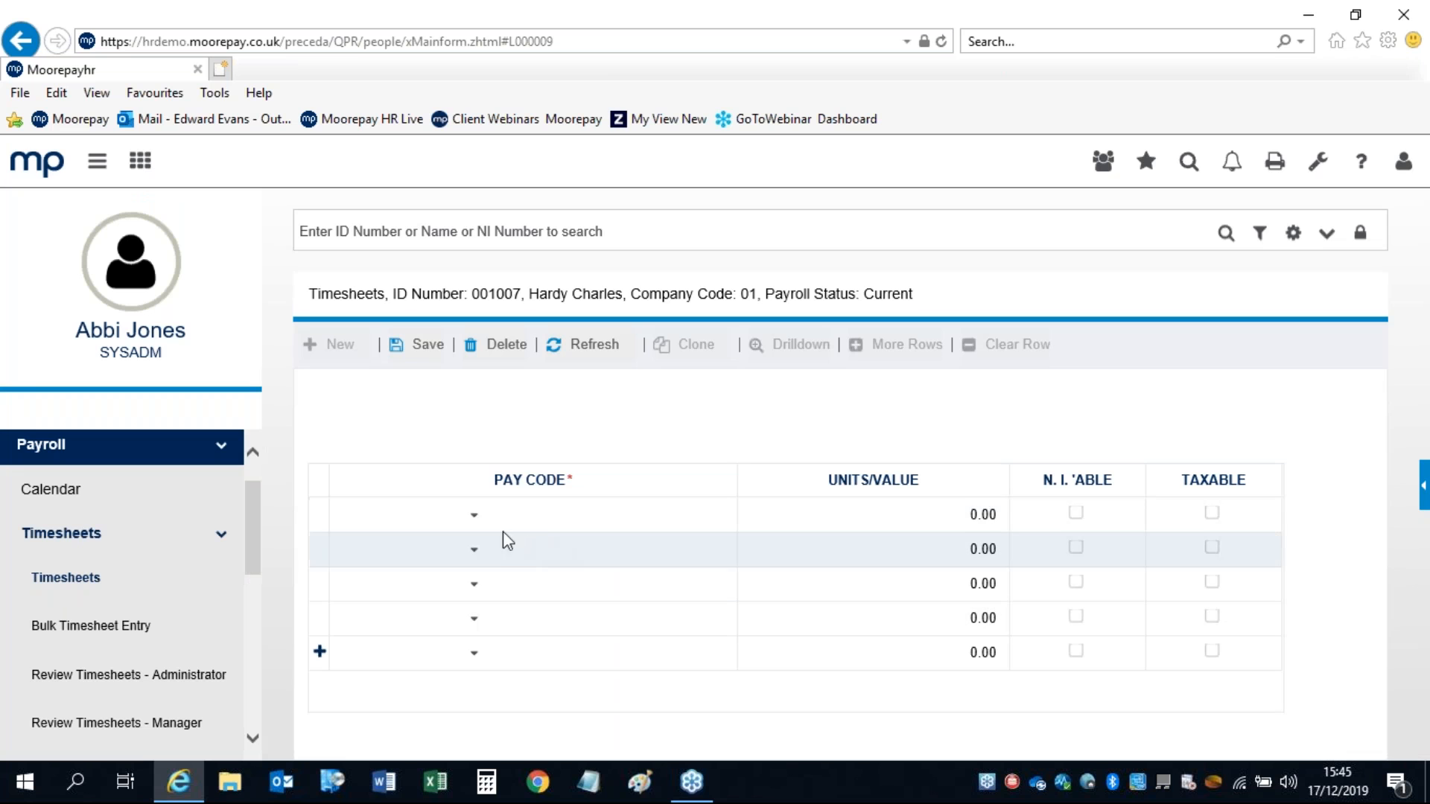
Step: Select the first timesheet row, then return to the home dashboard via the mp logo
click(915, 525)
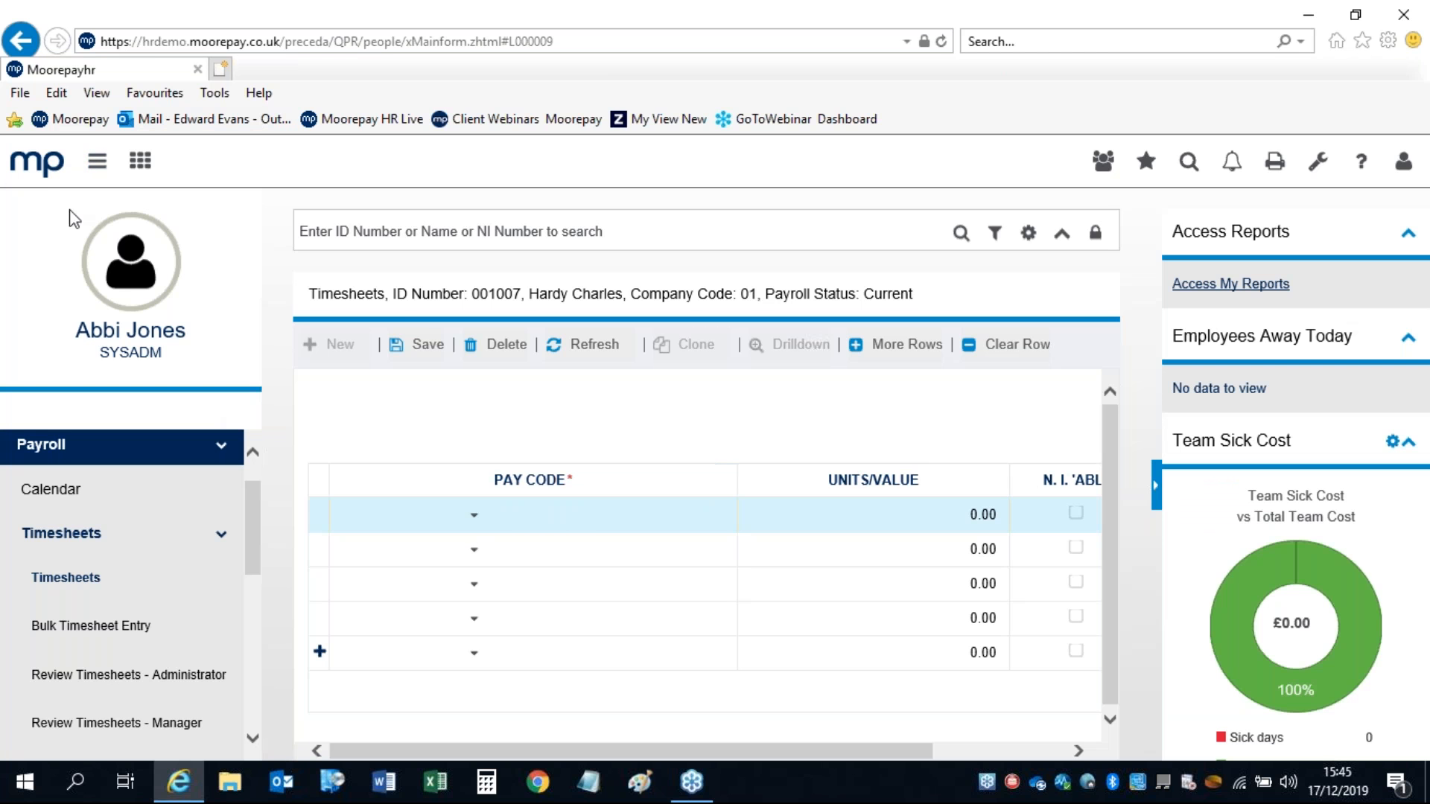
click(30, 162)
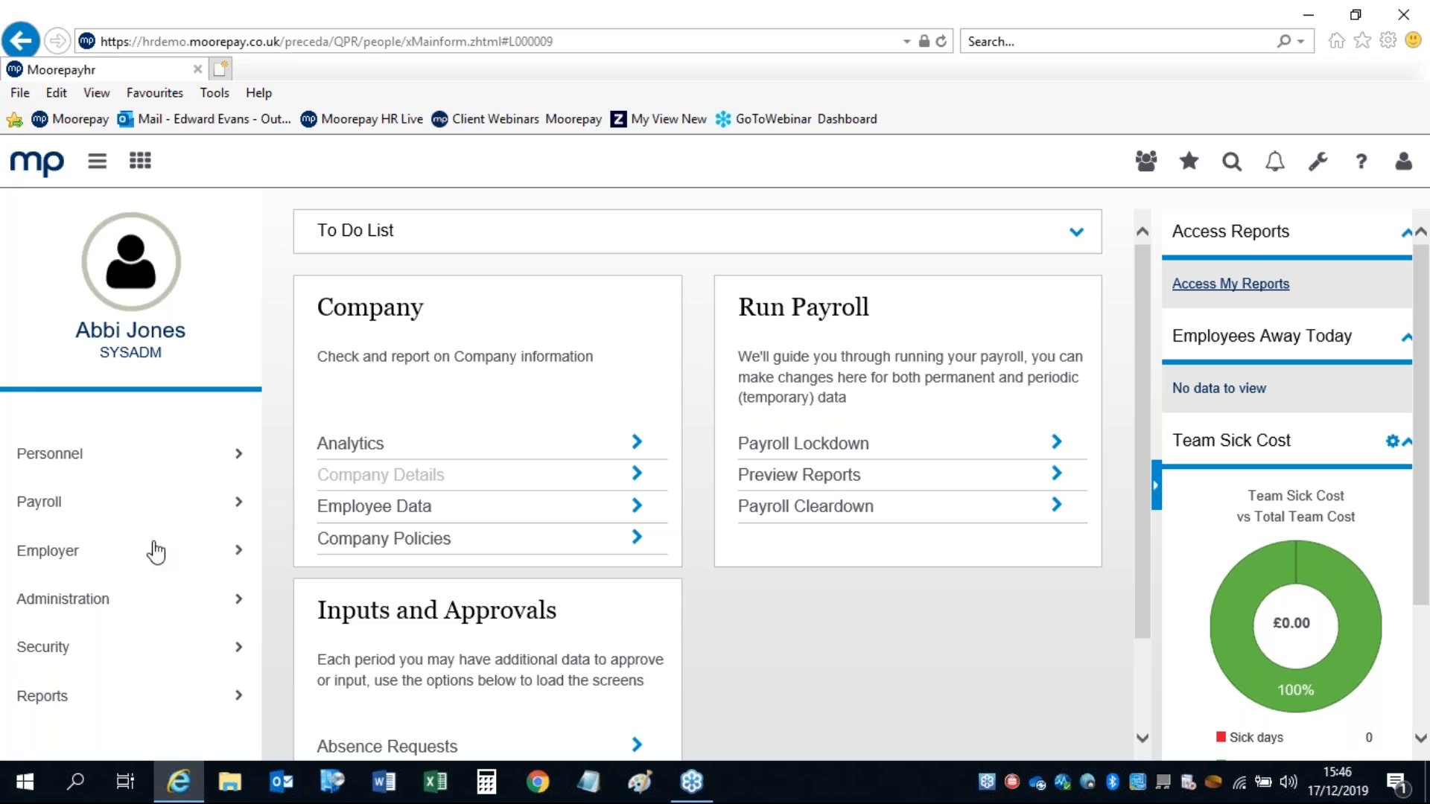
Step: Open HMRC Documents from Payroll > Managed Payroll > Employee in the left menu
click(51, 512)
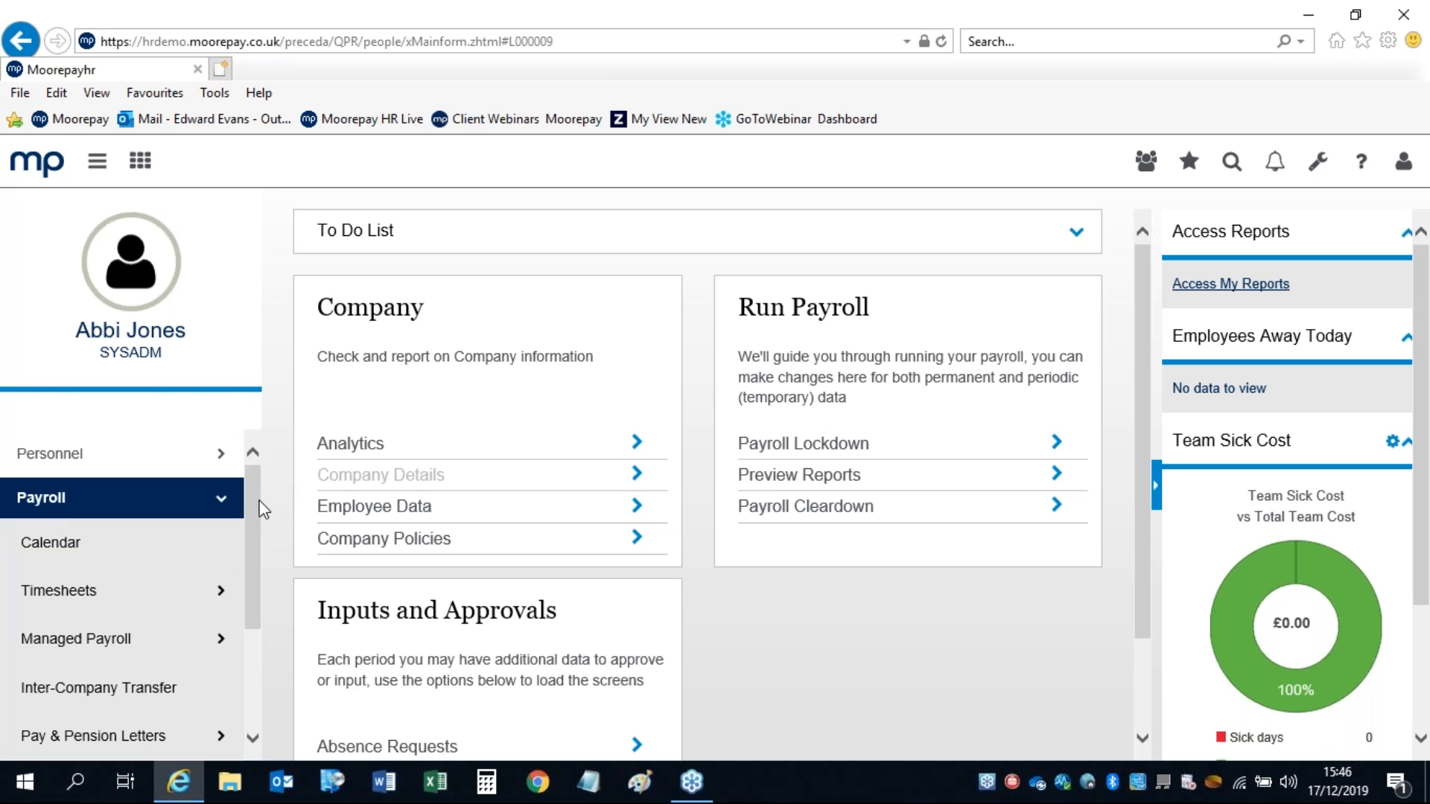
drag(257, 505, 257, 611)
click(82, 592)
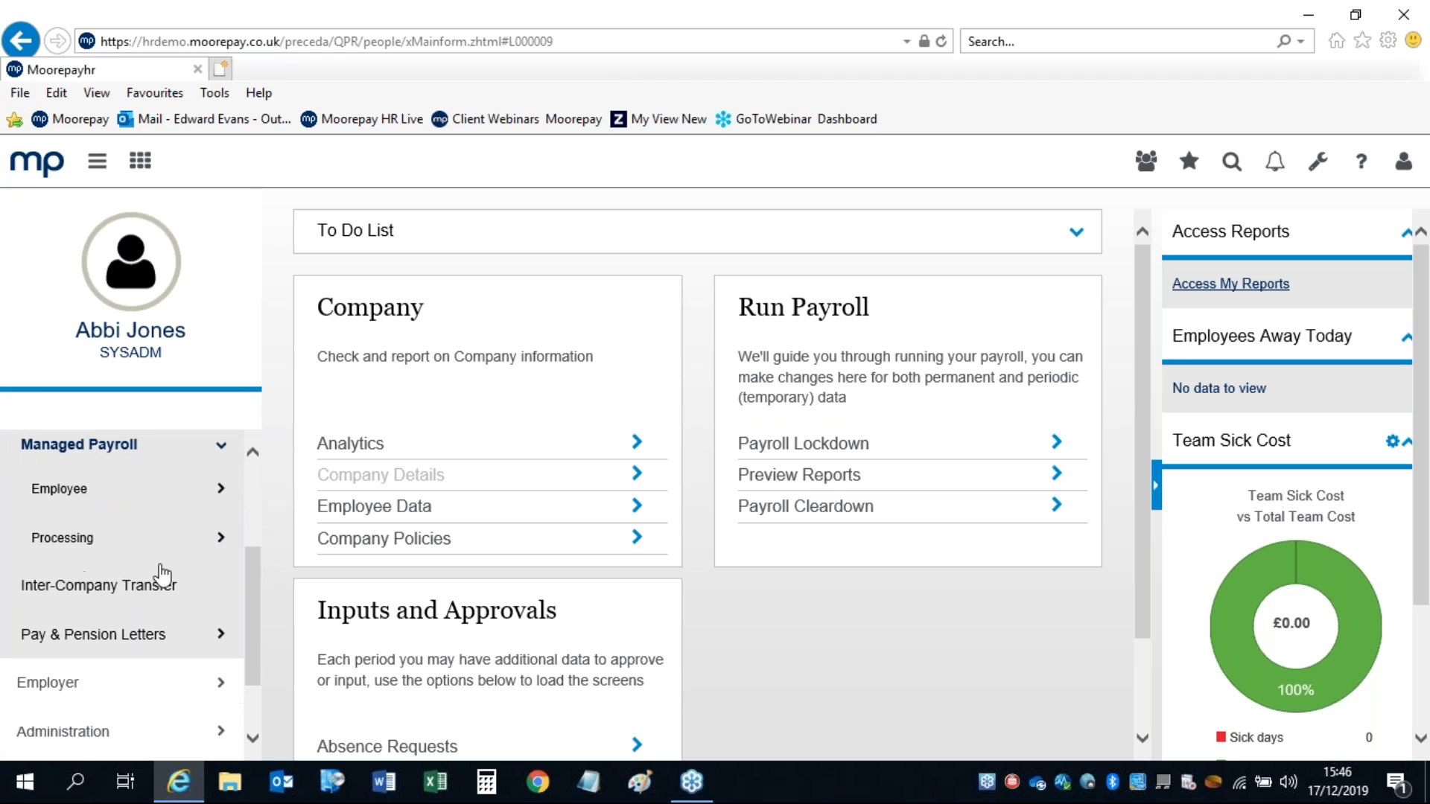
click(61, 488)
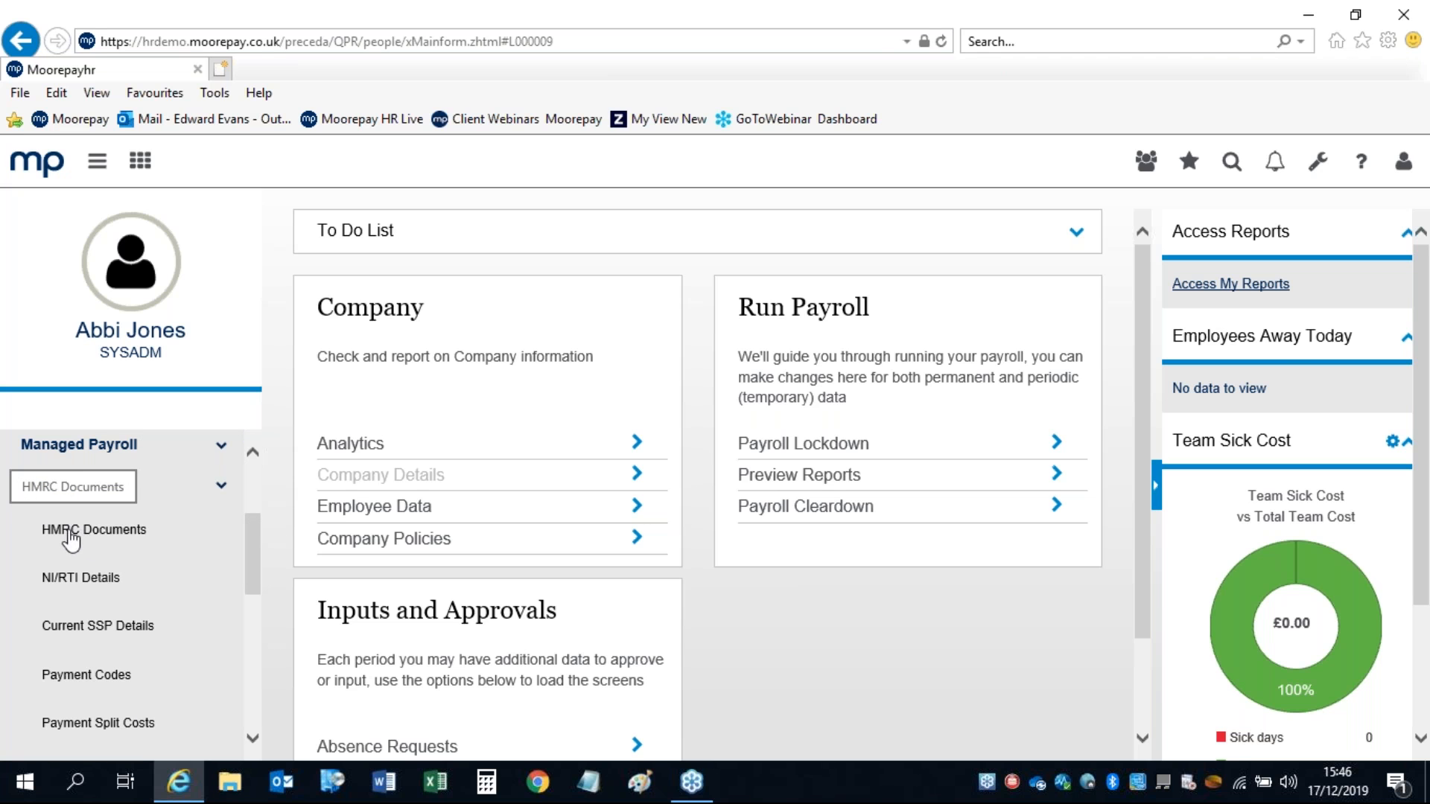
click(74, 541)
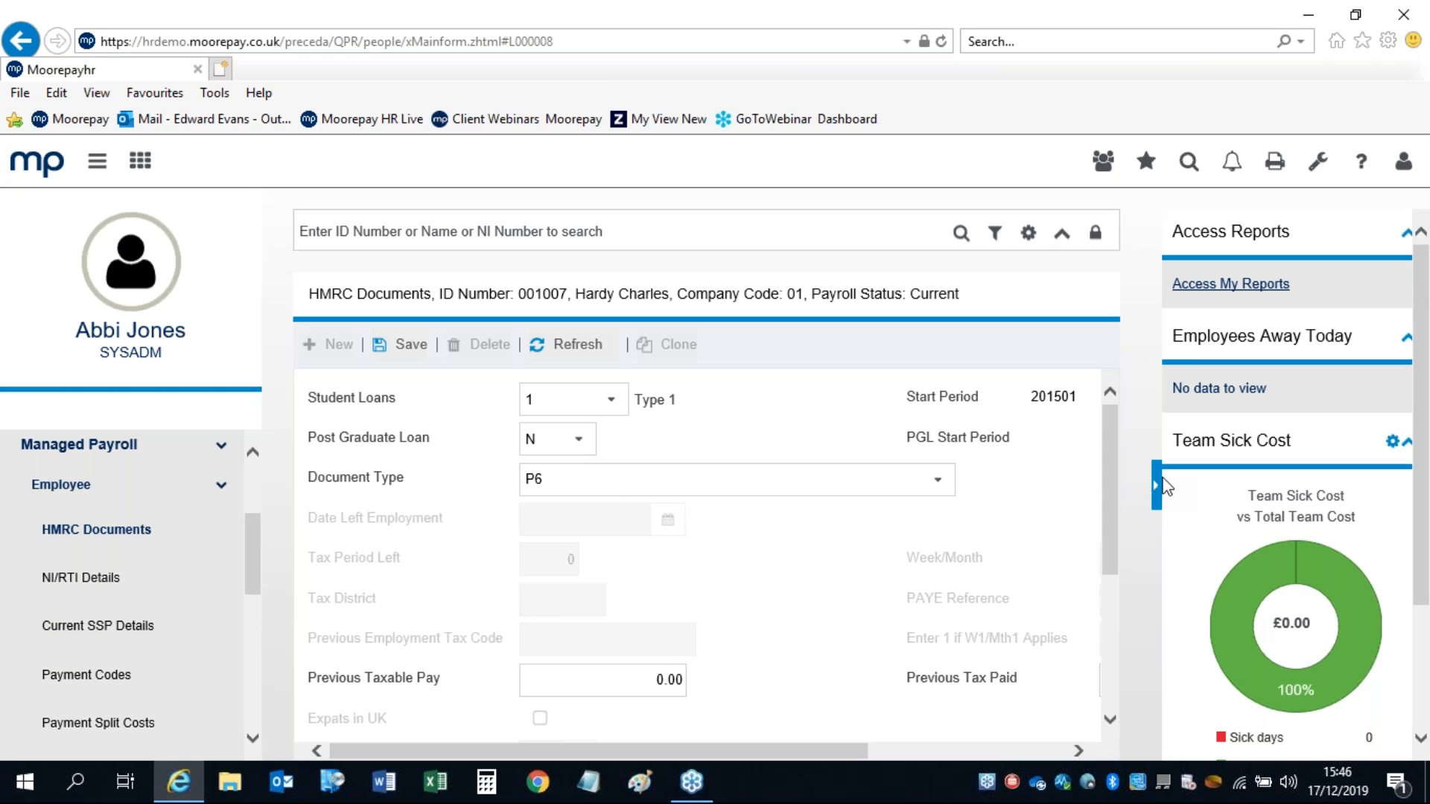
Step: Hide the side panels and set Document Type to Starter Checklist No P45
click(1156, 484)
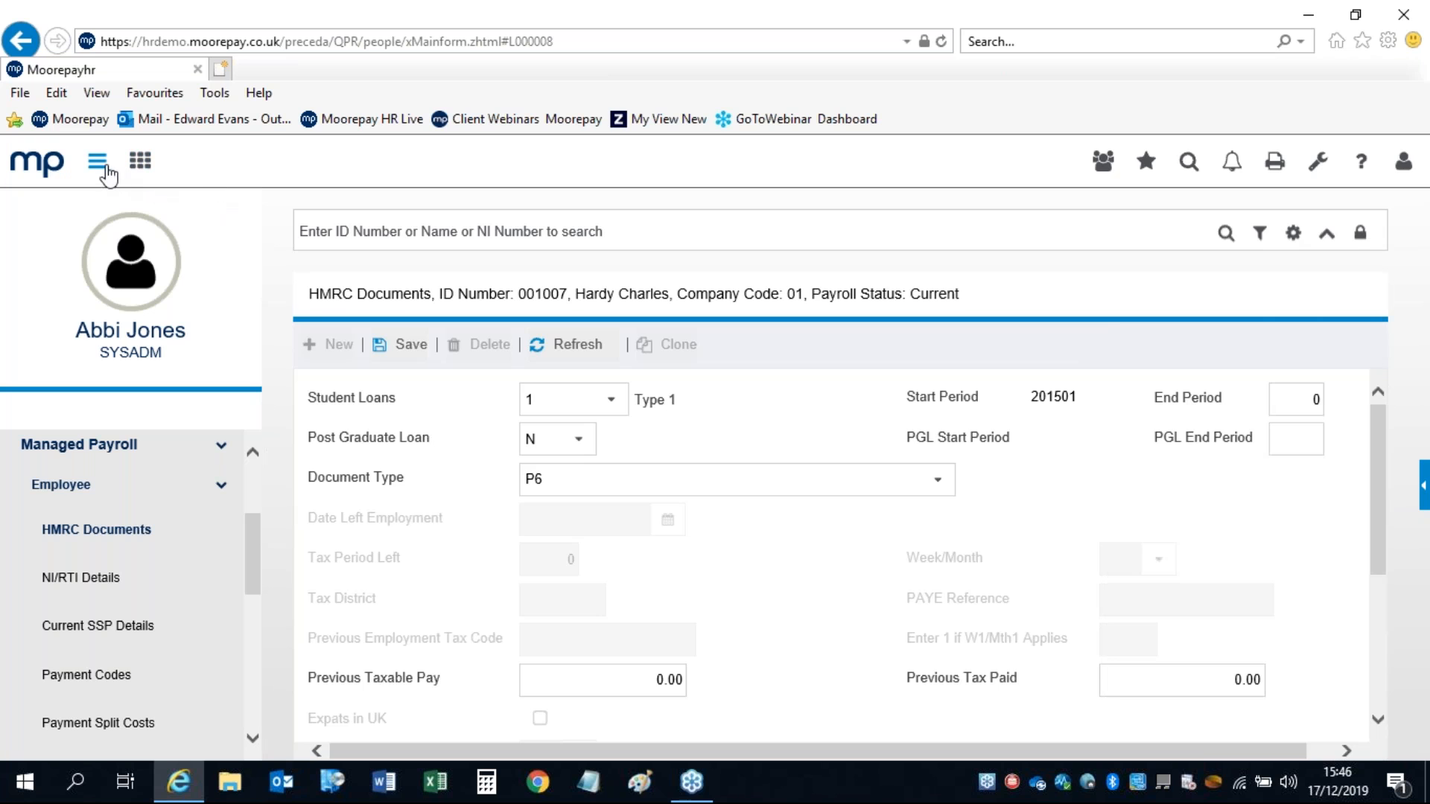
click(97, 163)
click(673, 484)
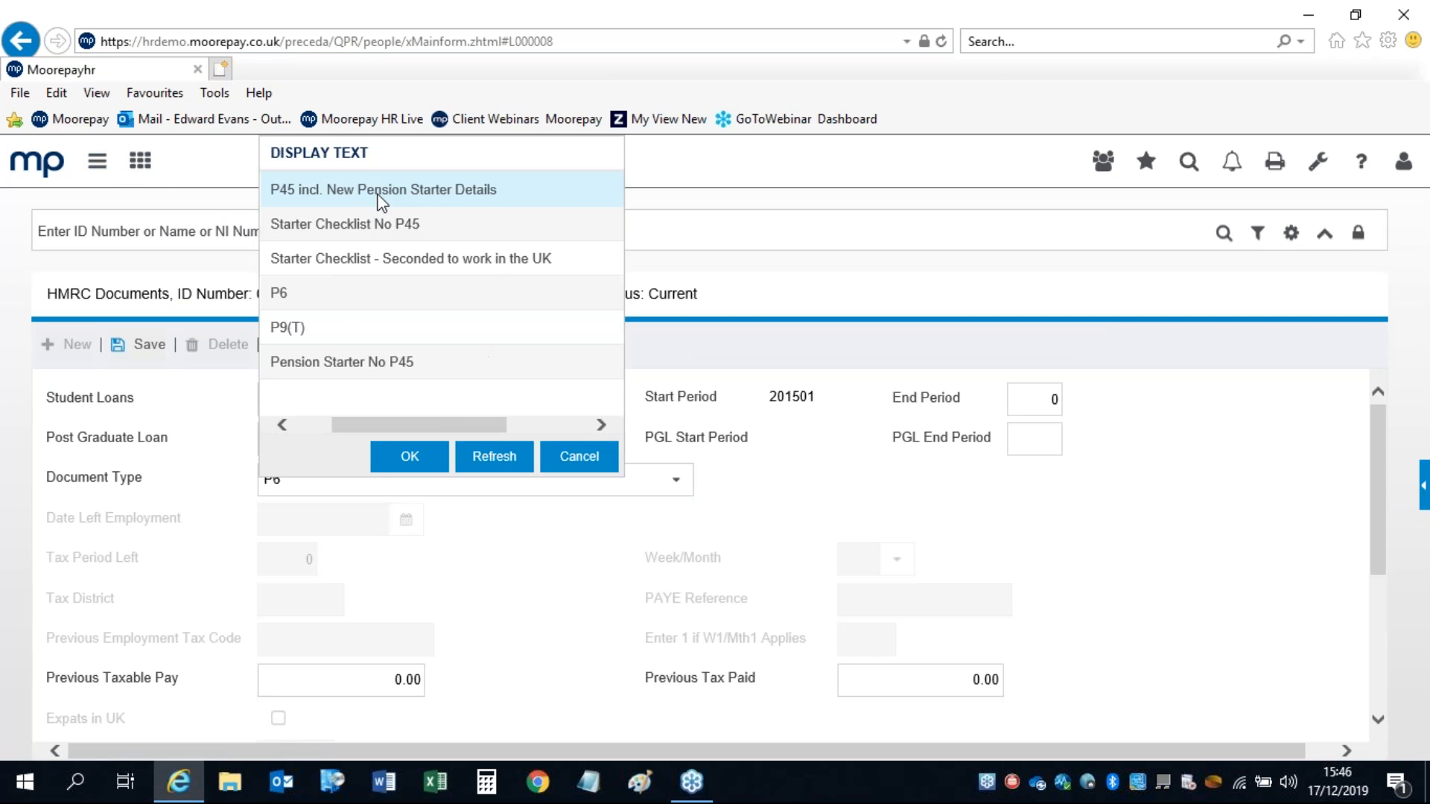
click(371, 228)
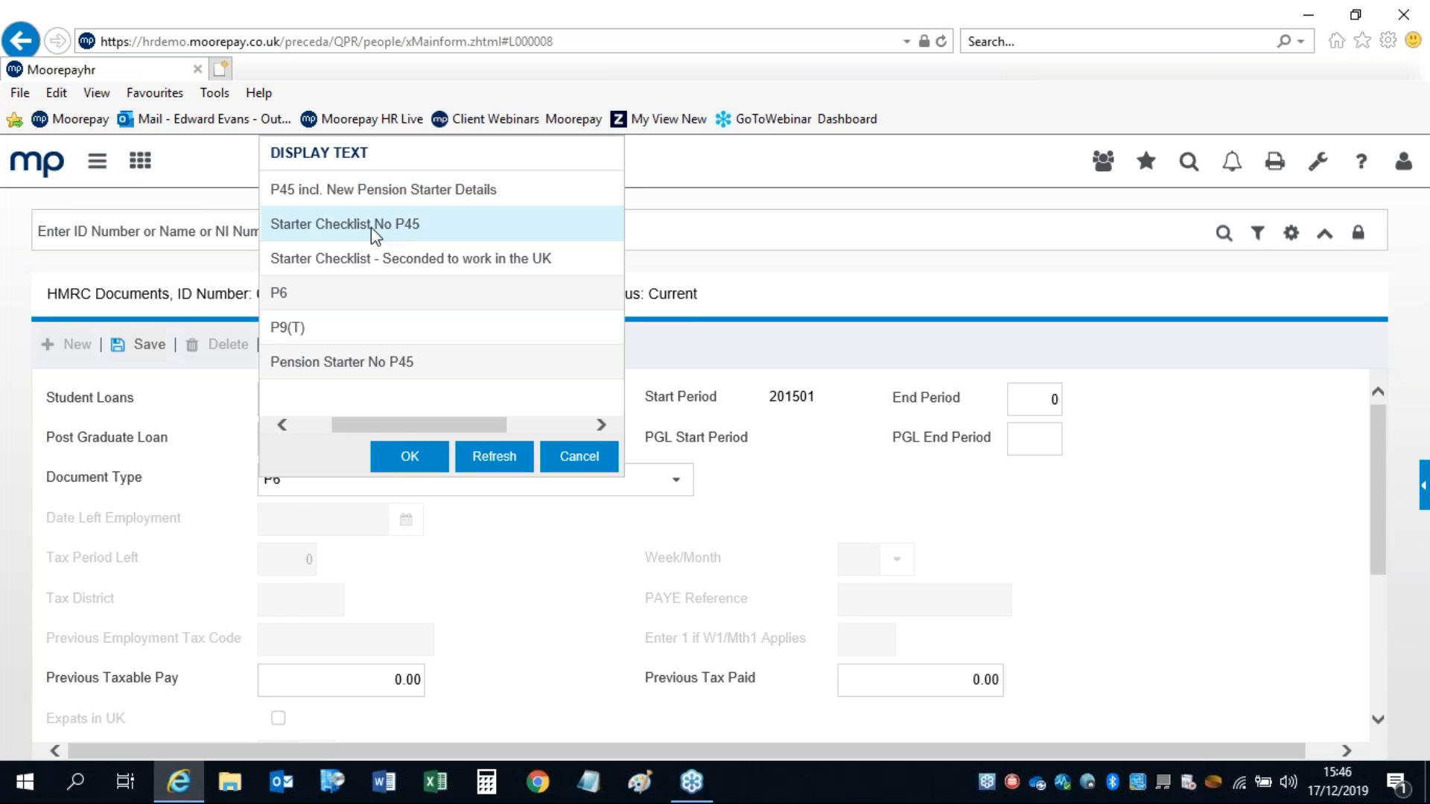
click(408, 456)
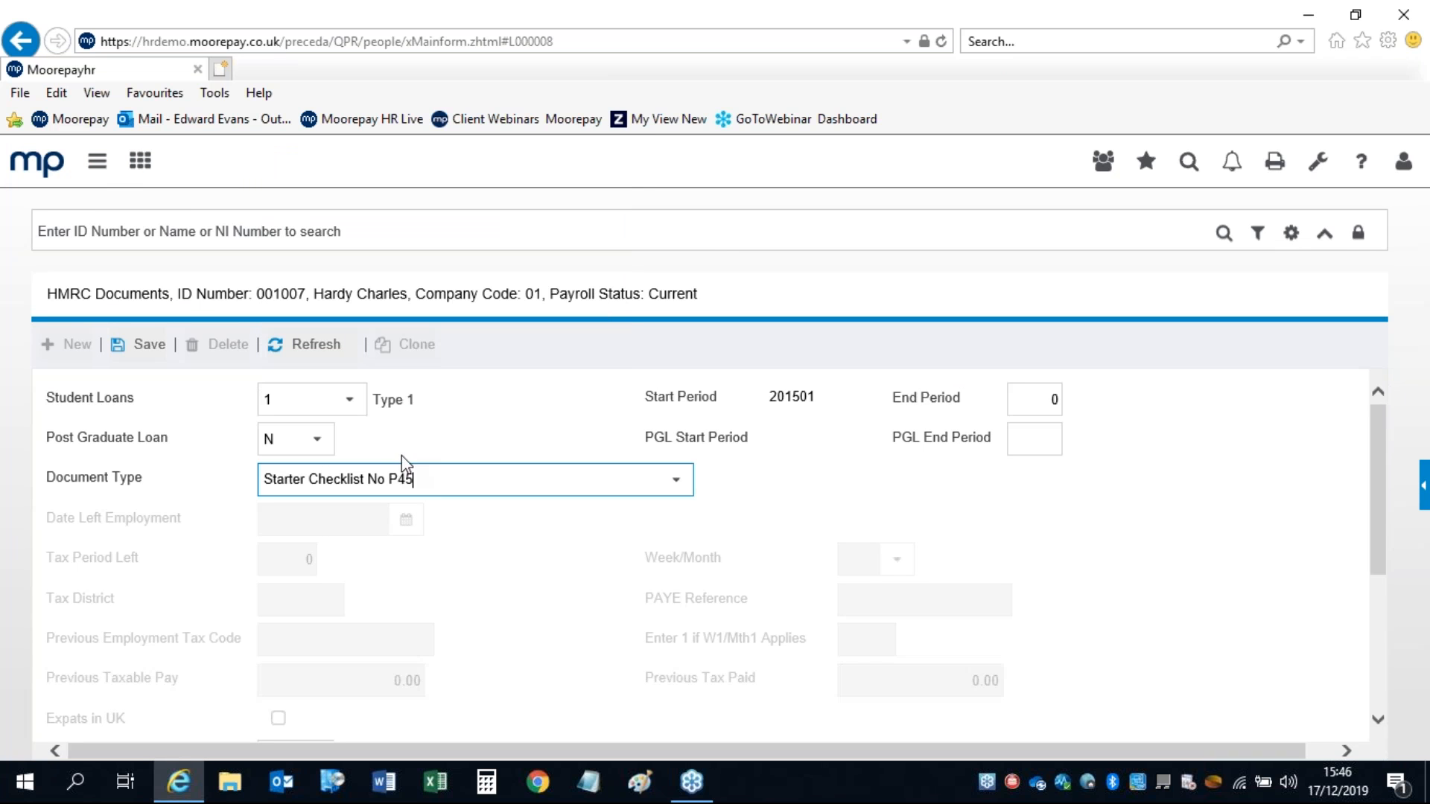
Step: Set Starter Declaration to Statement A, giving tax code 1250L
drag(1378, 425, 1389, 518)
scroll(395, 600, down, 2)
drag(341, 516, 179, 531)
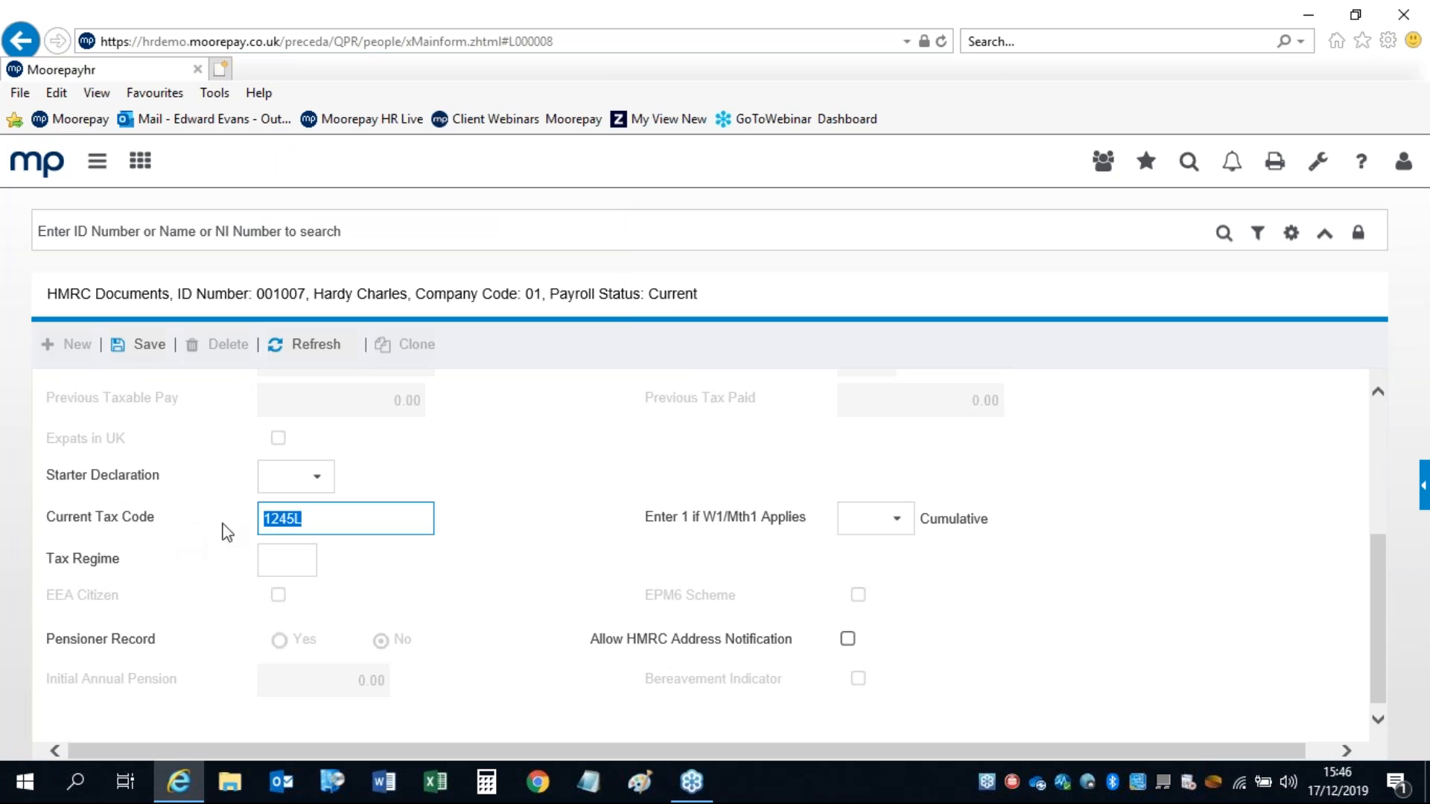
click(315, 486)
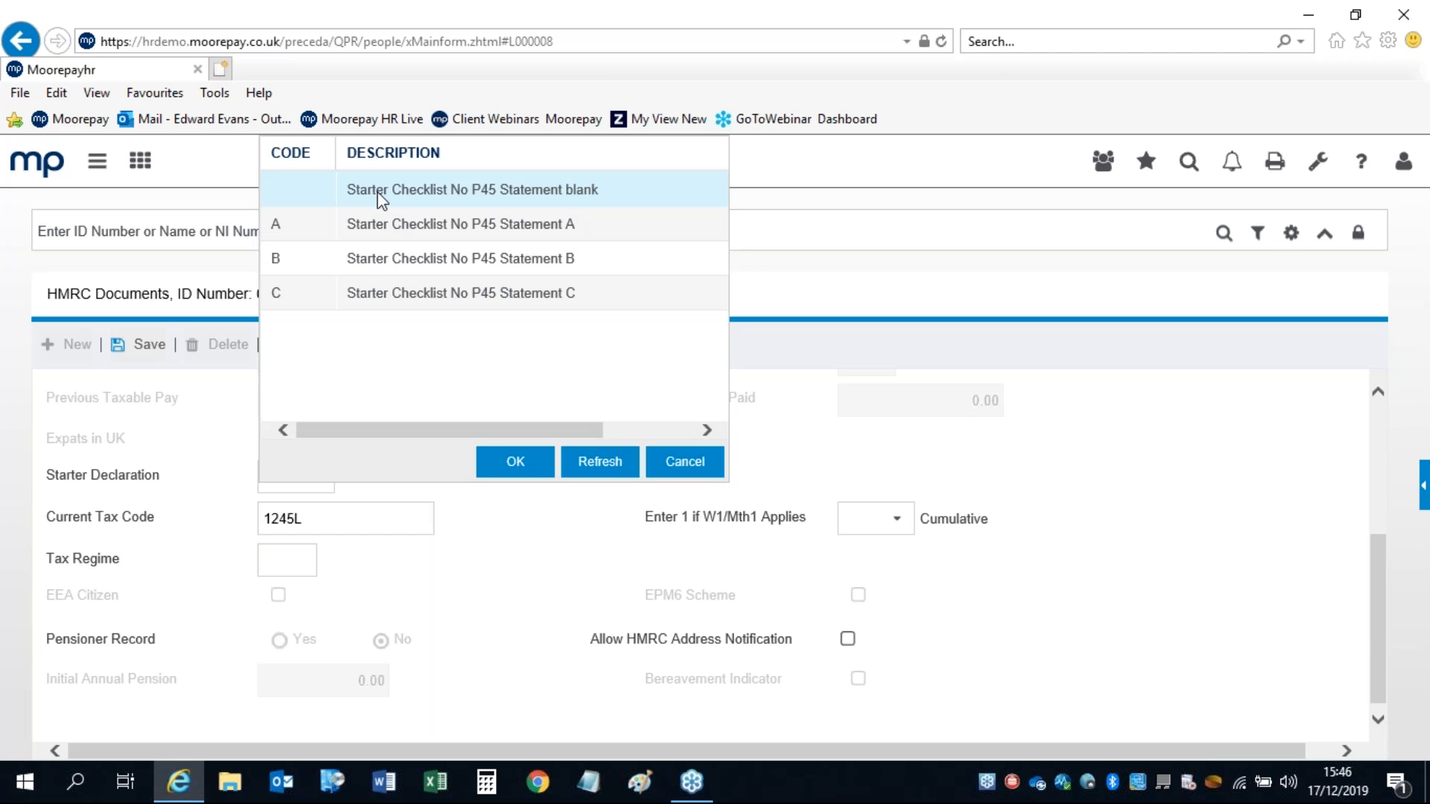
click(376, 225)
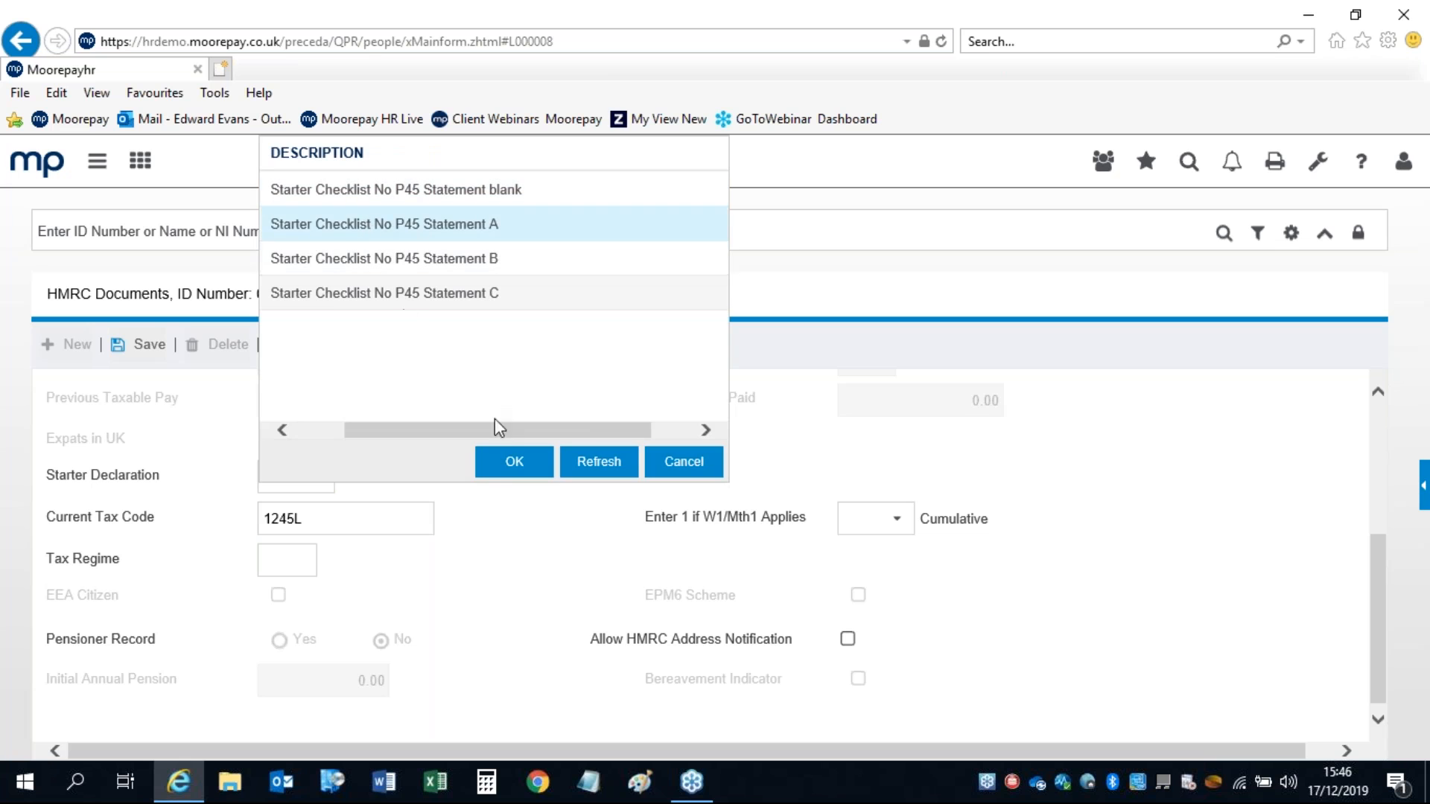
click(500, 467)
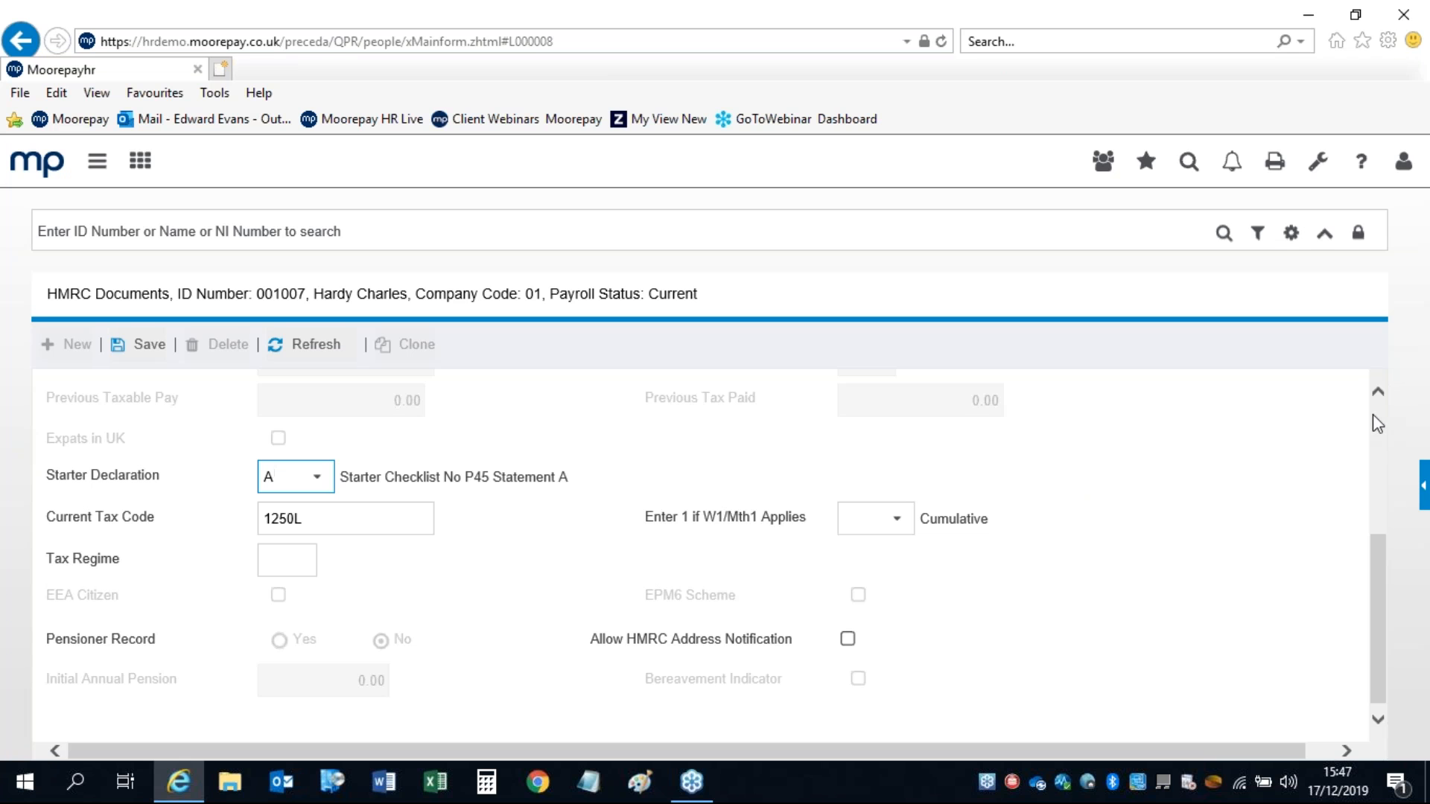
scroll(1380, 423, up, 3)
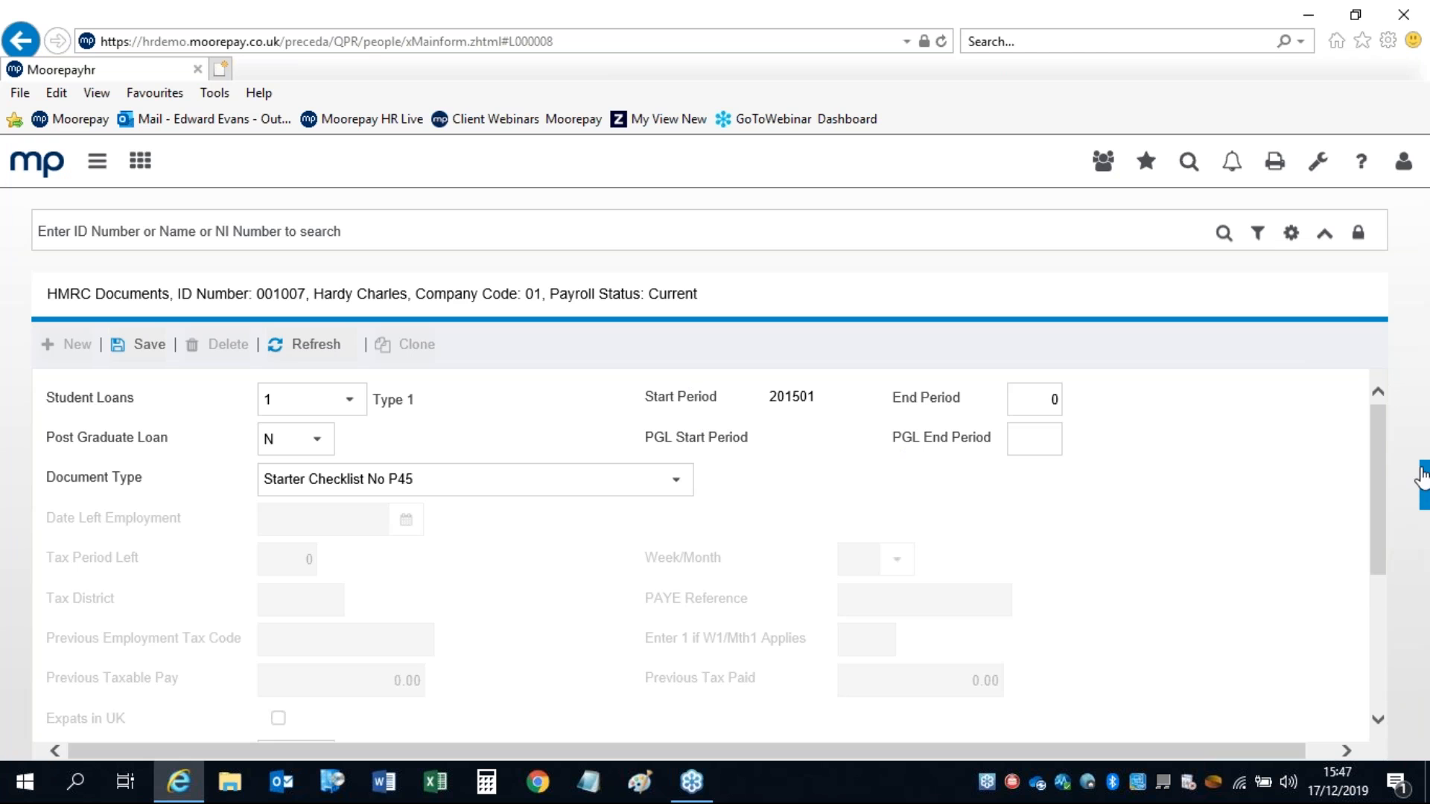
Step: Go to NI/RTI Details without saving the HMRC document changes
click(95, 163)
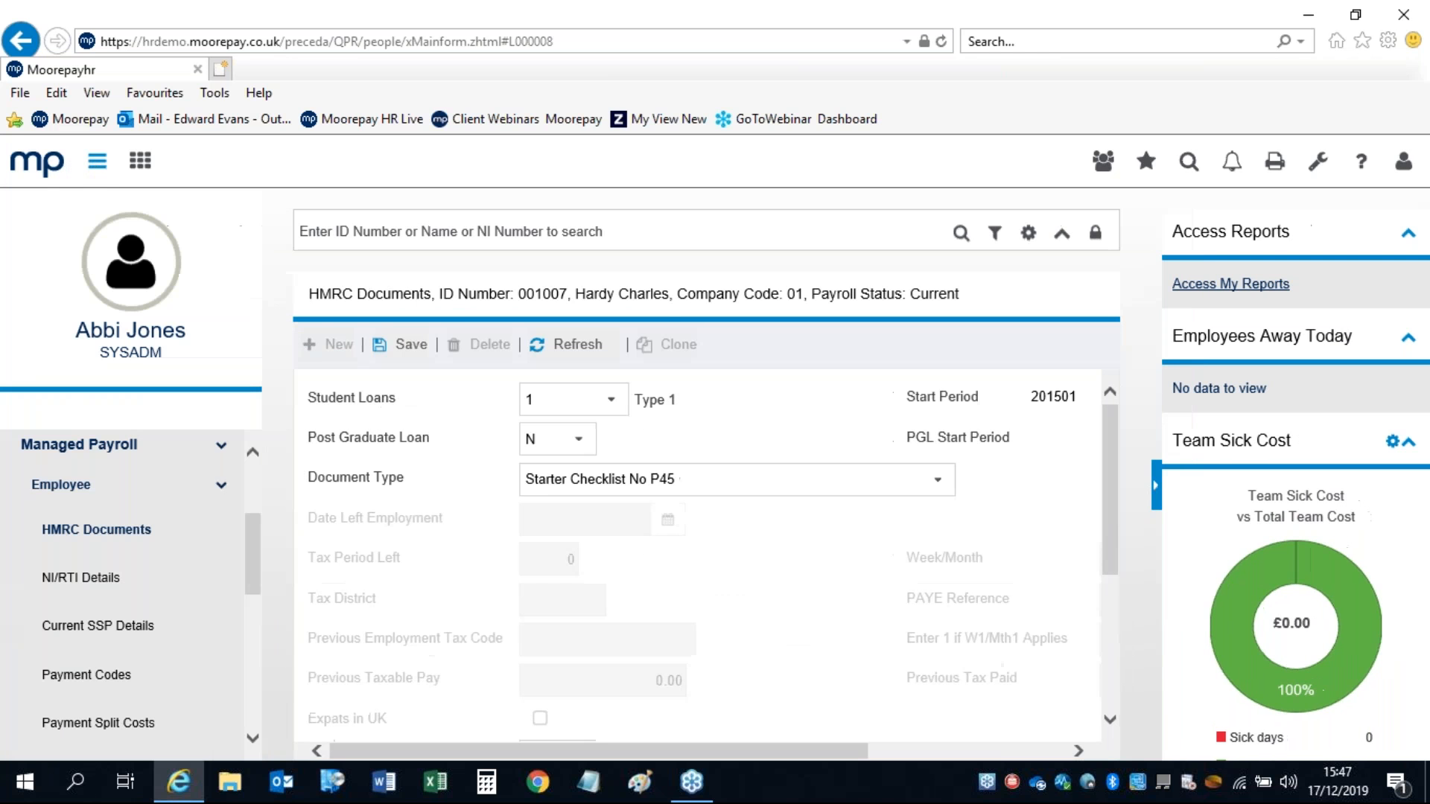
click(90, 579)
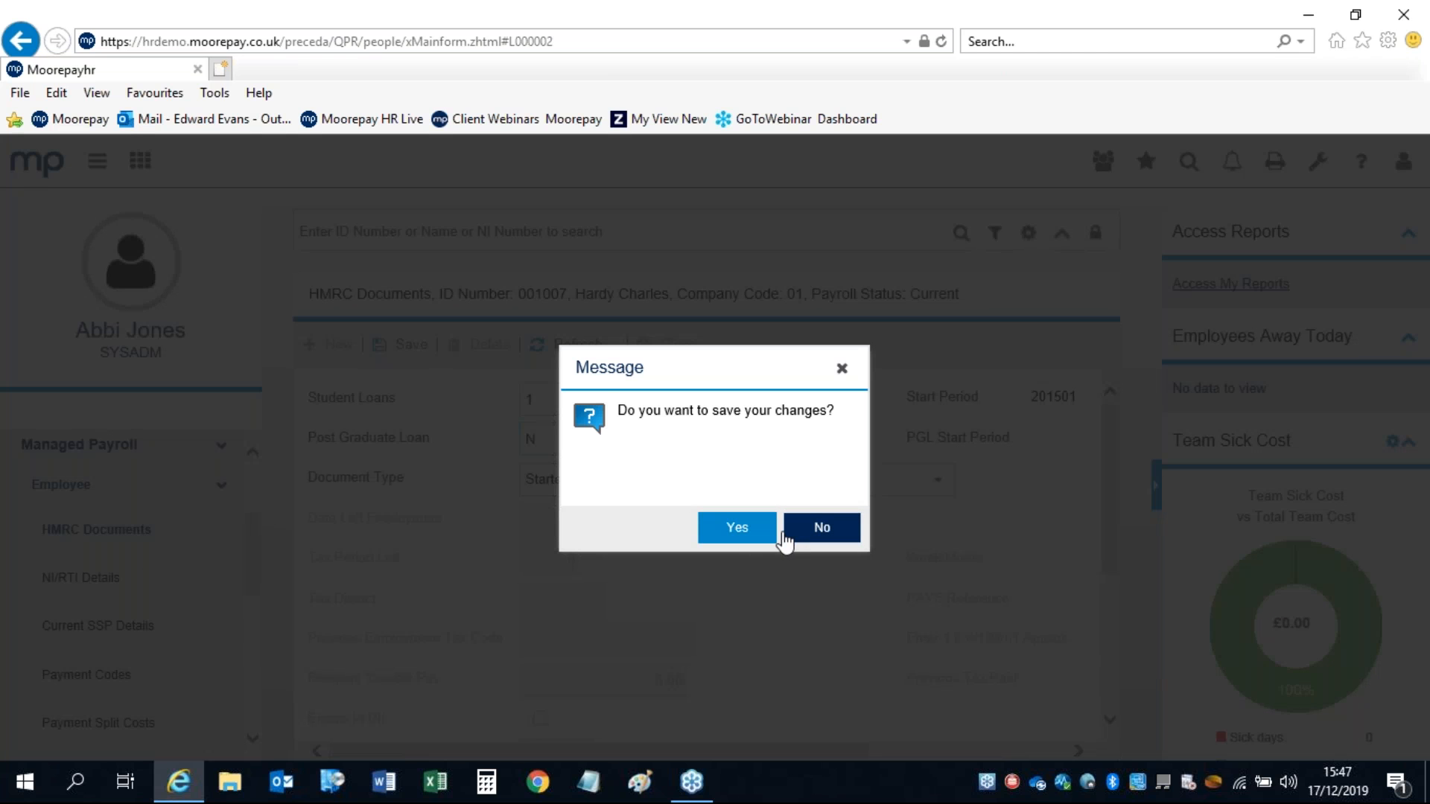
click(791, 530)
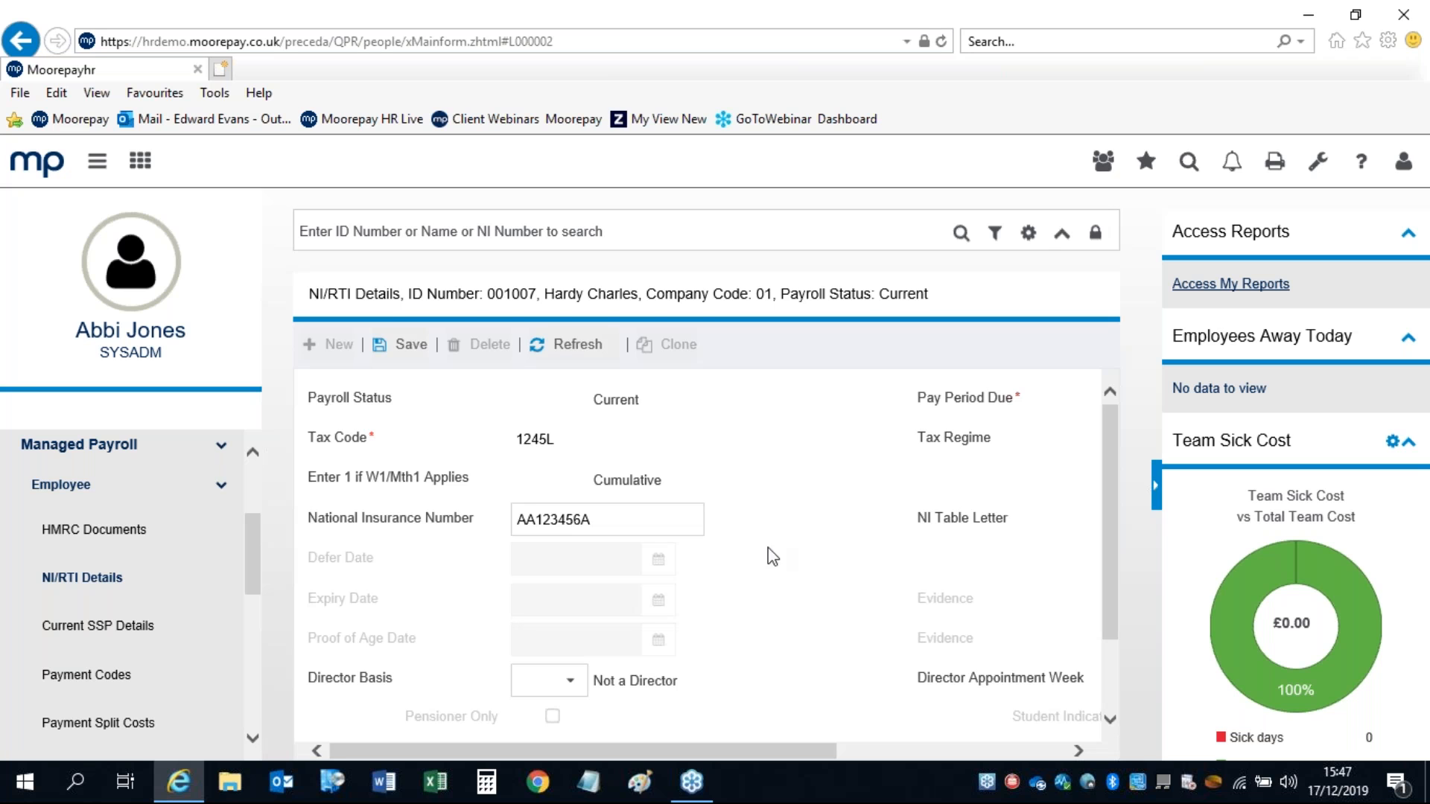
Step: Review the widened NI/RTI Details page, then open Current SSP Details
click(1154, 490)
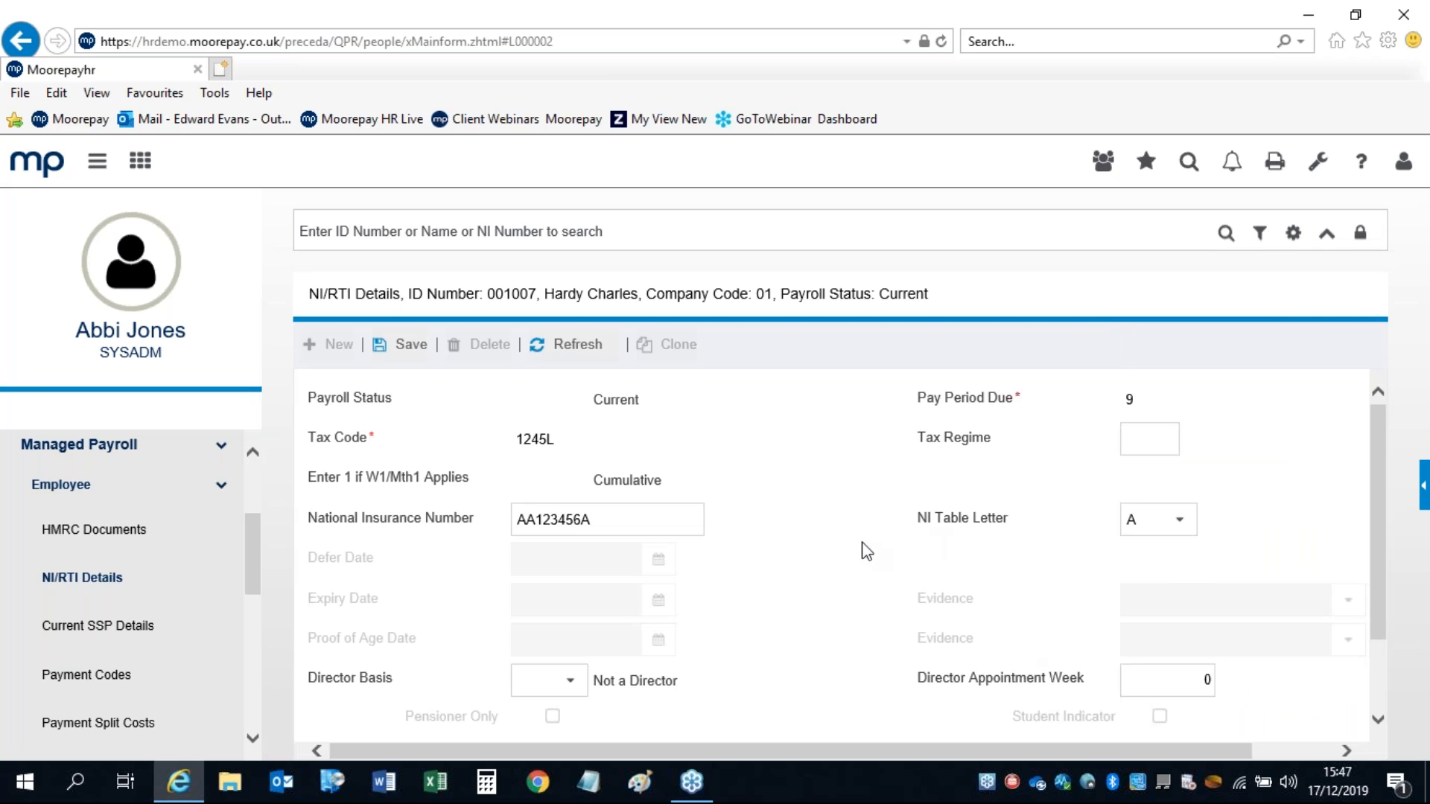
drag(1371, 428, 1368, 512)
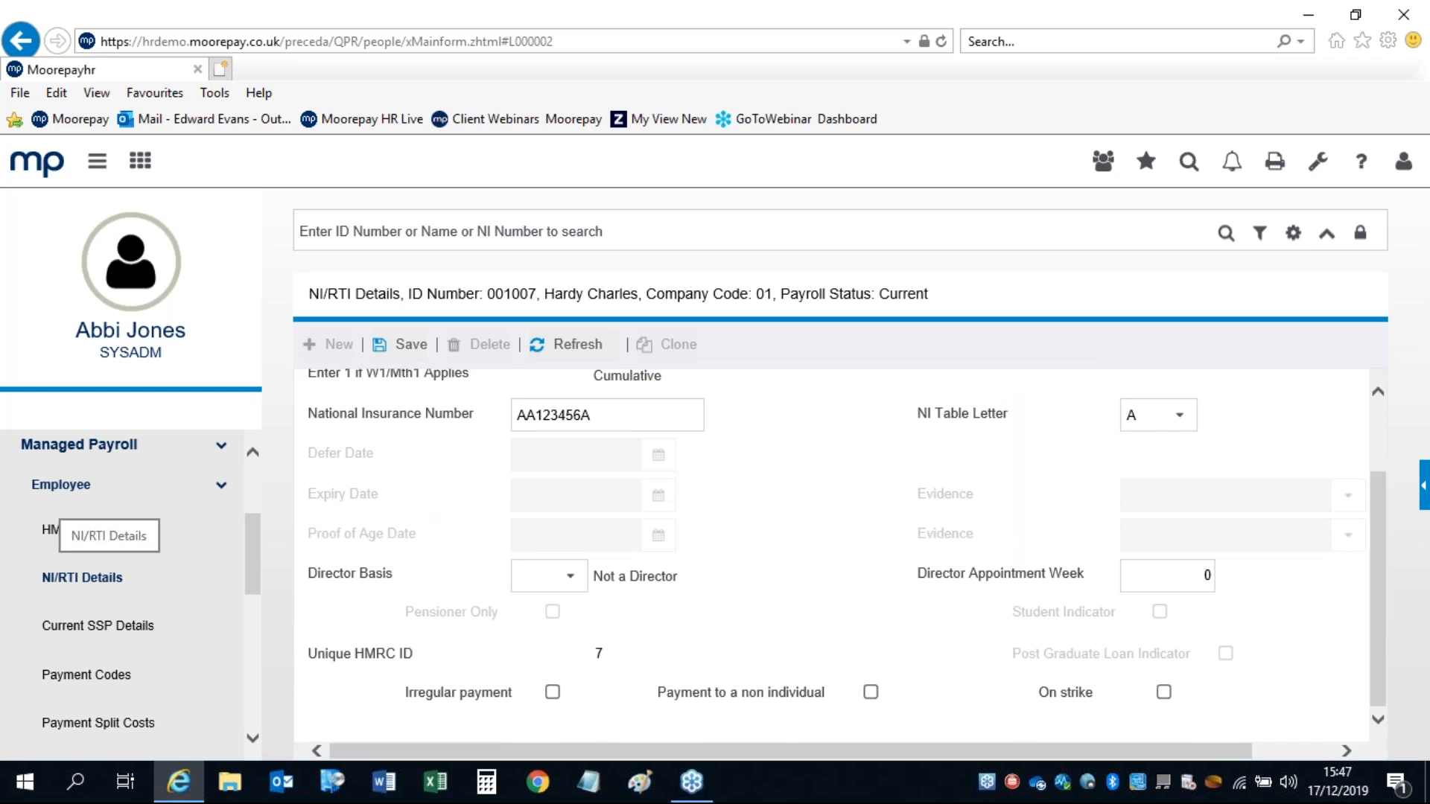
click(110, 630)
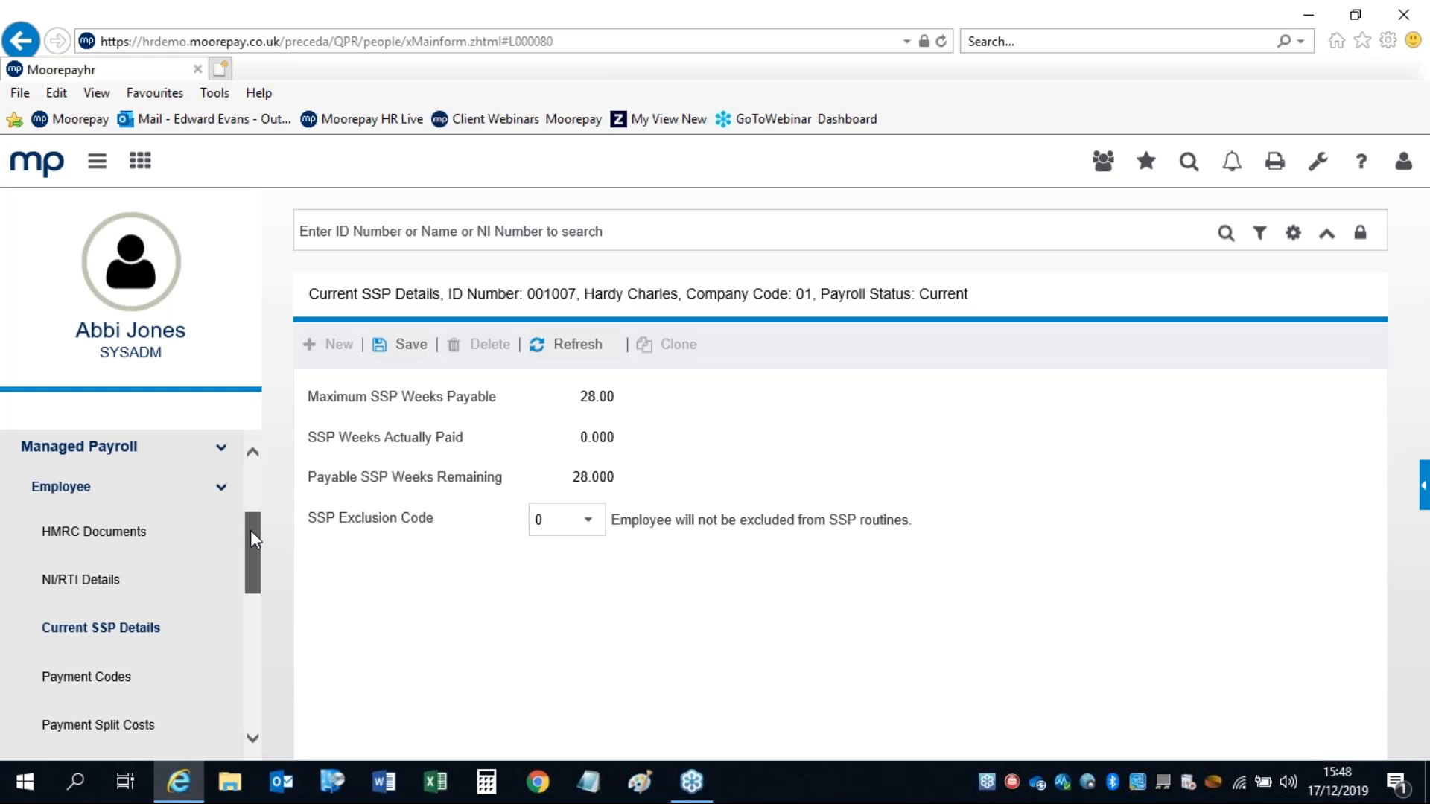
Step: Open the employee's Payment Codes page, showing 2 SALARY at 1666.66
drag(250, 530, 251, 533)
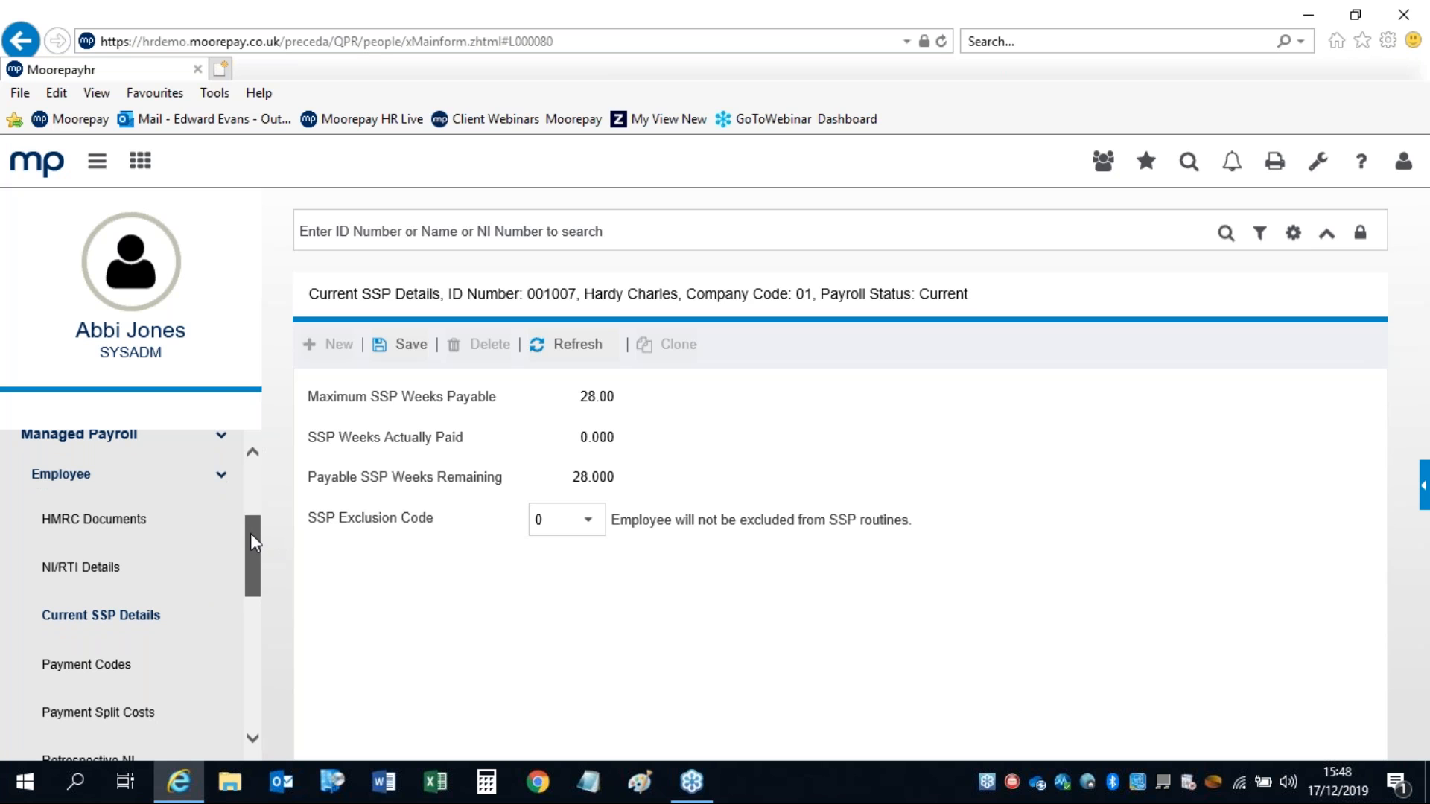
click(104, 670)
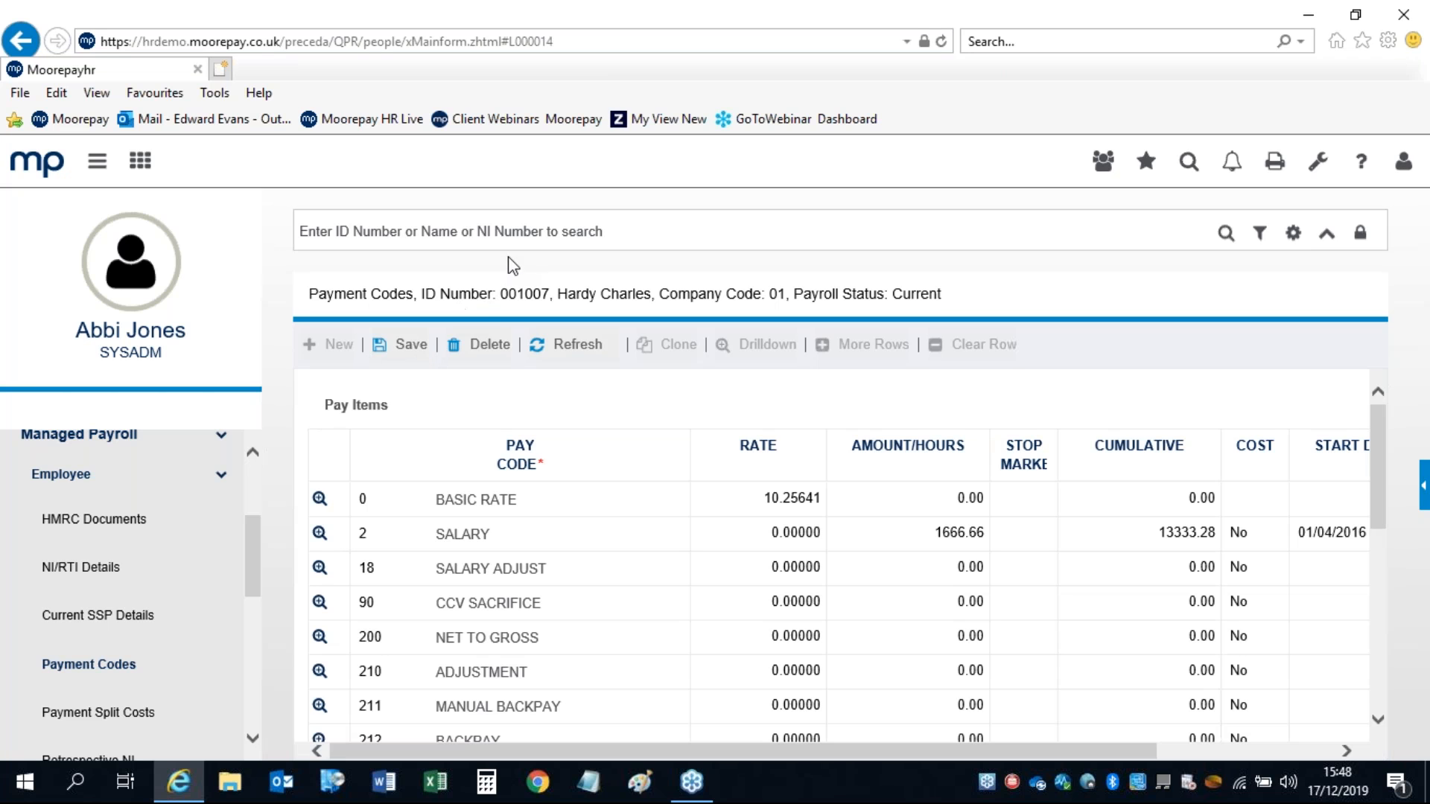
Step: Scroll the employee's Pay Items grid down past Deductions with the navigation sidebar hidden
click(521, 229)
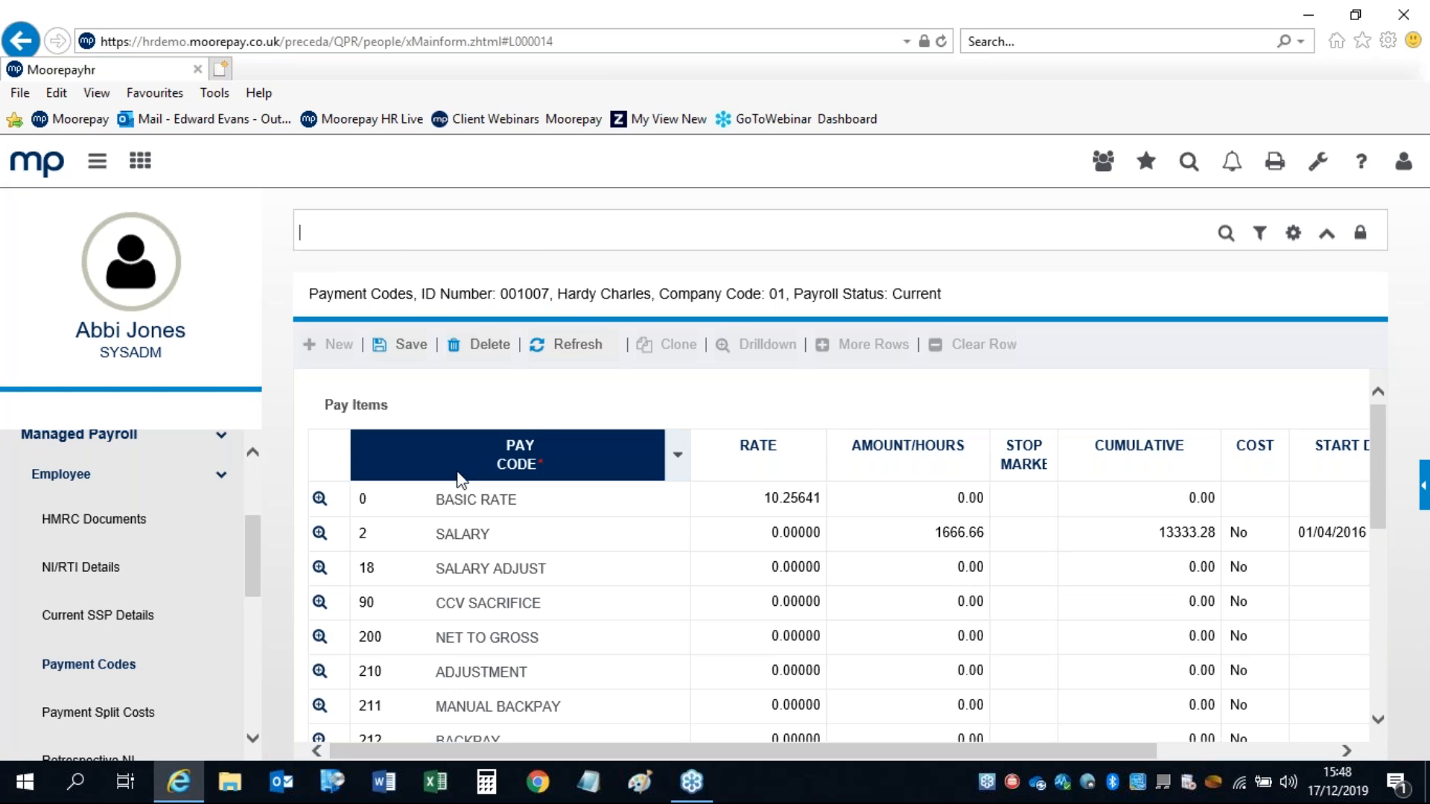
click(1379, 497)
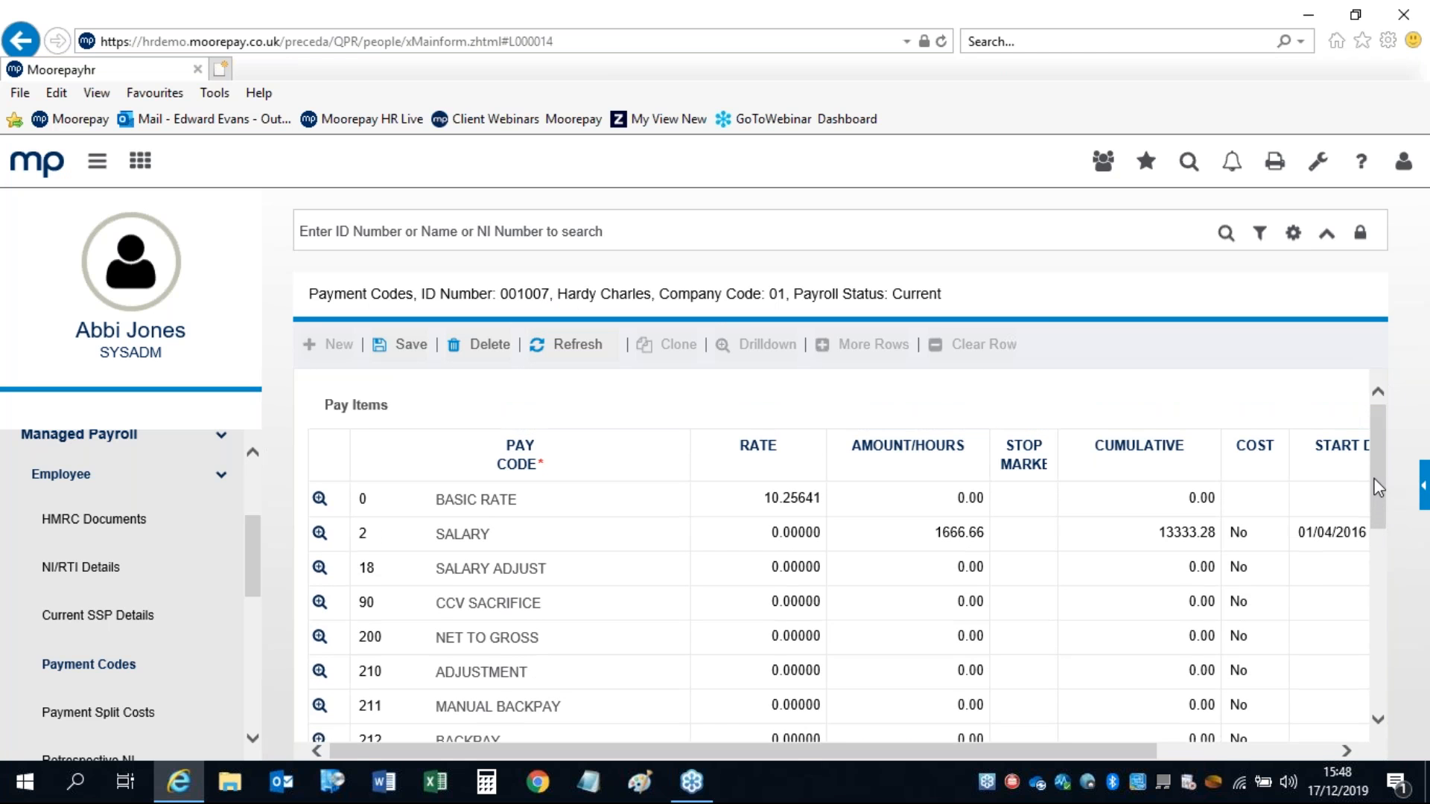
mouse_move(1377, 484)
mouse_down()
mouse_move(1382, 696)
mouse_move(1379, 467)
mouse_up()
click(105, 177)
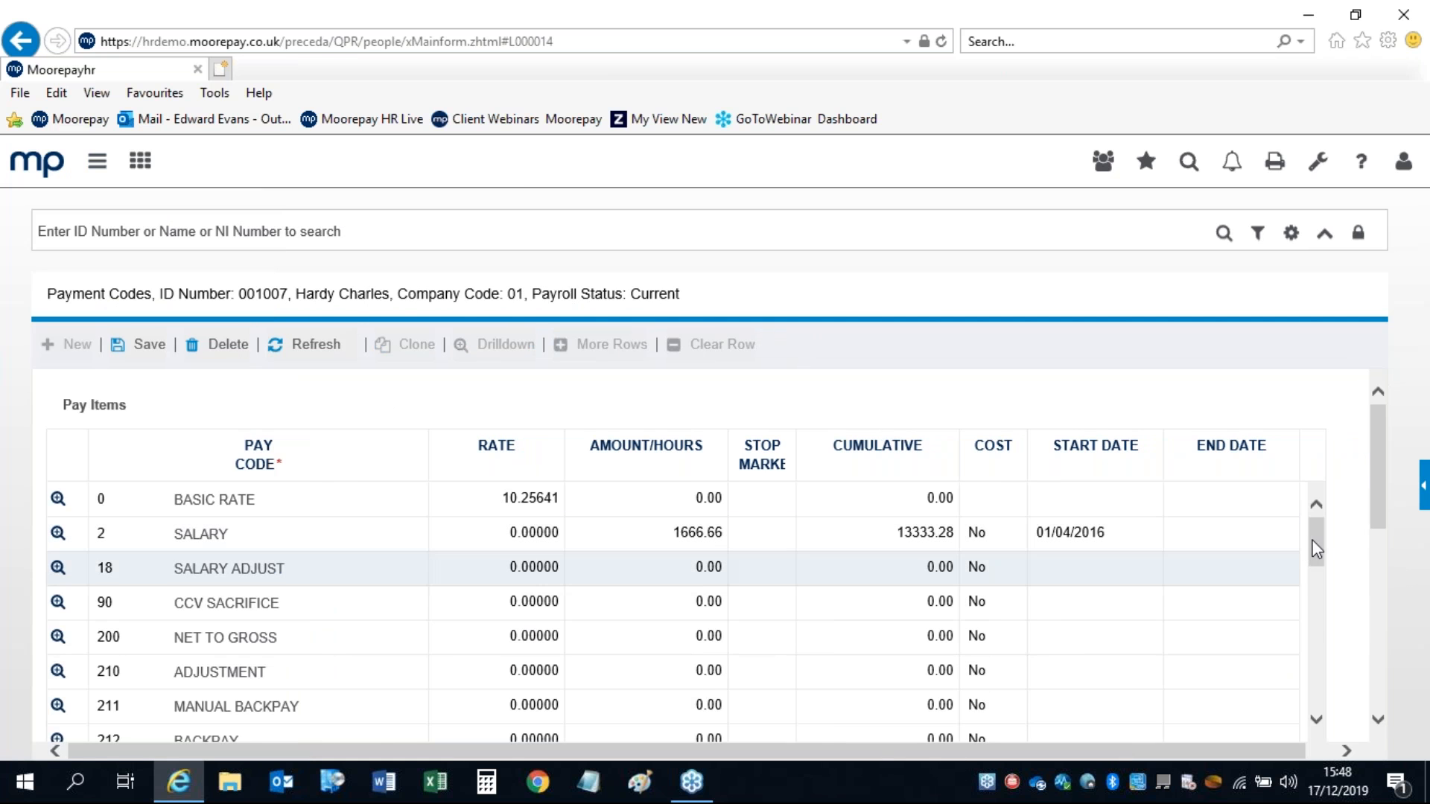
mouse_move(1315, 556)
mouse_down()
mouse_move(1308, 680)
mouse_move(1301, 543)
mouse_up()
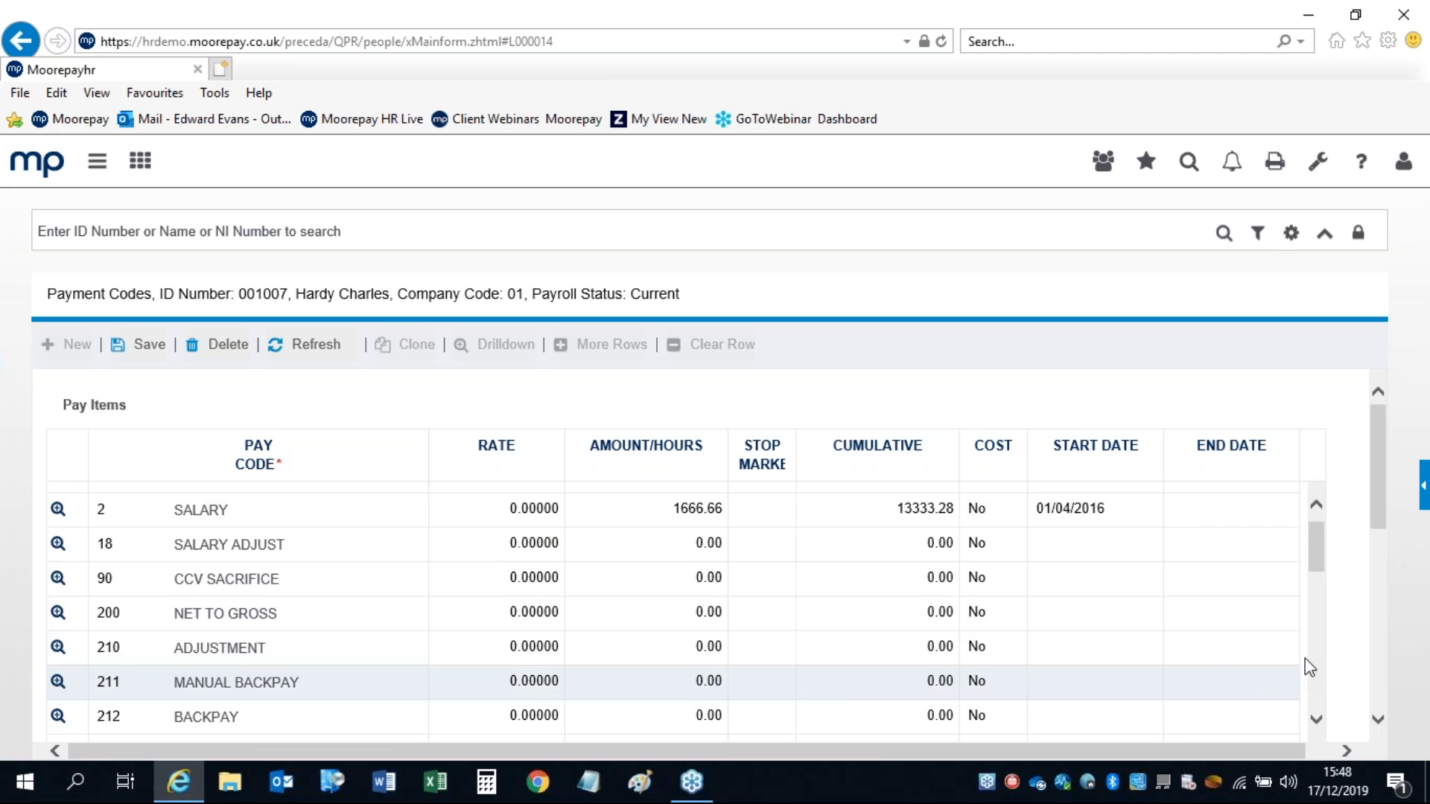
Step: Select the 217 CAR ALLOWANCE pay code, then bring back the navigation and dashboard panels
scroll(1318, 662, up, 1)
scroll(1318, 661, down, 3)
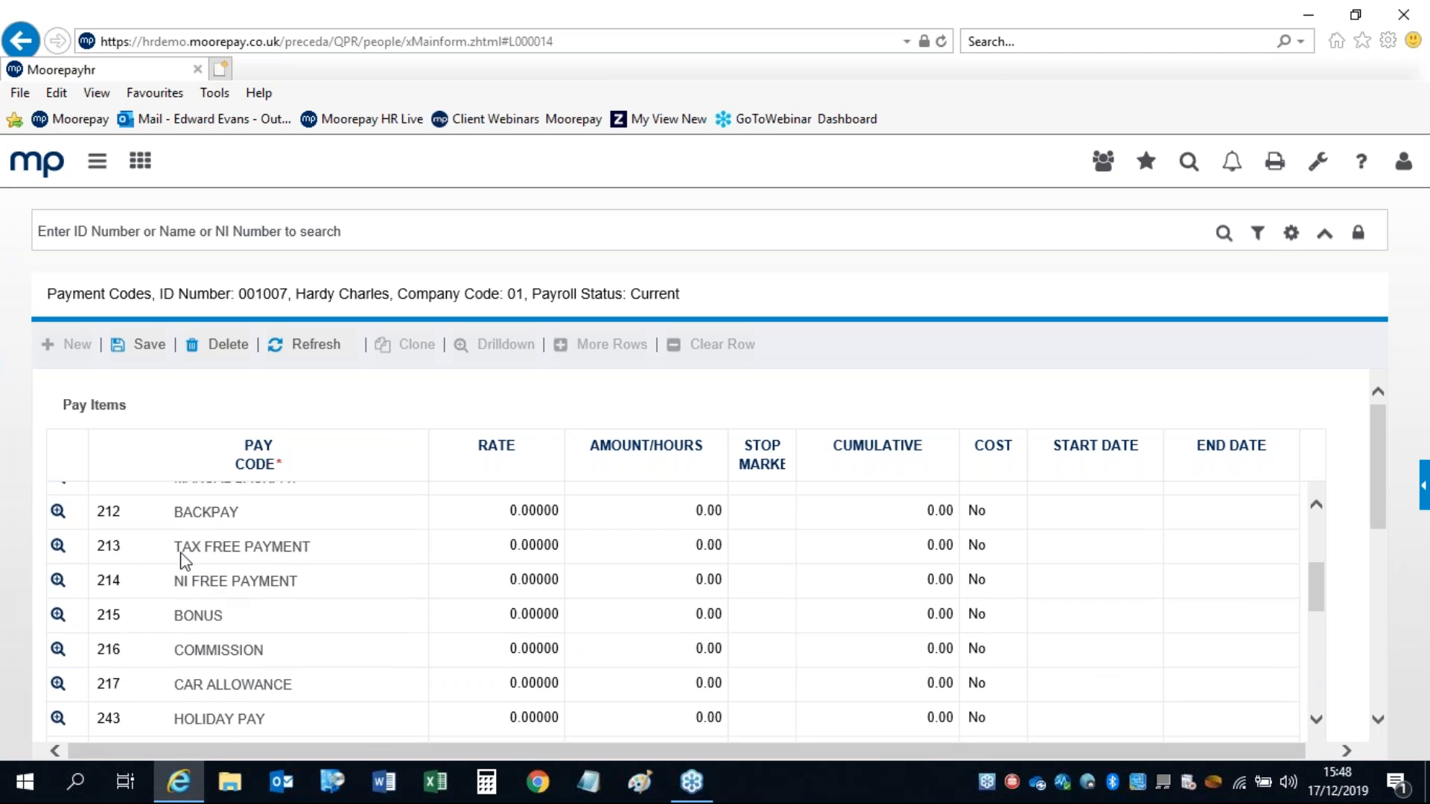
click(416, 693)
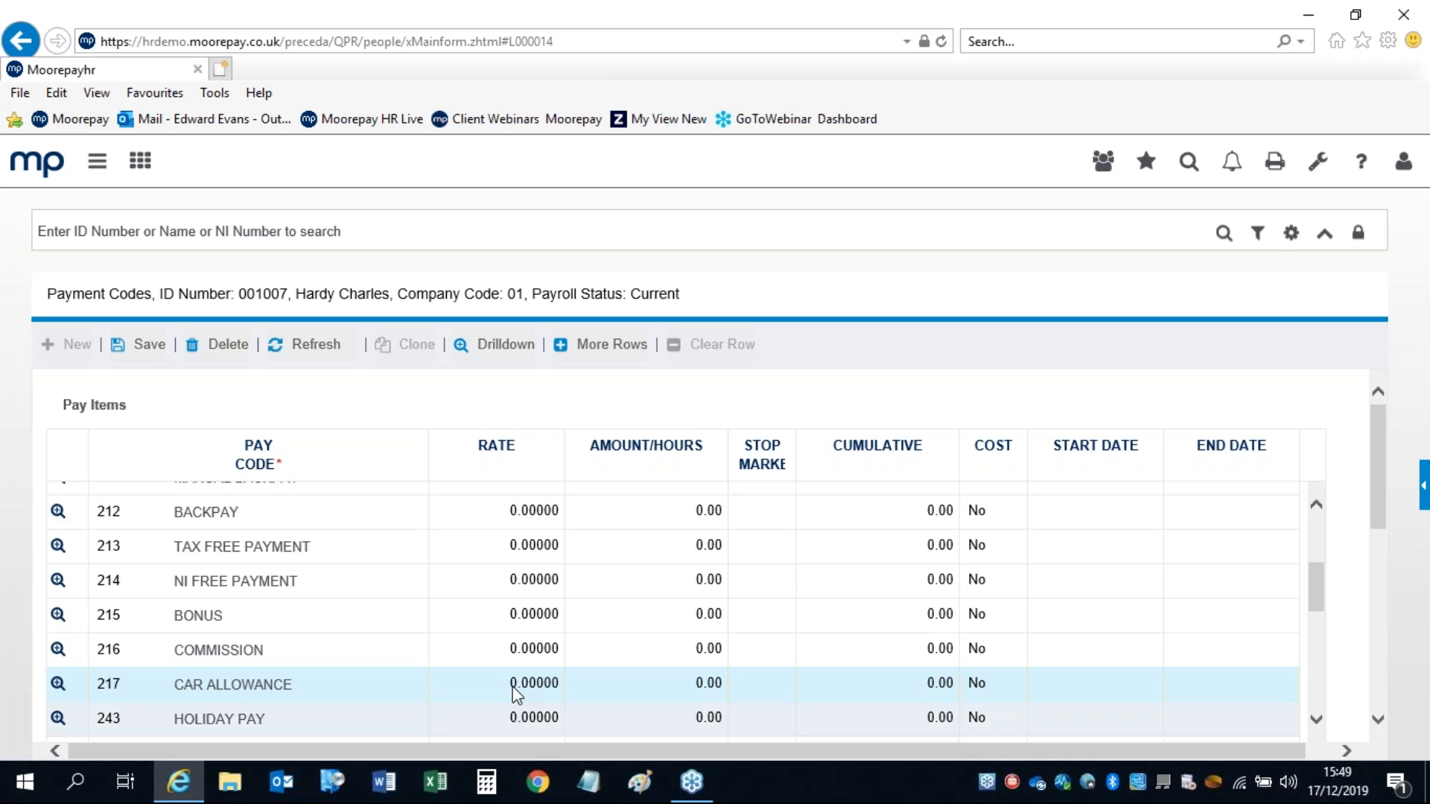
click(98, 170)
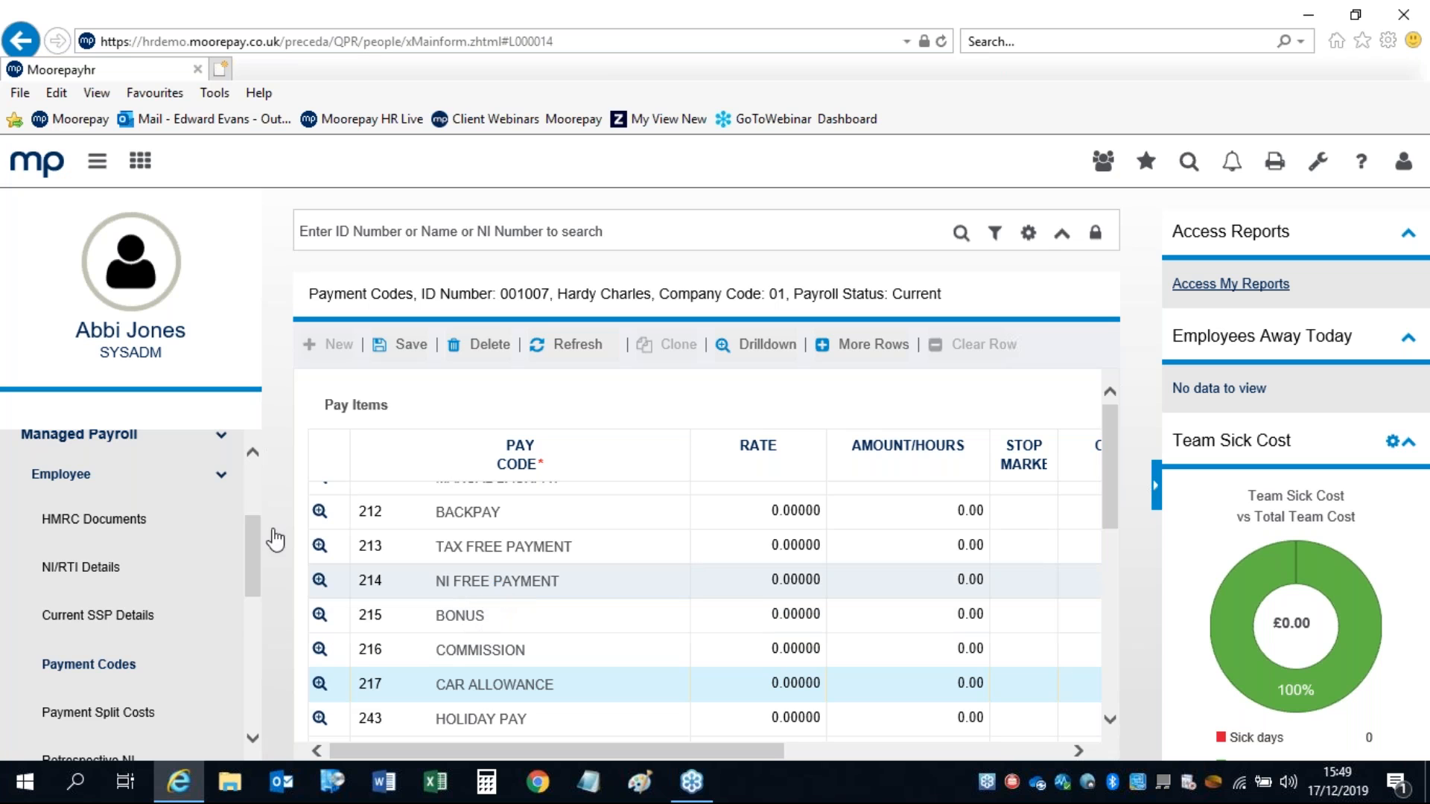
Step: Collapse the Employee menu and expand Payroll > Managed Payroll > Processing in the navigator
mouse_move(251, 532)
mouse_down()
mouse_move(247, 554)
mouse_move(247, 532)
mouse_up()
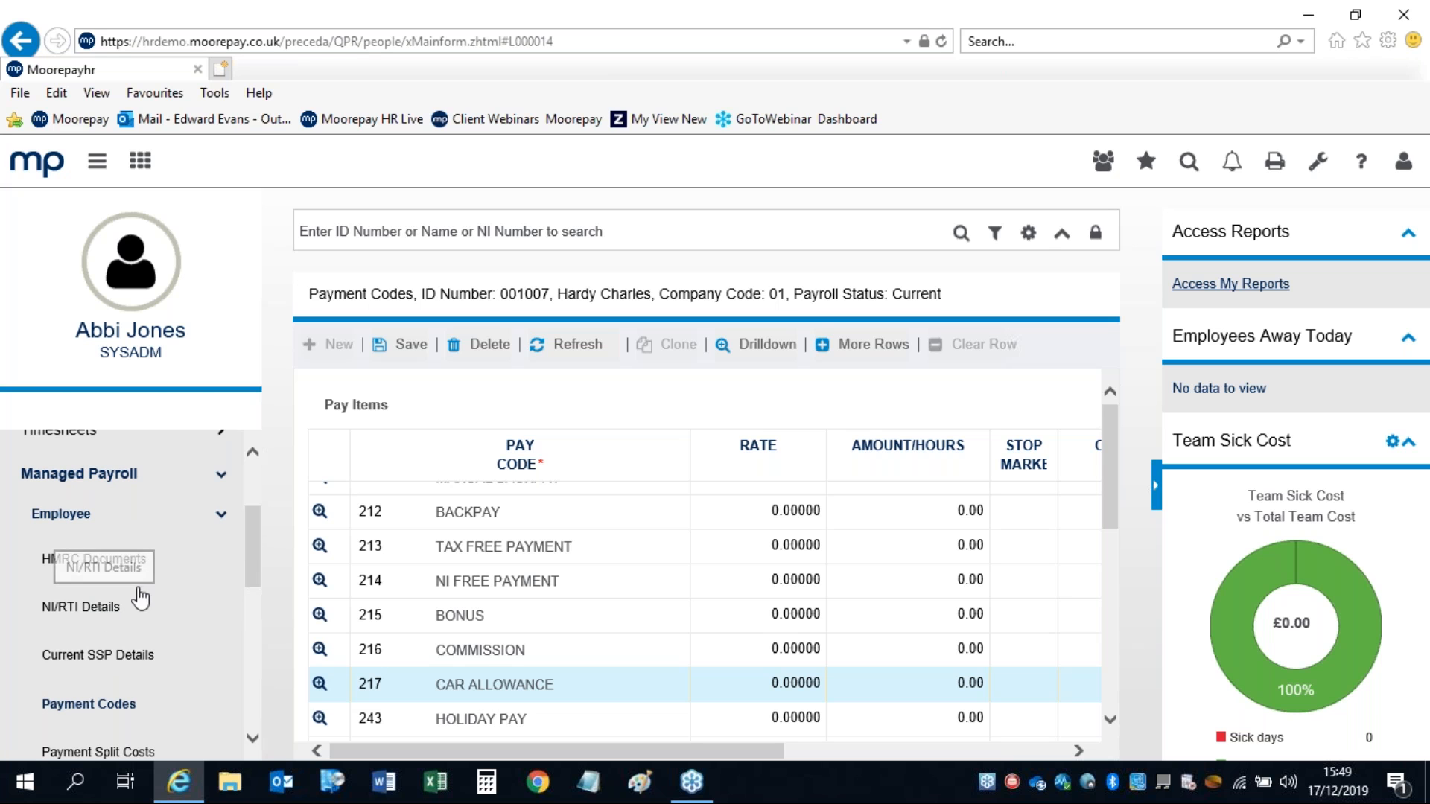
click(220, 517)
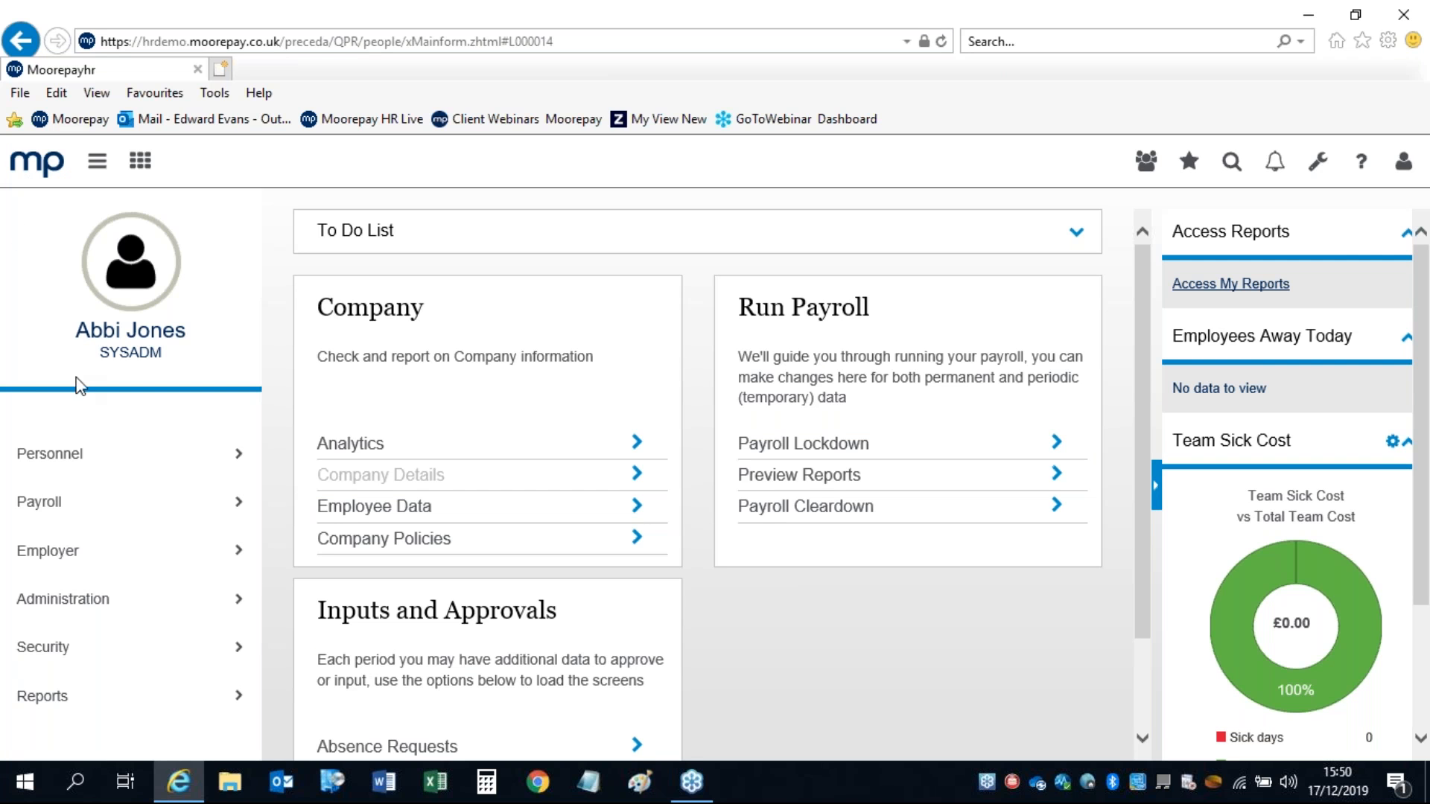
click(43, 504)
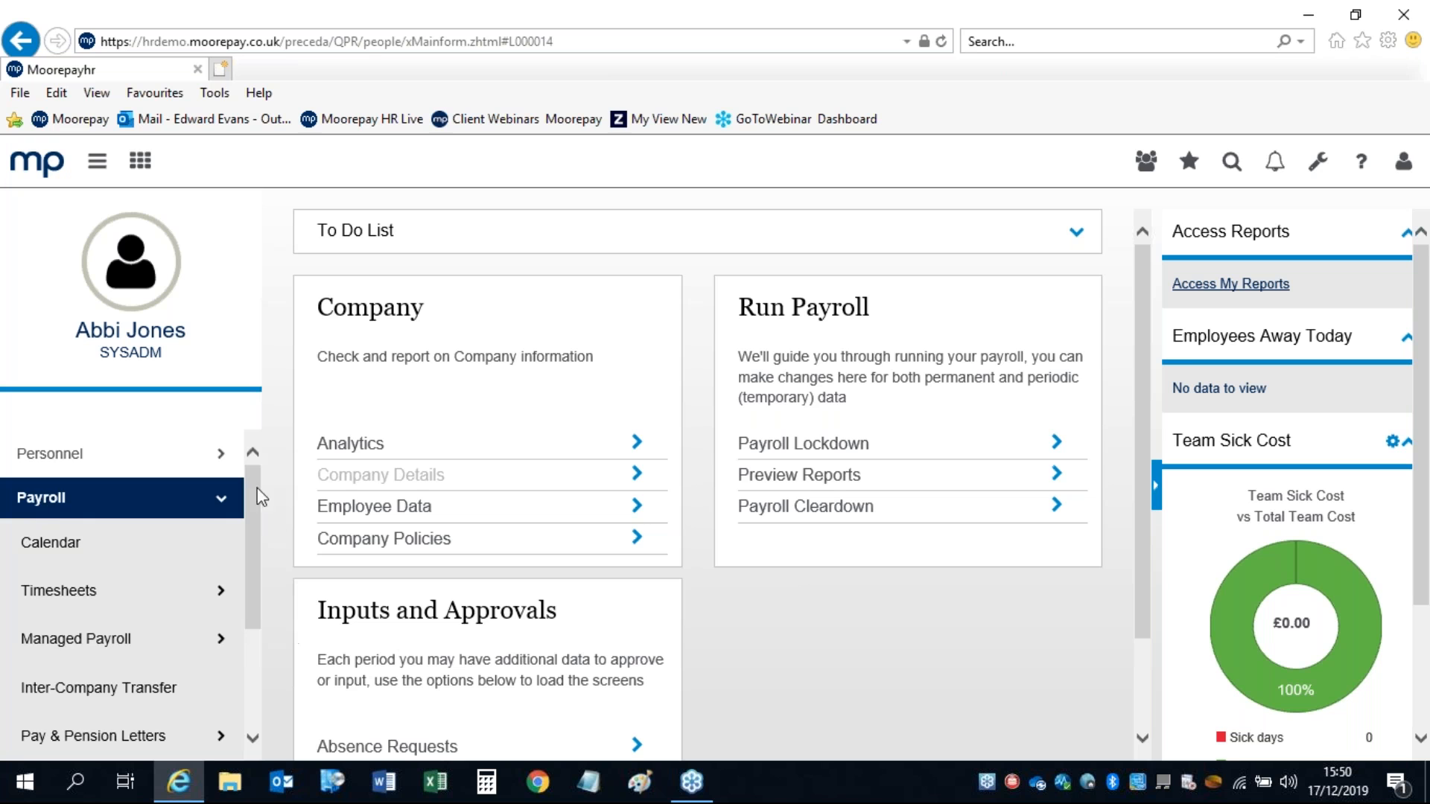
scroll(32, 506, down, 2)
click(33, 506)
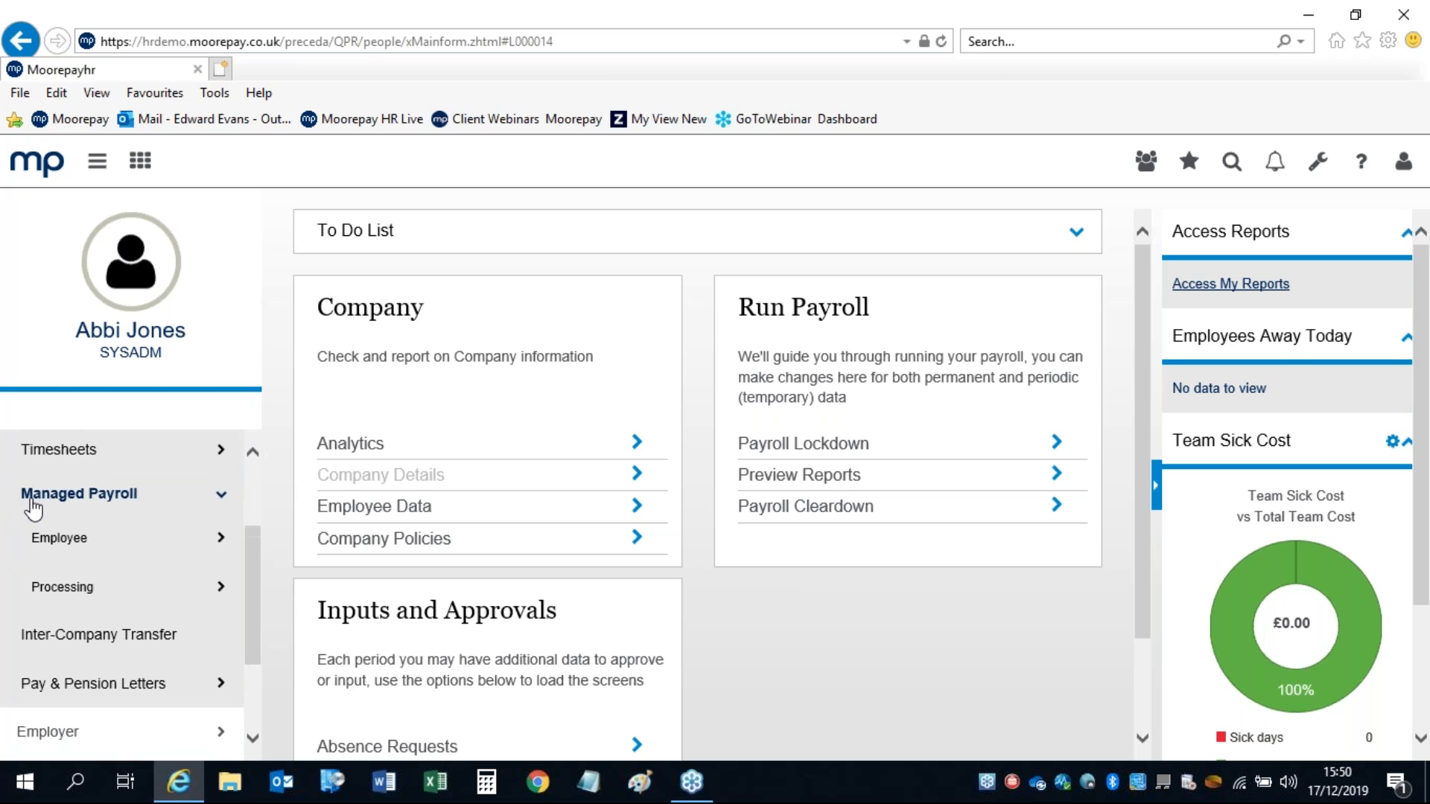
click(58, 592)
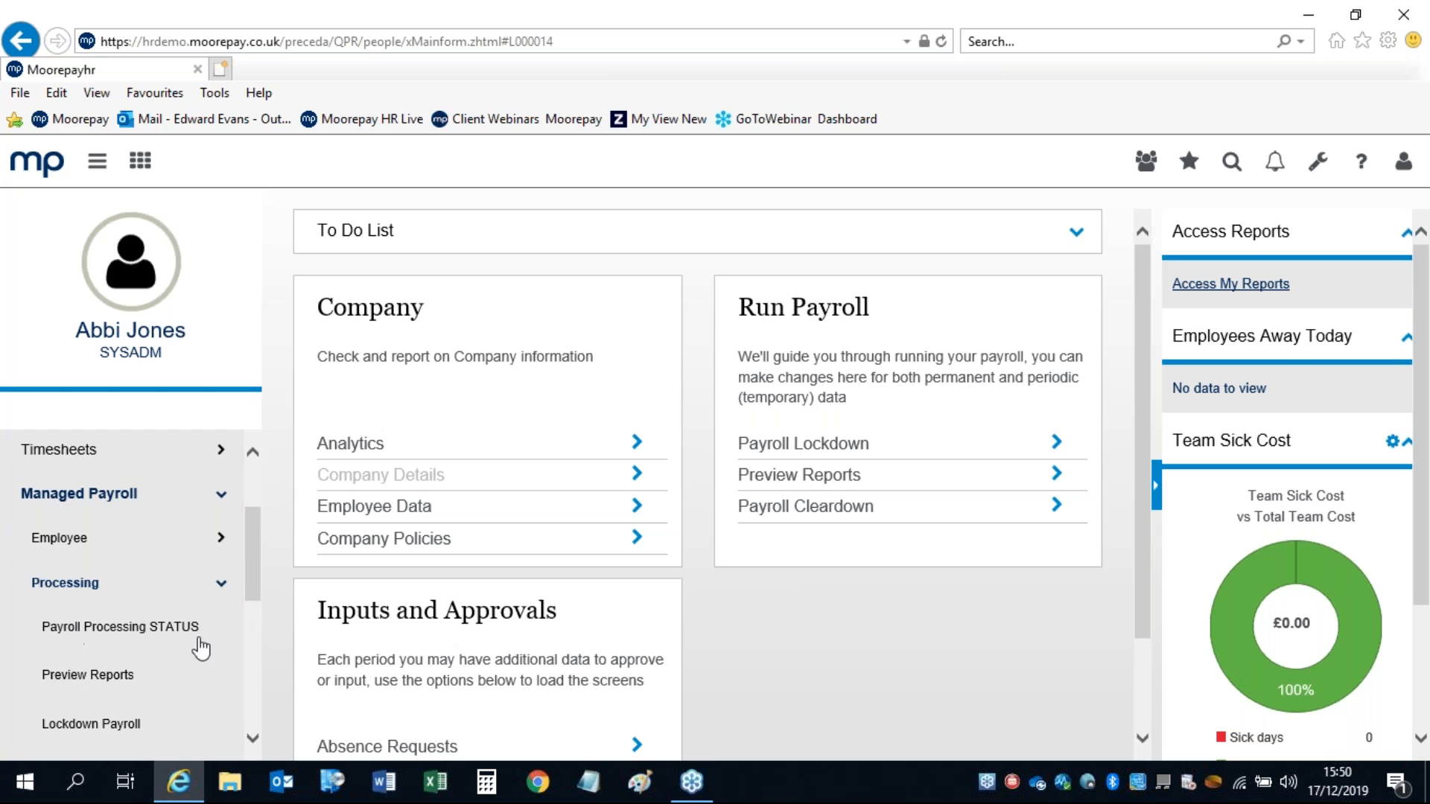
drag(251, 521, 252, 574)
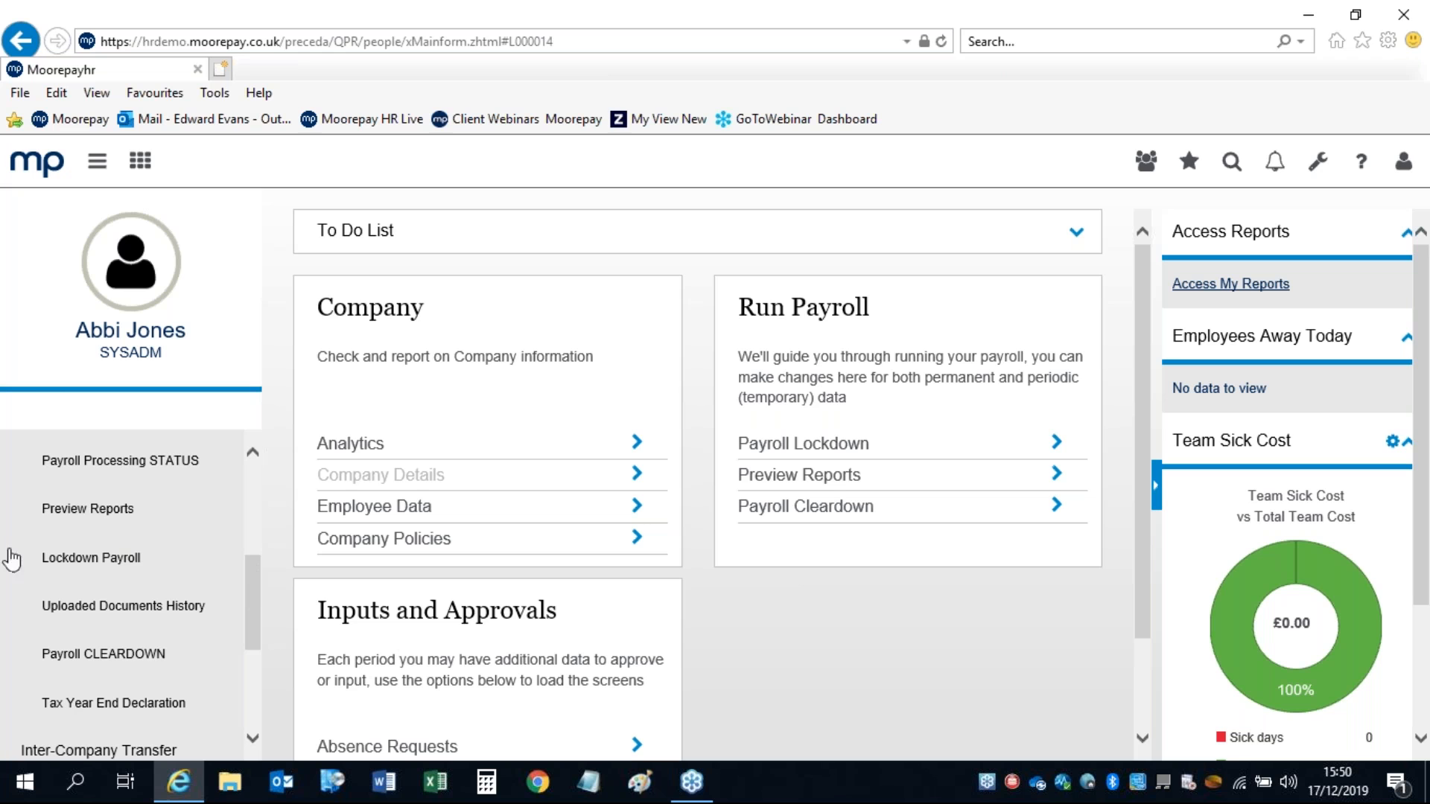
drag(256, 606, 254, 590)
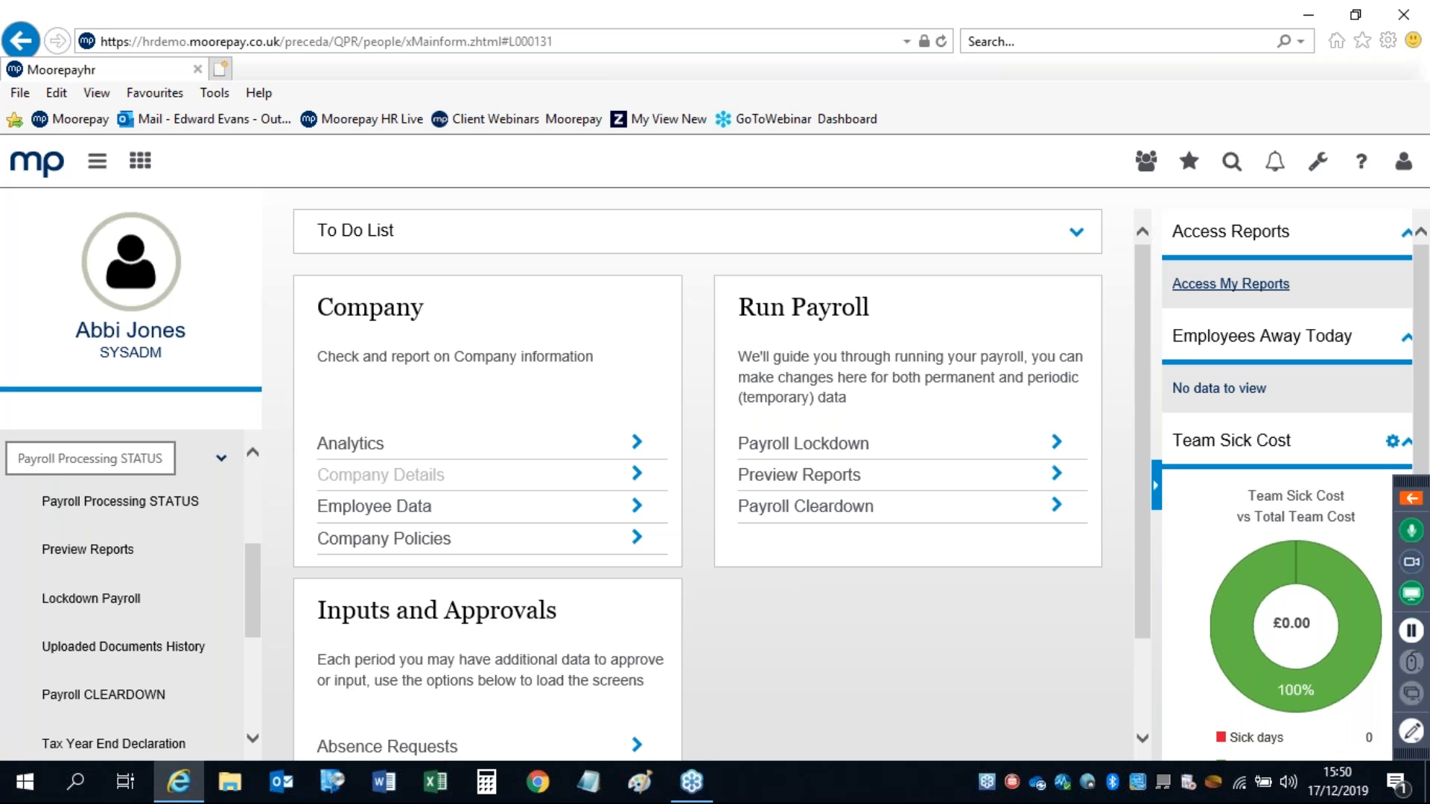
Step: Review the Payroll Processing STATUS tasks for 2019 period 09 with the dashboard panel hidden
click(126, 506)
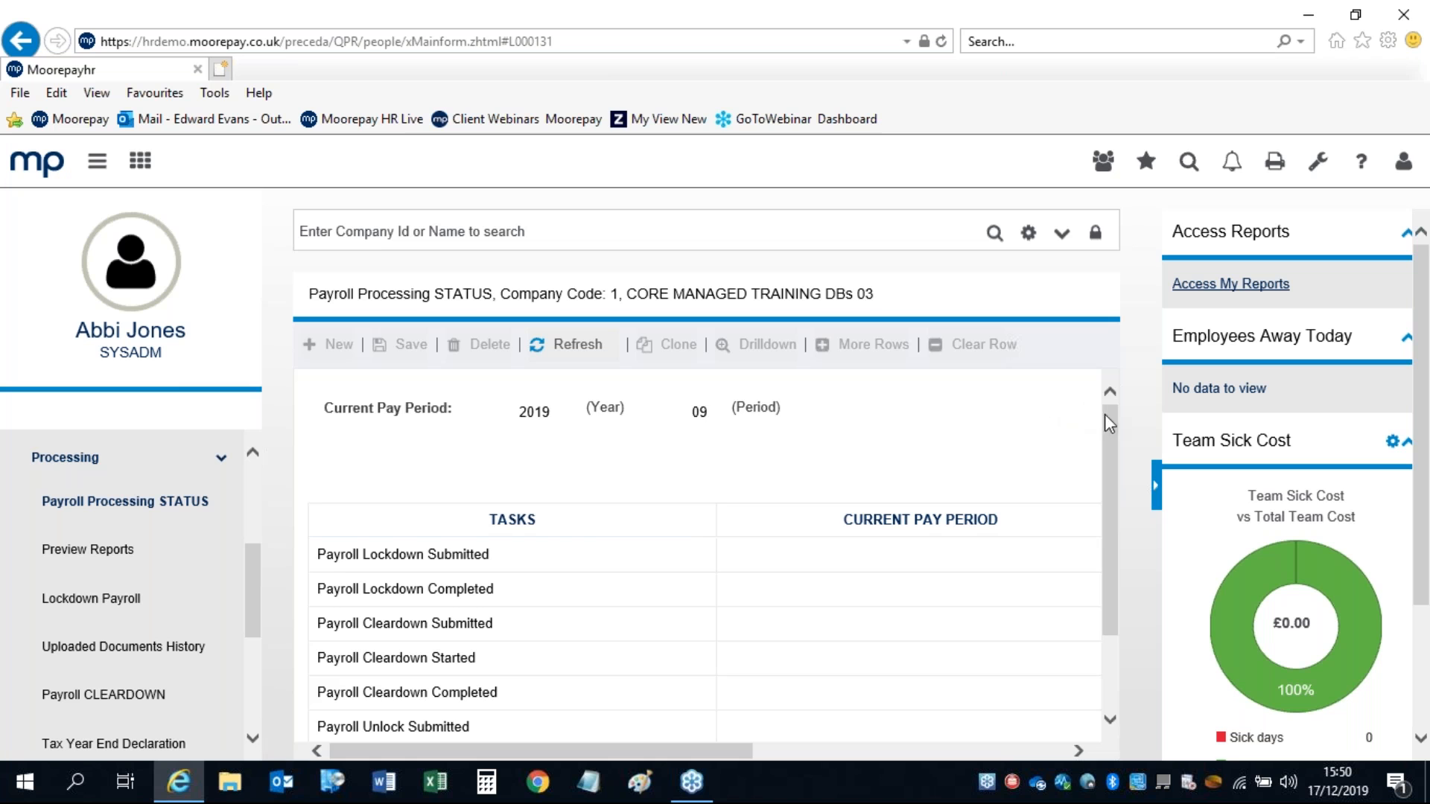
drag(1106, 416, 1107, 485)
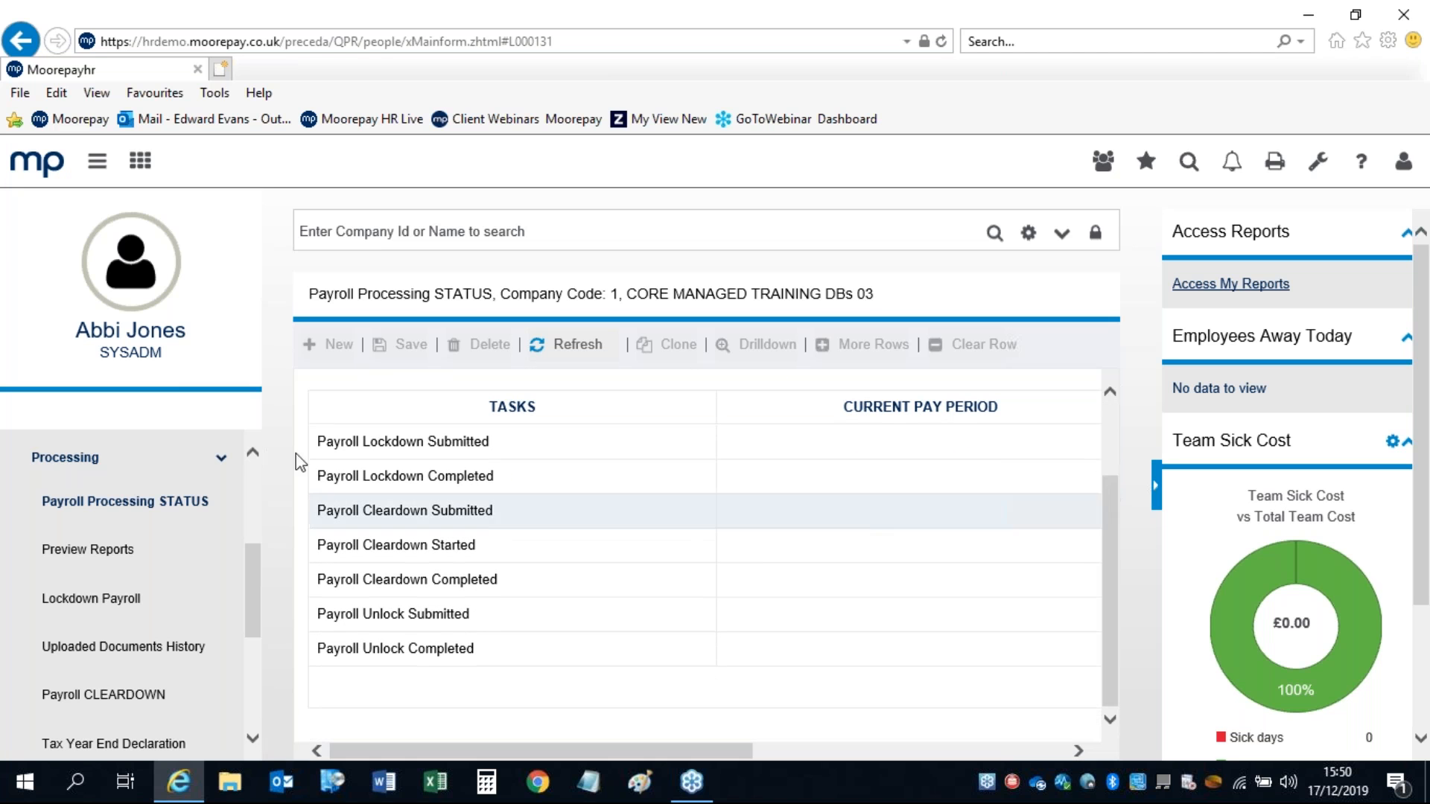
click(1156, 488)
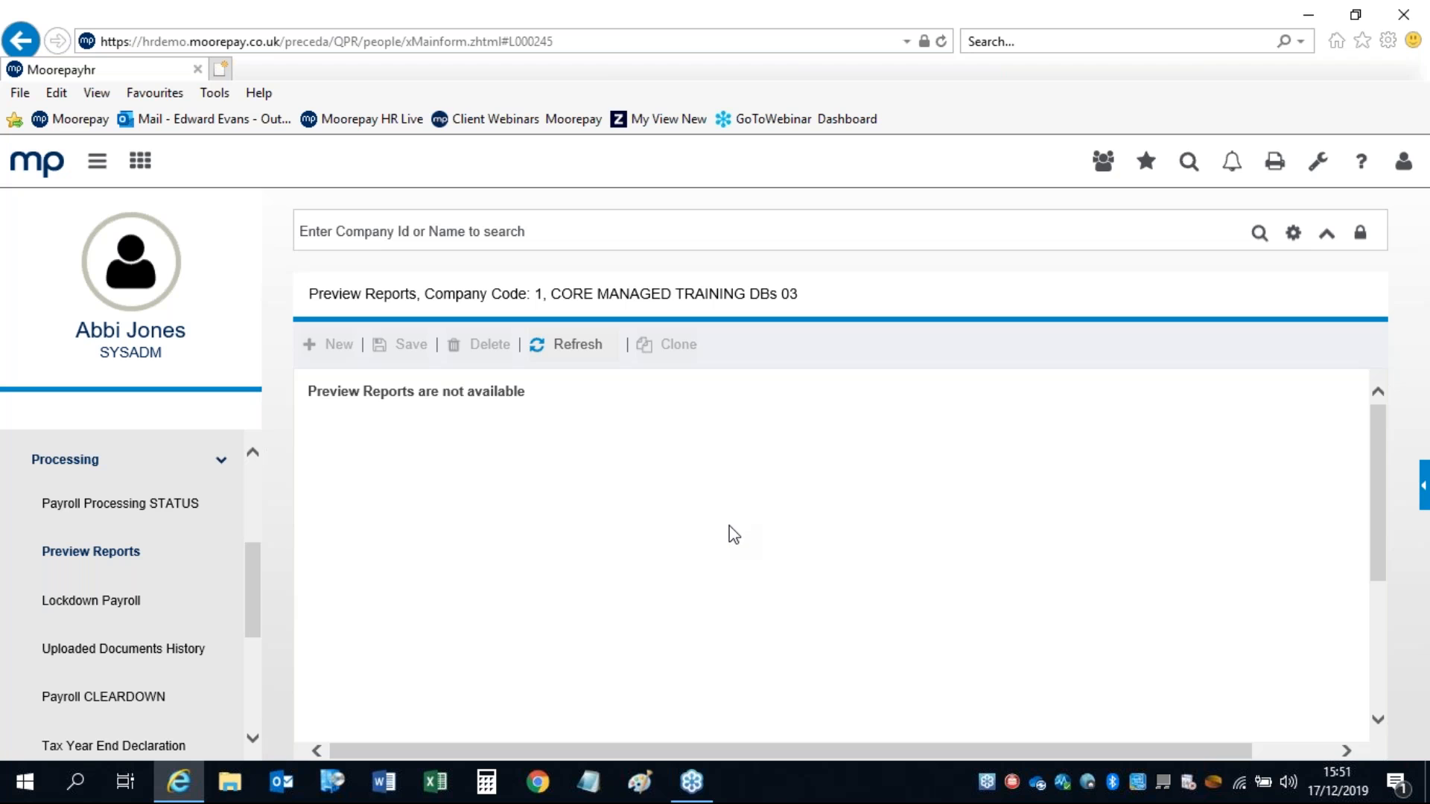
Step: Open Lockdown Payroll and choose company code 01 from the lookup
click(86, 604)
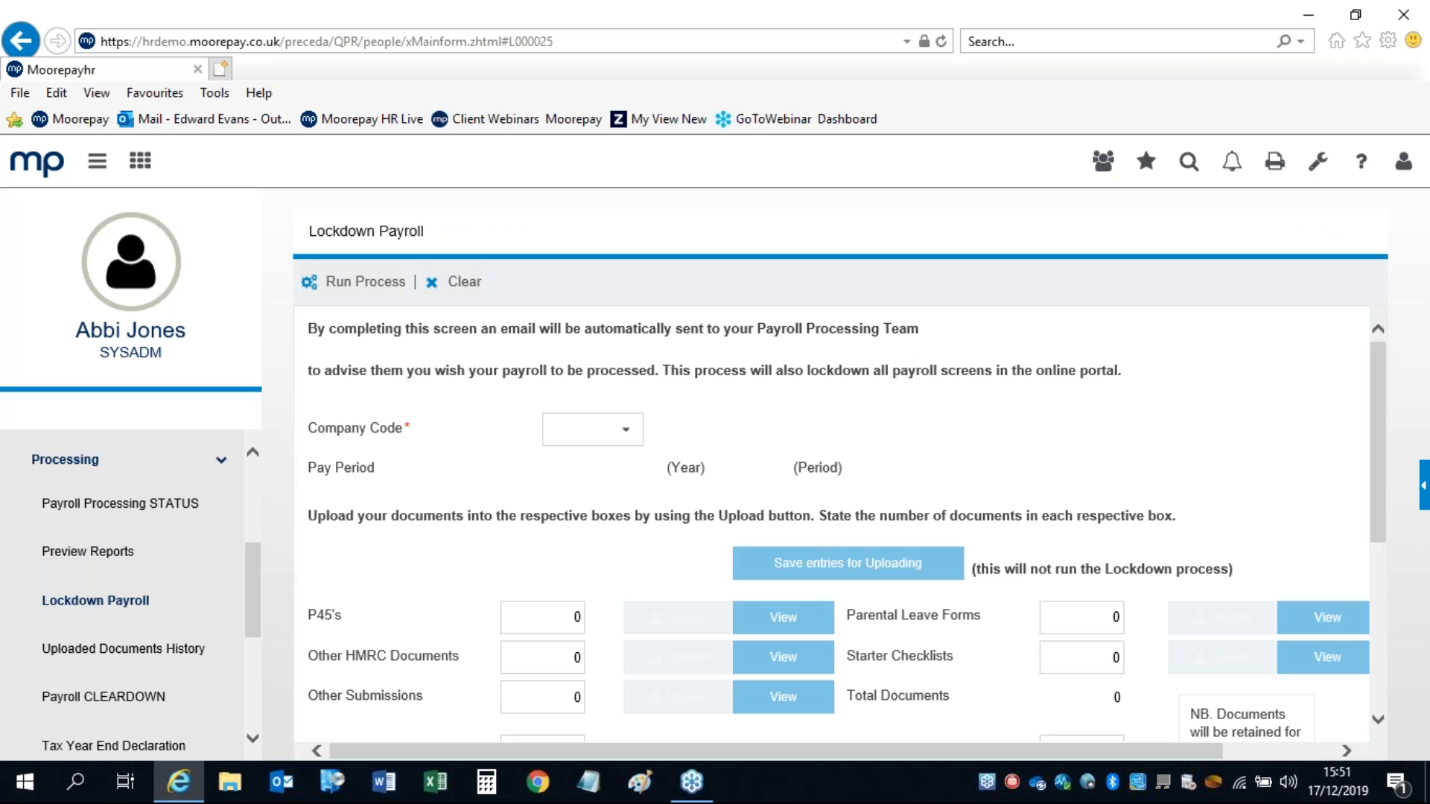
click(98, 166)
scroll(1378, 396, down, 1)
click(363, 414)
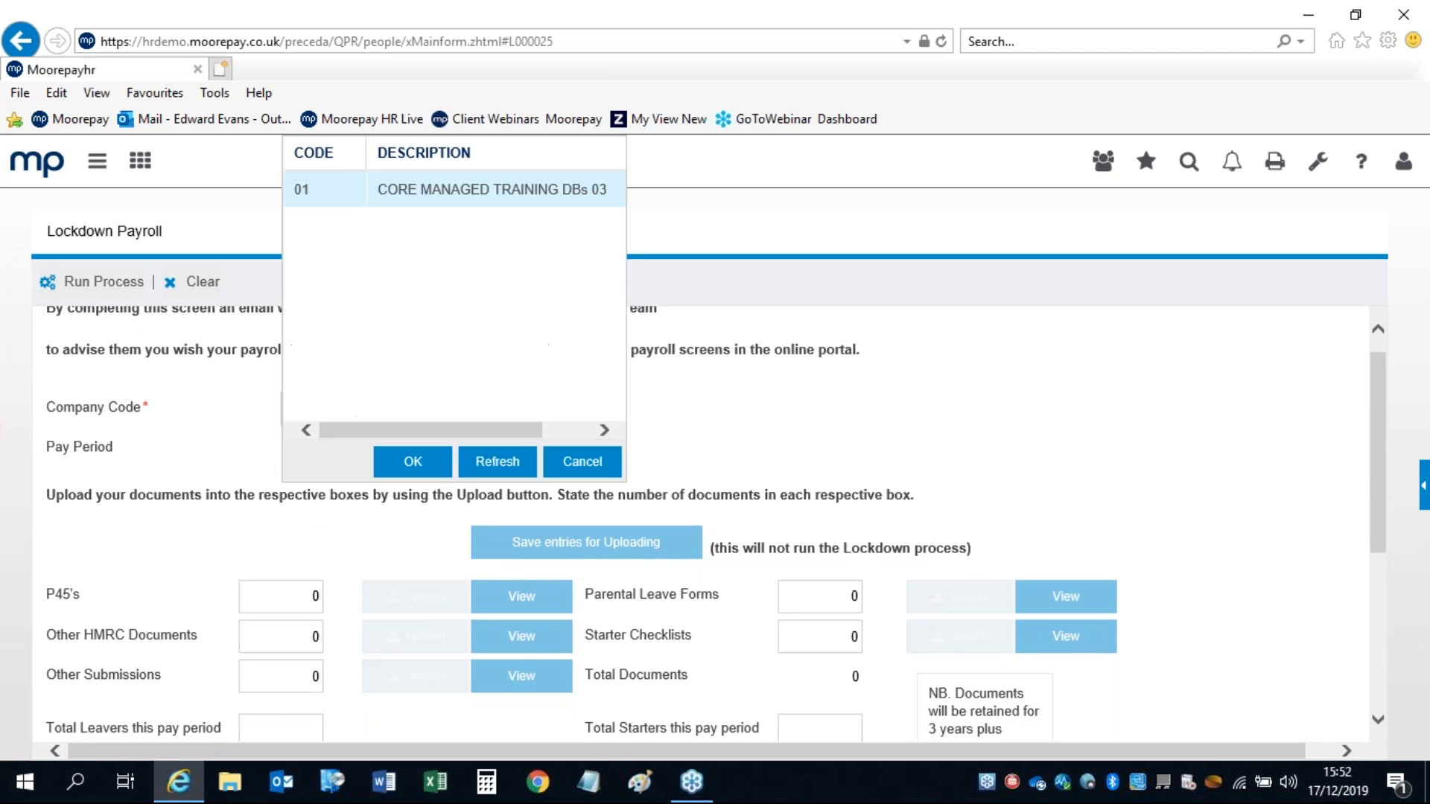
click(409, 460)
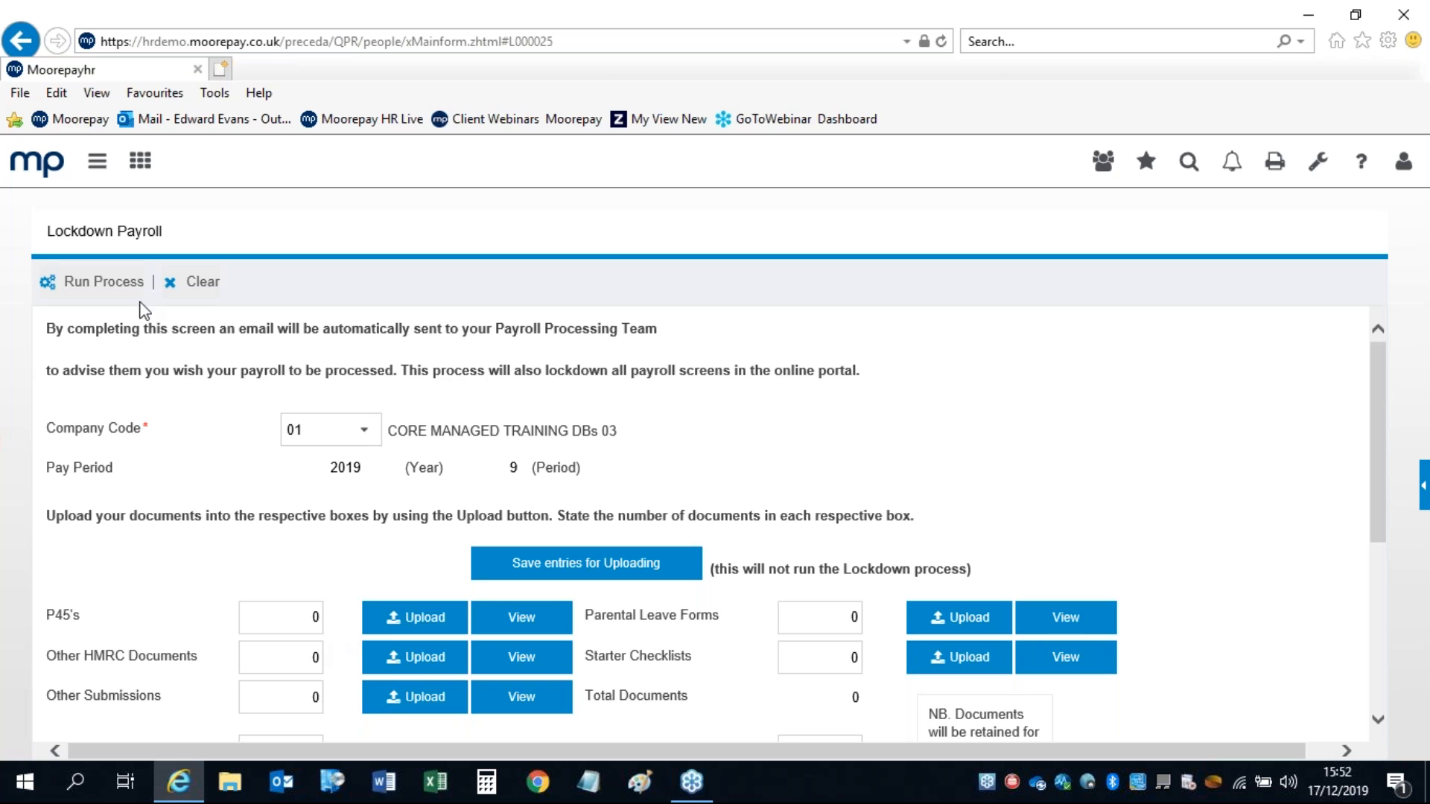
Step: Tick the Process Payroll Confirmation box for 2019 period 9
drag(1378, 368, 1371, 418)
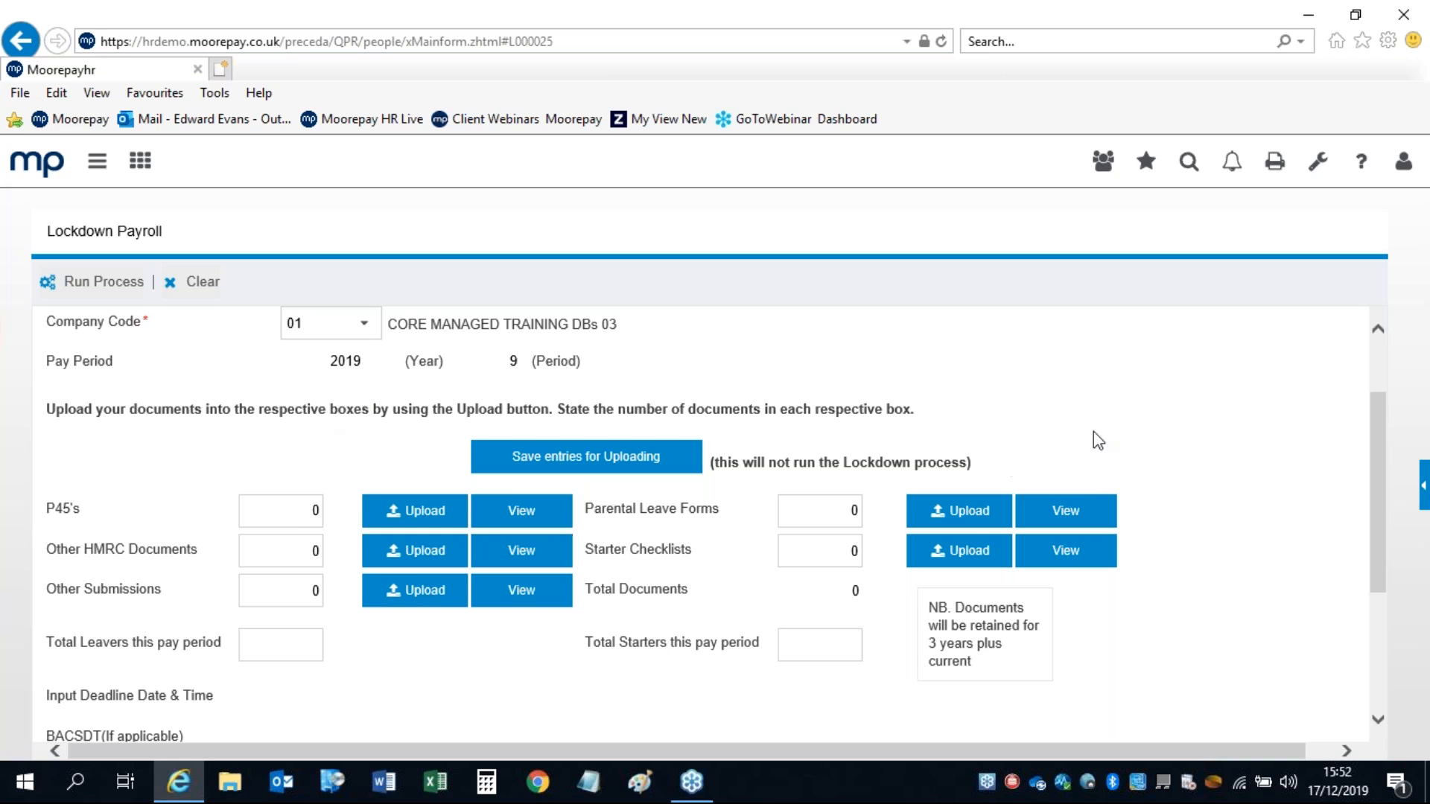
drag(1375, 423, 1376, 536)
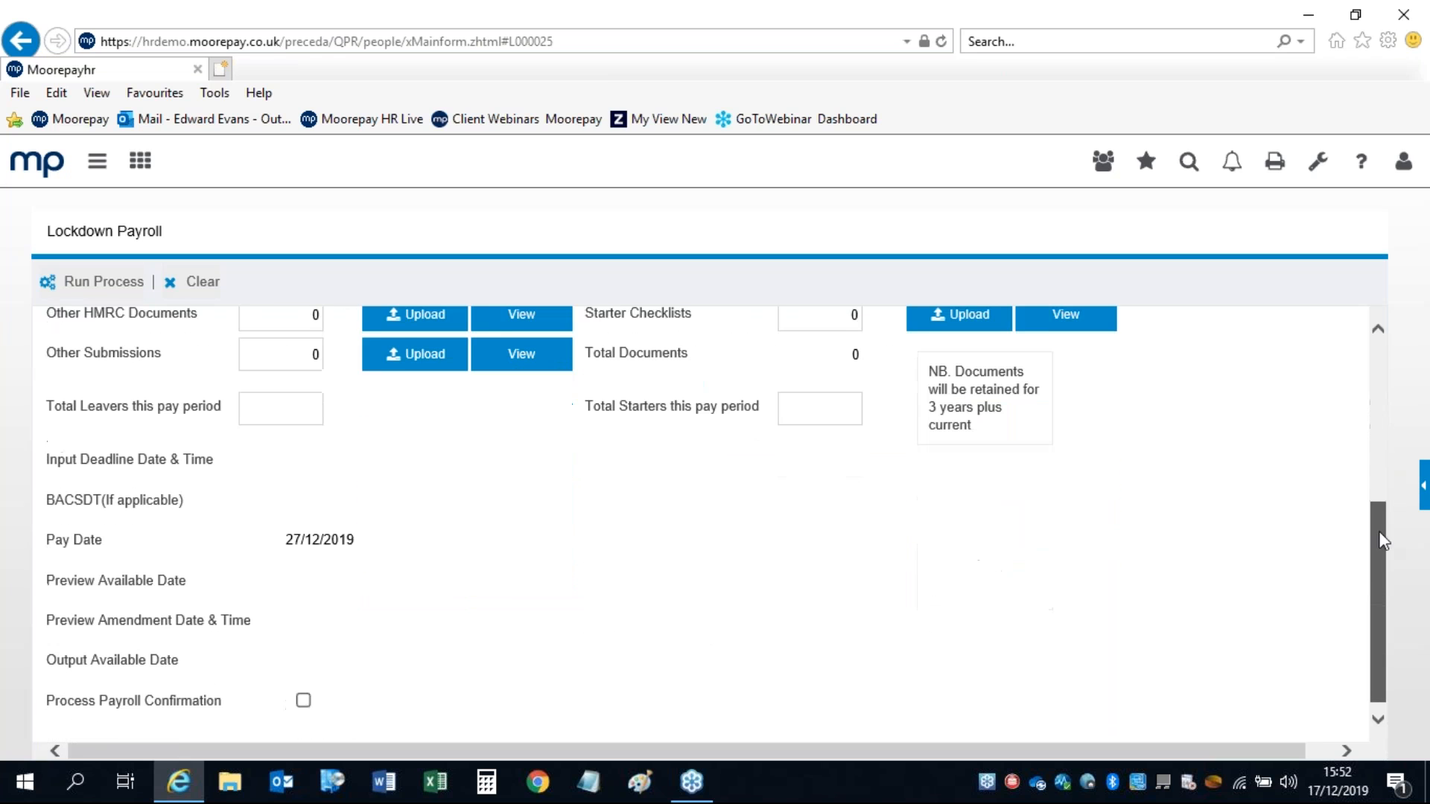
click(304, 693)
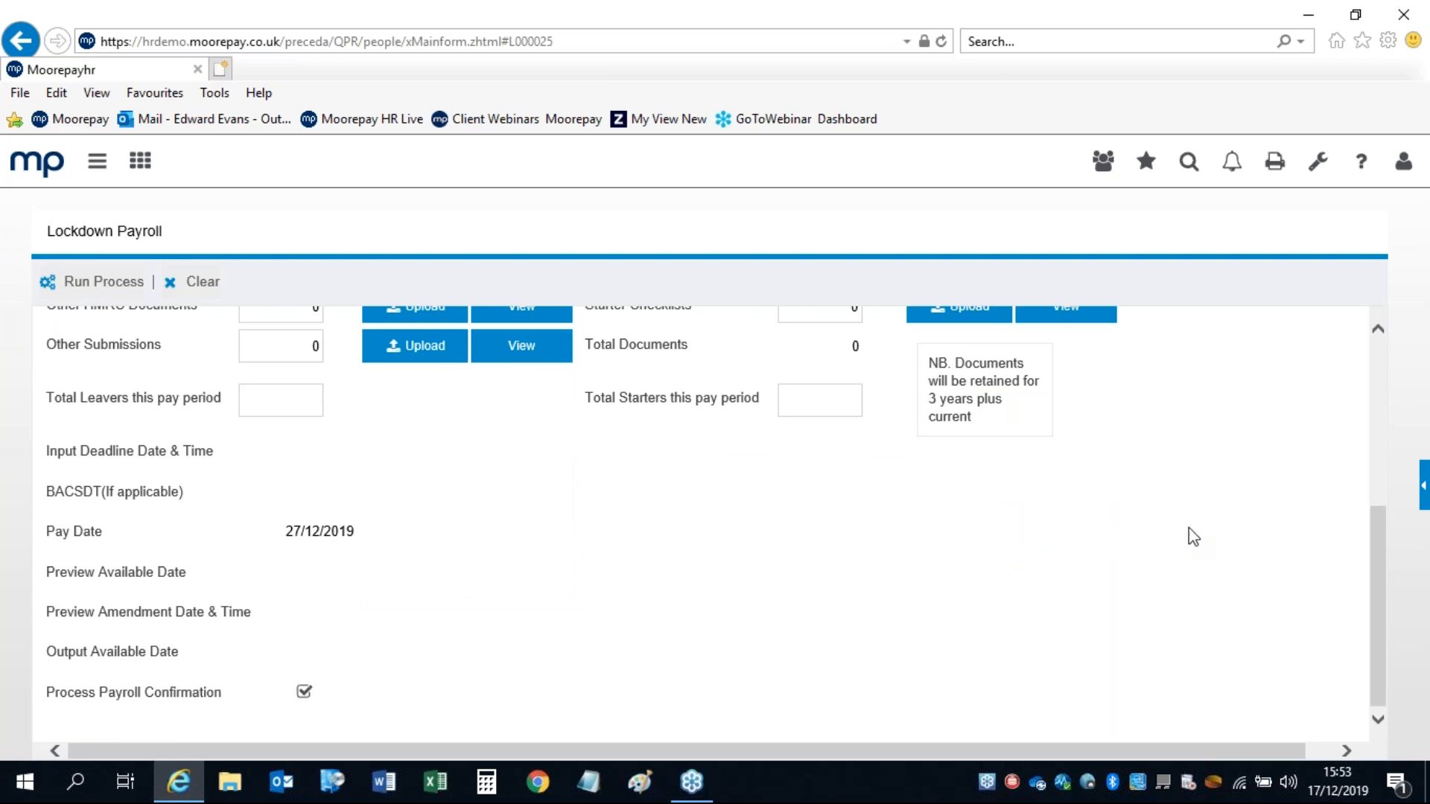
drag(1379, 563, 928, 376)
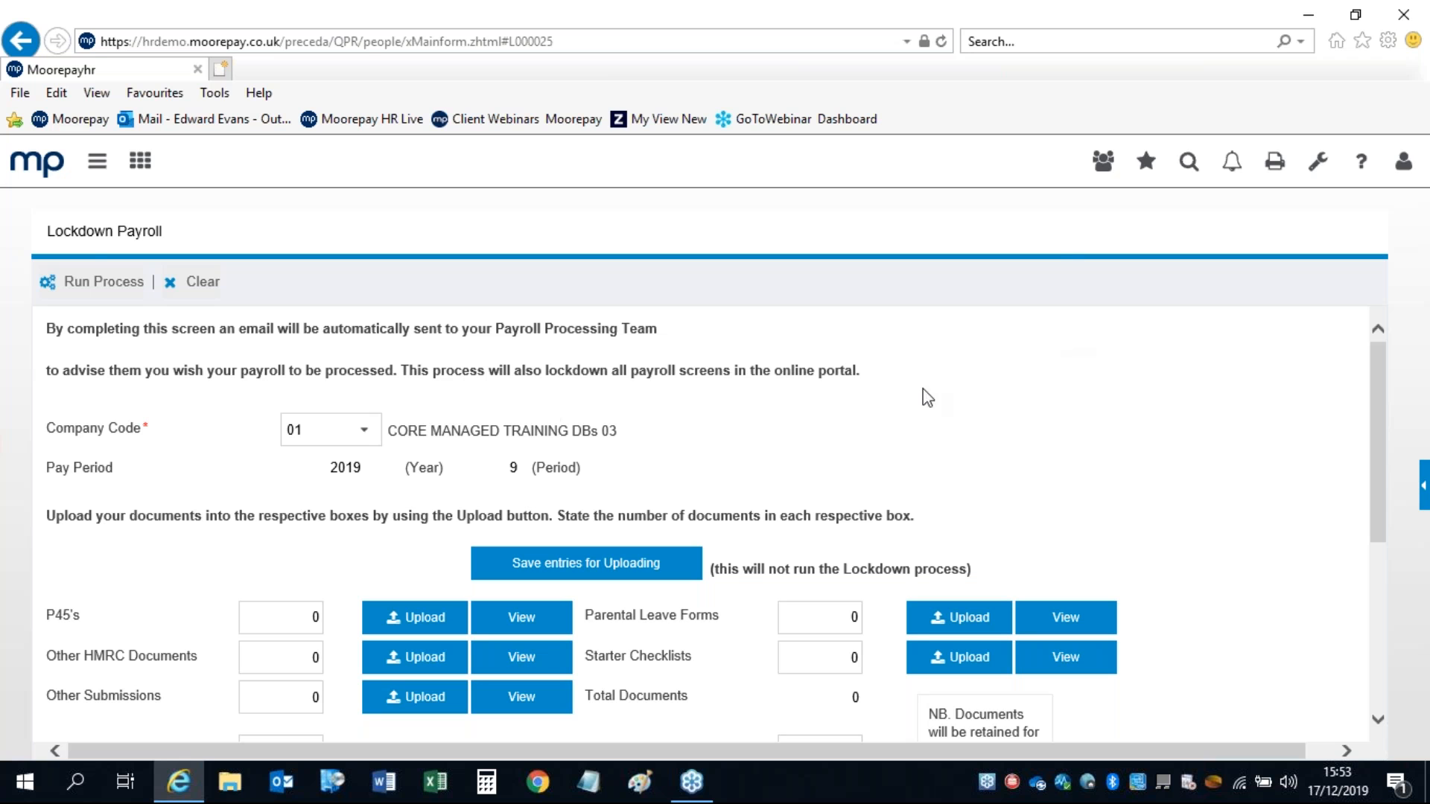
Step: Recheck the Payroll Lockdown Submitted and Completed tasks on Payroll Processing STATUS
click(1424, 473)
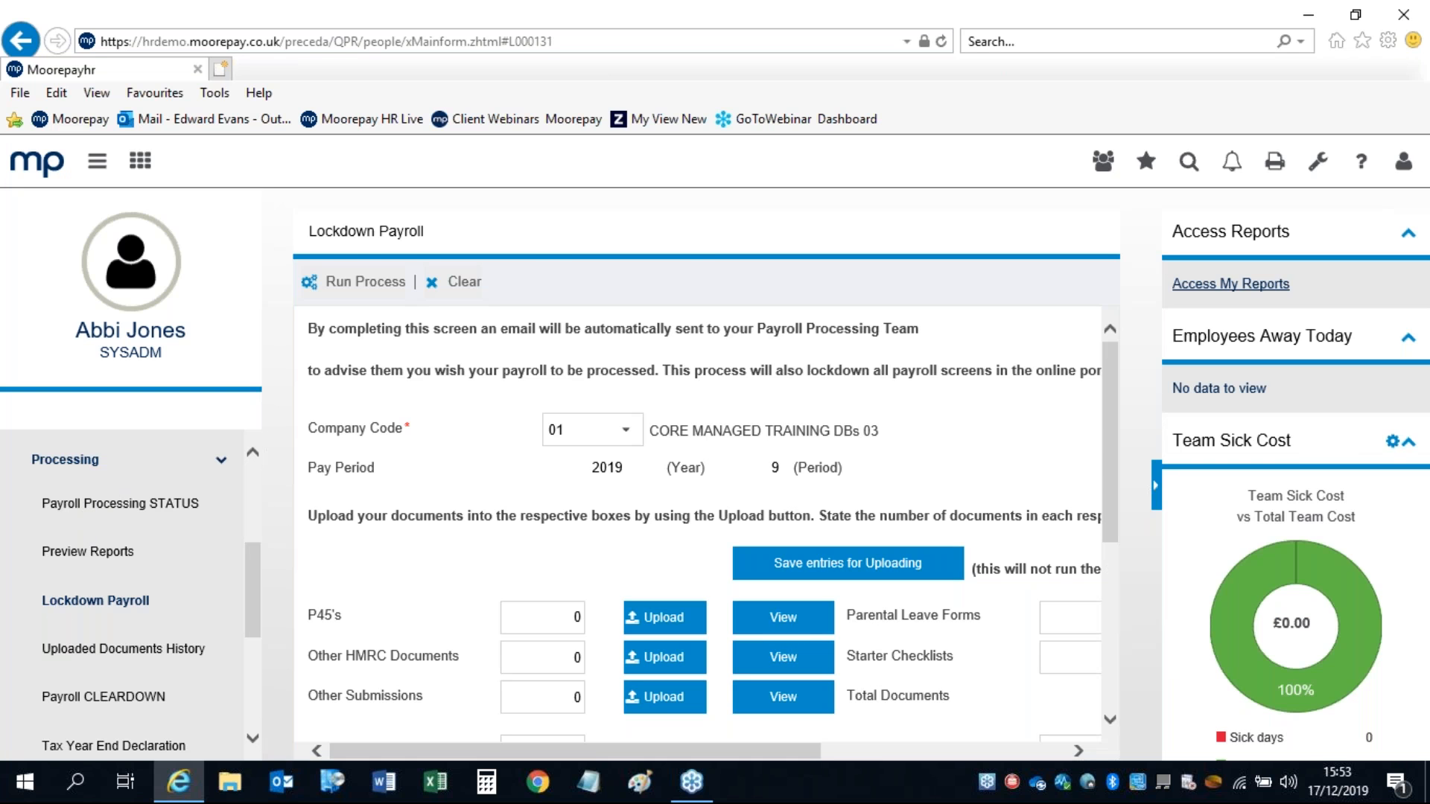
click(127, 504)
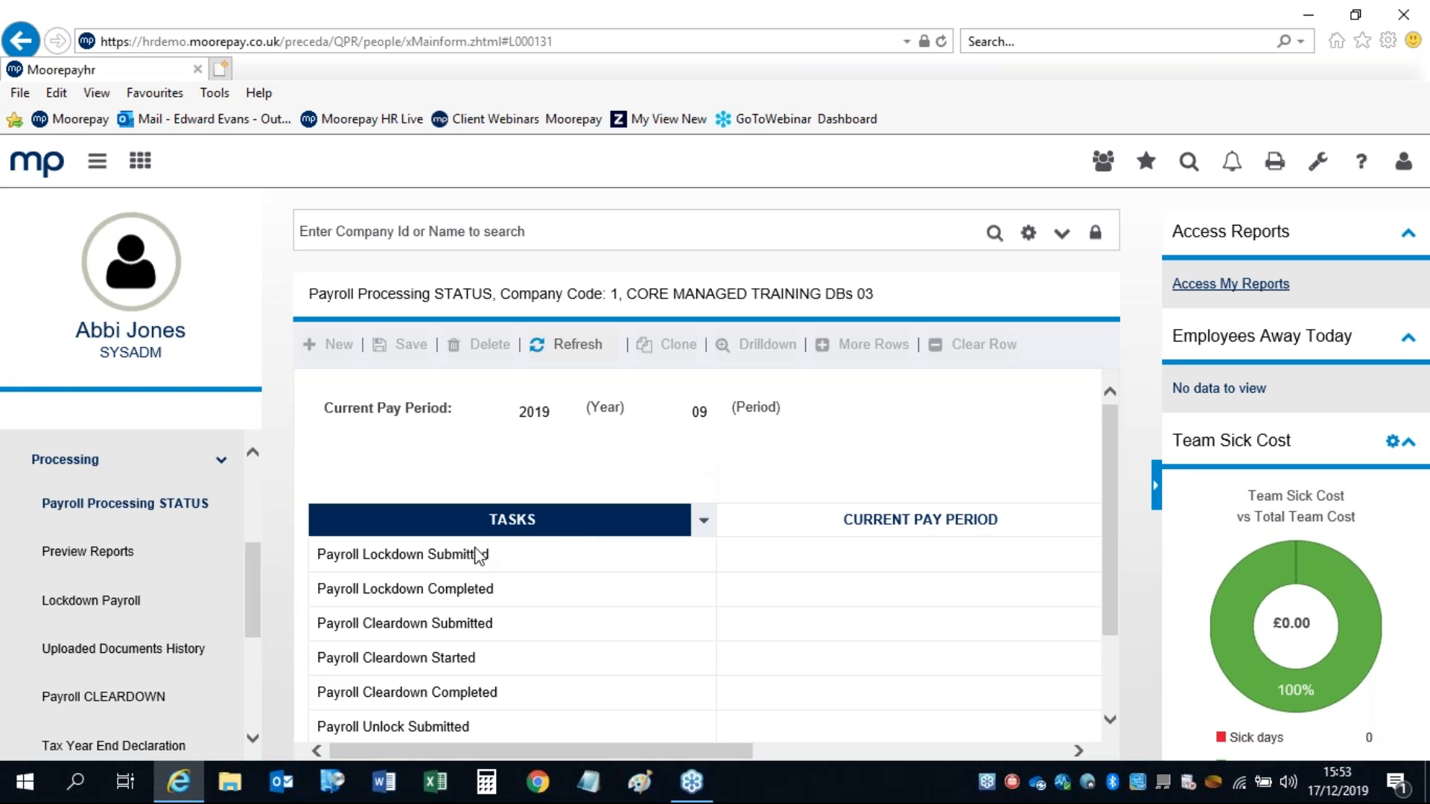
click(553, 564)
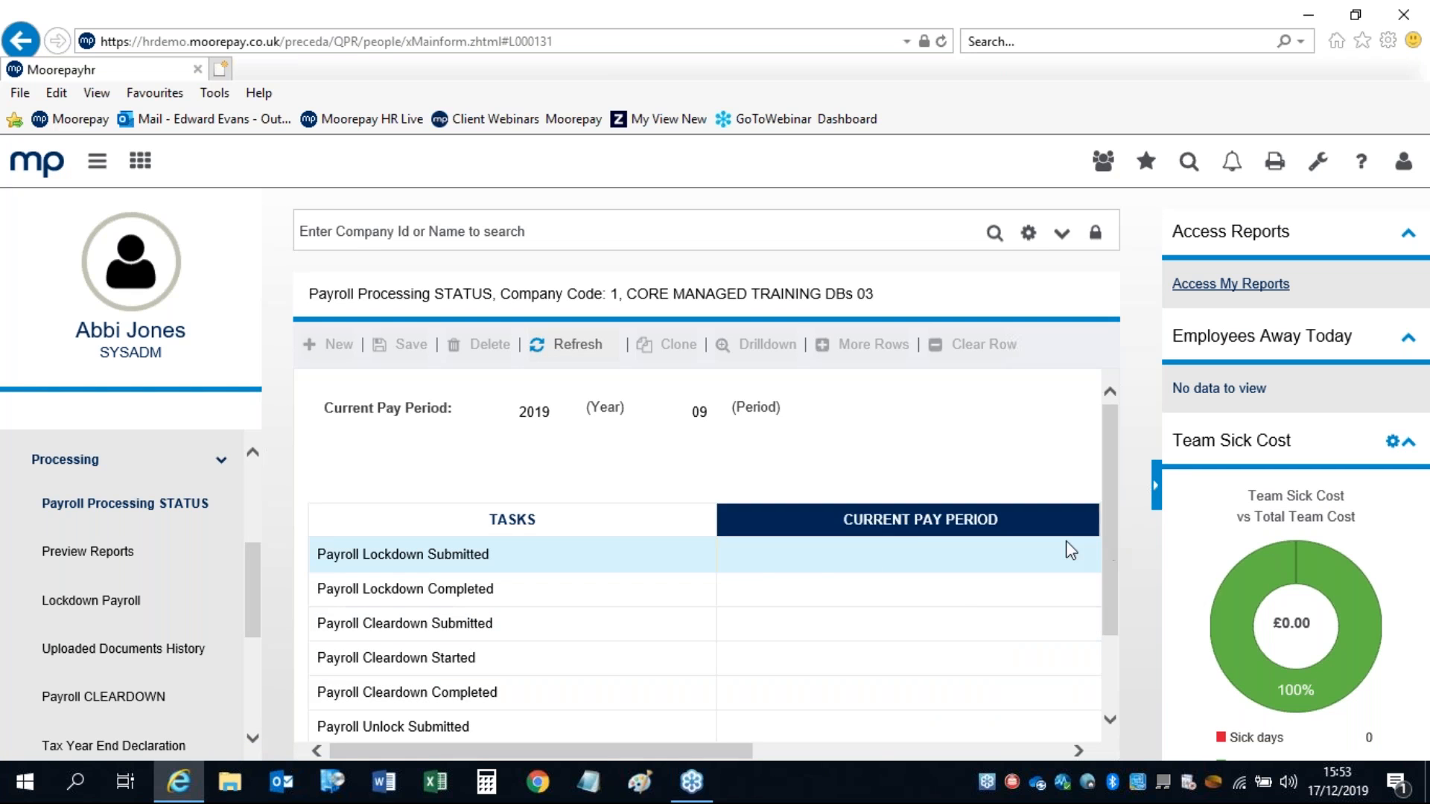
click(844, 595)
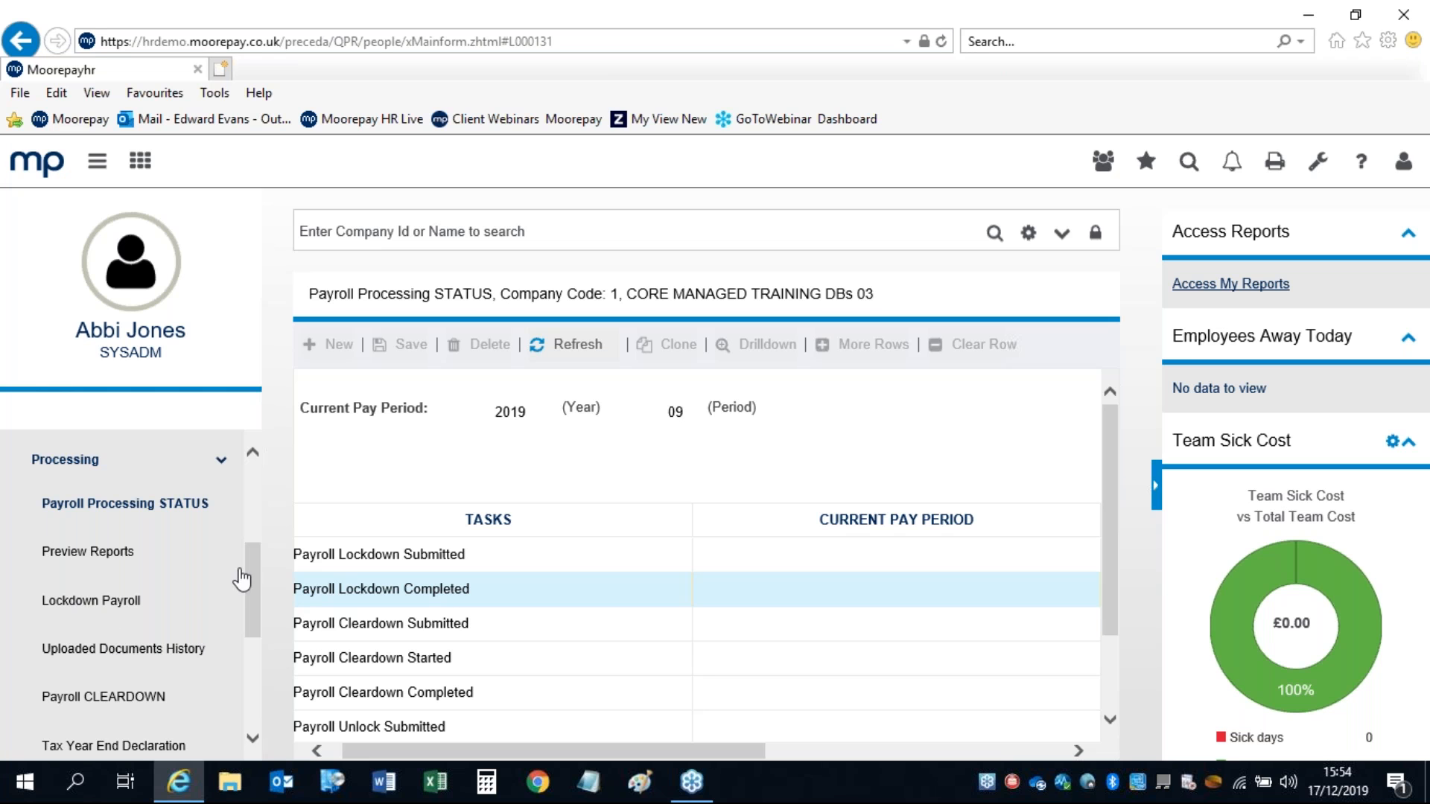
drag(248, 559, 248, 581)
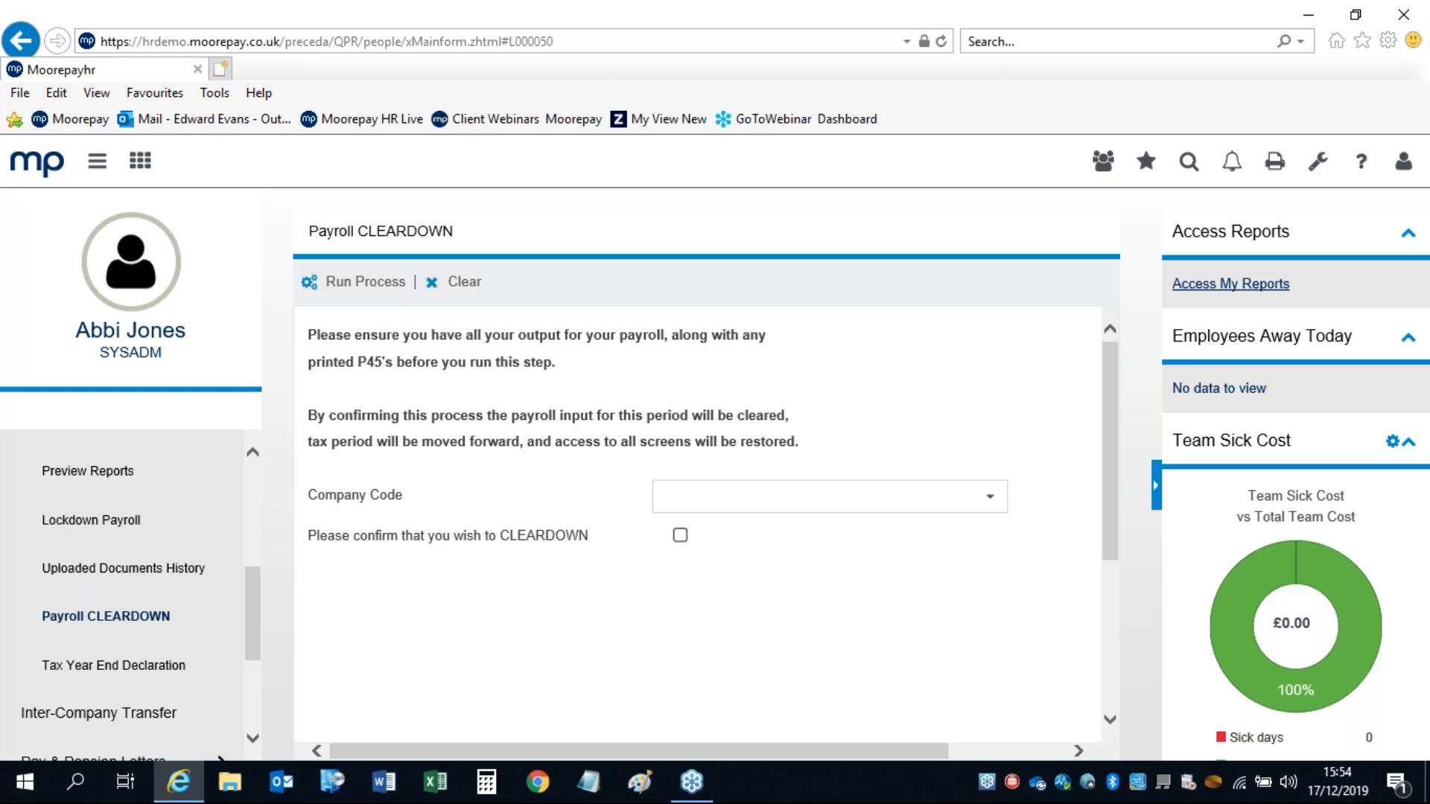
click(995, 504)
click(996, 508)
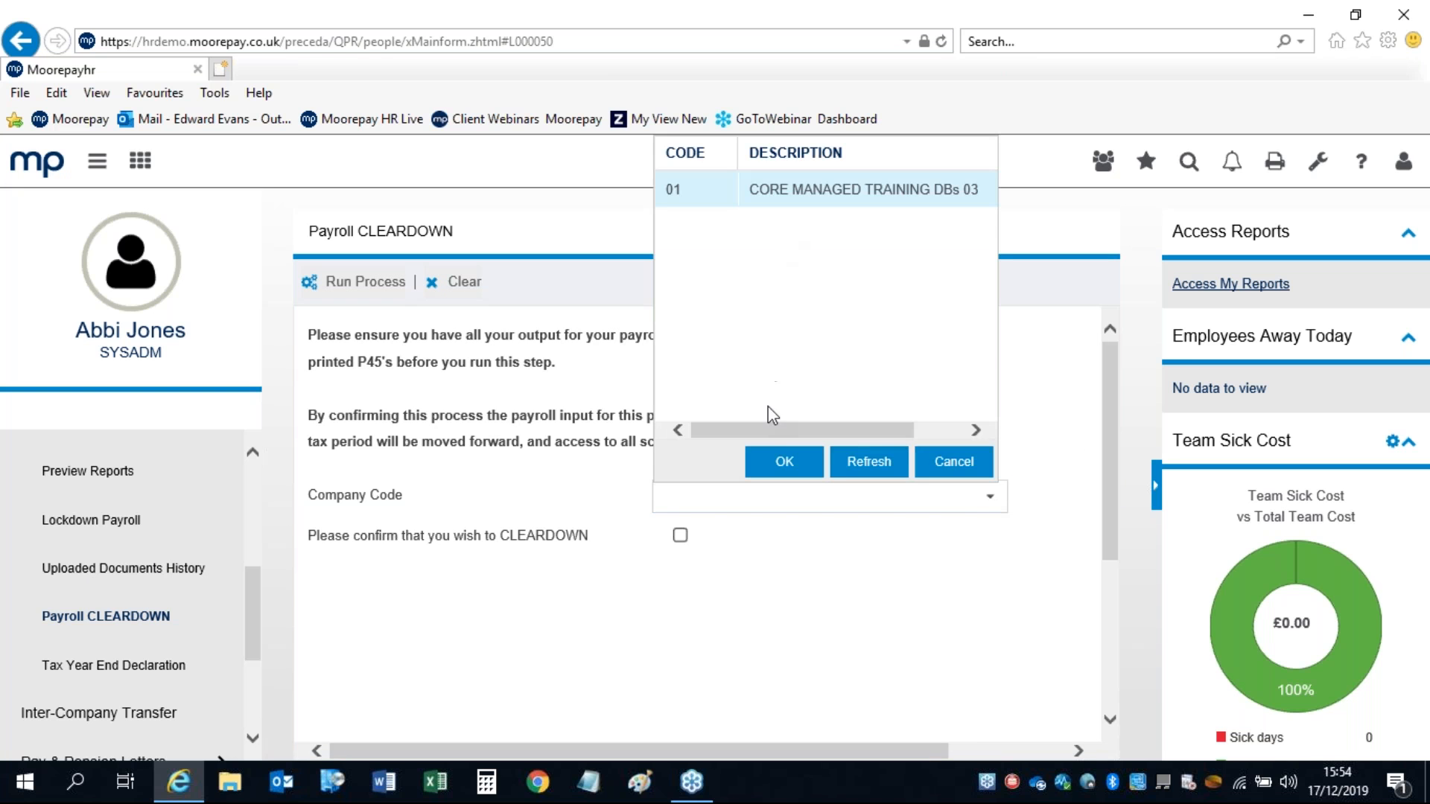
click(771, 461)
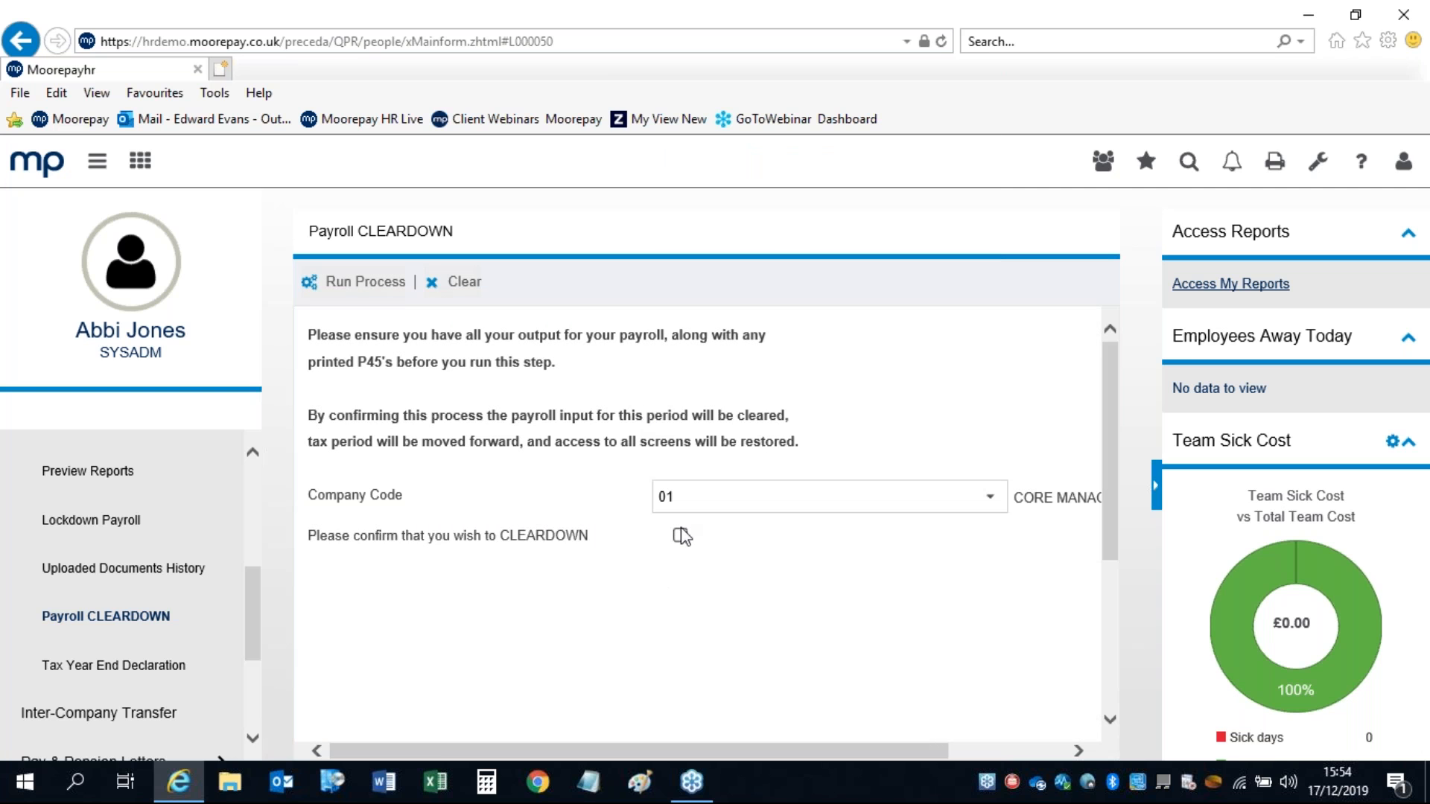
click(680, 536)
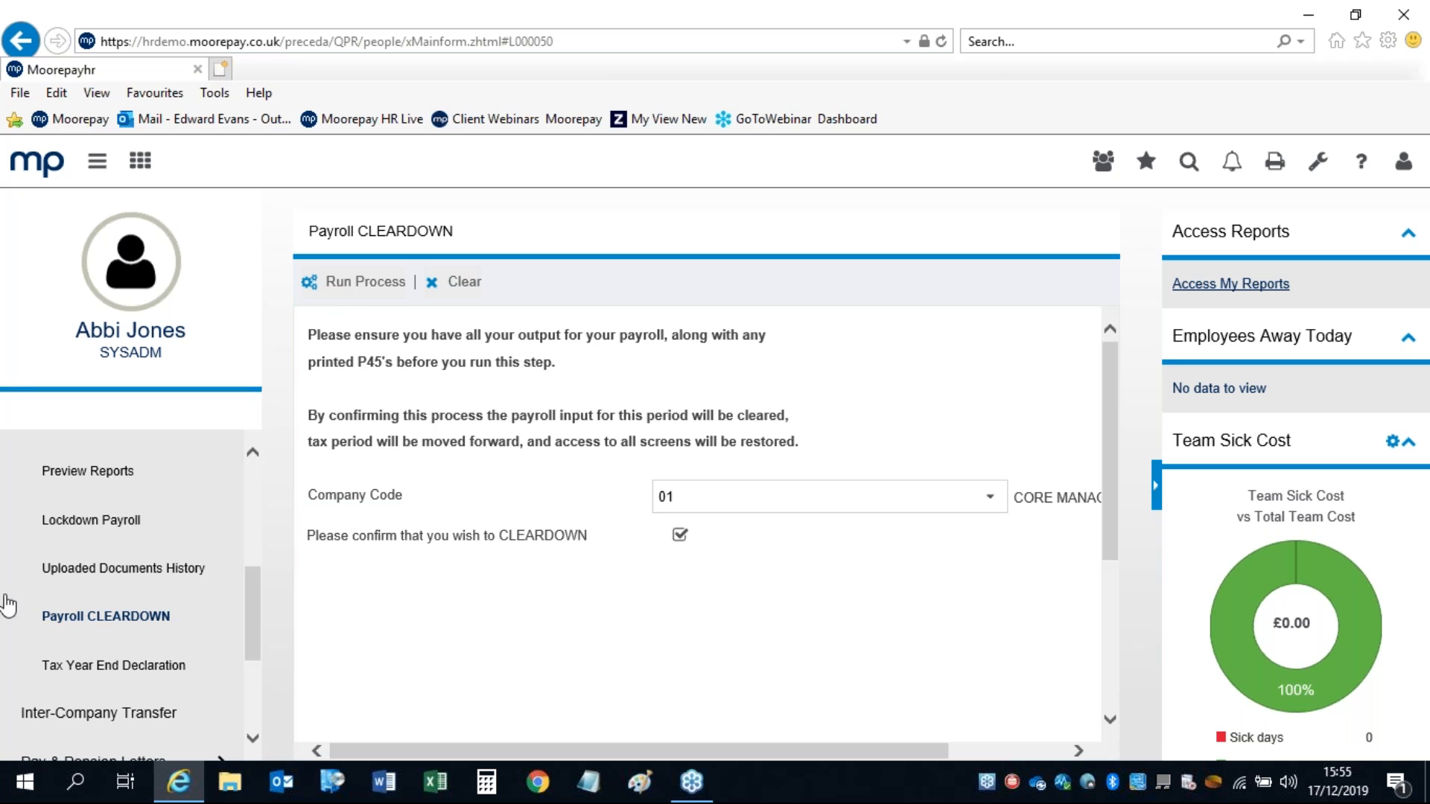
scroll(254, 602, up, 2)
drag(249, 595, 250, 551)
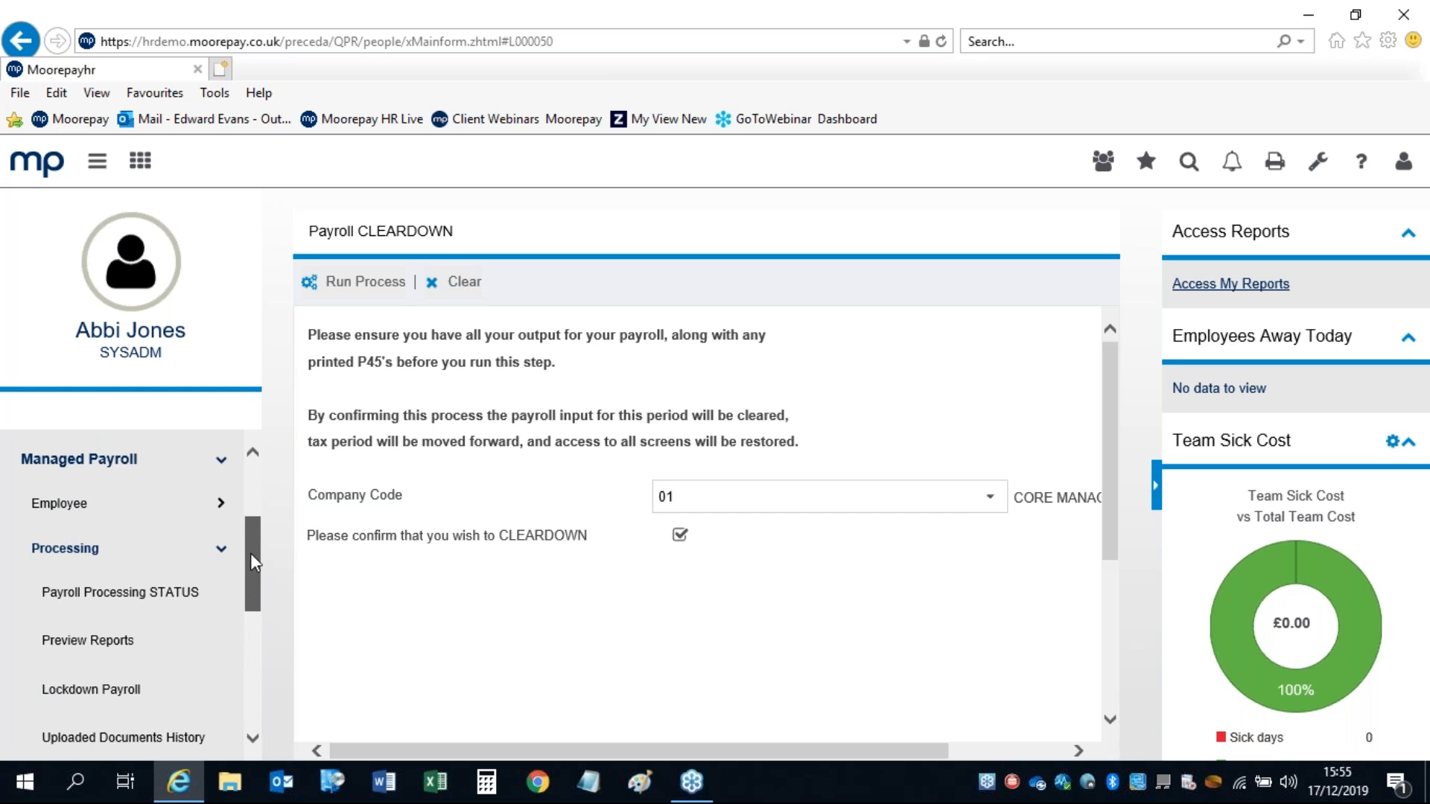
Step: Show the full Payroll Processing STATUS table for company 1, including cleardown completed 02/12/2019 11:44:19
click(84, 595)
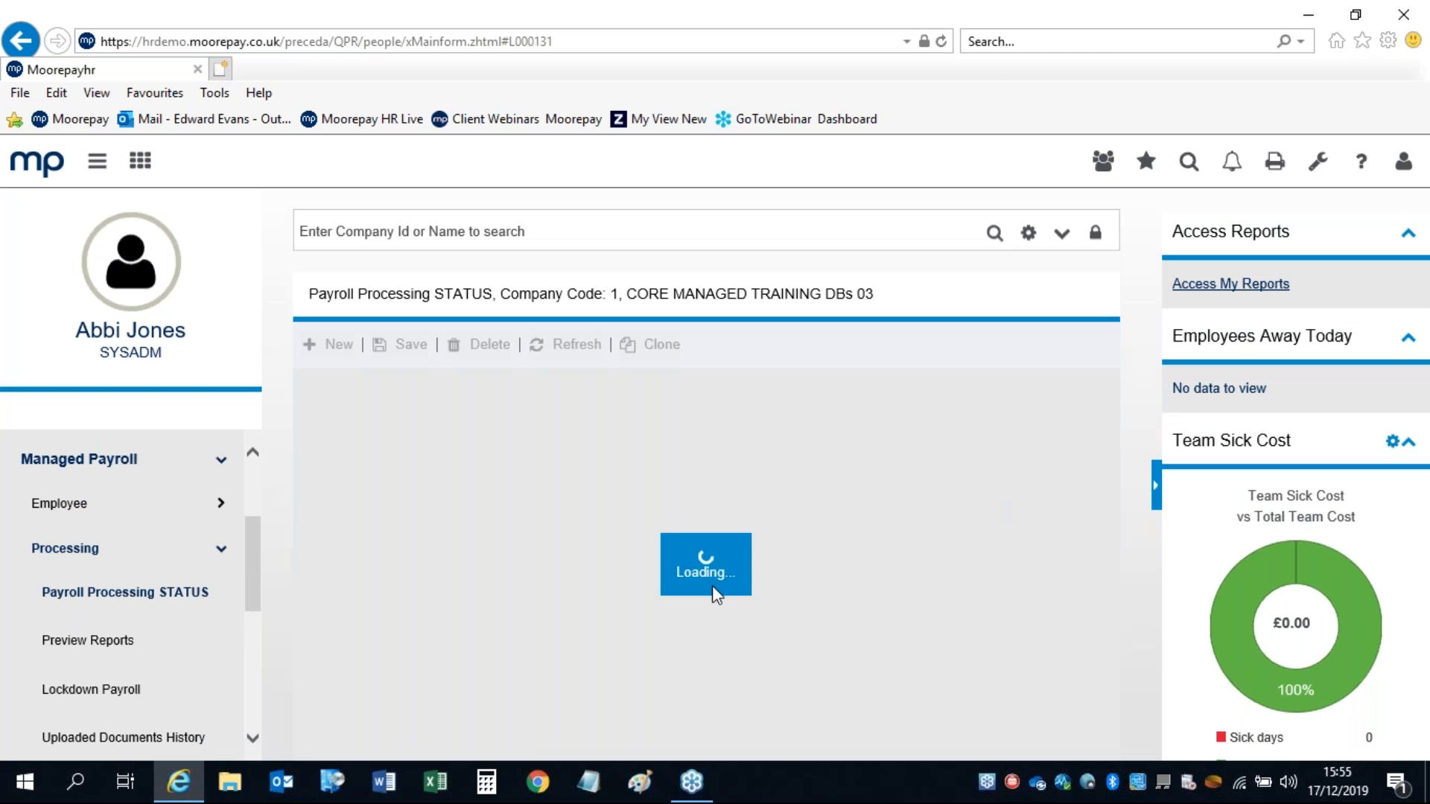
click(1158, 488)
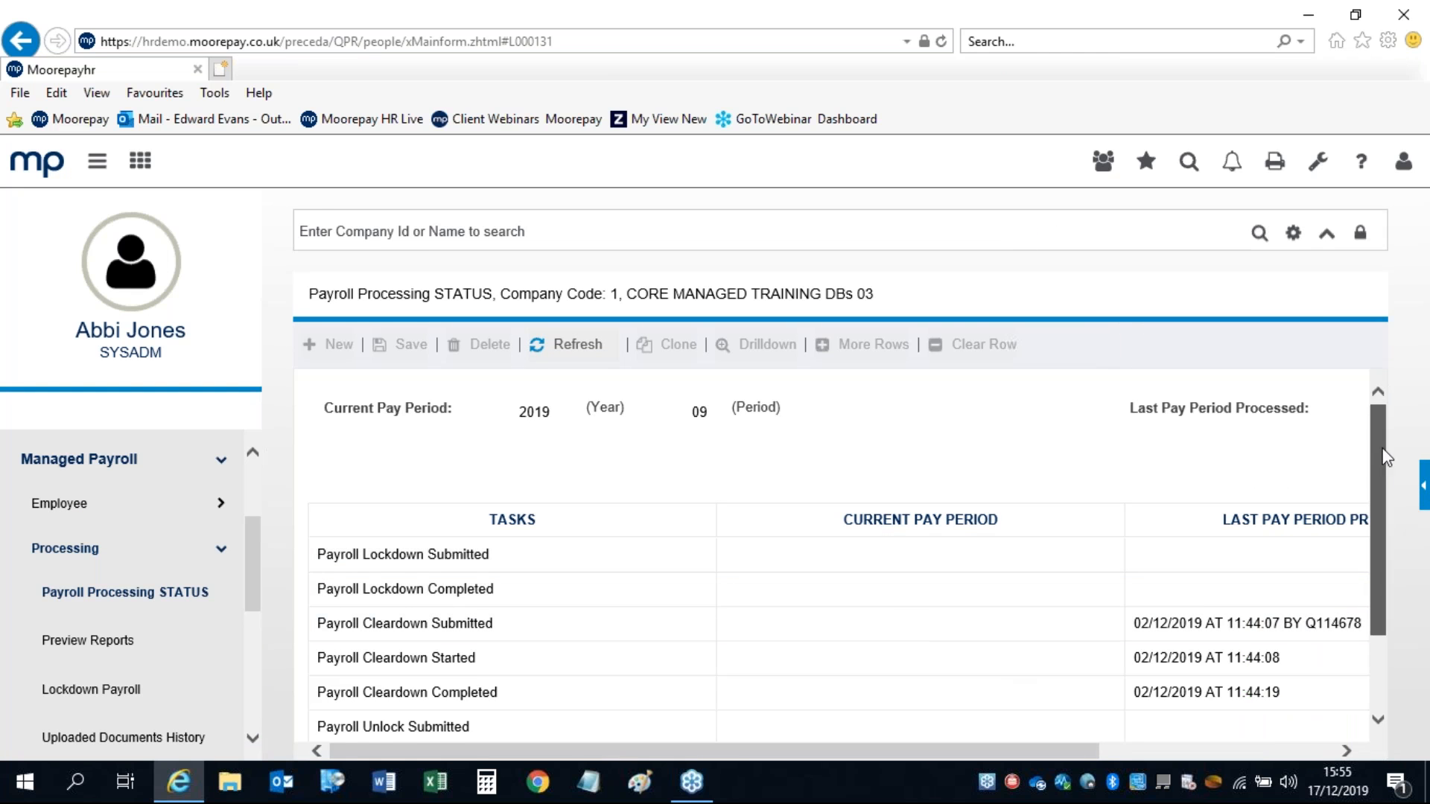
scroll(1382, 454, down, 3)
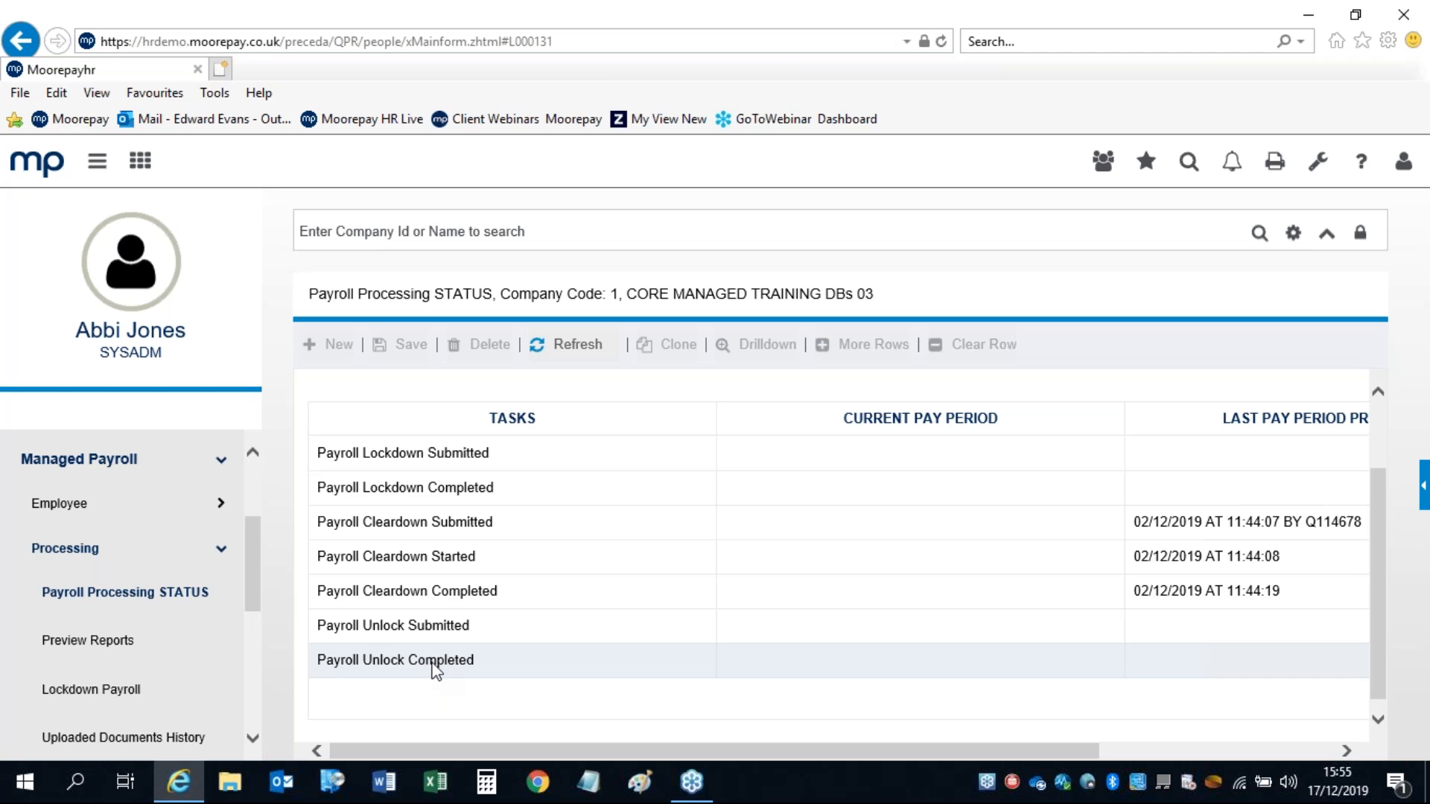
drag(257, 585, 258, 621)
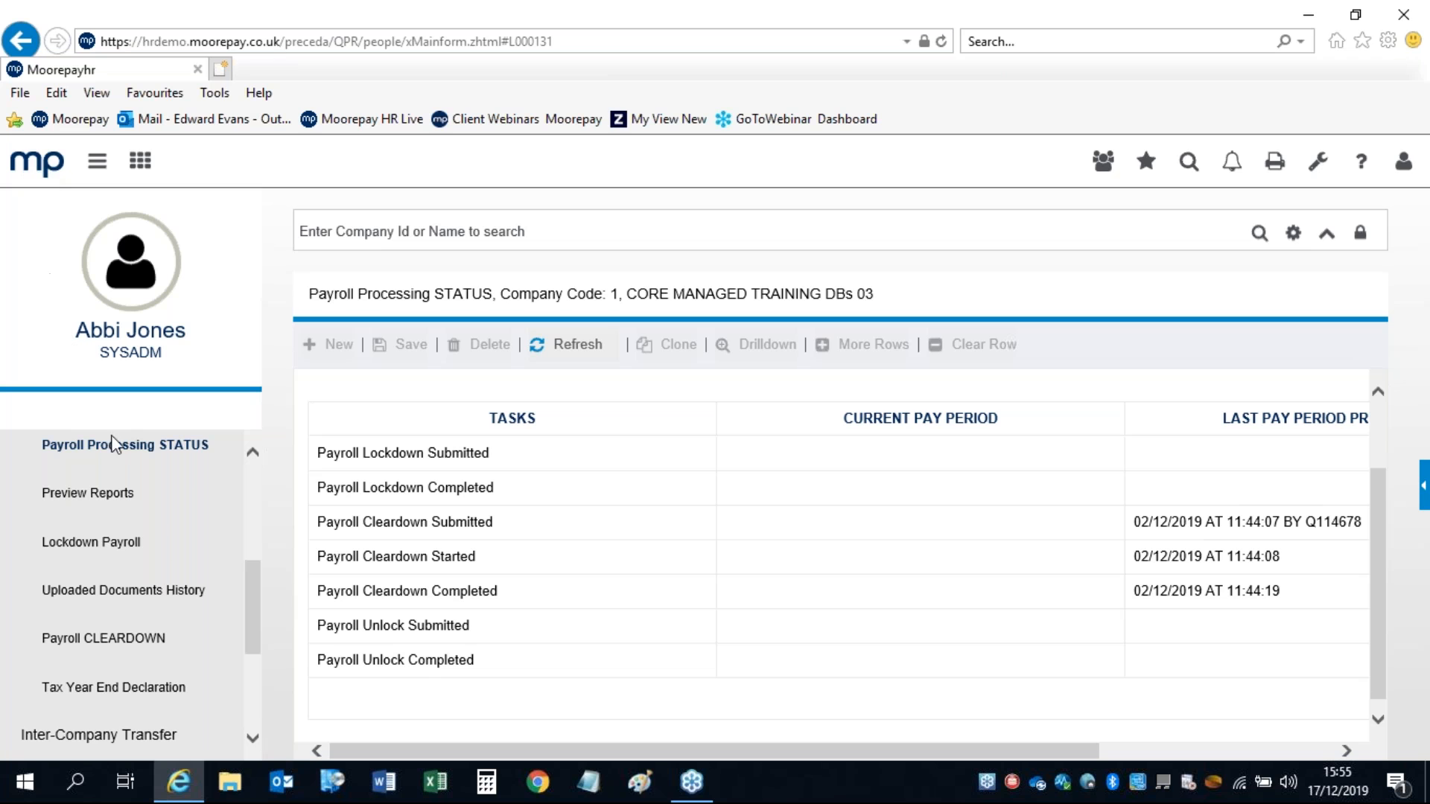
drag(252, 623, 250, 658)
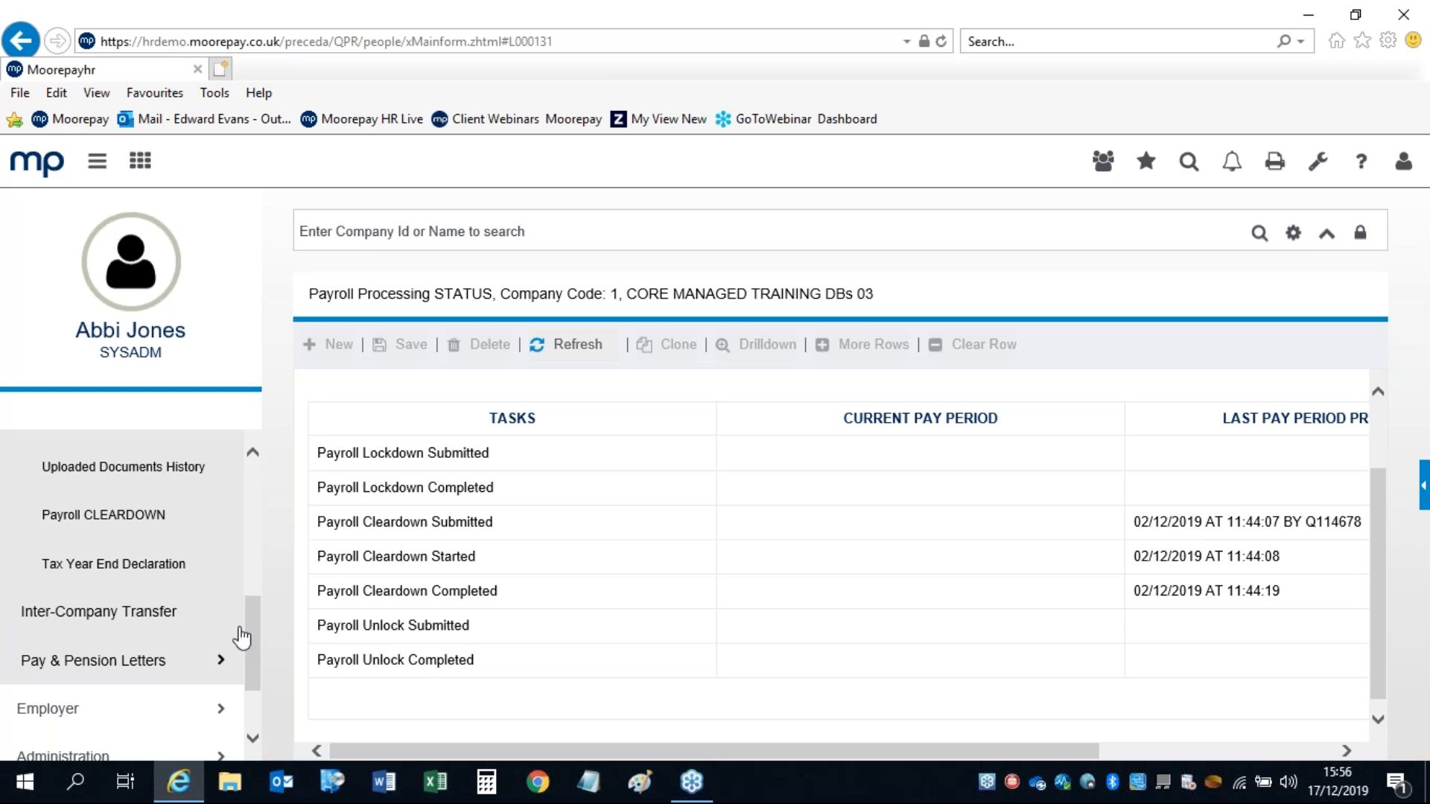
Step: Expand Pay & Pension Letters in the sidebar
scroll(252, 630, down, 3)
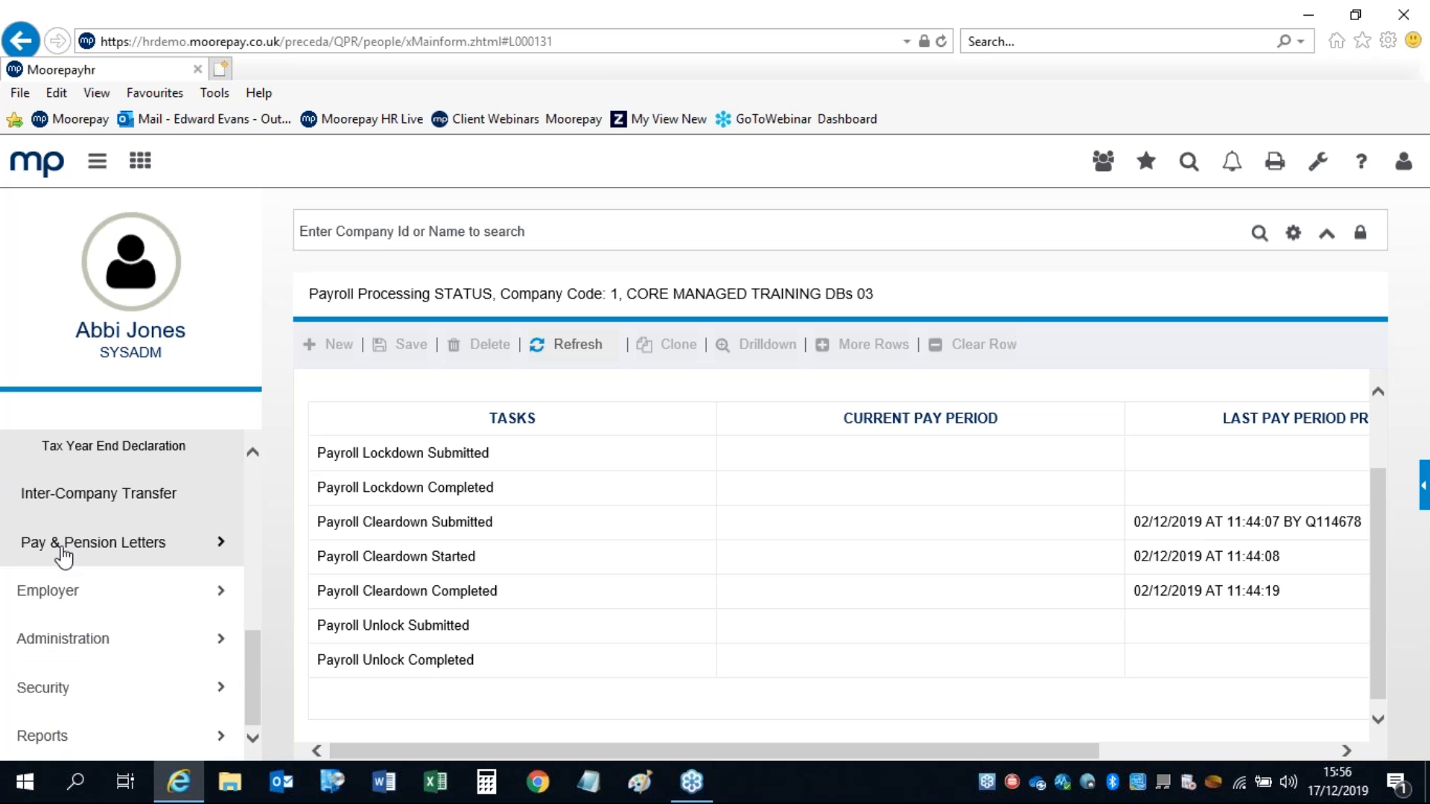
click(64, 552)
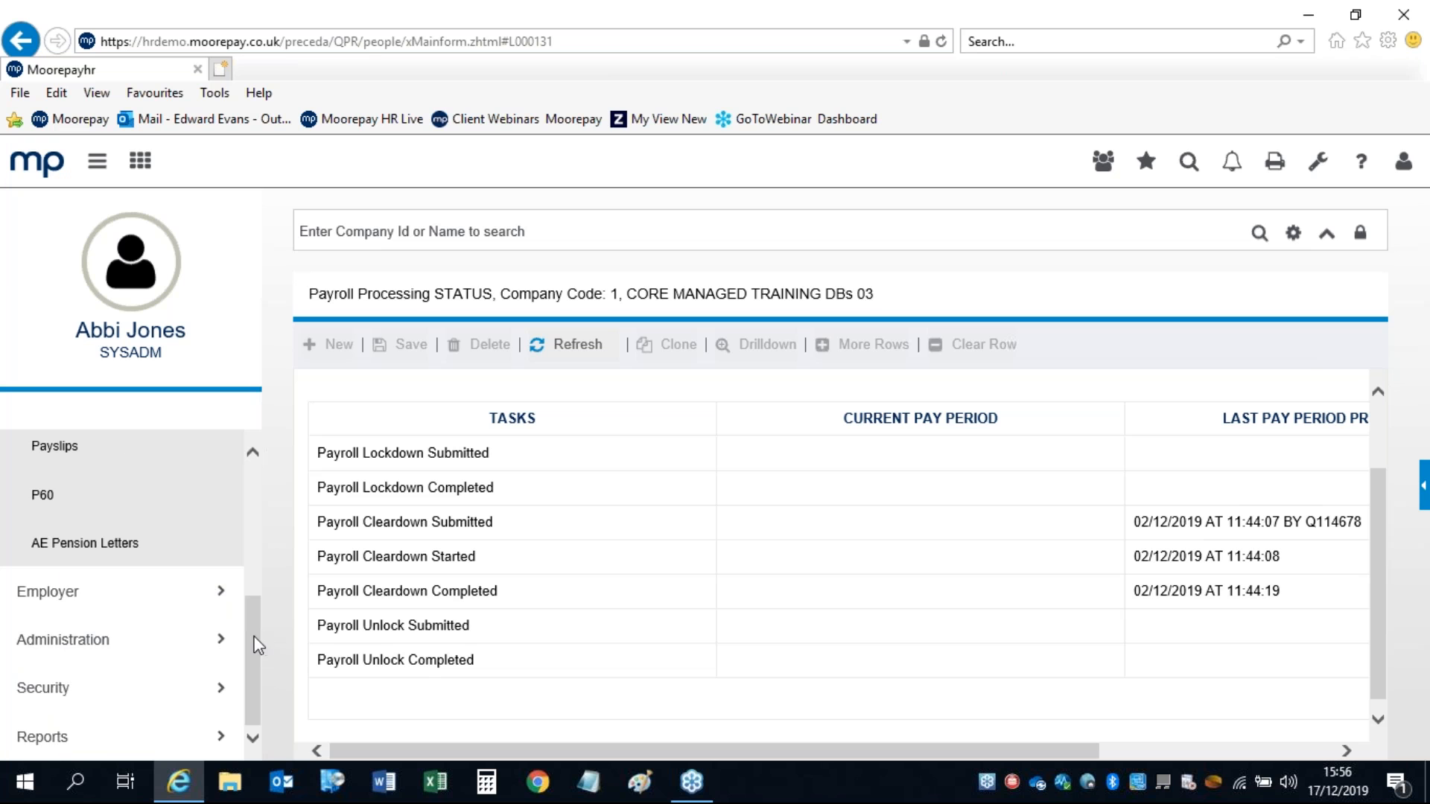
scroll(258, 645, up, 2)
Step: View the 201907 payslip (gross 1666.66, net 1382.09) from the Payslips list, then close it
click(62, 573)
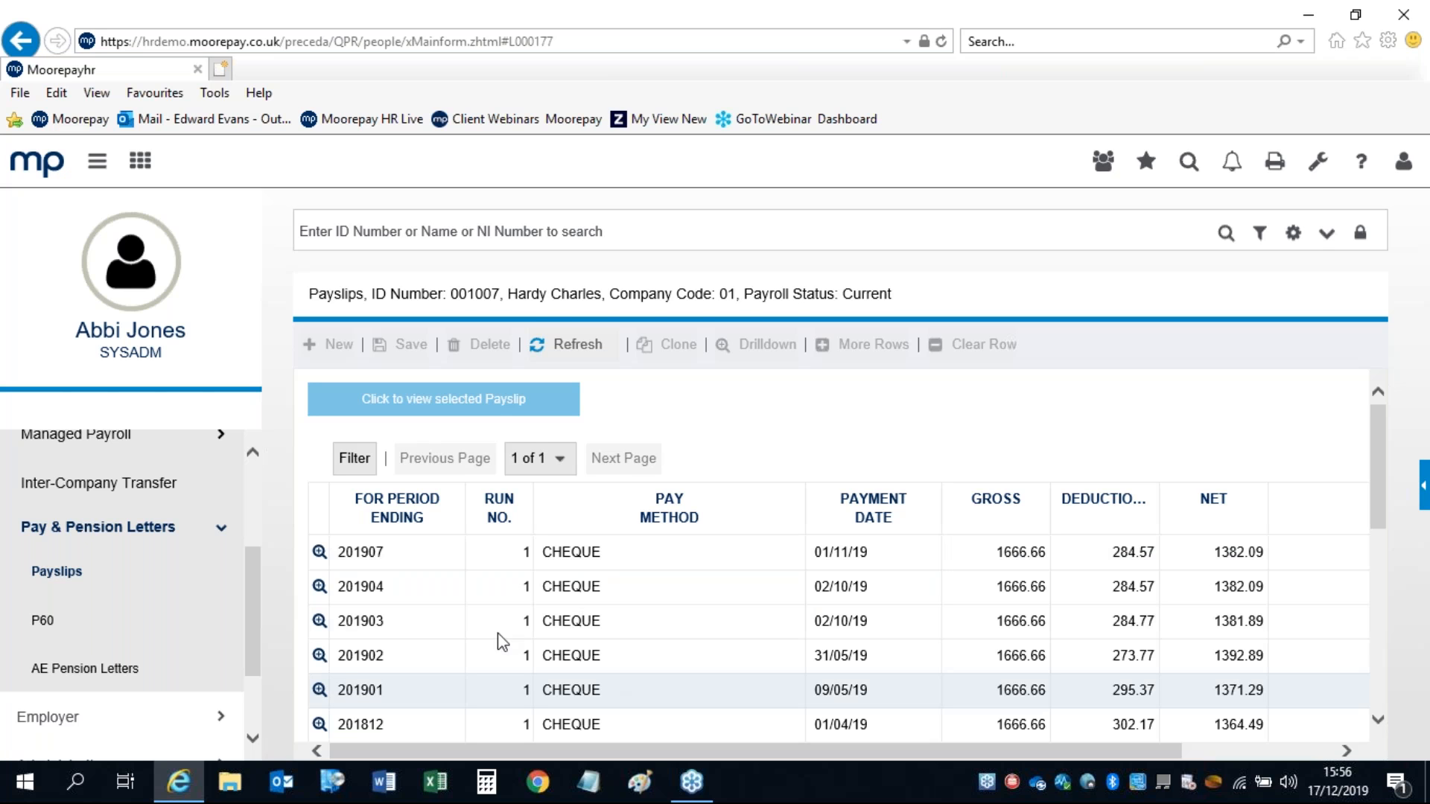
click(319, 555)
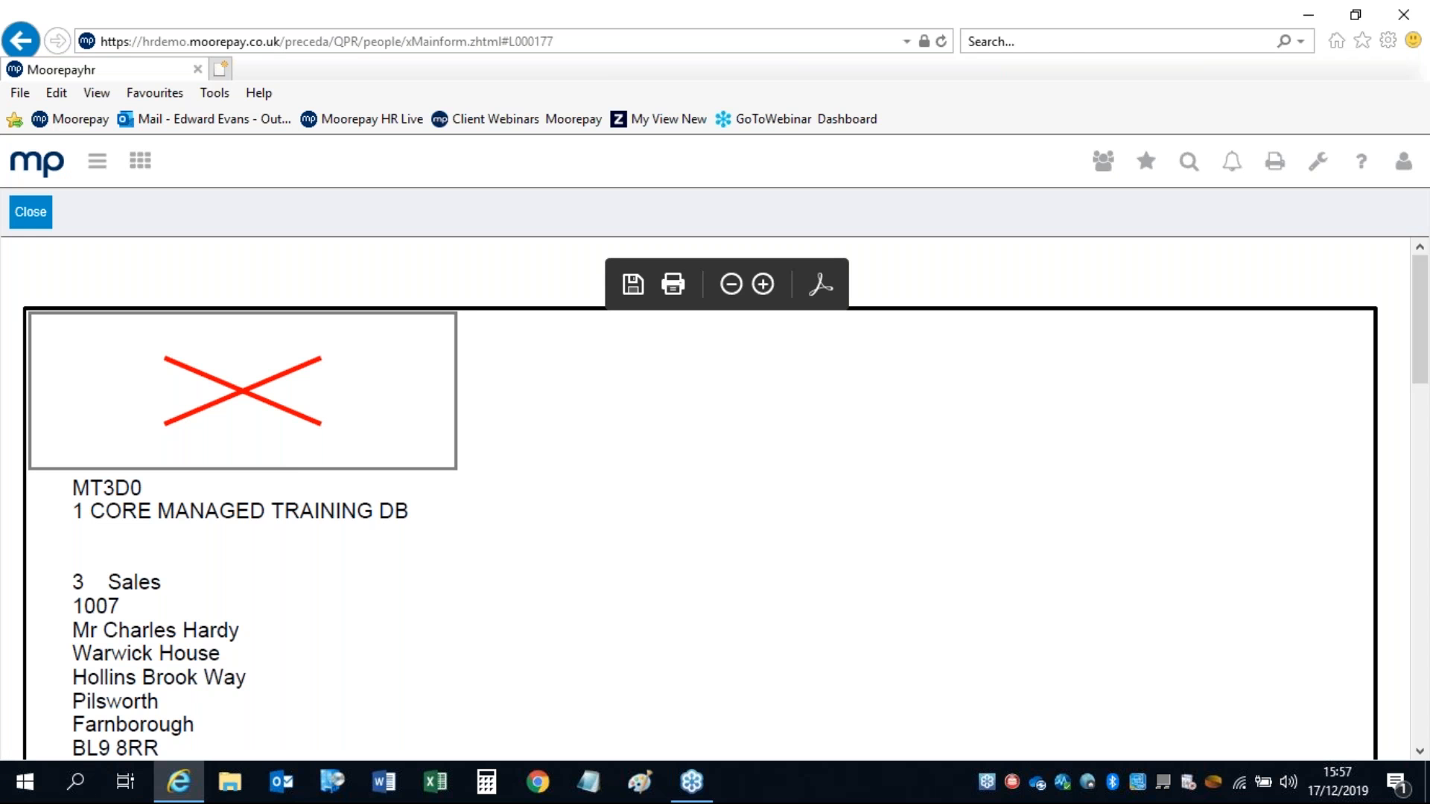
drag(1417, 282, 1414, 420)
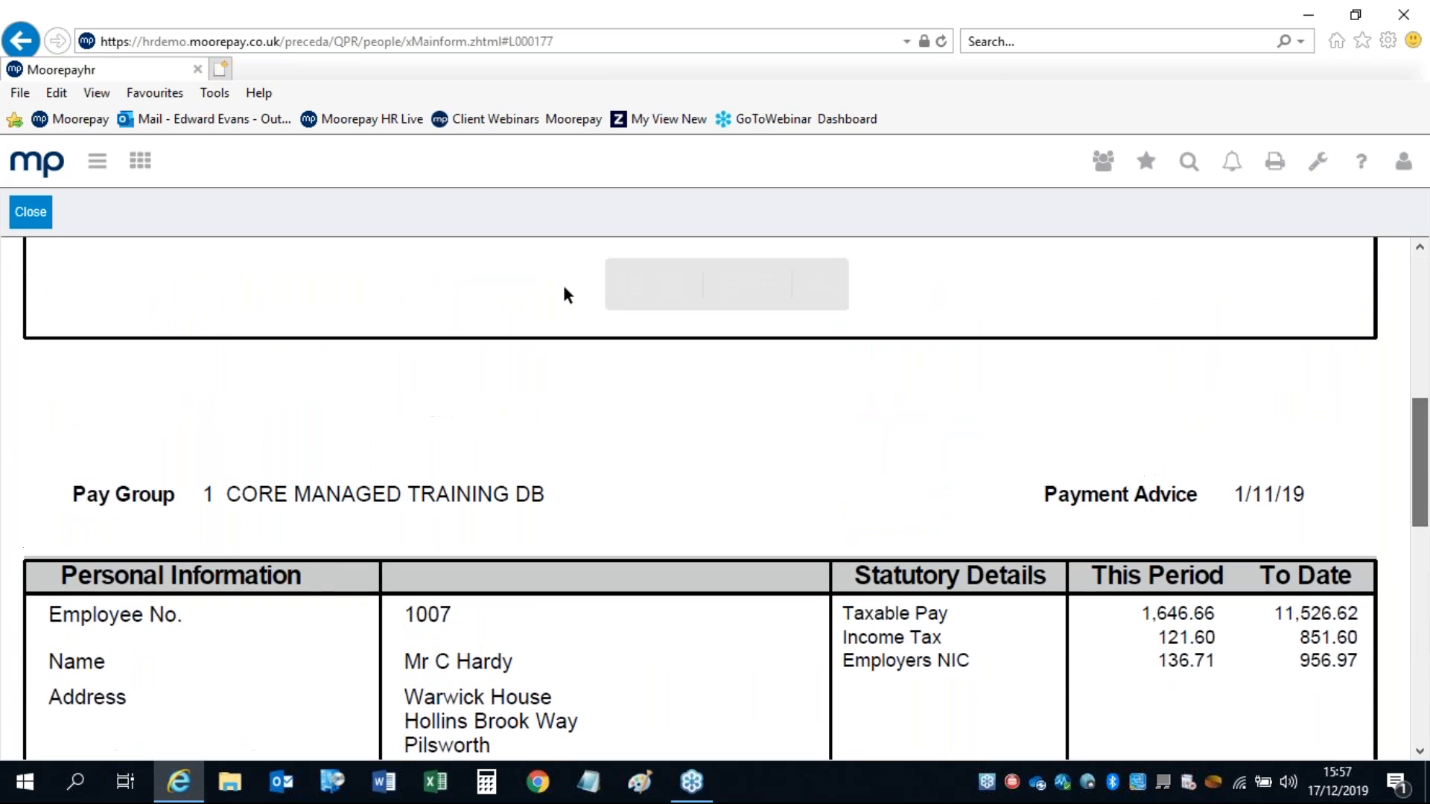
click(20, 224)
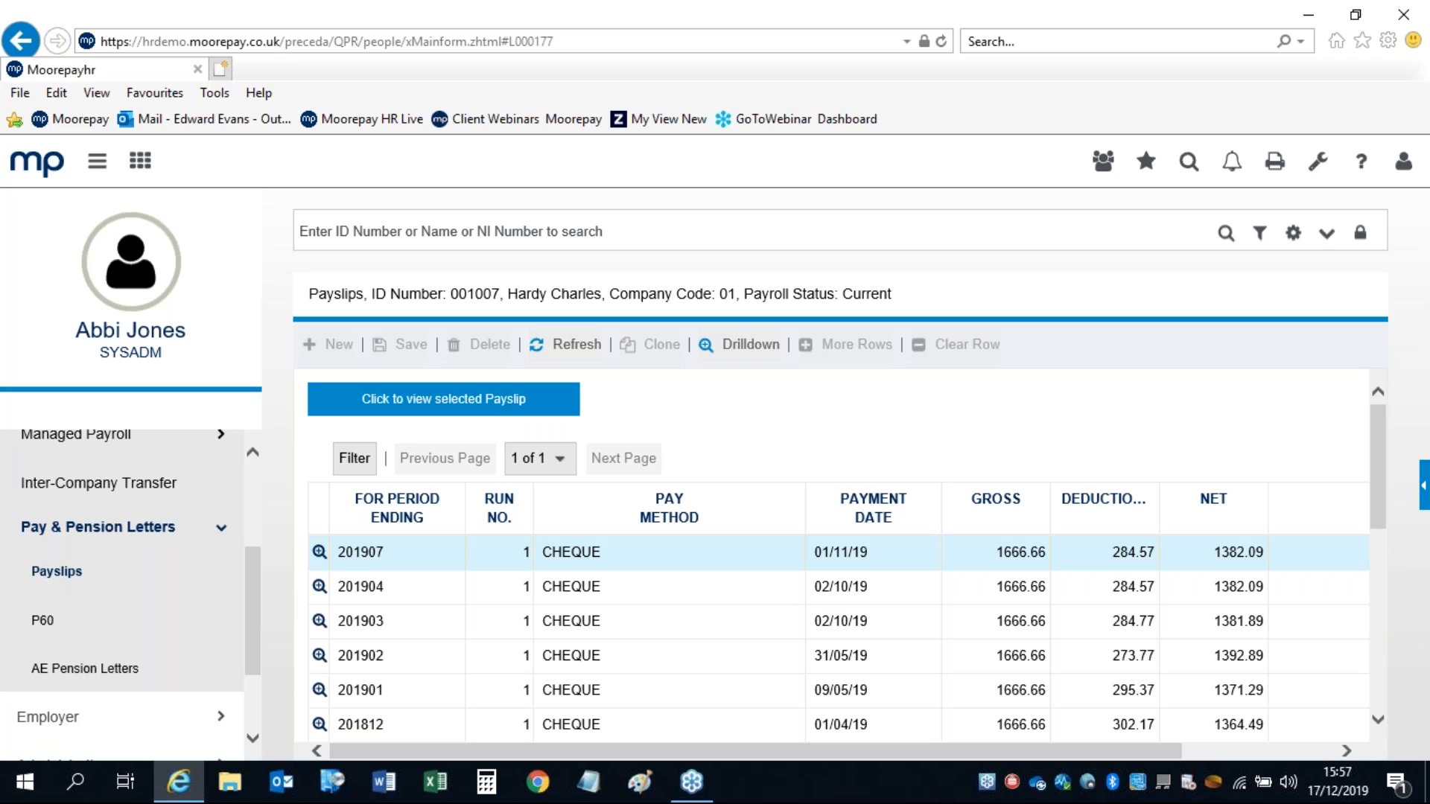
drag(250, 582, 258, 497)
Step: Navigate Administration > Payroll to Payslip Run Options for company code 1
click(226, 501)
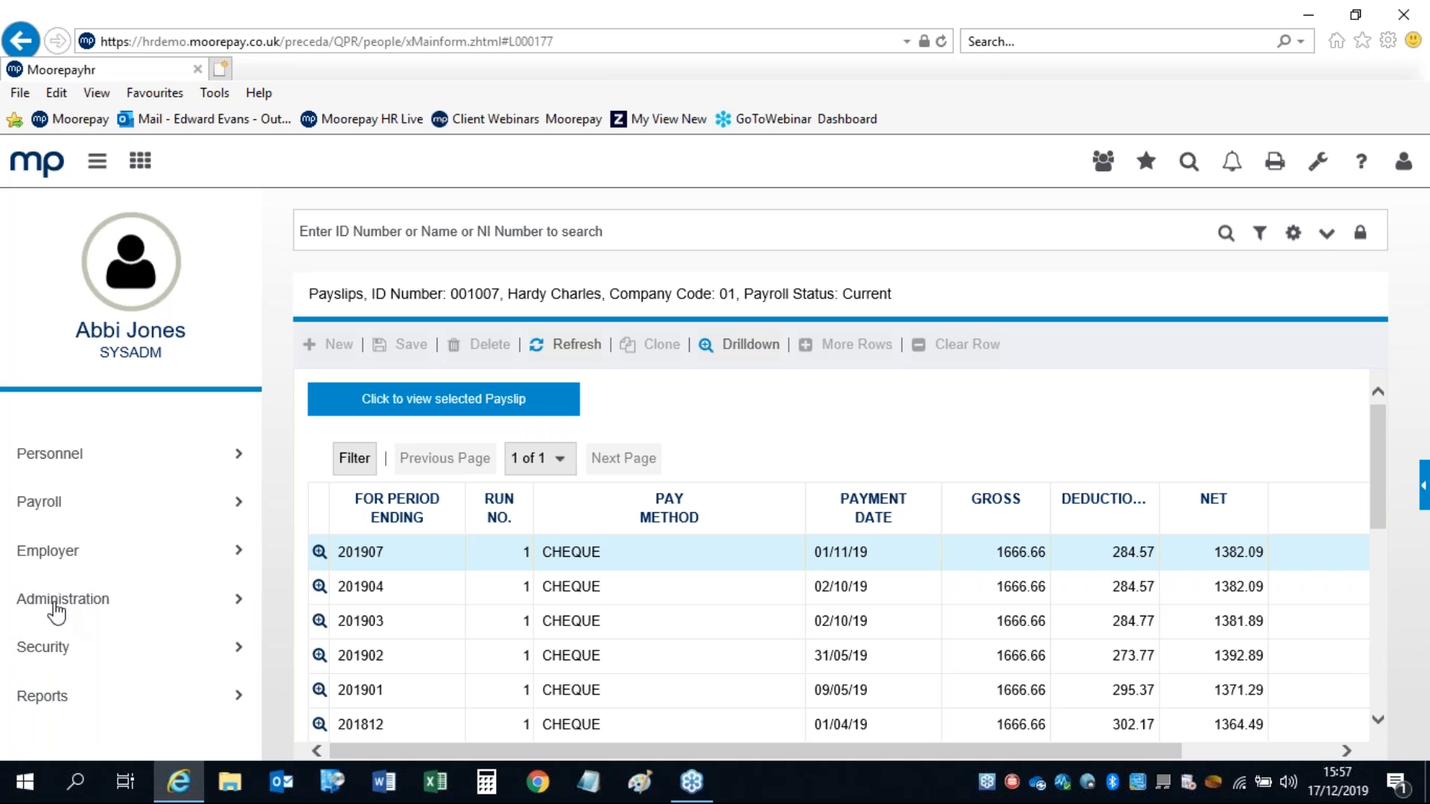
click(55, 604)
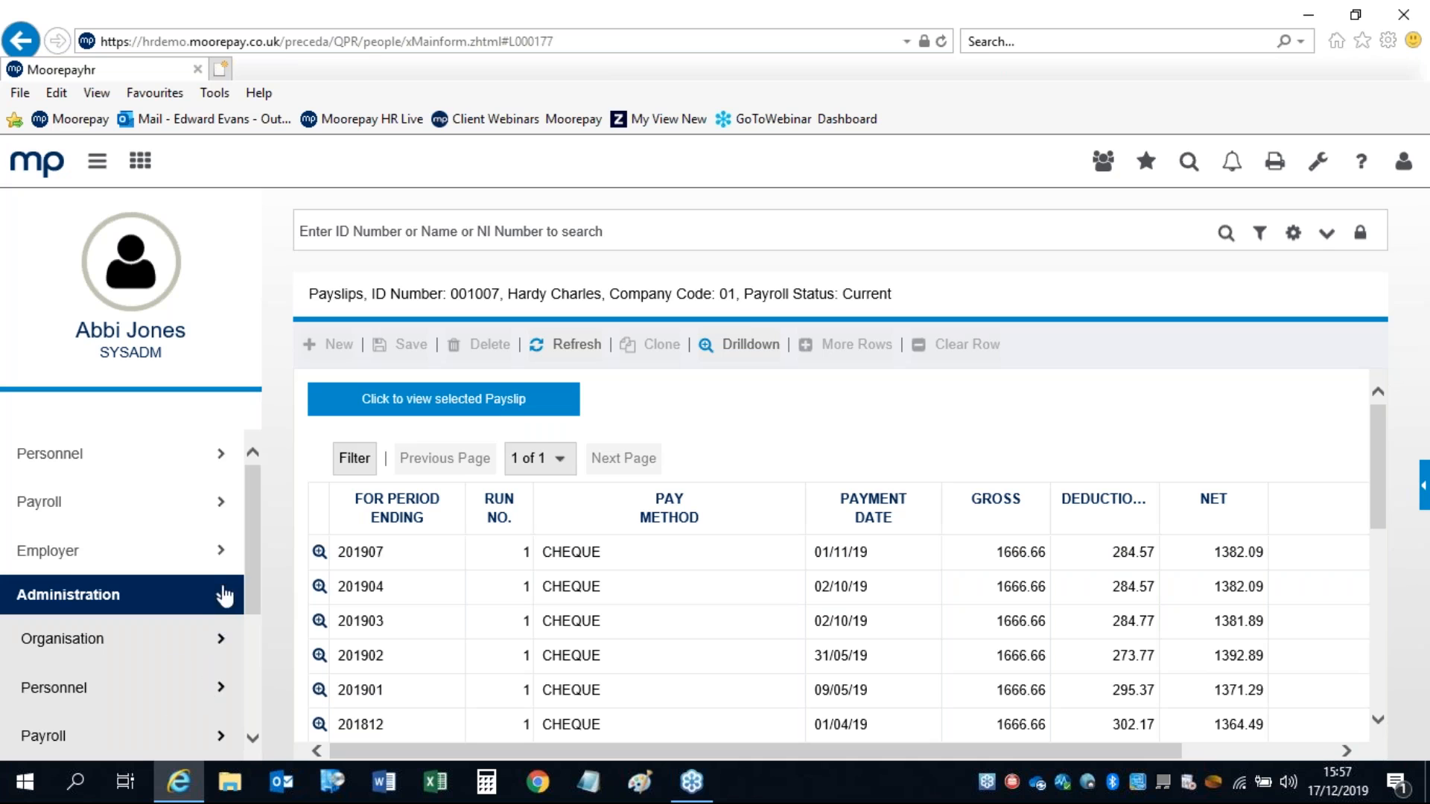
scroll(247, 529, down, 2)
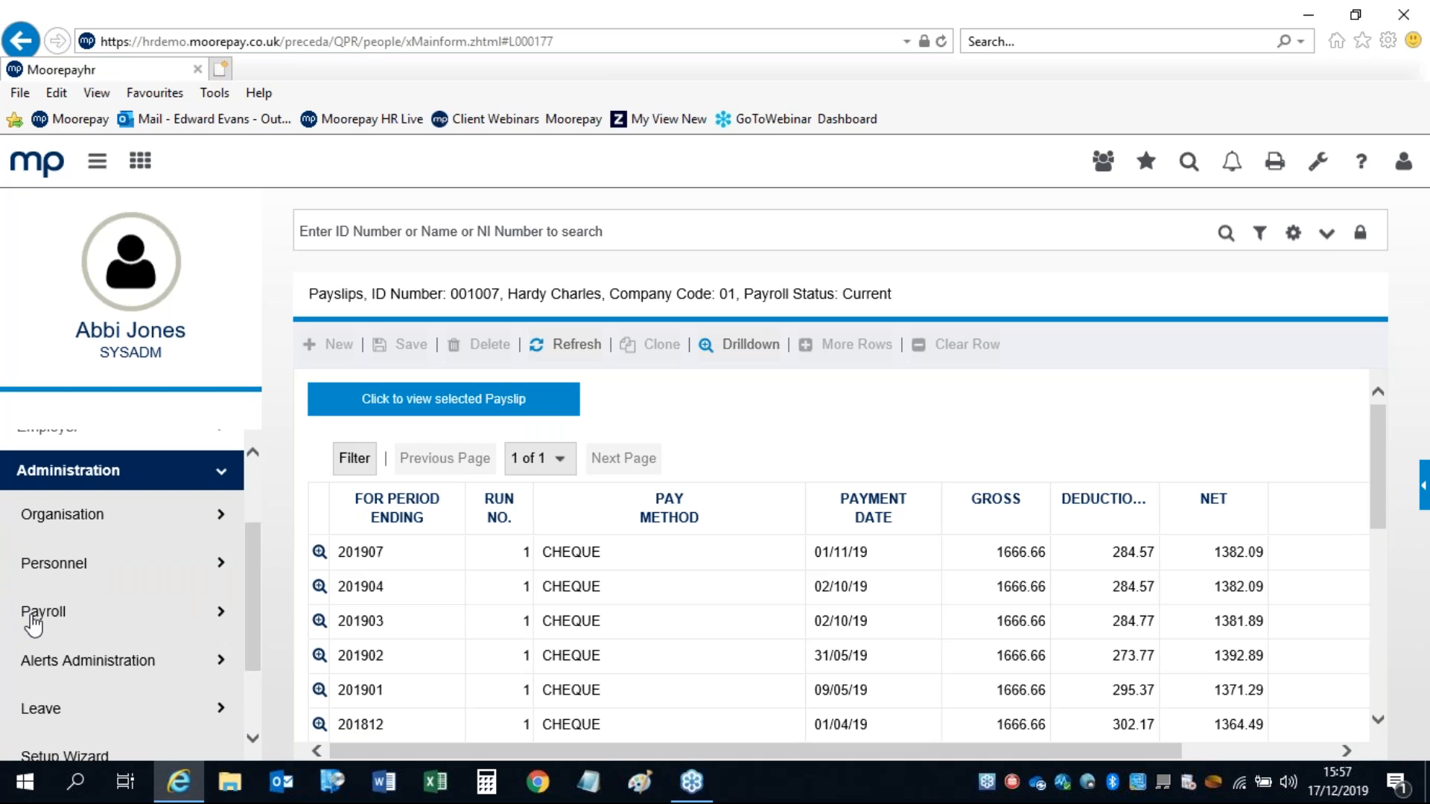
click(33, 622)
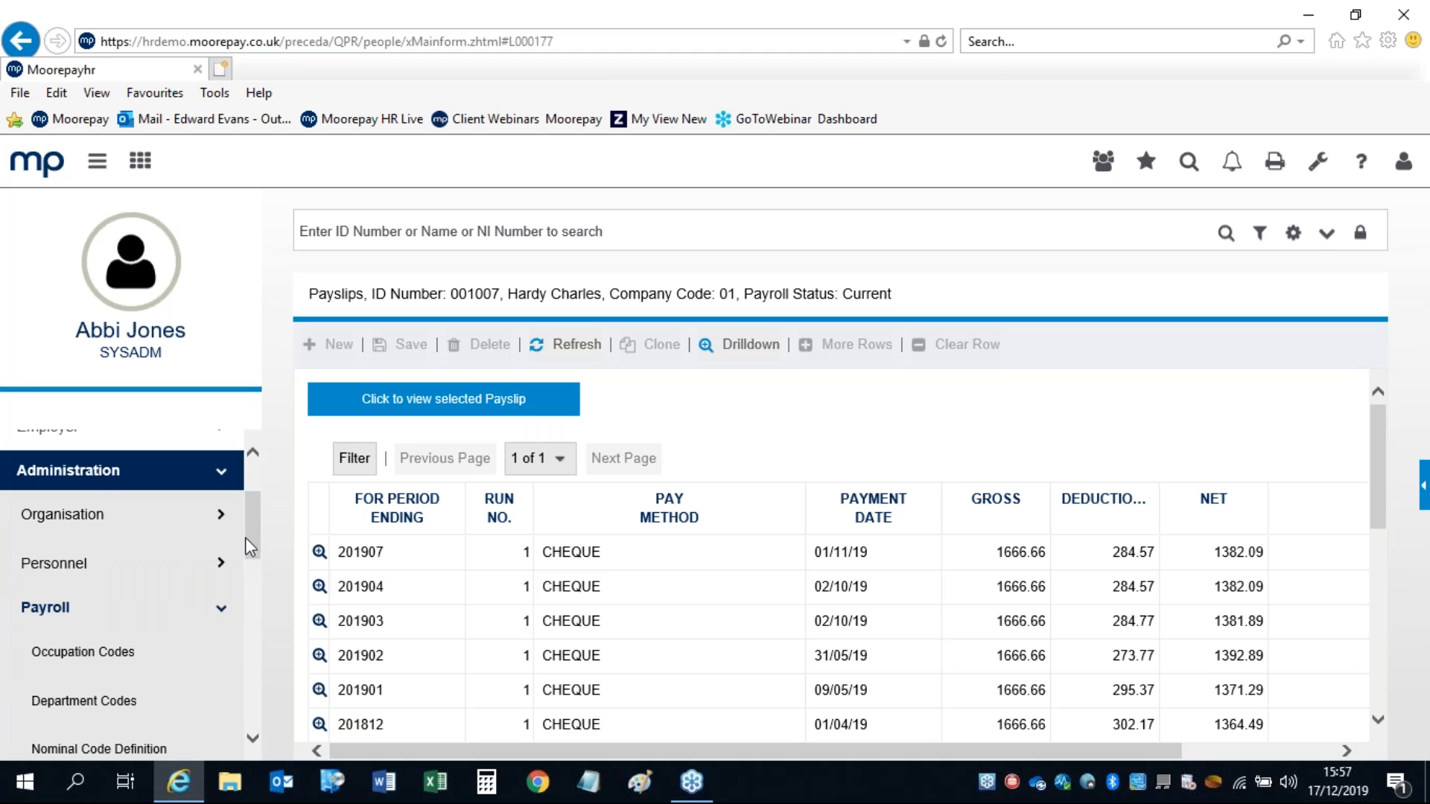
drag(250, 544, 256, 572)
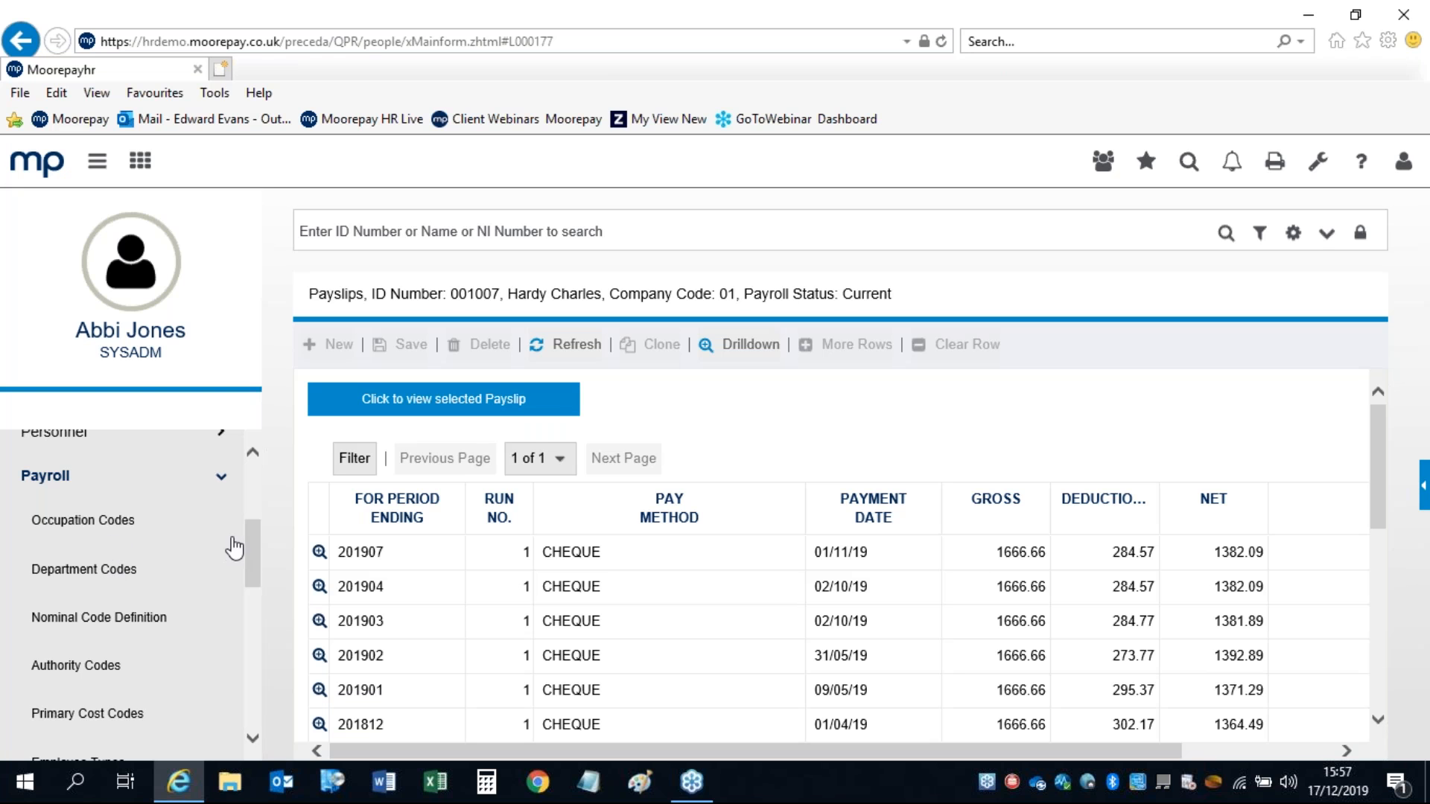
drag(249, 546, 265, 616)
scroll(249, 627, down, 1)
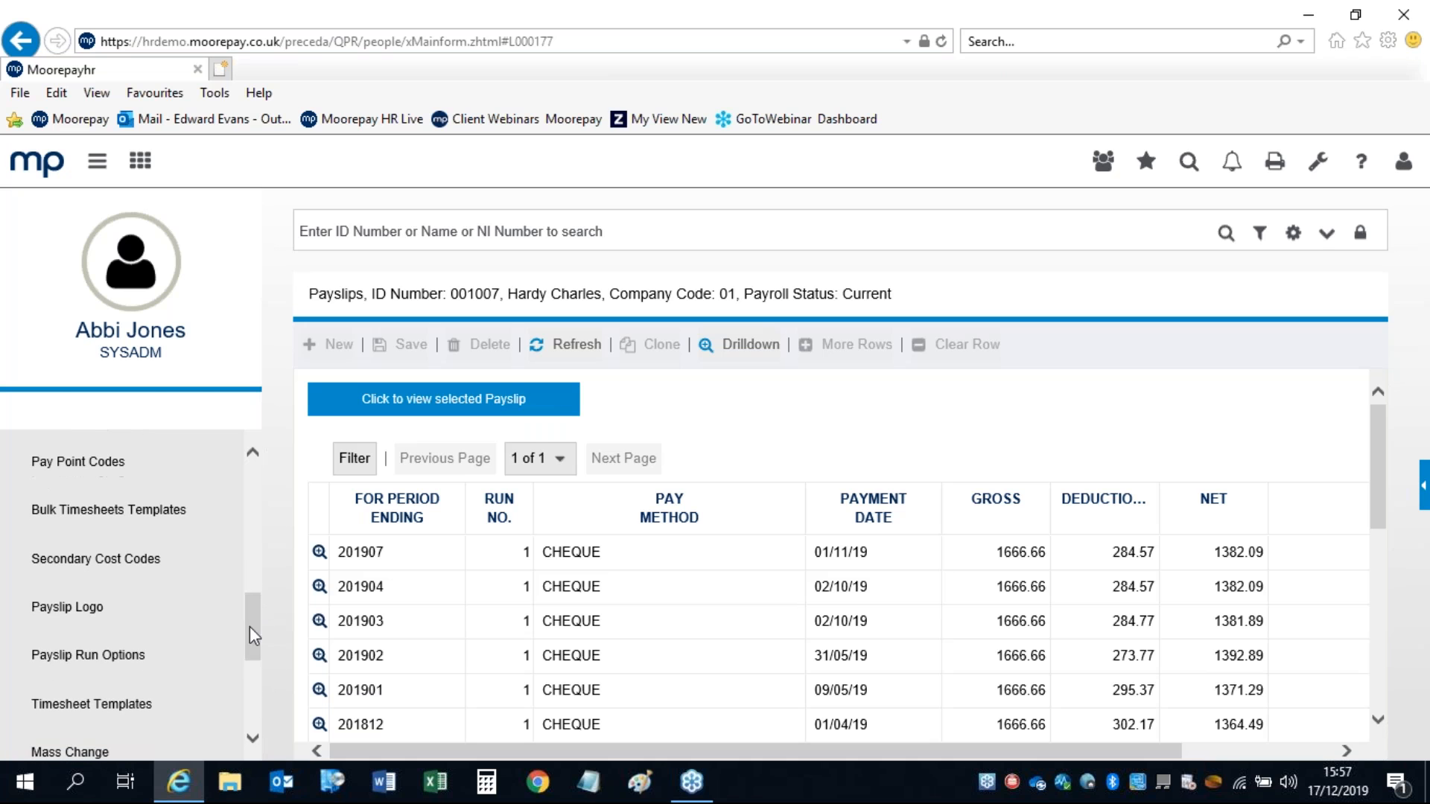
click(95, 662)
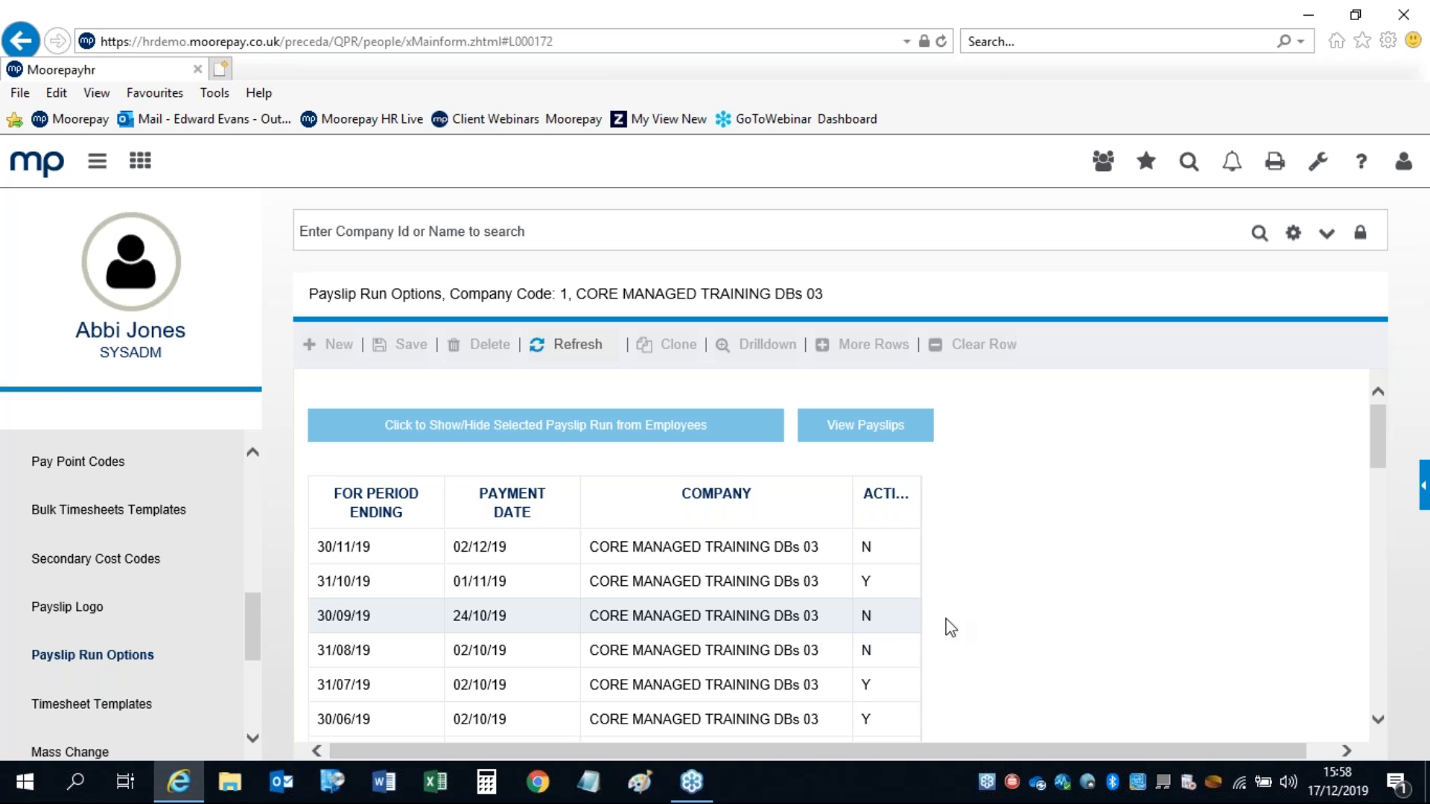
Step: Preview the payslips for the run ending 30/11/19 and close the preview
click(866, 553)
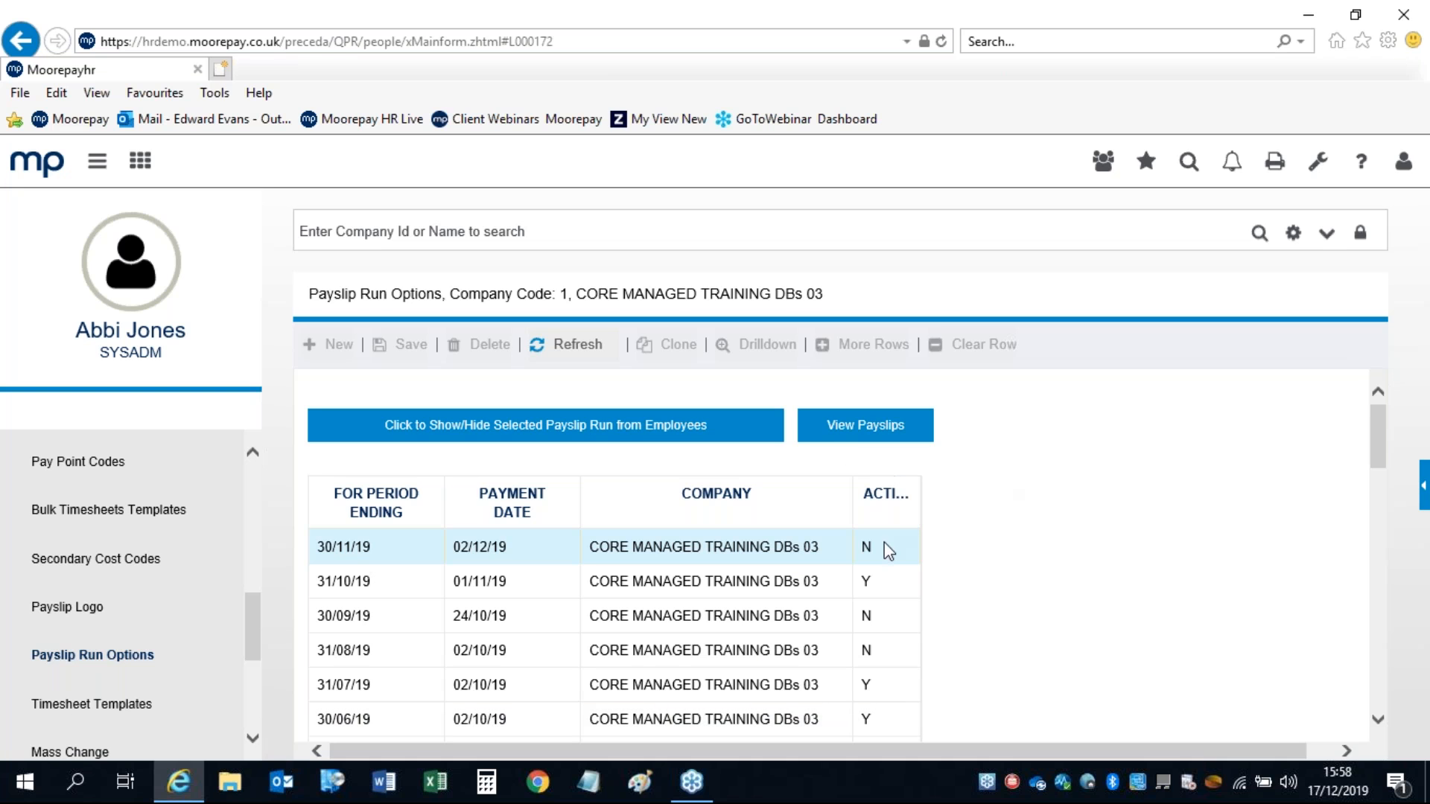
click(849, 433)
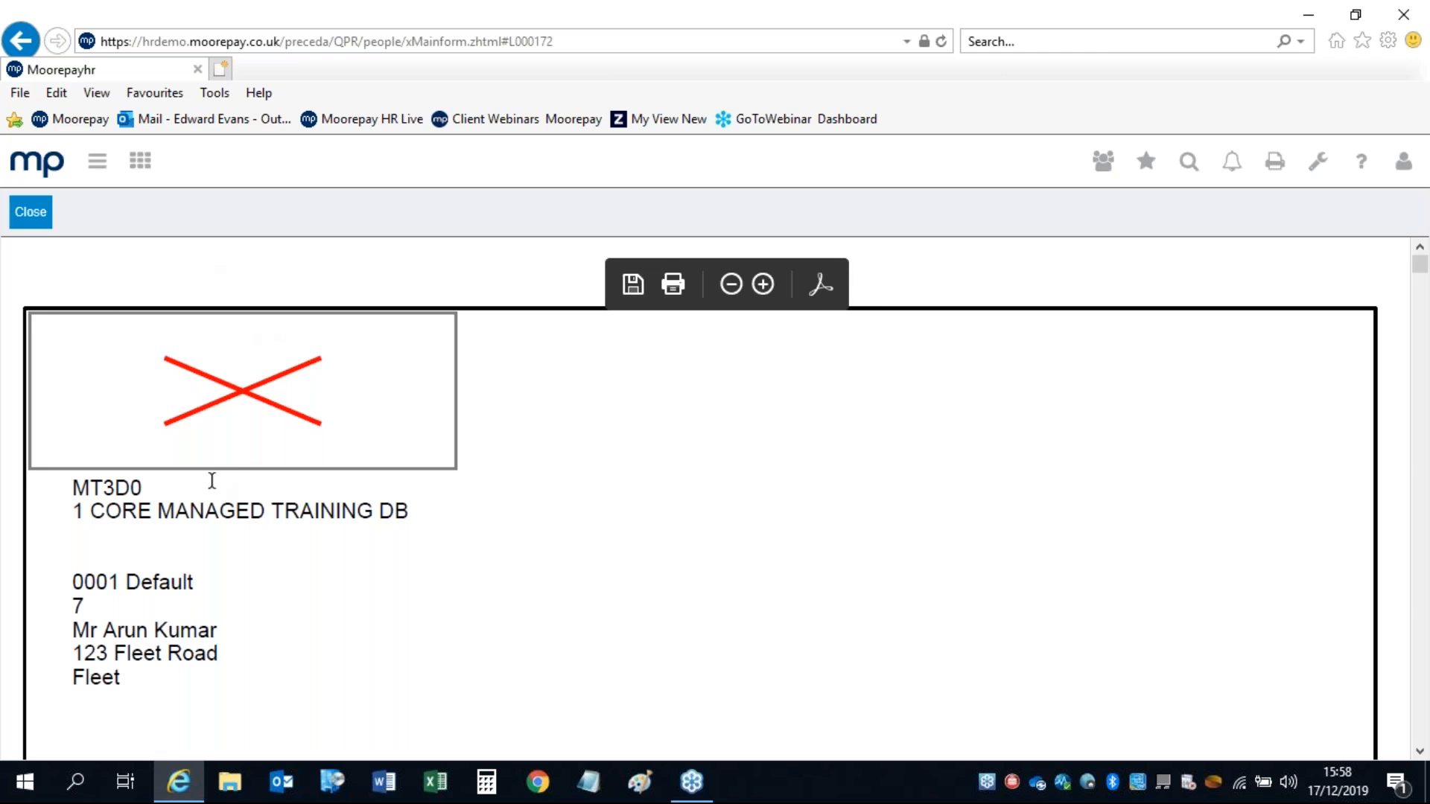
click(32, 216)
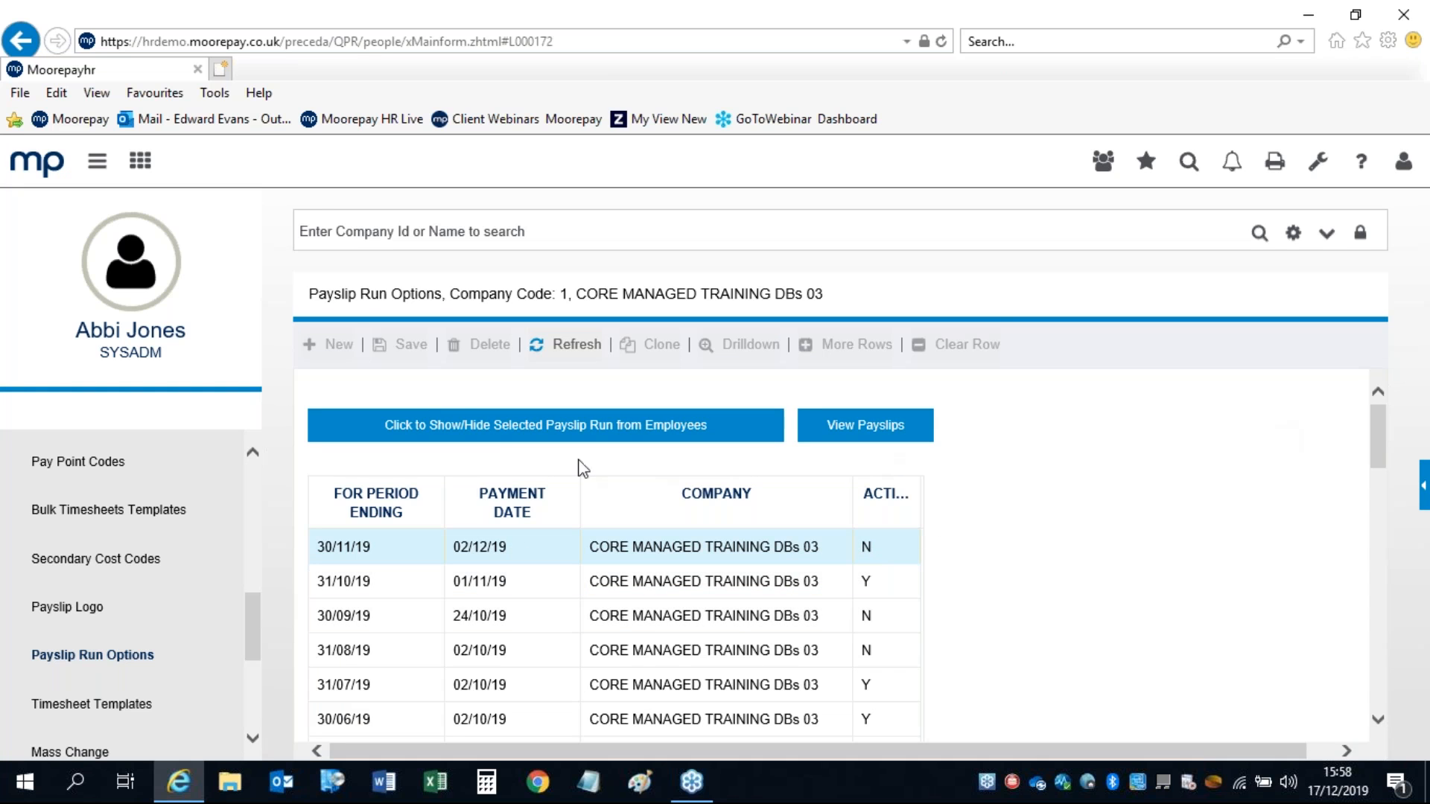
Step: Cancel showing the 30/11/19 run to employees, leaving it inactive, and return to the dashboard
click(546, 426)
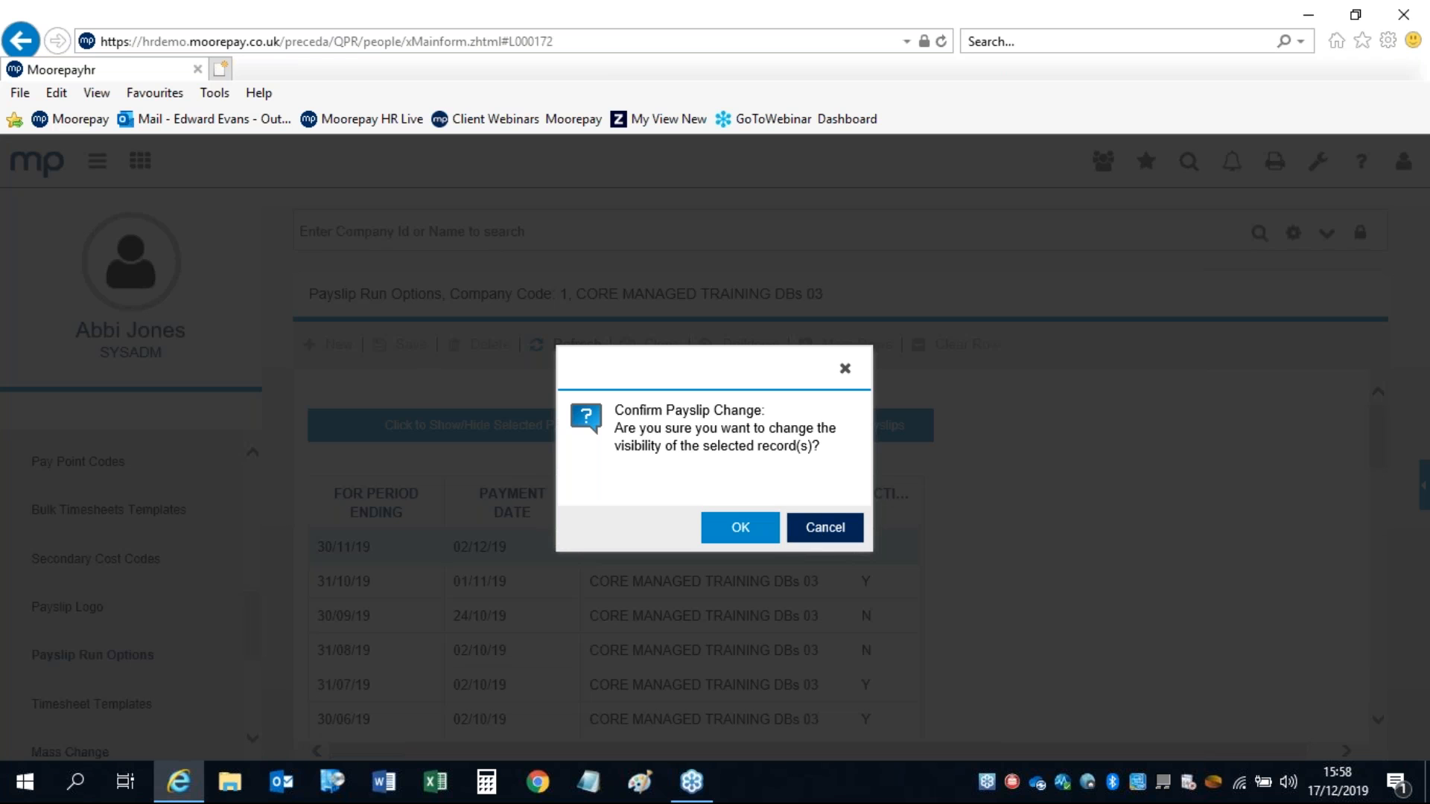
click(817, 526)
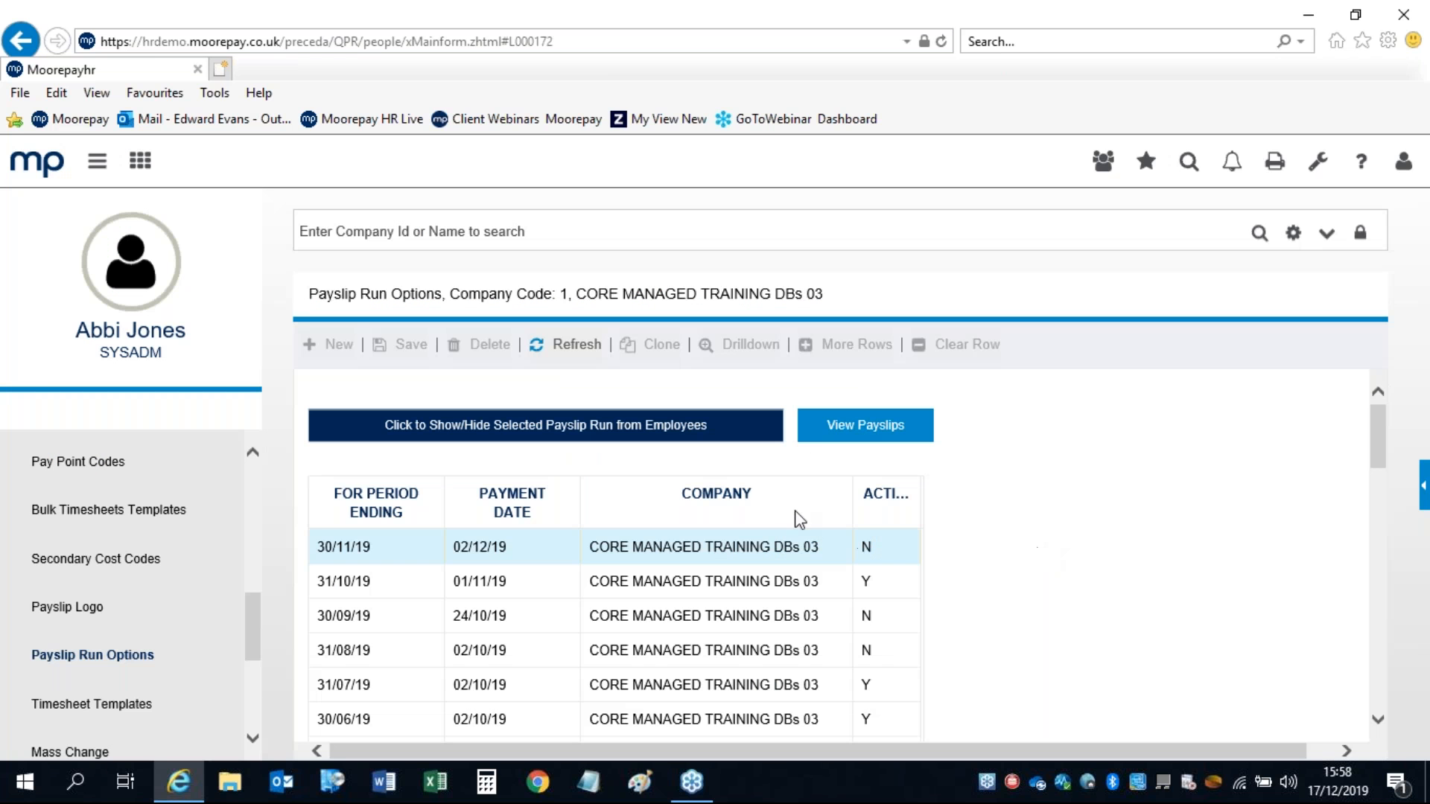
mouse_move(1380, 421)
mouse_down()
mouse_move(1393, 479)
mouse_move(1373, 420)
mouse_up()
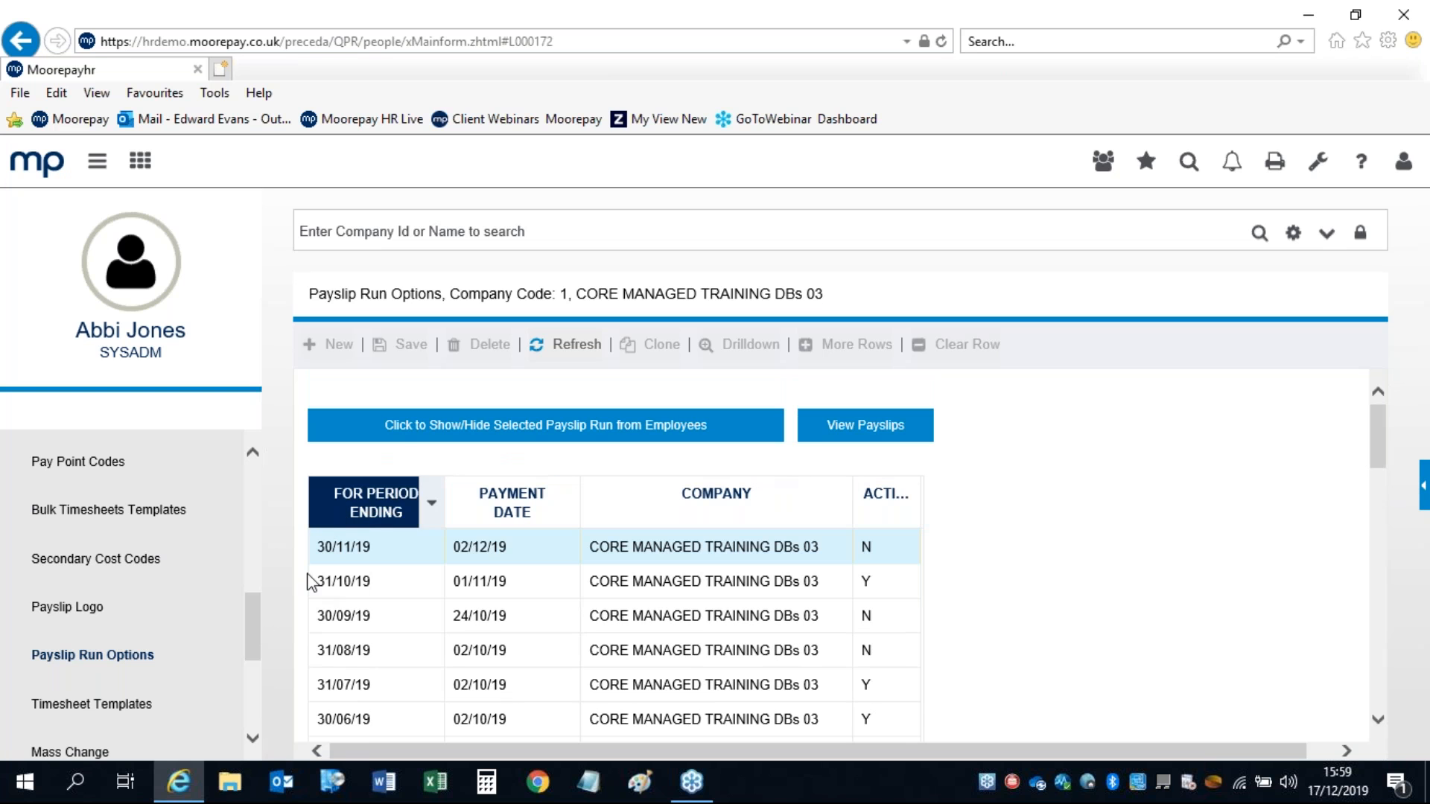
drag(253, 637, 252, 498)
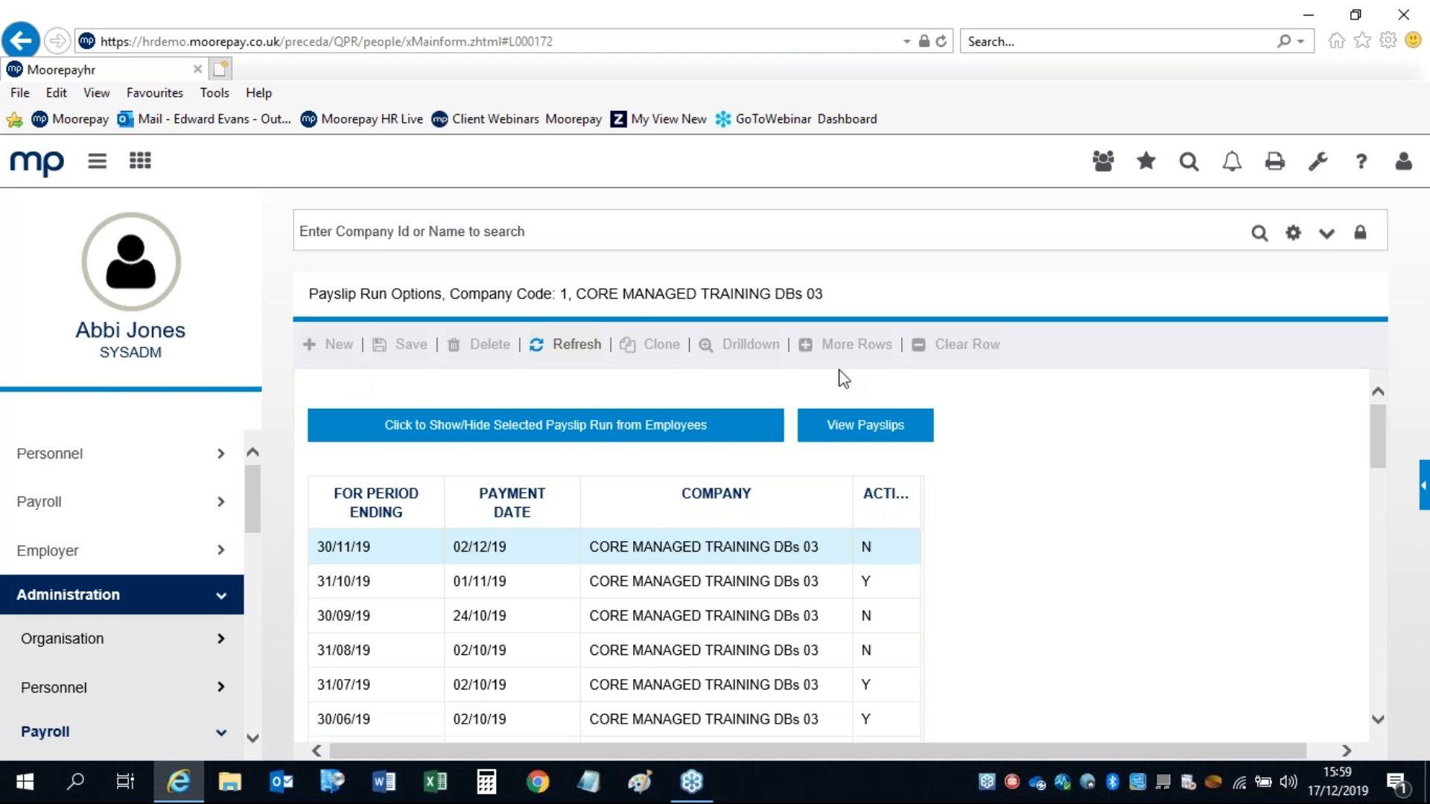
click(34, 167)
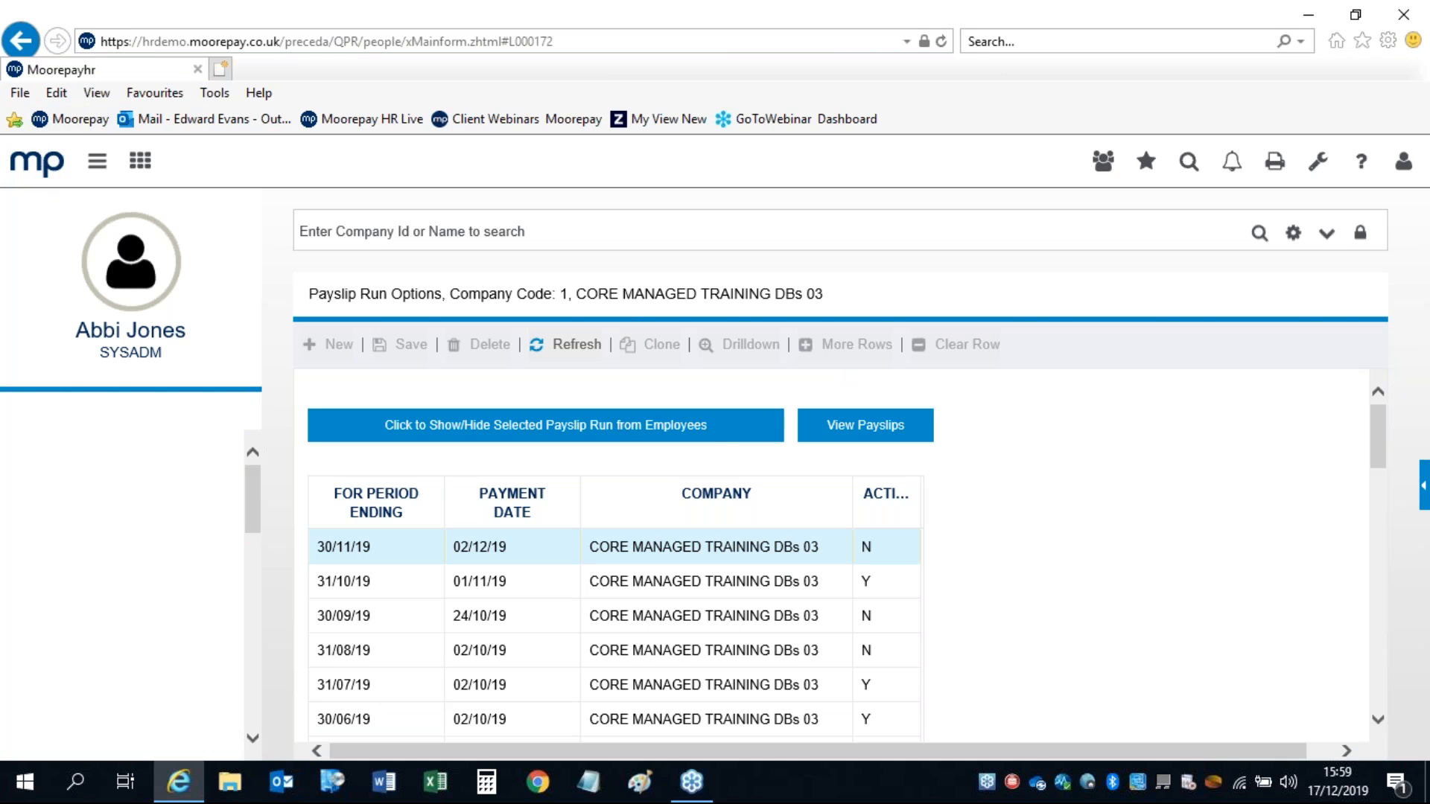